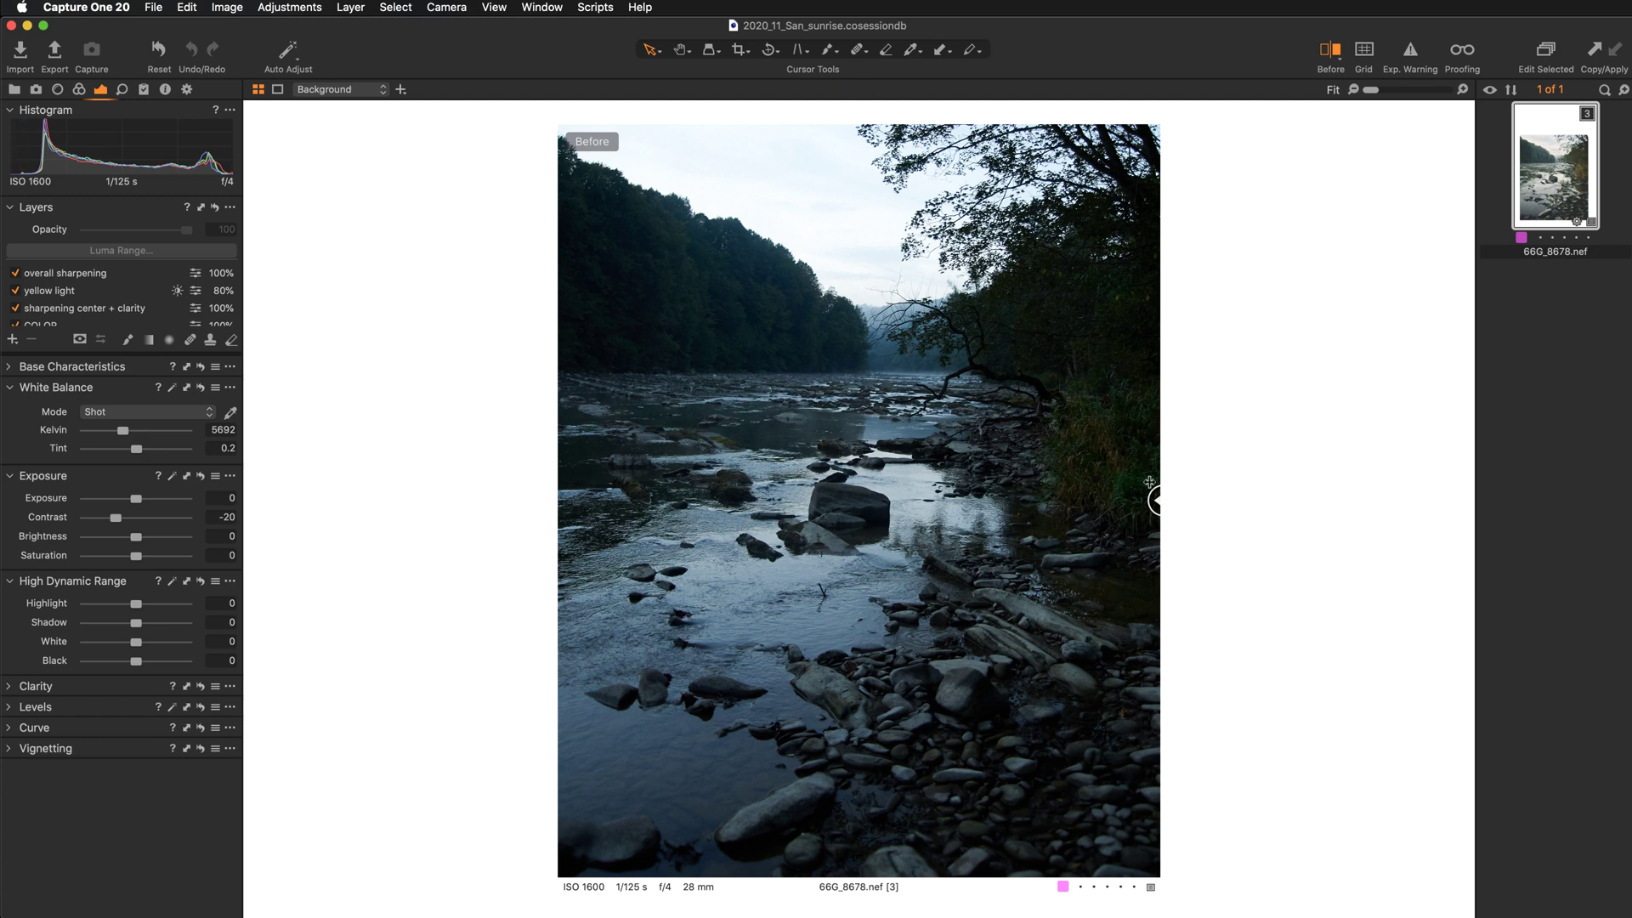
Compare the original and edited river photo by sweeping the before/after divider across the image.
left_click_drag(1156, 500, 549, 511)
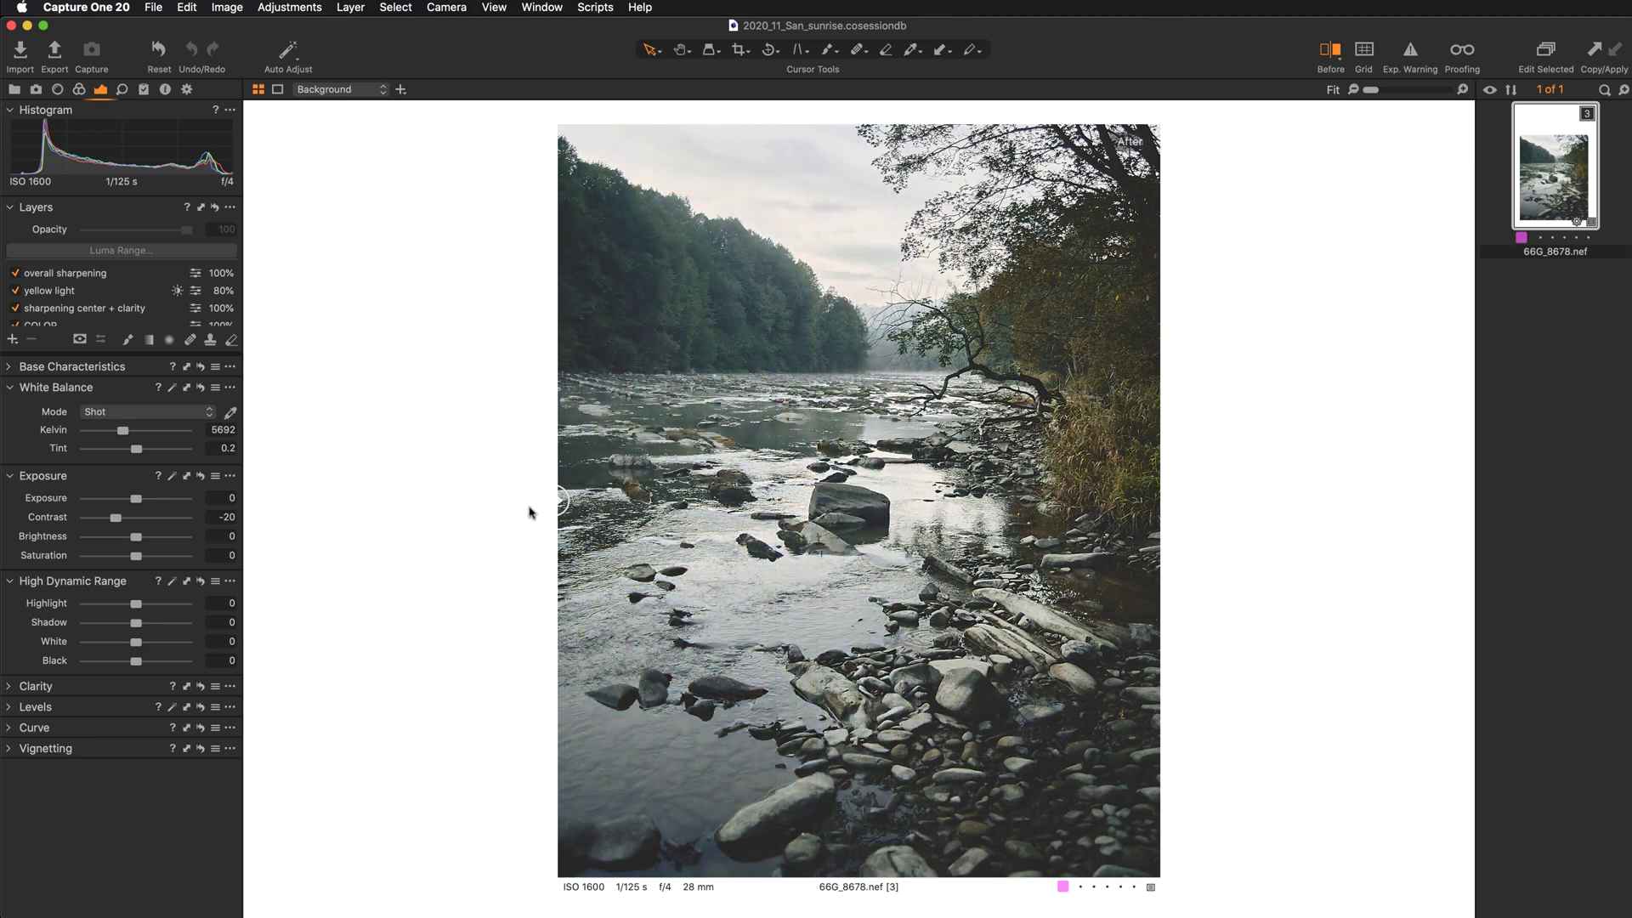
left_click_drag(550, 507, 859, 501)
left_click_drag(748, 520, 467, 508)
Set the Layers tool to Large Size and check the COLOR layer's effect by disabling and re-enabling it.
left_click(229, 210)
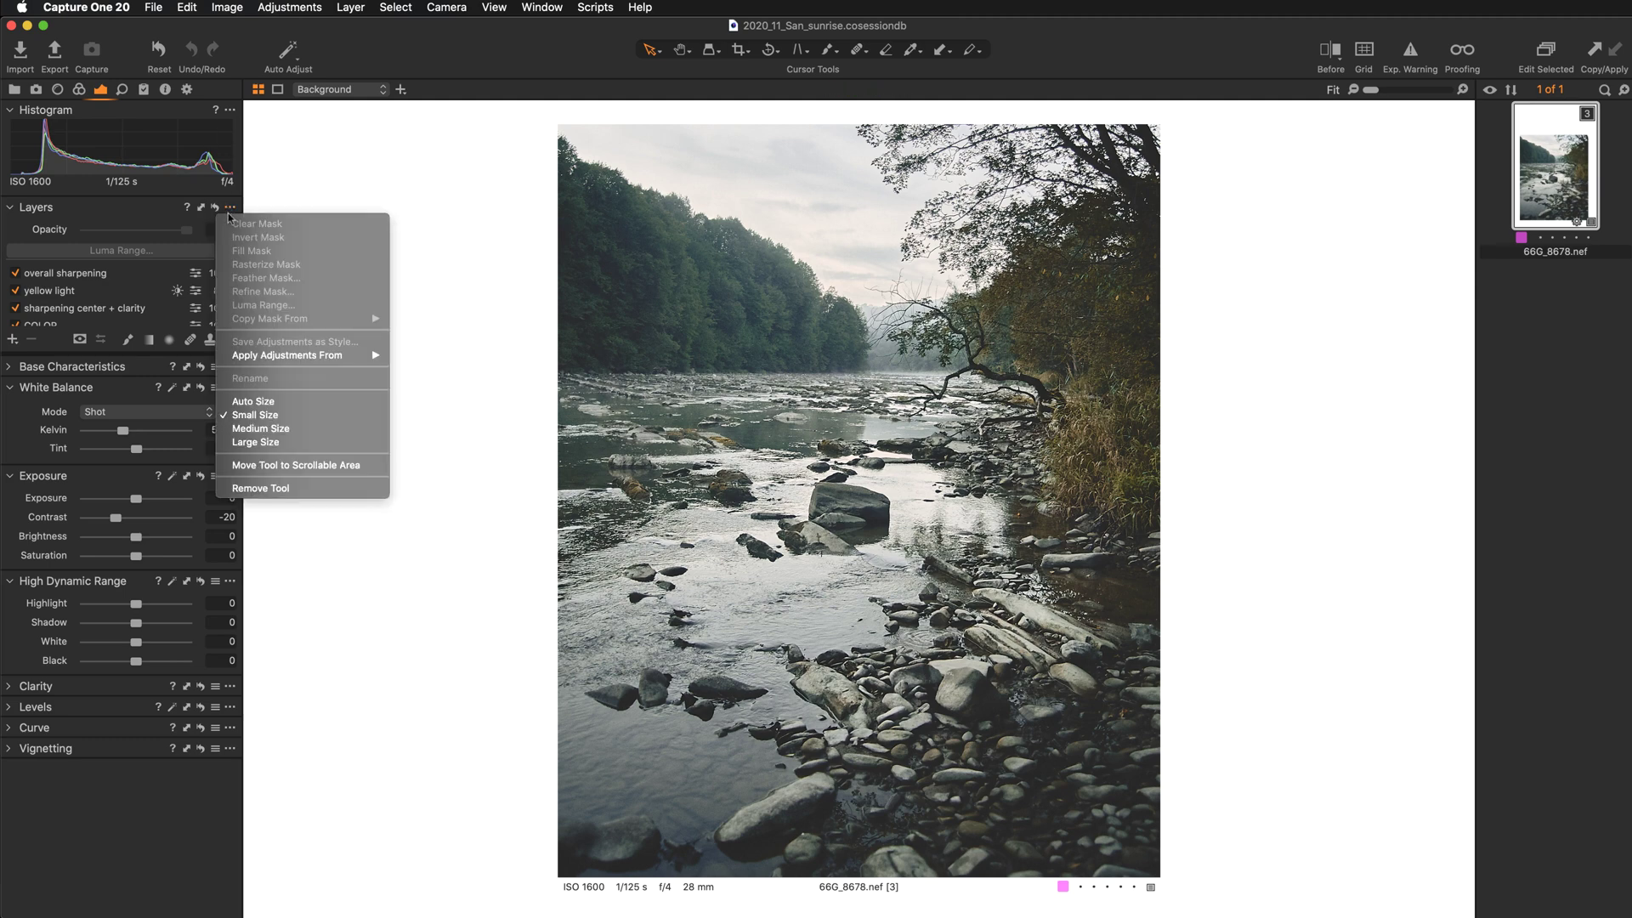
left_click(284, 442)
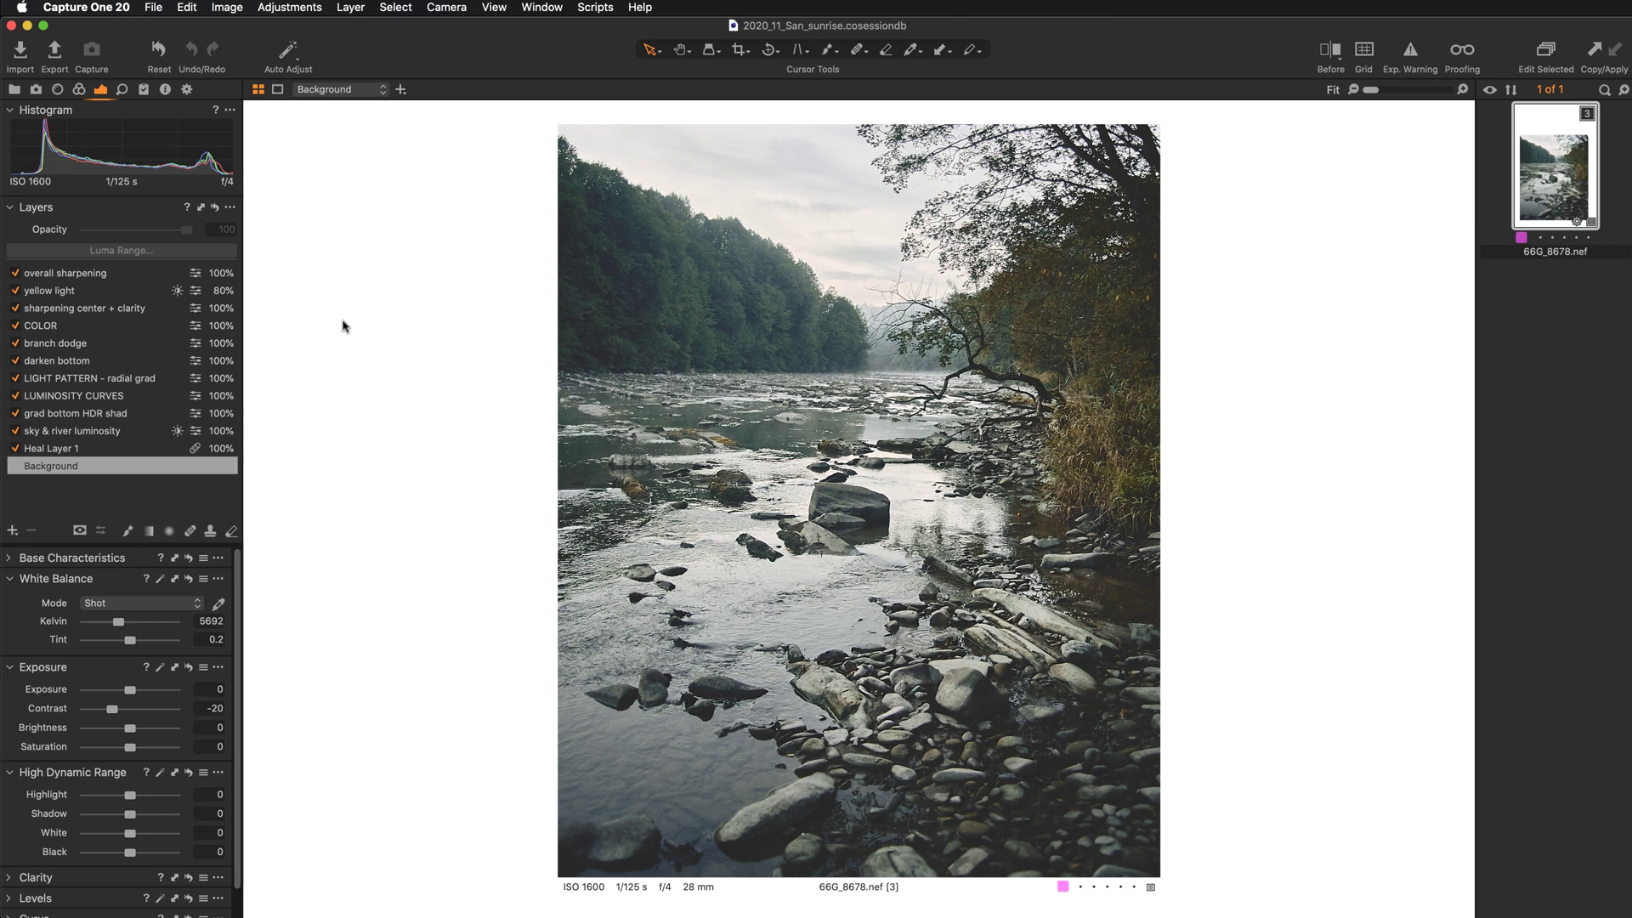
left_click(15, 326)
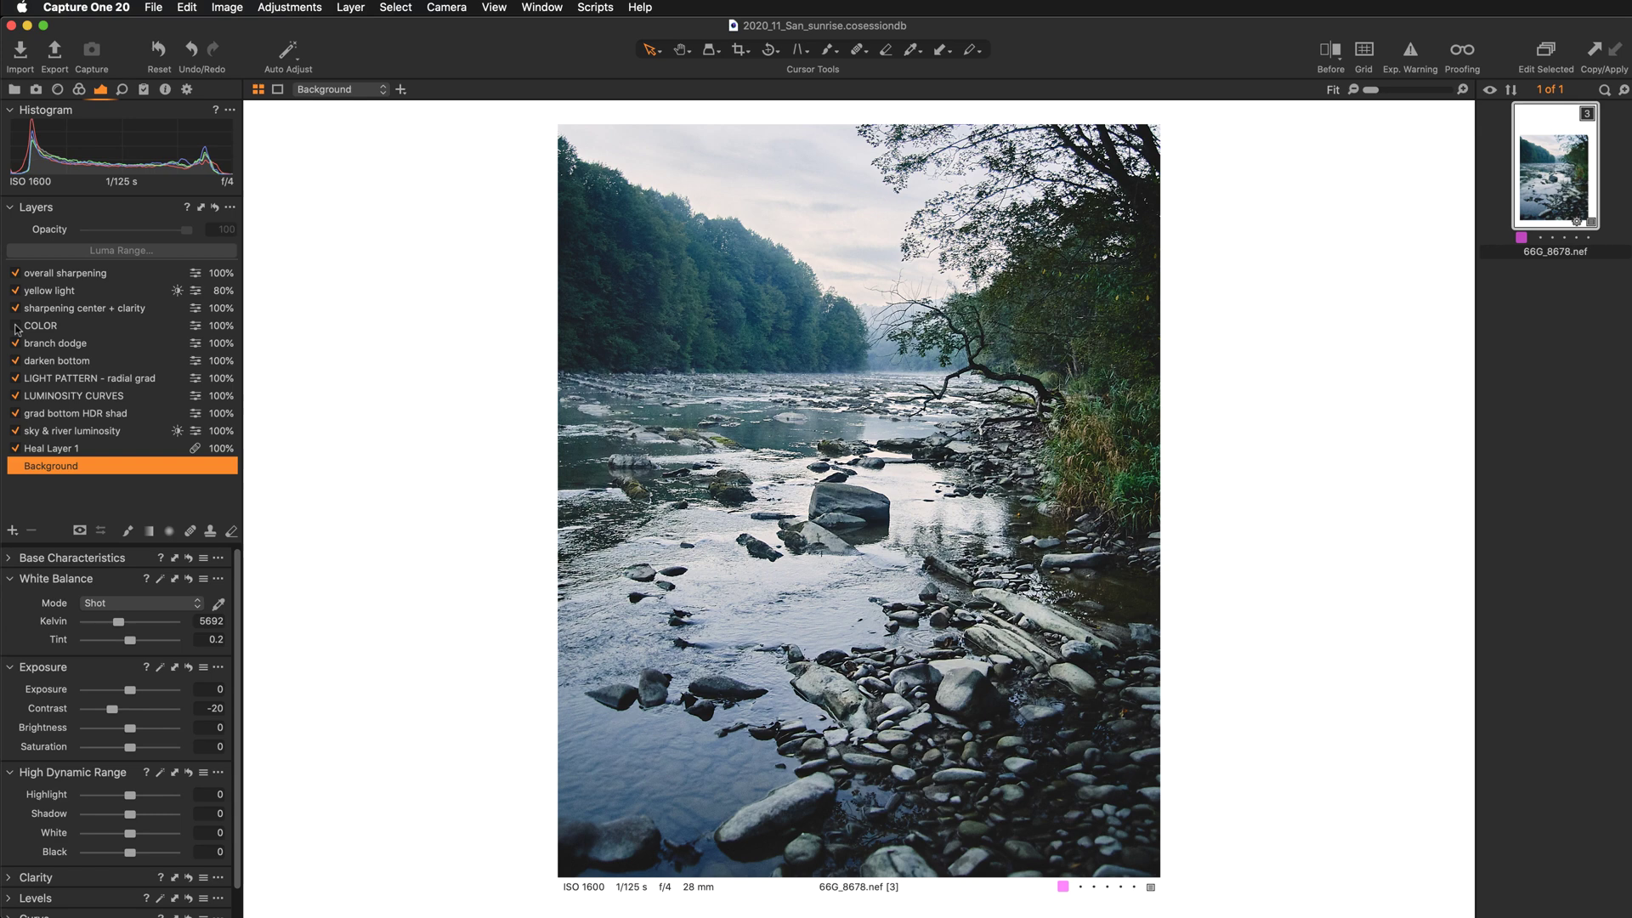
left_click(16, 326)
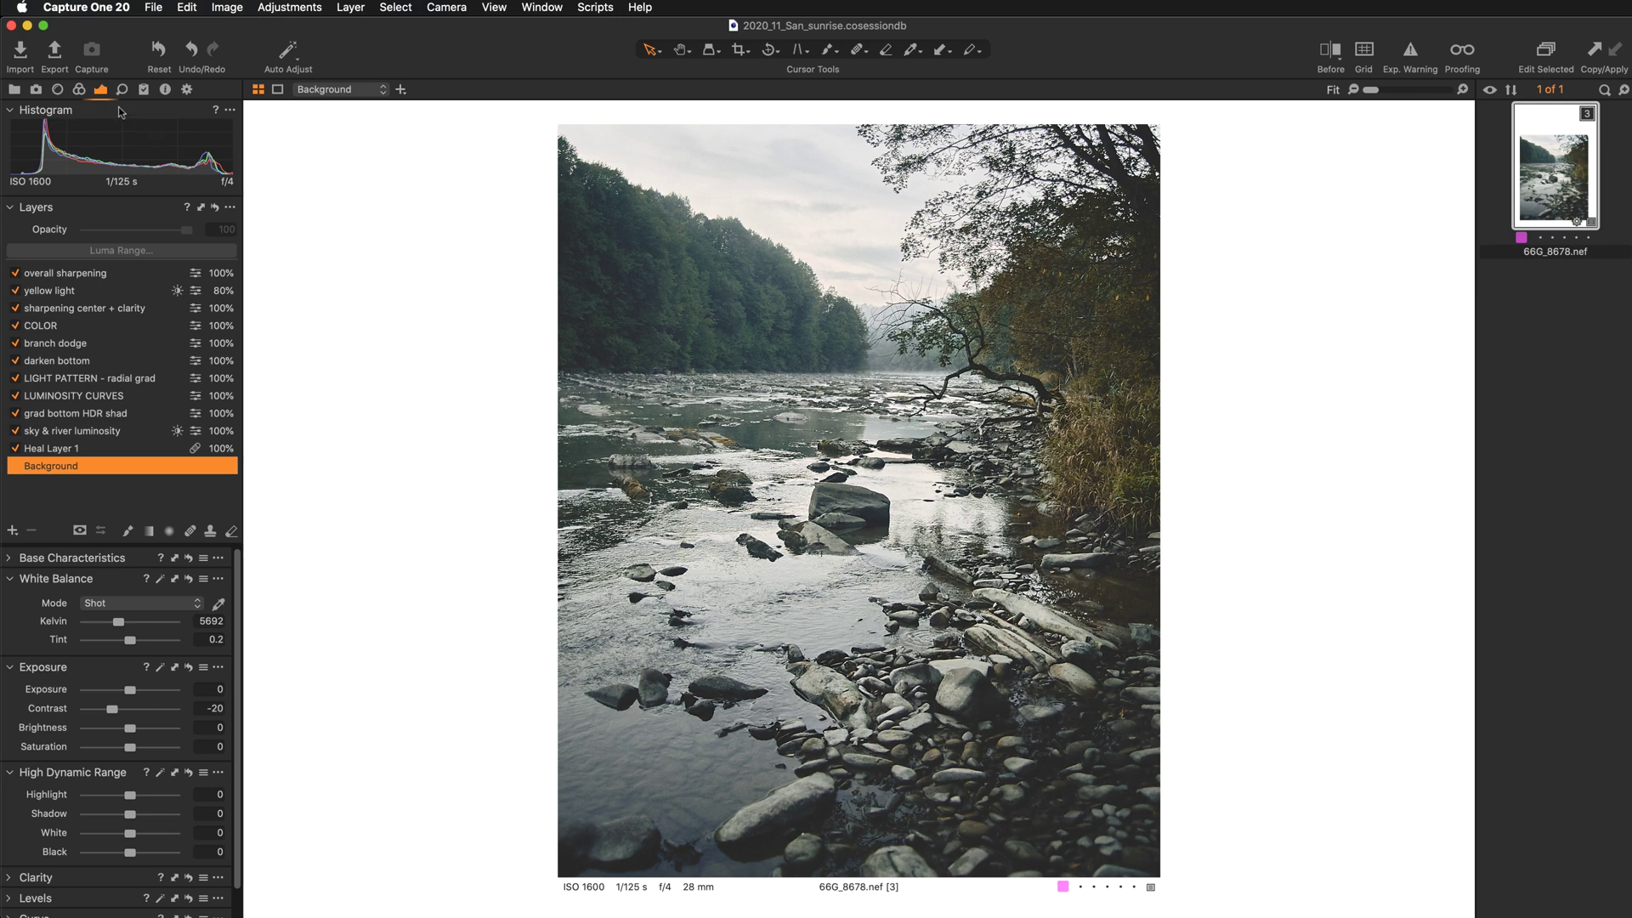
Float the Histogram tool beside the photo and examine clipping in the original version with the exposure warning.
left_click_drag(127, 110, 391, 156)
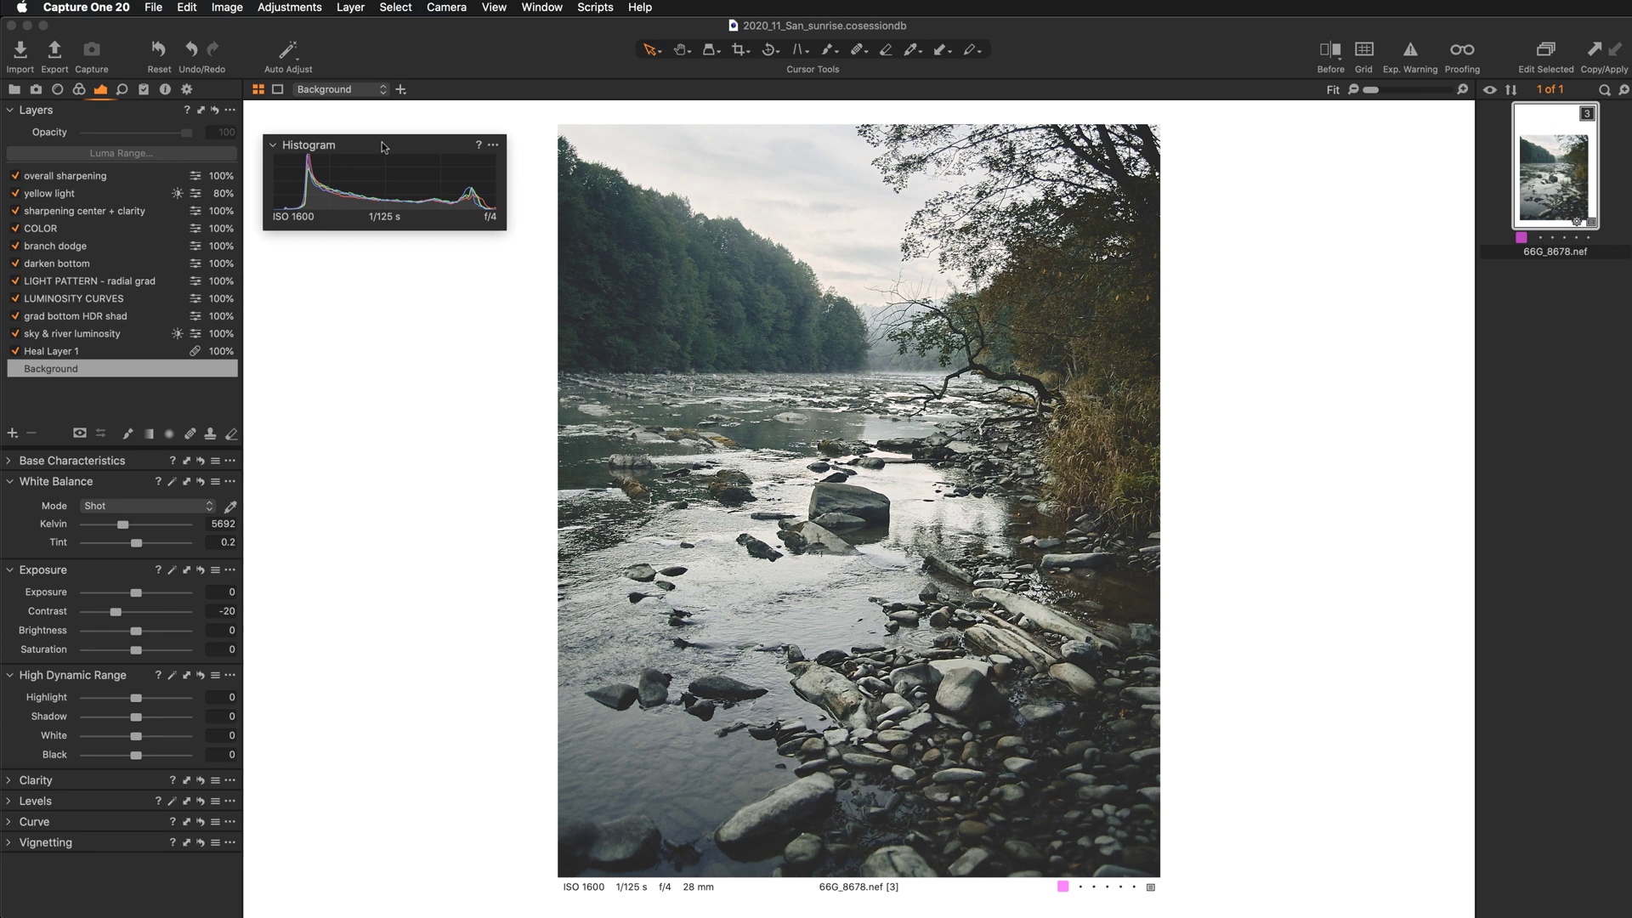
key("y")
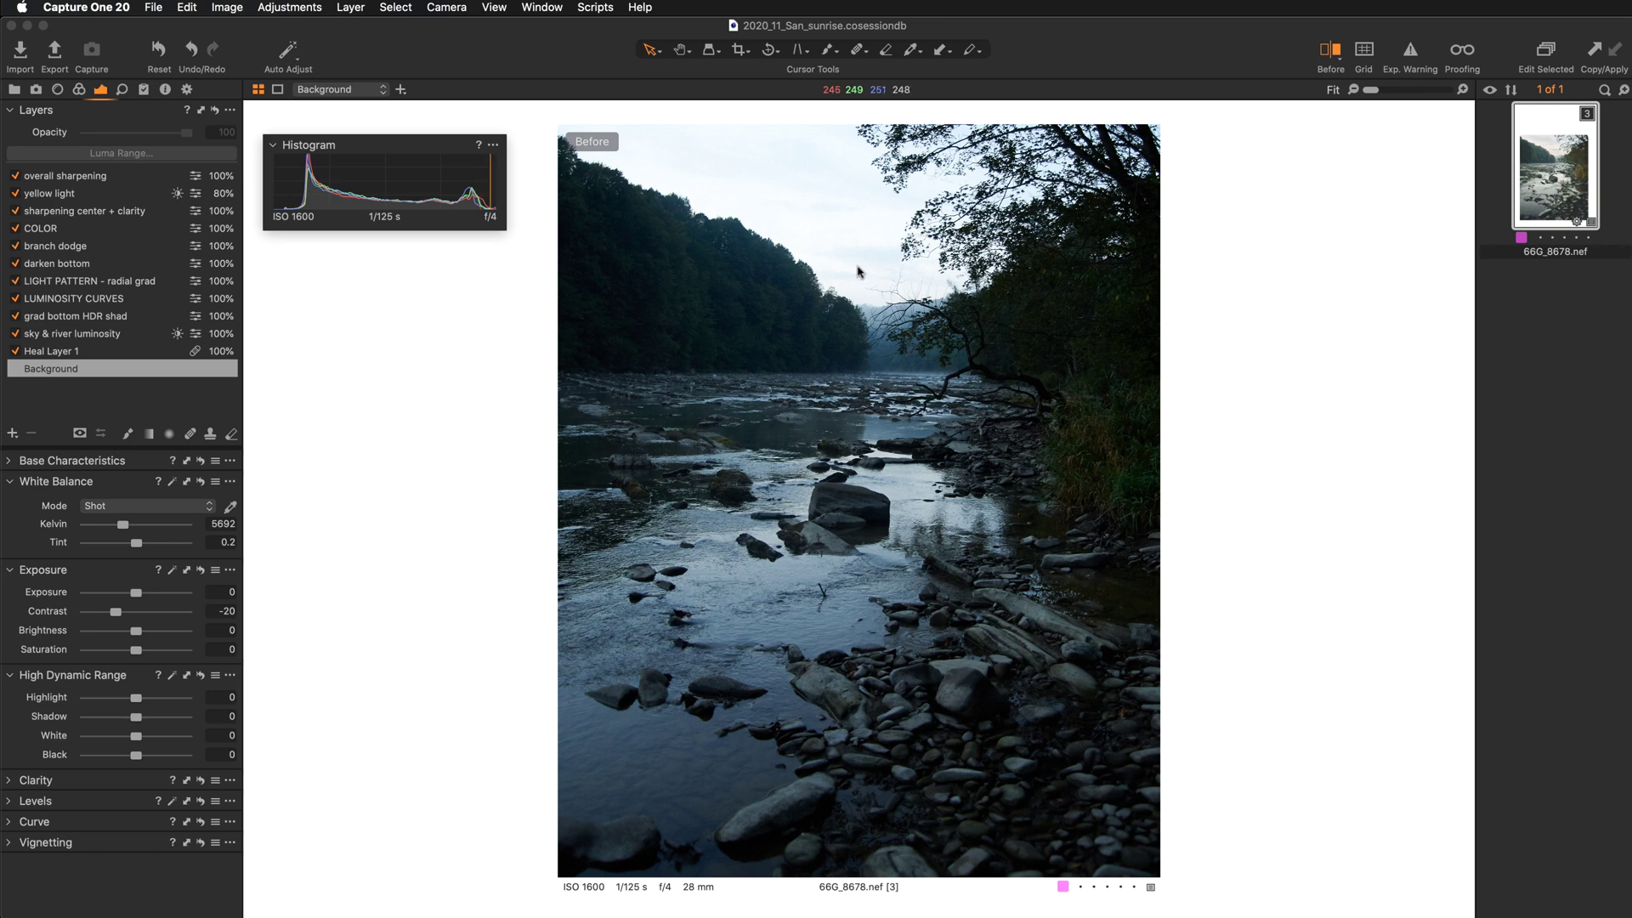
left_click(1411, 60)
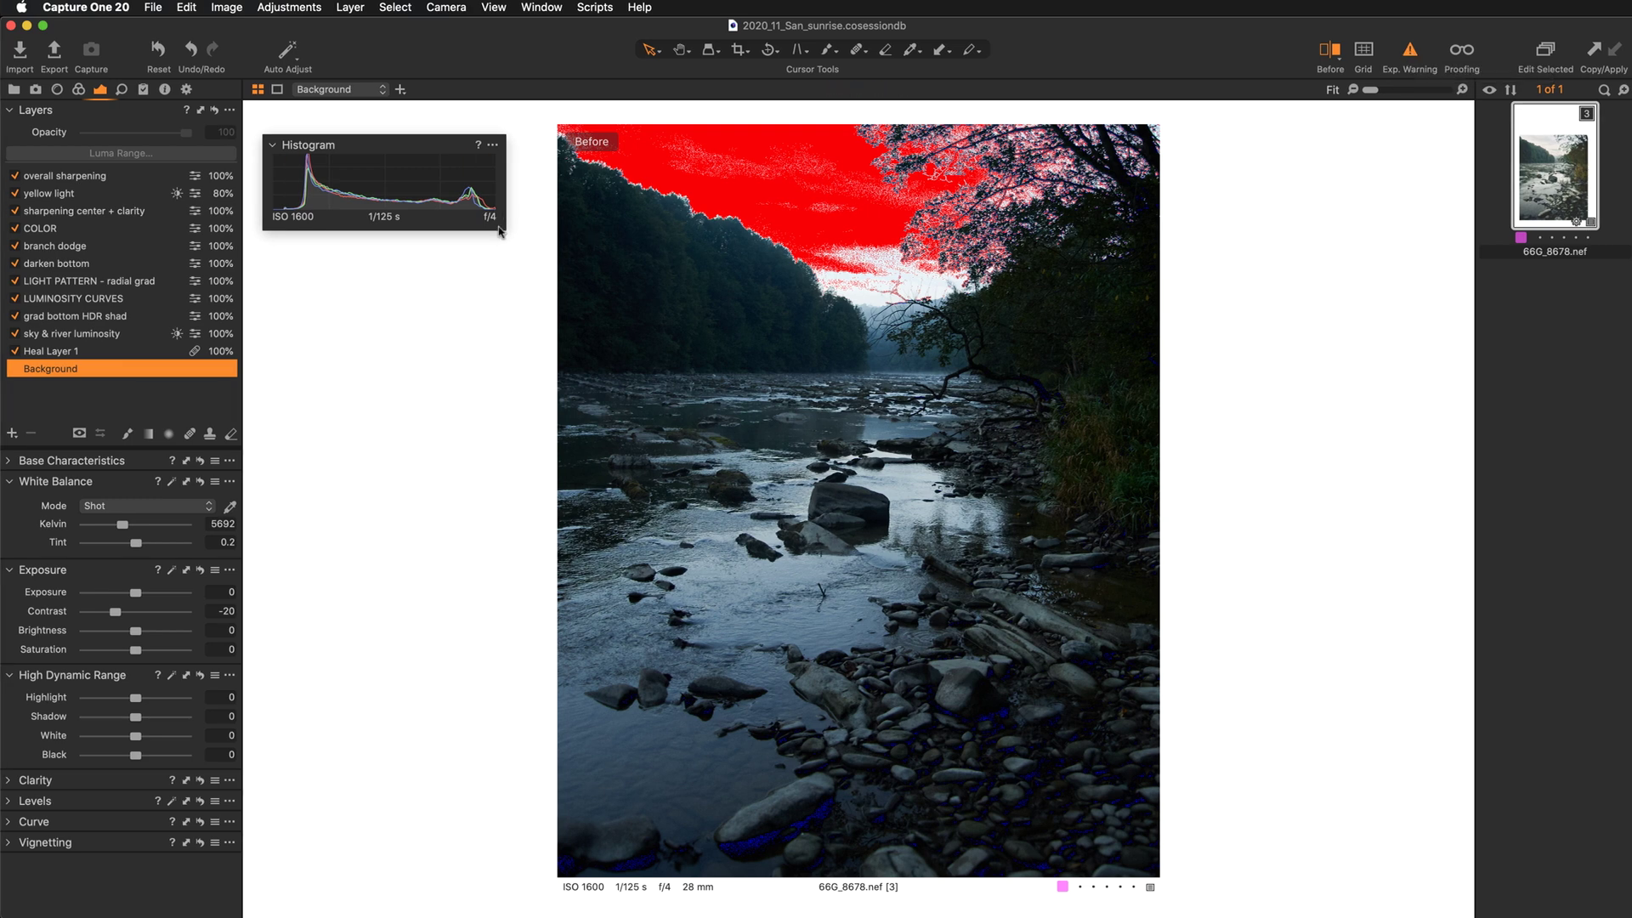
left_click(1410, 53)
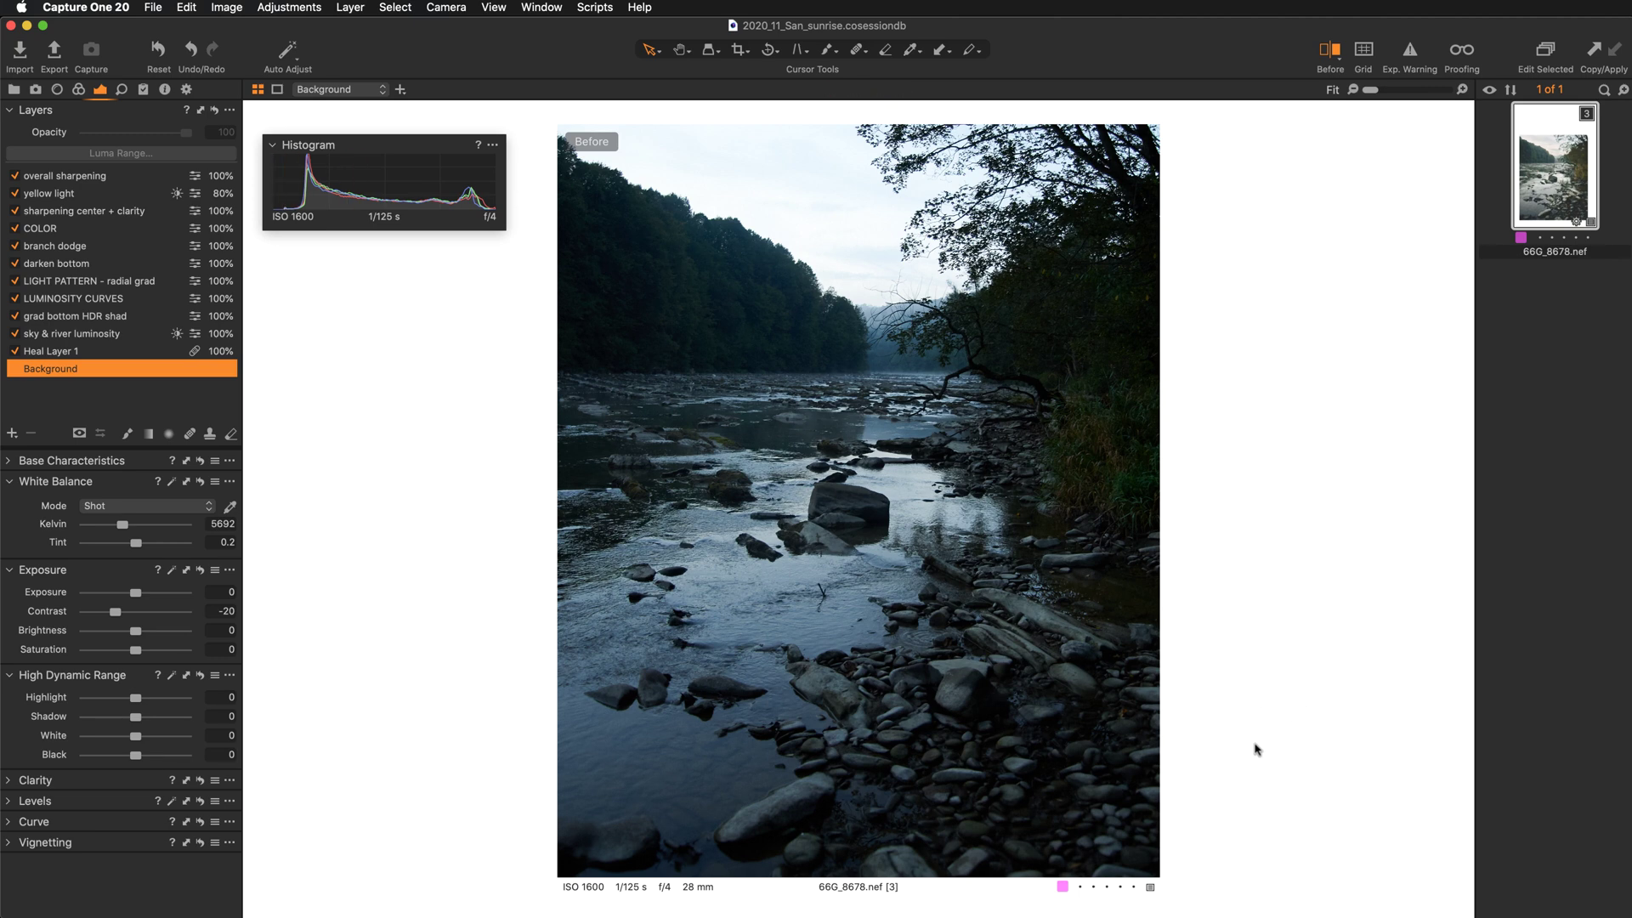
Compare the edited river photo with its original state again, ending on the edited version.
key("y")
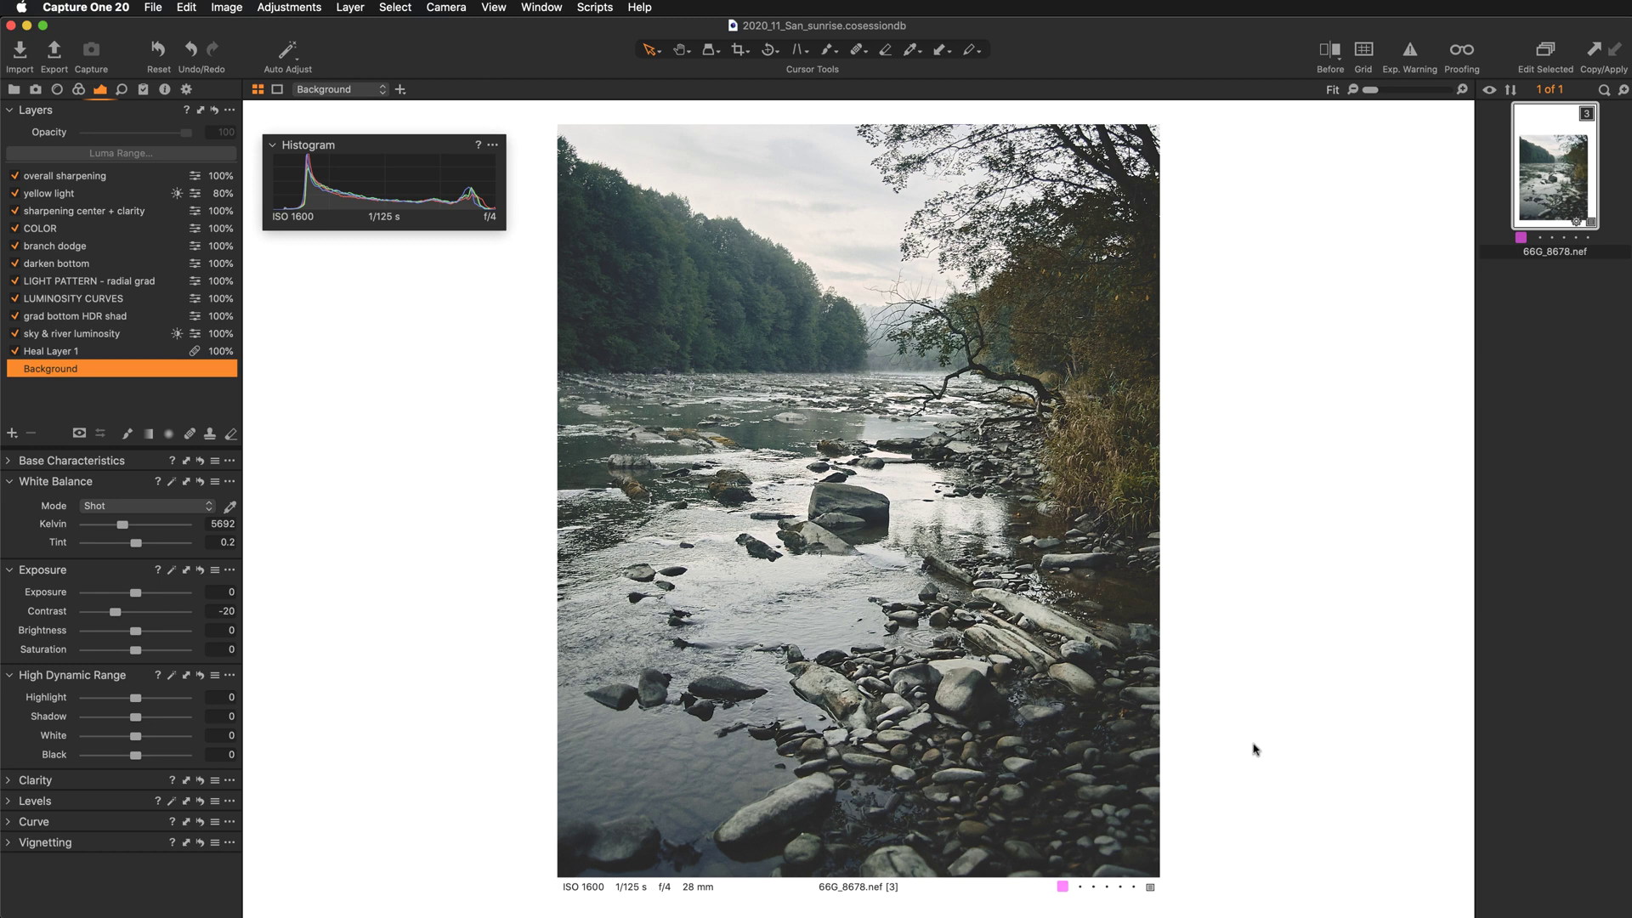
key("y")
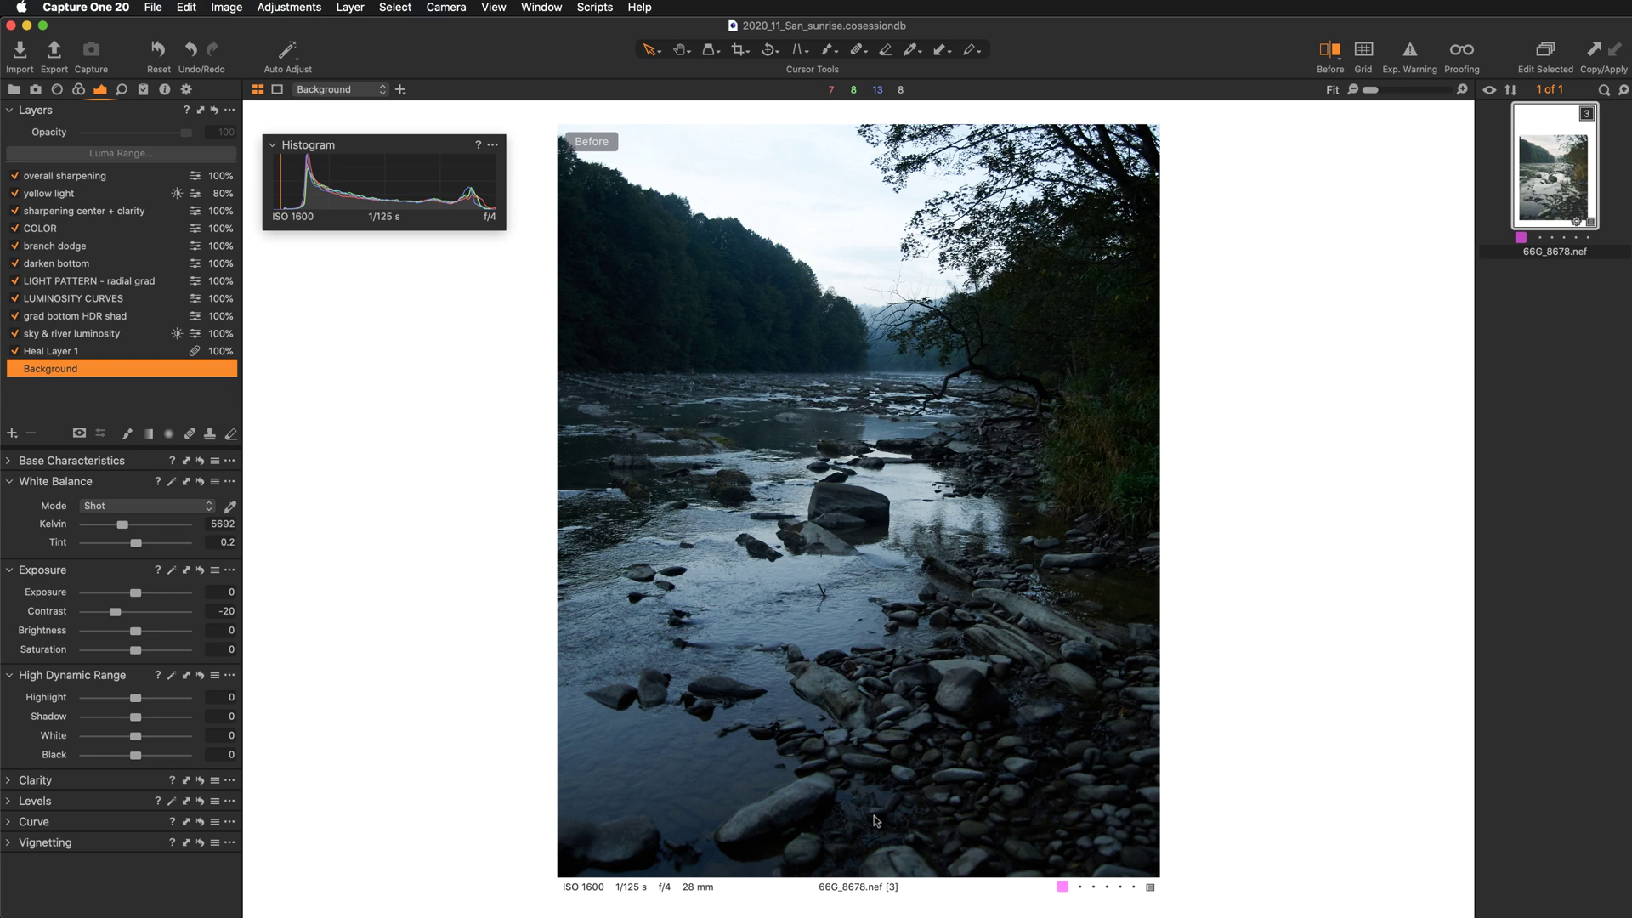
key("y")
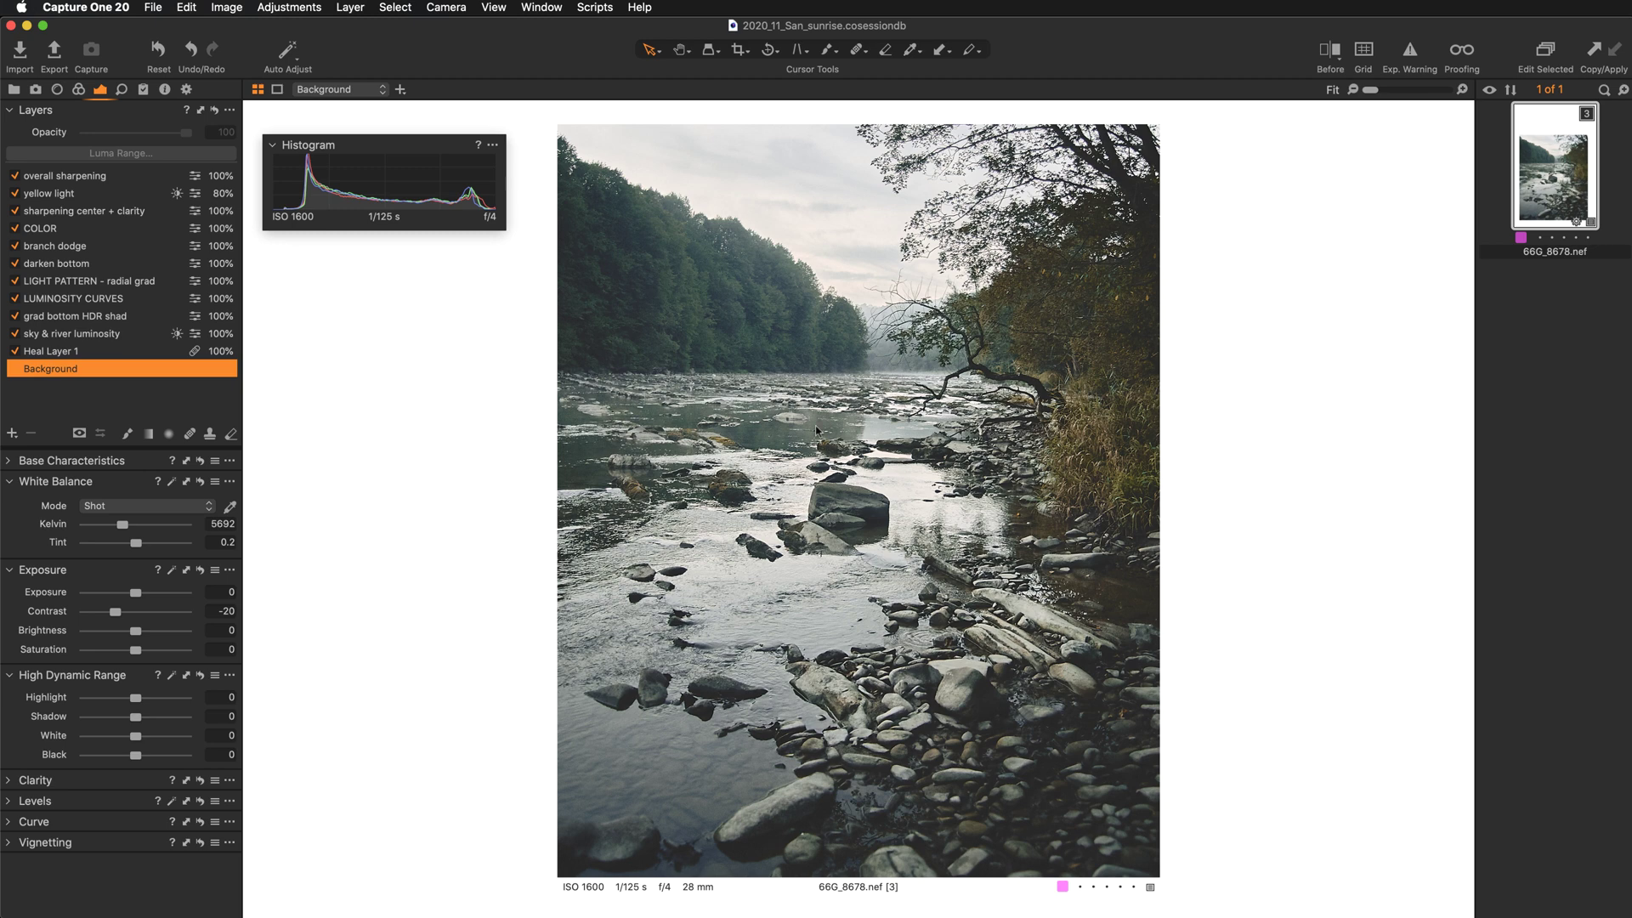
Annotate the foreground composition with four diagonal lines across the rocks and one curved line along the water's edge.
left_click(970, 50)
mouse_move(1136, 676)
left_mouse_down()
mouse_move(864, 499)
mouse_move(804, 438)
left_mouse_up()
left_click_drag(1061, 678, 852, 503)
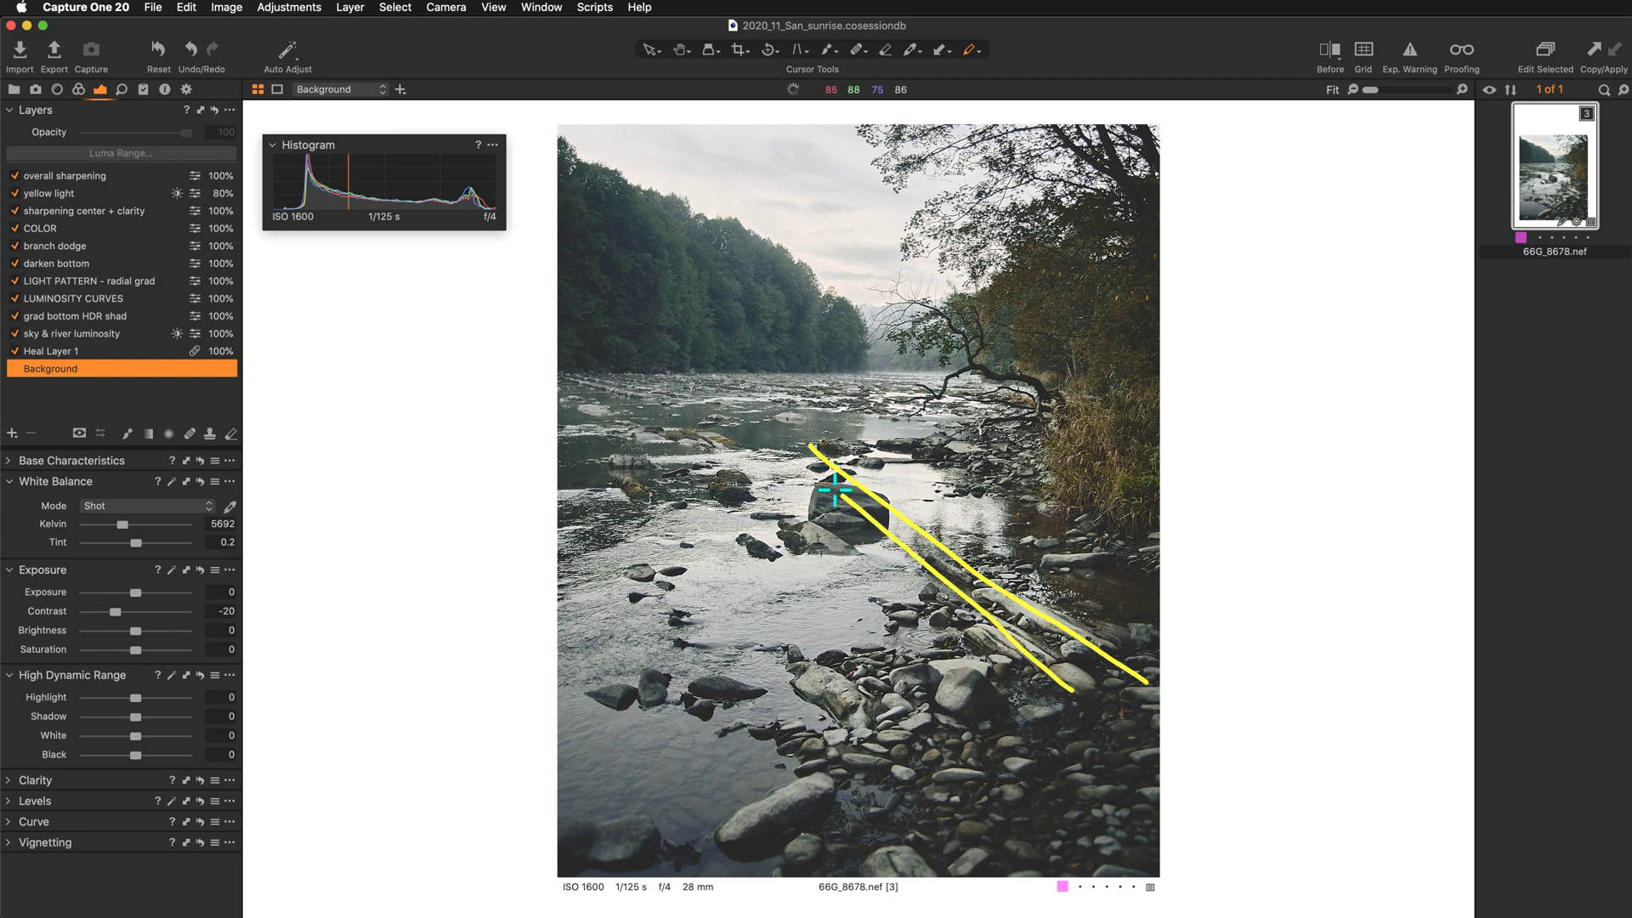
left_click_drag(1077, 805, 842, 528)
mouse_move(920, 846)
left_mouse_down()
mouse_move(840, 710)
mouse_move(779, 513)
left_mouse_up()
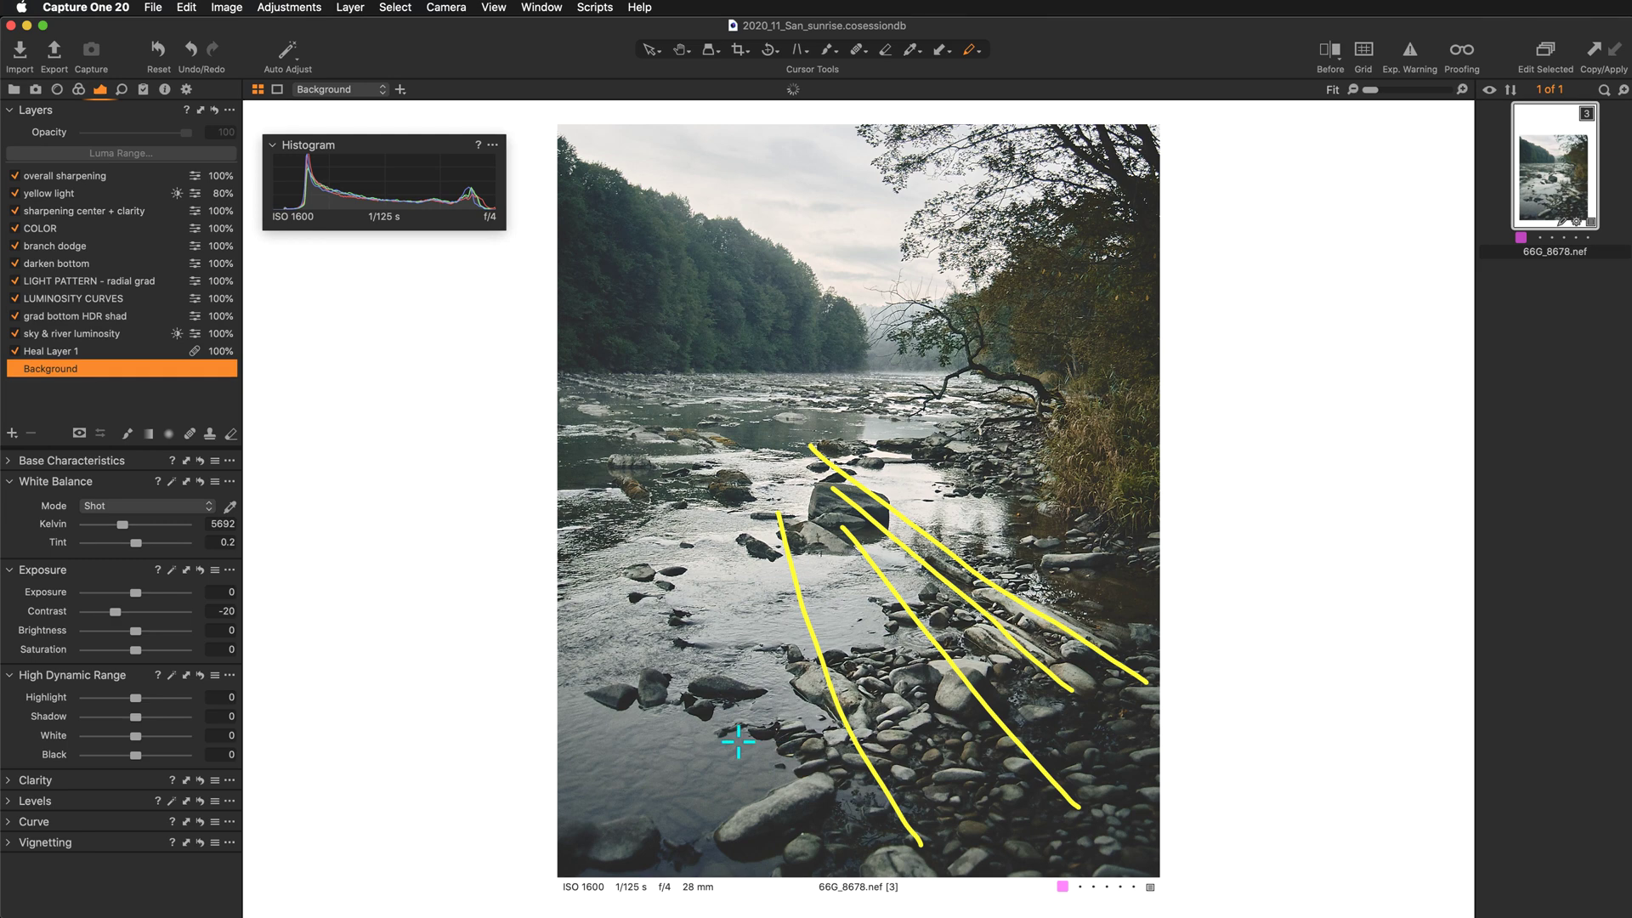
mouse_move(653, 773)
left_mouse_down()
mouse_move(702, 765)
mouse_move(788, 665)
mouse_move(956, 568)
mouse_move(997, 496)
left_mouse_up()
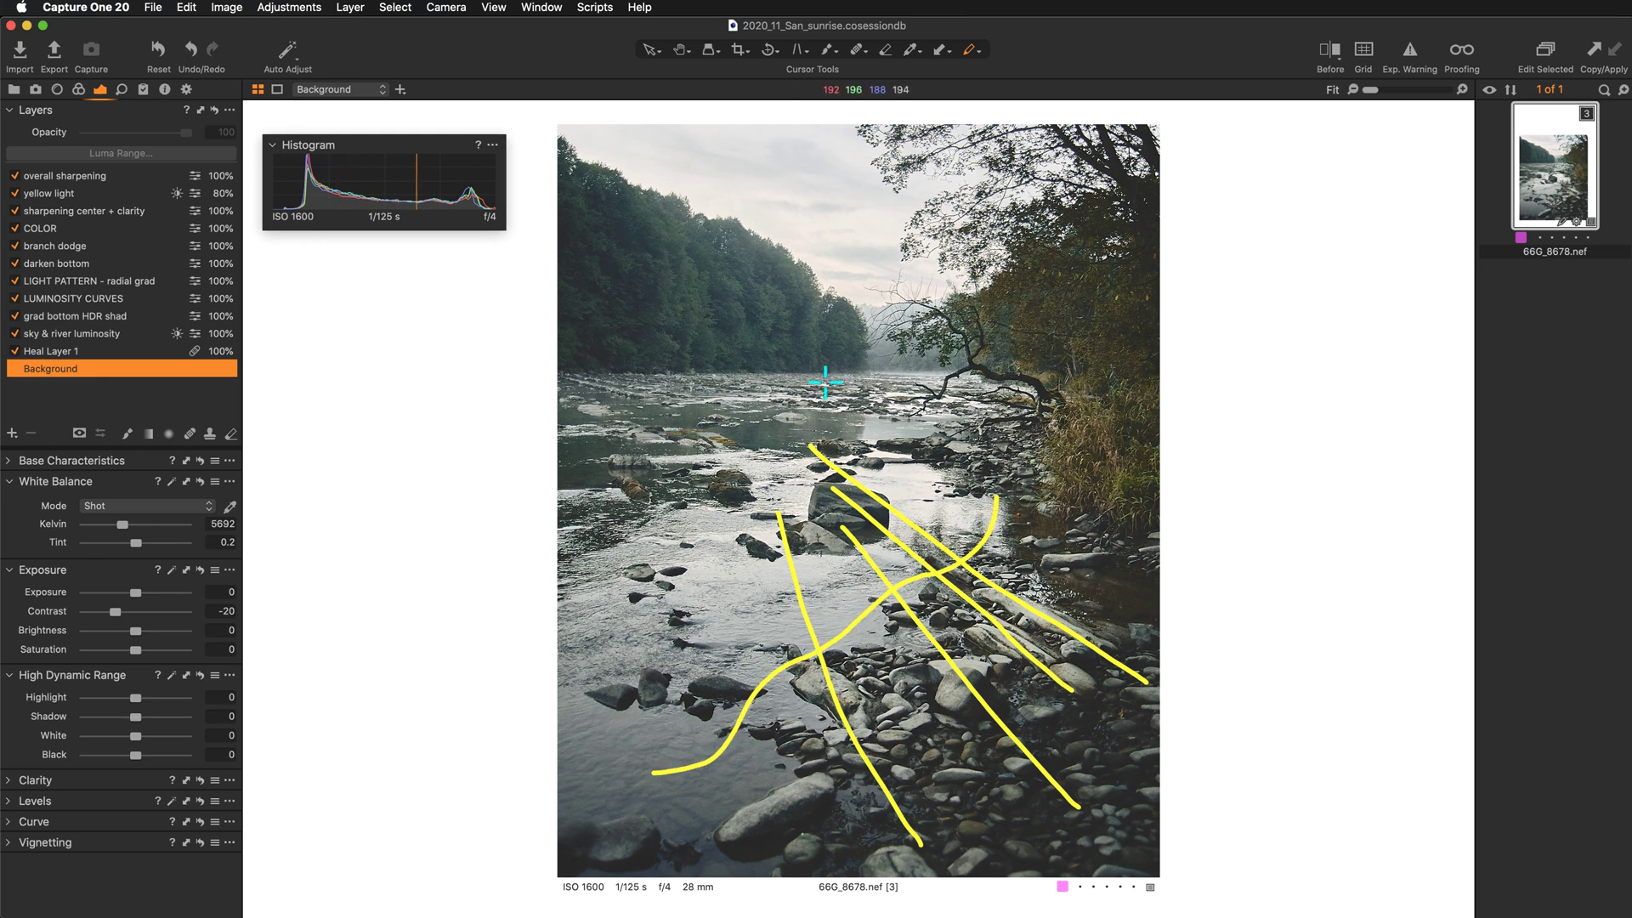
Mark the far shoreline, the treeline and the overhanging branch with annotations, and compare the photo with its original state.
left_click_drag(577, 382, 722, 379)
left_click_drag(608, 180, 845, 340)
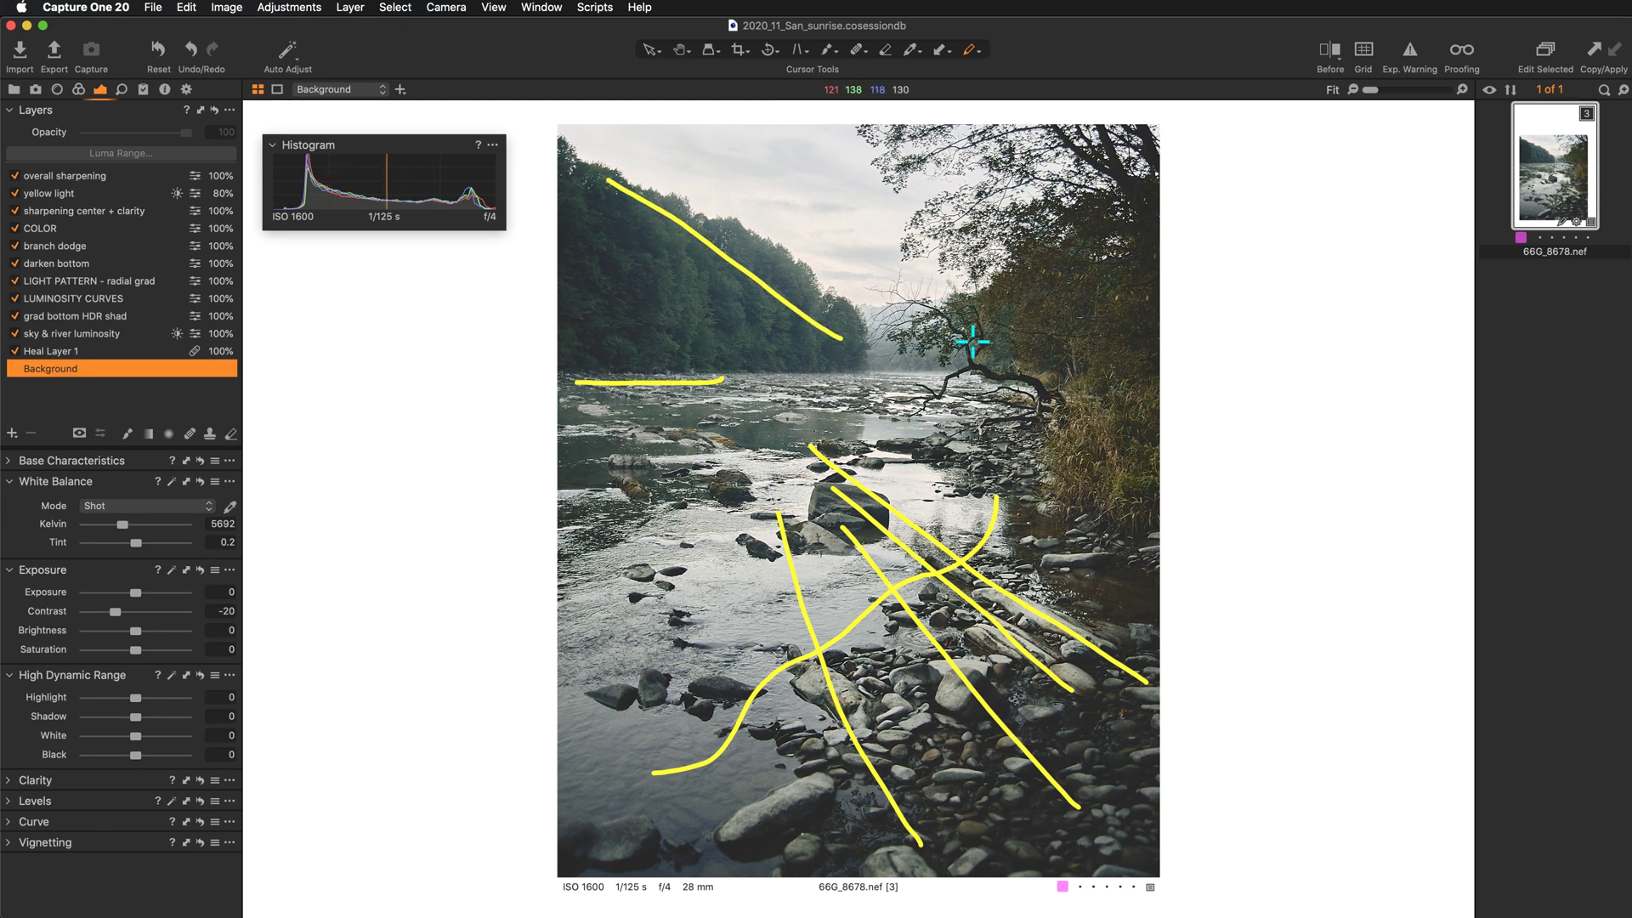
mouse_move(980, 318)
left_mouse_down()
mouse_move(949, 296)
mouse_move(893, 297)
mouse_move(857, 337)
mouse_move(897, 430)
mouse_move(1000, 455)
mouse_move(1053, 425)
mouse_move(1072, 382)
mouse_move(1037, 325)
mouse_move(928, 295)
left_mouse_up()
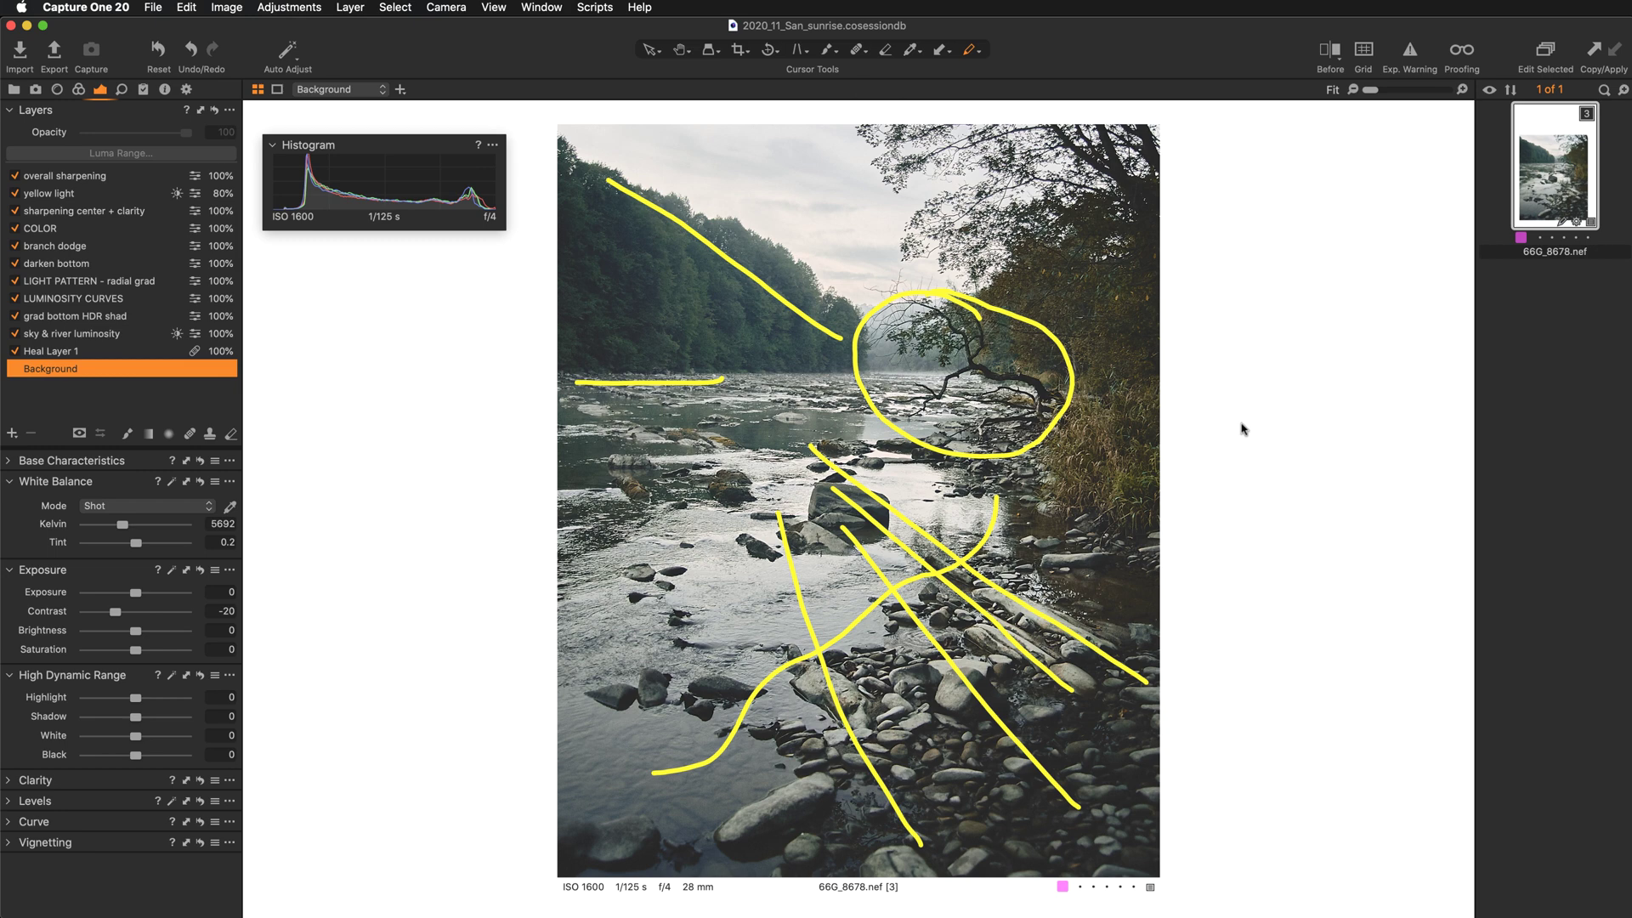
key("y")
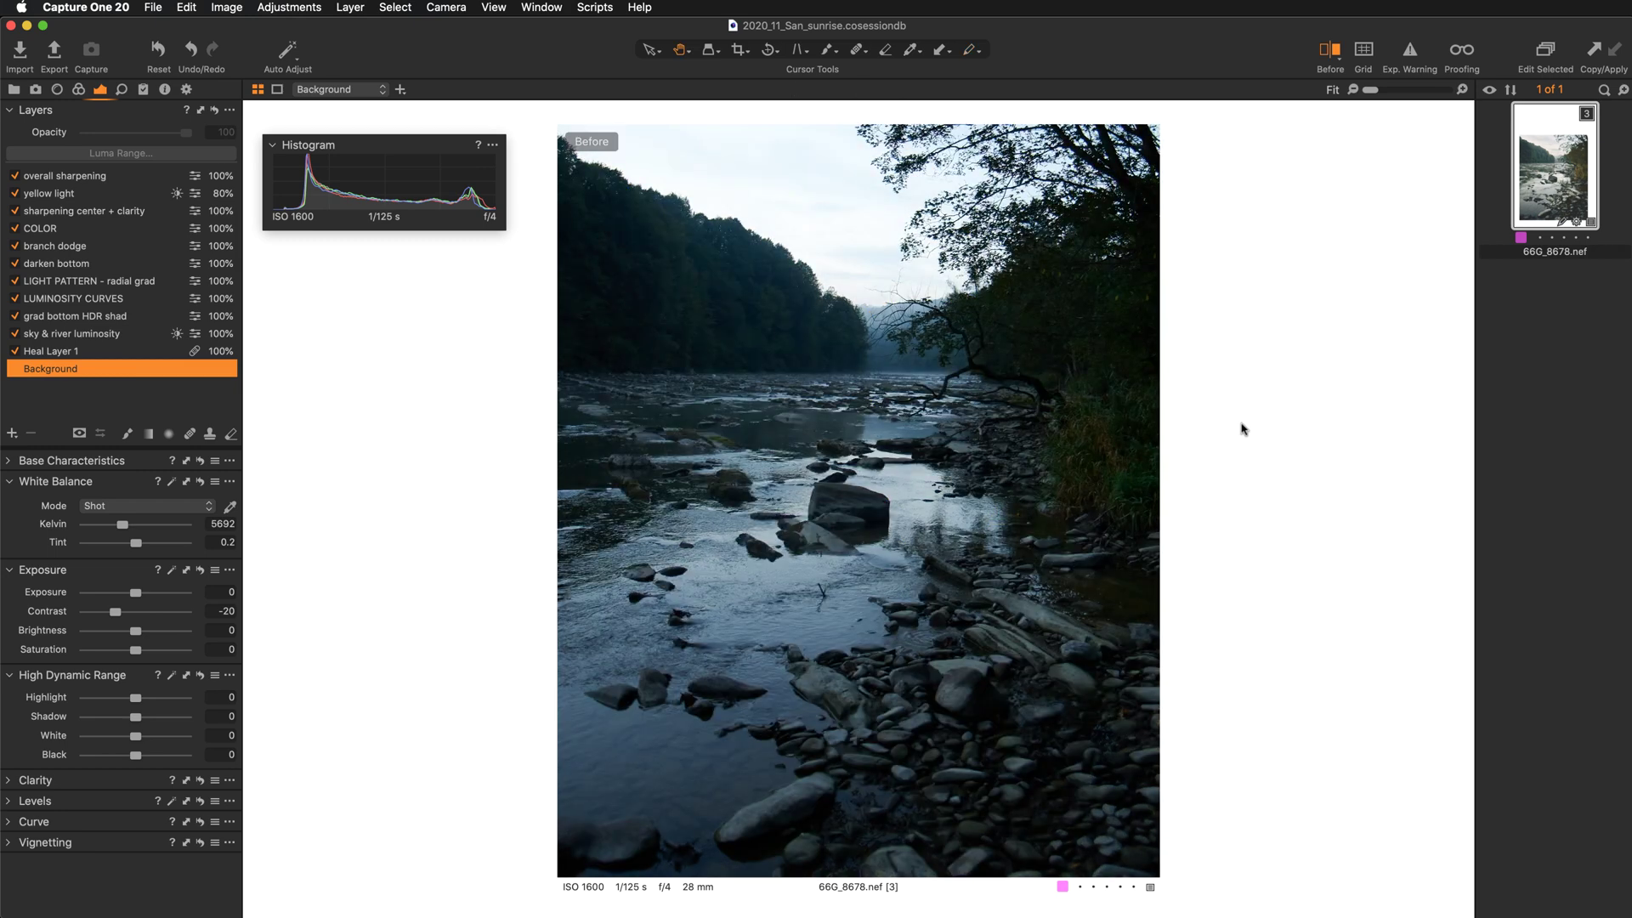
key("y")
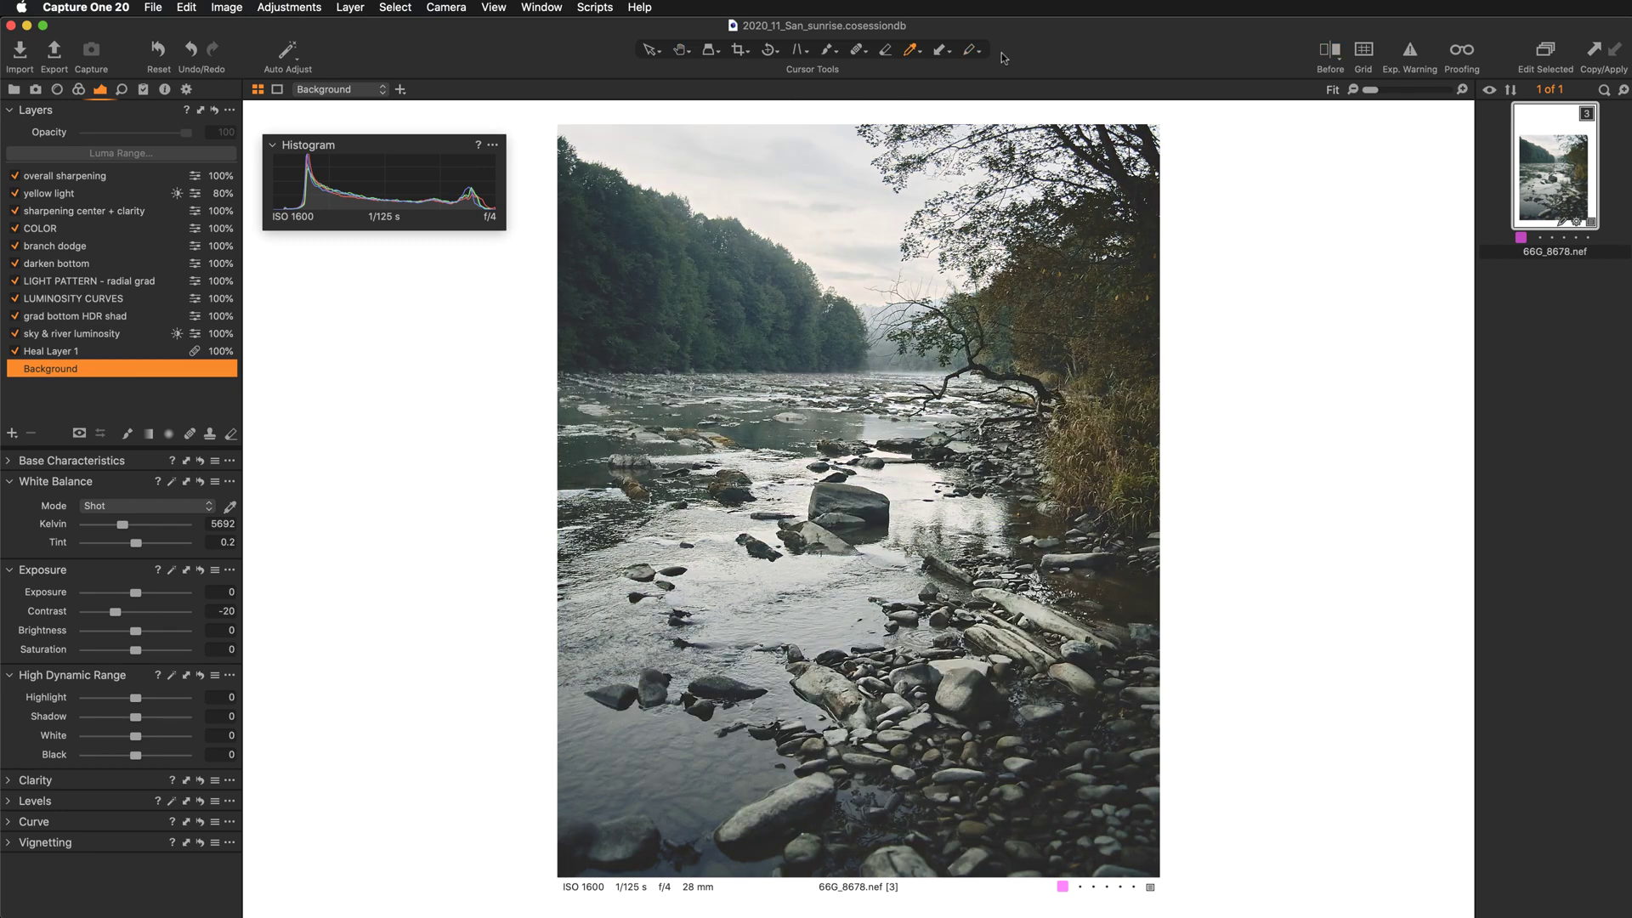
Clone the edited variant and reset all adjustments on the clone, with the Histogram docked back above Layers.
left_click(651, 50)
right_click(760, 312)
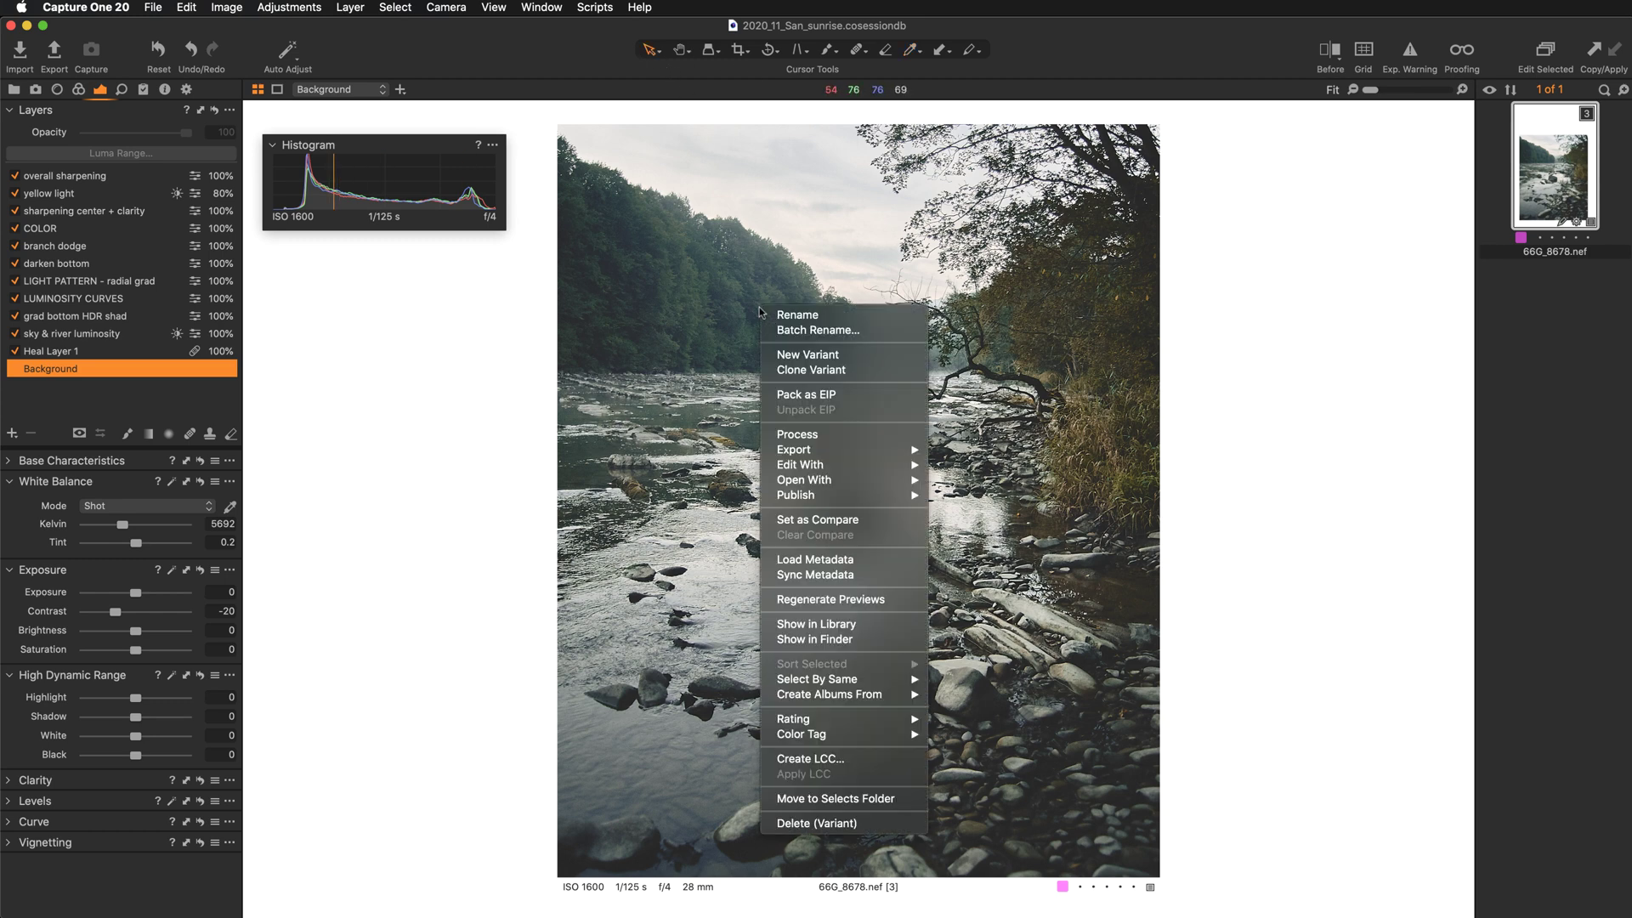
left_click(843, 371)
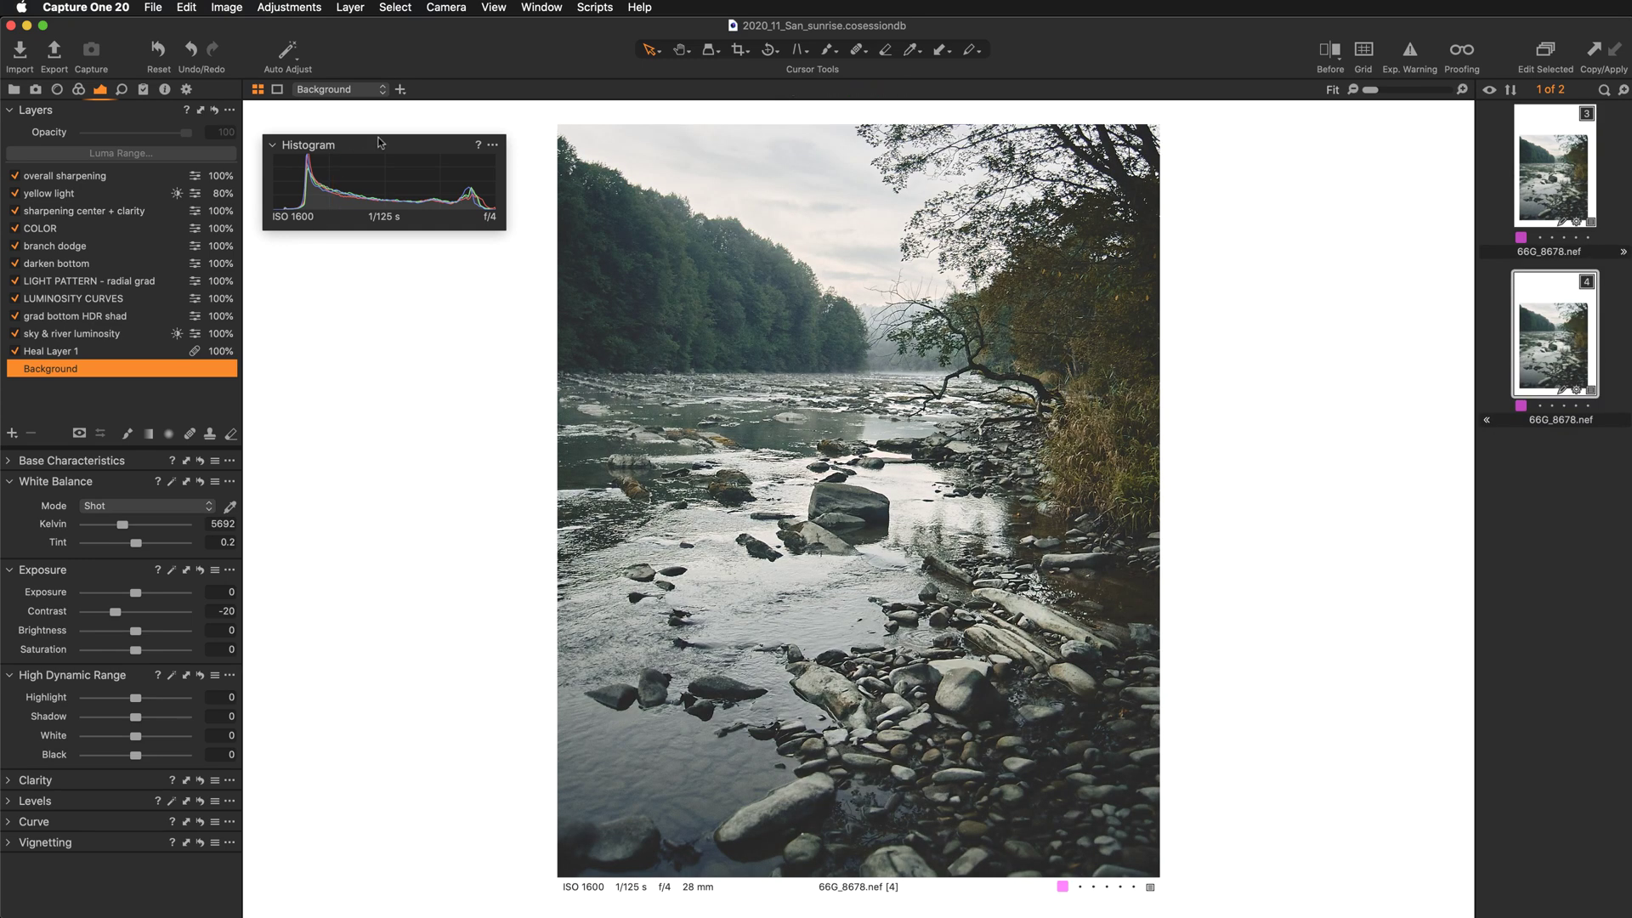
left_click_drag(378, 143, 157, 108)
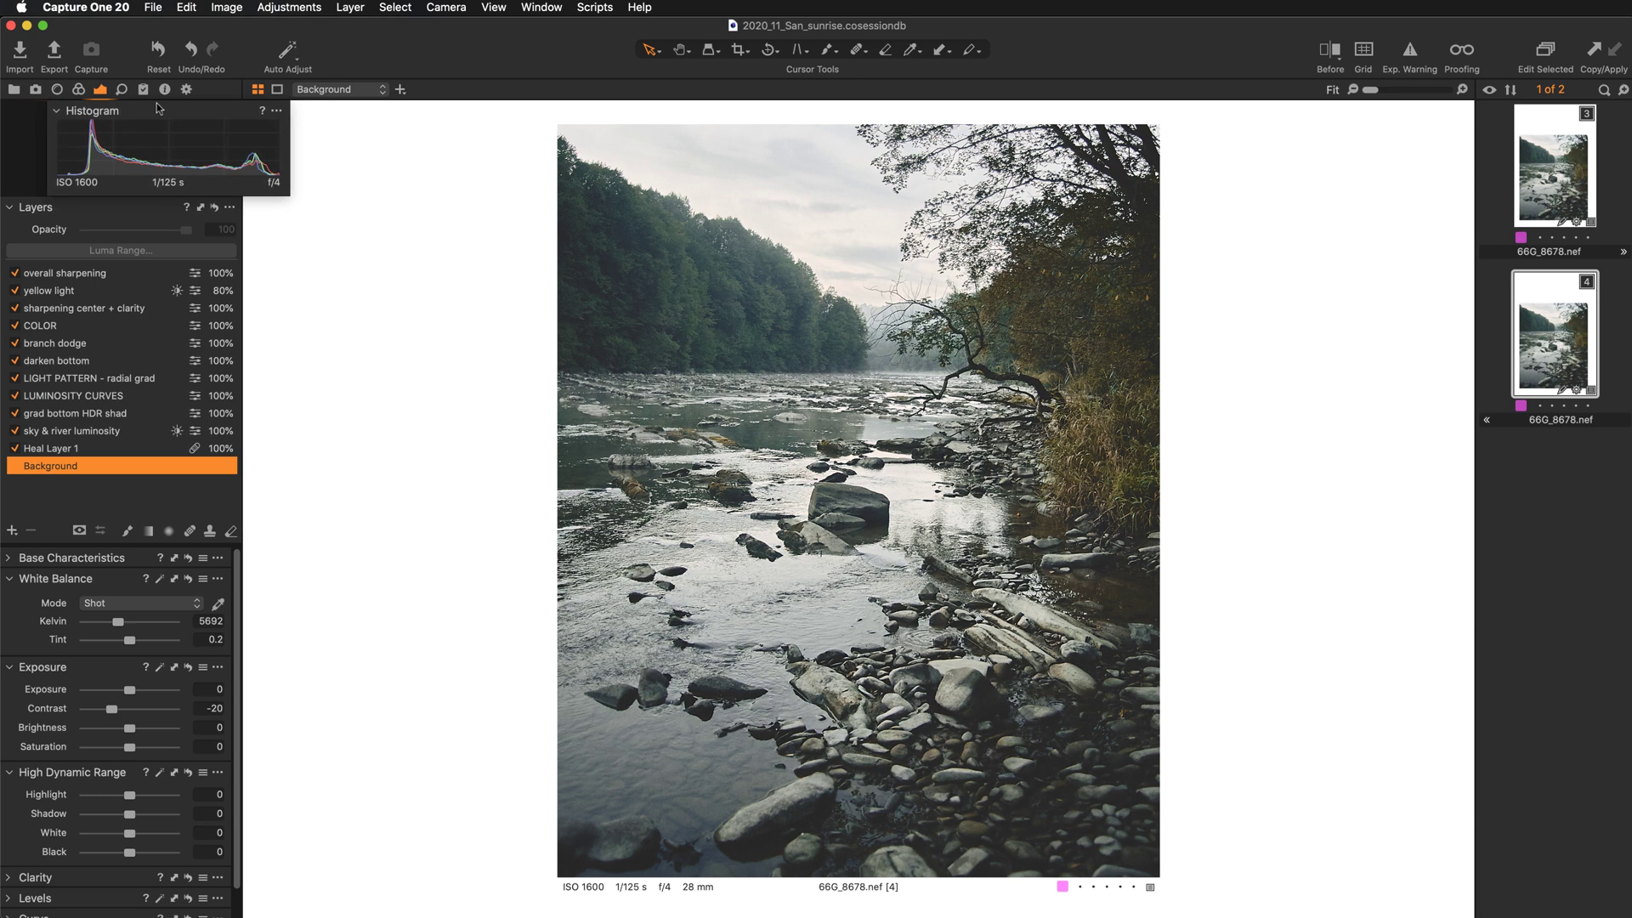
left_click(159, 51)
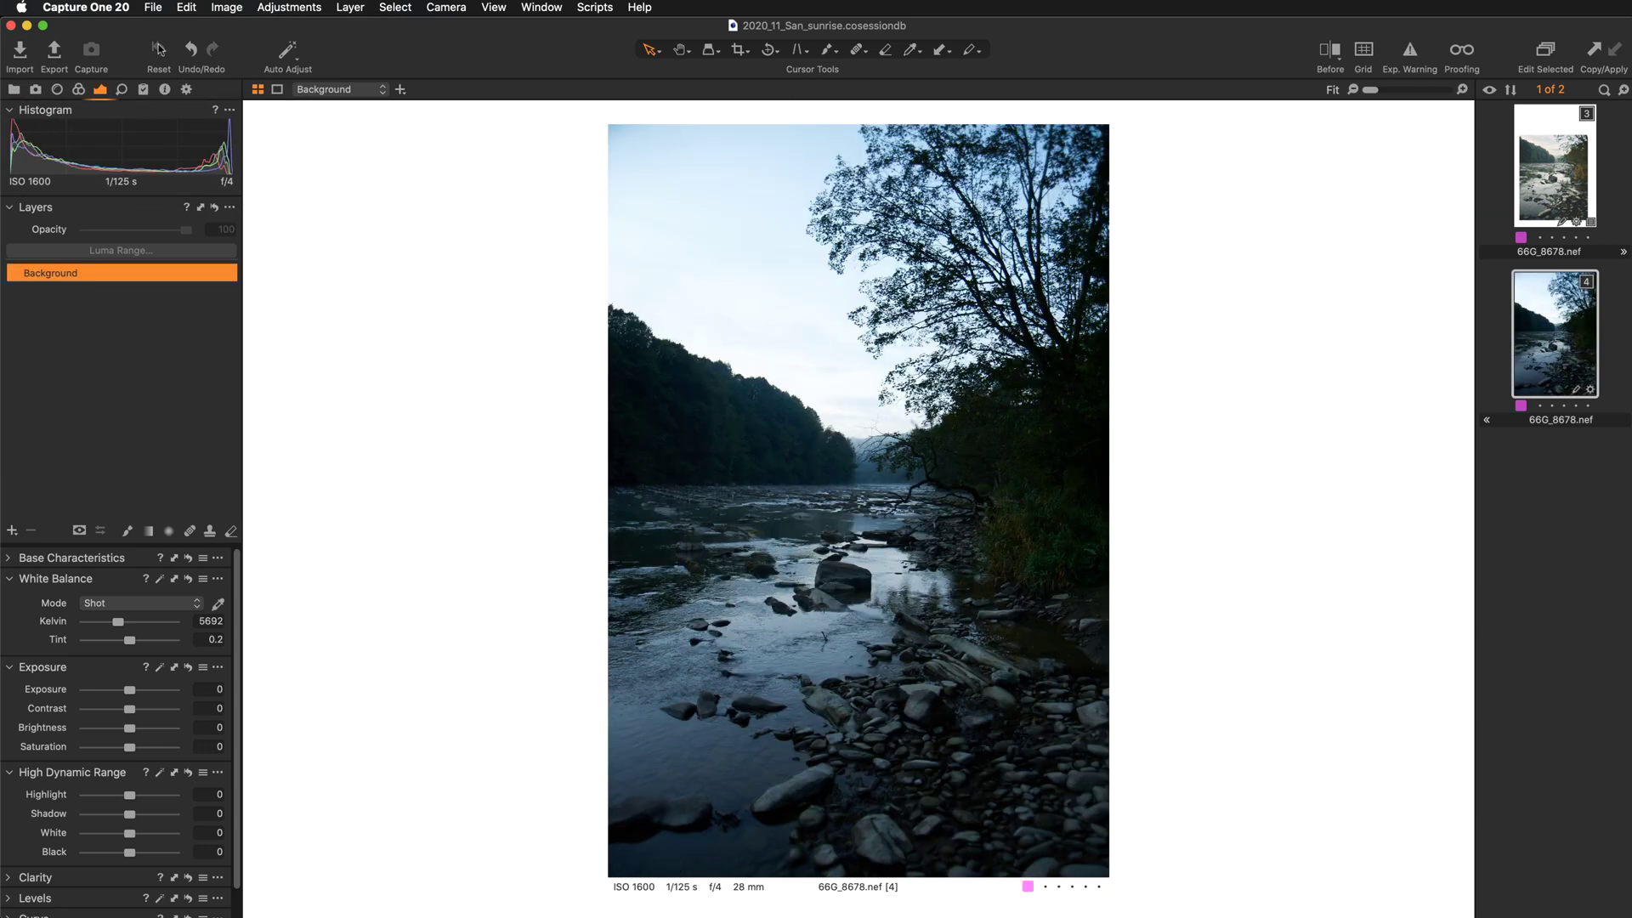
Show both variants side by side and apply the edited variant's crop to the reset clone.
left_click(1559, 177, "super")
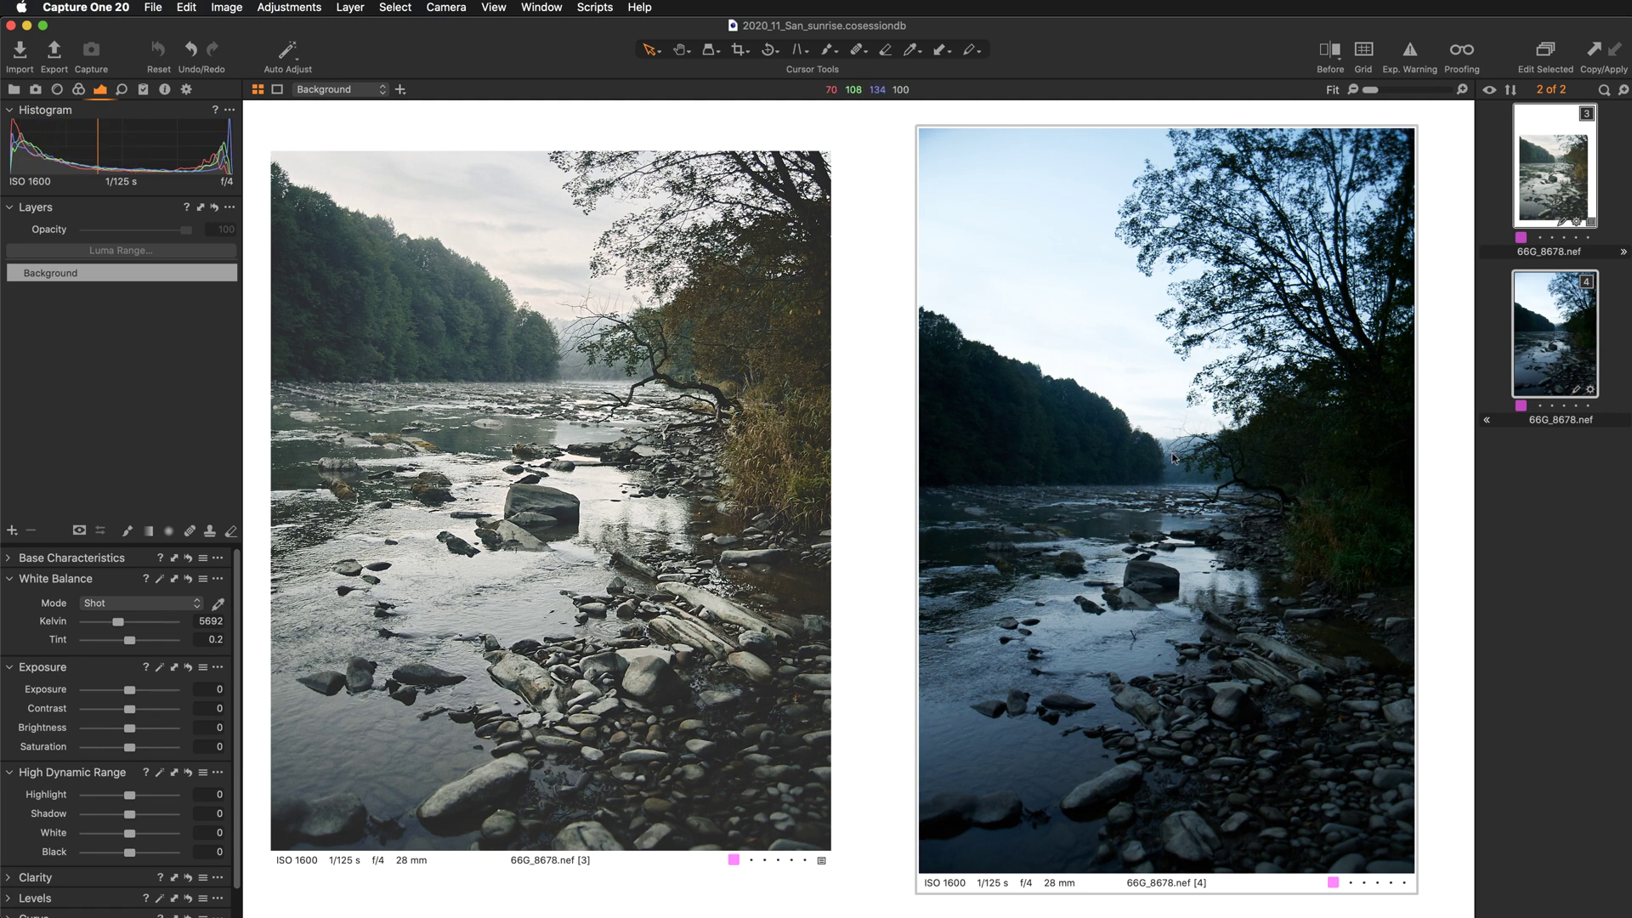
left_click(557, 441)
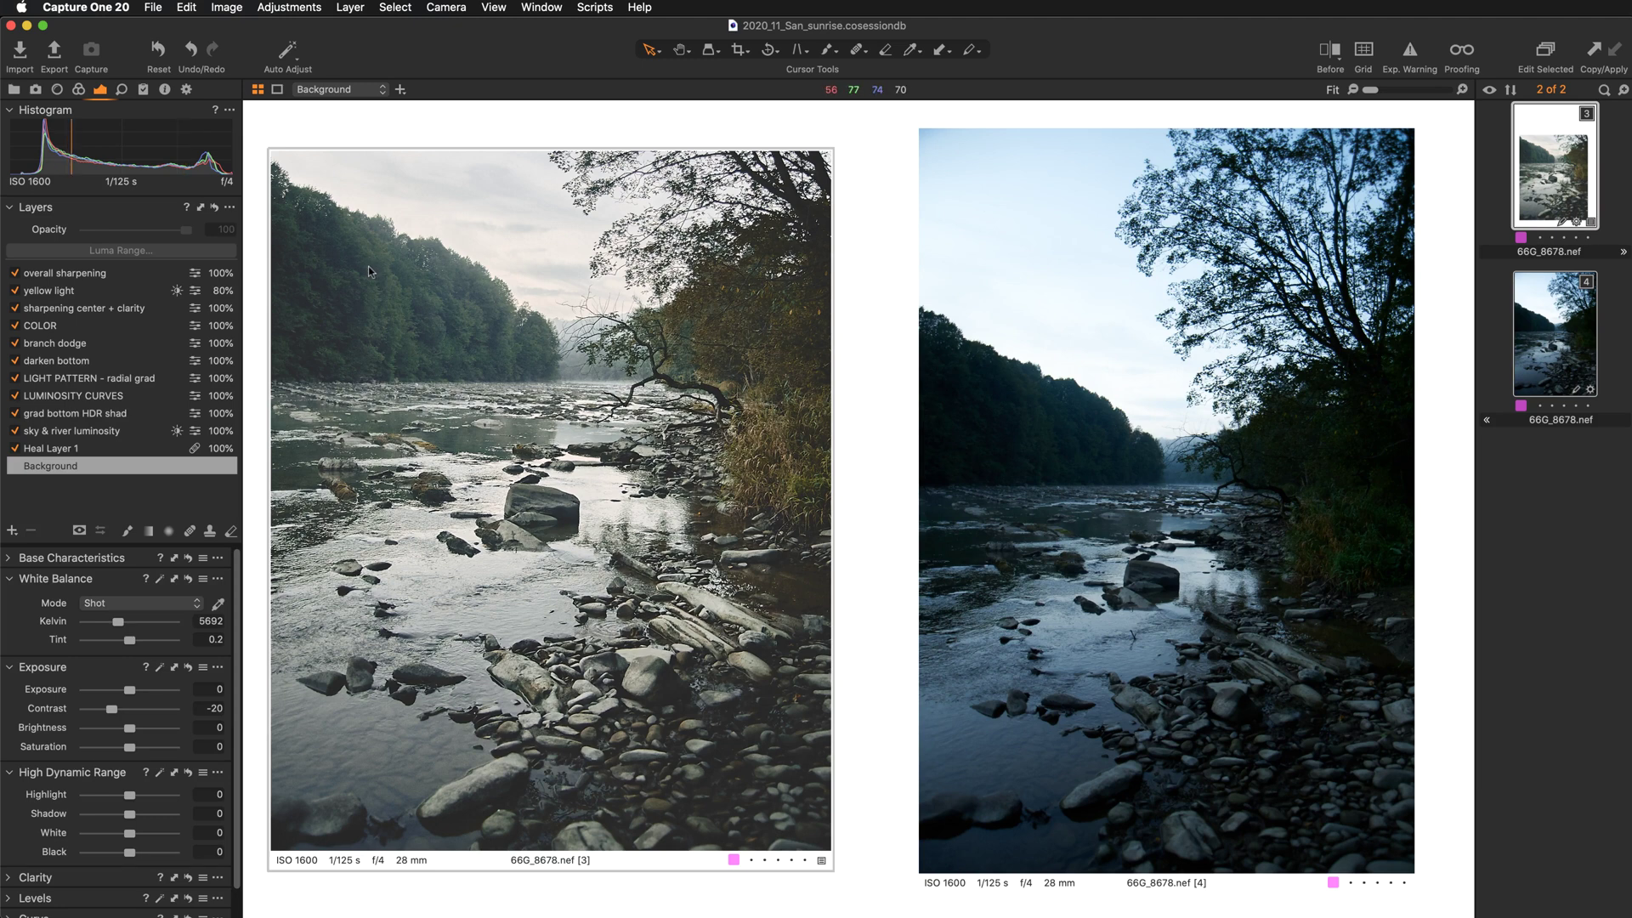
left_click(57, 90)
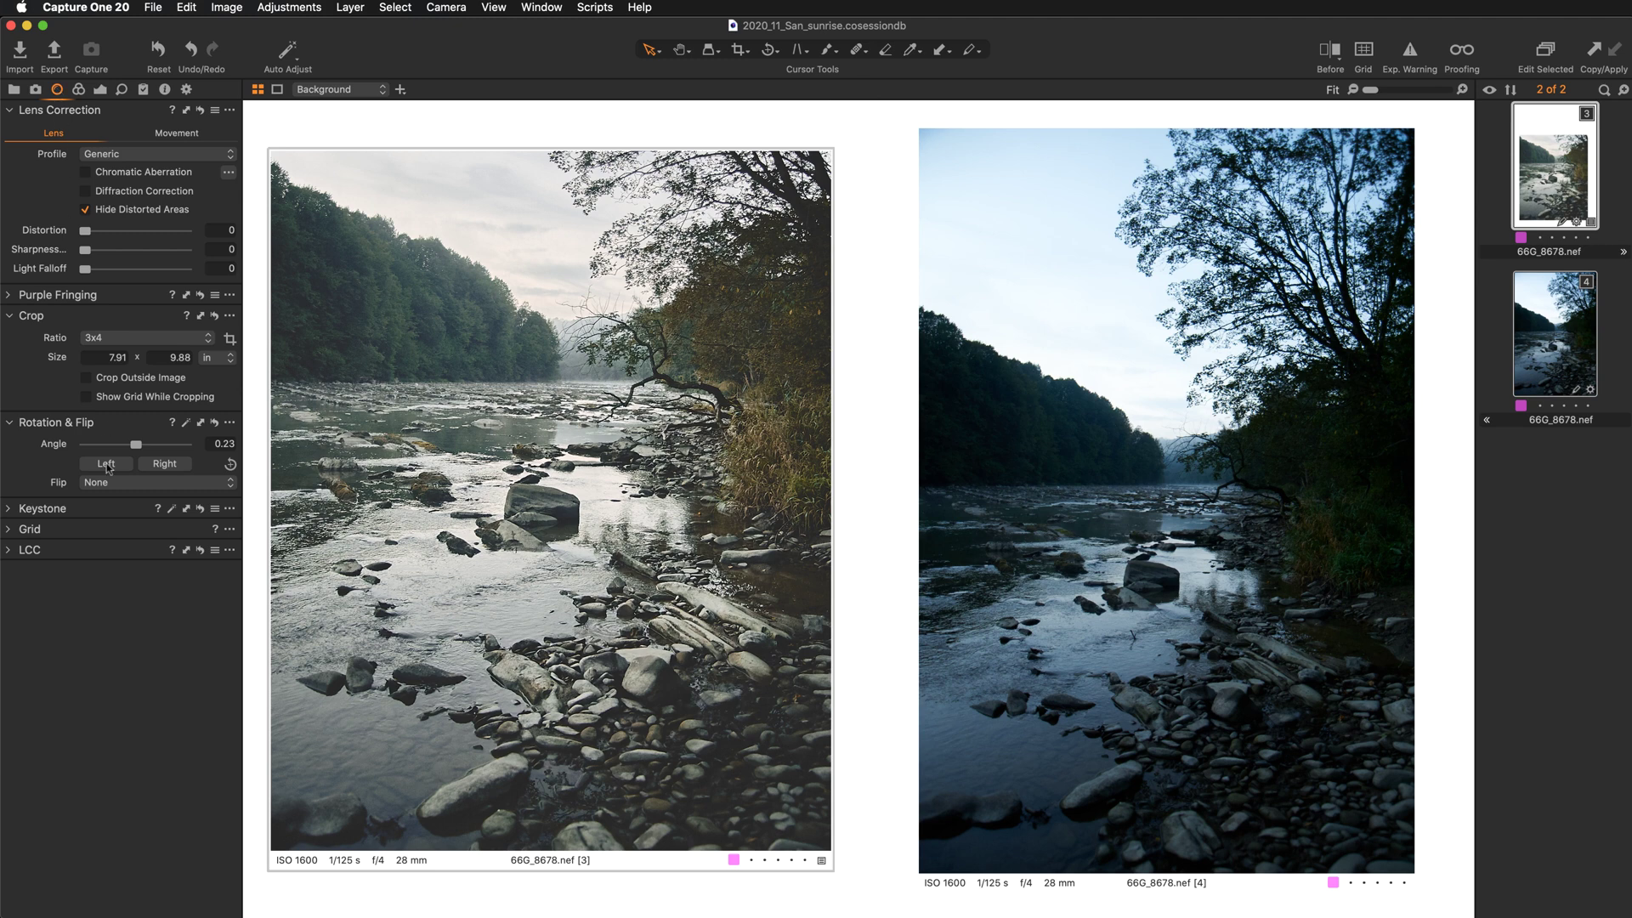
left_click(199, 315)
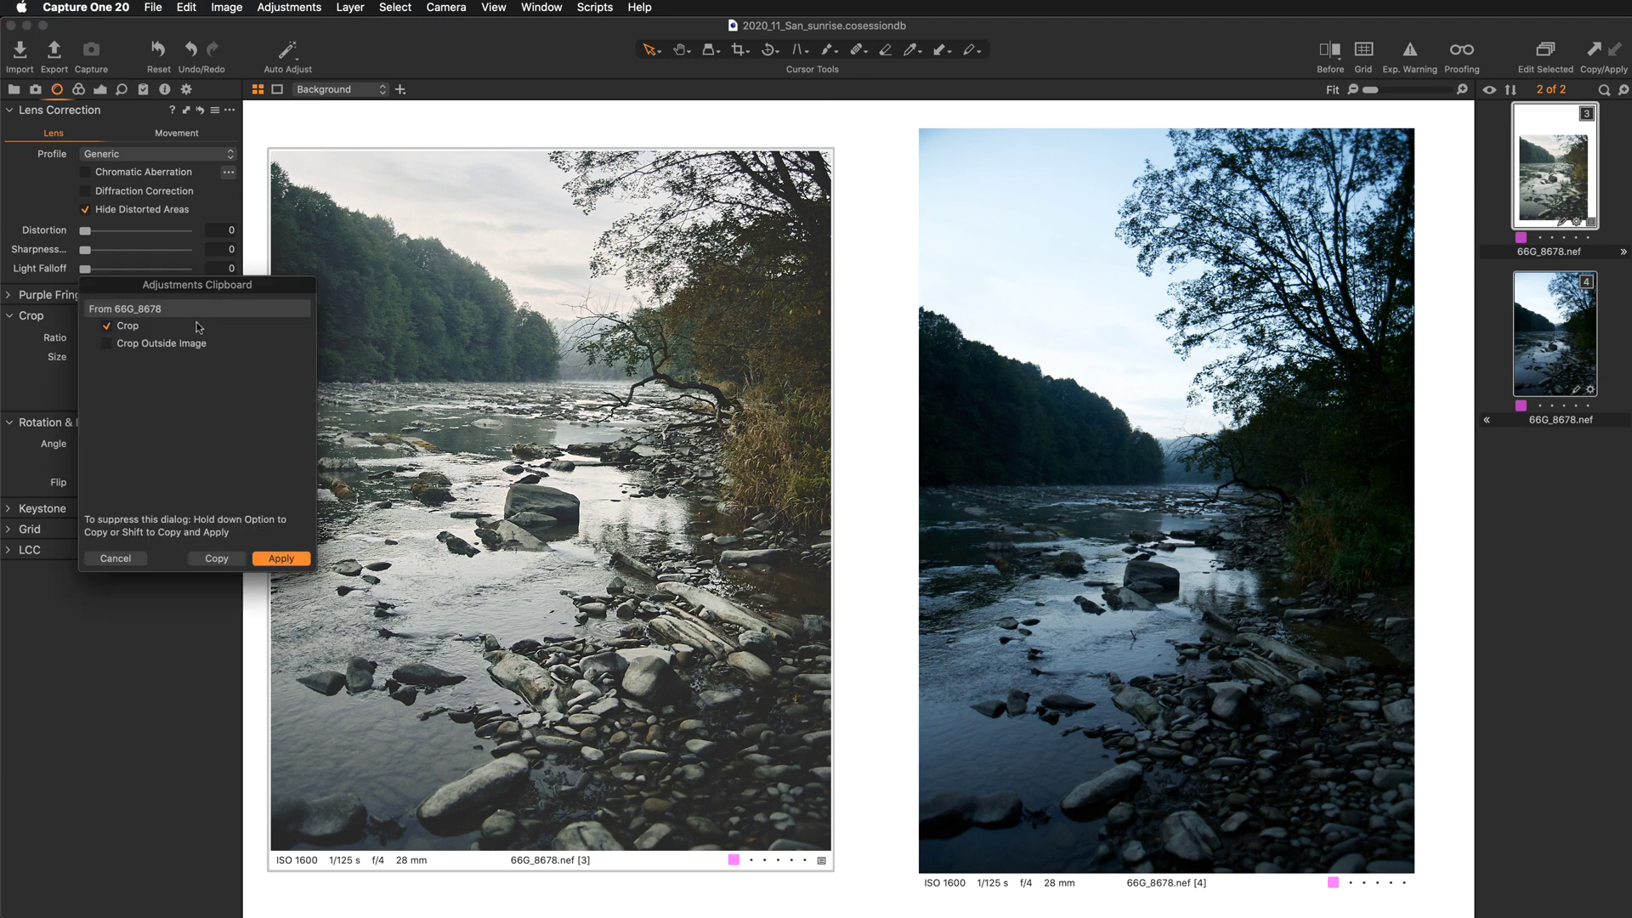
left_click(291, 561)
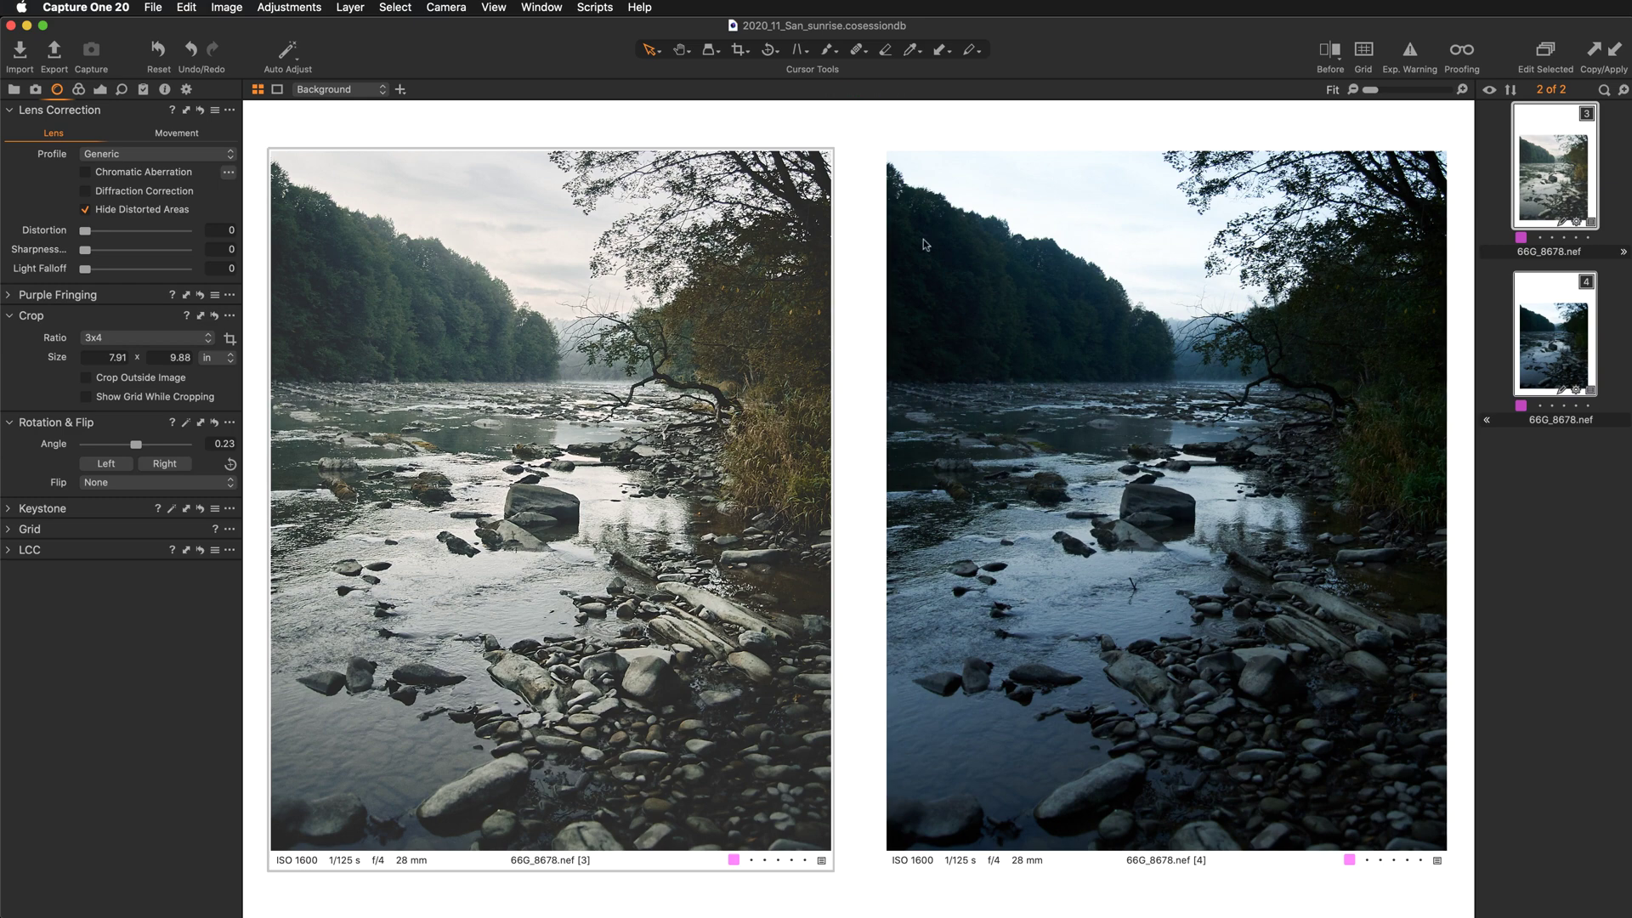
Display only the reset clone with the browser hidden and straighten it along the far waterline by about -0.11.
left_click(1566, 510)
left_click(1563, 341)
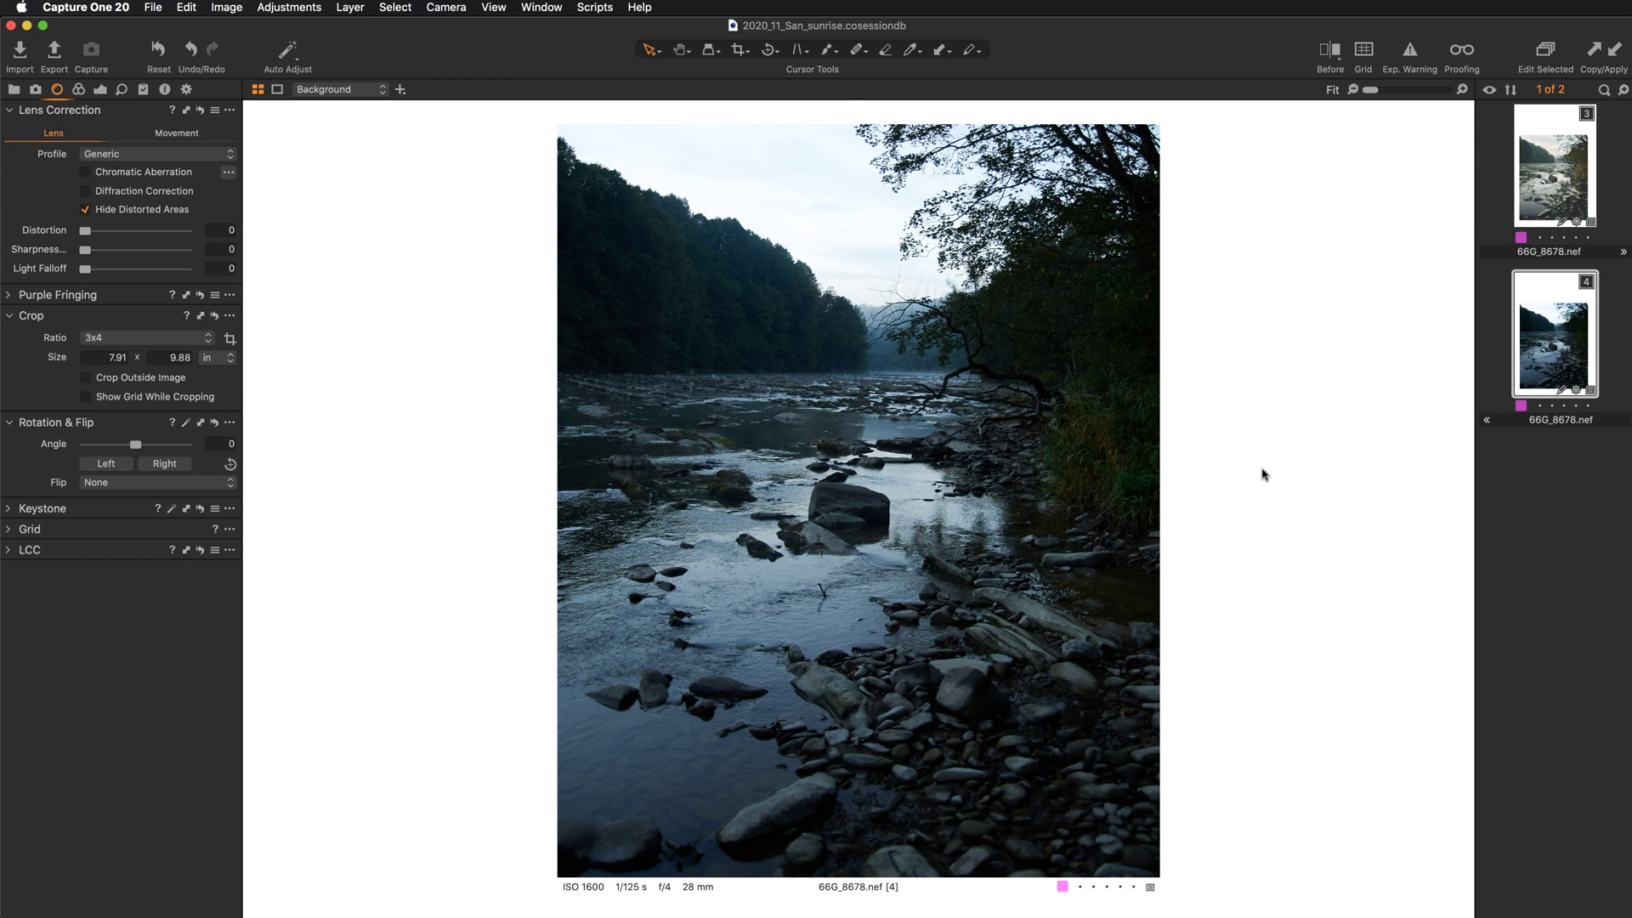
key("super+b")
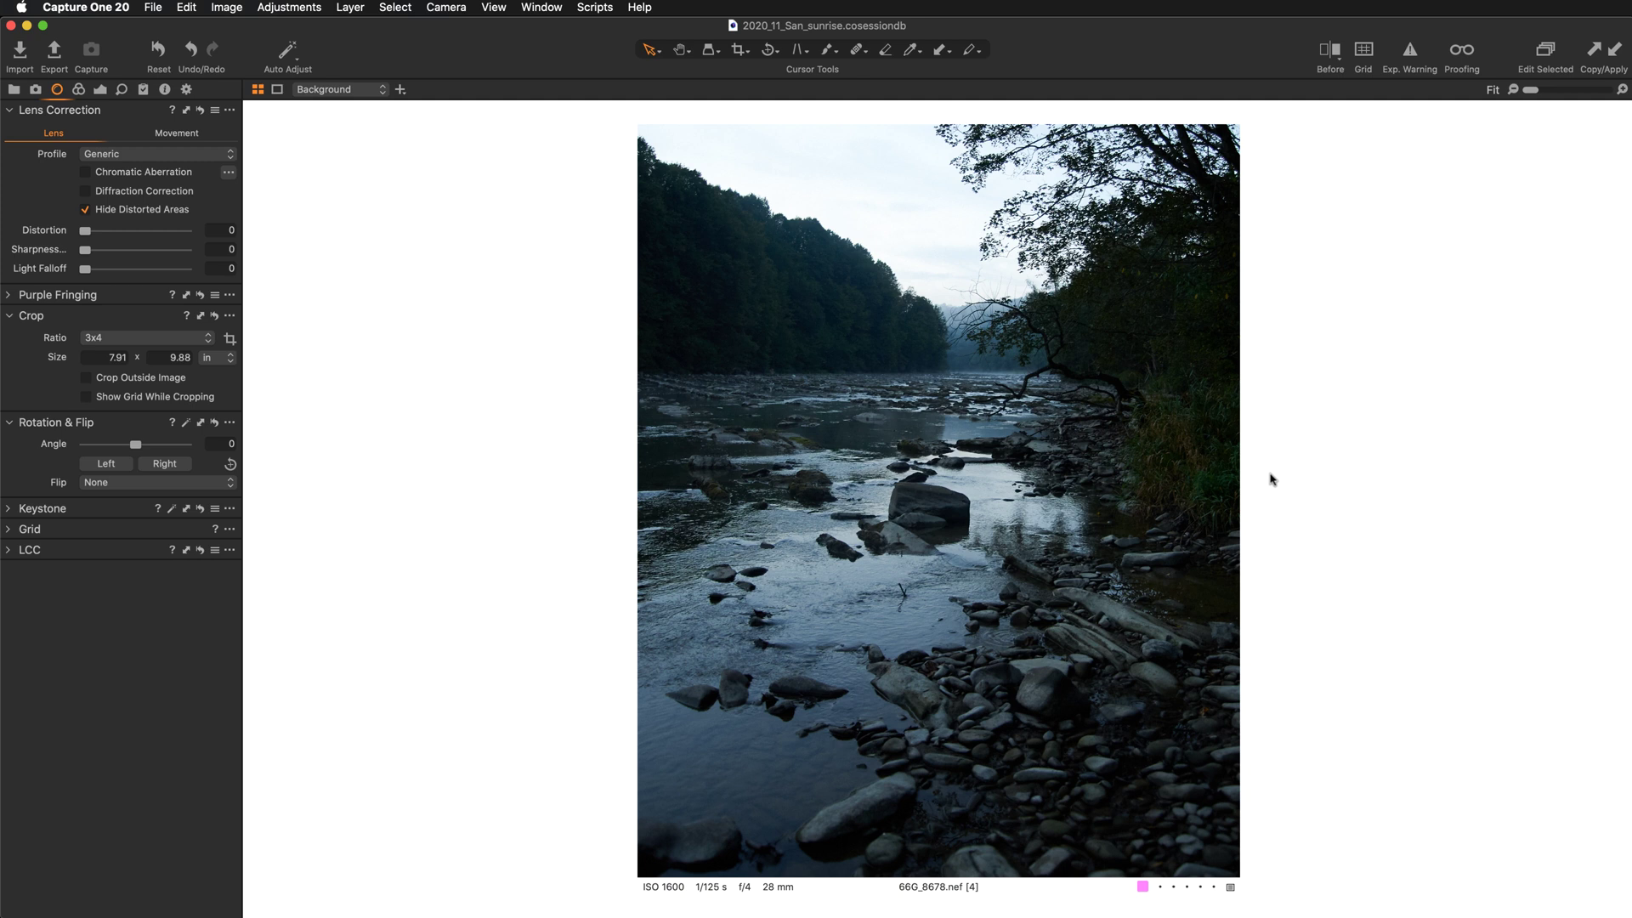
left_click(767, 51)
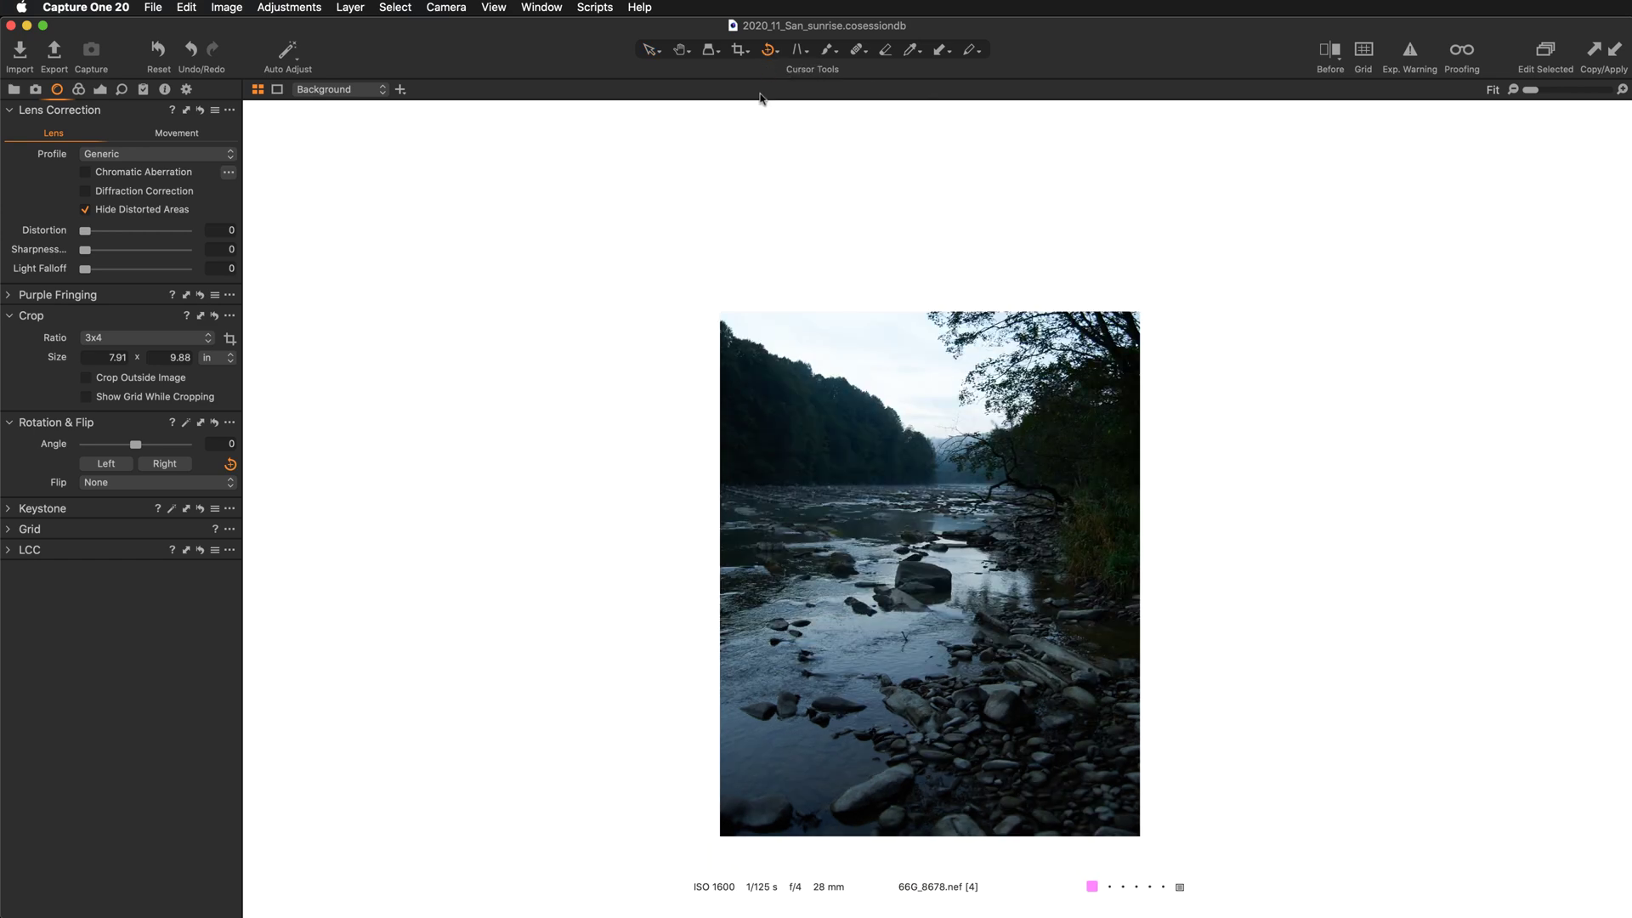
left_click_drag(729, 483, 1195, 485)
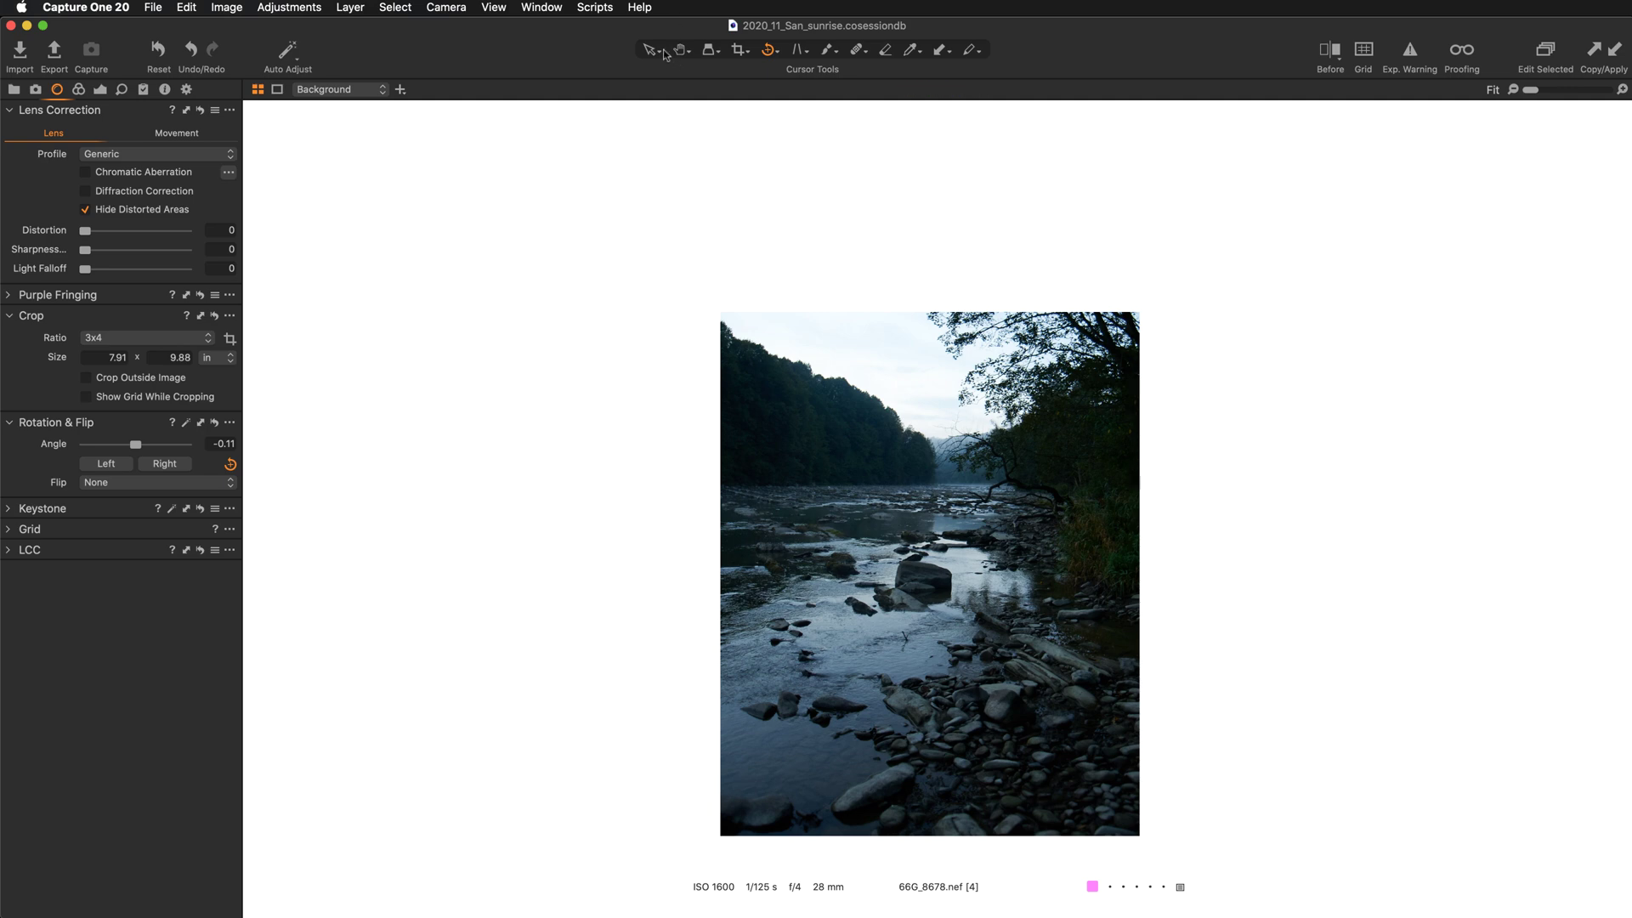
left_click(651, 50)
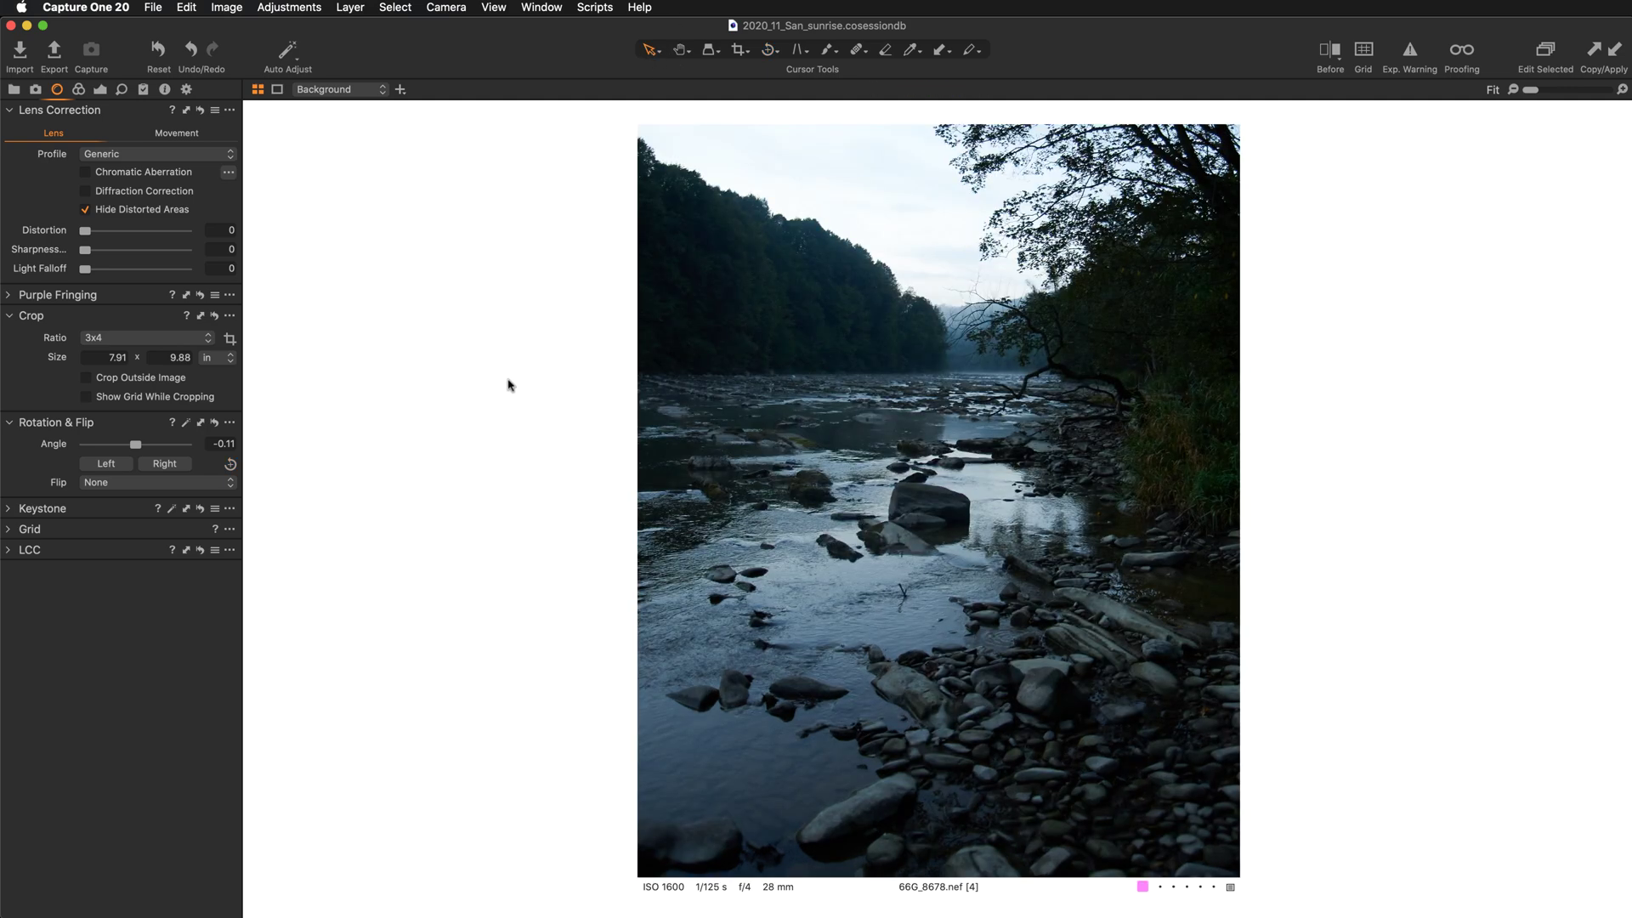
Show the exposure tools, select the Background layer and undock the Histogram to float beside the photo.
left_click(101, 90)
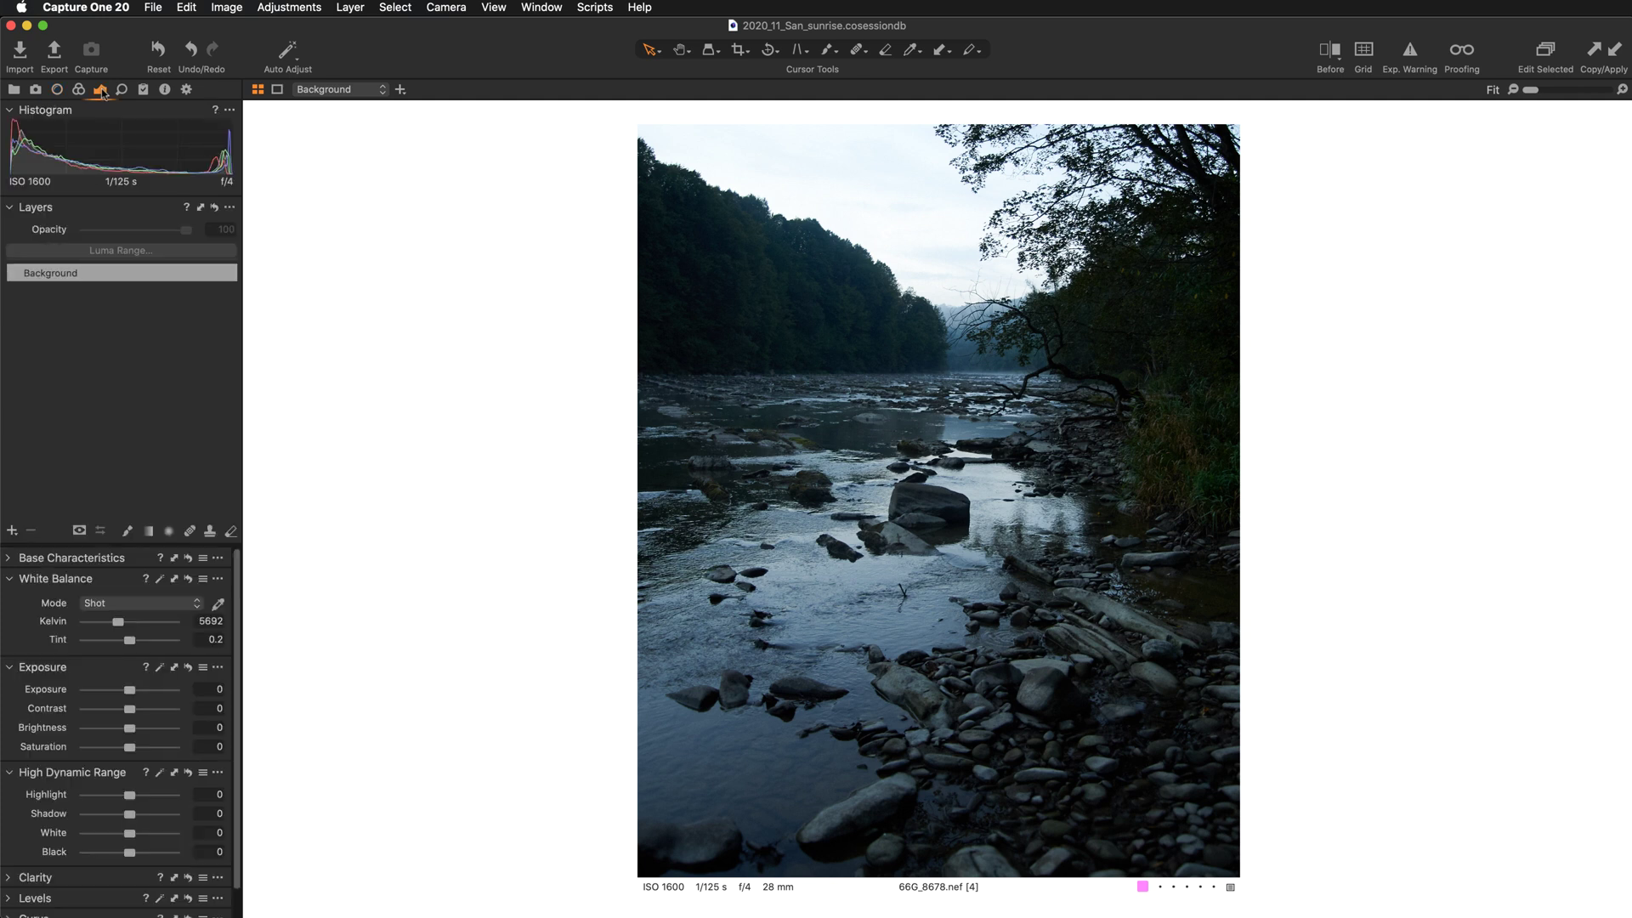
left_click(98, 277)
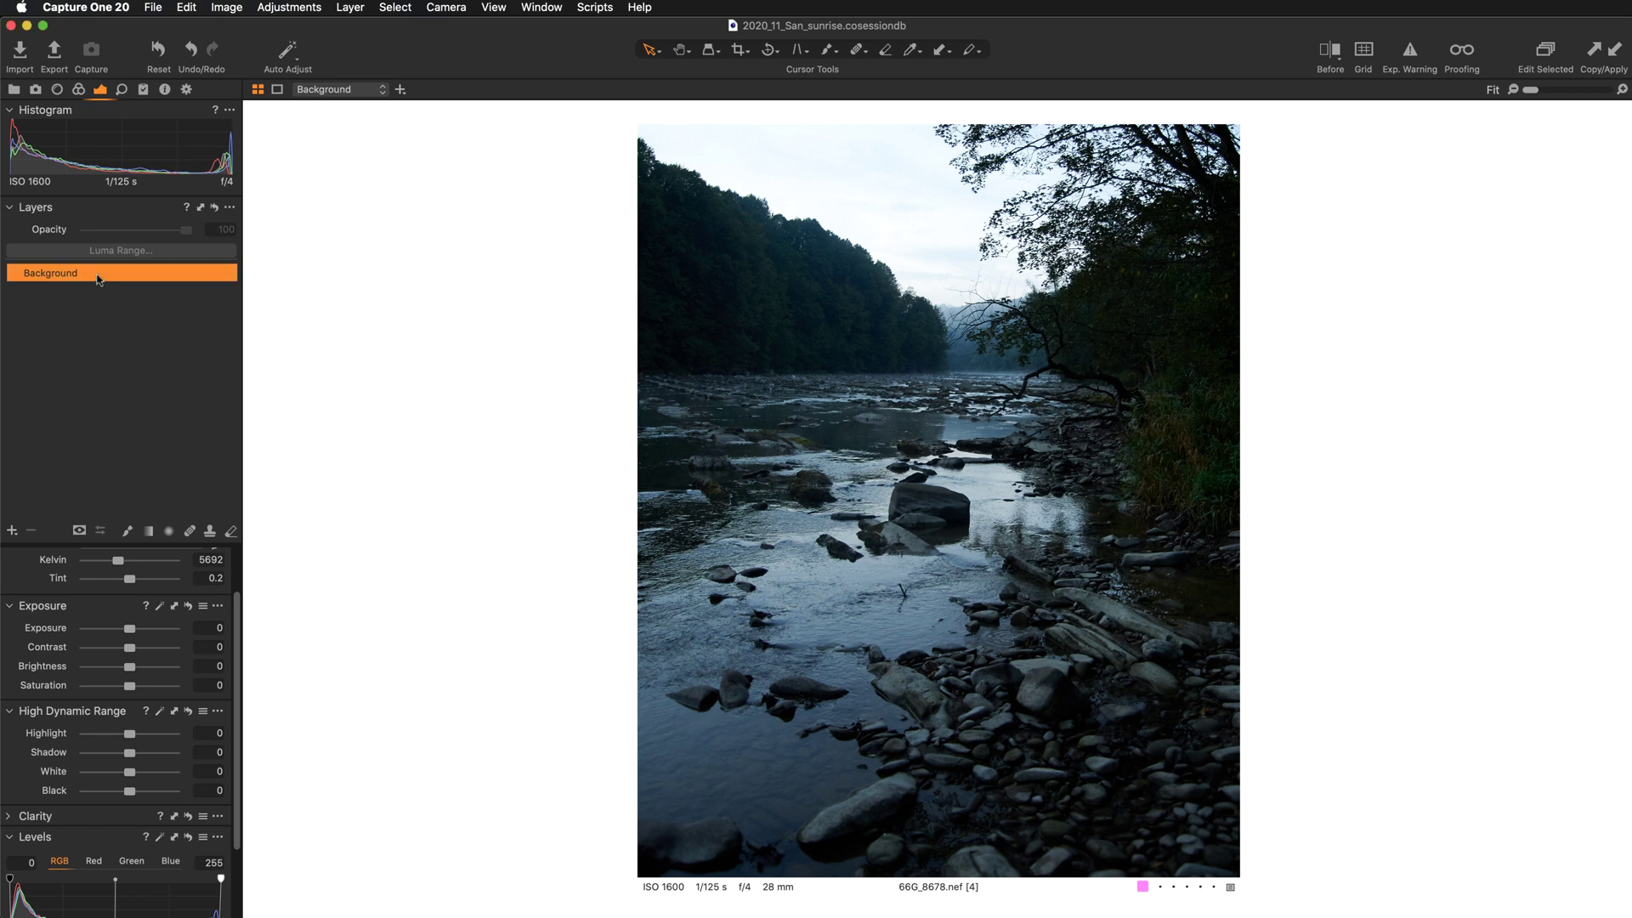
left_click_drag(133, 118, 409, 177)
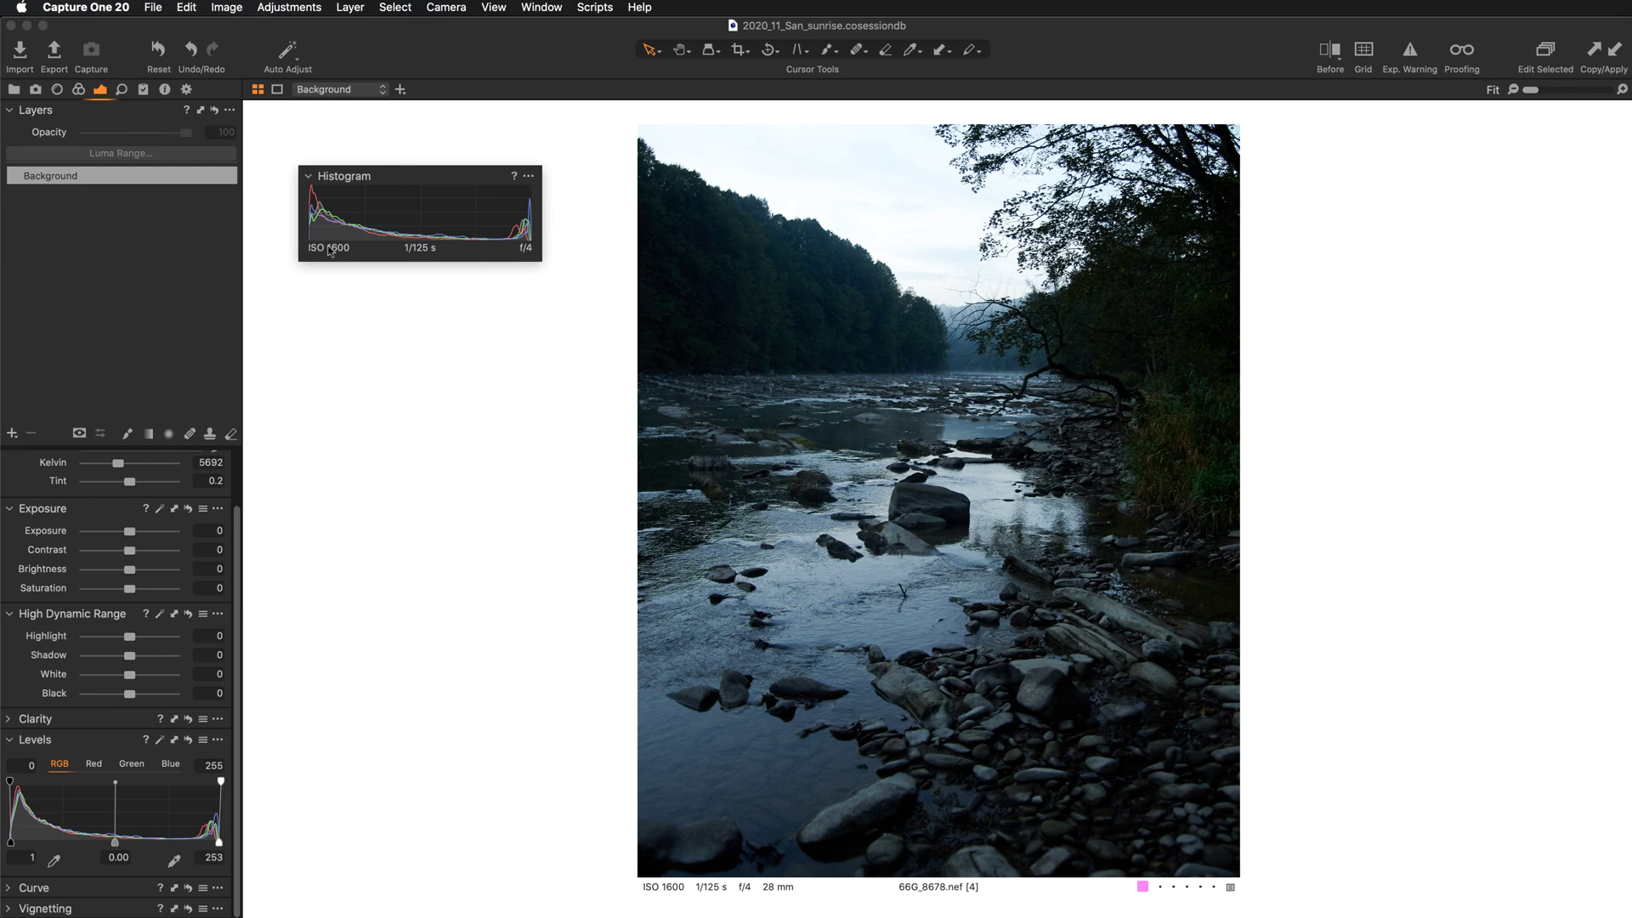
Clone the cropped variant, show both variants side by side and reset all adjustments on the new clone.
right_click(849, 560)
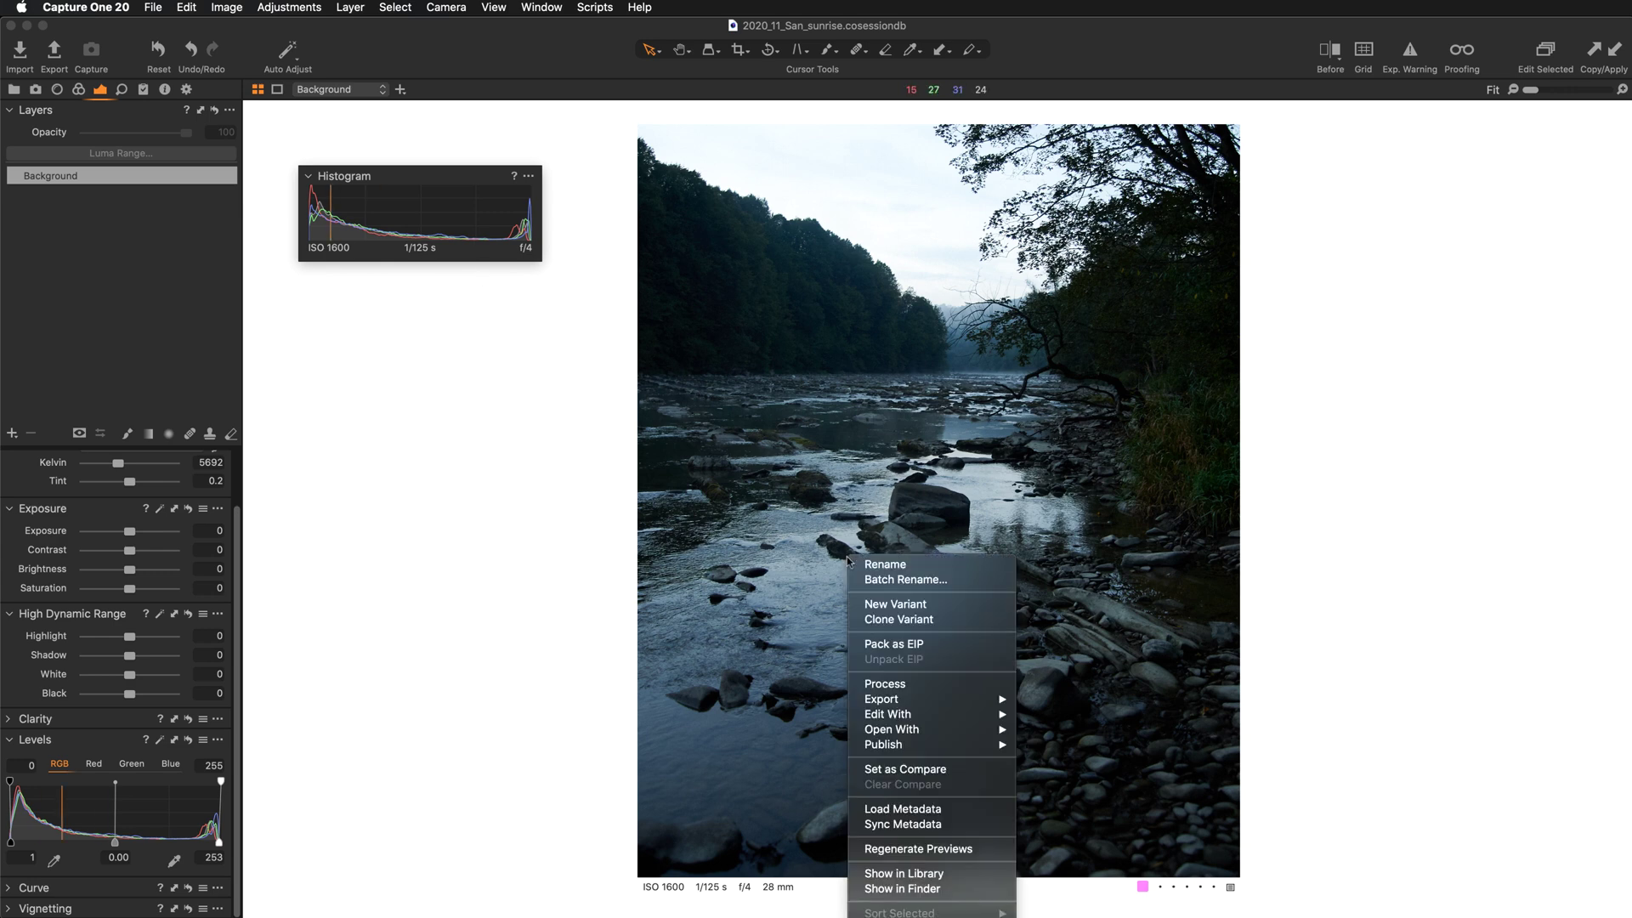
left_click(929, 625)
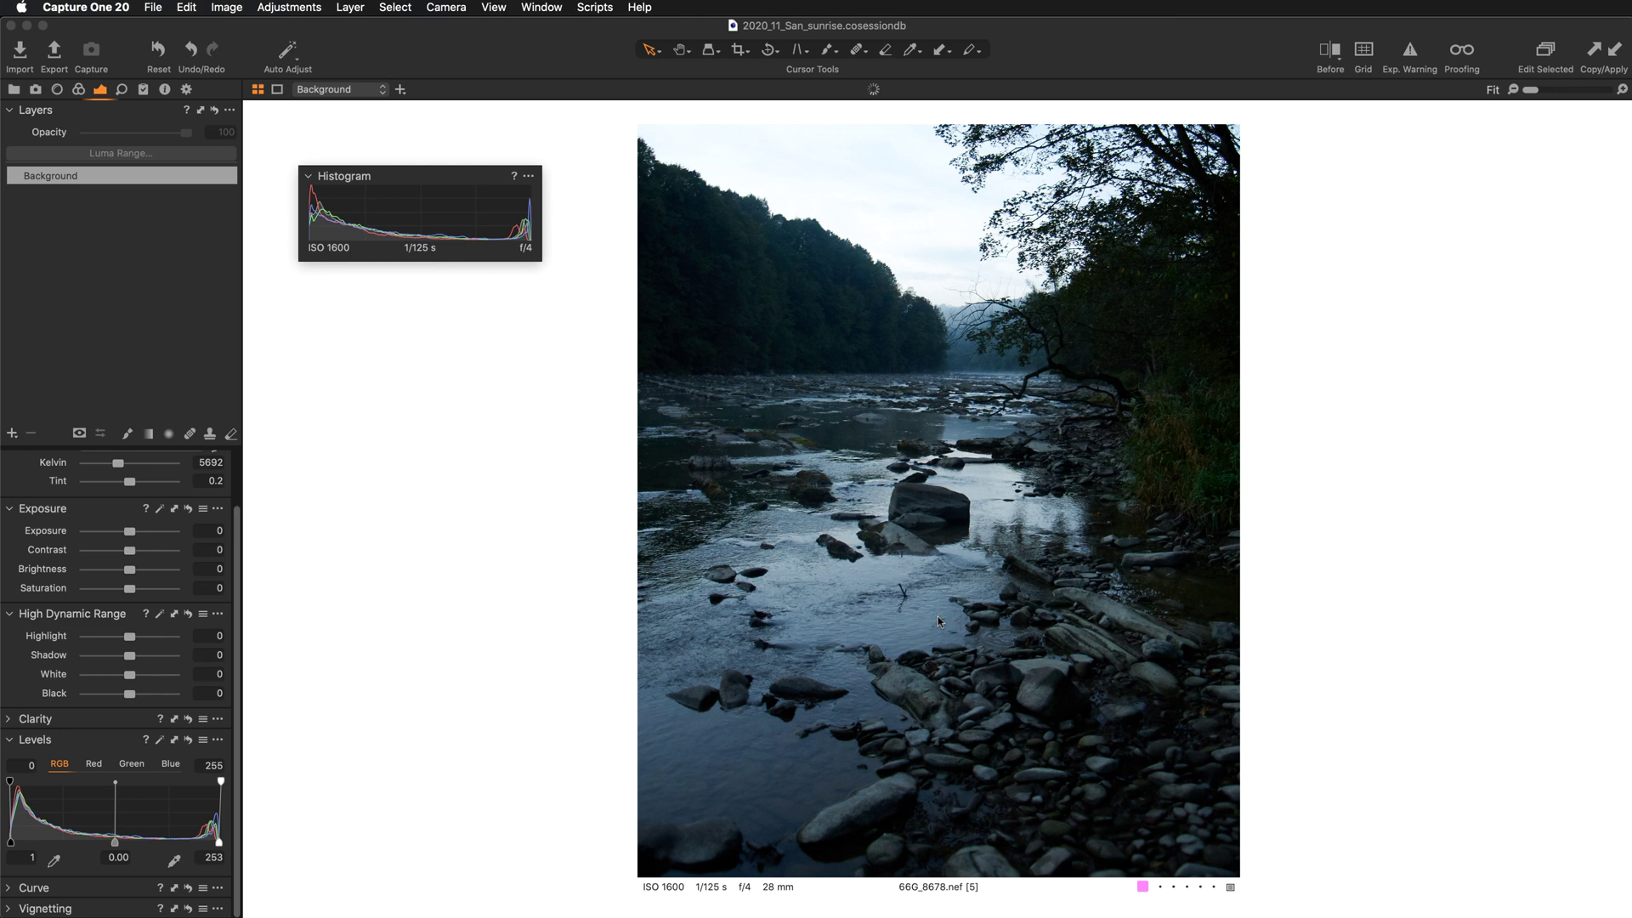
key("super+shift+b")
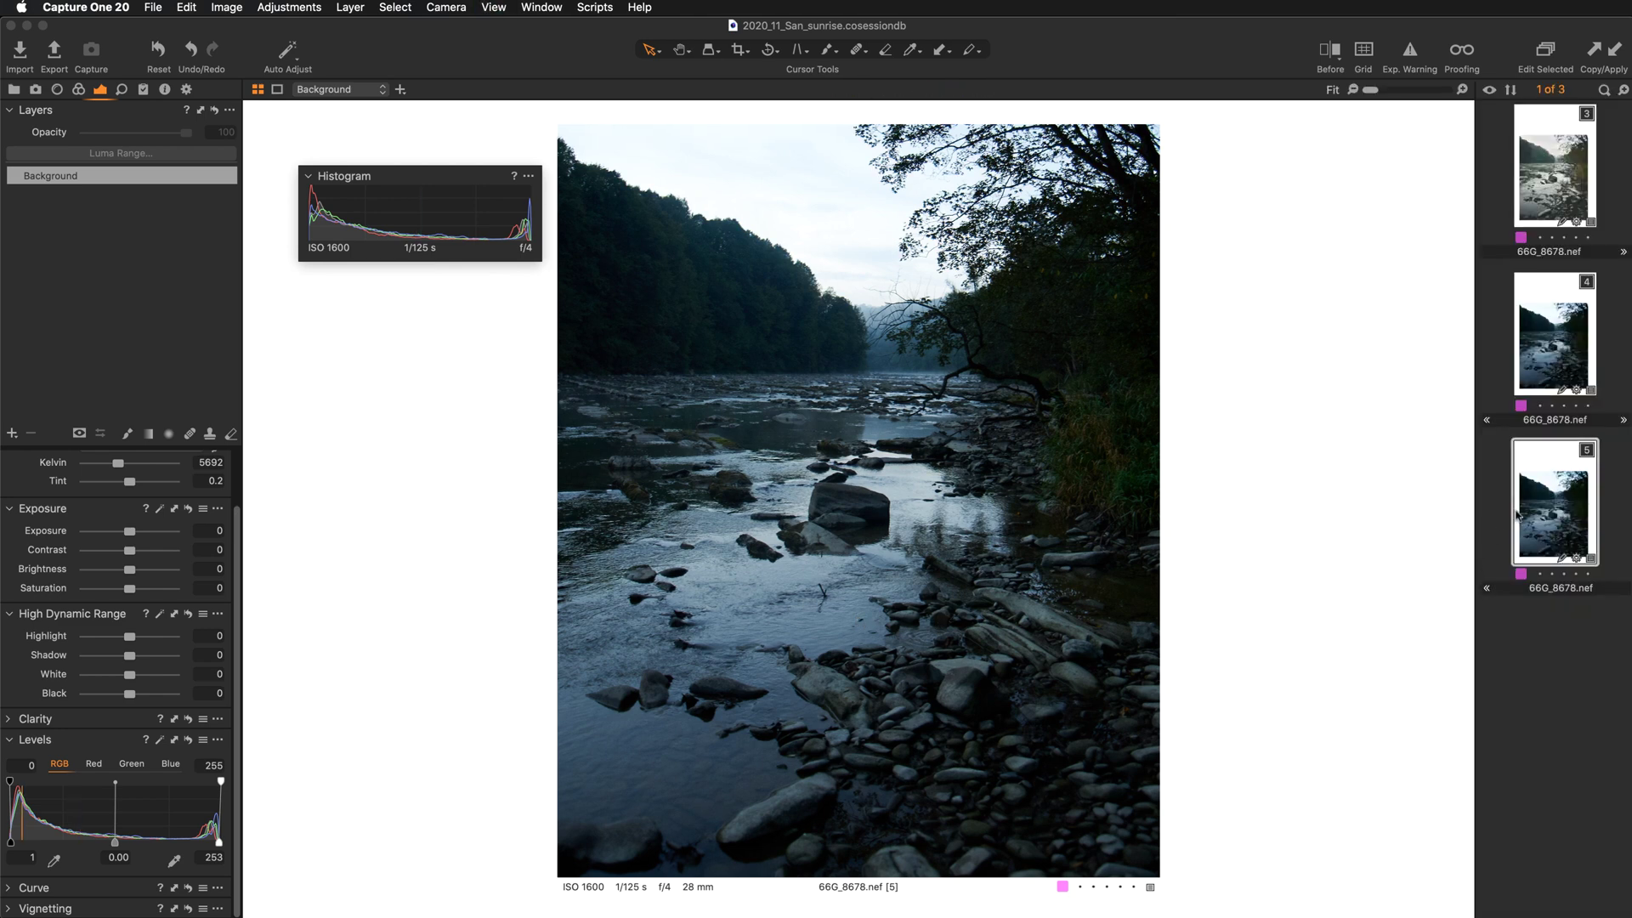
left_click(1562, 328, "super")
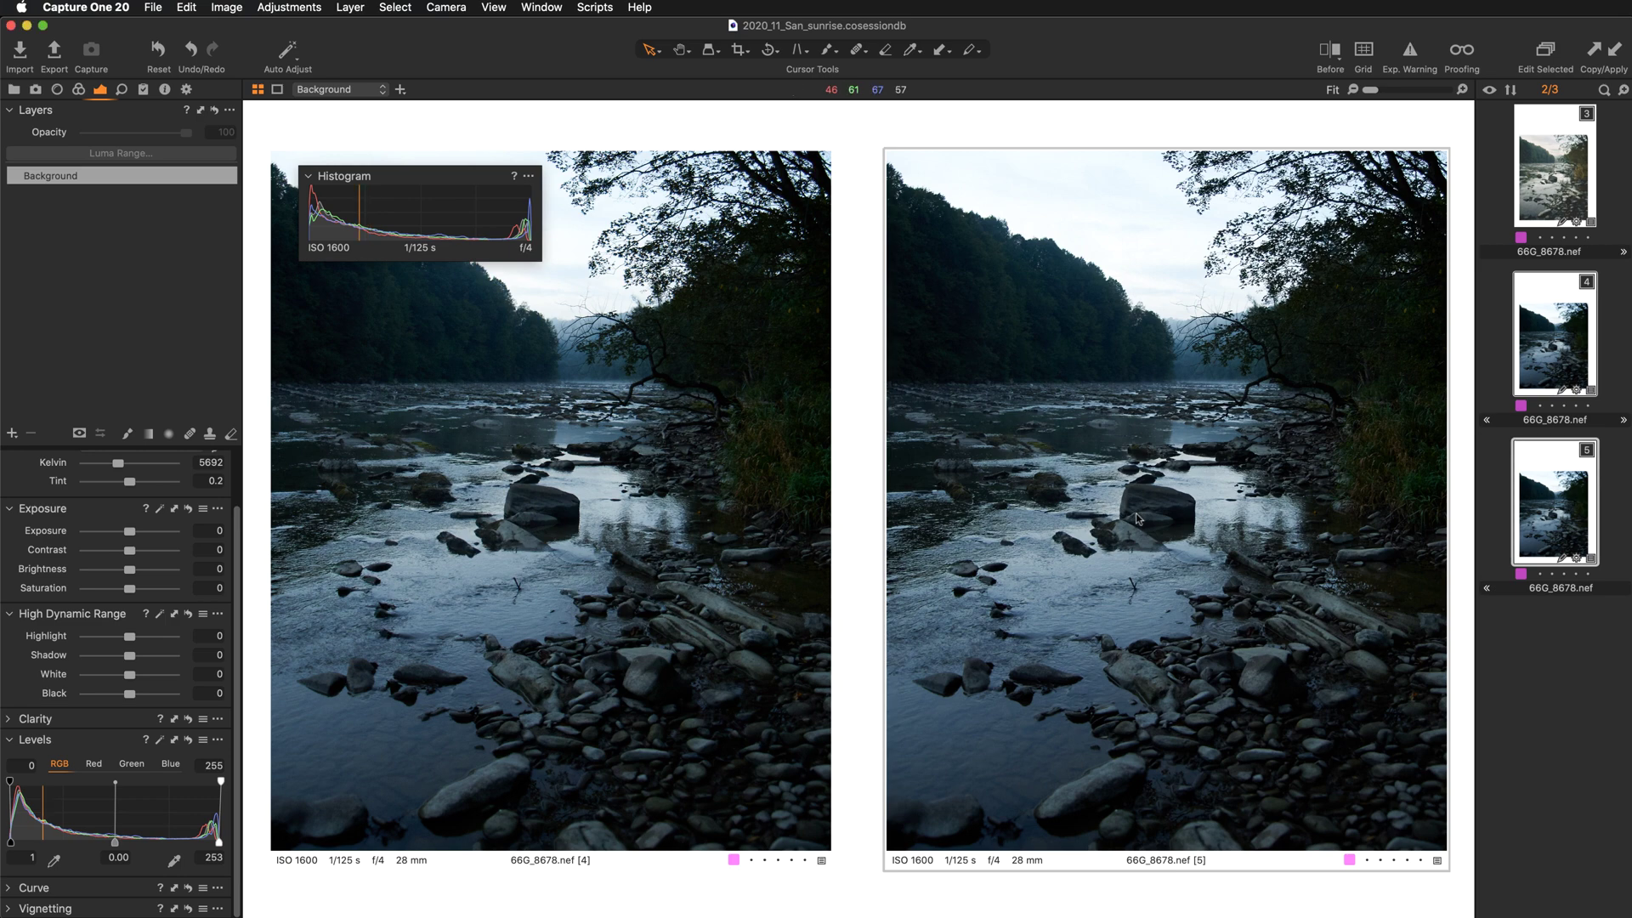
left_click(158, 56)
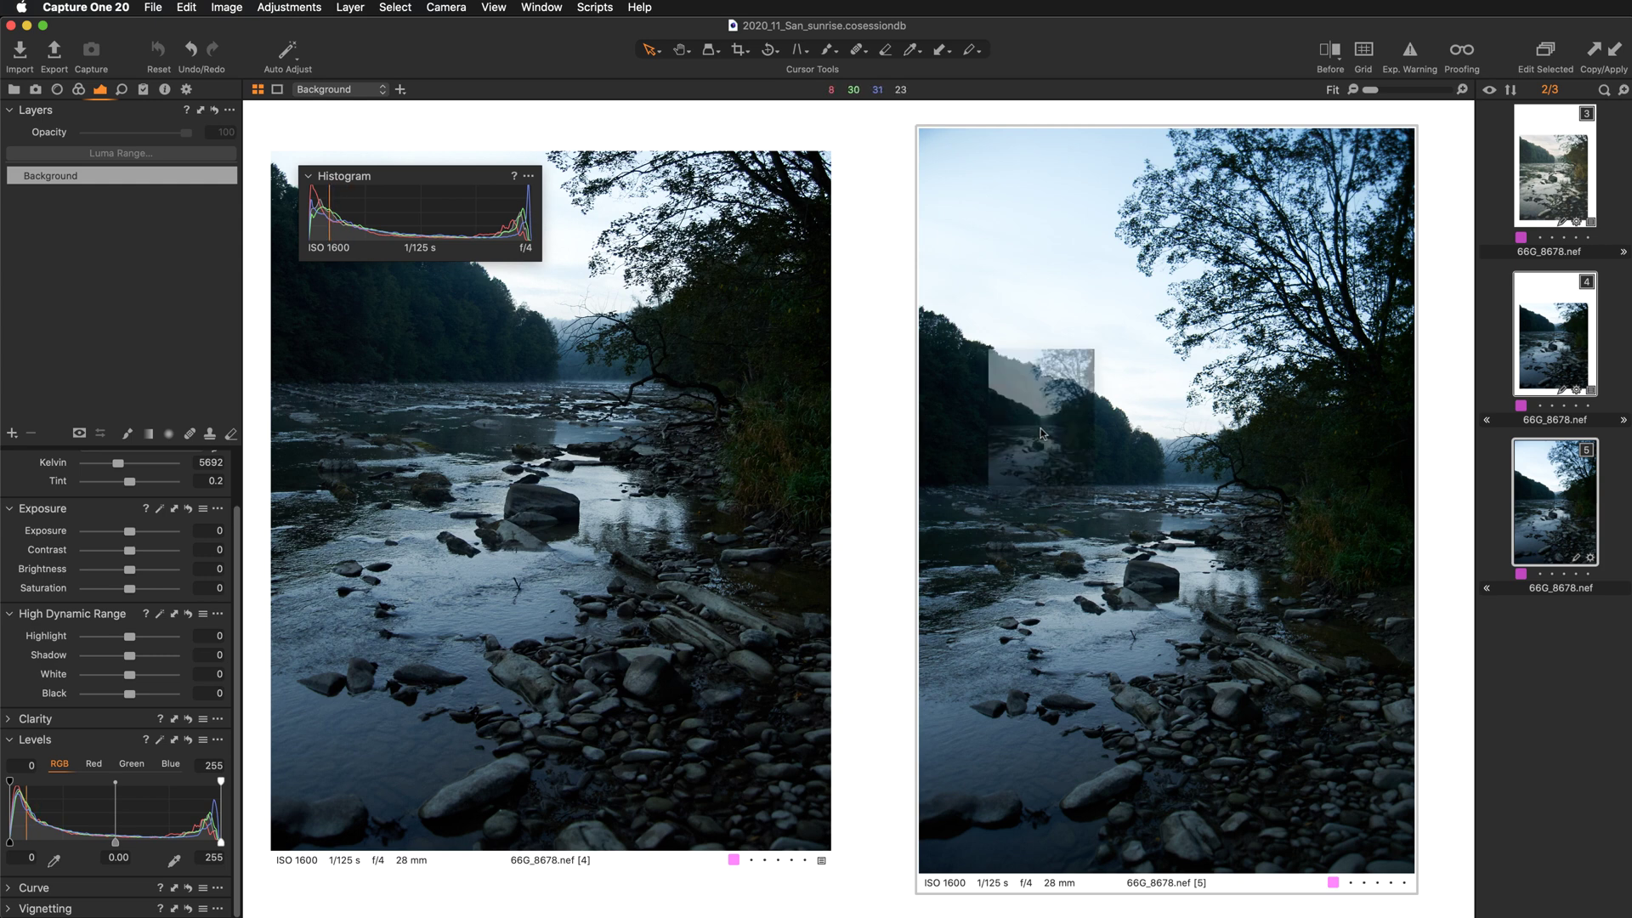
Compare the histograms of the cropped and uncropped variants, and display only the cropped variant 4.
left_click(591, 424)
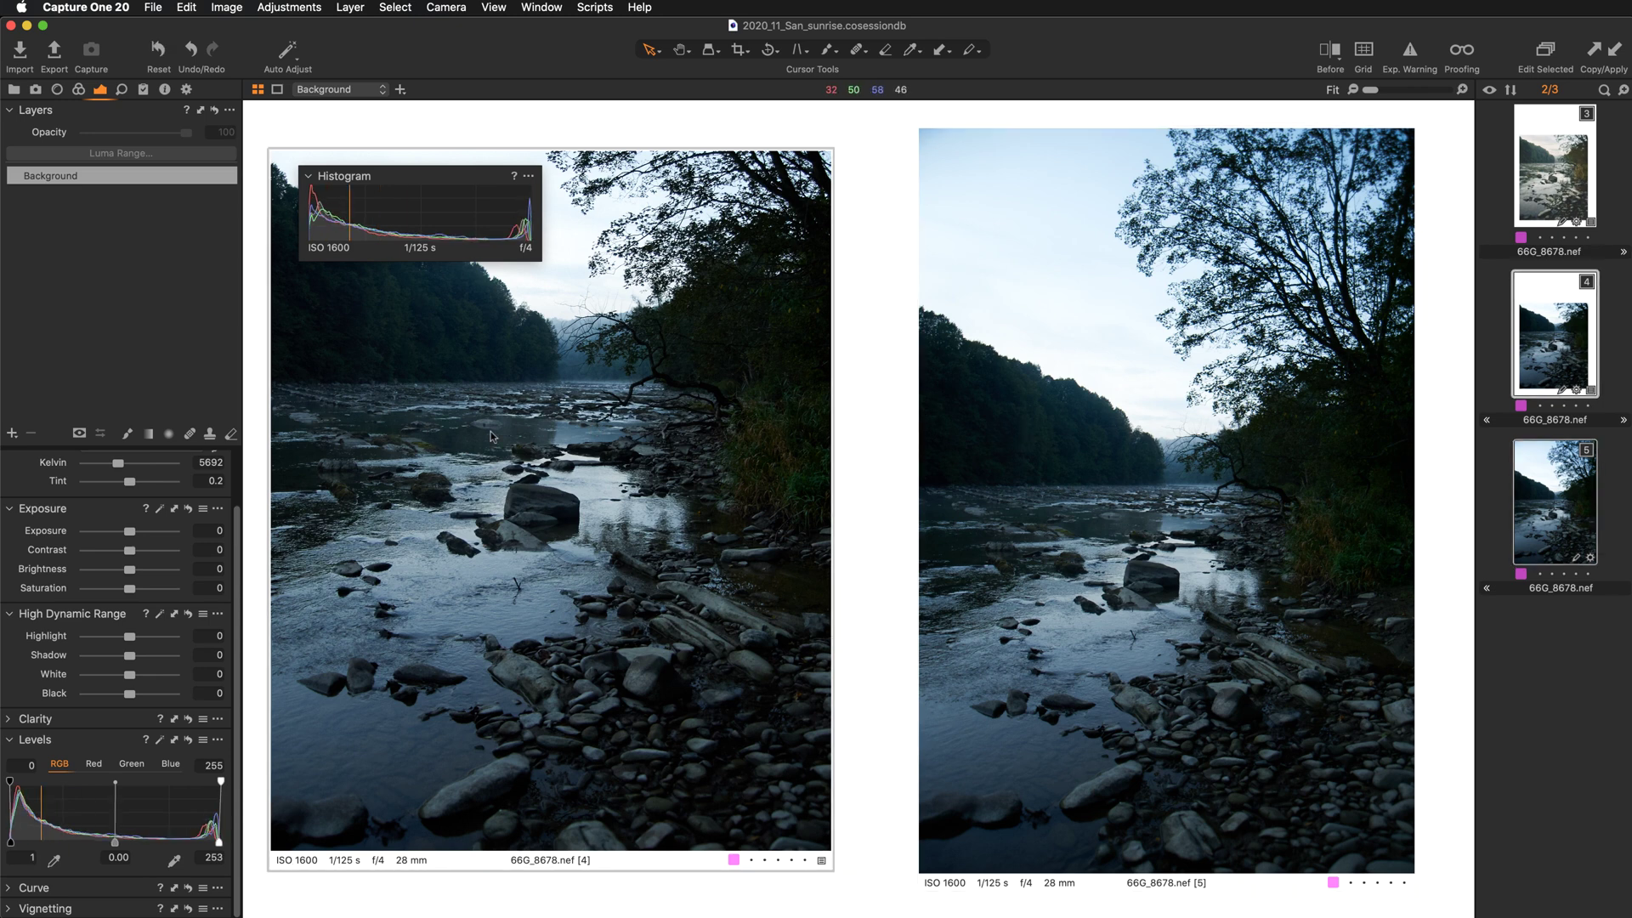
left_click(1029, 473)
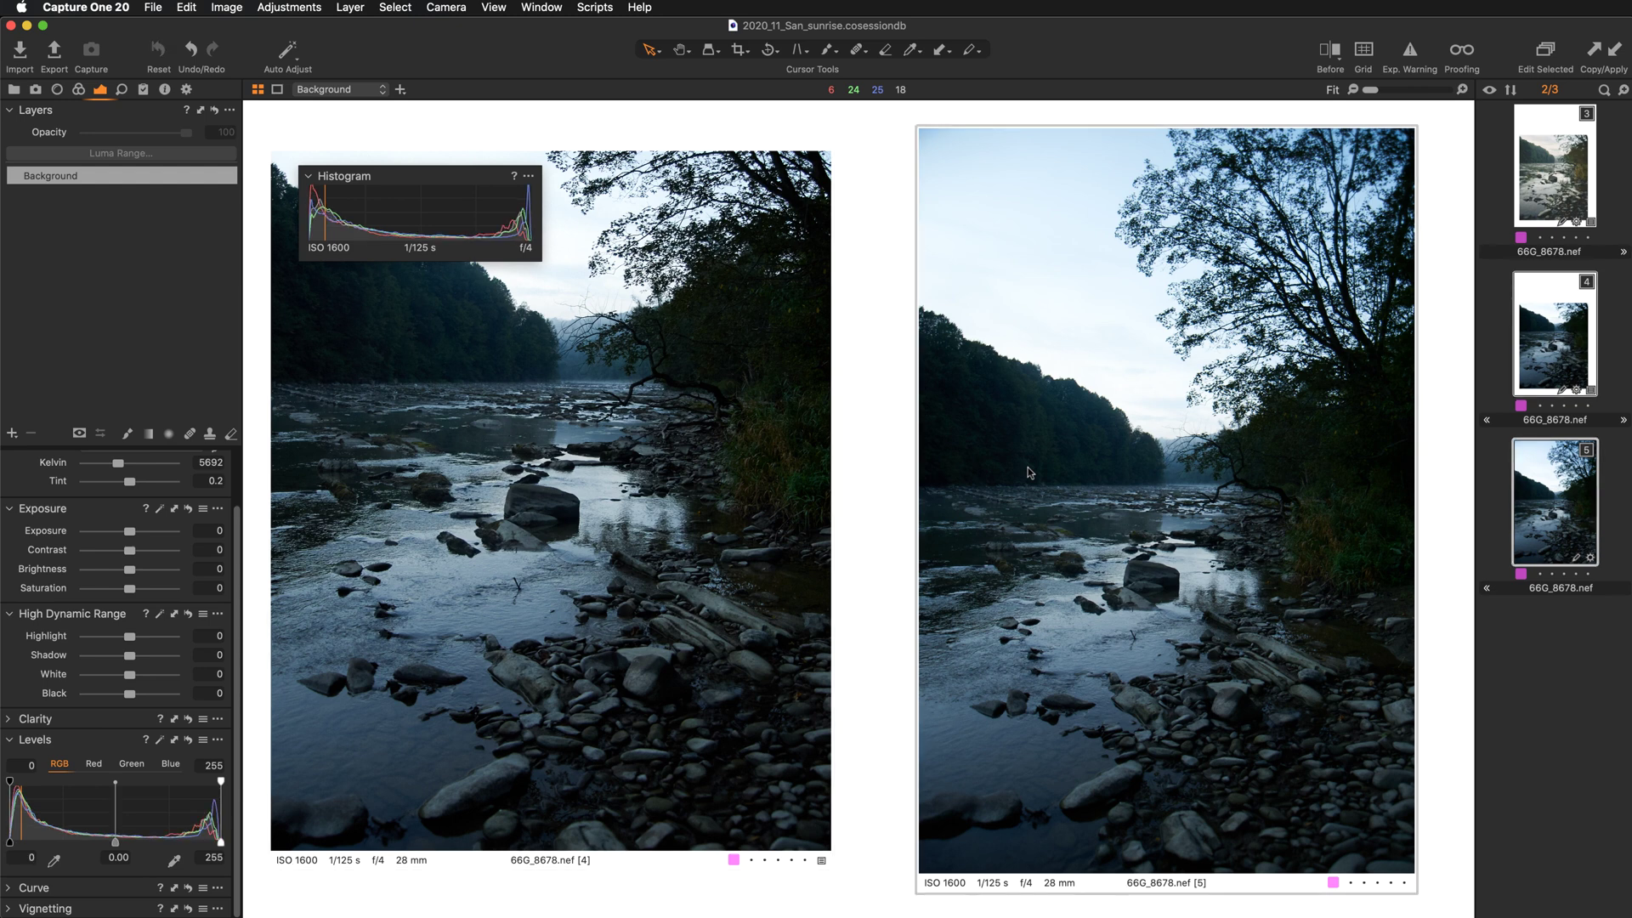
left_click(422, 470)
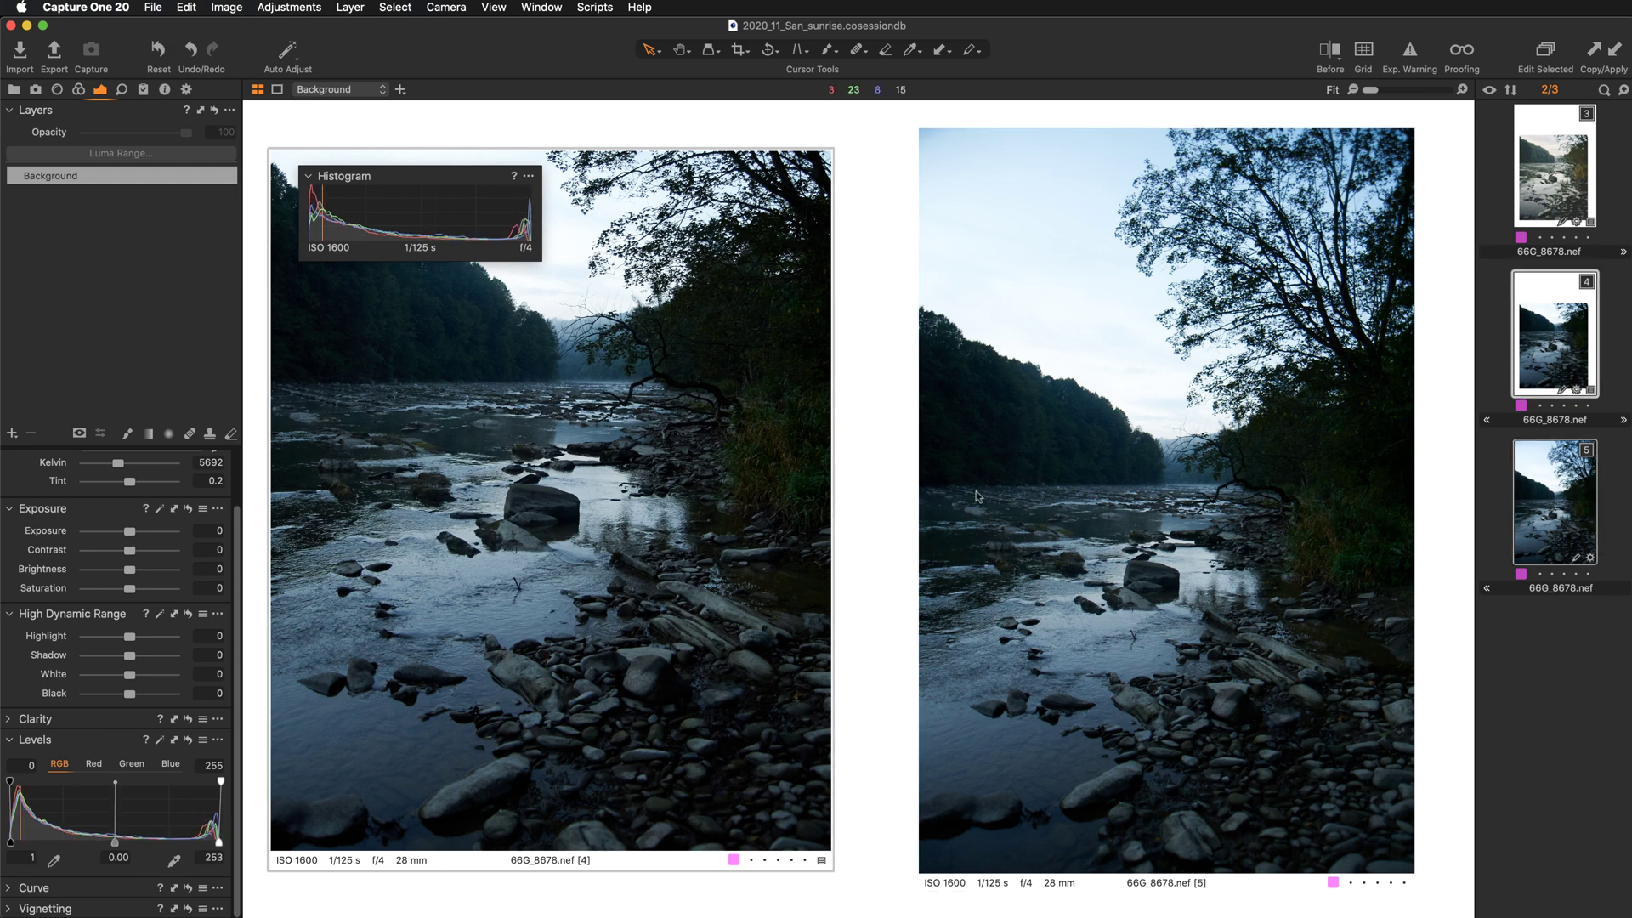
left_click(1035, 500)
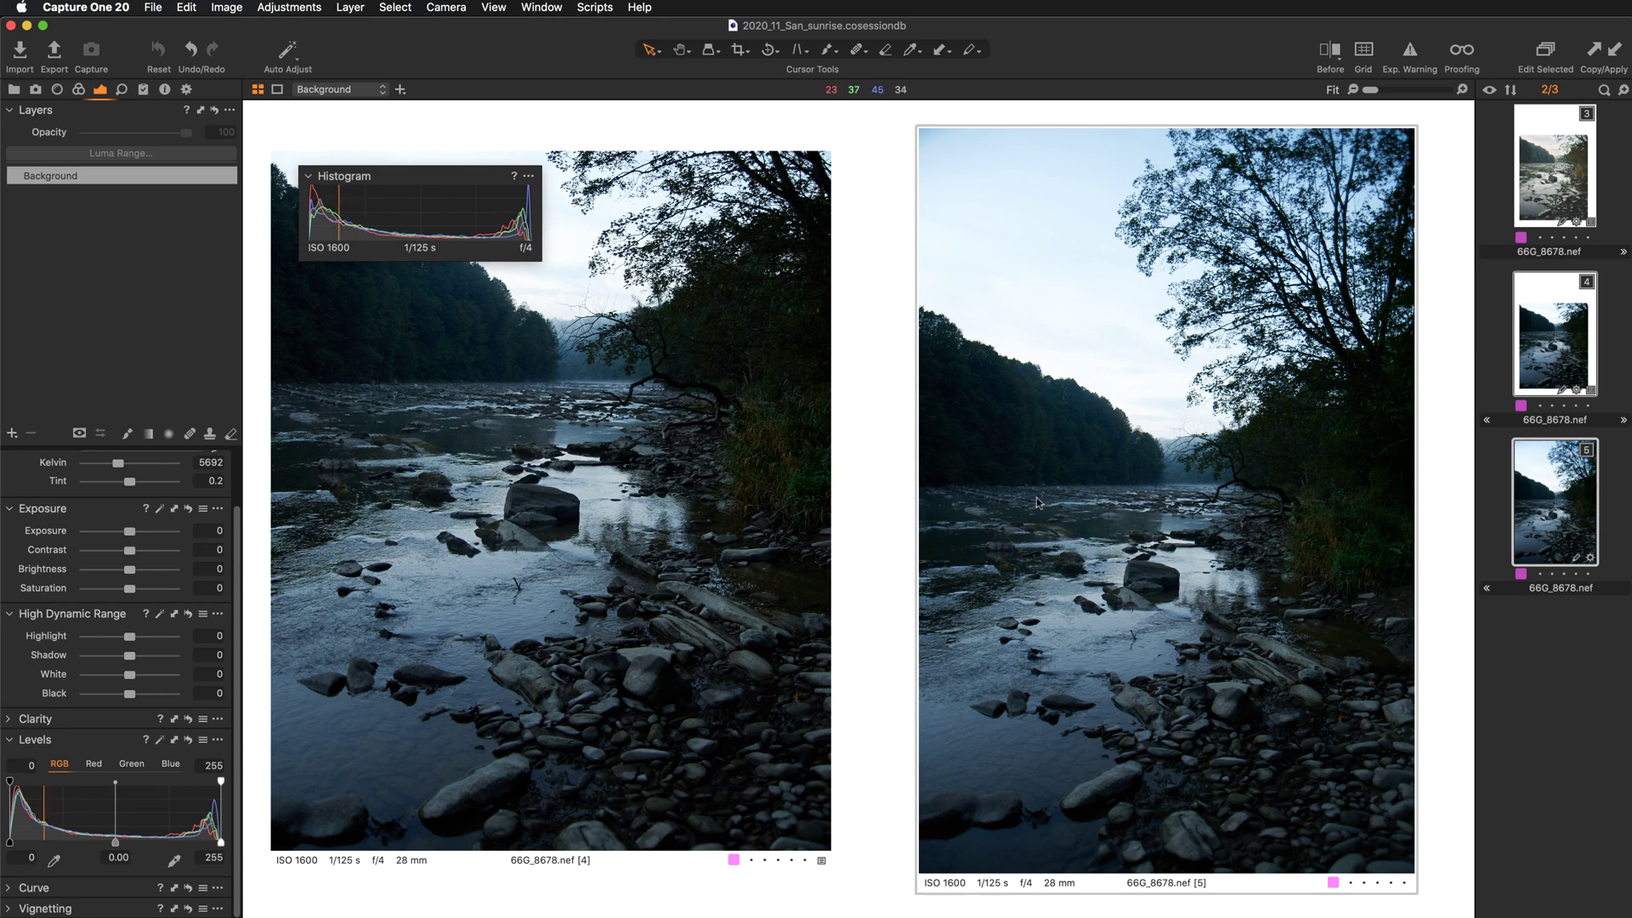
left_click(1532, 646)
left_click(1575, 355)
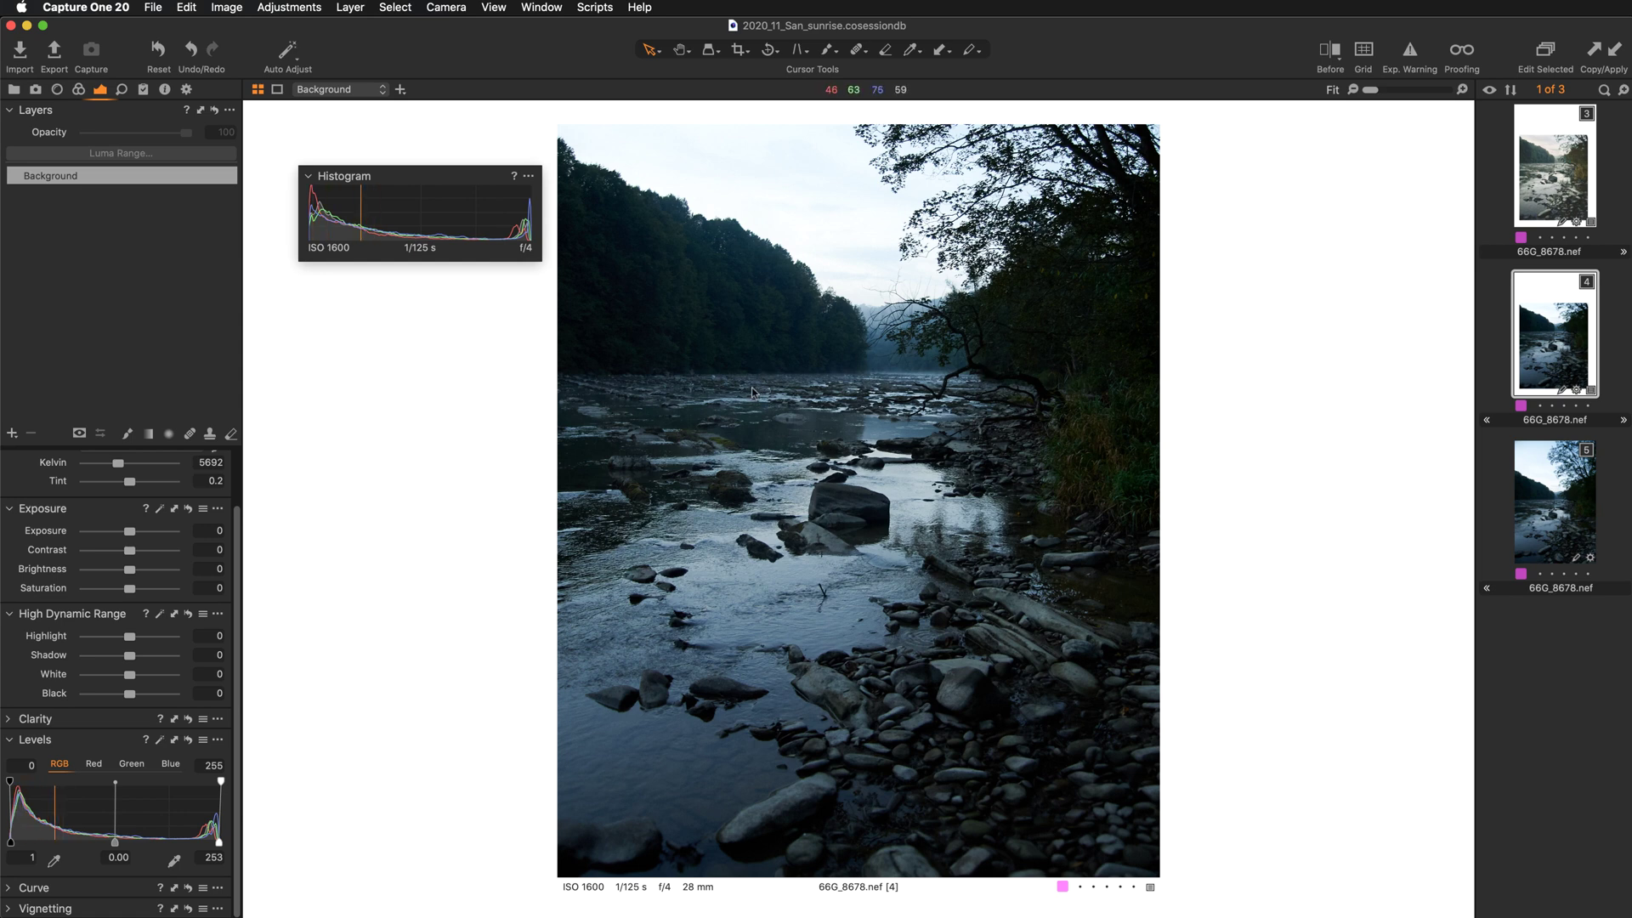
Try an unconstrained crop down to a narrow patch of dark stones in the lower-right corner, and undo it.
key("c")
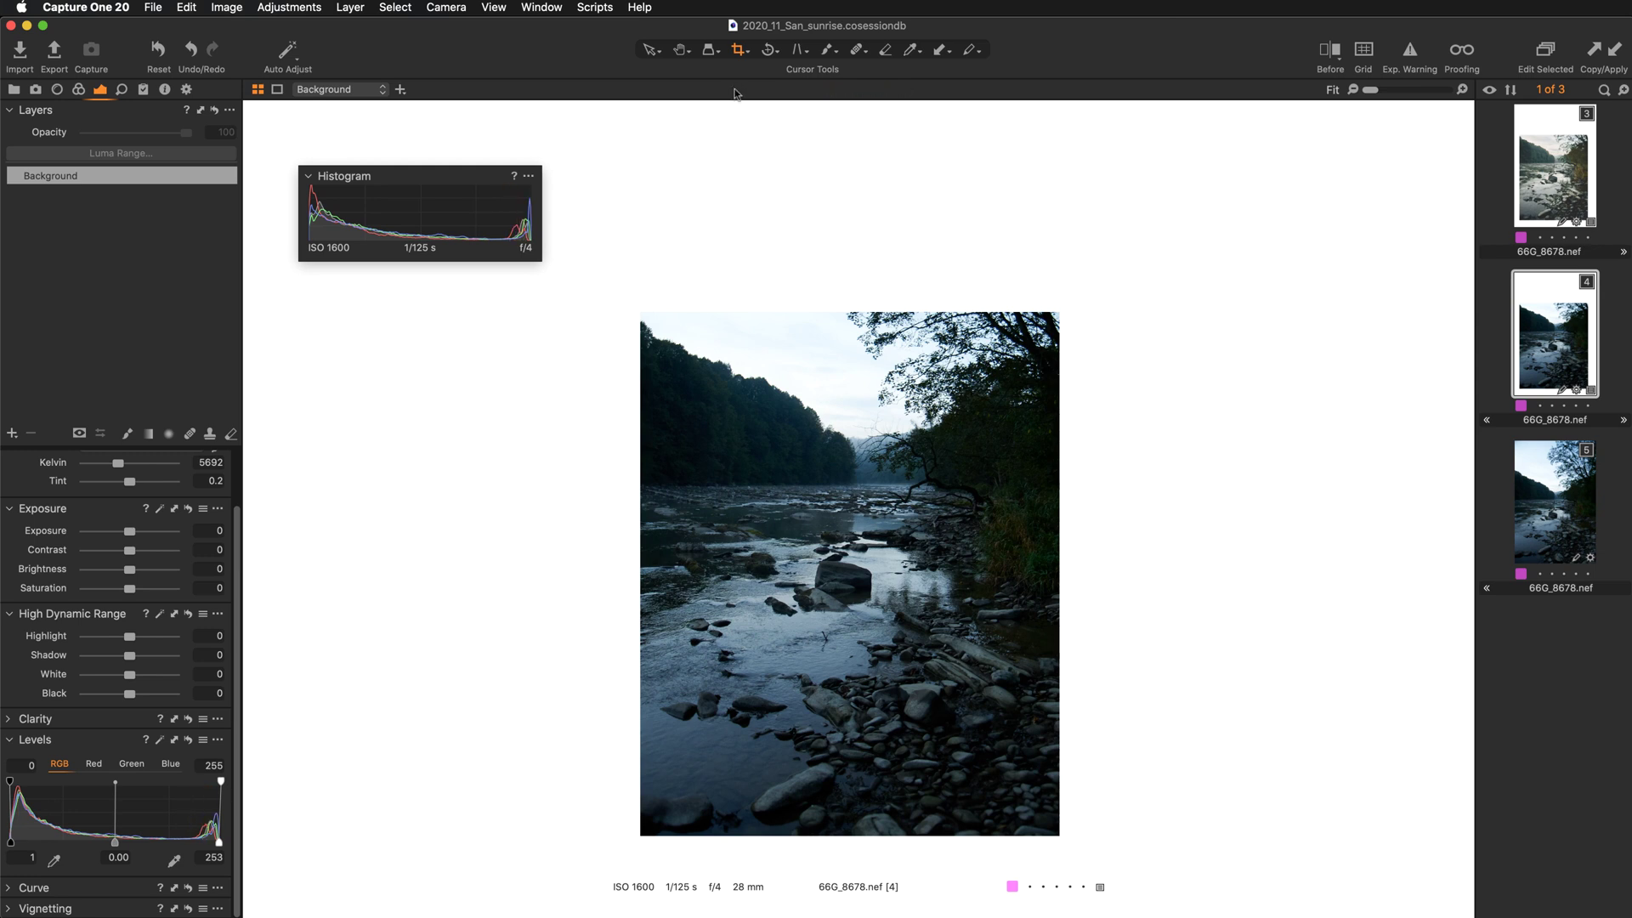
left_click(739, 53)
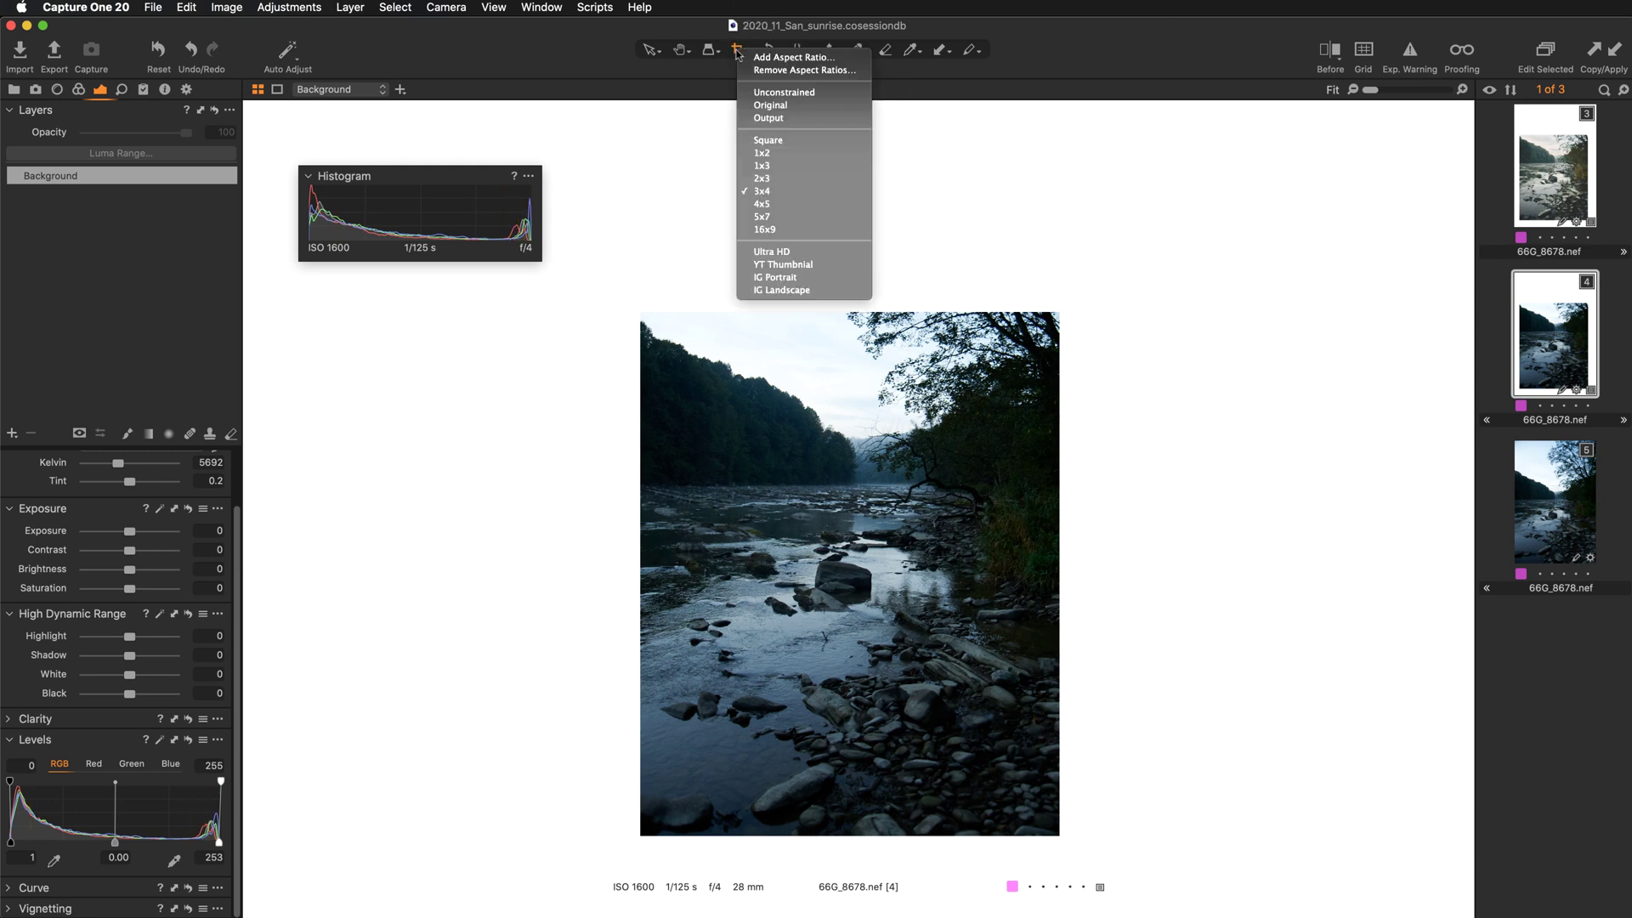
left_click(767, 92)
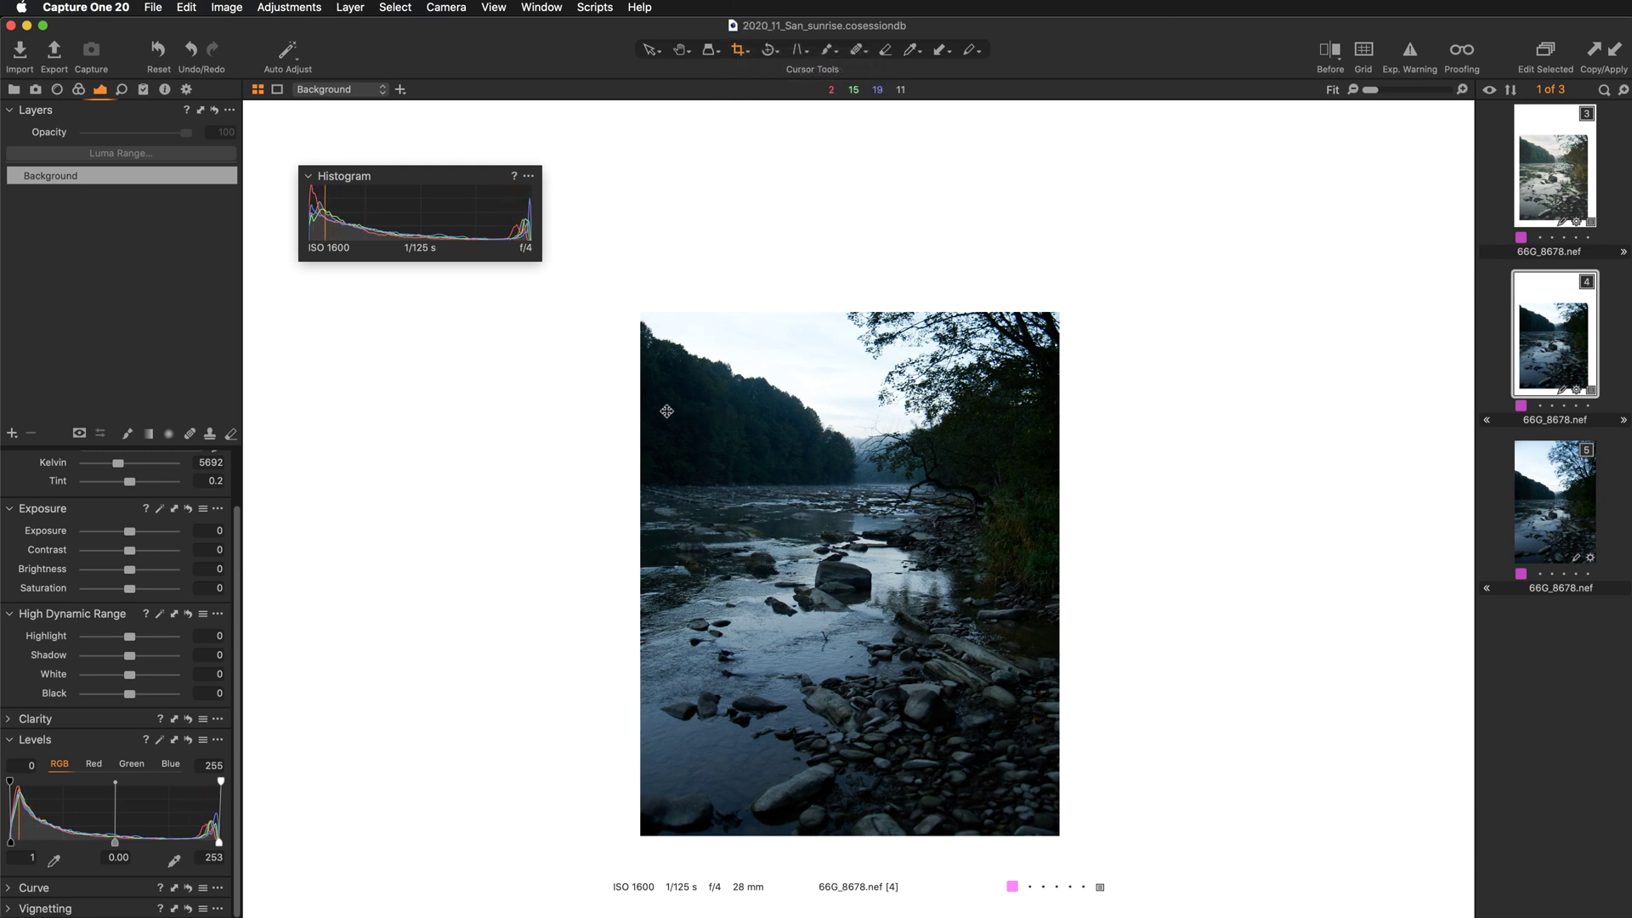
left_click_drag(641, 313, 1006, 678)
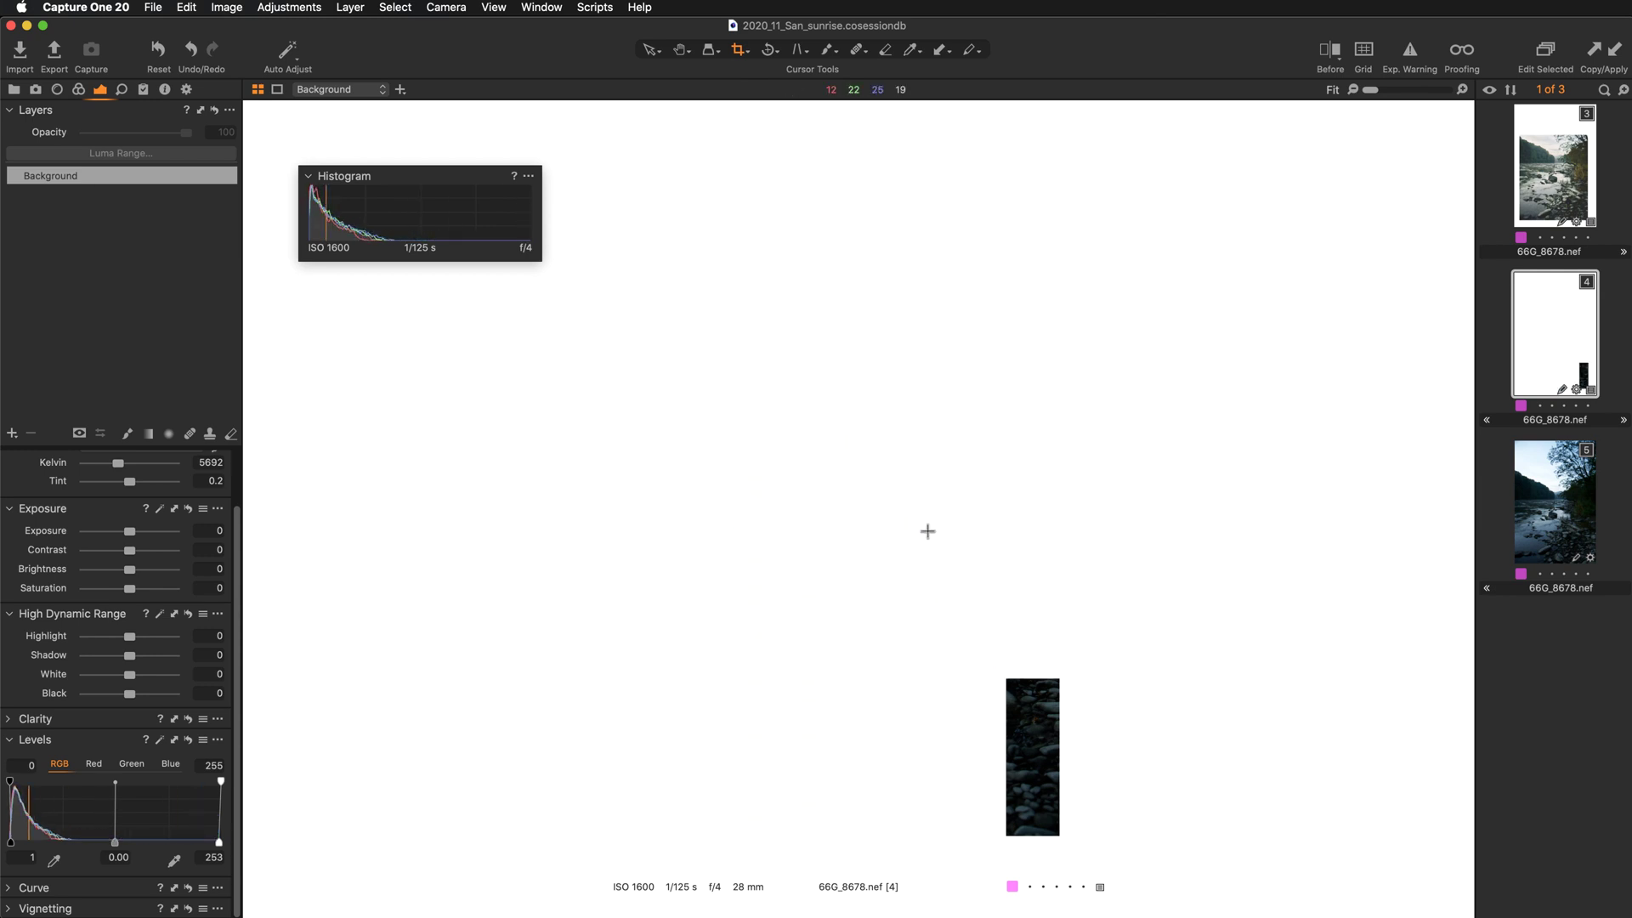
left_click(650, 50)
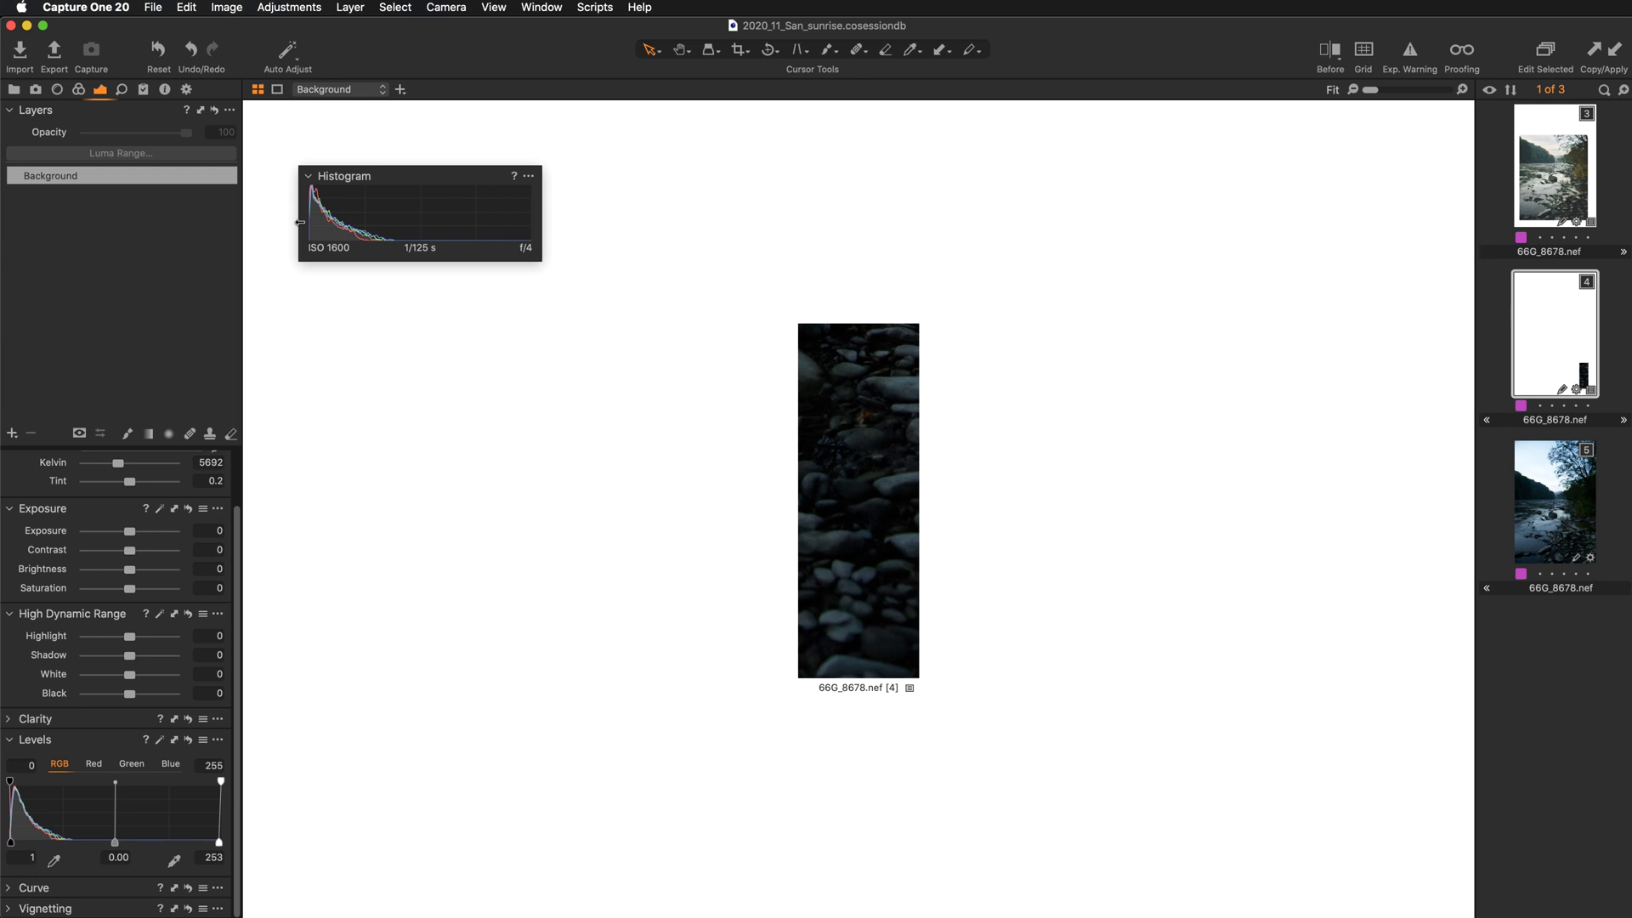
key("super+z")
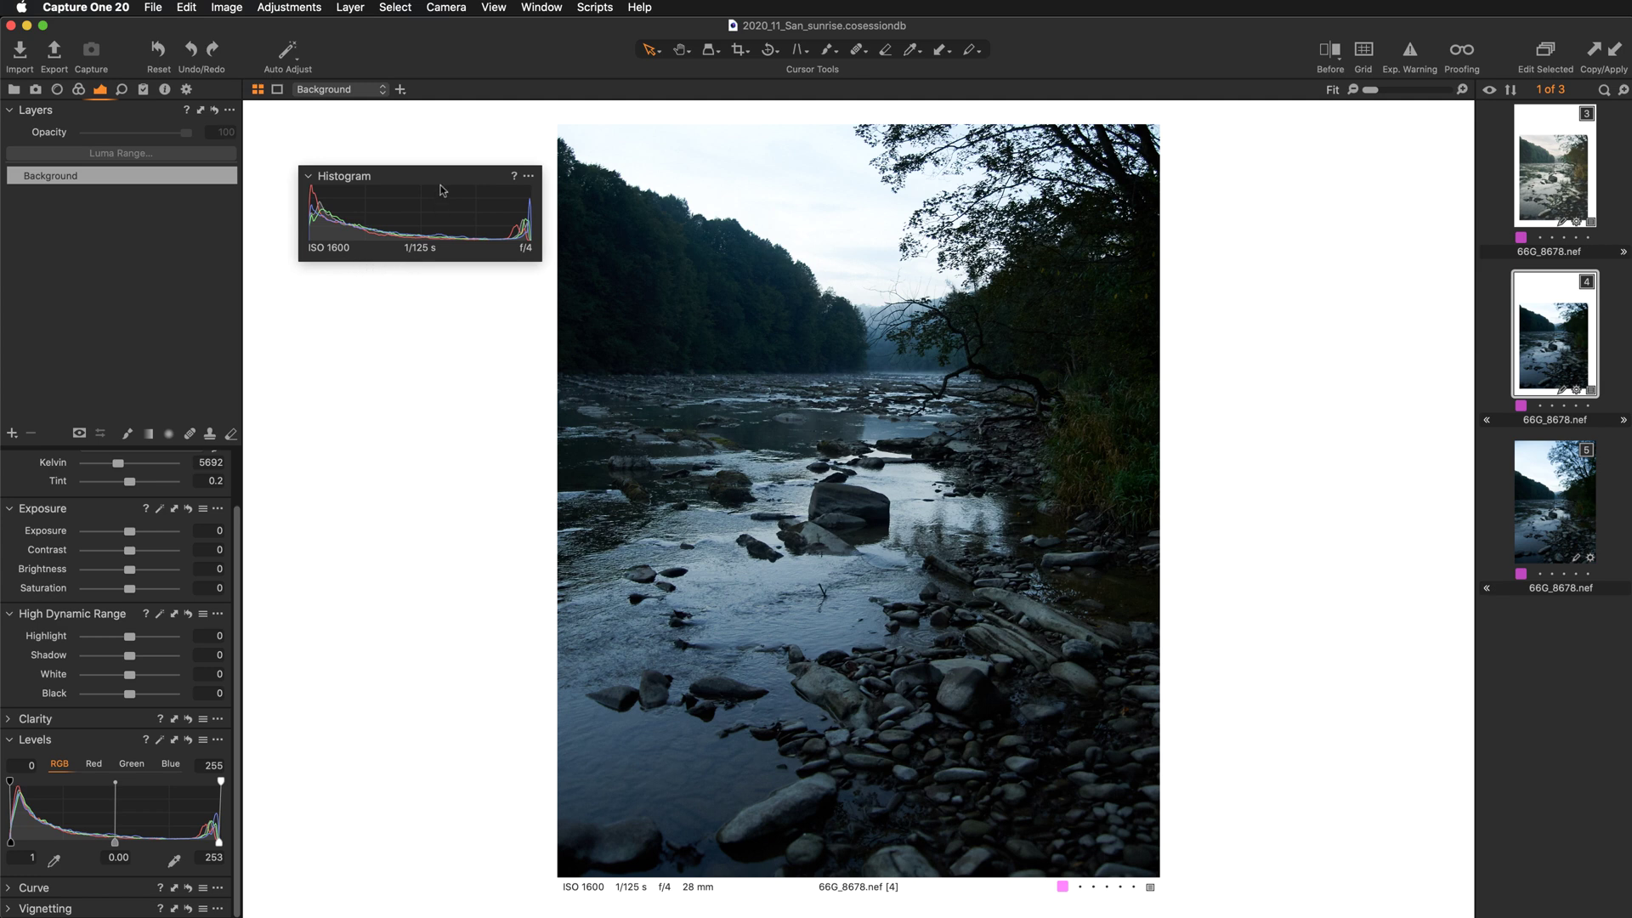
Move the floating Histogram farther from the photo, and try a lower contrast on the Background layer before resetting it.
left_click_drag(442, 176, 401, 153)
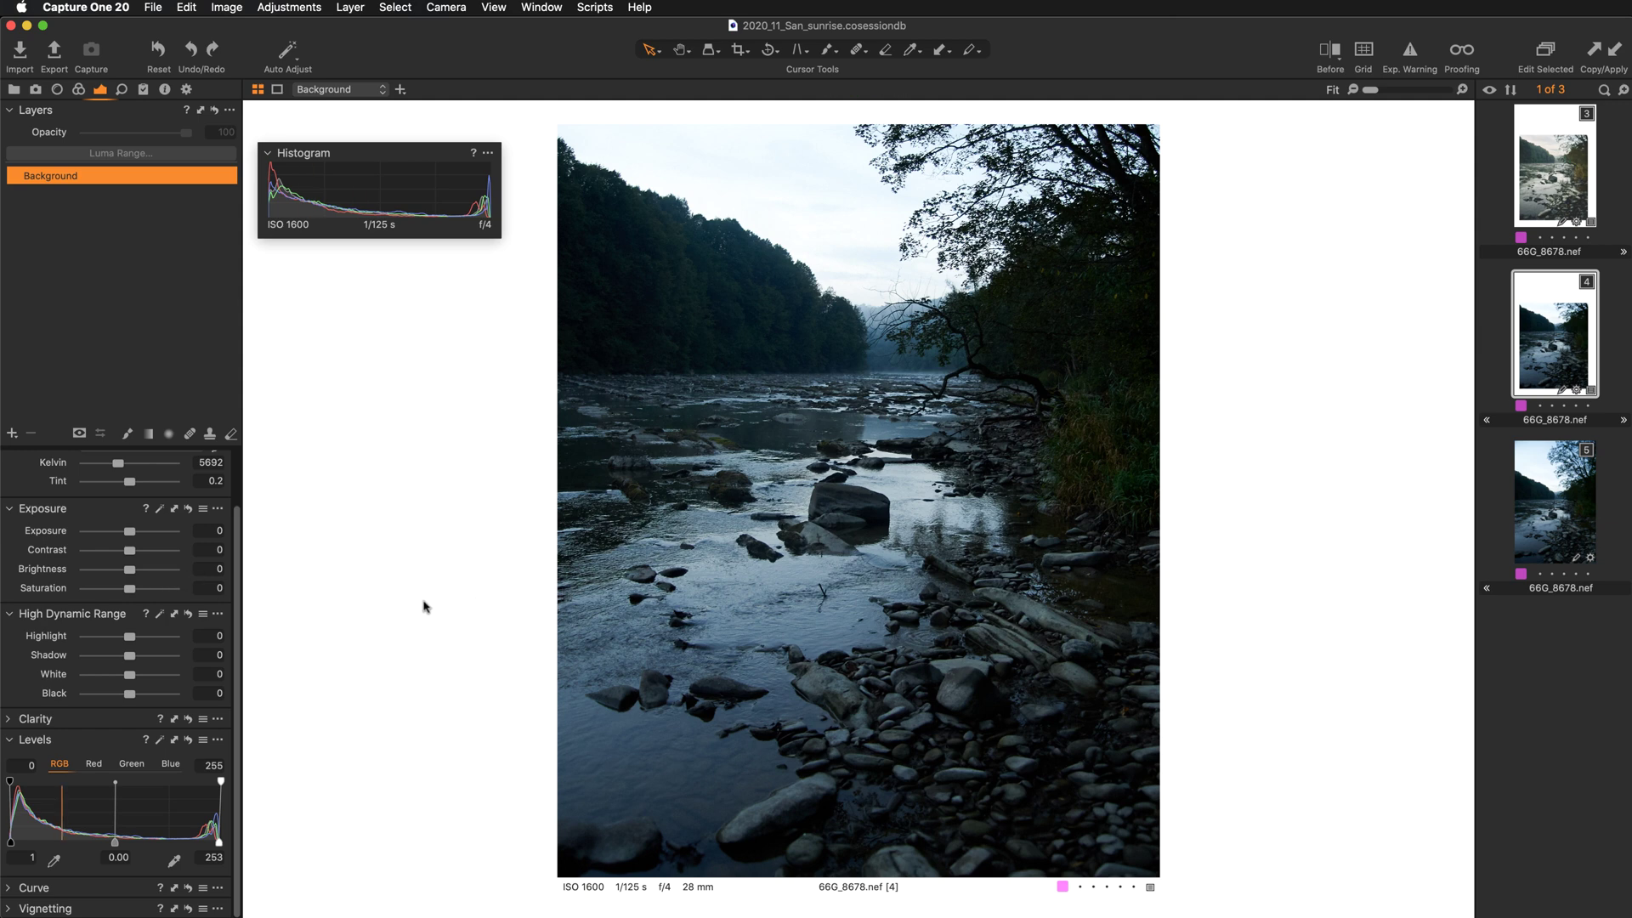
left_click_drag(132, 555, 103, 553)
double_click(103, 552)
Try a stronger contrast of 34 on the Background layer and settle on a contrast of -20.
key("super+equal")
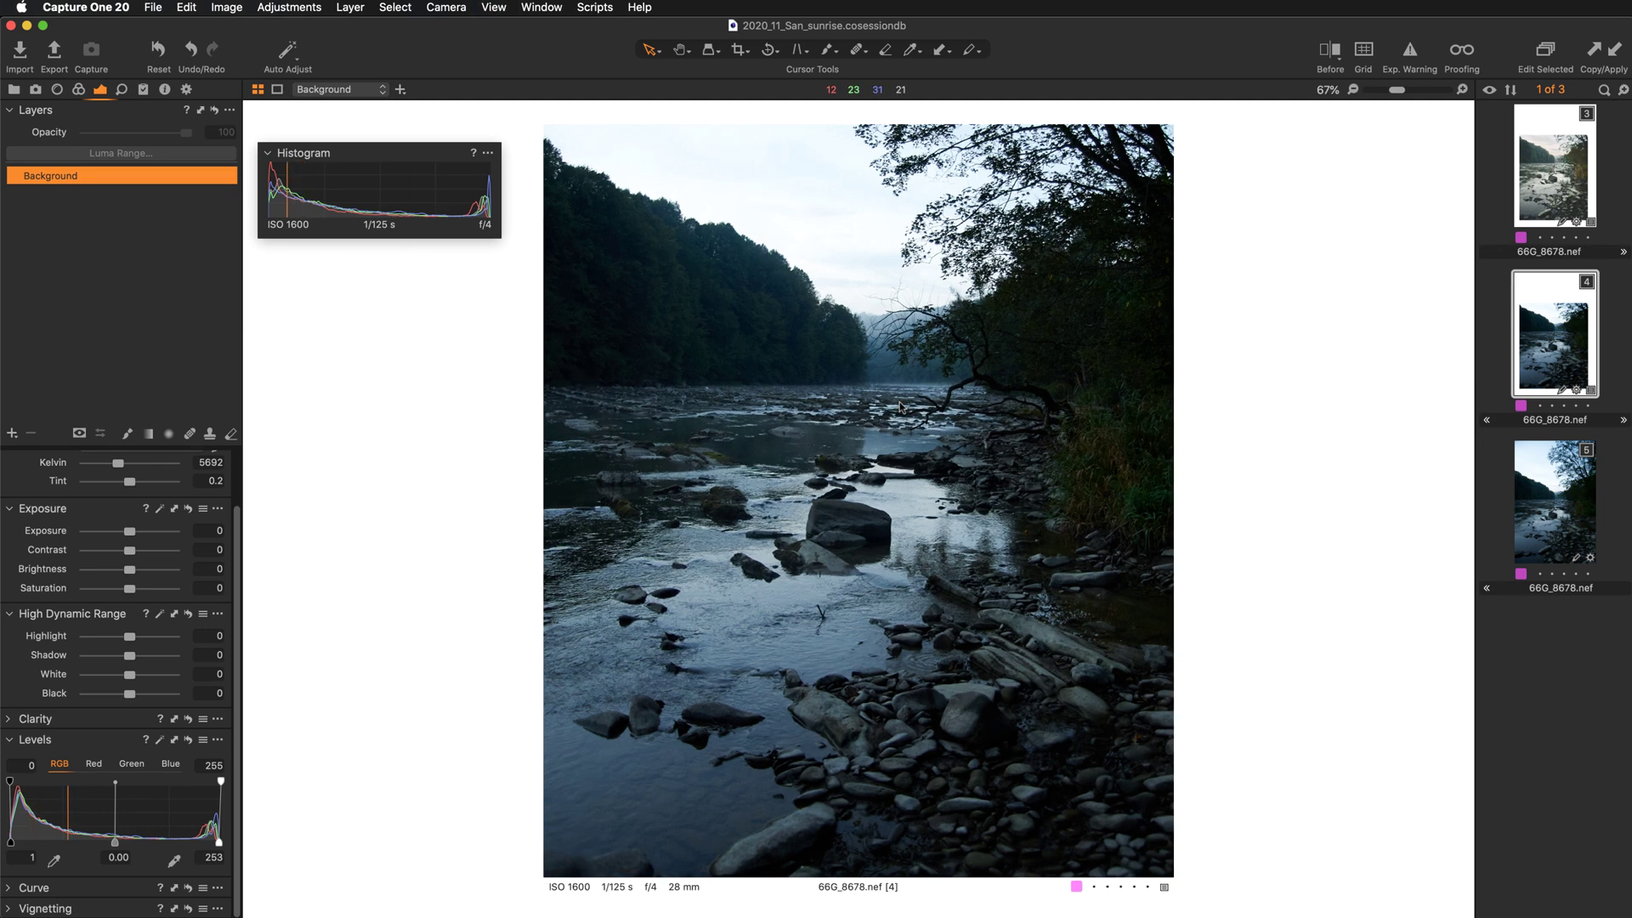
key("super+equal")
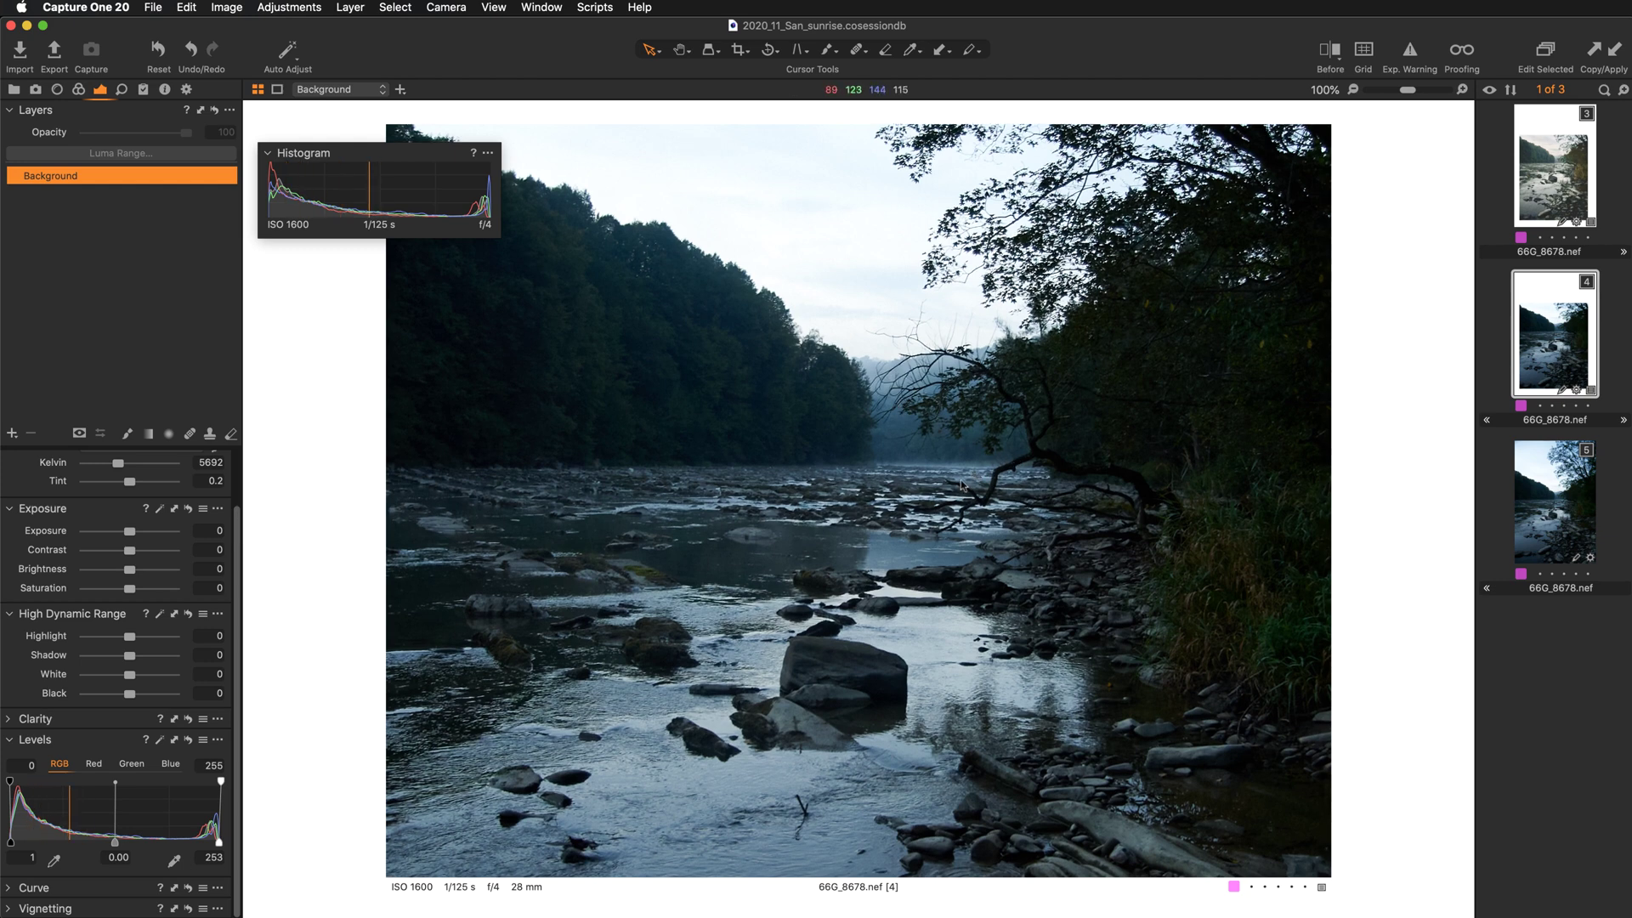
key("super+0")
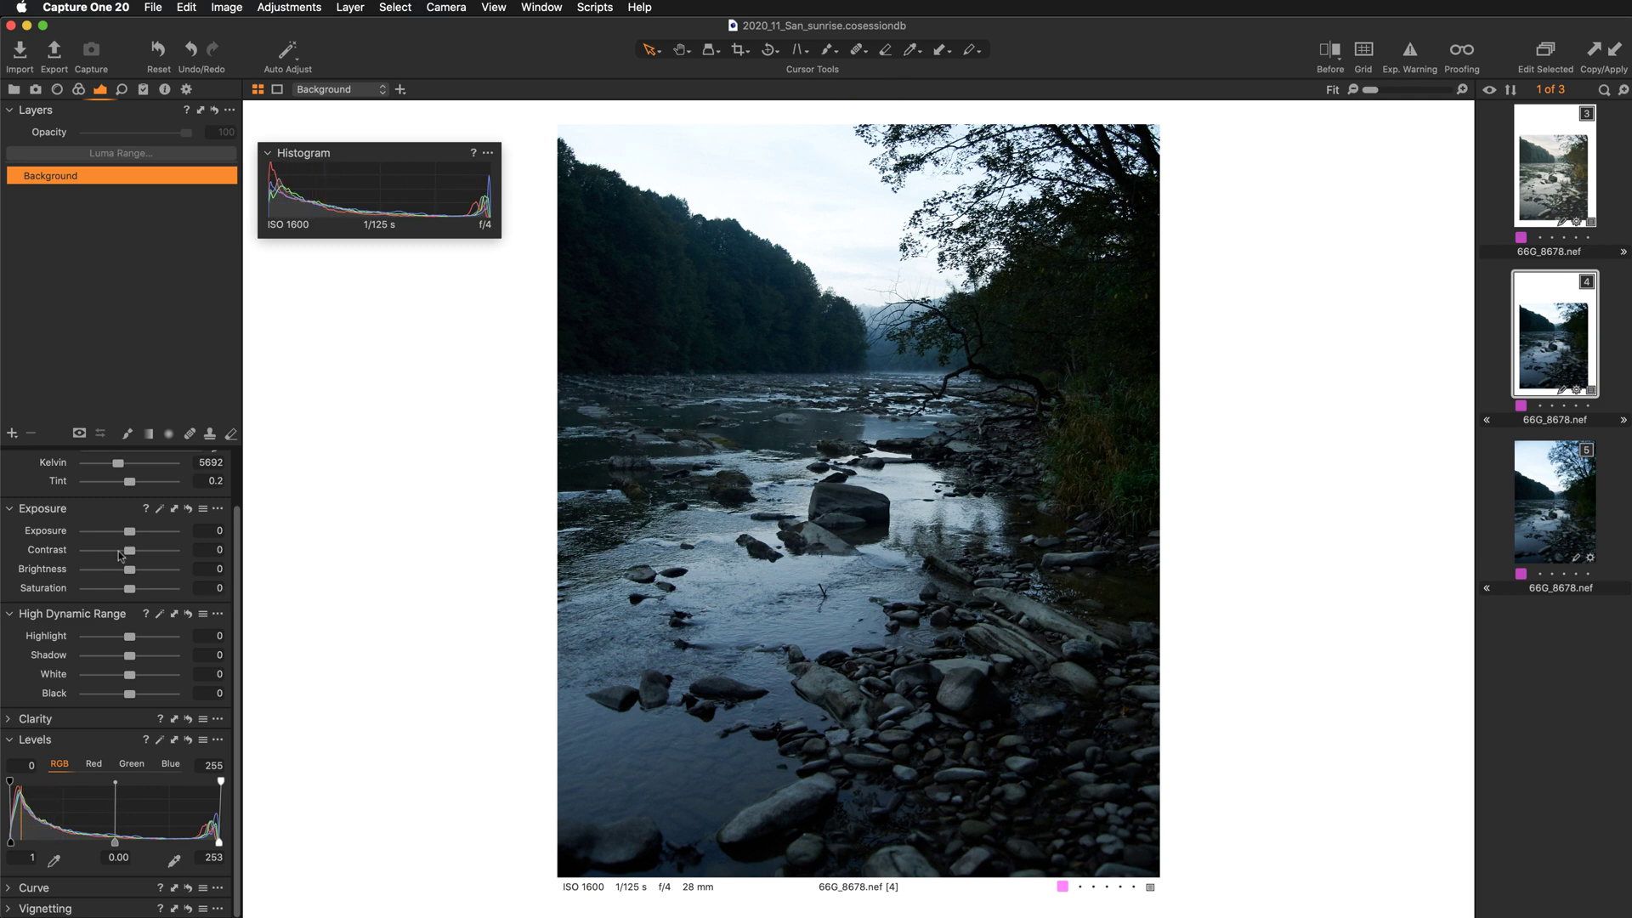
left_click_drag(128, 553, 110, 554)
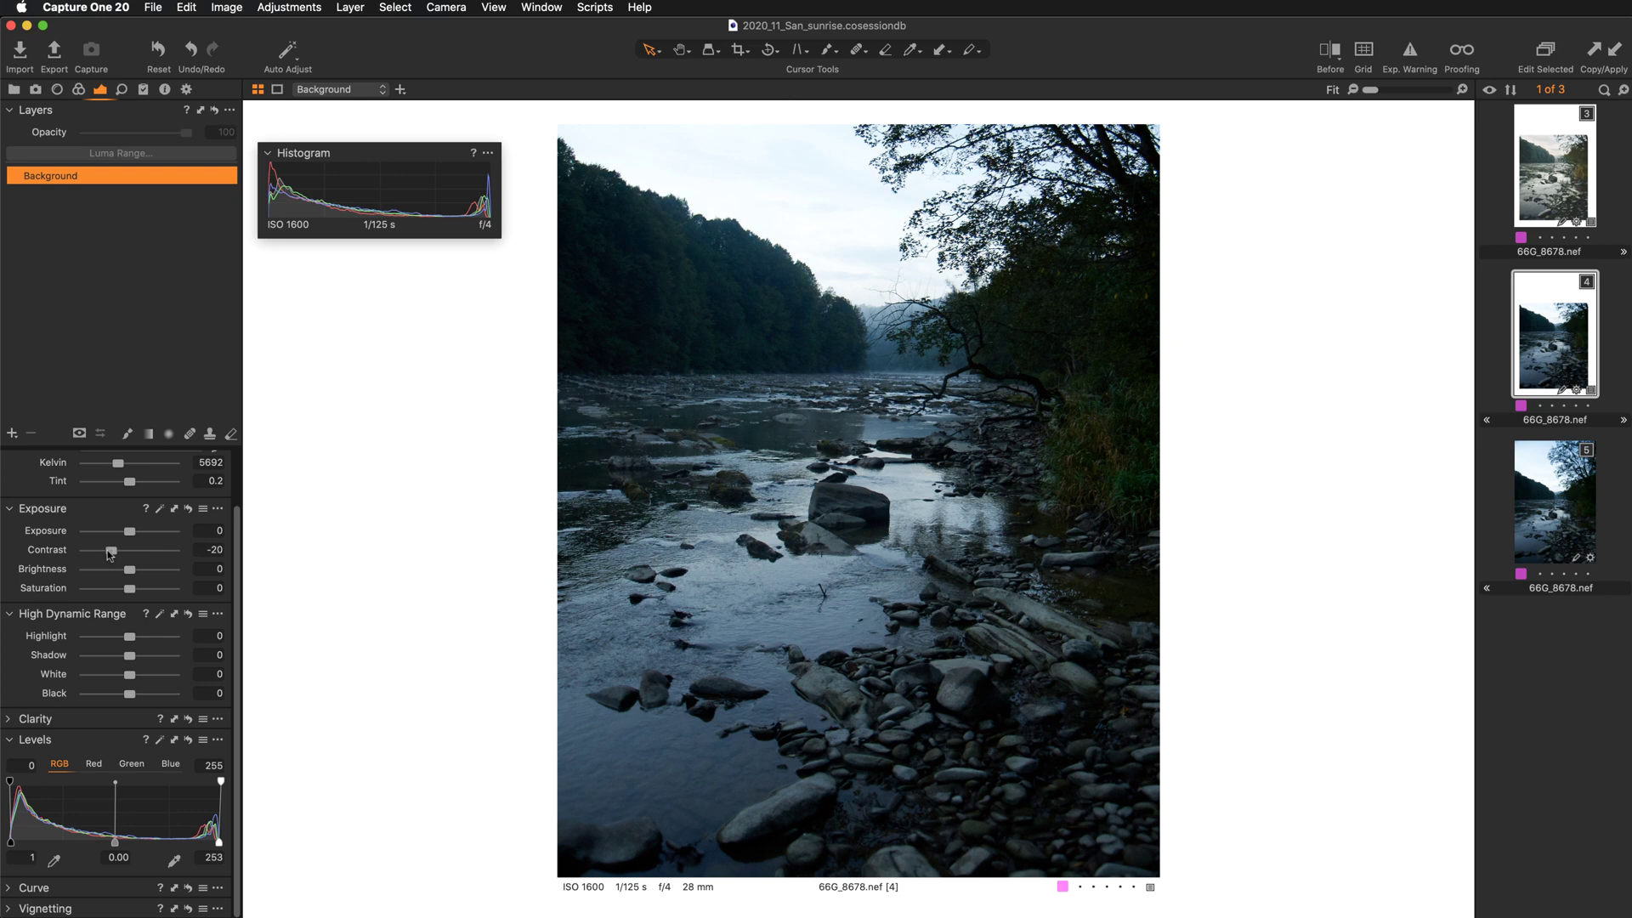
double_click(46, 552)
key("super+z")
left_click_drag(105, 550, 155, 553)
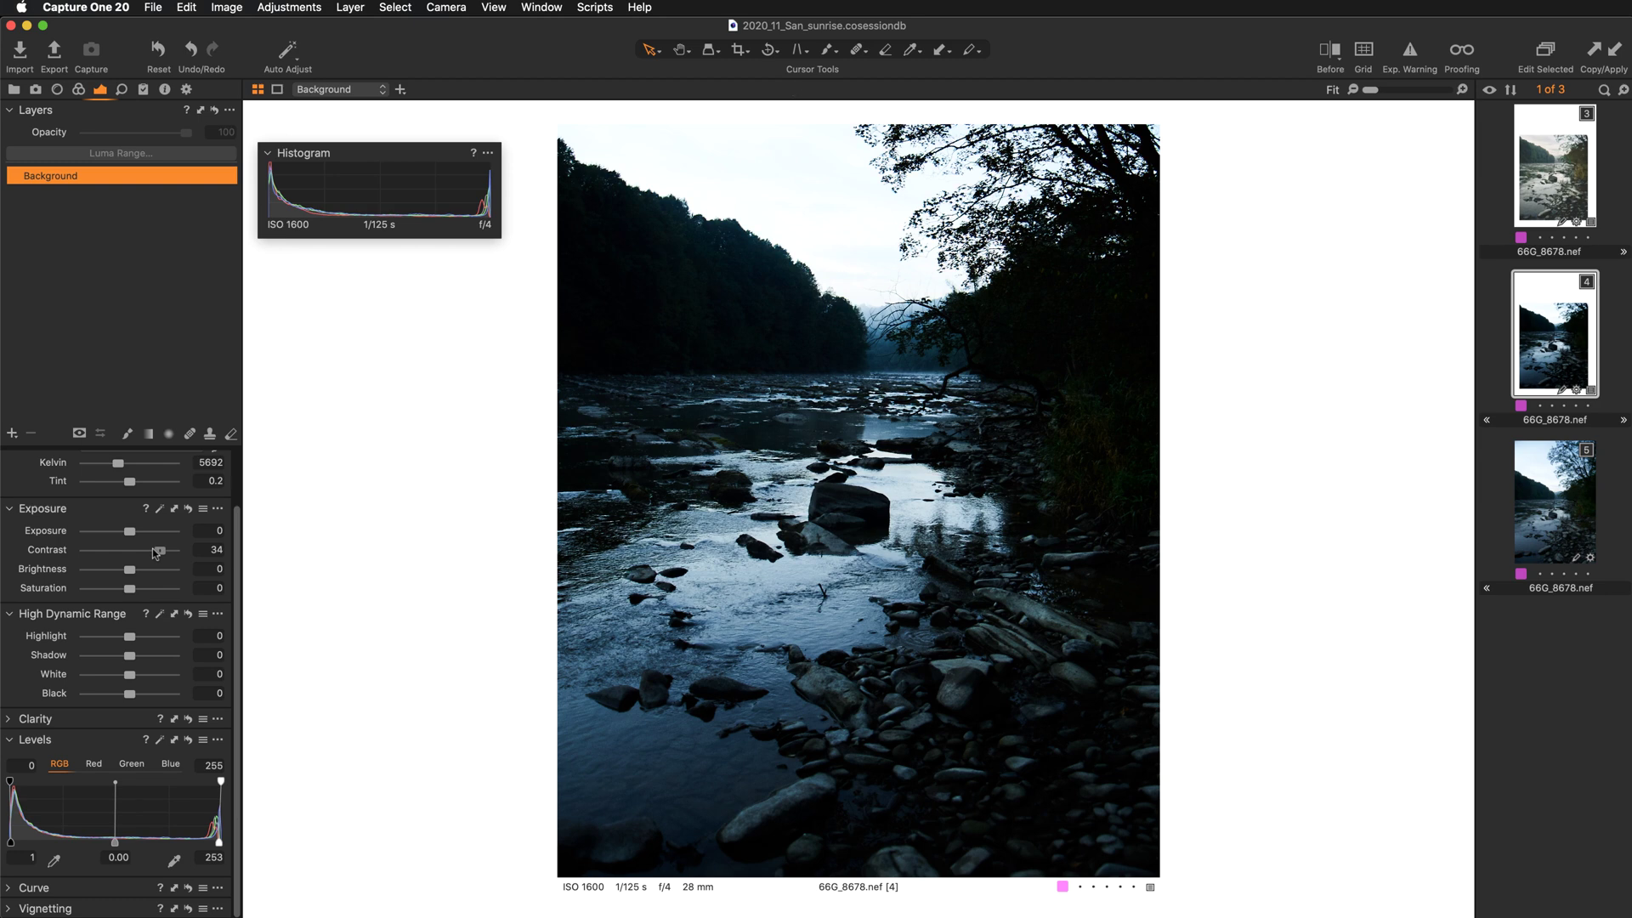
left_click_drag(156, 549, 112, 552)
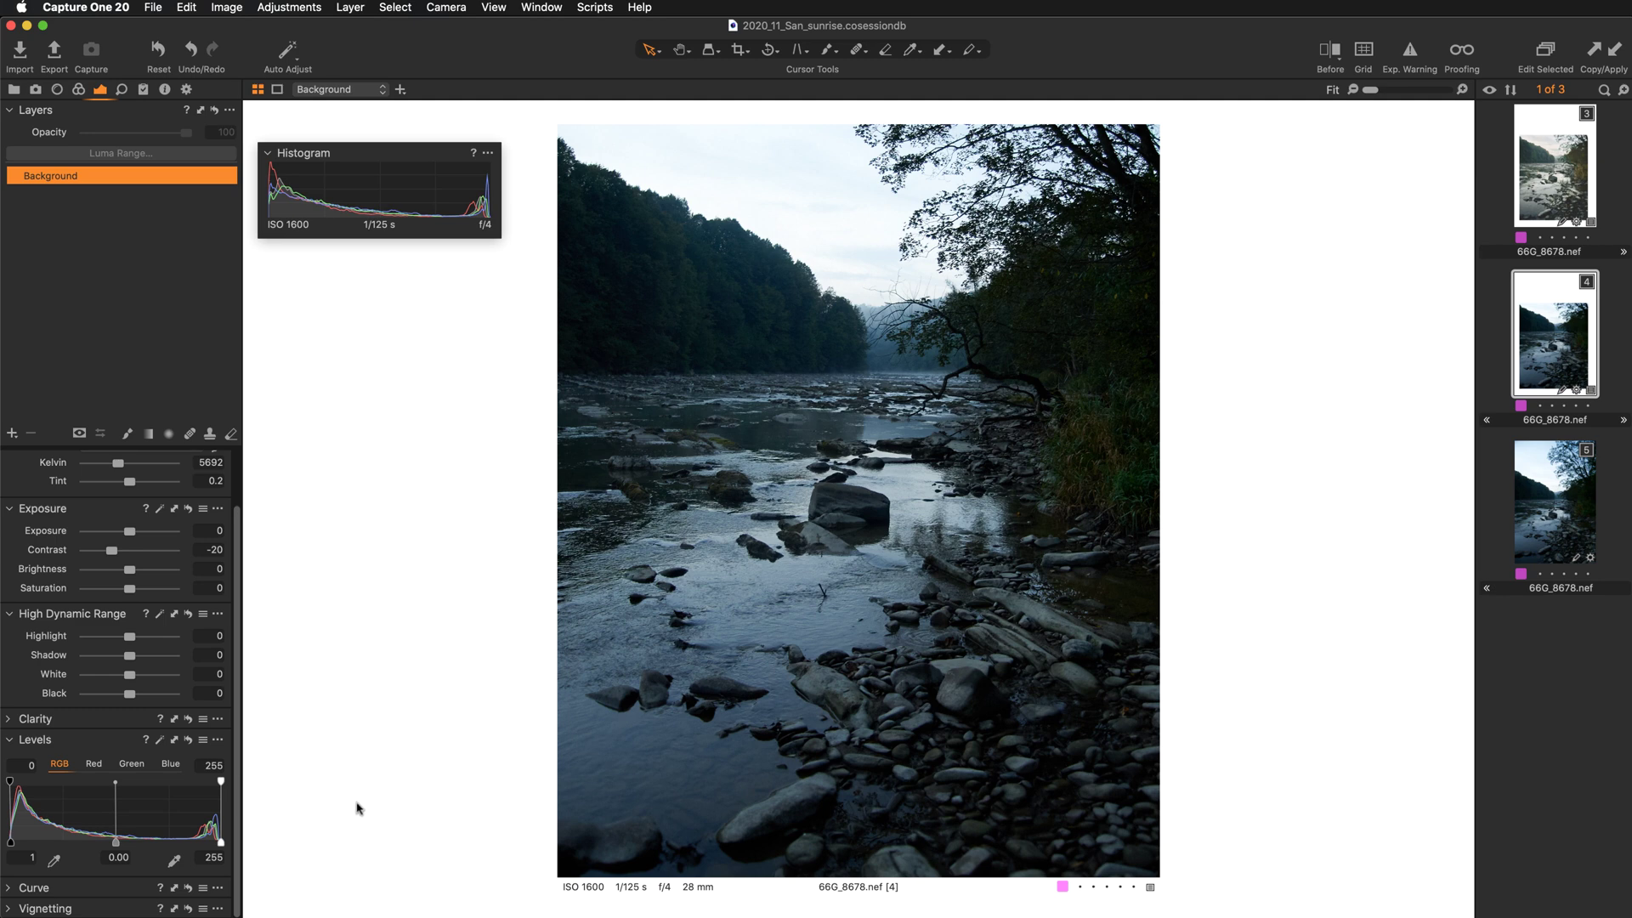
Heal away the twig sticking out of the river, using a smaller heal brush with higher flow.
key("super+plus")
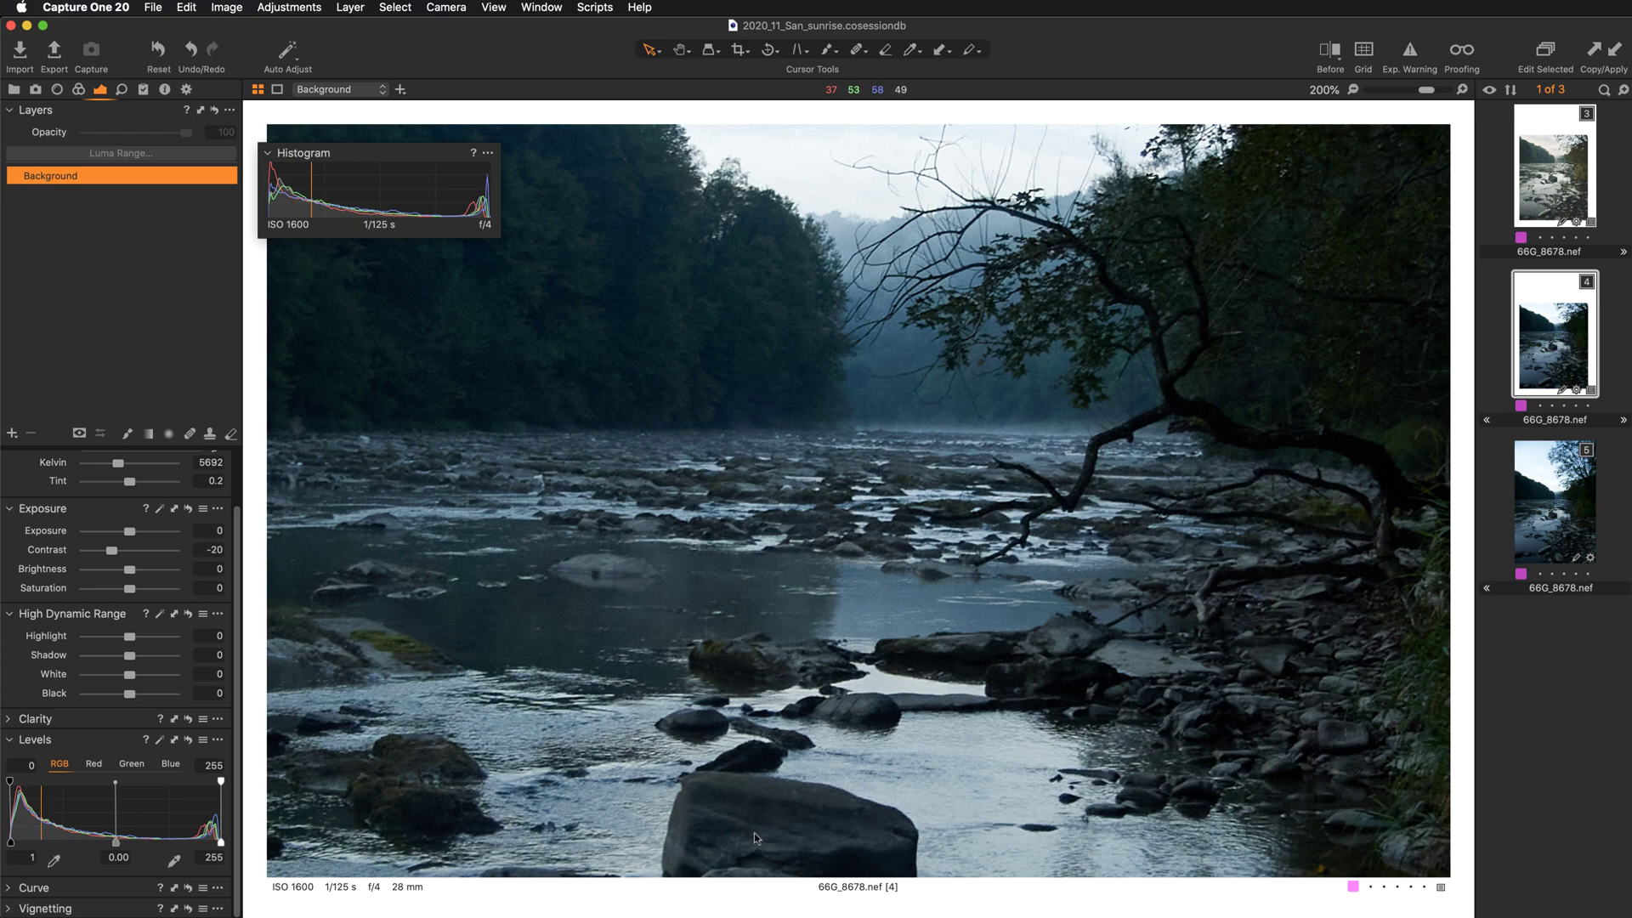
scroll(753, 833, "down", 10)
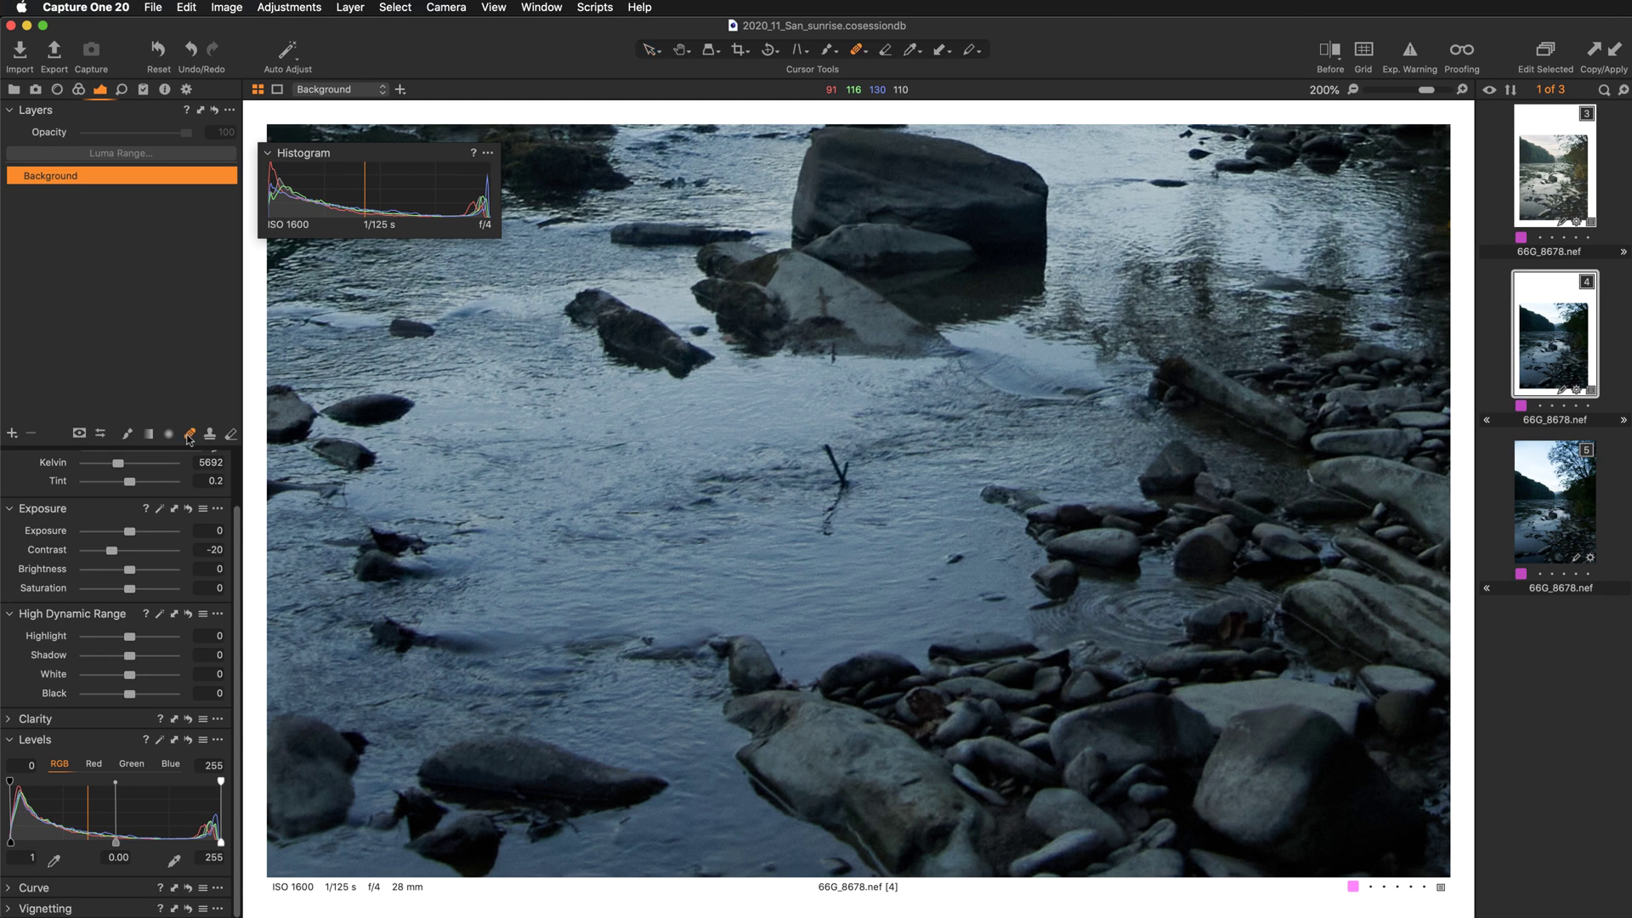
right_click(676, 491)
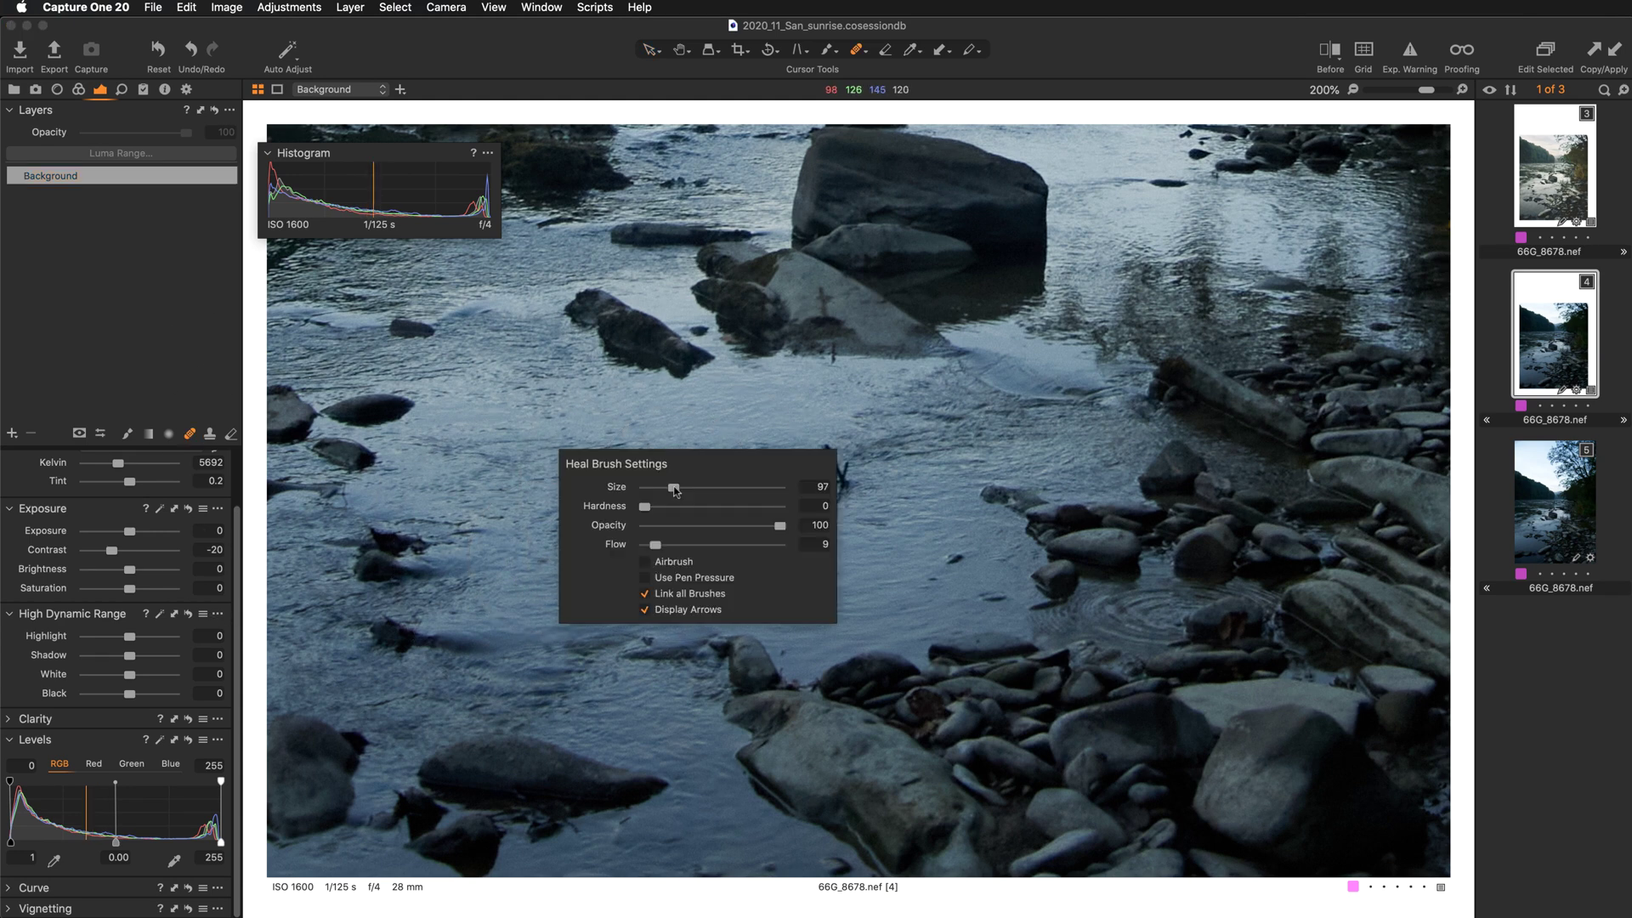
left_click_drag(675, 491, 662, 487)
left_click_drag(655, 544, 775, 544)
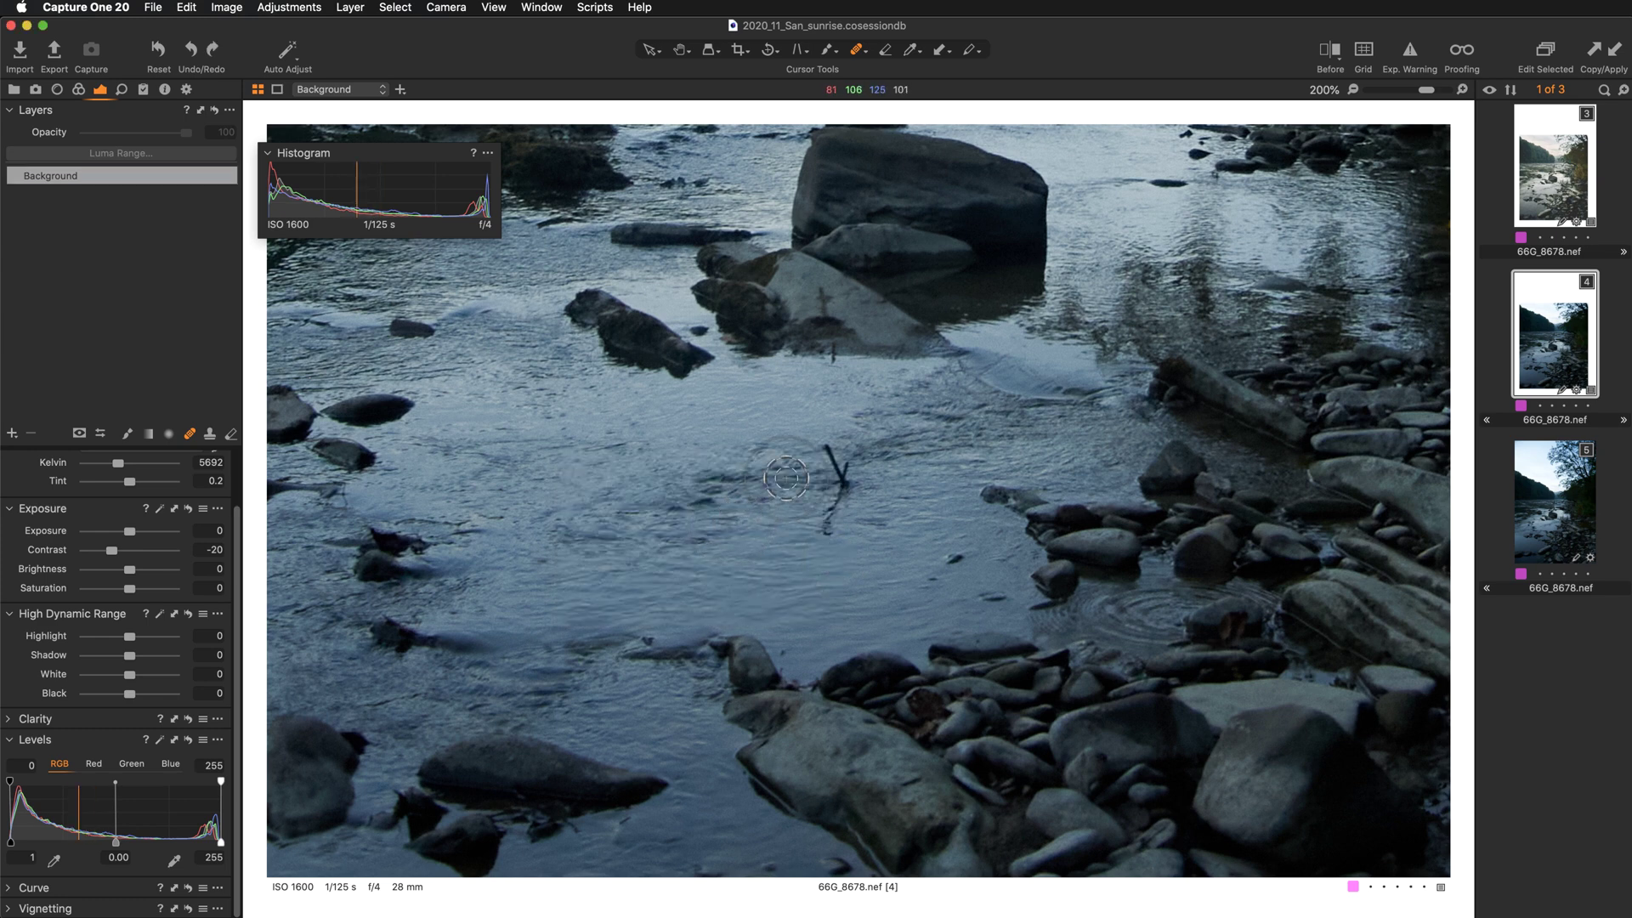
mouse_move(817, 443)
left_mouse_down()
mouse_move(835, 483)
mouse_move(828, 465)
mouse_move(847, 463)
mouse_move(823, 525)
left_mouse_up()
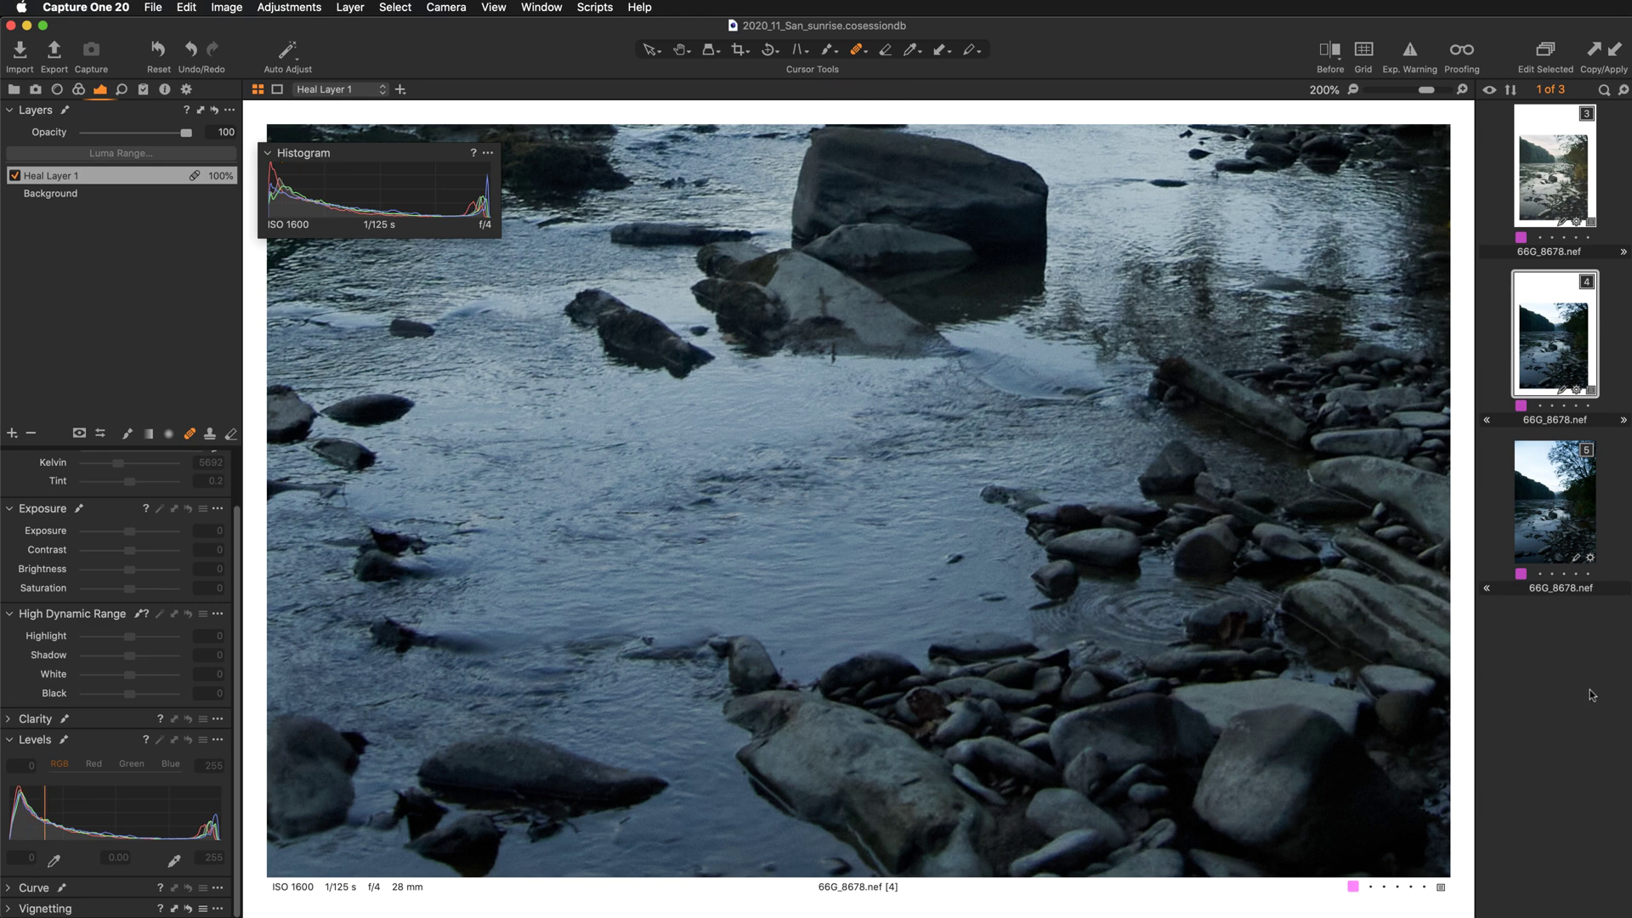
Compare the river with the heal layer switched off and on, and return to the fitted view.
left_click(18, 179)
left_click(15, 177)
left_click(15, 177)
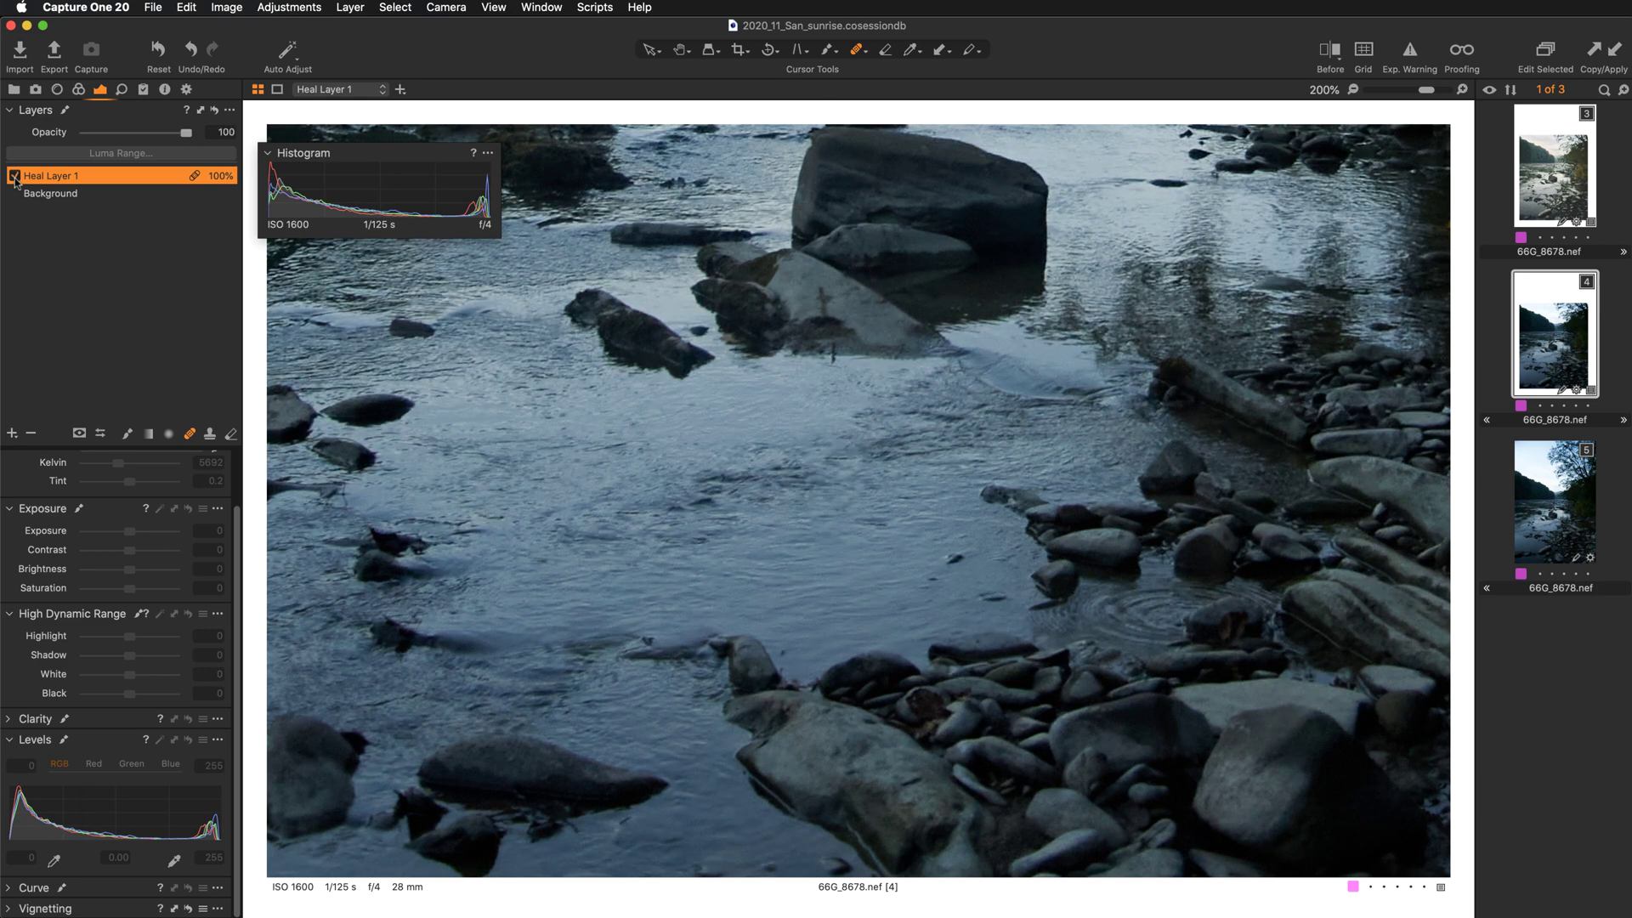
key("super+0")
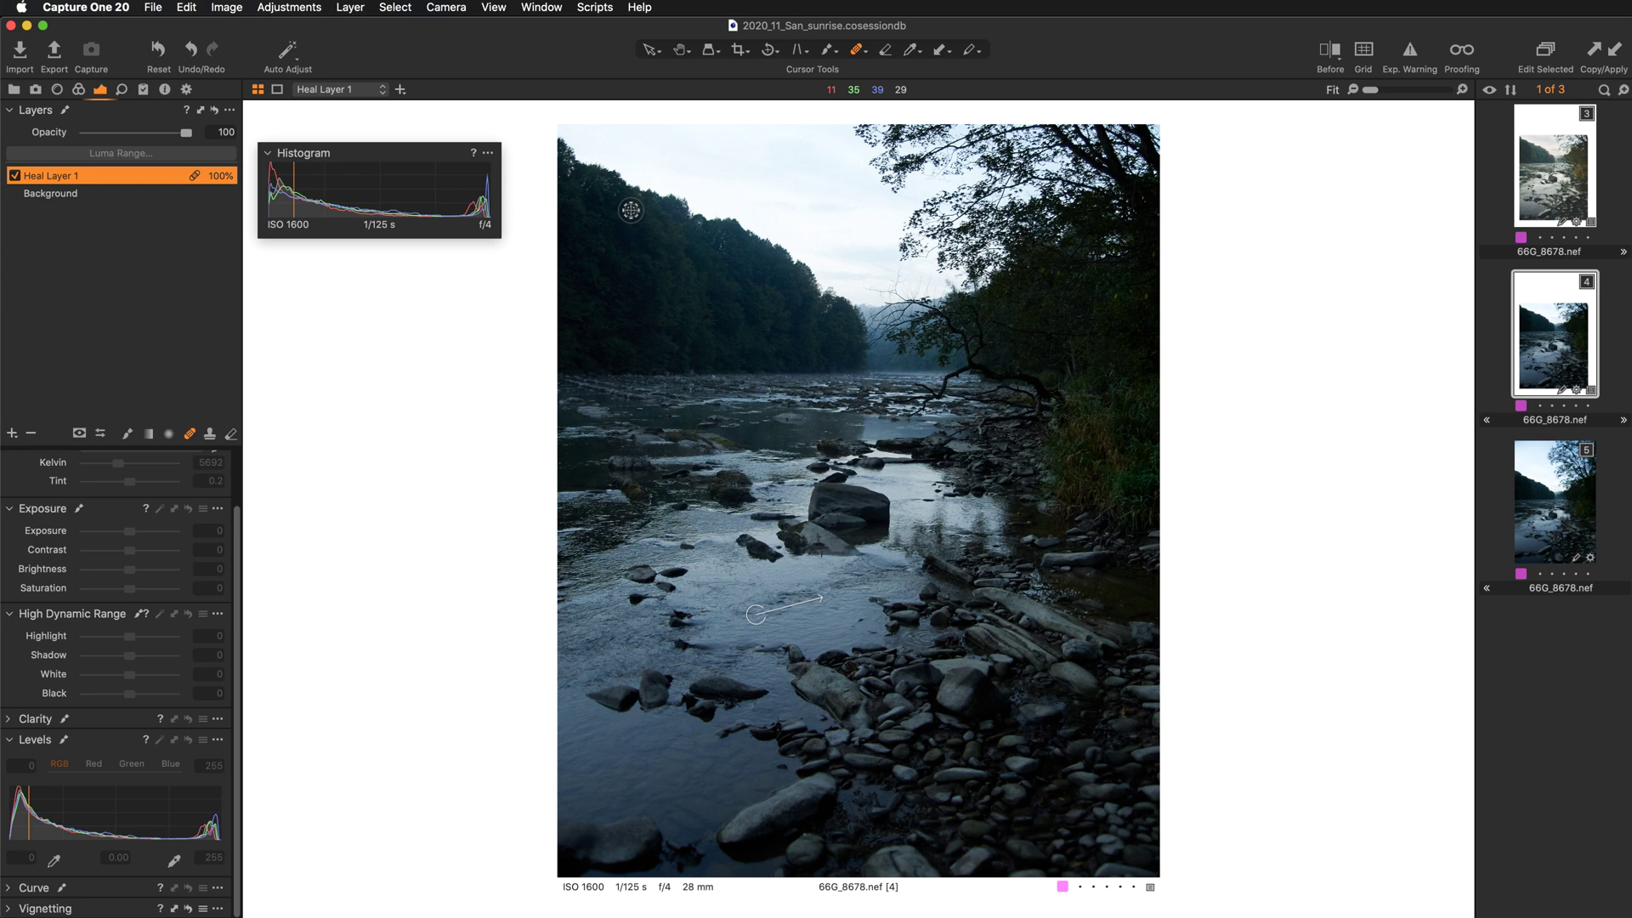
Add a new empty adjustment layer above the heal layer, and try an exposure of -2.32 on it before resetting it.
left_click(10, 435)
key("Escape")
left_click_drag(130, 531, 108, 538)
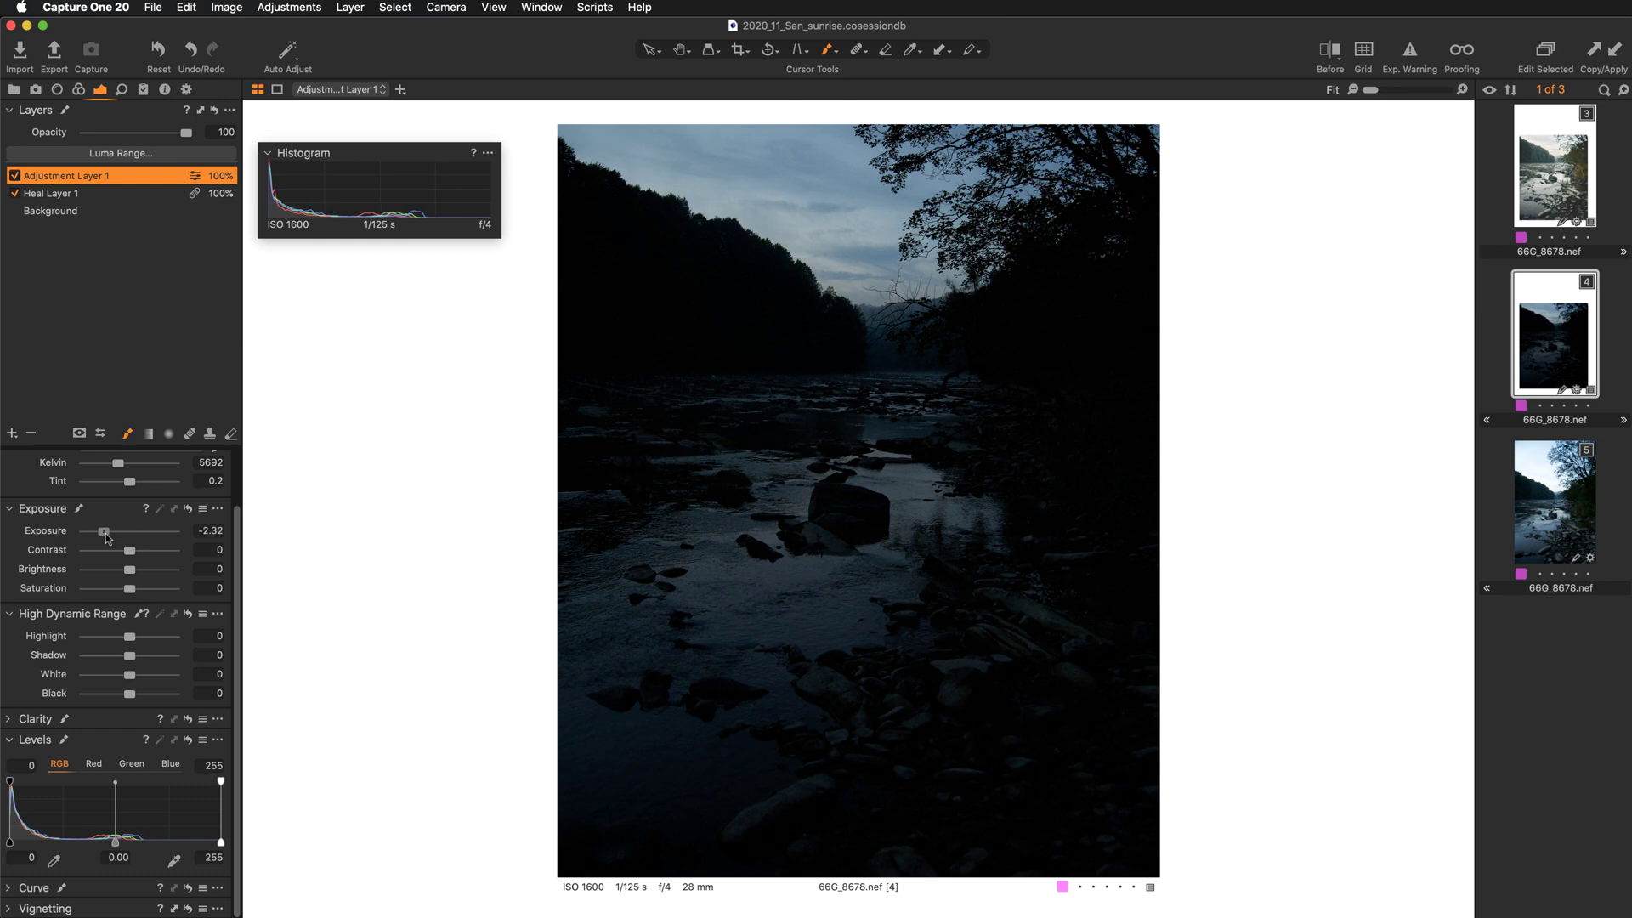
double_click(105, 533)
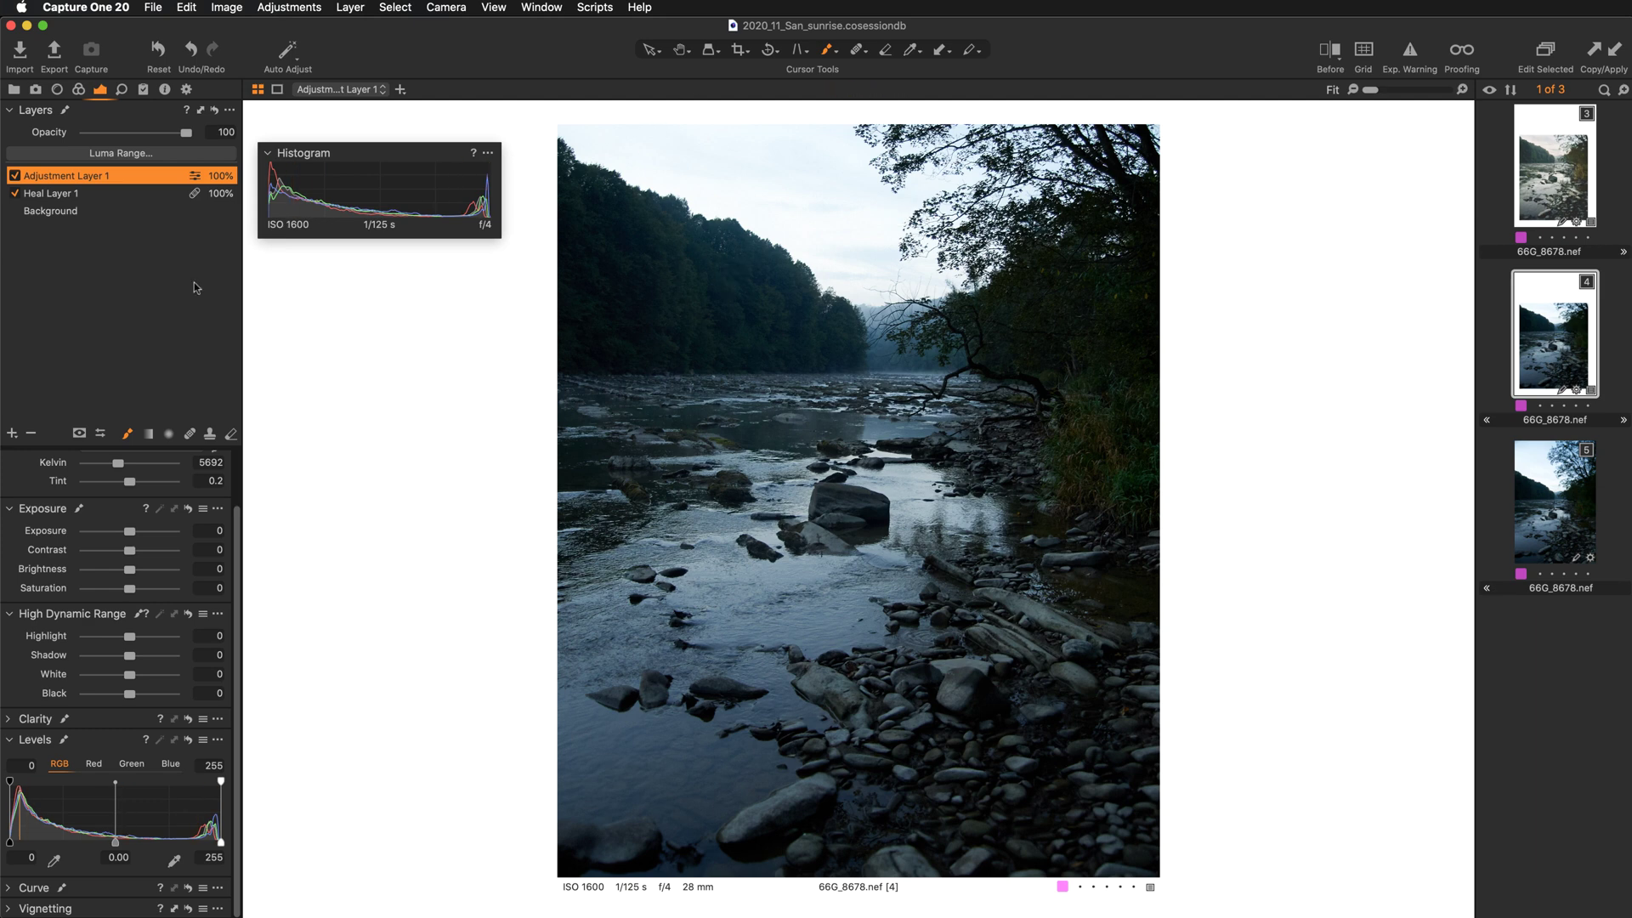
Rename the new adjustment layer above the heal layer as "sky luminosity".
double_click(83, 180)
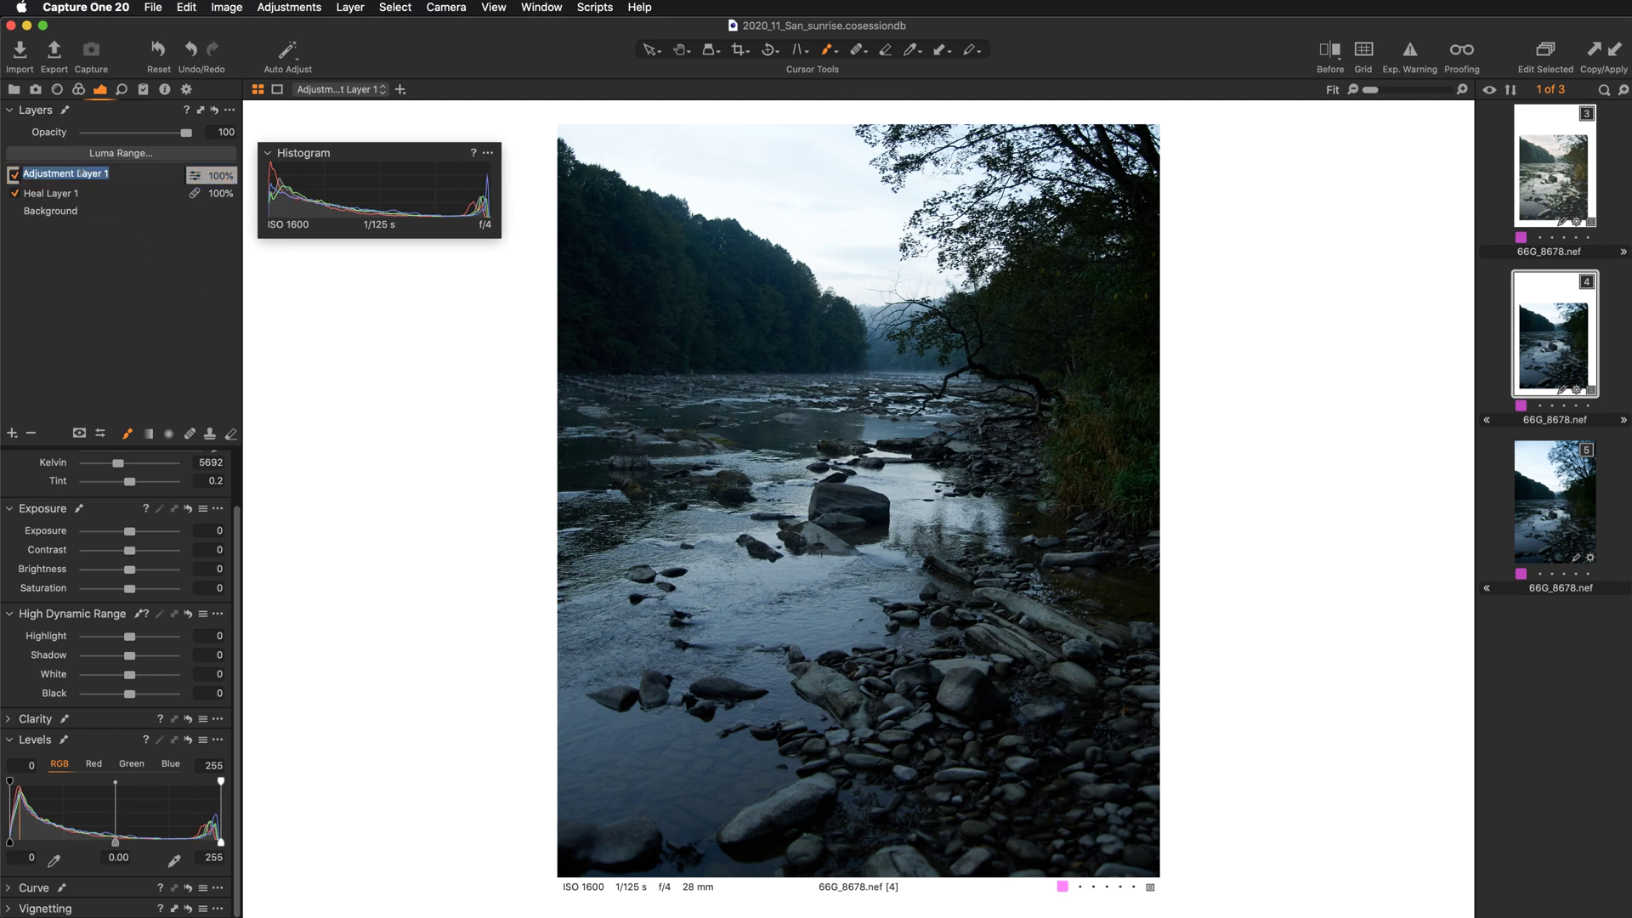
type("sky luminosity")
key("Return")
Limit the sky luminosity layer to the bright tones with a luma range of 113 to 255, a soft lower falloff and an increased radius.
left_click(123, 153)
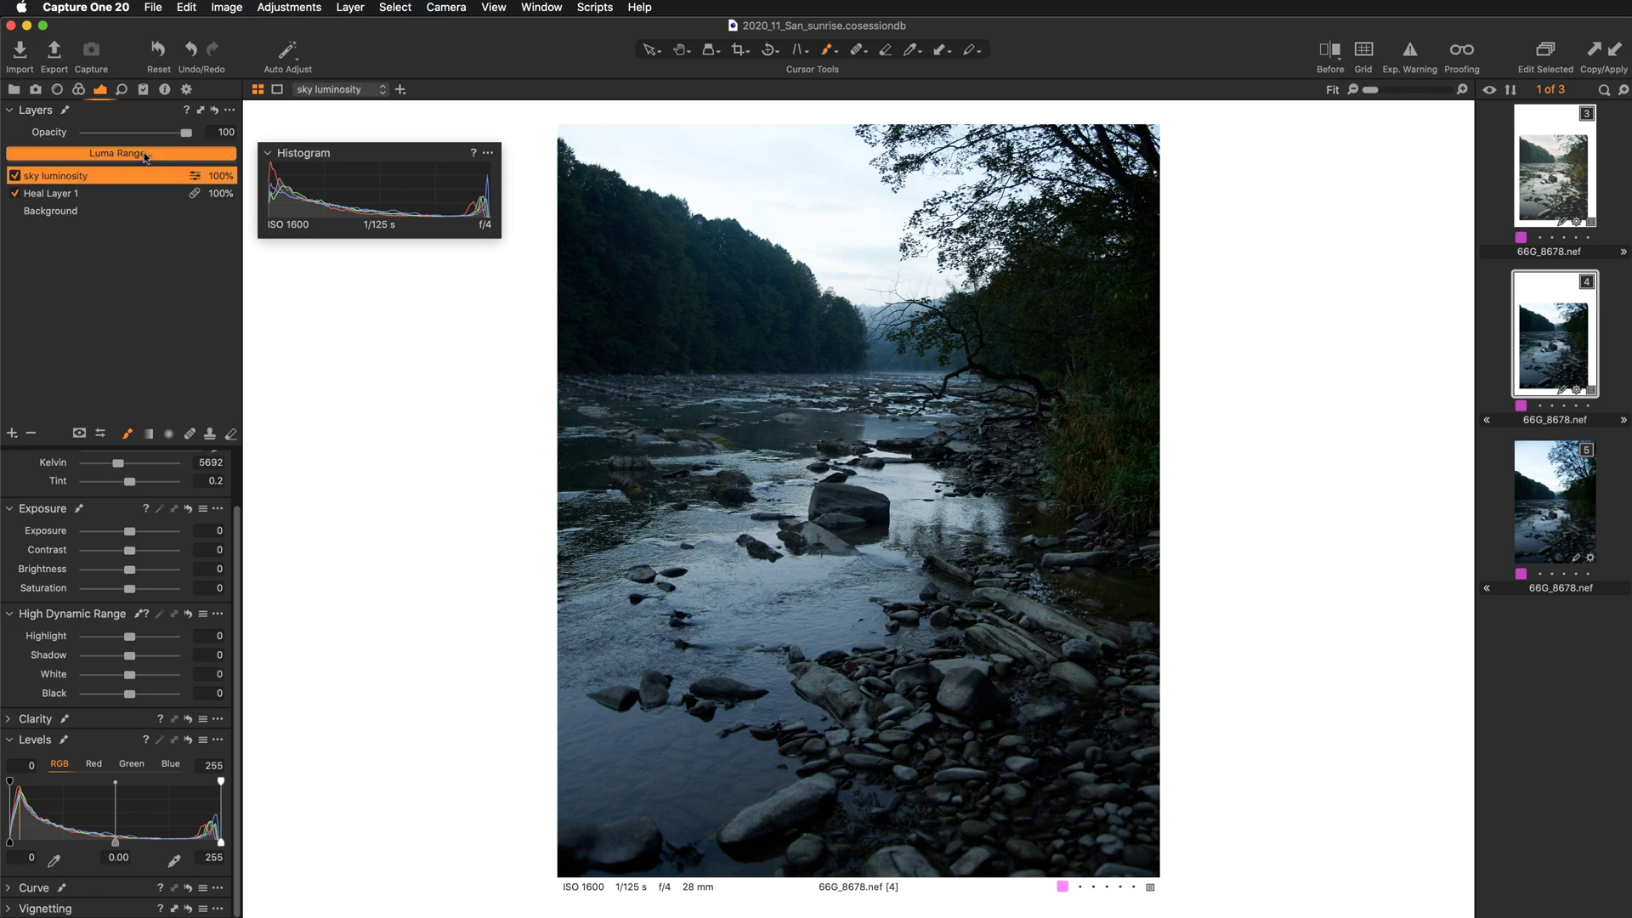
left_click_drag(487, 471, 506, 470)
left_click(285, 605)
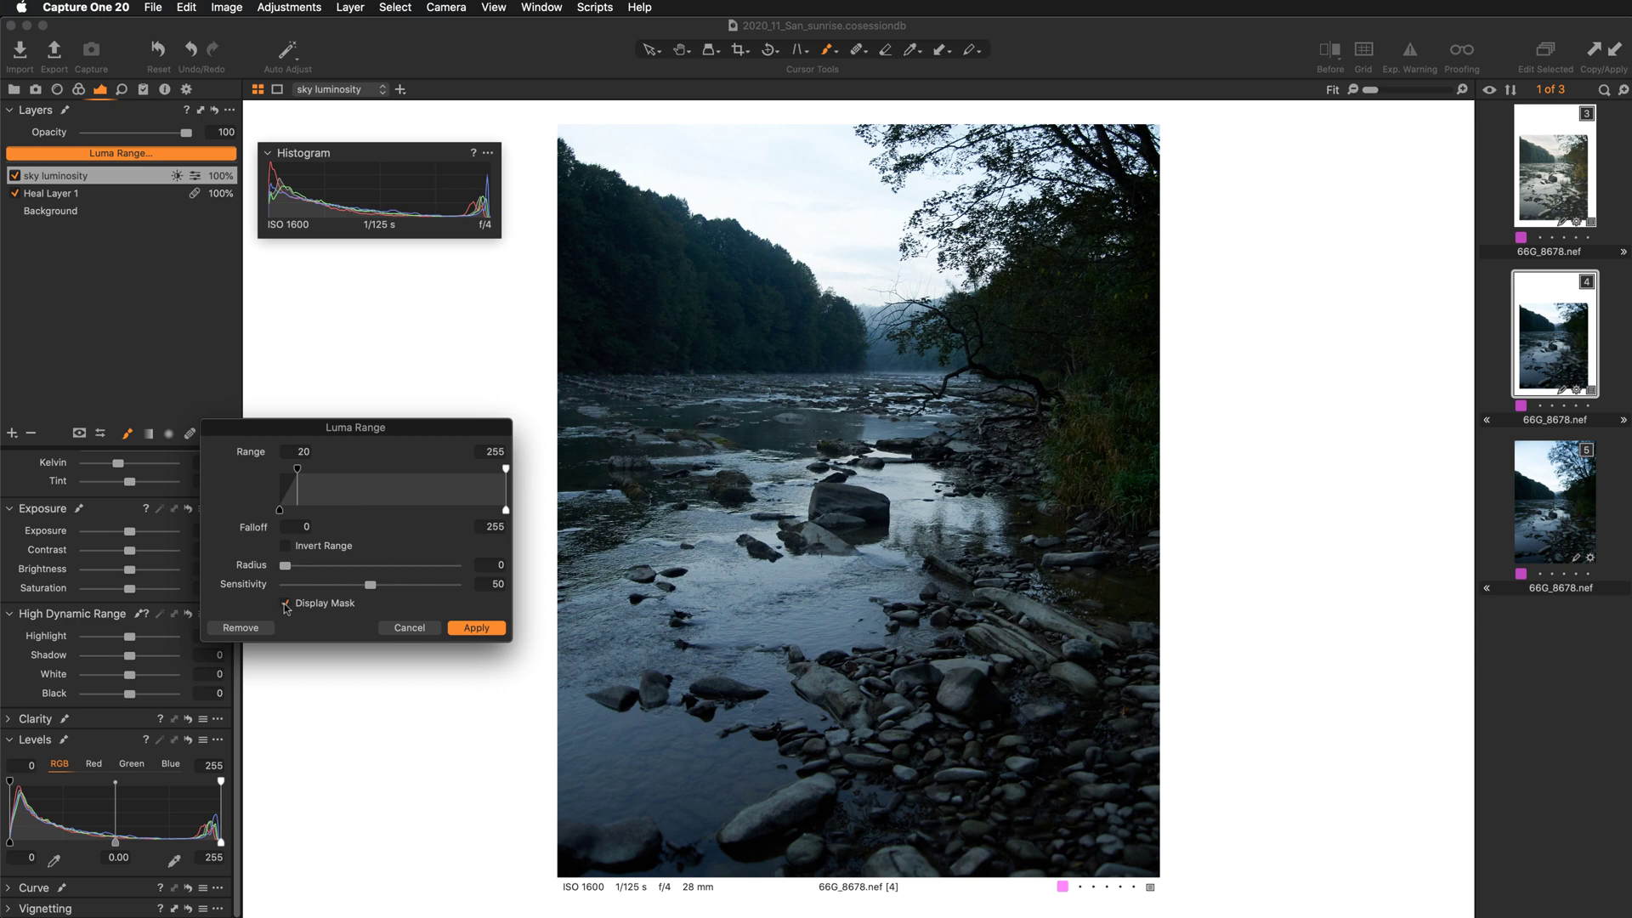
left_click_drag(297, 473, 379, 481)
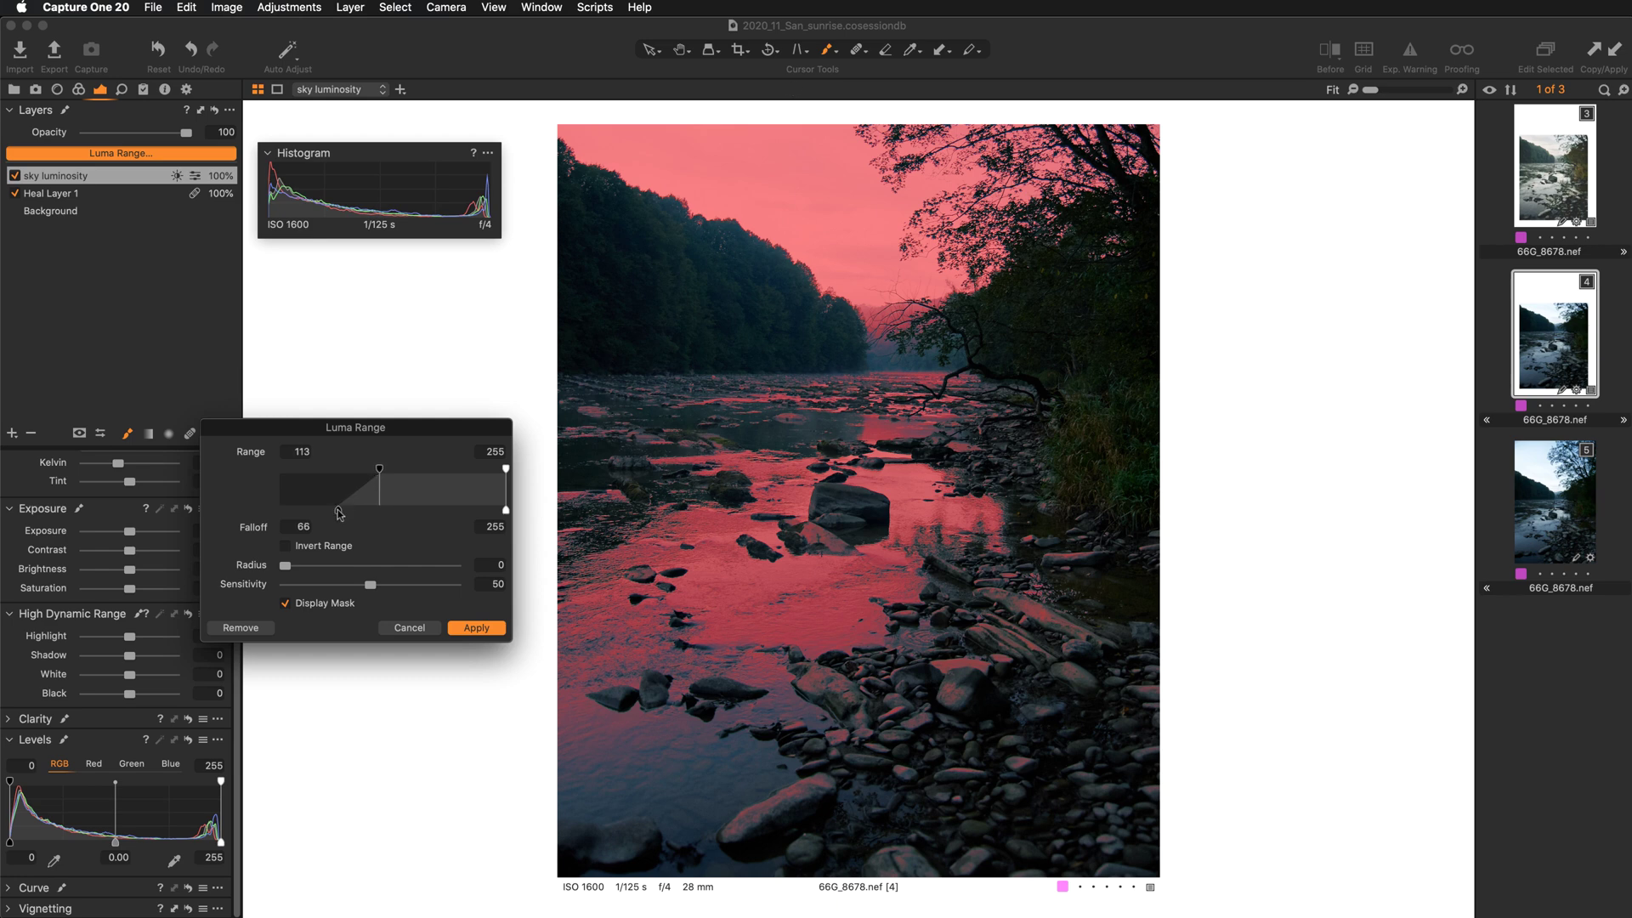
left_click_drag(339, 514, 346, 513)
left_click_drag(286, 566, 357, 566)
left_click(286, 603)
left_click(477, 628)
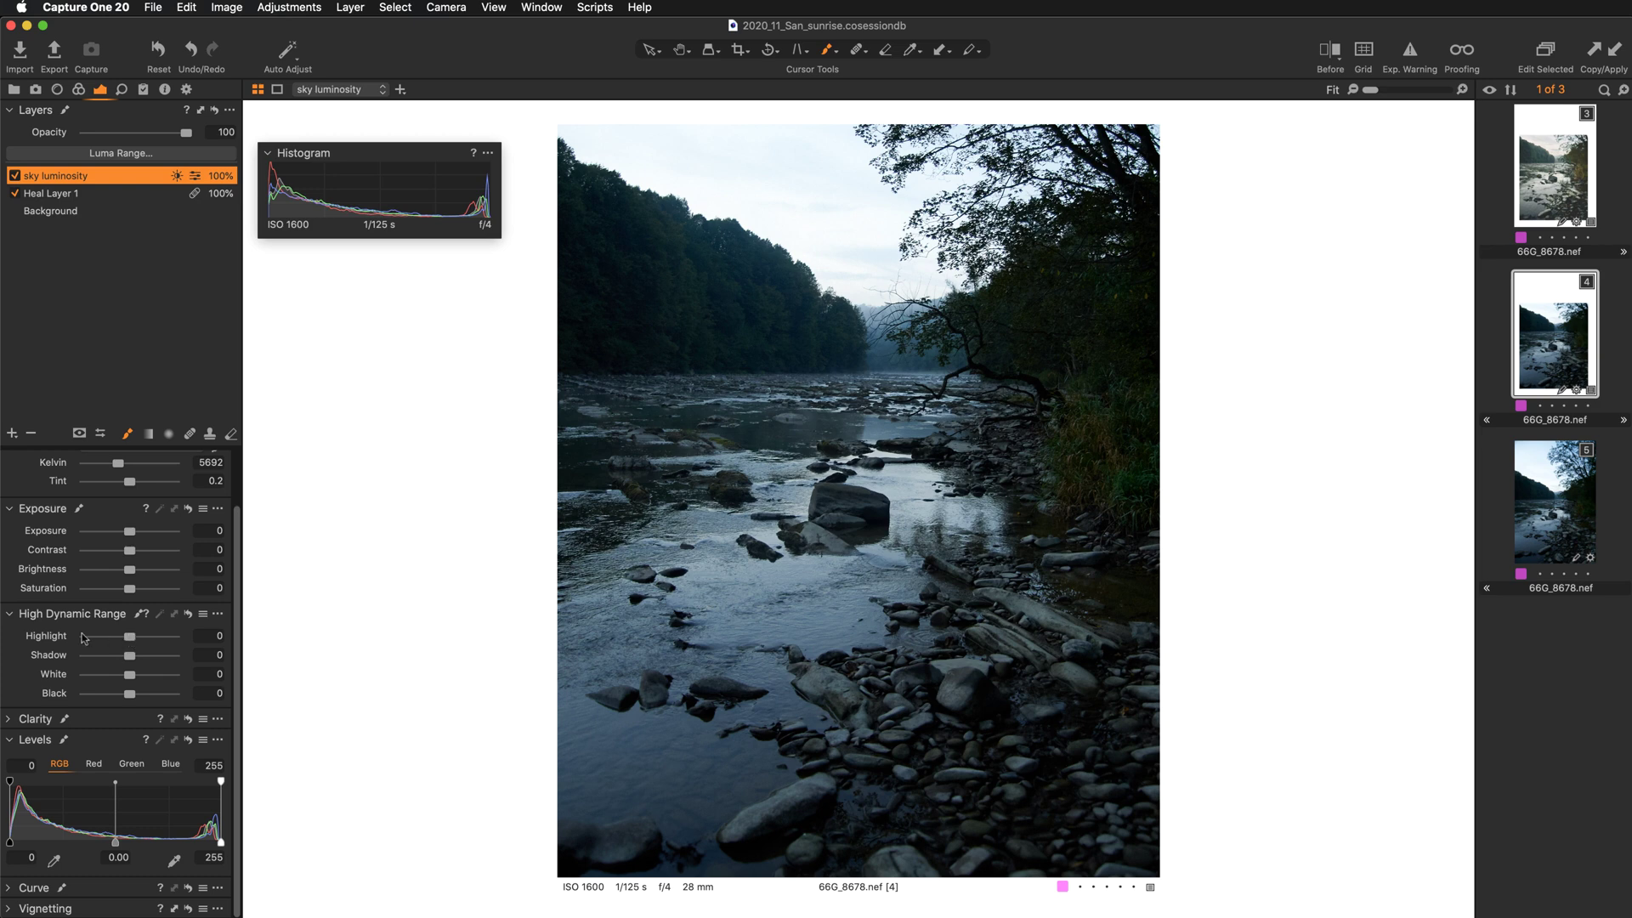
Try highlight values of -88 and -65 on the sky luminosity layer, comparing each with the reset value.
left_click_drag(129, 643, 92, 640)
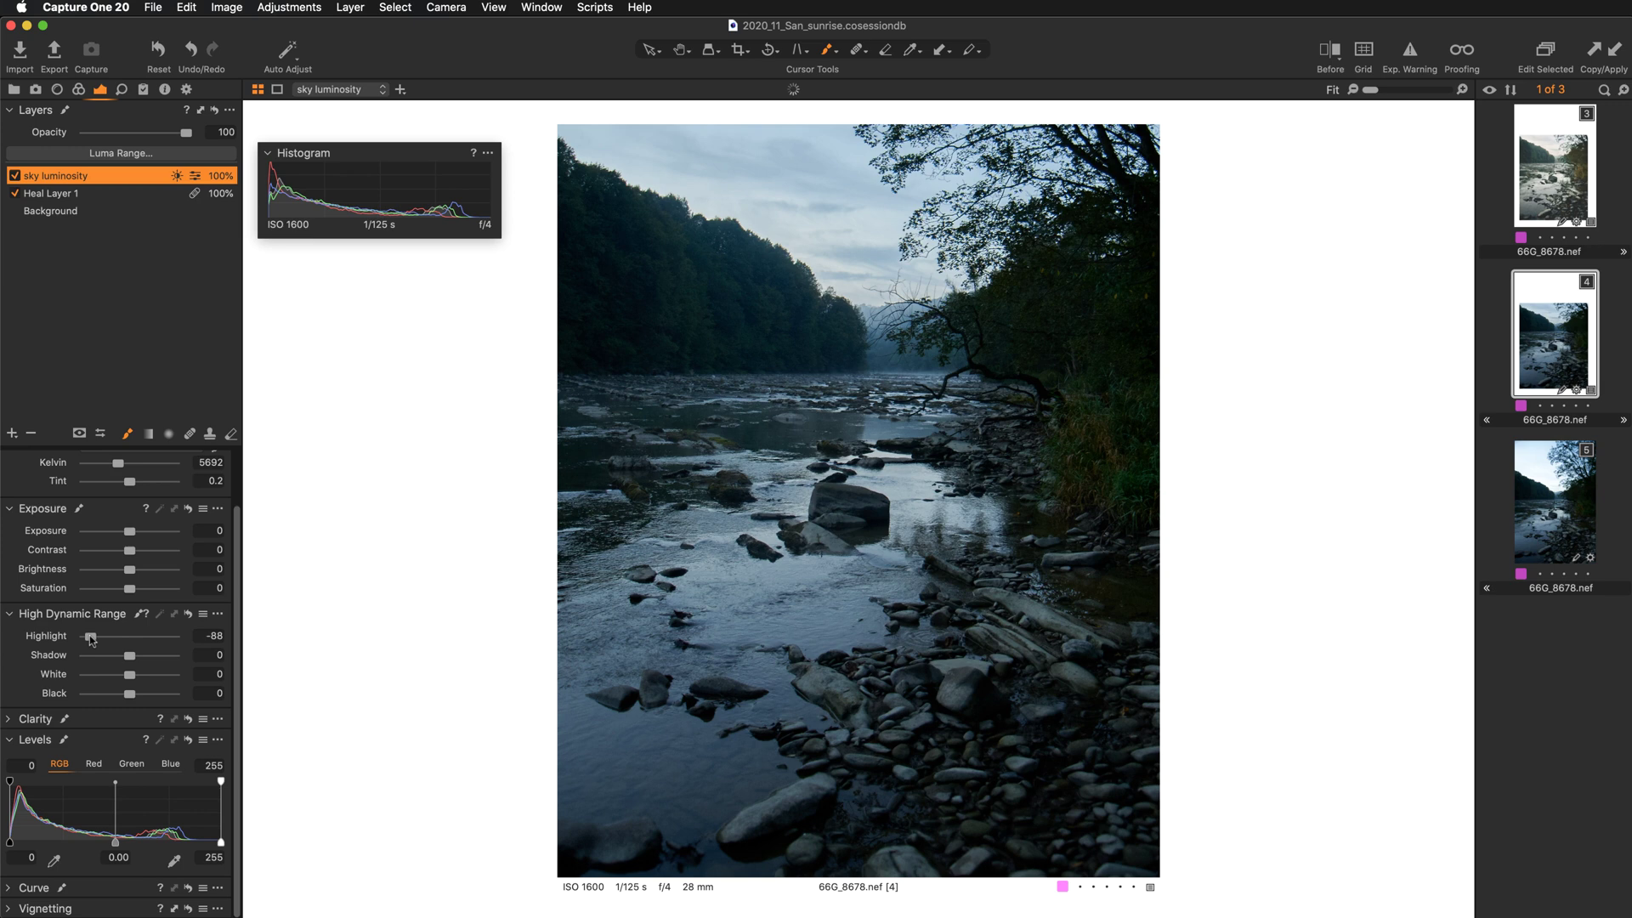
double_click(41, 639)
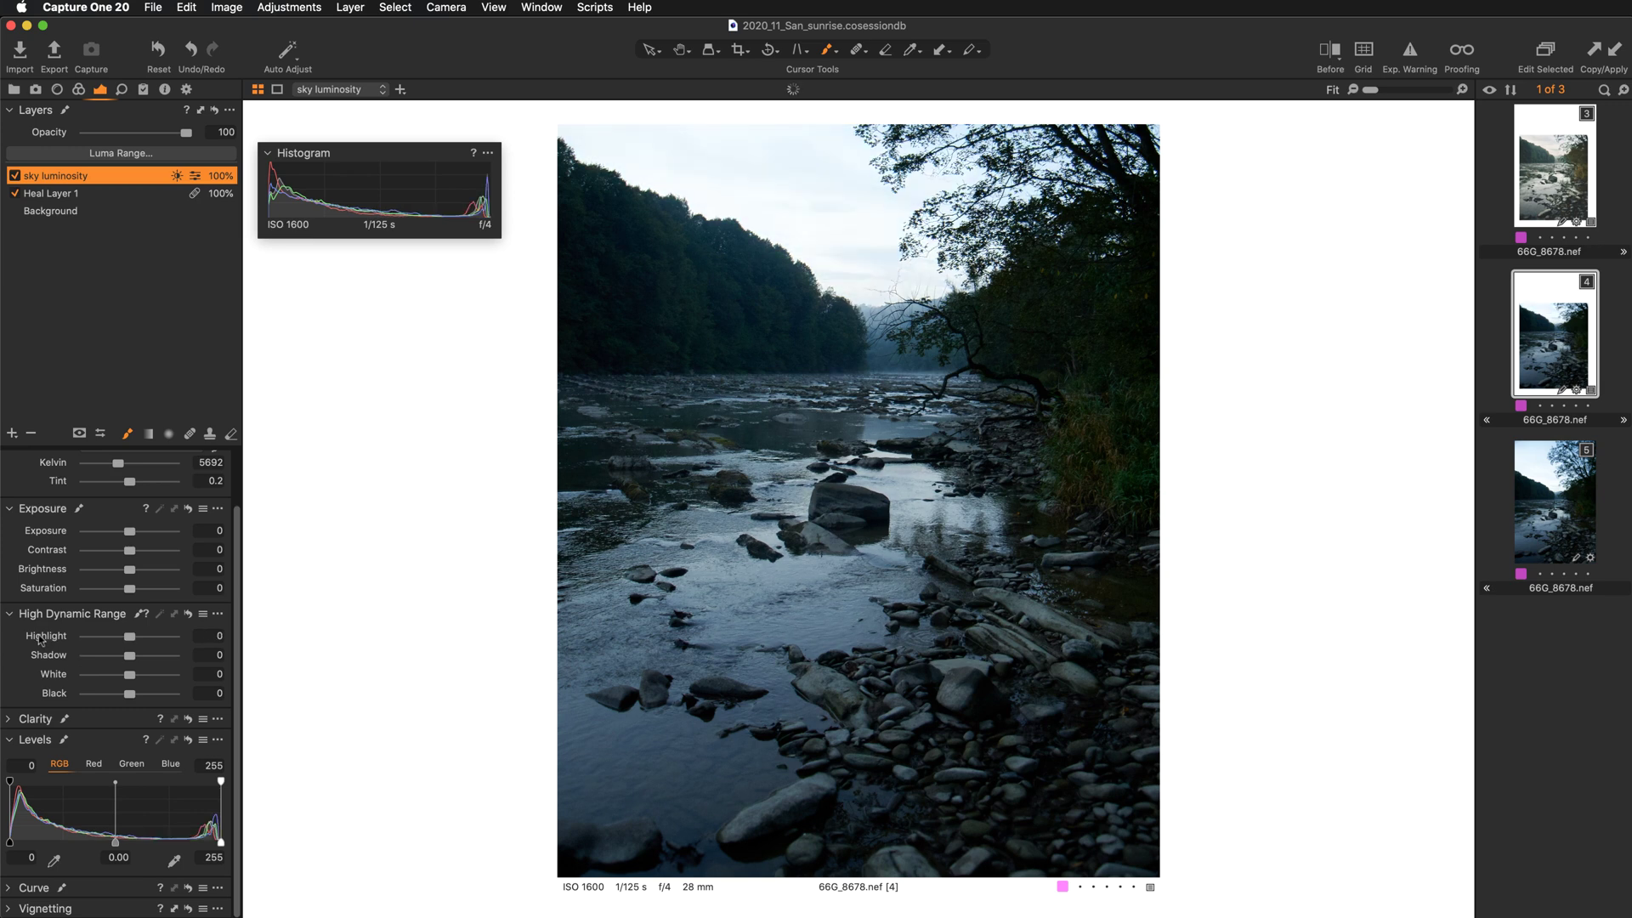
key("super+z")
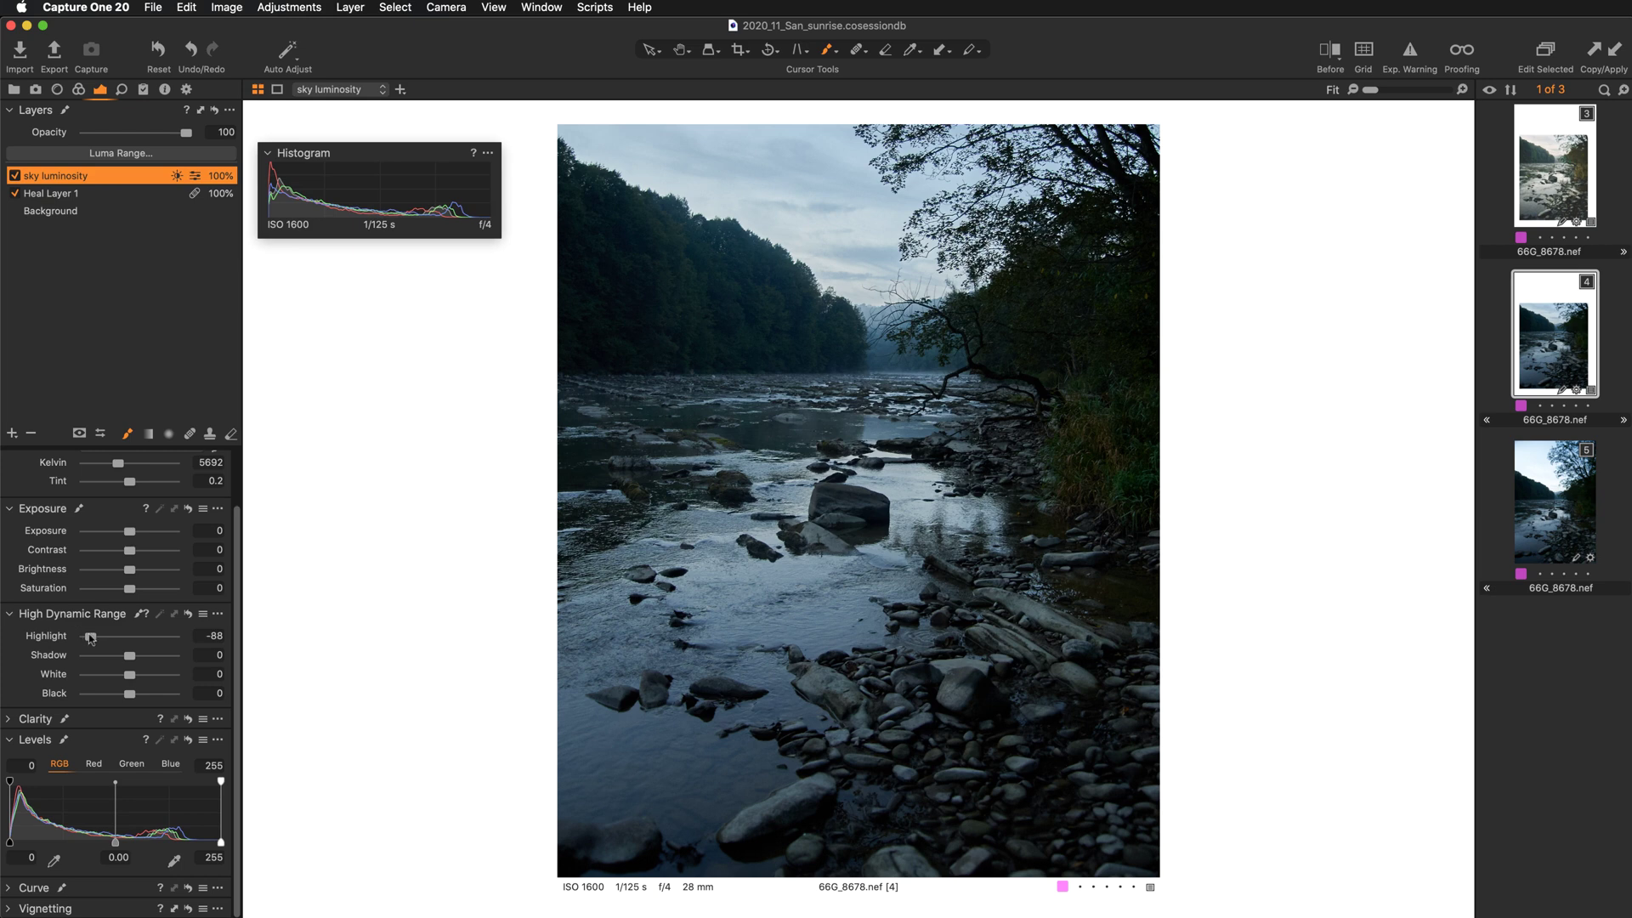
left_click_drag(91, 639, 101, 639)
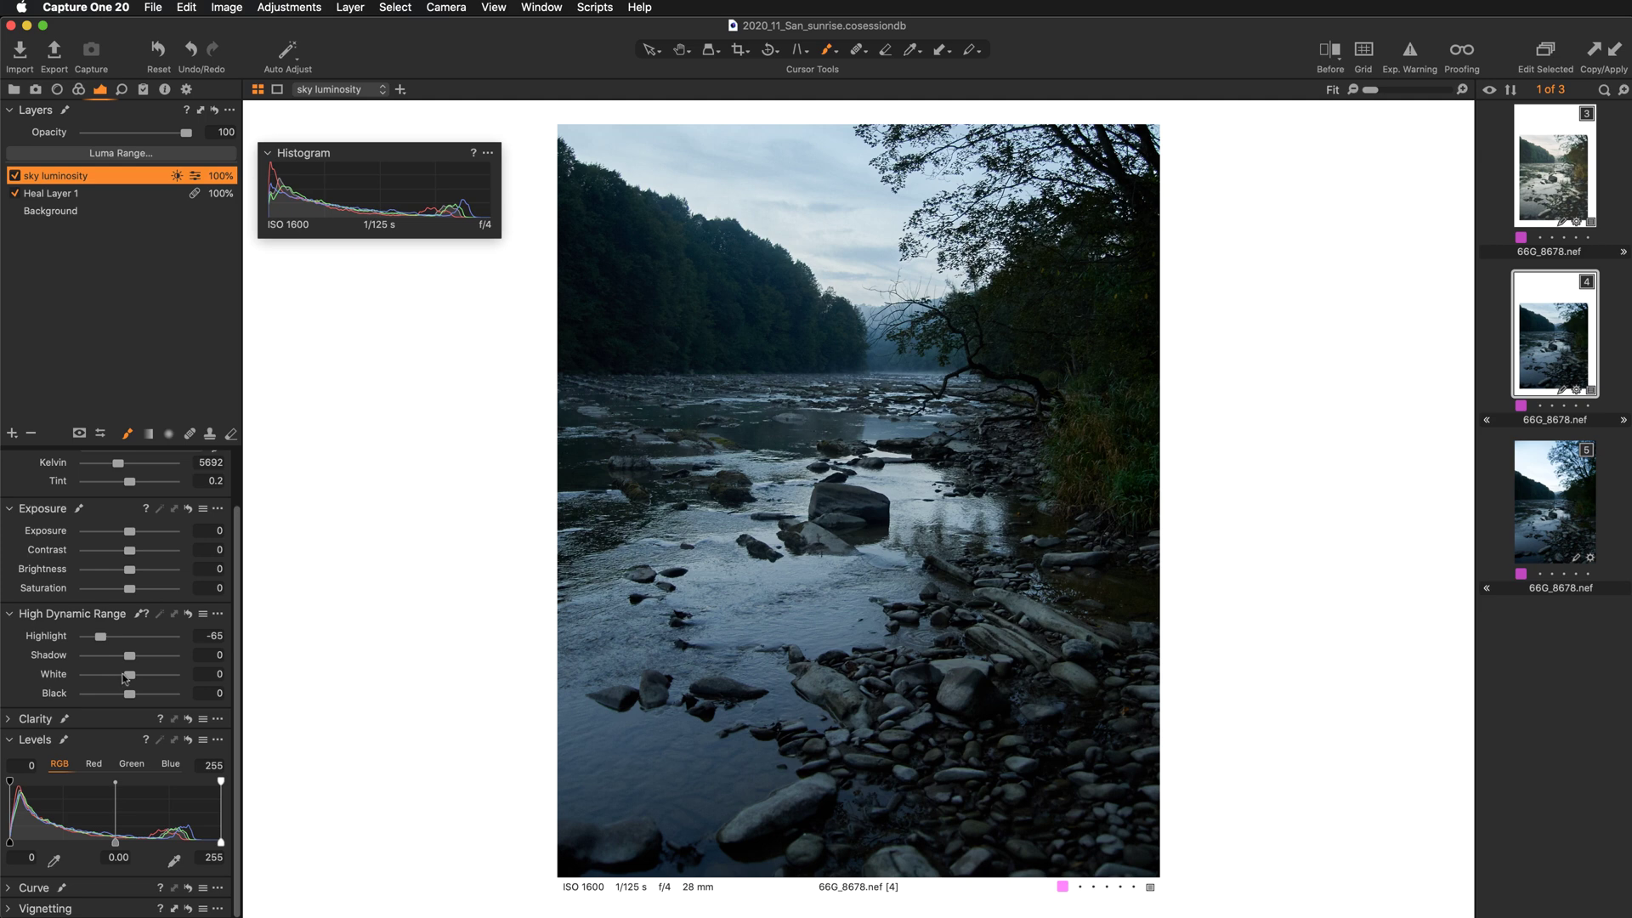
double_click(45, 642)
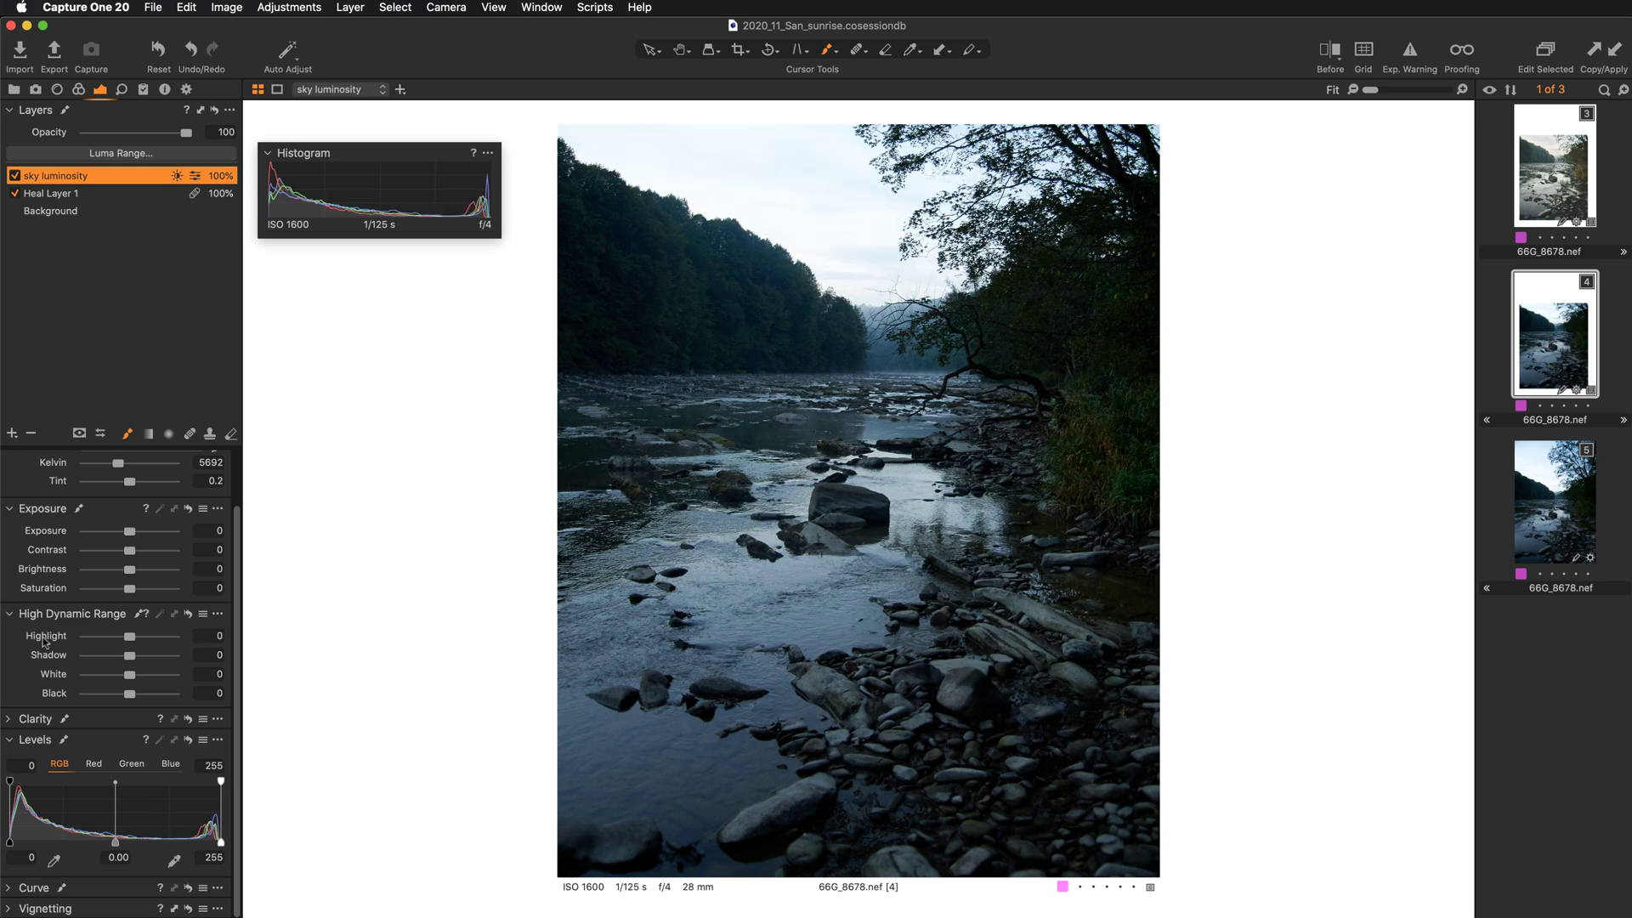
key("super+z")
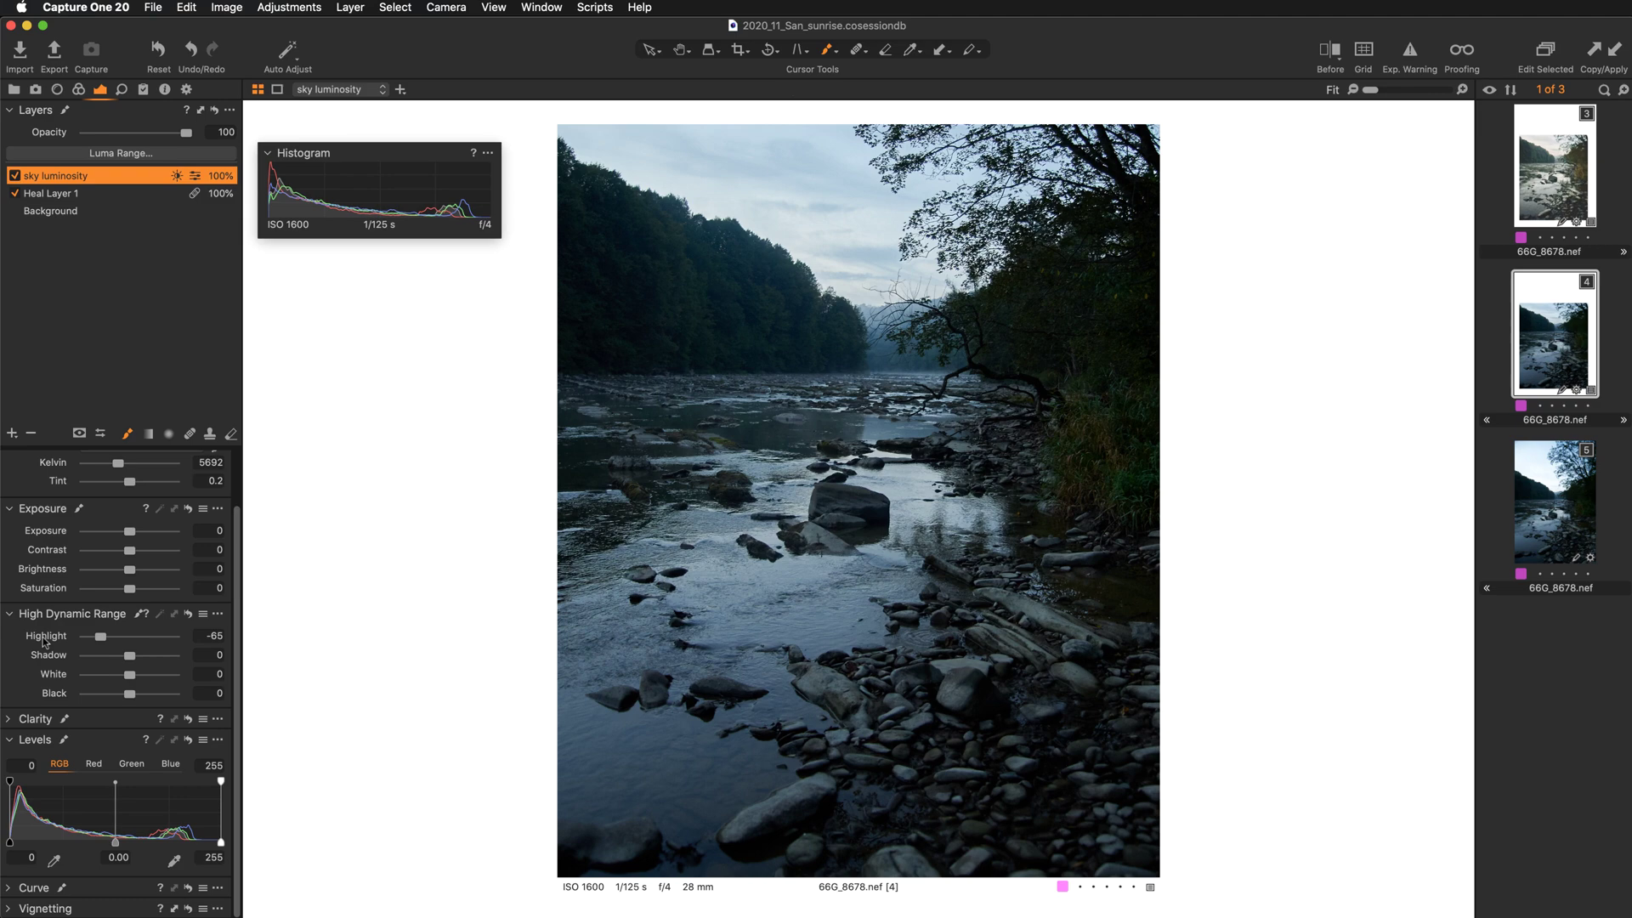
Set the white value of the sky luminosity layer to 27 while judging the sky at 100% zoom, and return to the fitted view.
key("super+equal")
key("super+equal")
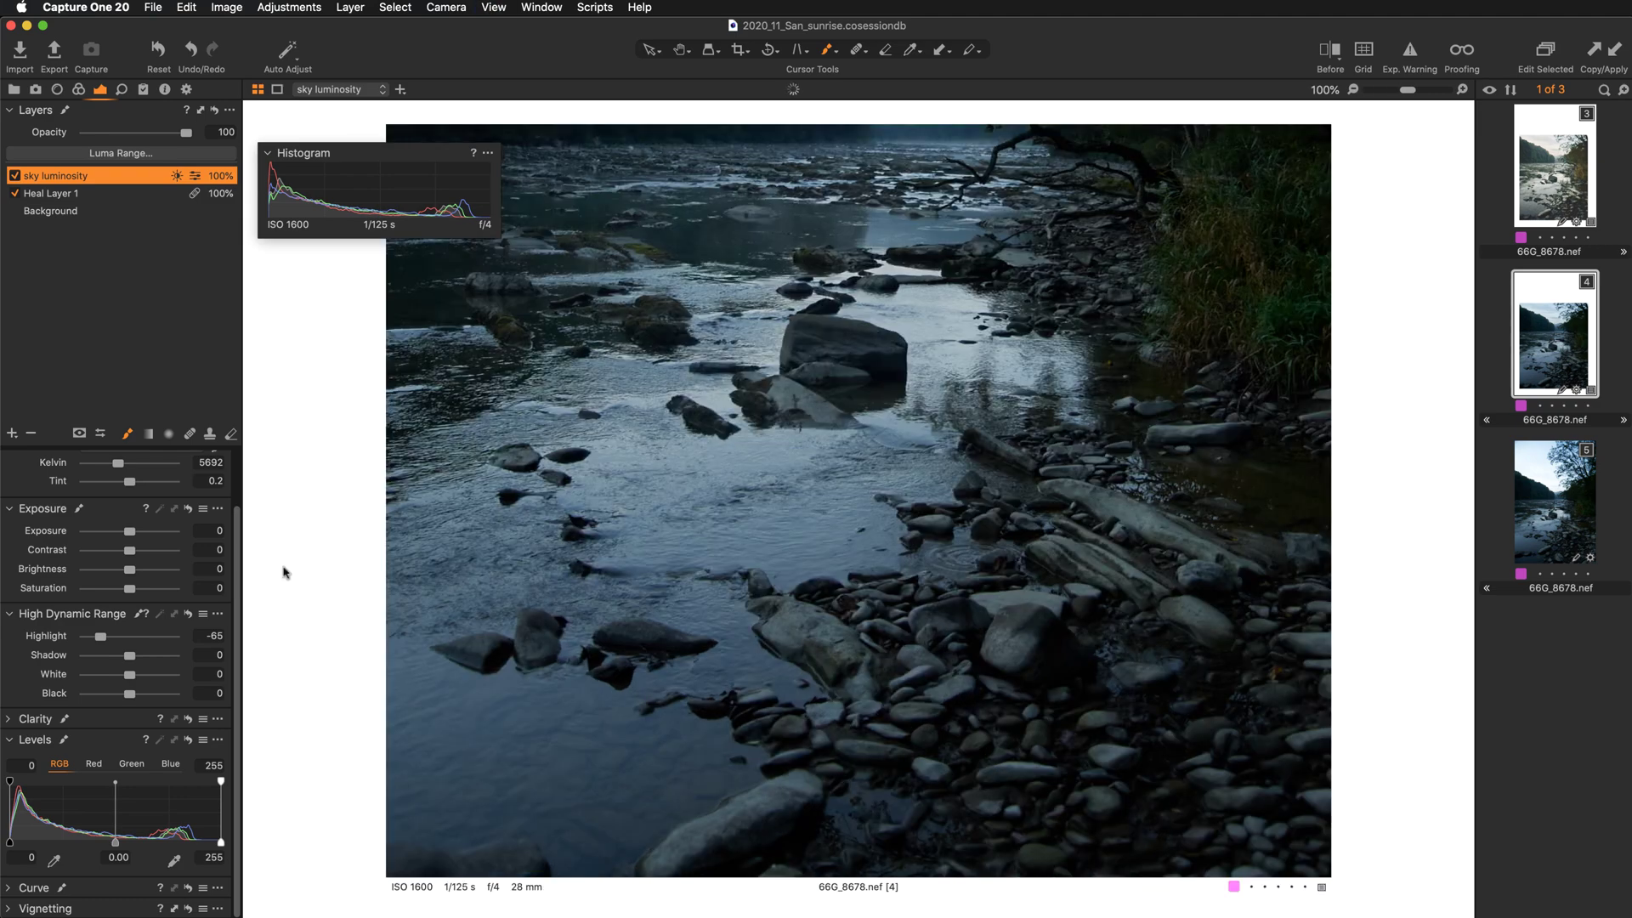
scroll(776, 274, "up", 5)
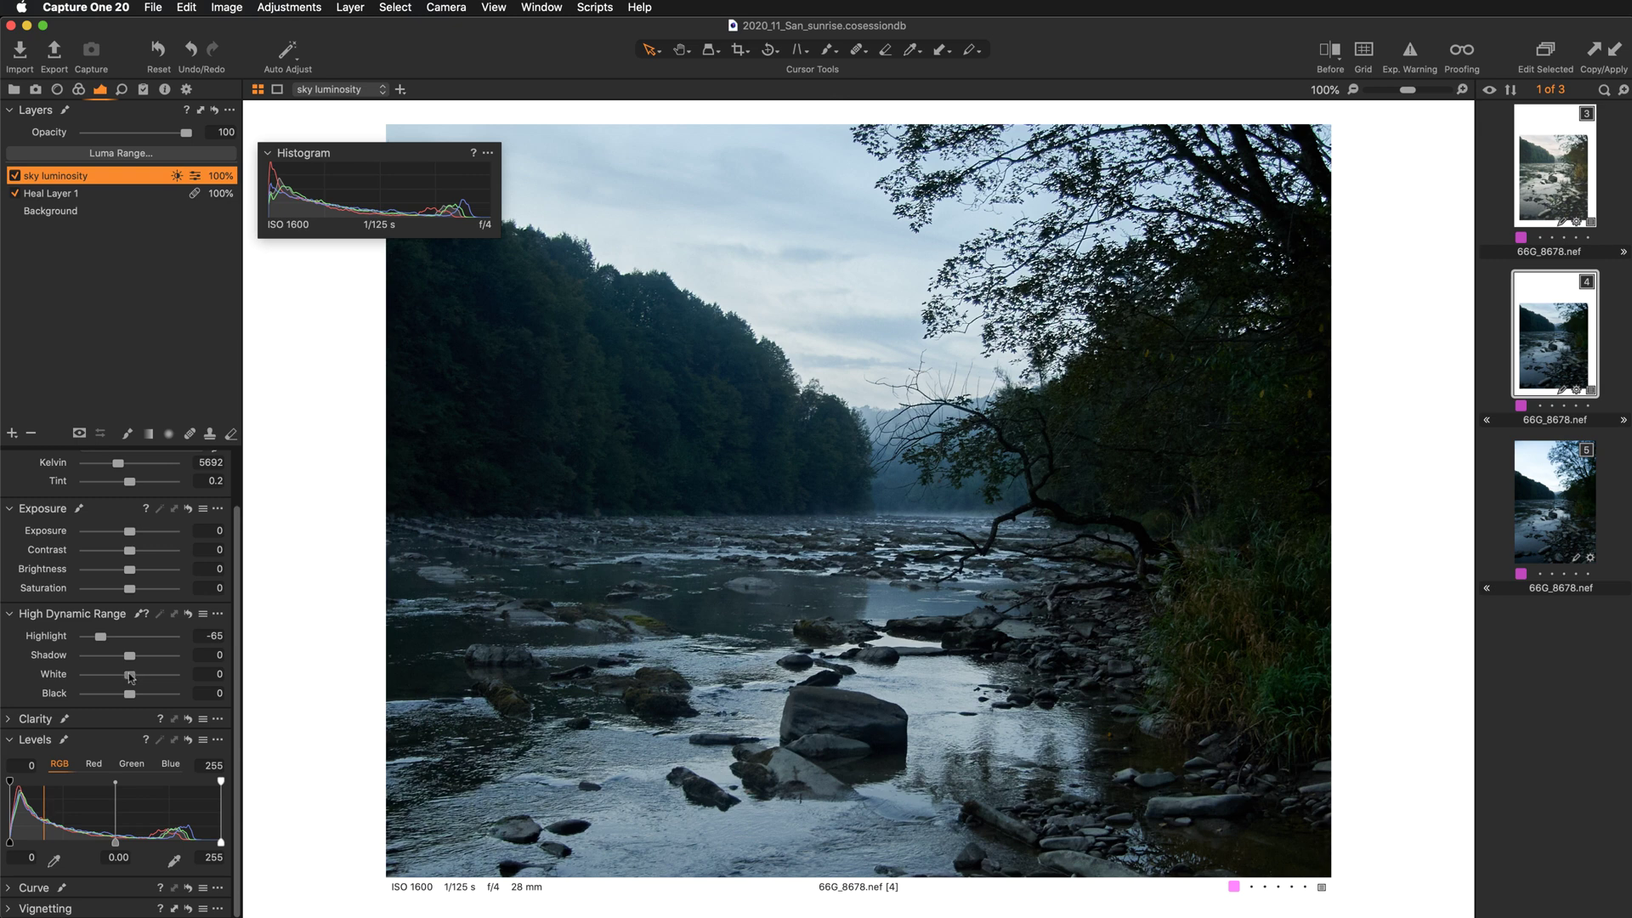
left_click_drag(130, 675, 143, 676)
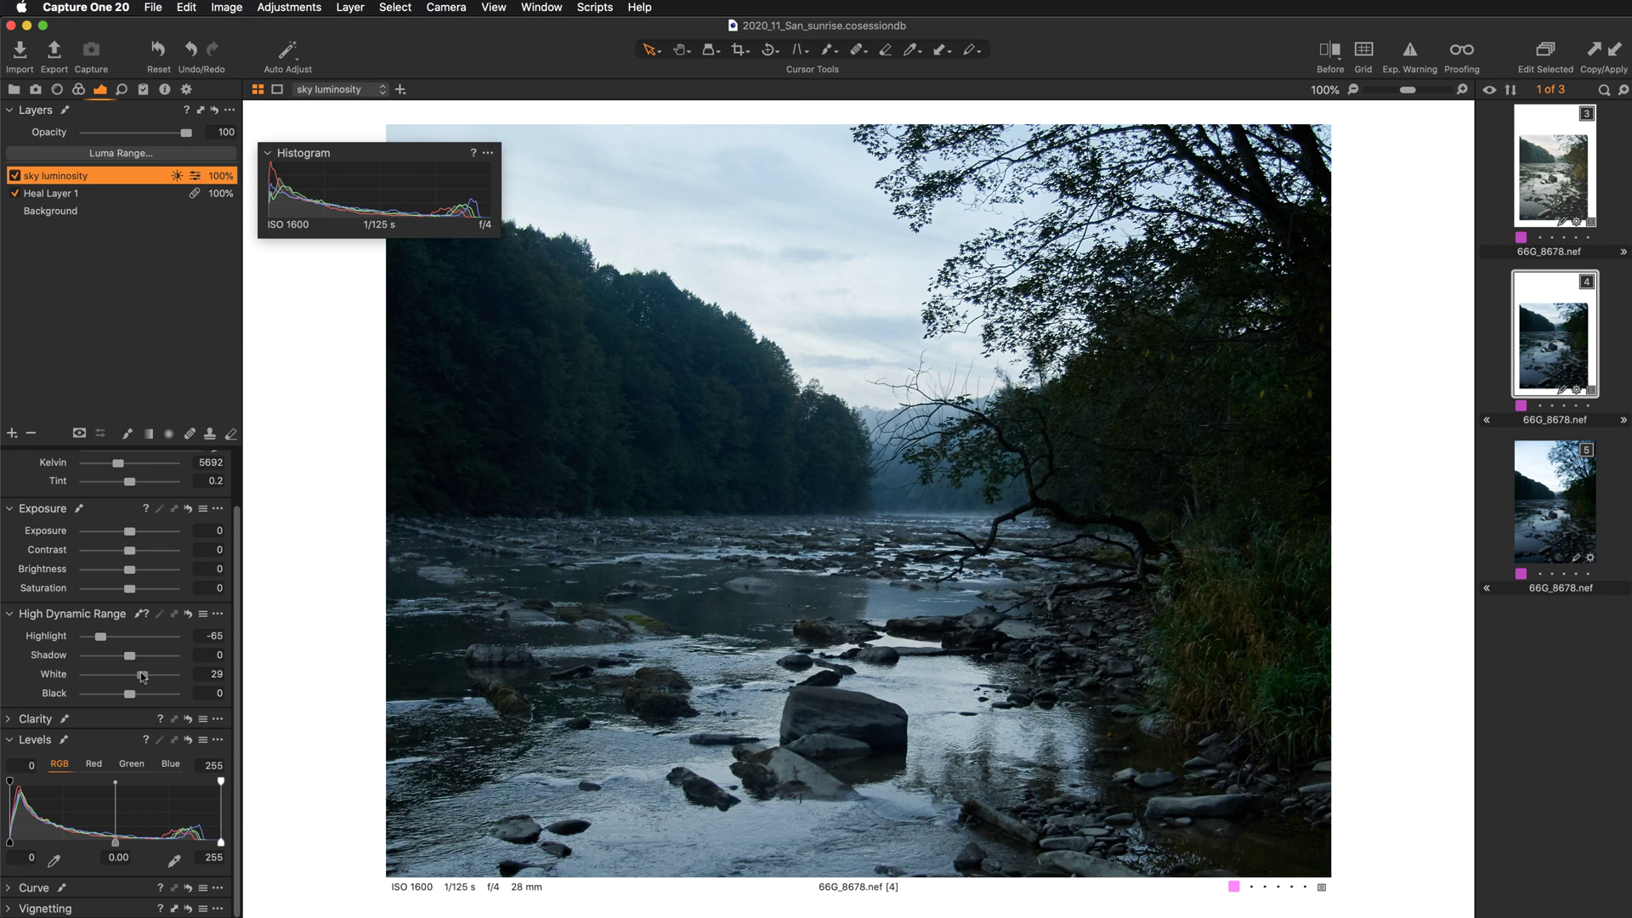
left_click_drag(143, 676, 137, 679)
left_click_drag(137, 679, 139, 677)
key("super+0")
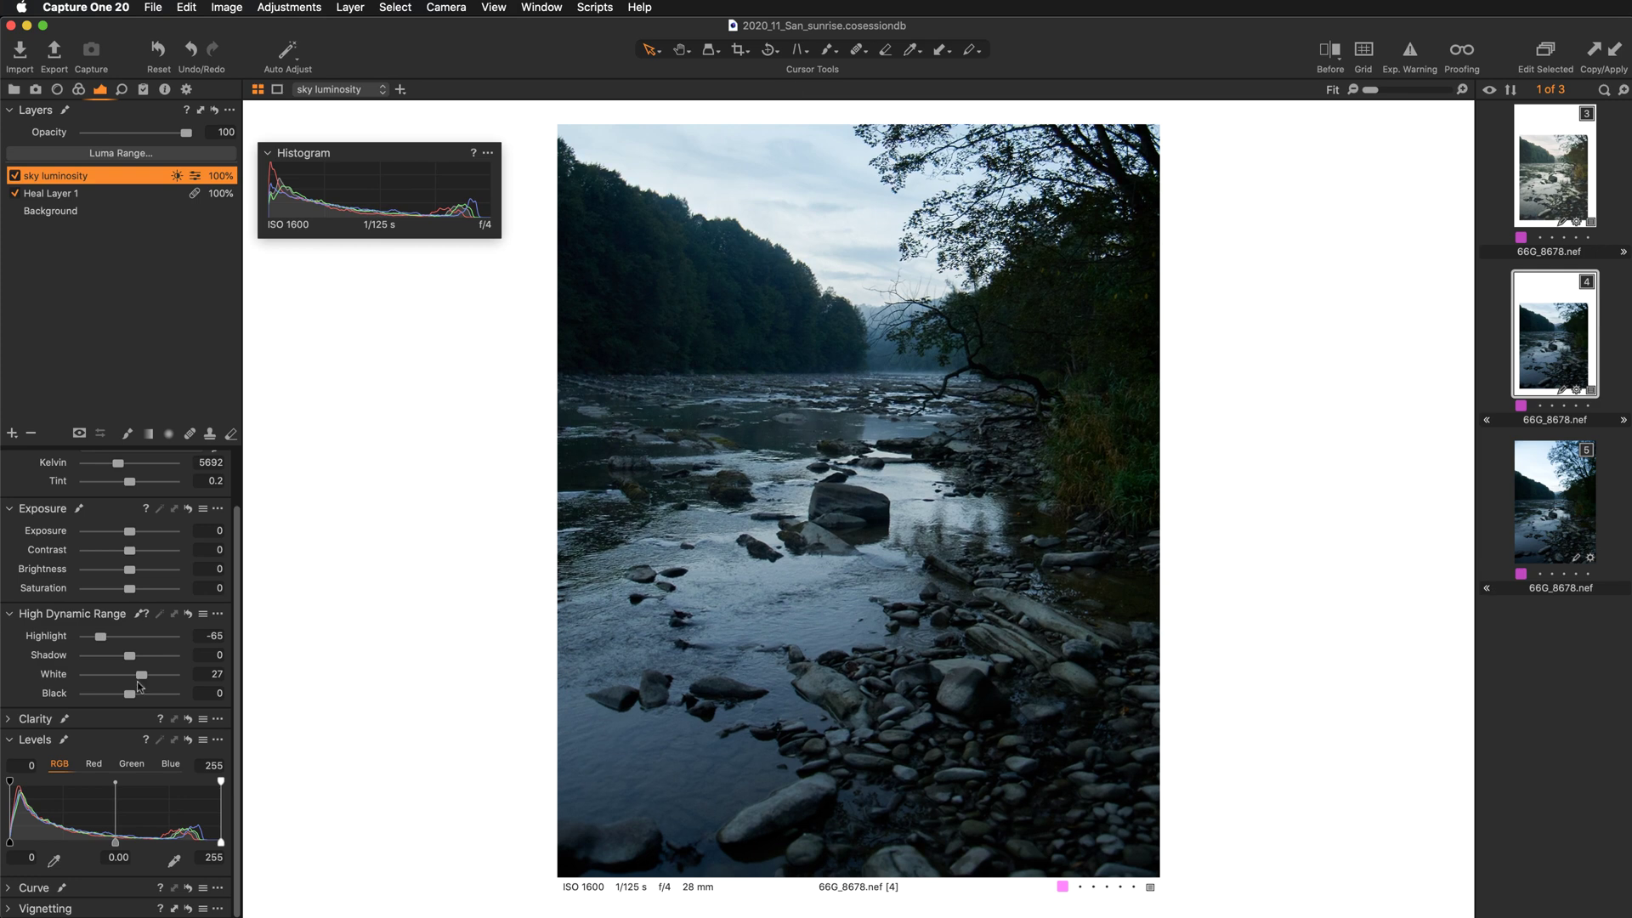
Lower the sky luminosity layer's highlight to -81, comparing the photo without the white adjustment and with the layer switched off and on.
left_click(13, 176)
left_click(14, 176)
left_click_drag(101, 637, 94, 639)
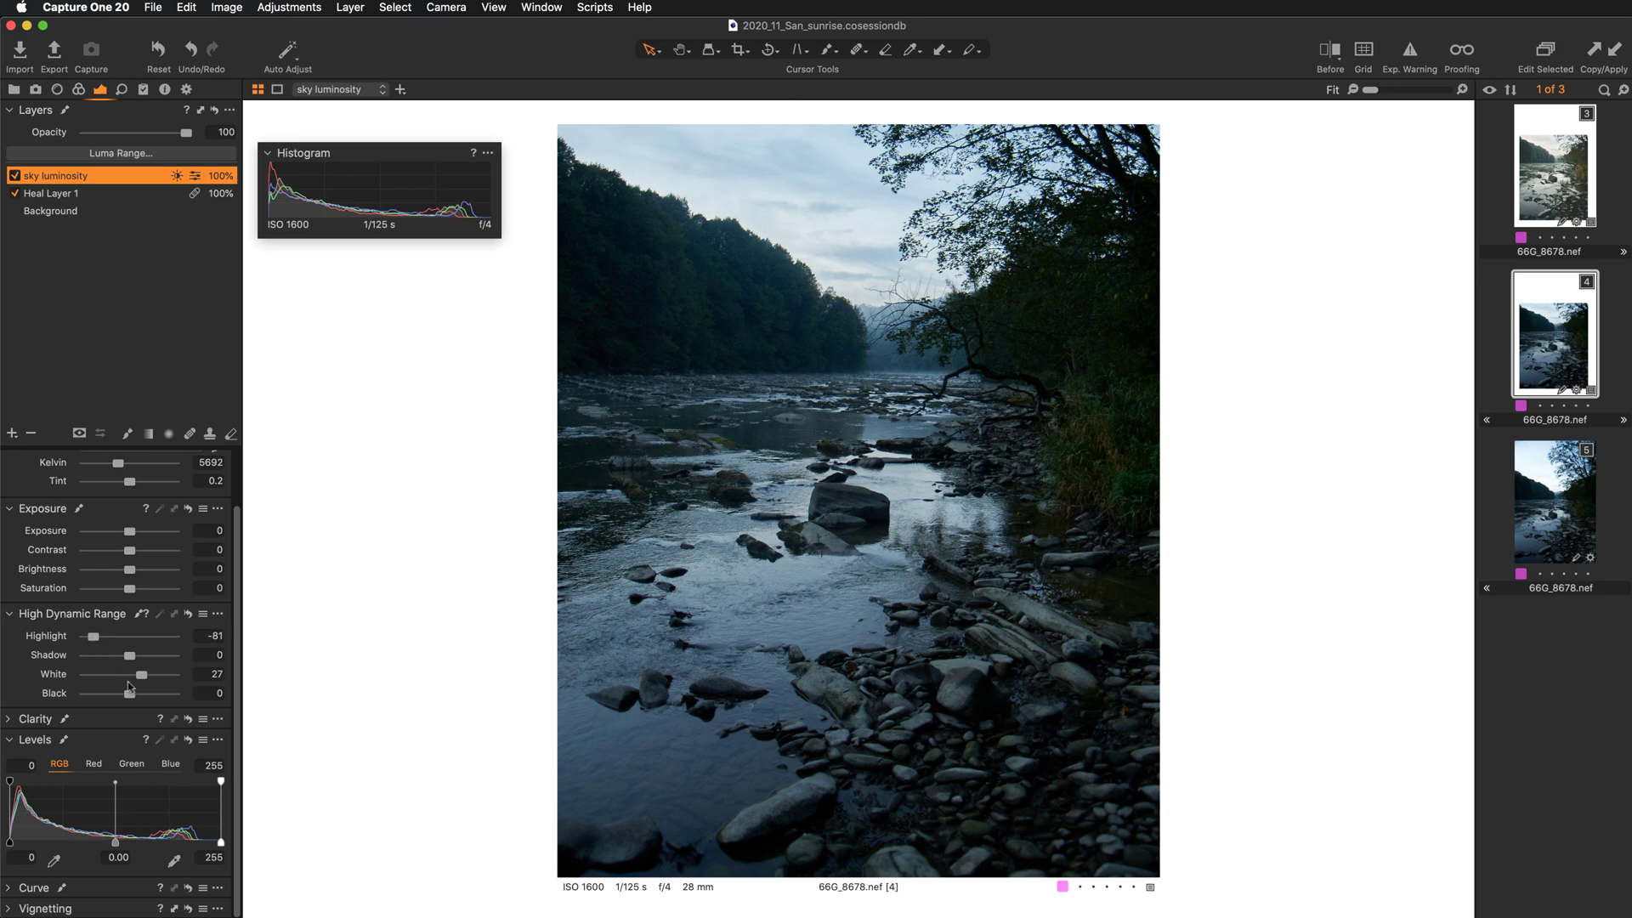
double_click(53, 676)
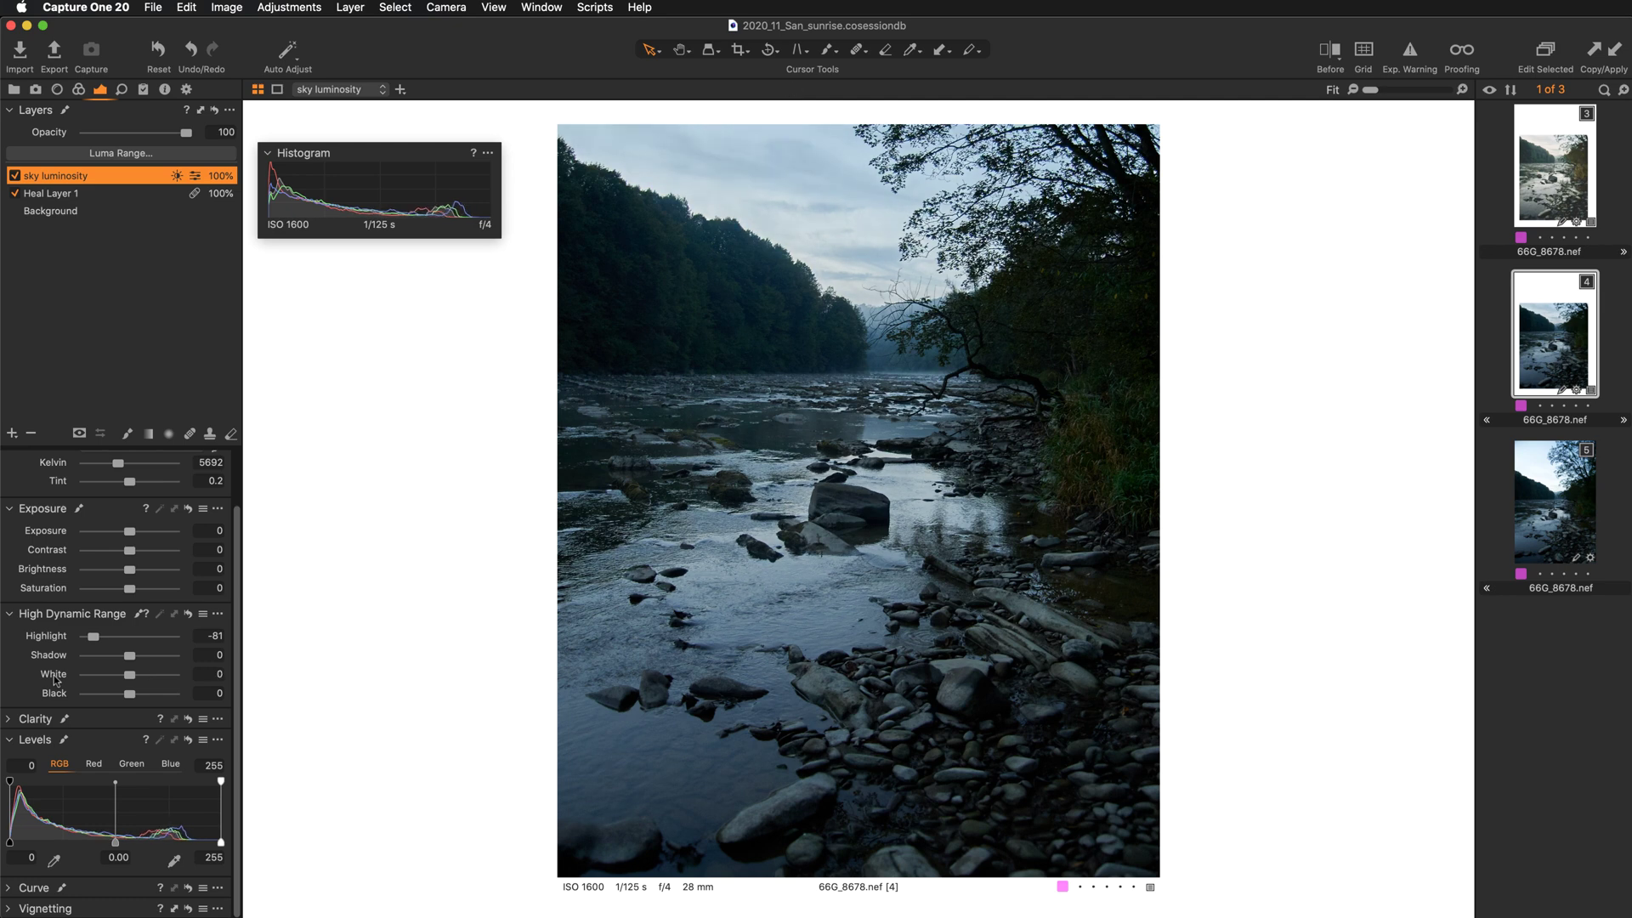
key("super+z")
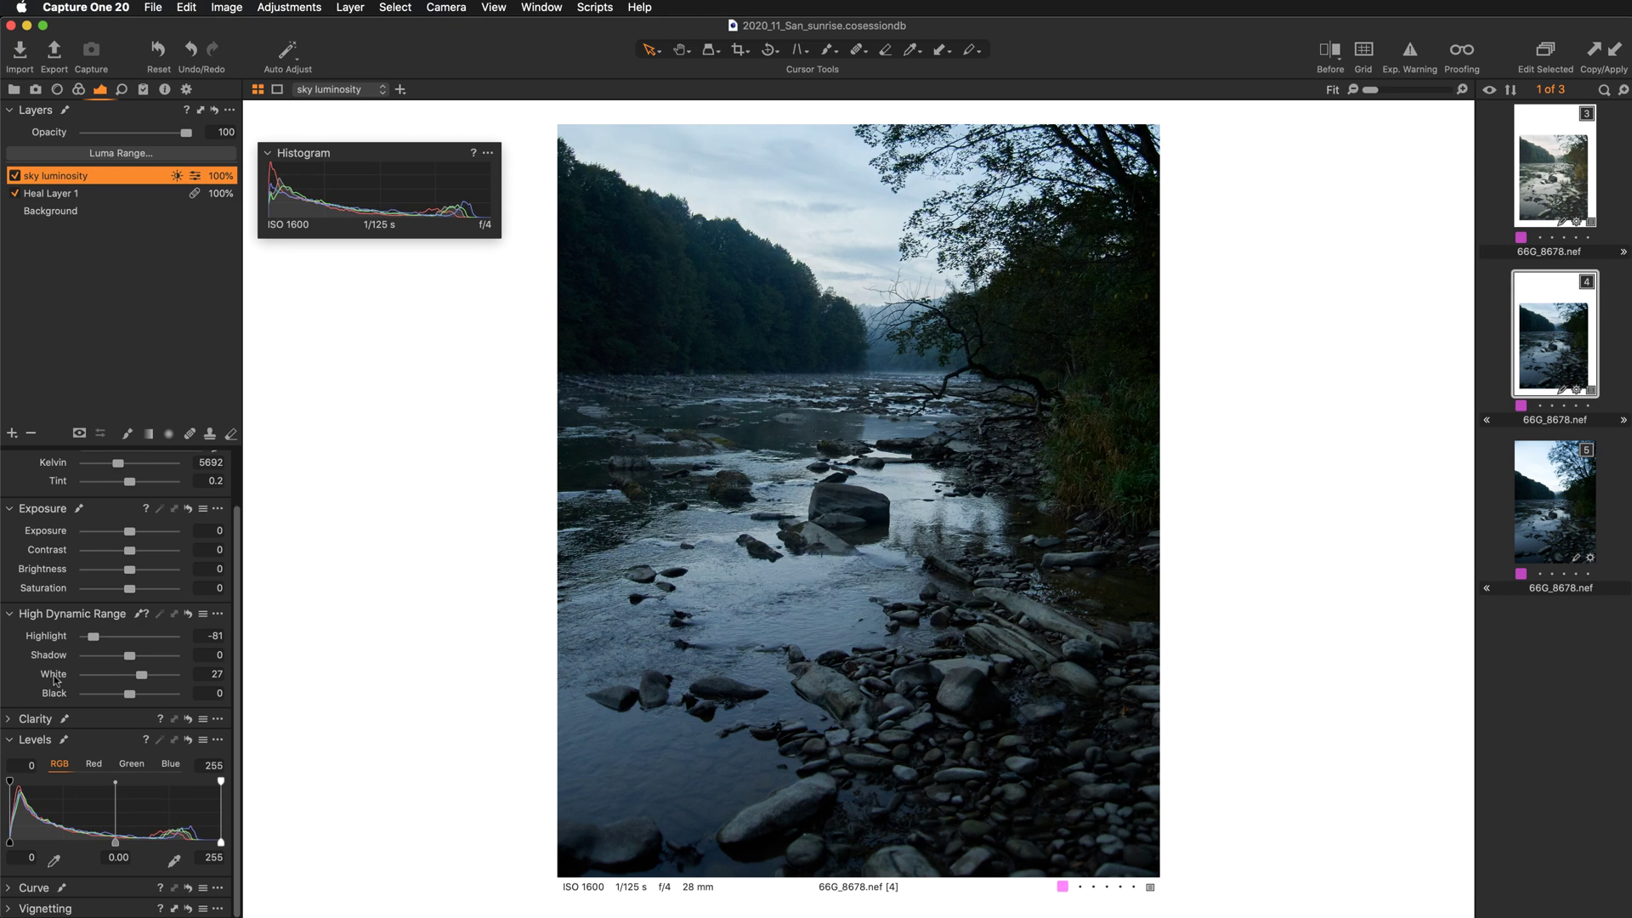
left_click(14, 176)
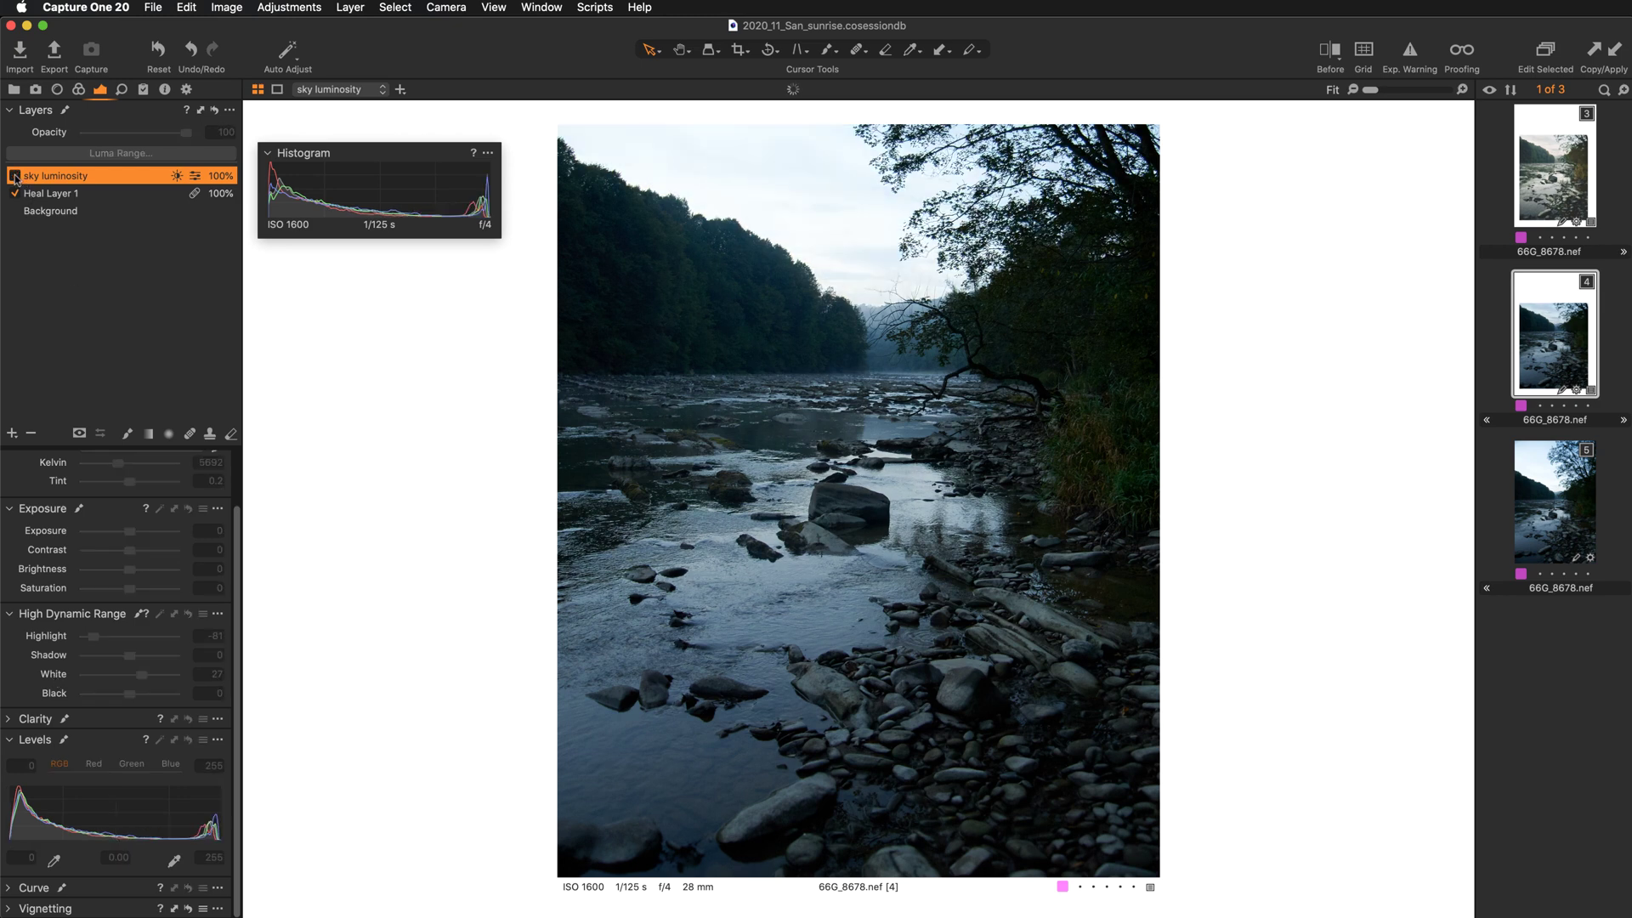
left_click(14, 176)
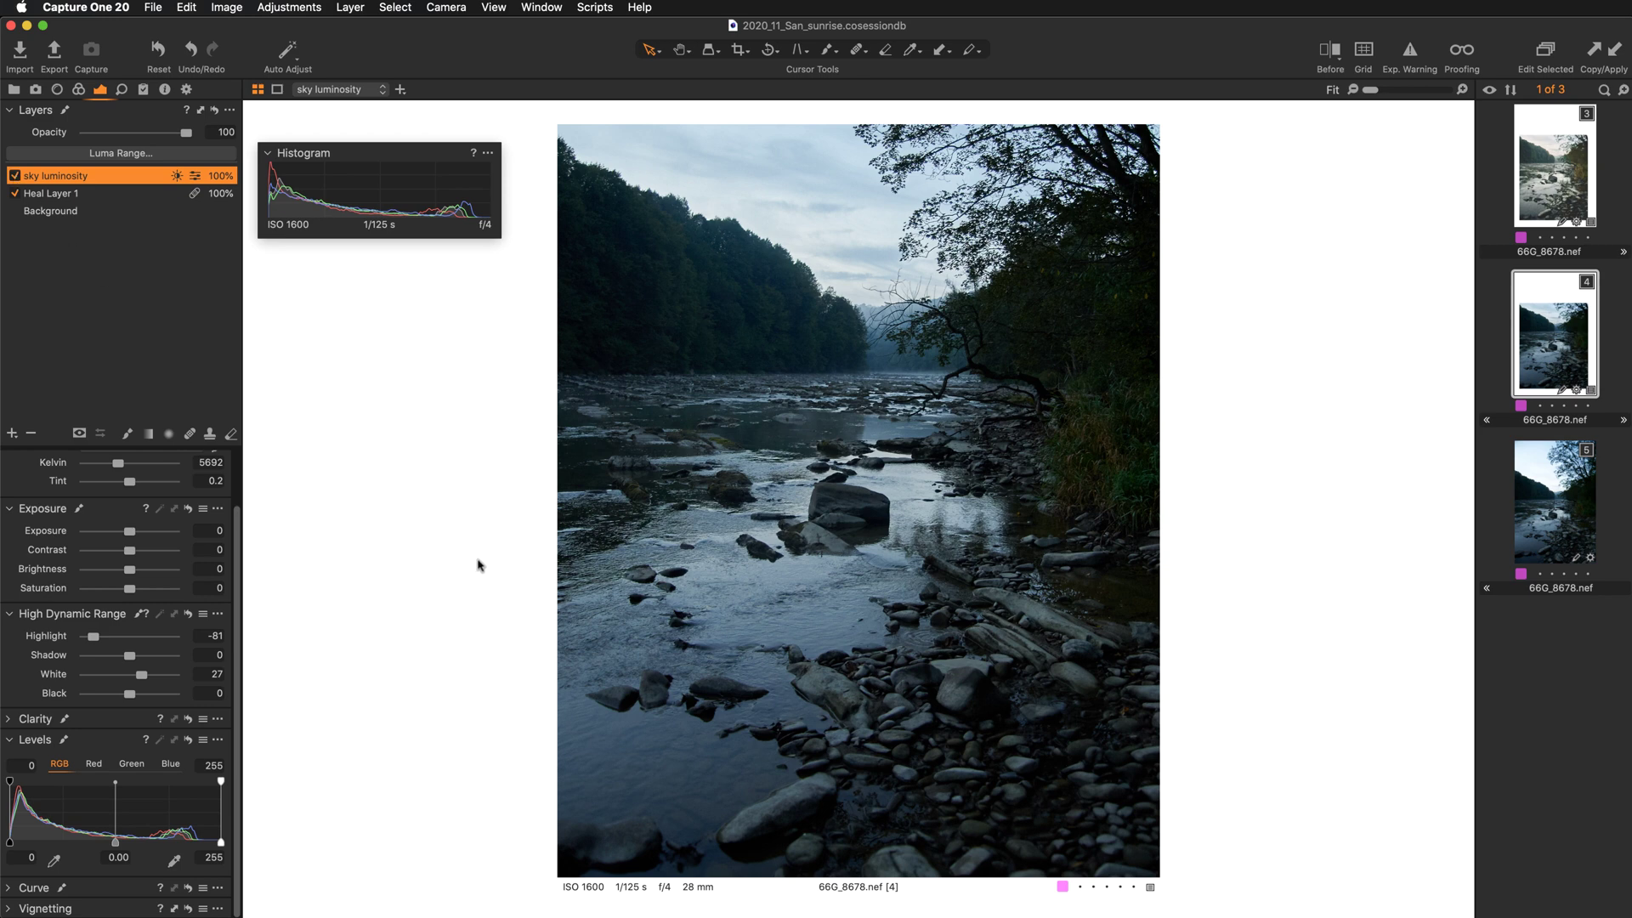
Hide the thumbnail browser and dock the floating histogram above the Layers tool.
key("super+shift+b")
left_click_drag(395, 151, 176, 120)
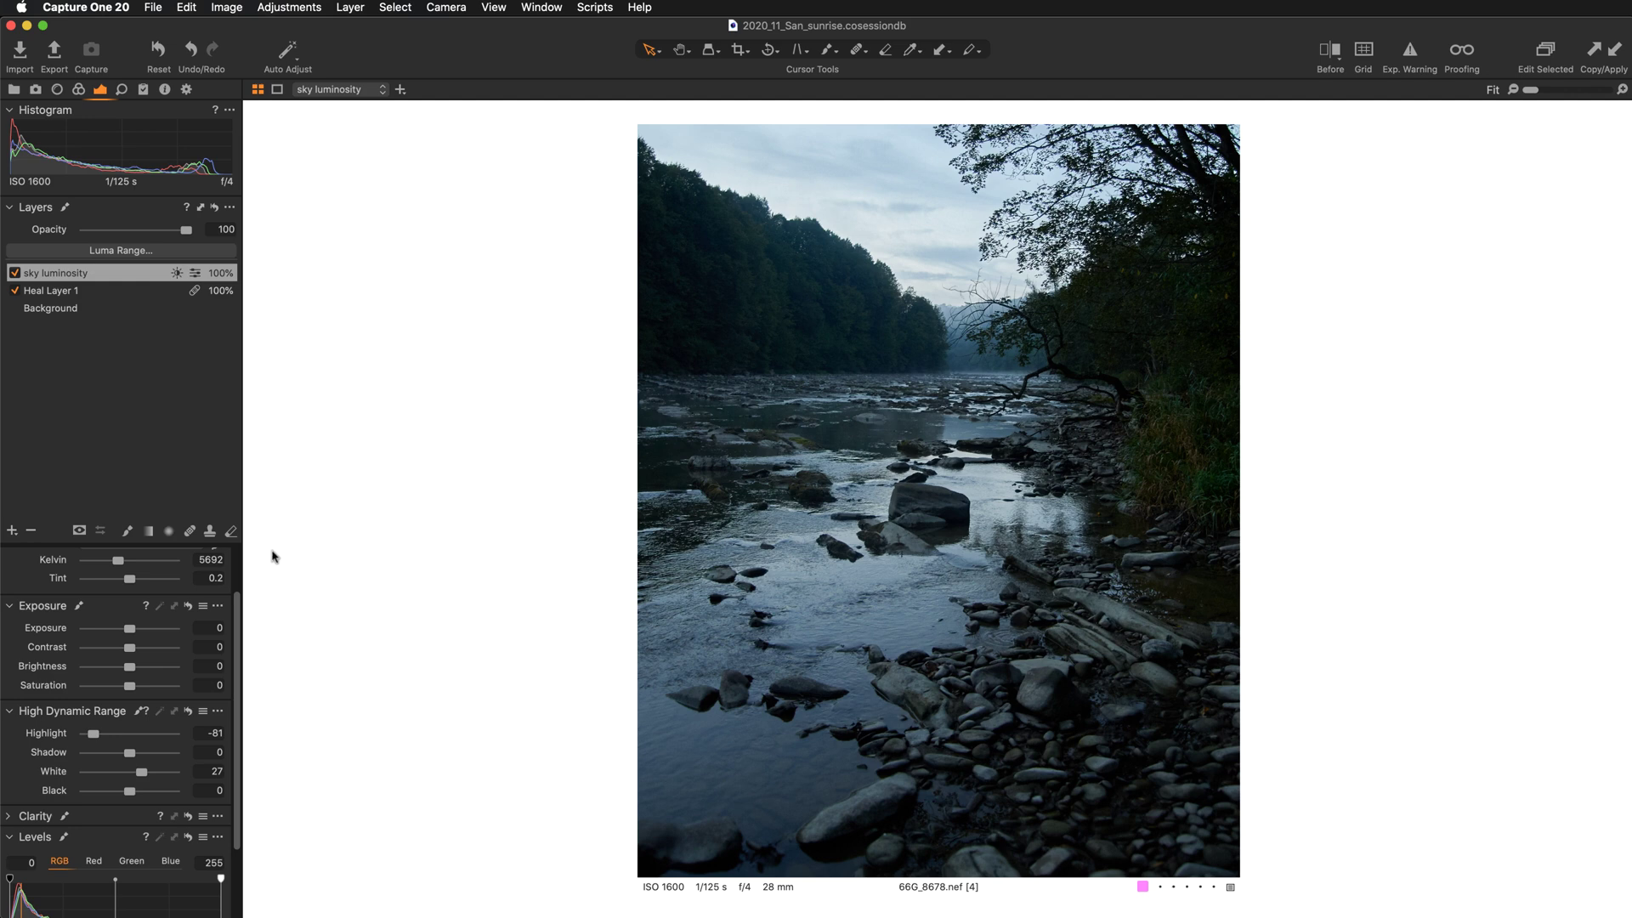
Add a new adjustment layer above sky luminosity and name it "shadows bottom".
left_click(13, 532)
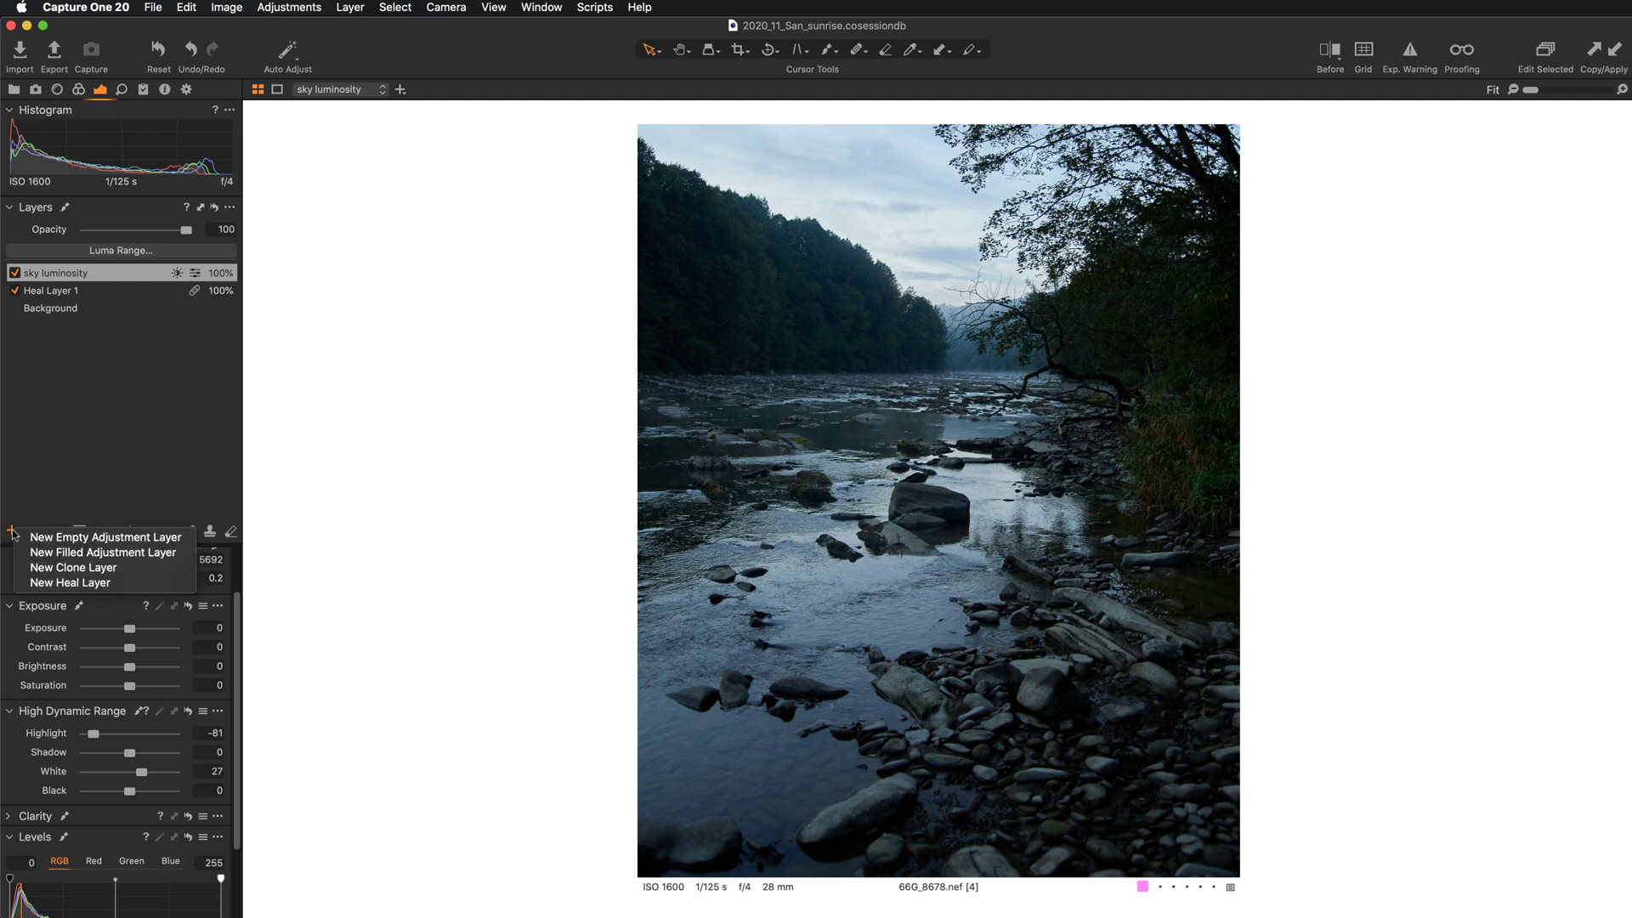
left_click(80, 548)
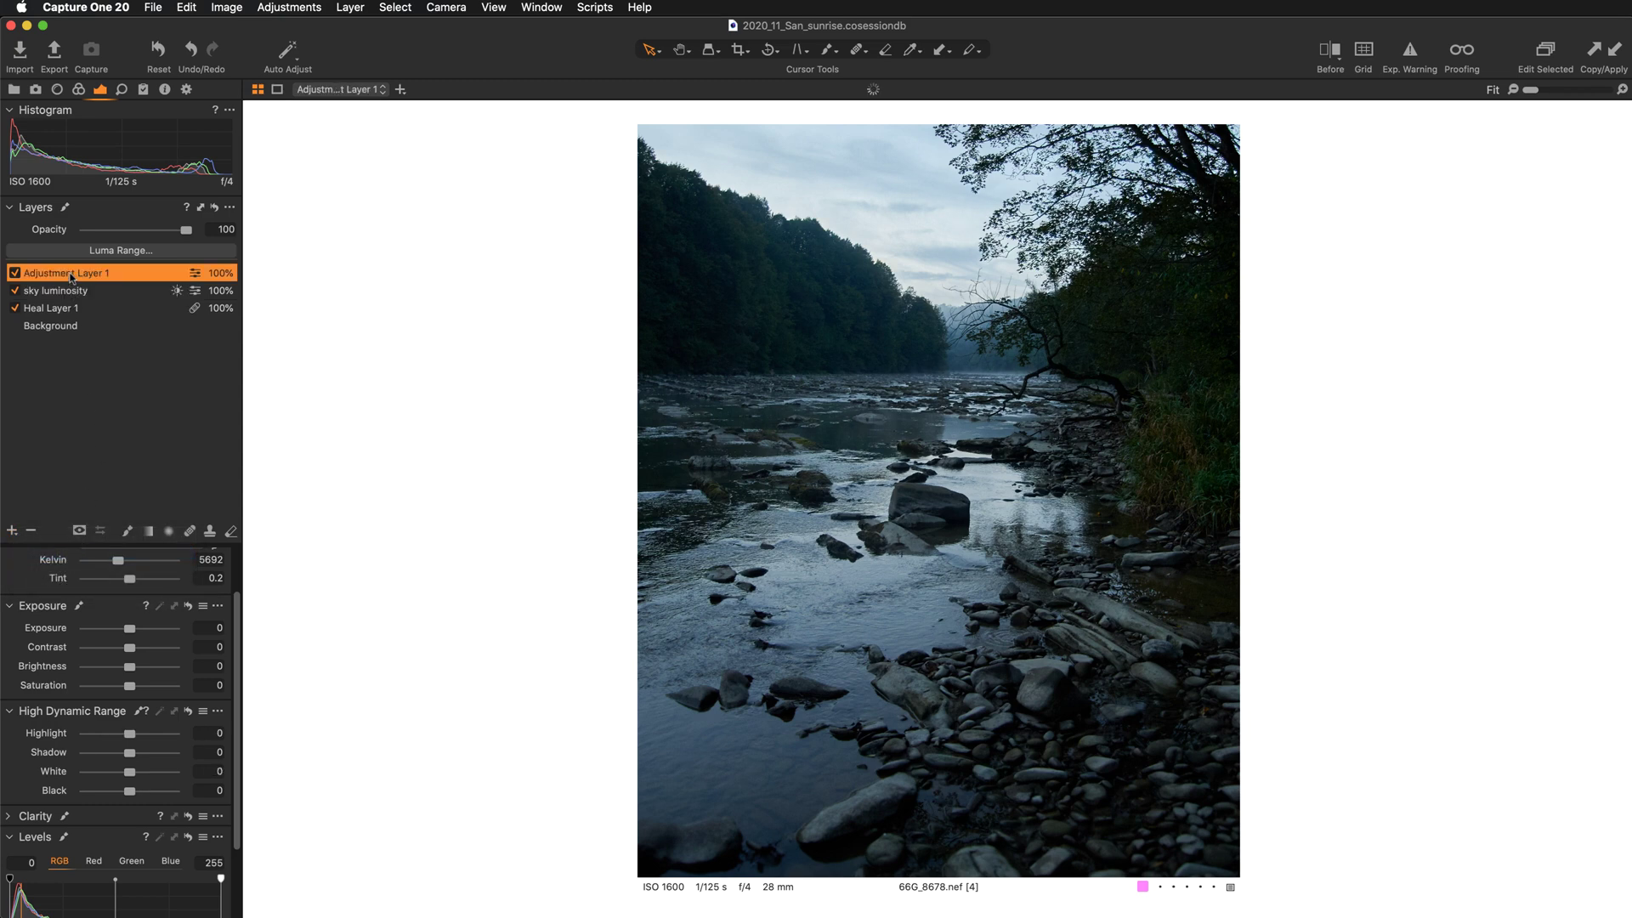
key("BackSpace")
type("shadows bottom")
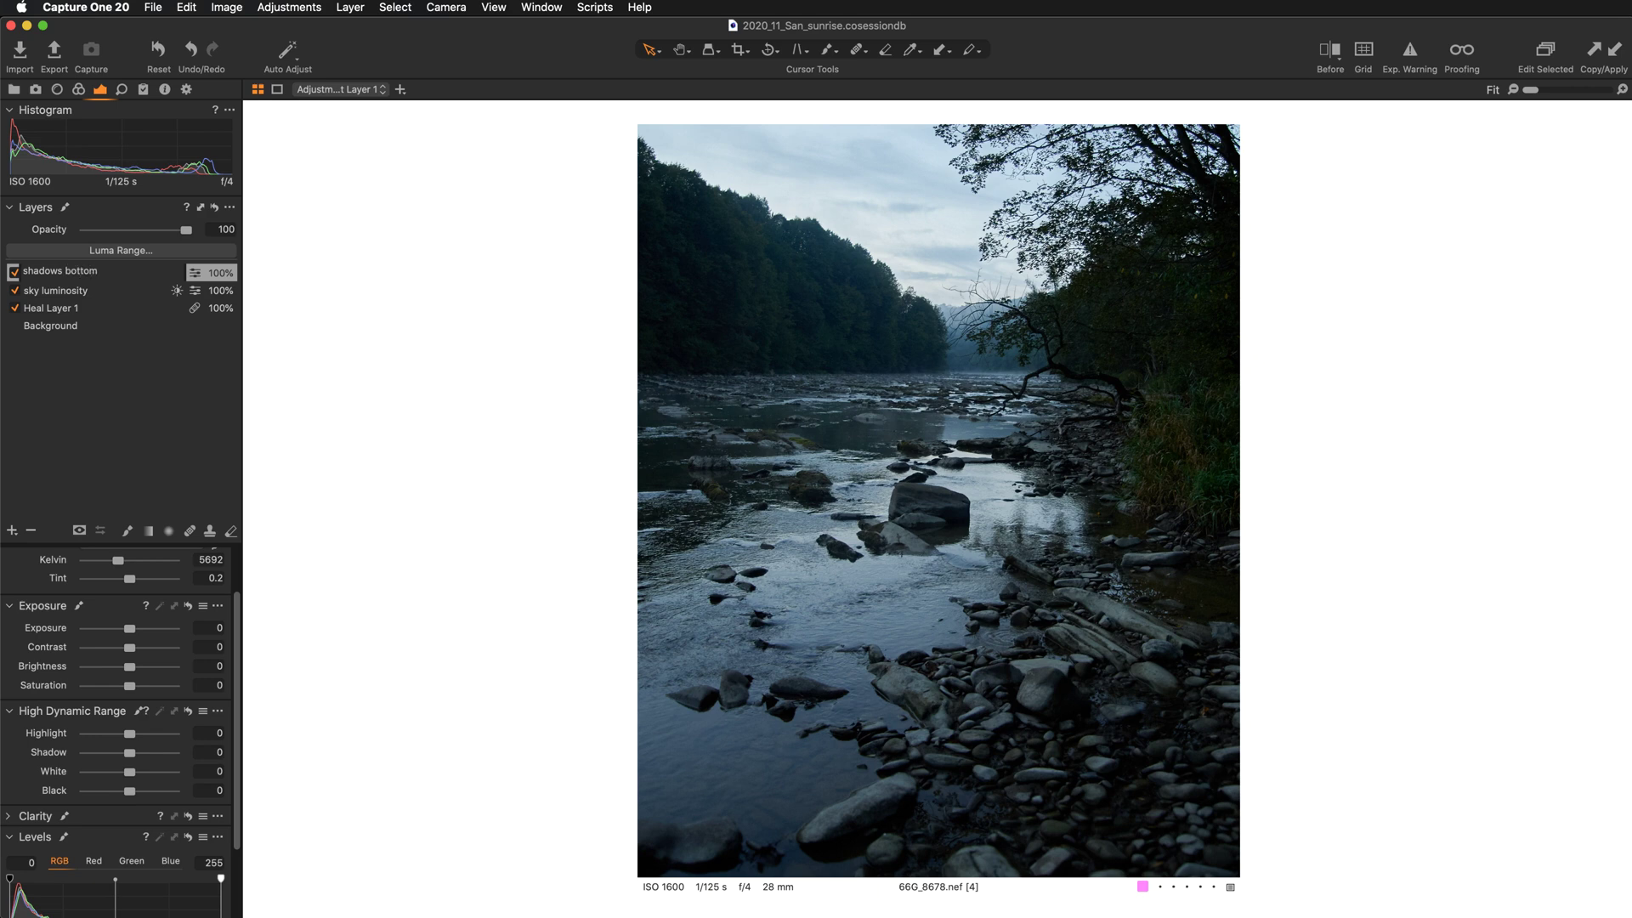
key("Return")
Draw a linear gradient mask over the river and stones on the shadows bottom layer, tilt and reposition it with a softer upper edge, and hide the mask.
left_click(149, 531)
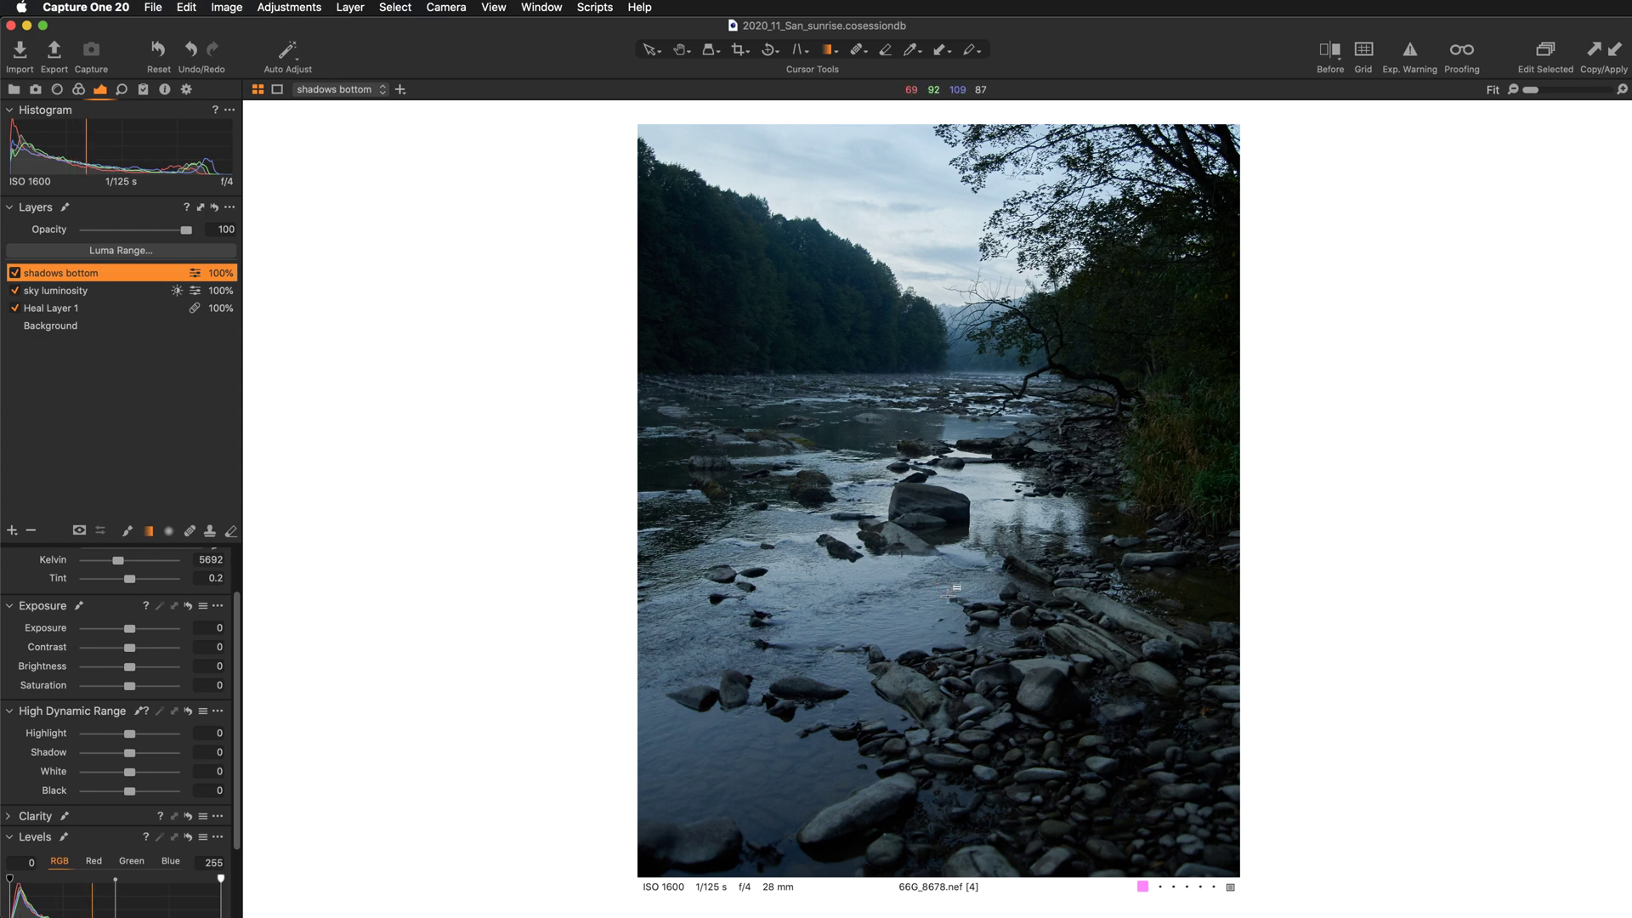
left_click_drag(975, 643, 899, 164)
left_click_drag(972, 510, 954, 449)
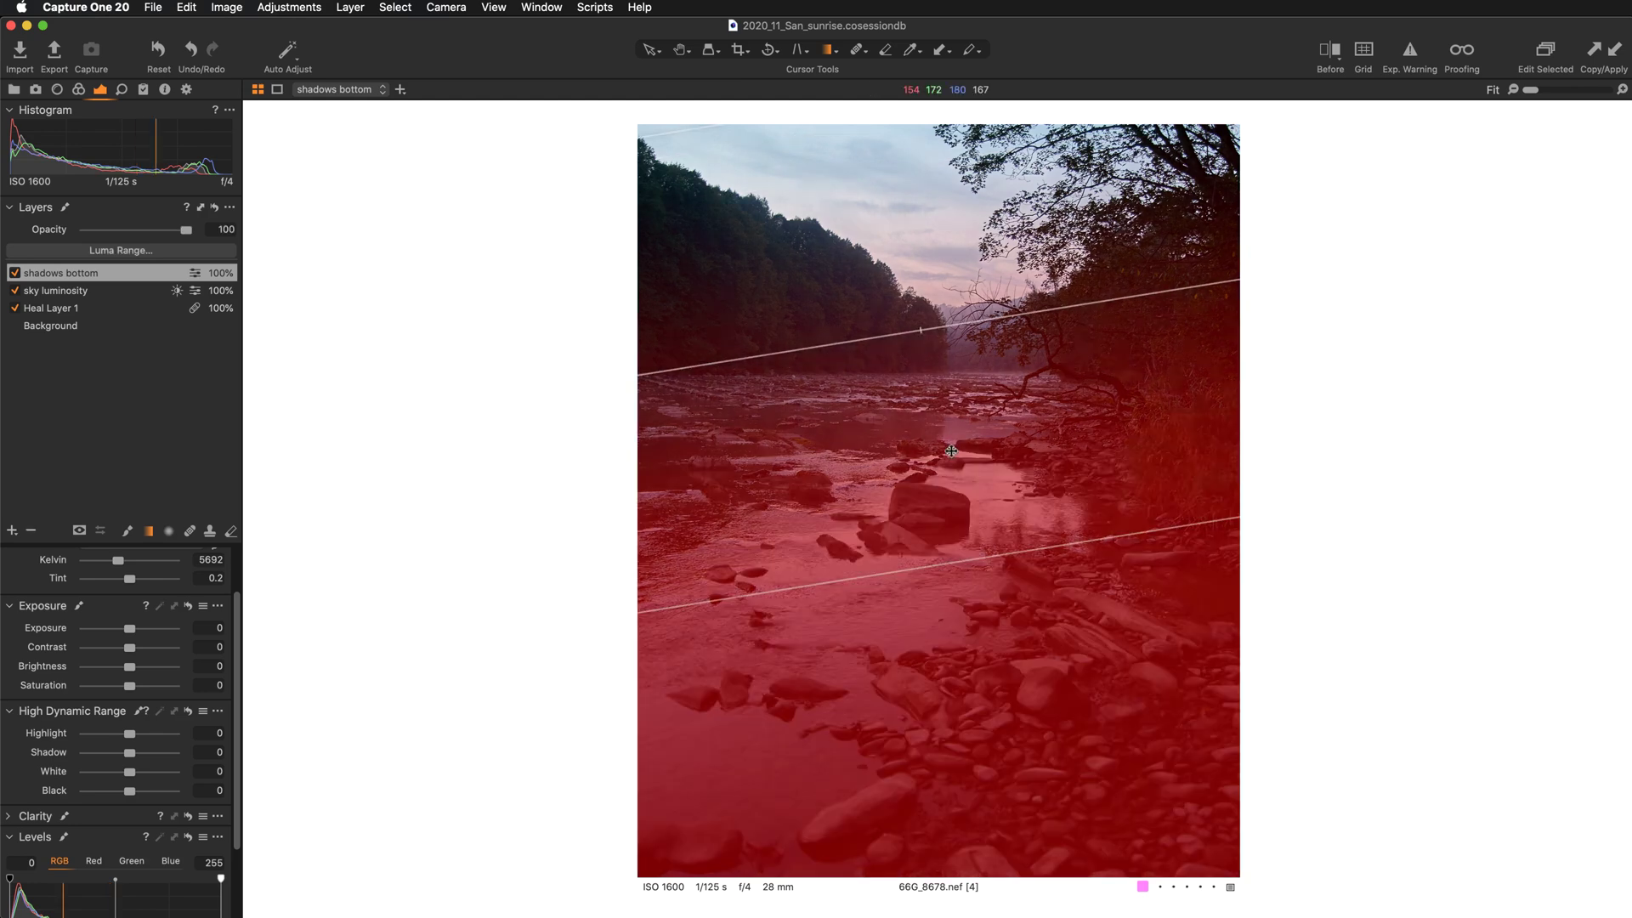
left_click_drag(733, 360, 742, 375)
left_click_drag(903, 430, 896, 470)
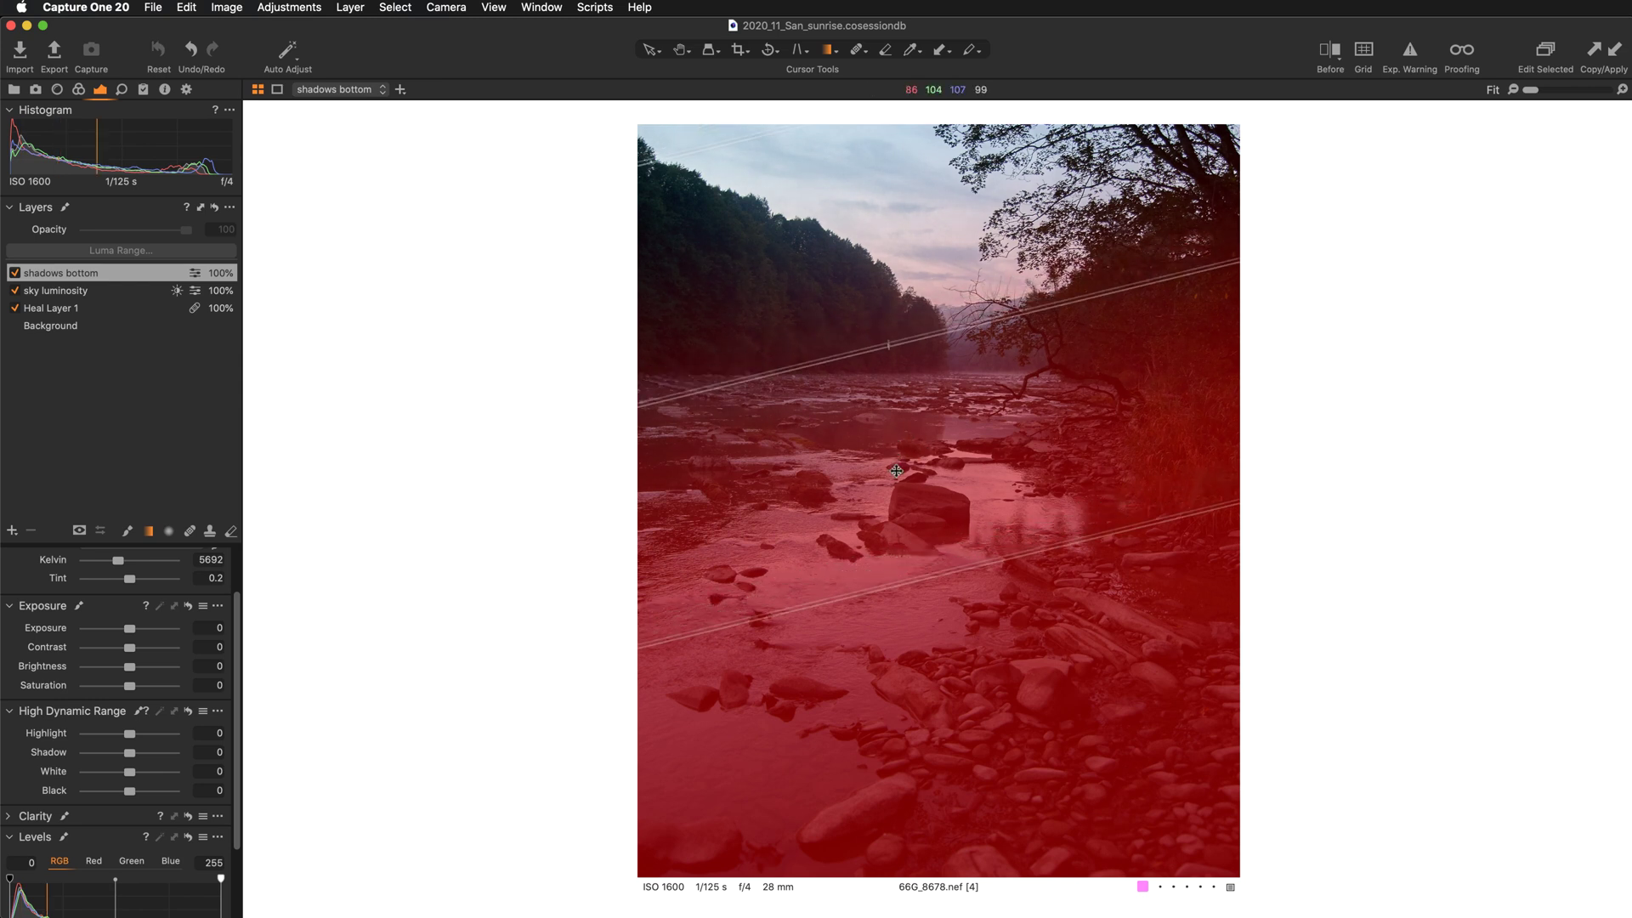
left_click_drag(713, 153, 727, 205)
left_click_drag(932, 460, 918, 446)
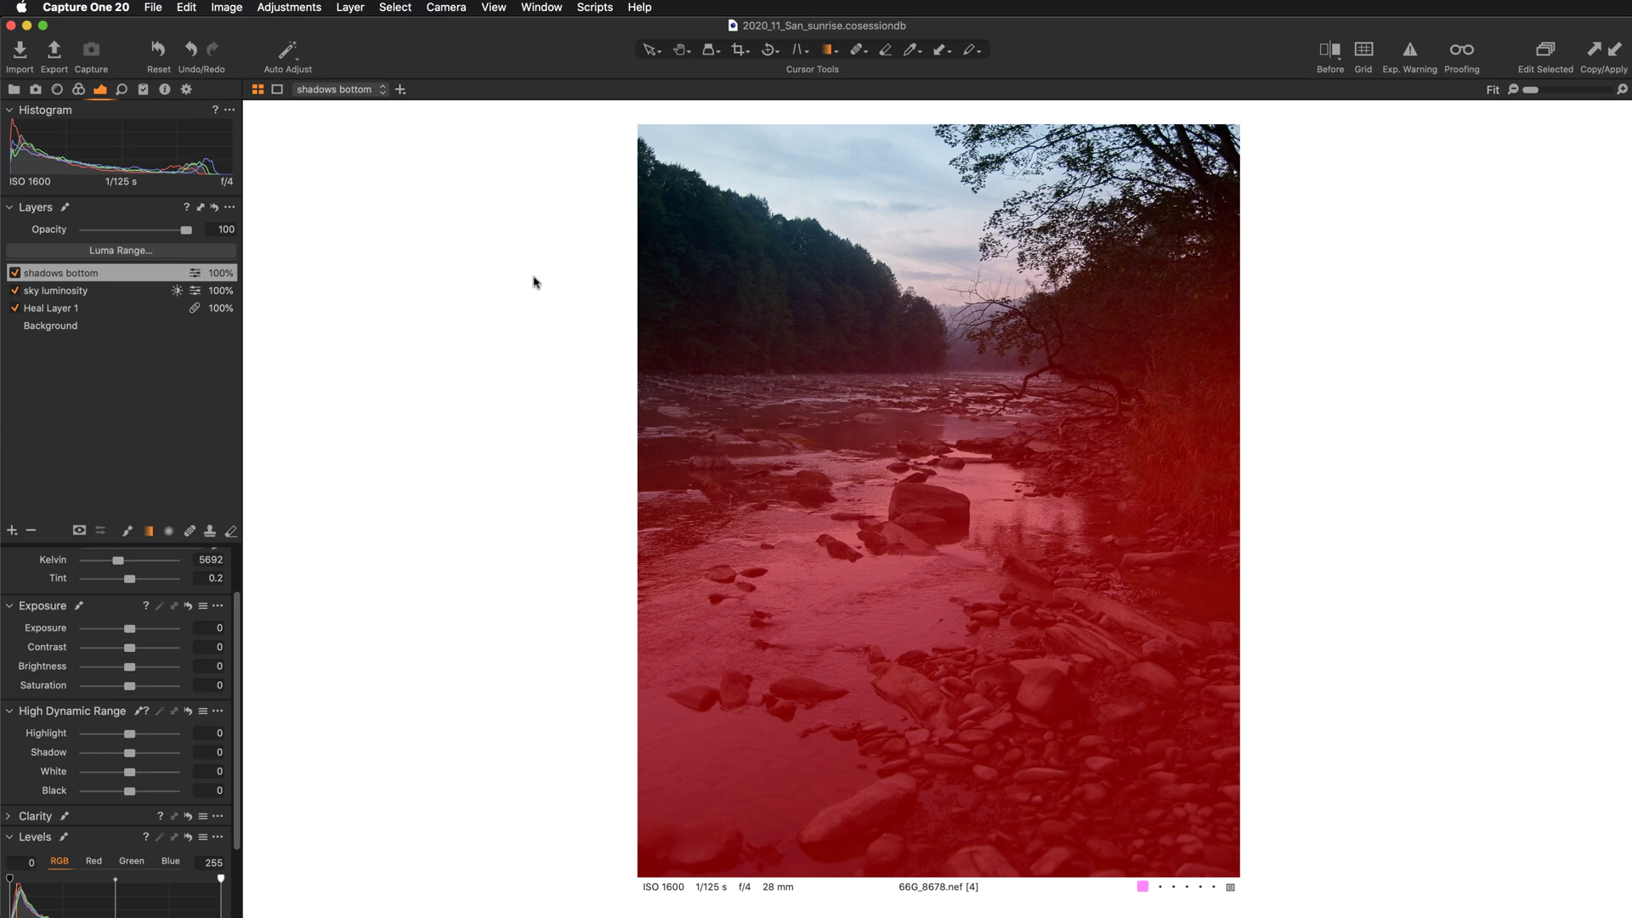
key("m")
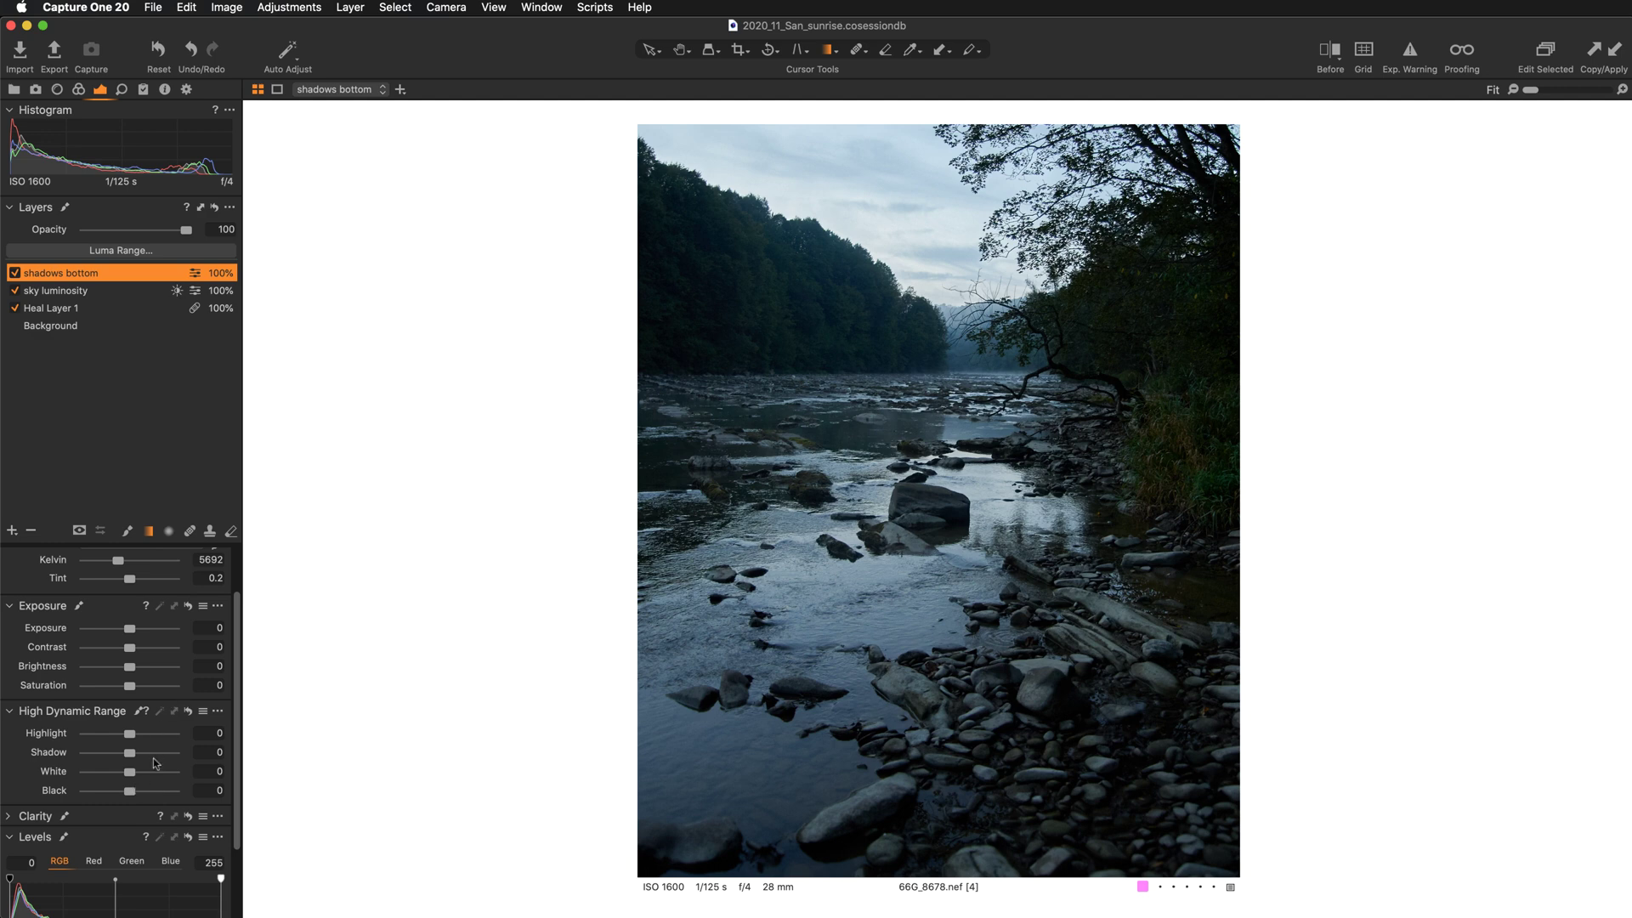
Try a shadow value of 100 on the shadows bottom layer, settle on 29 and compare it with the reset value.
left_click_drag(129, 754, 177, 756)
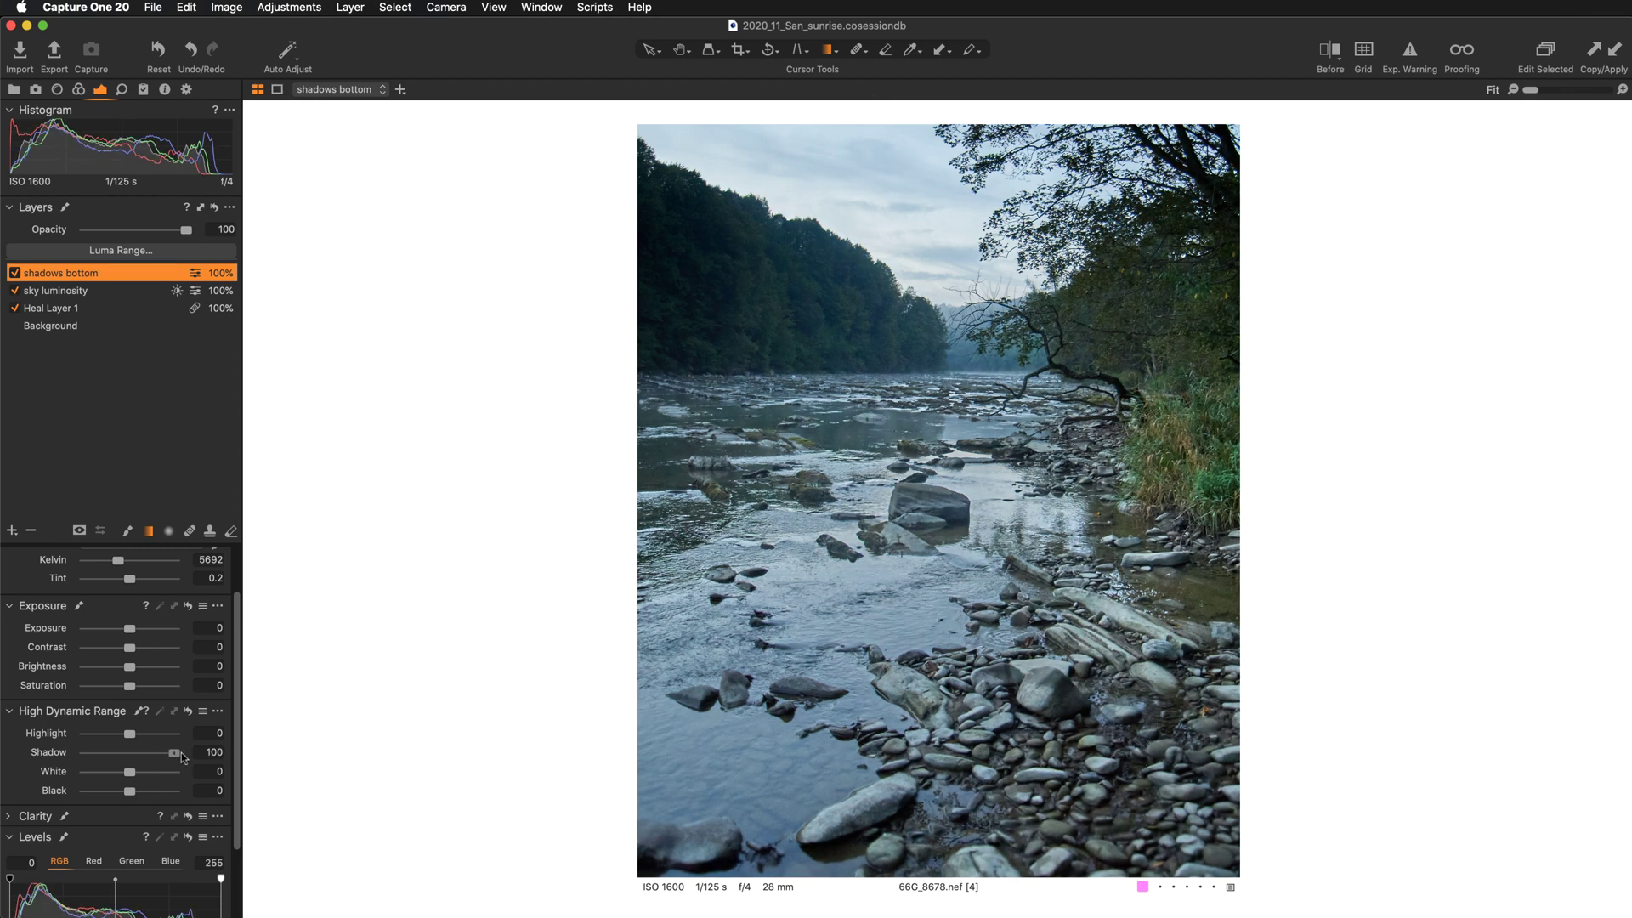
left_click_drag(176, 753, 142, 758)
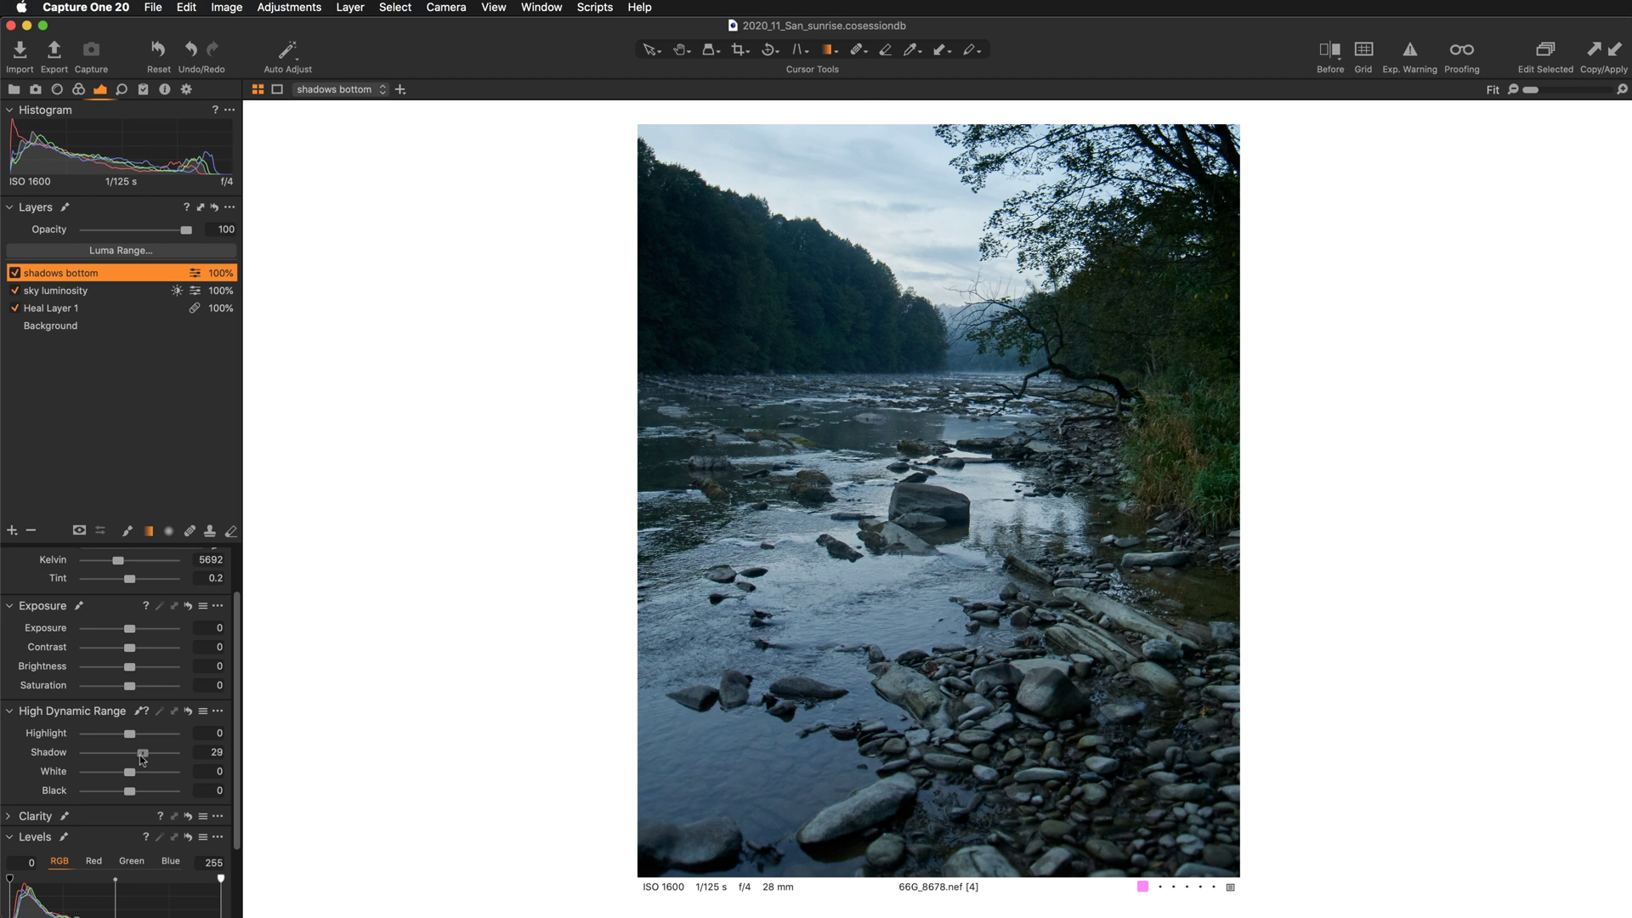
double_click(41, 758)
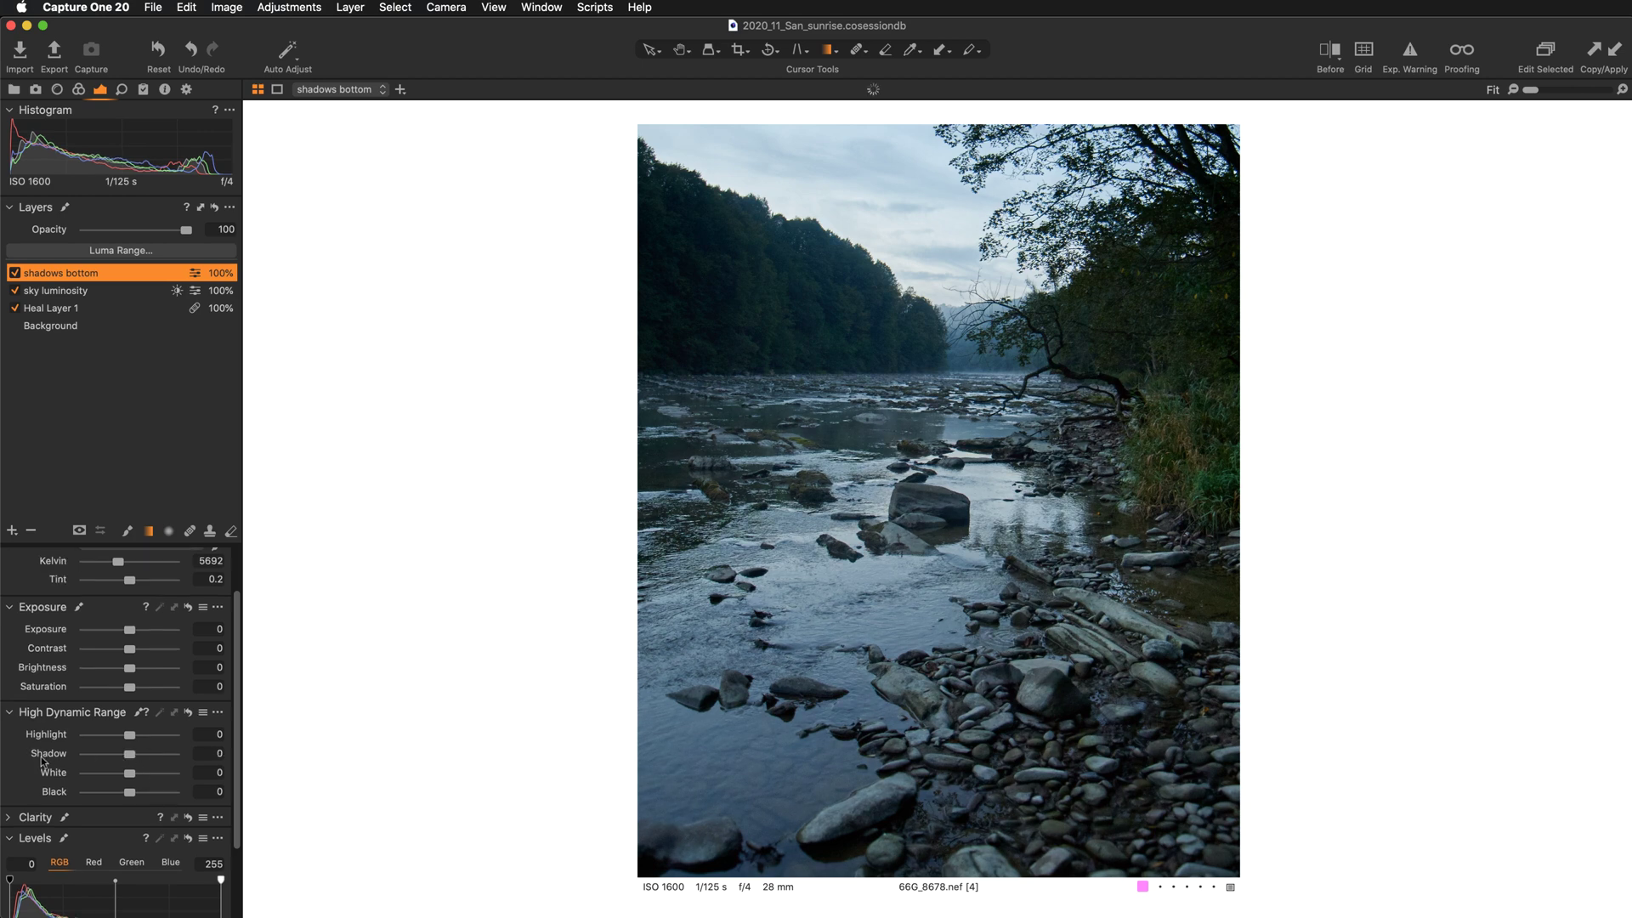
key("super+z")
Set the clarity method to Punch and the clarity to 13 on the shadows bottom layer.
scroll(53, 756, "down", 3)
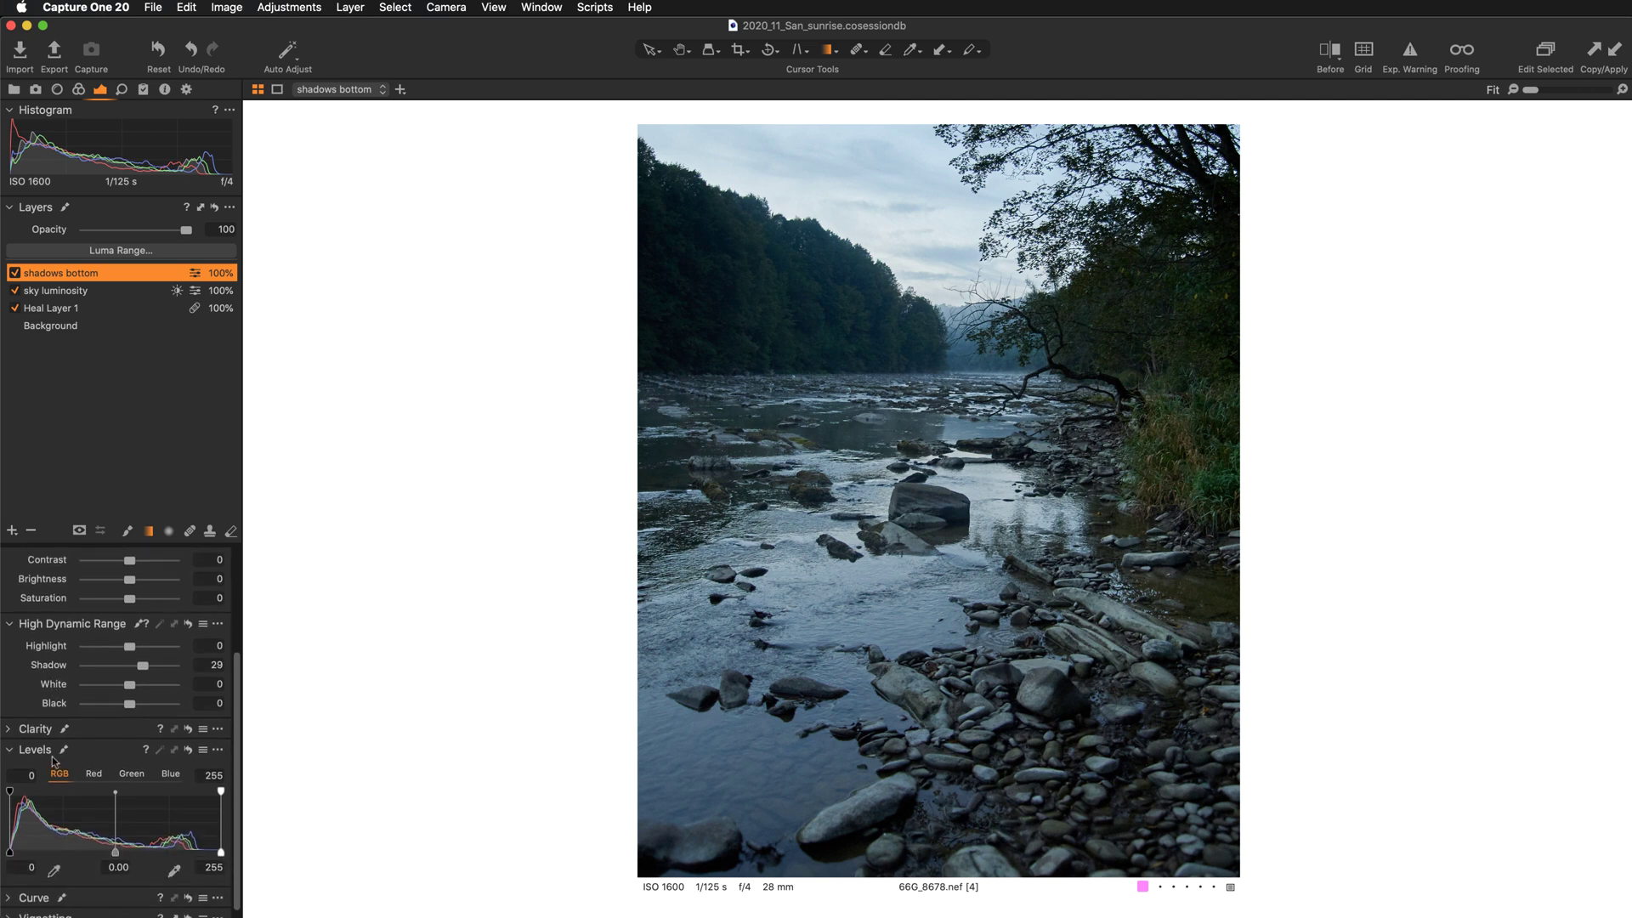
left_click(7, 719)
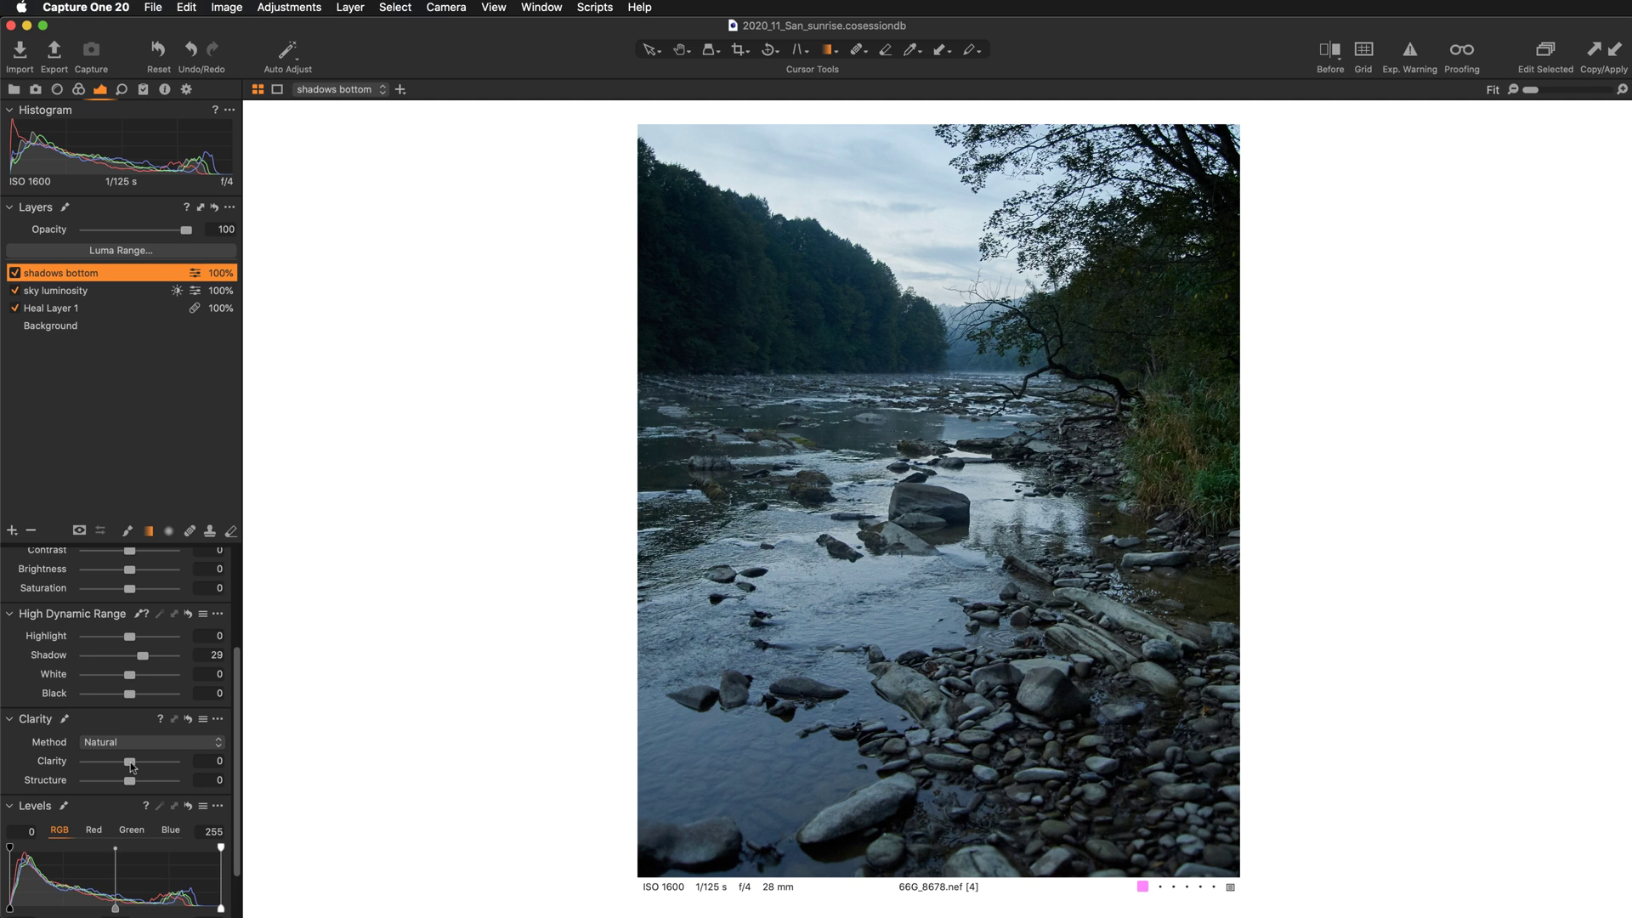
left_click(146, 741)
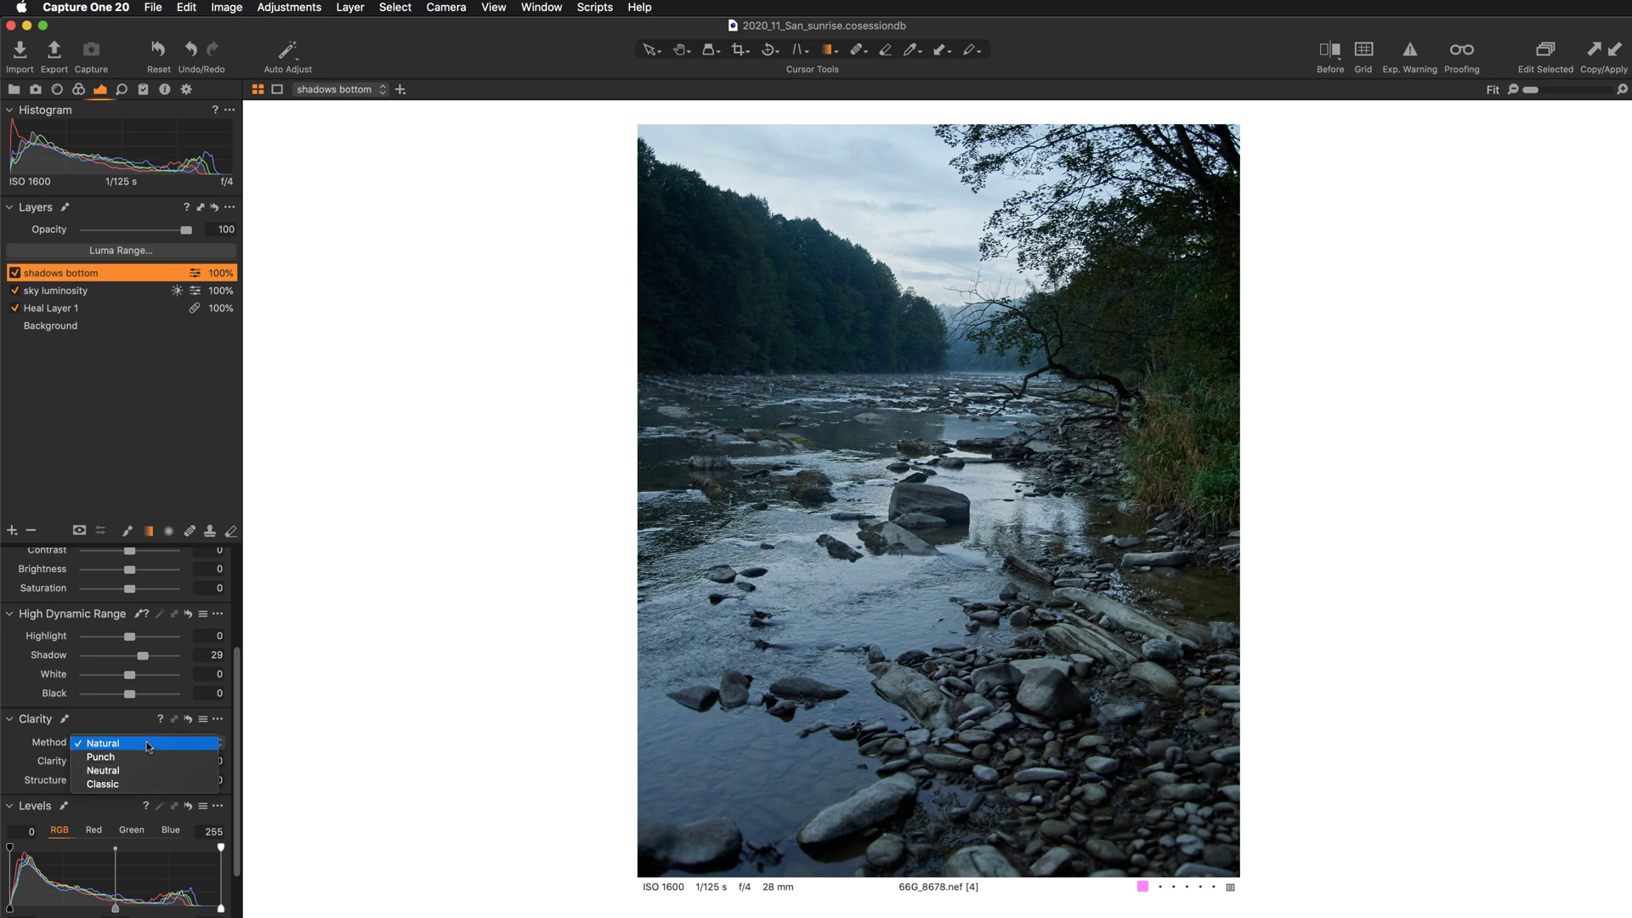
left_click(145, 755)
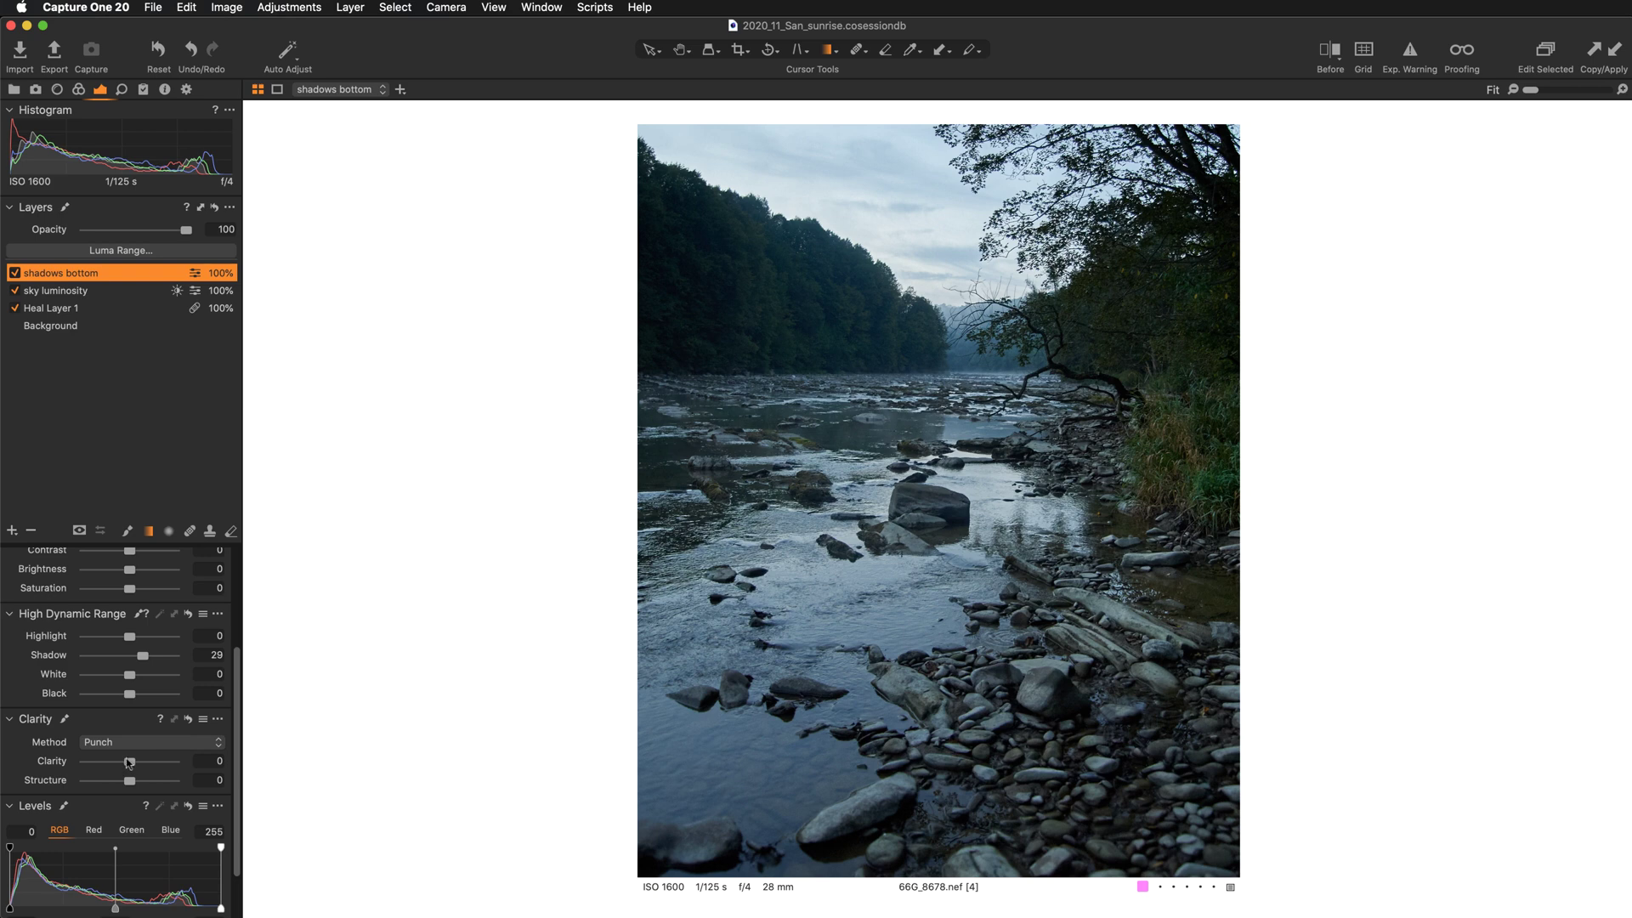
left_click_drag(128, 762, 140, 768)
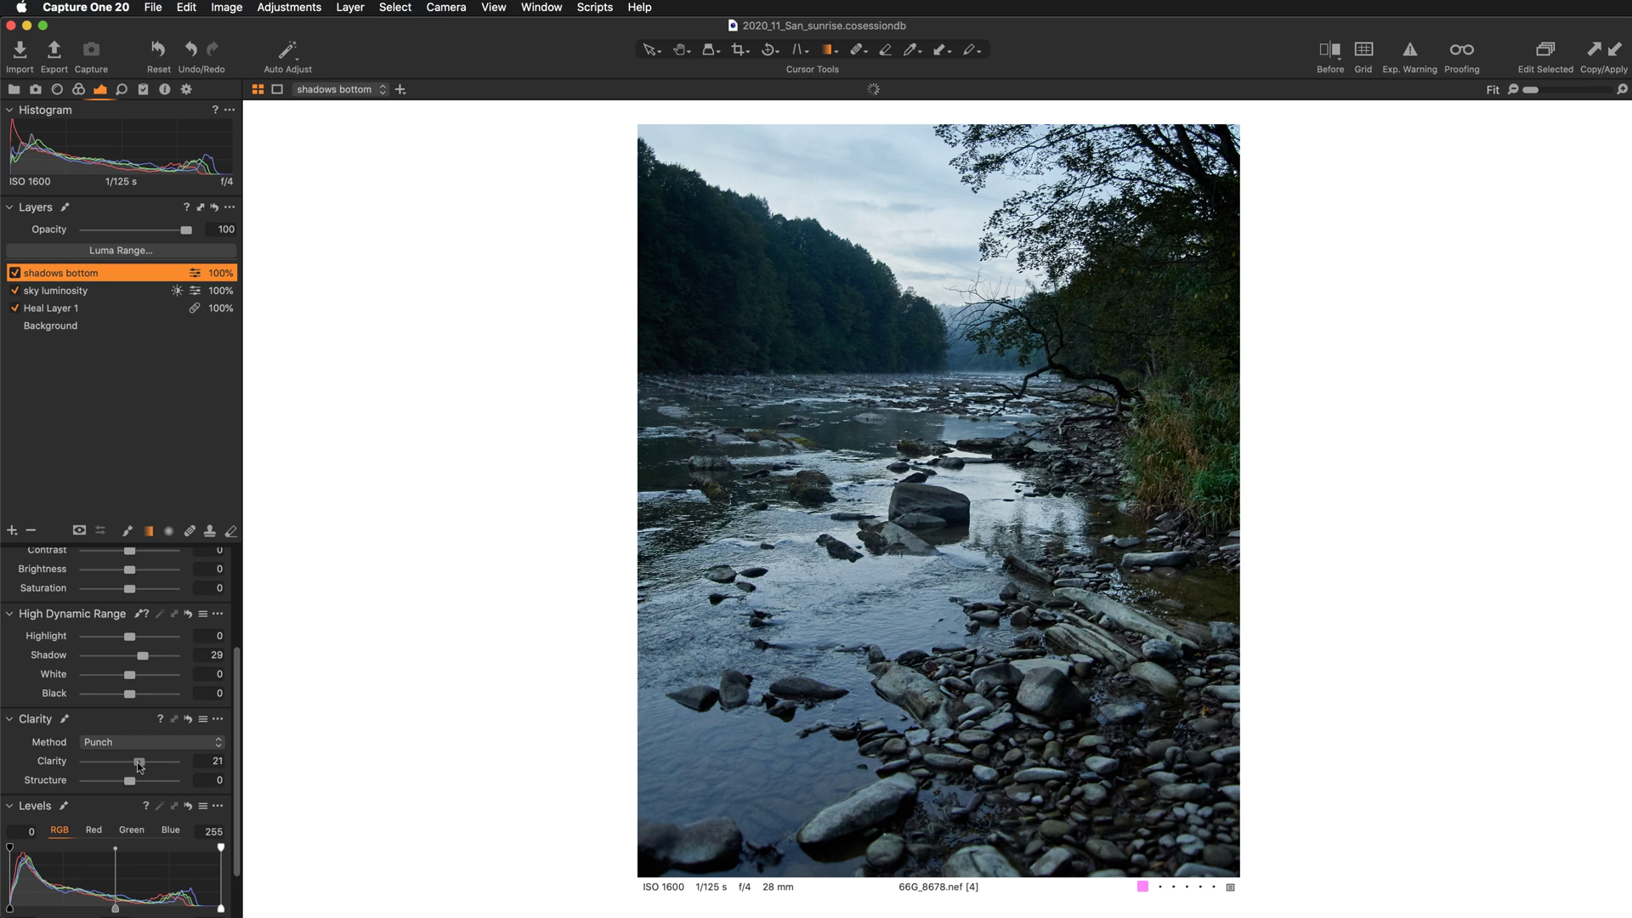
left_click_drag(140, 766, 135, 767)
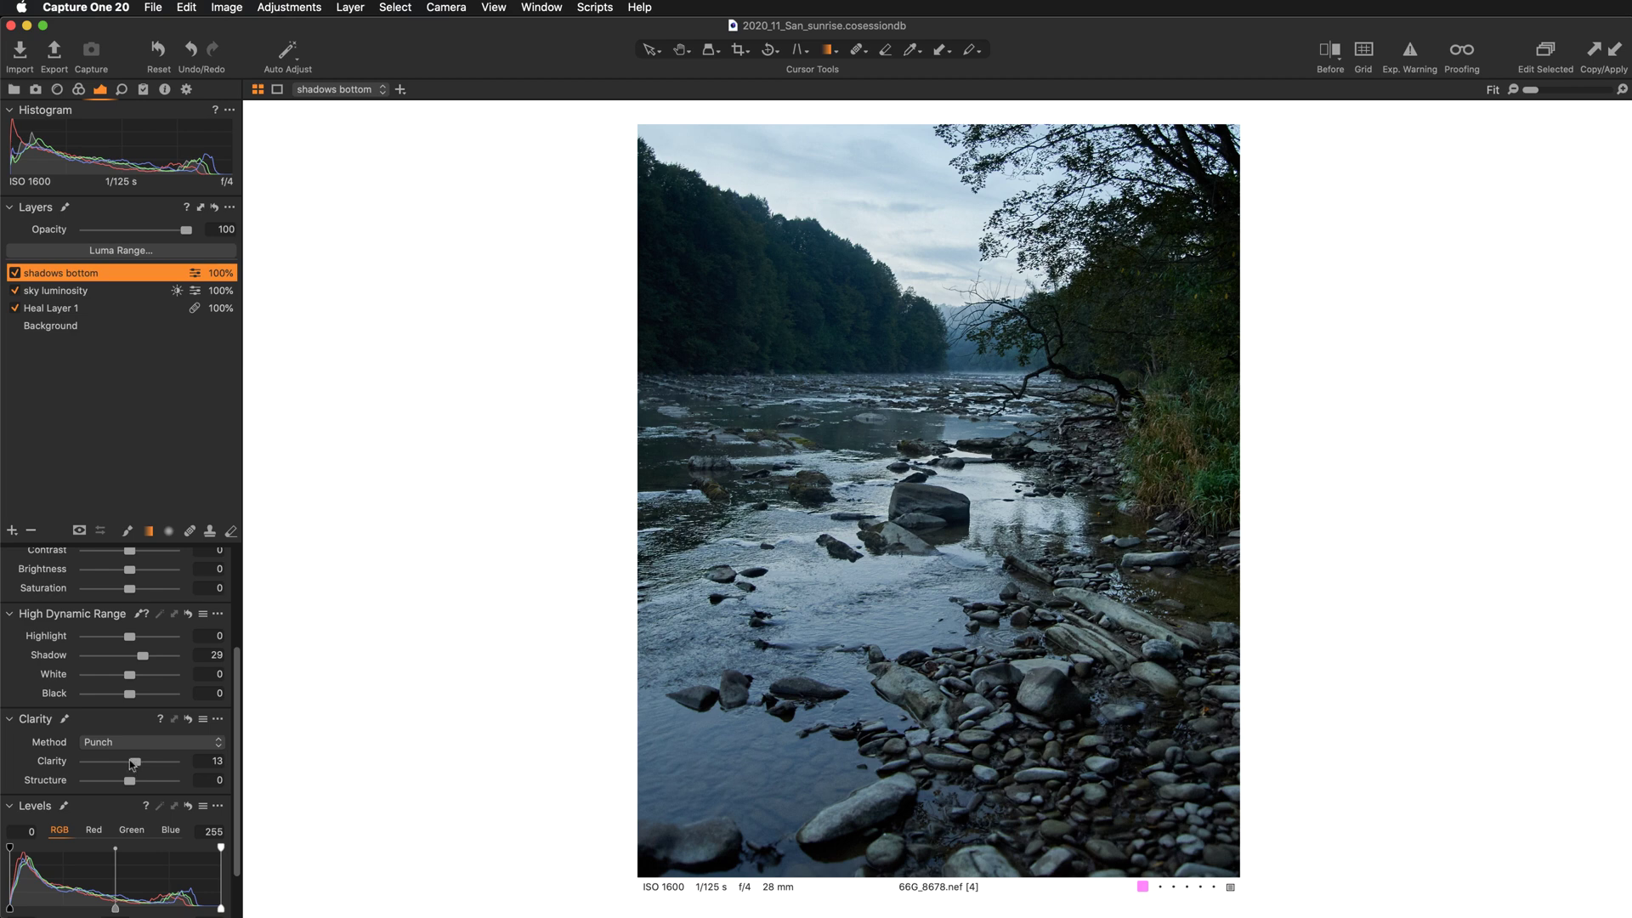
Set the shadow value to 20 on the shadows bottom layer and compare the photo with that layer off and on.
left_click_drag(140, 664, 140, 661)
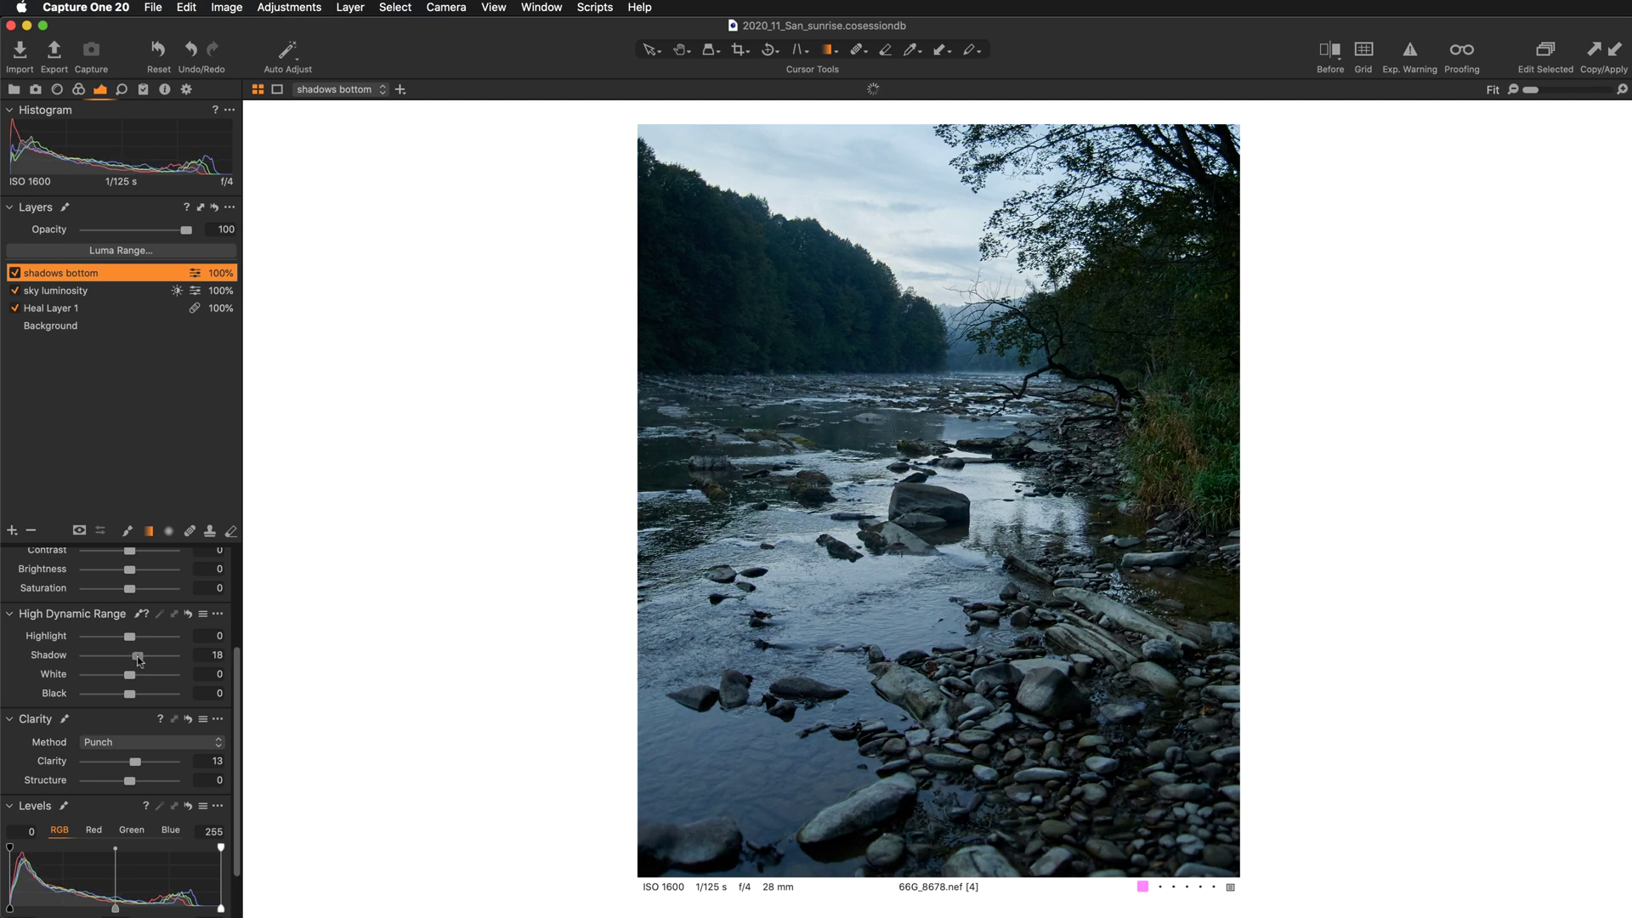
double_click(52, 661)
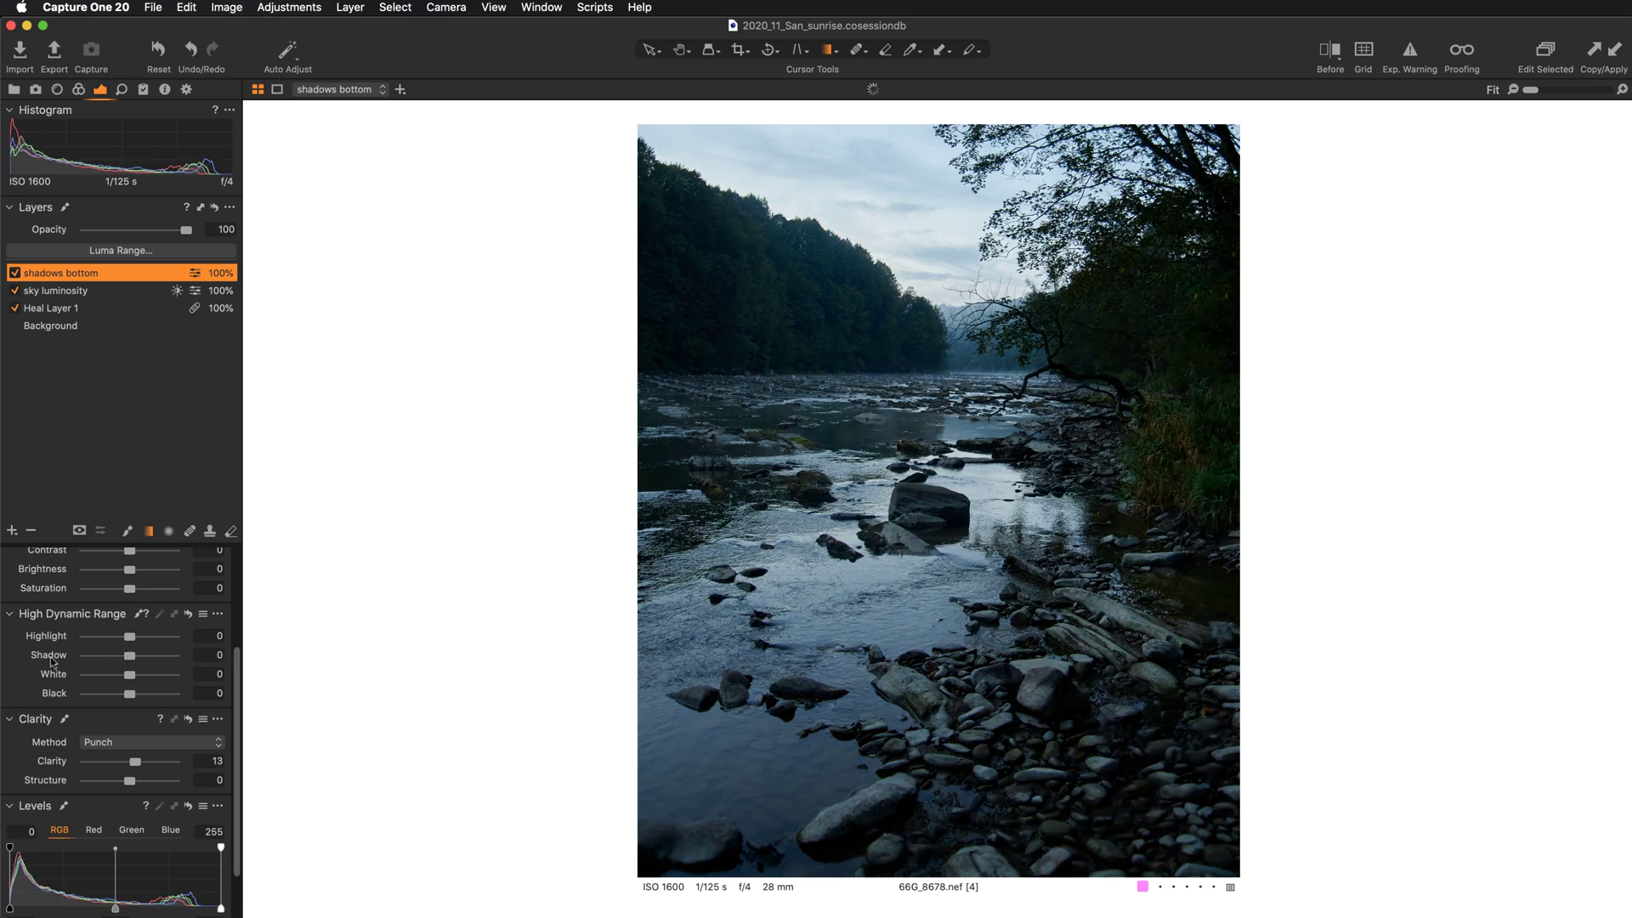
key("super+z")
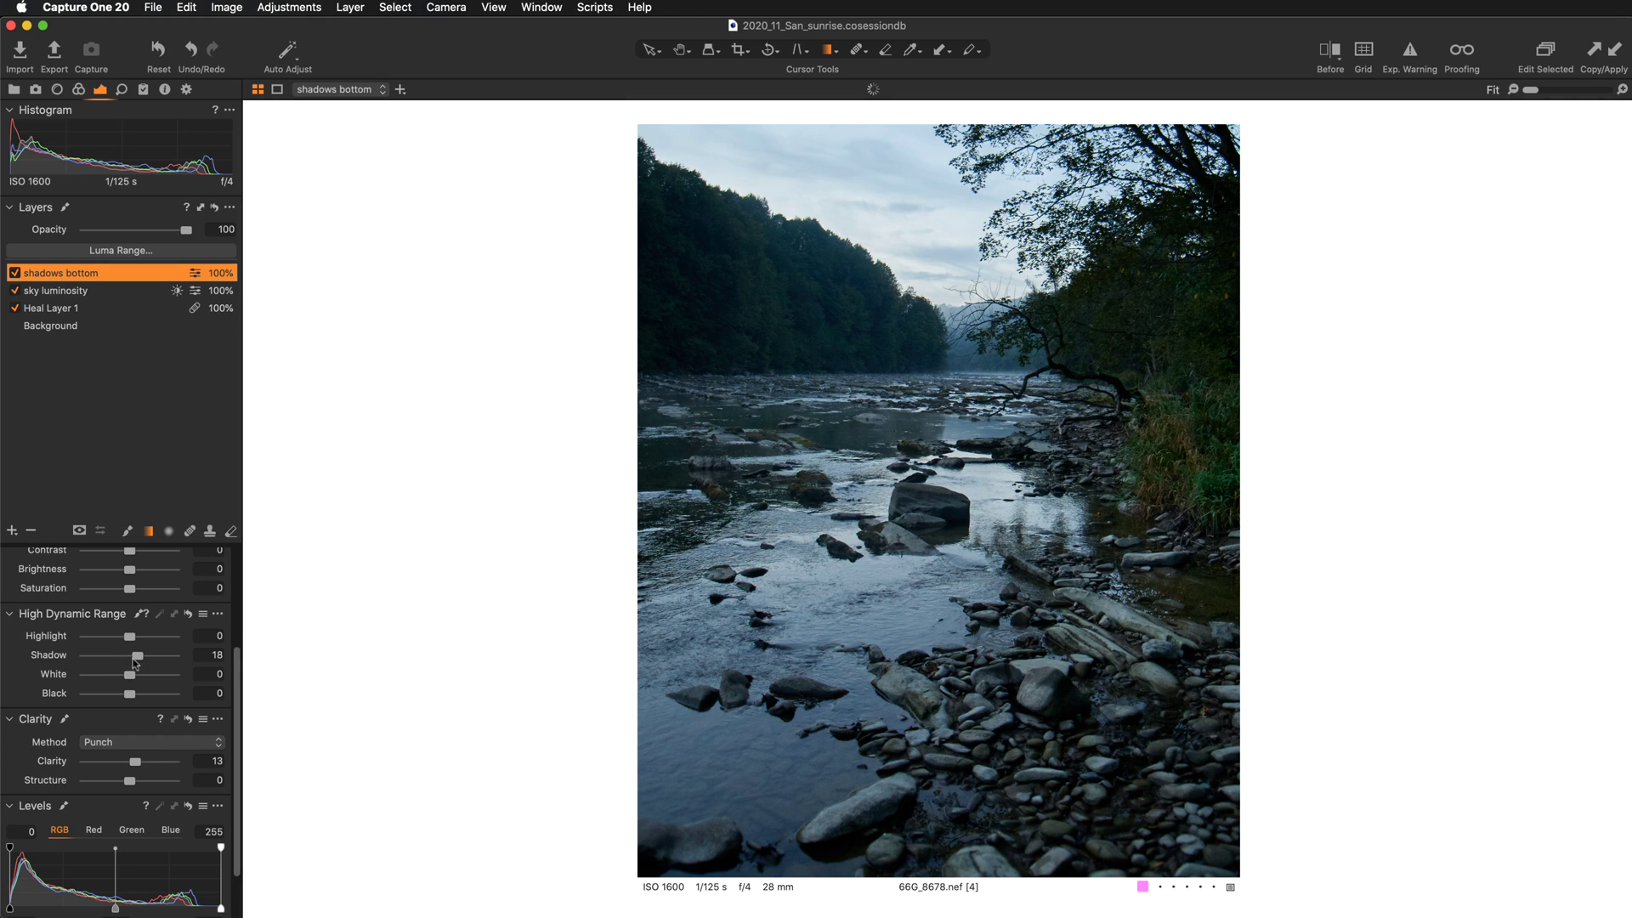
left_click_drag(139, 660, 140, 660)
left_click(13, 273)
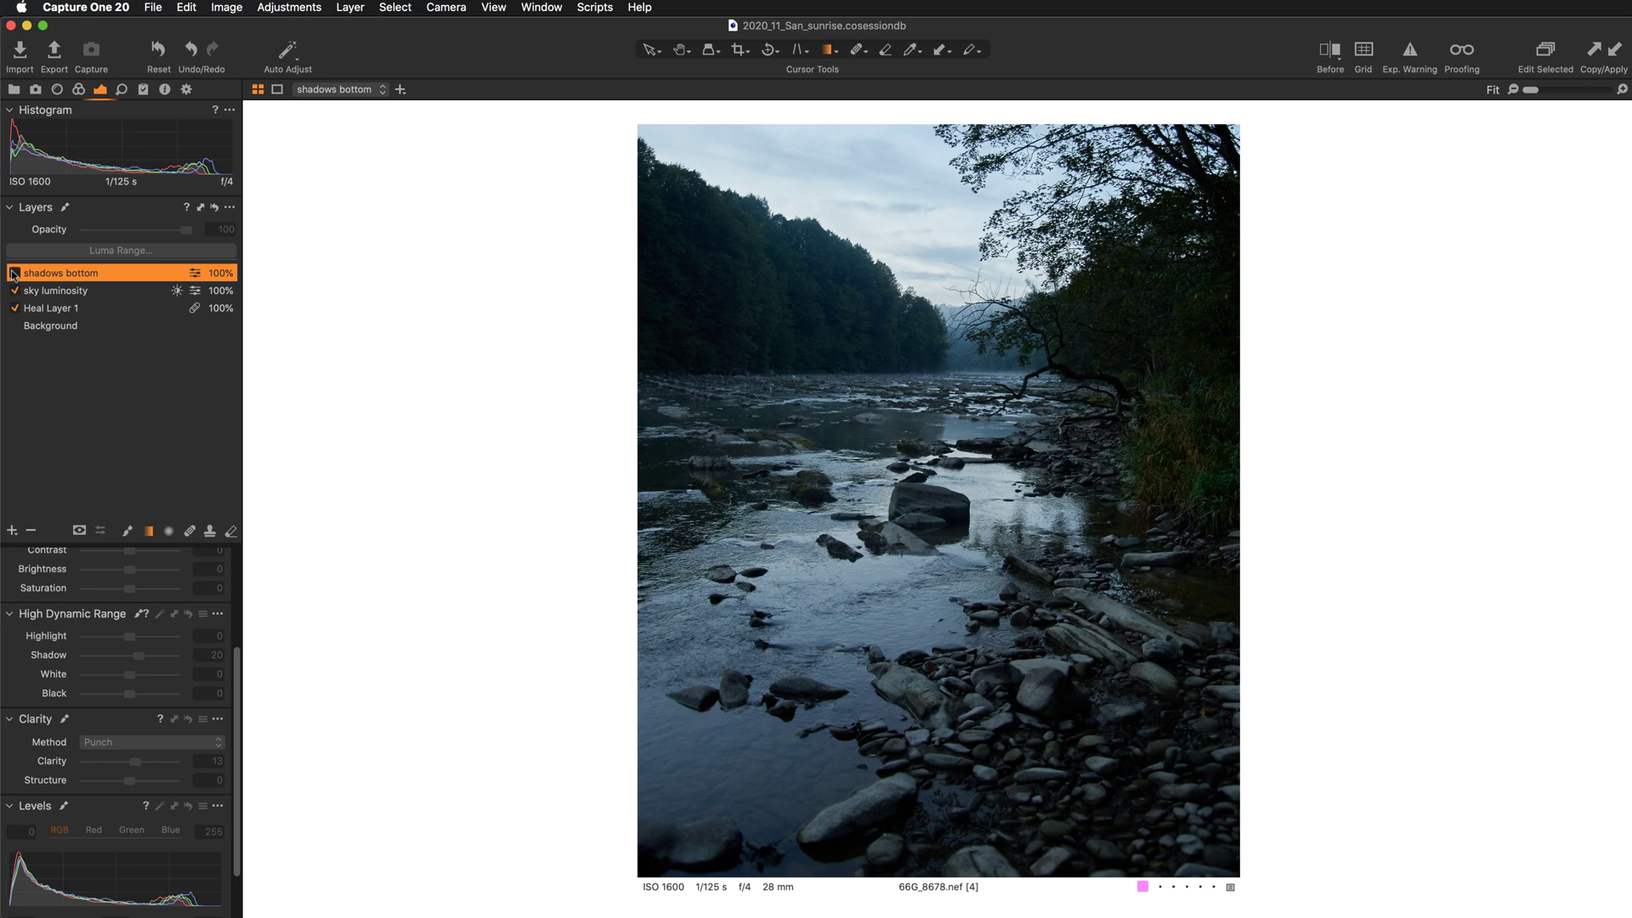
left_click(14, 273)
left_click(13, 273)
left_click(14, 273)
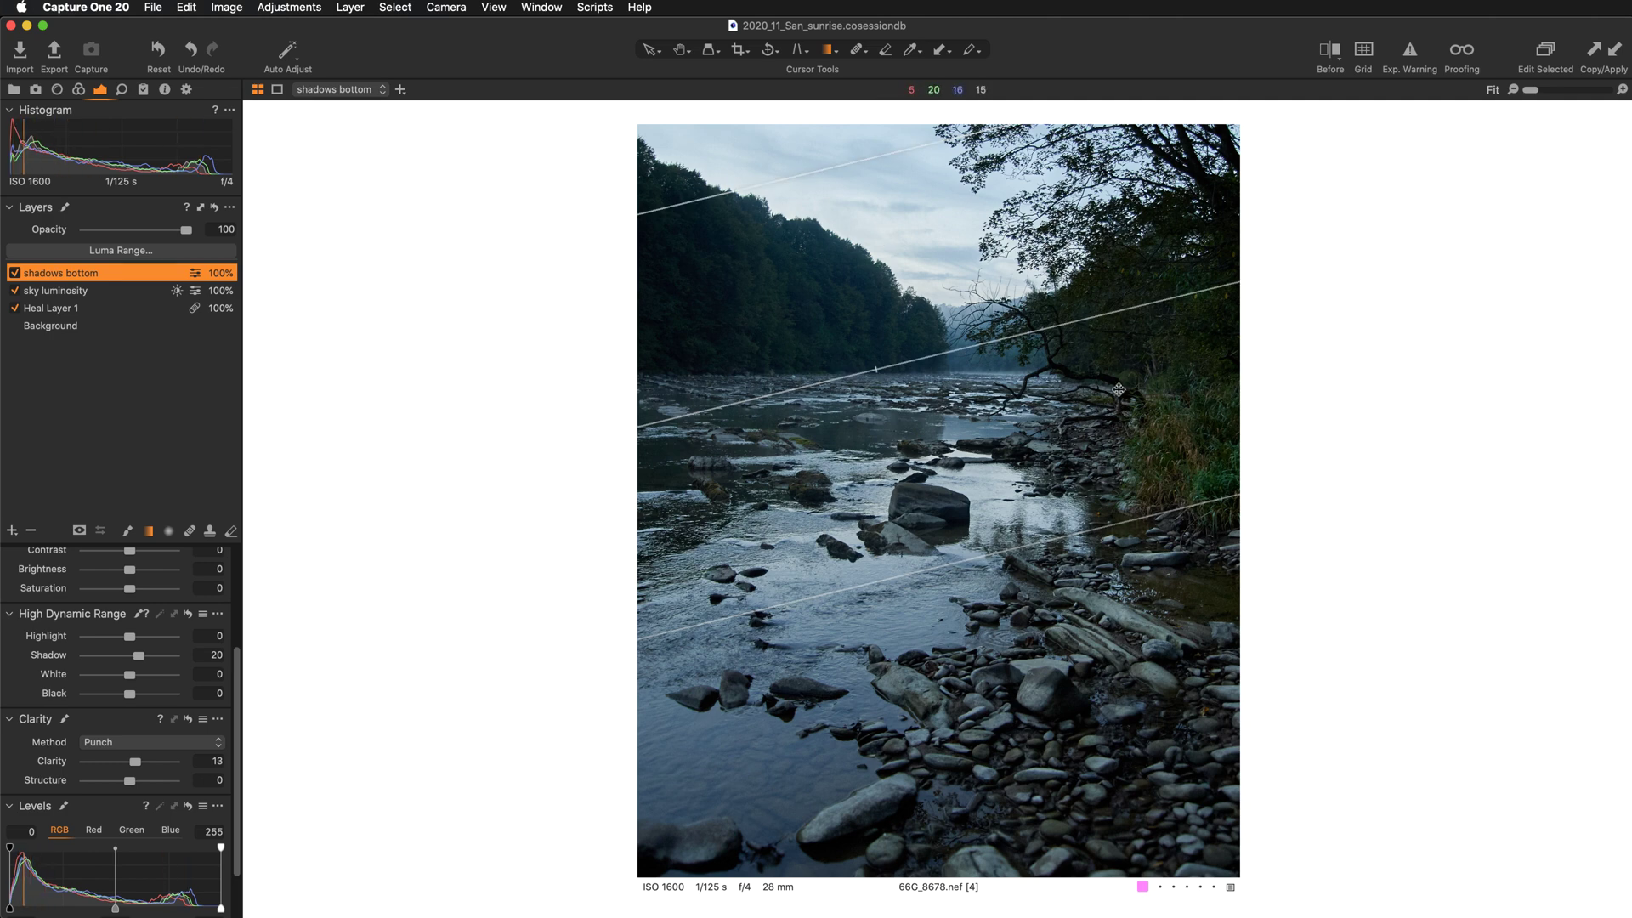
Move the shadows bottom layer's gradient mask up toward the tree line, check its coverage and hide the mask.
left_click_drag(823, 497, 805, 420)
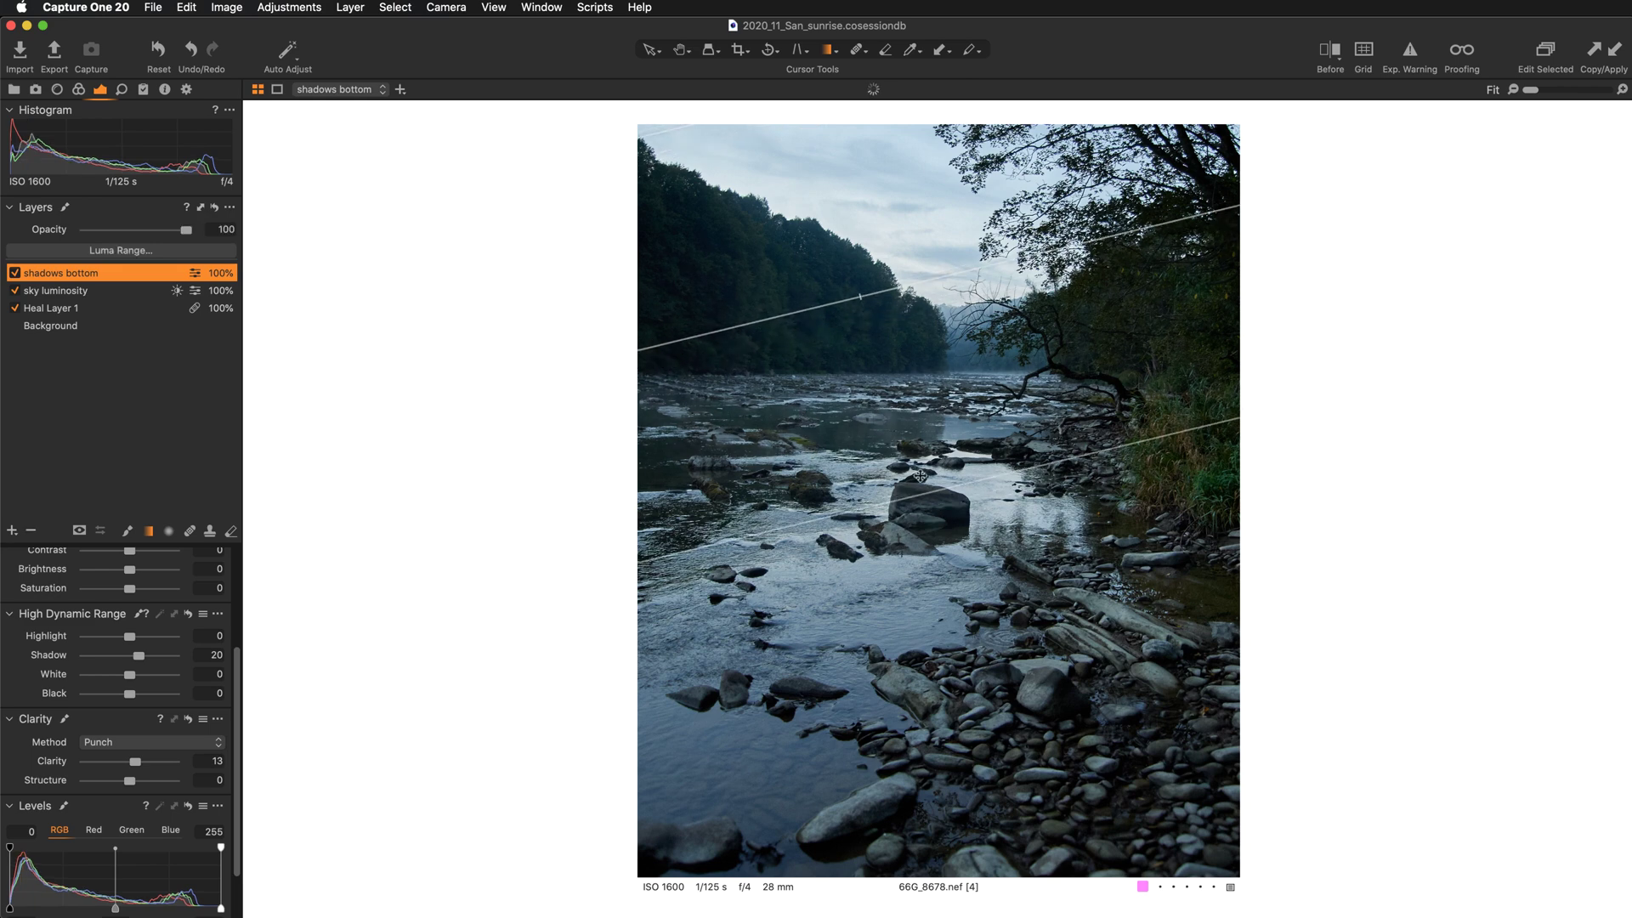
key("m")
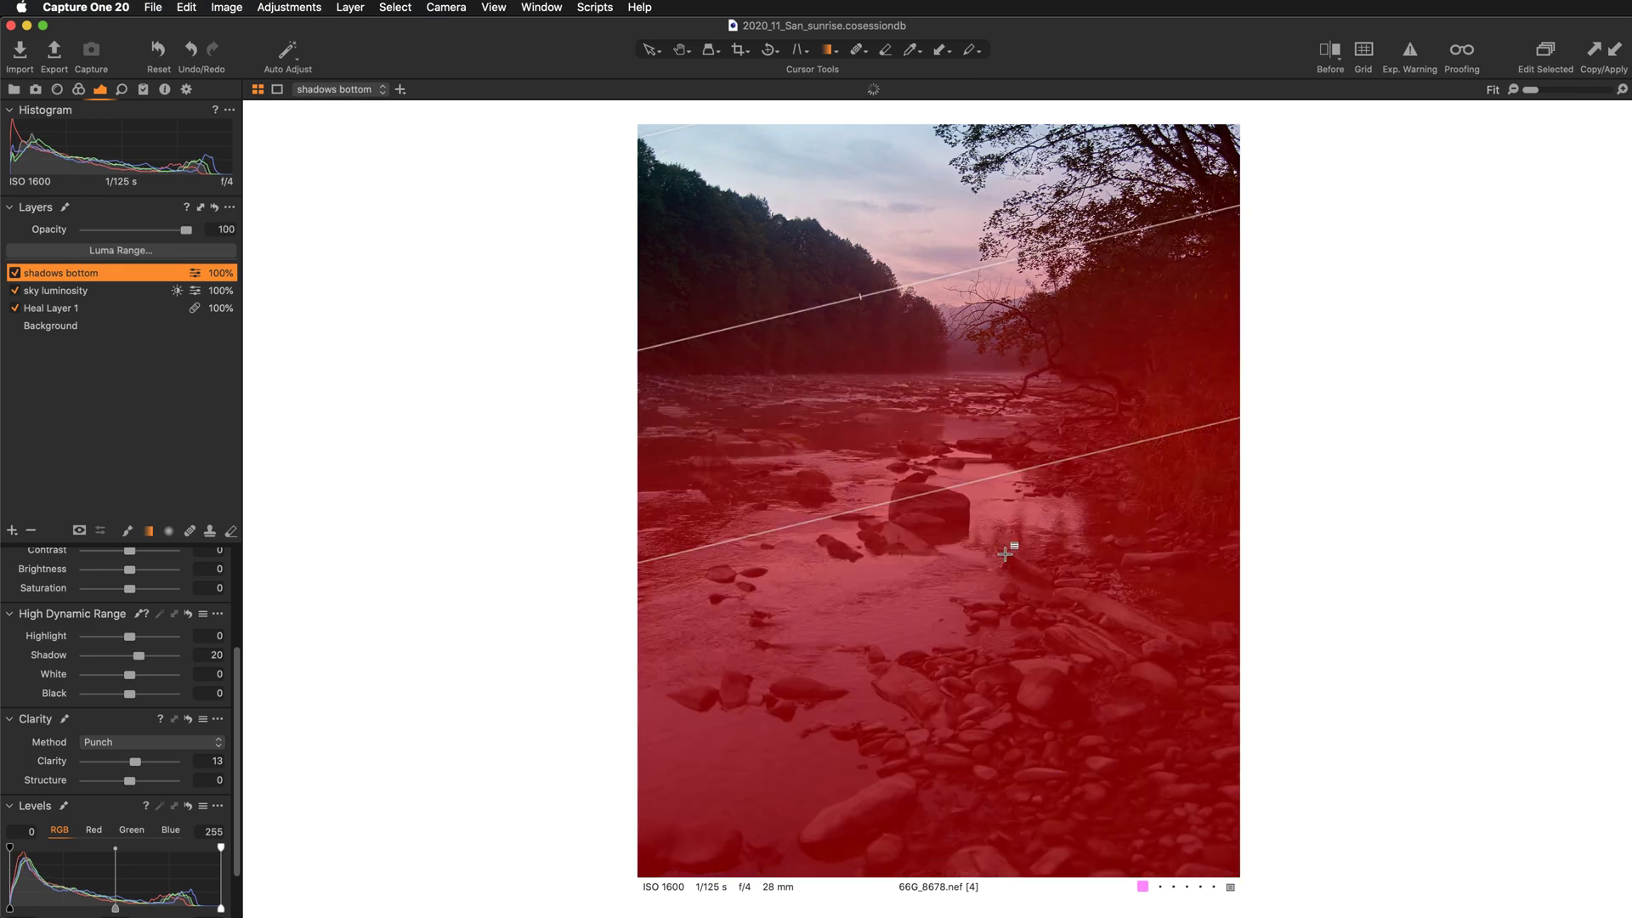
key("m")
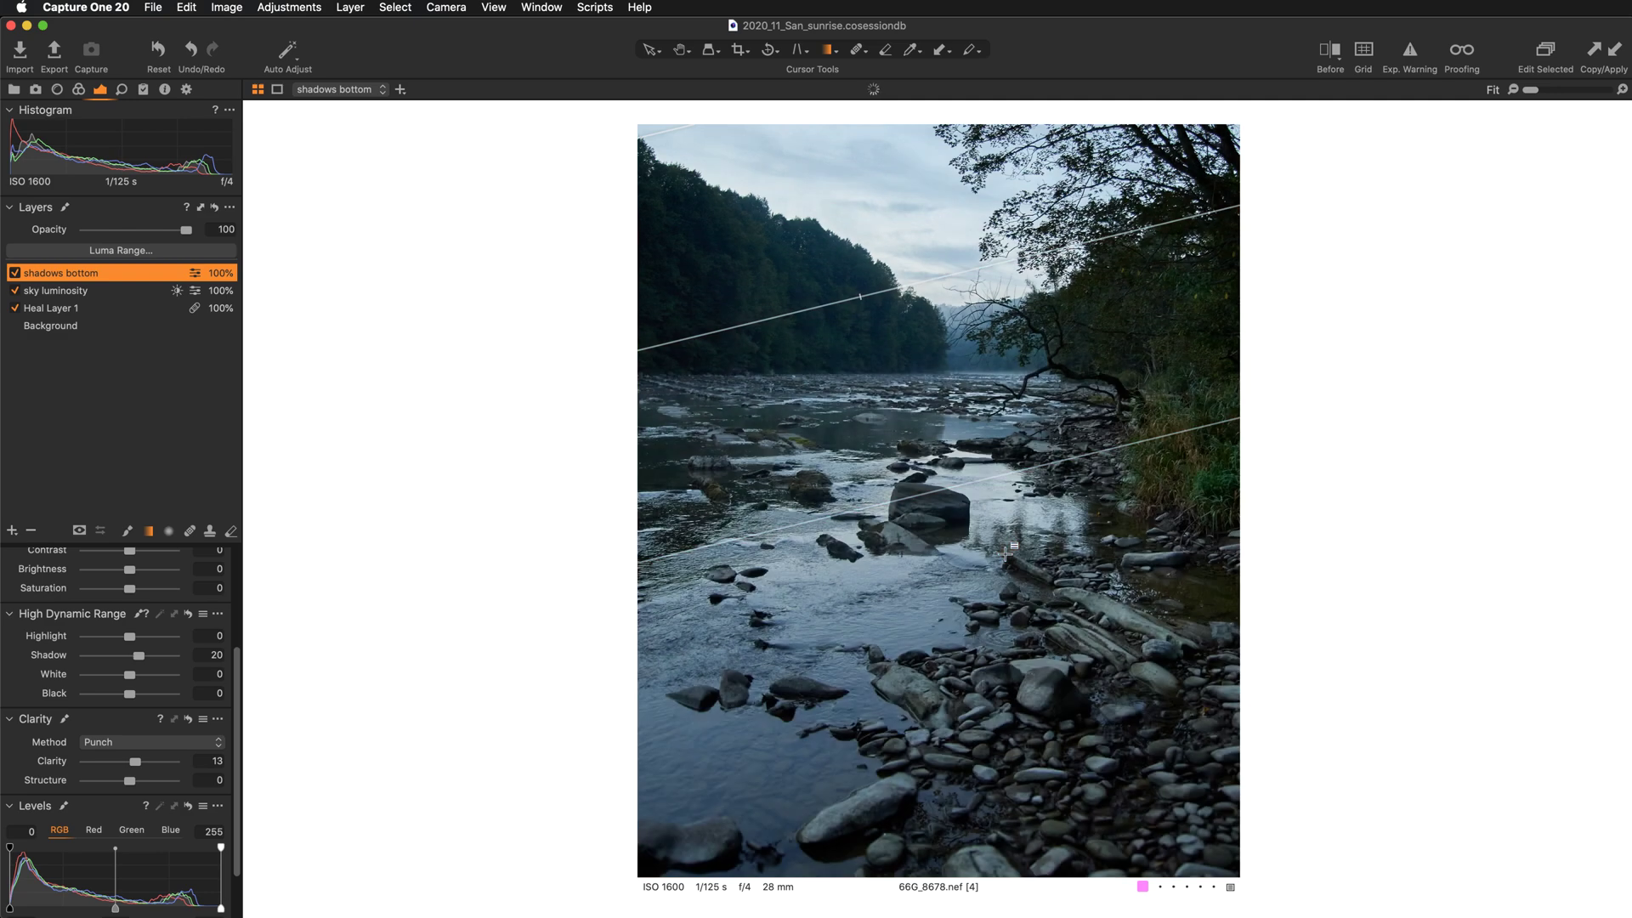
key("m")
key("m")
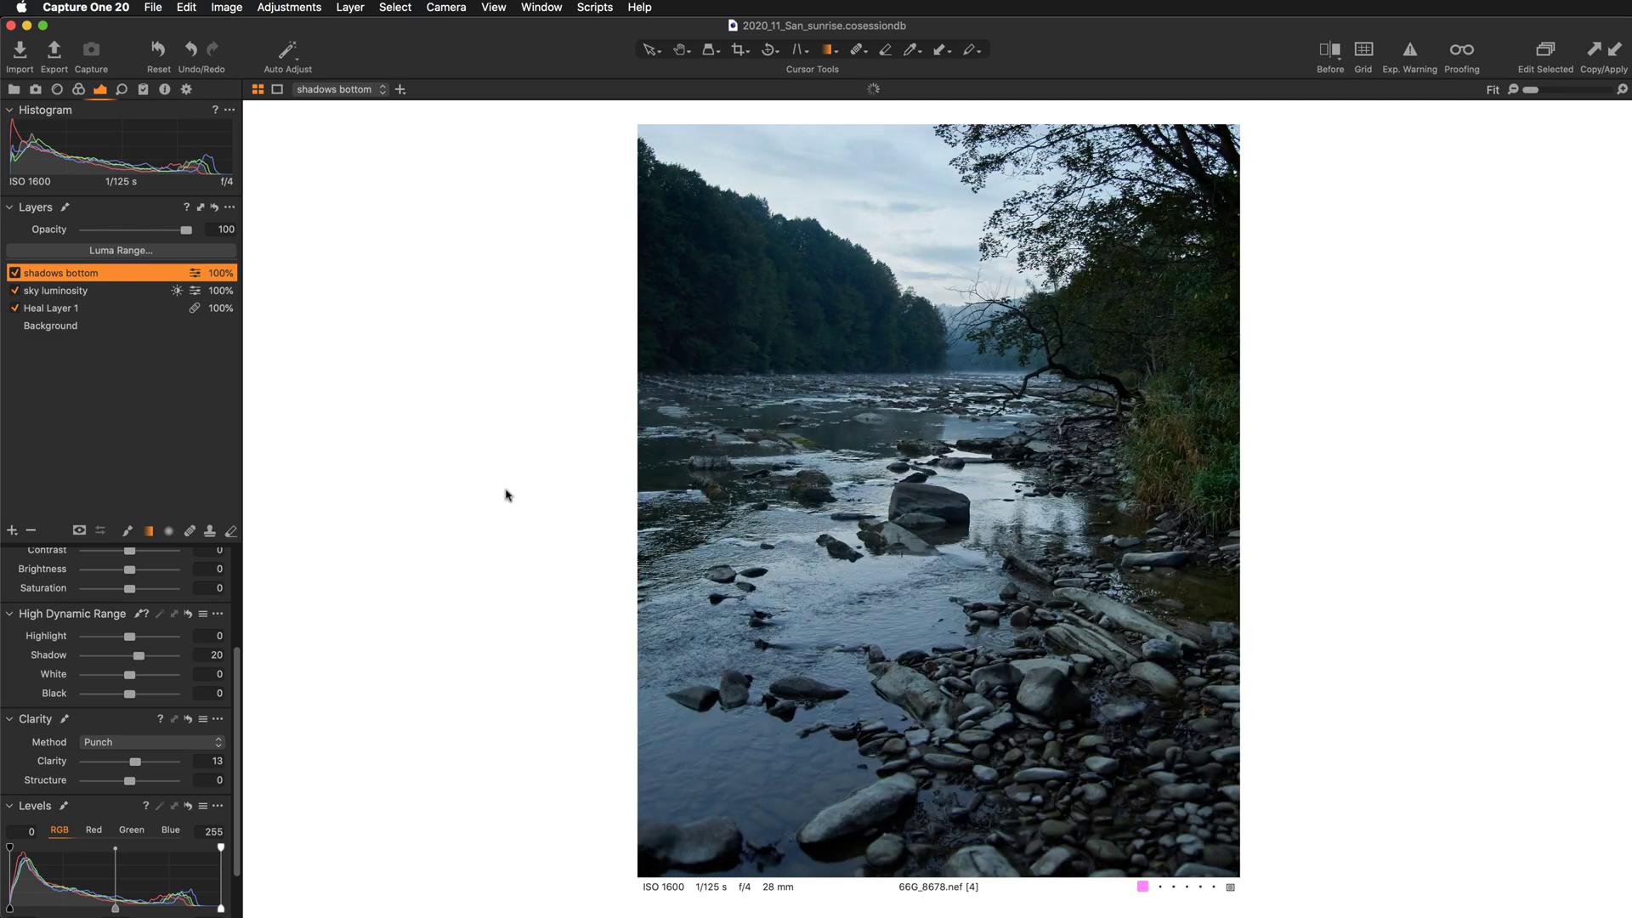
Compare the edit with the shadows bottom layer toggled and with the unedited before view.
left_click(14, 273)
key("y")
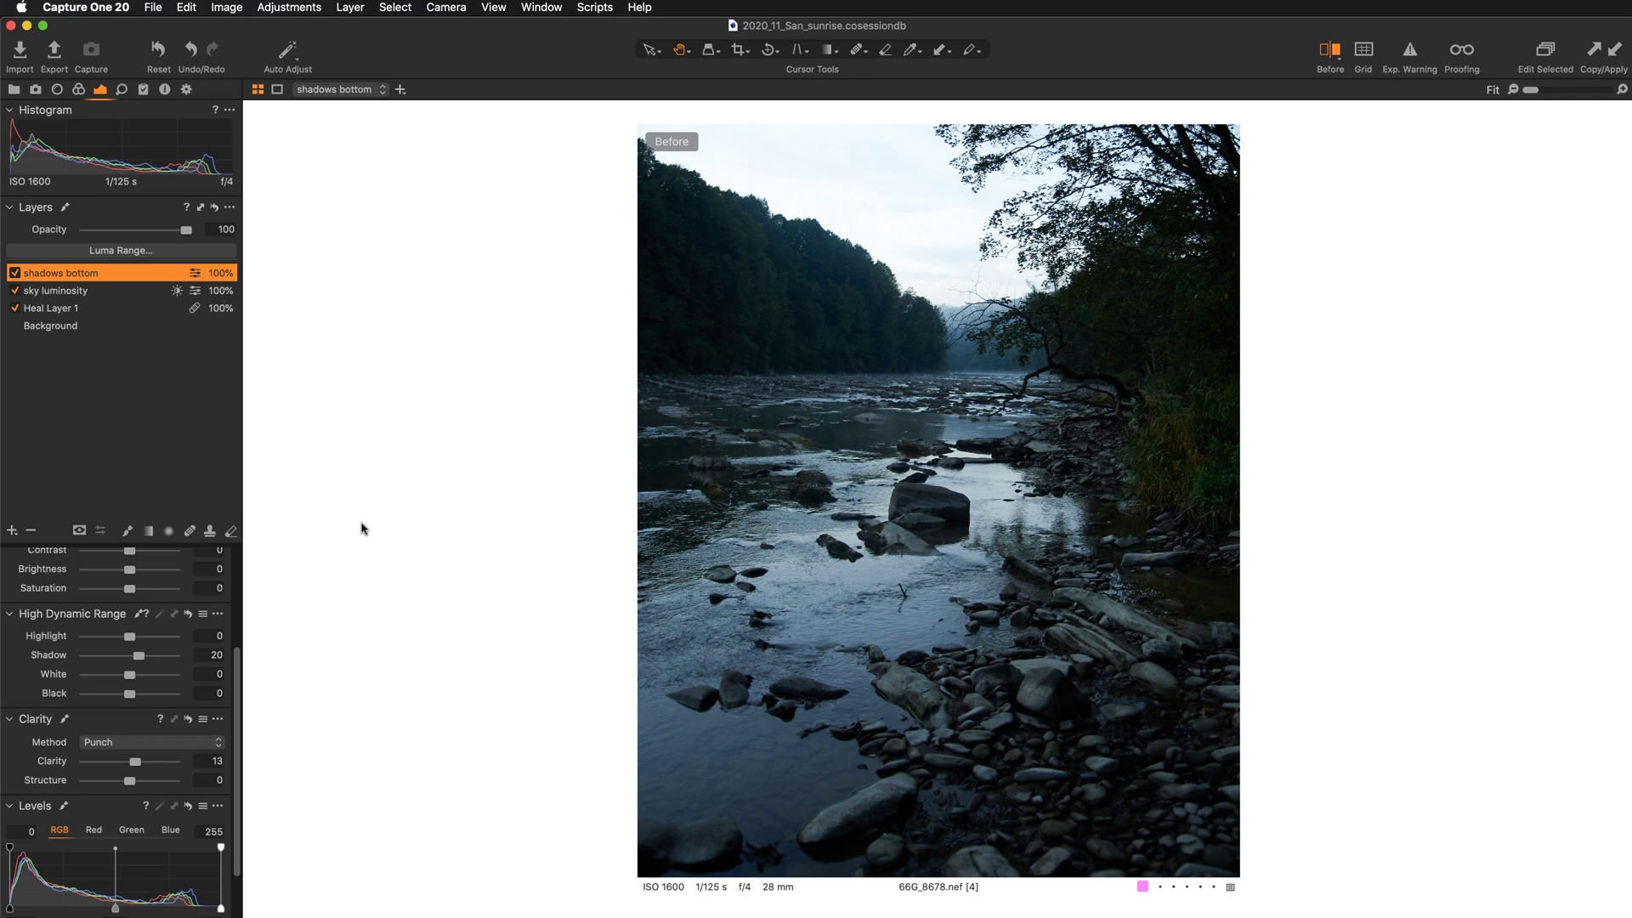
key("g")
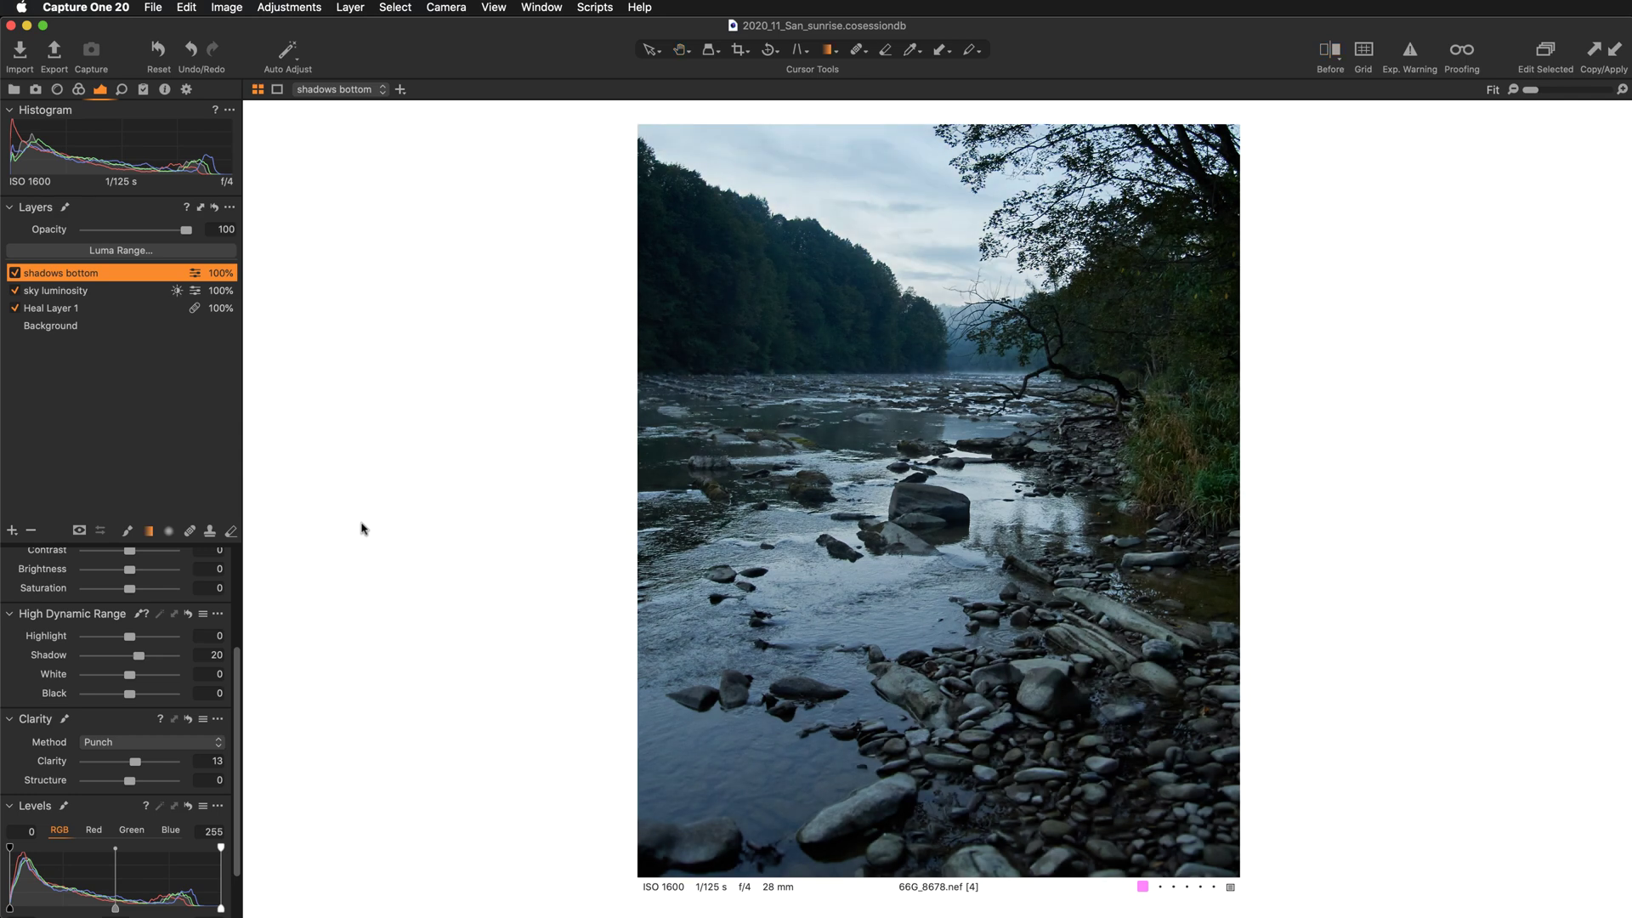
key("y")
key("g")
Add a new adjustment layer above shadows bottom and name it "curves luminosity".
left_click(12, 532)
left_click(38, 553)
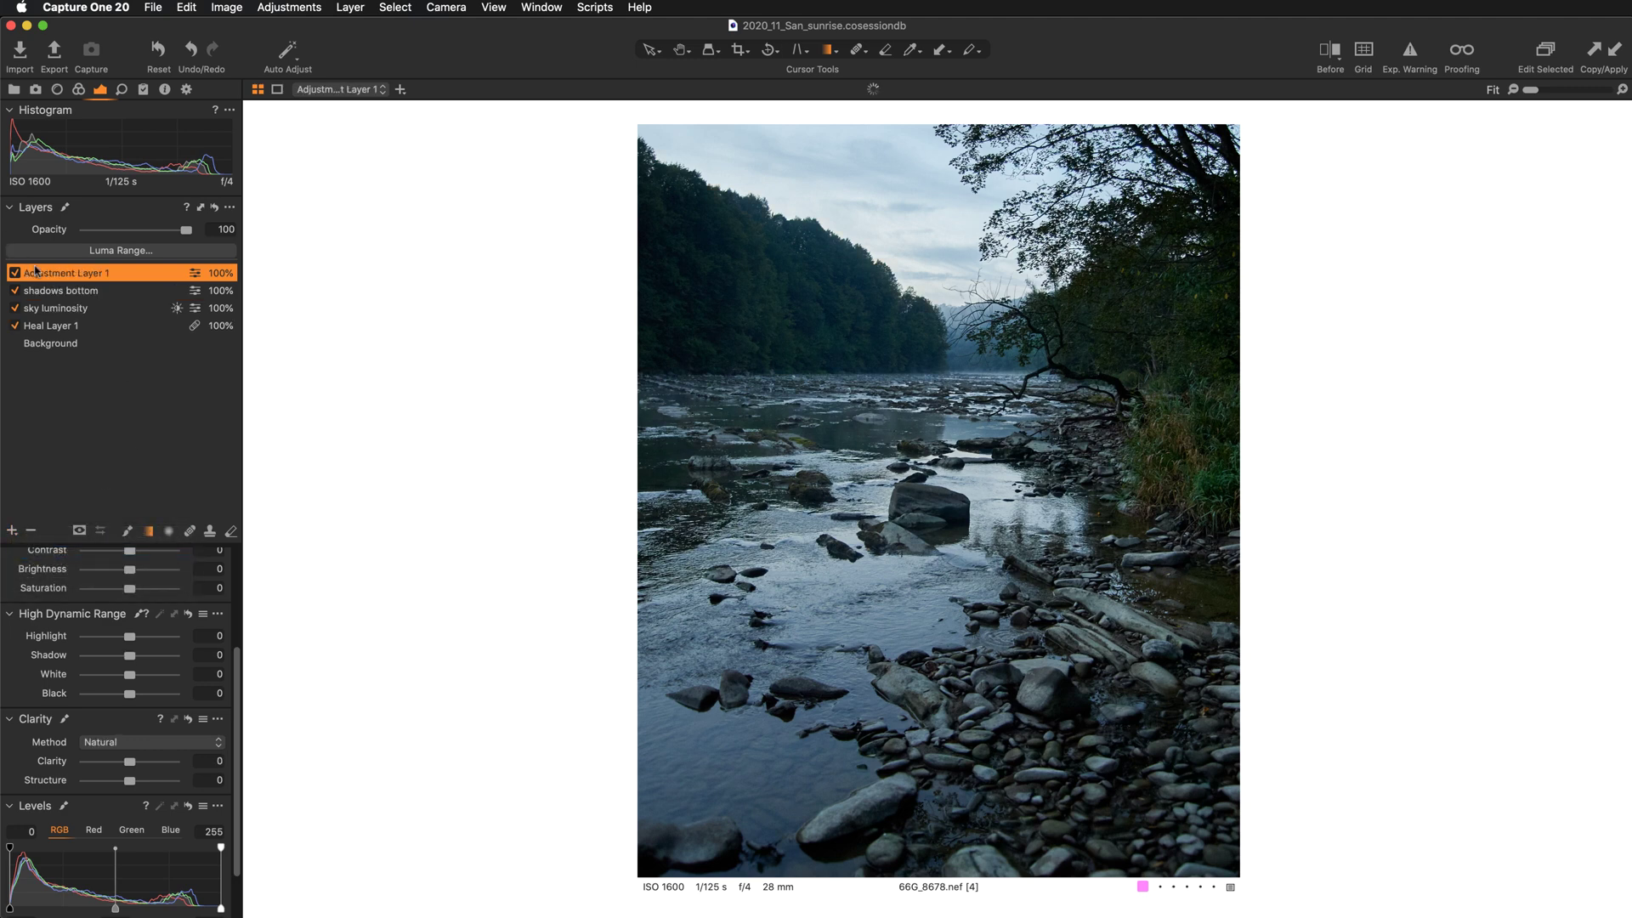
double_click(46, 270)
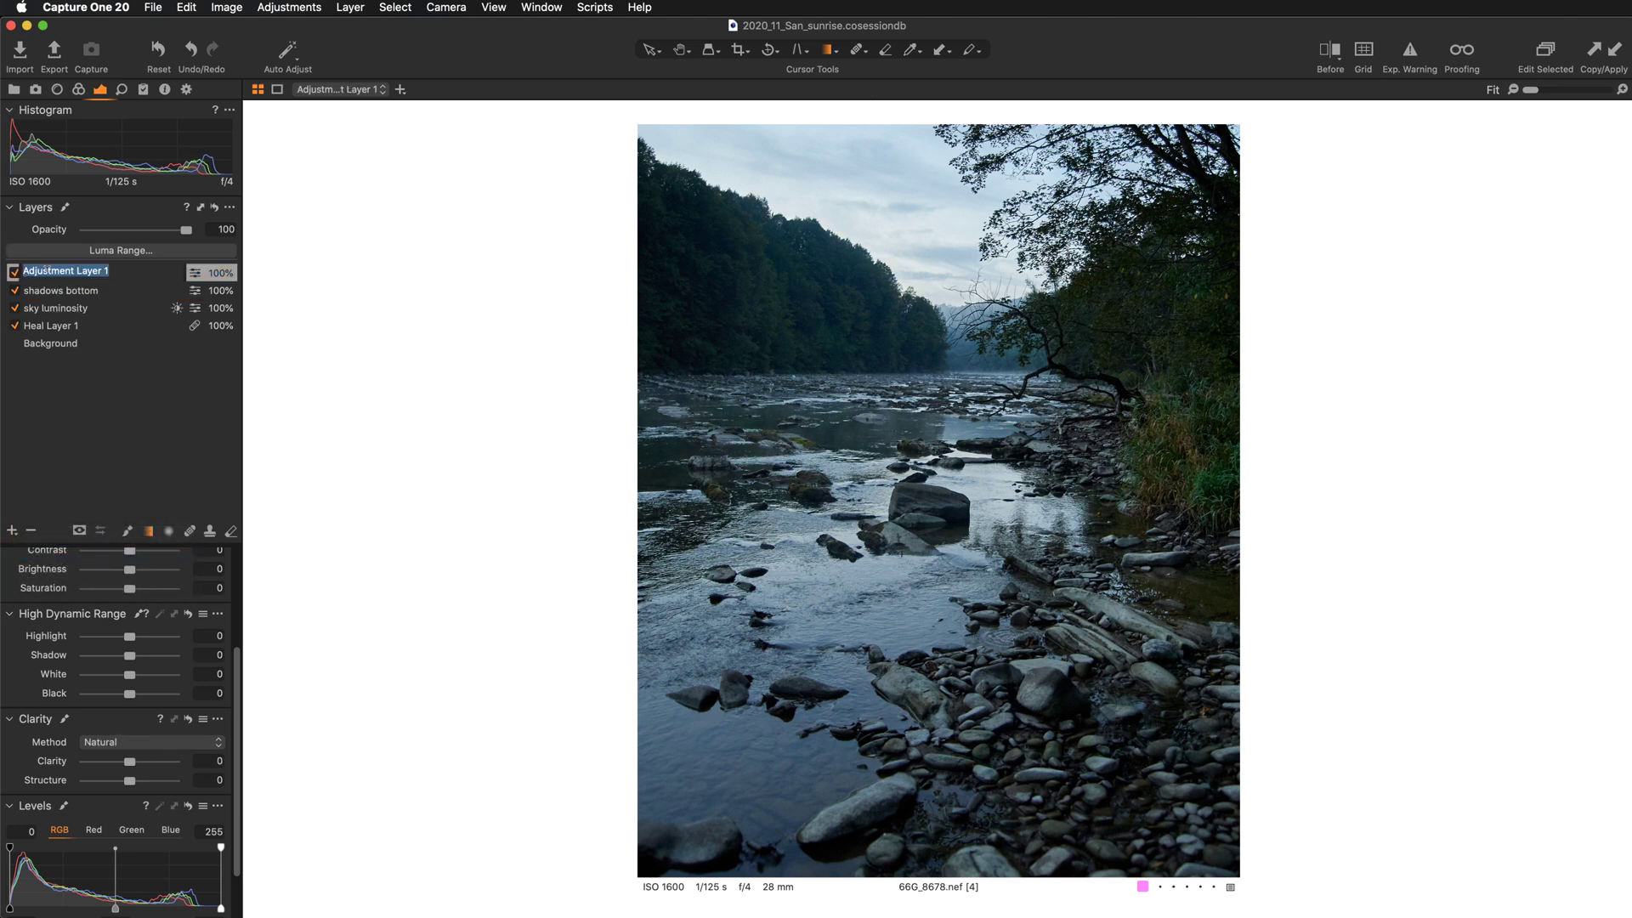
type("curves luminosity")
key("Return")
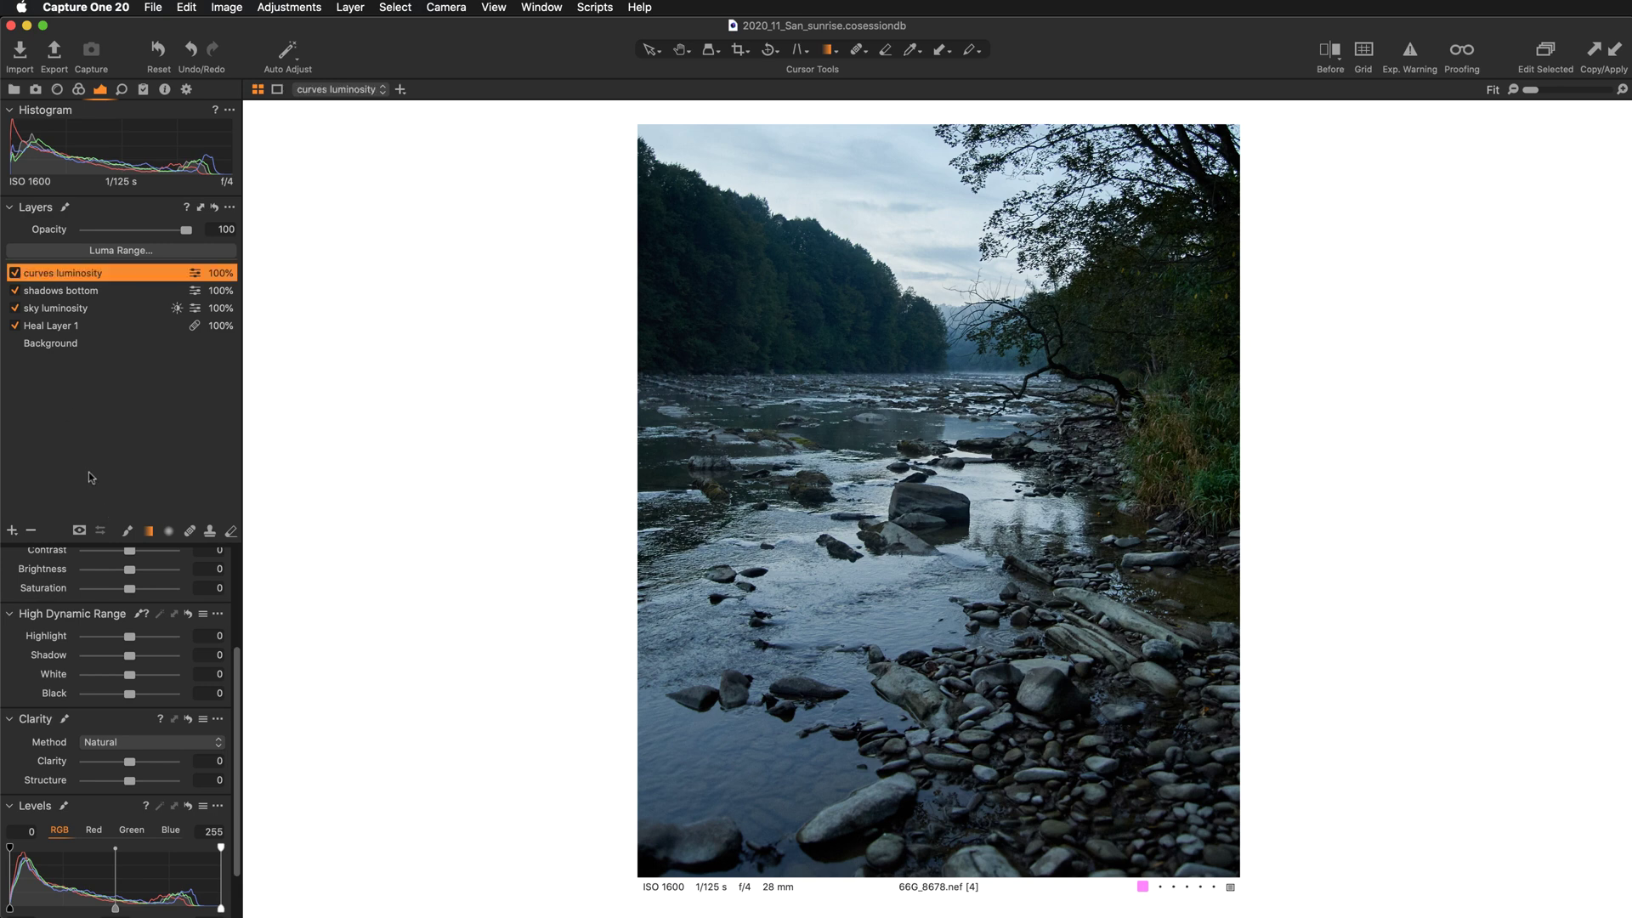
Detach the Curve tool, enlarge it and place it beside the Layers tool, clear of the photo.
scroll(100, 634, "down", 3)
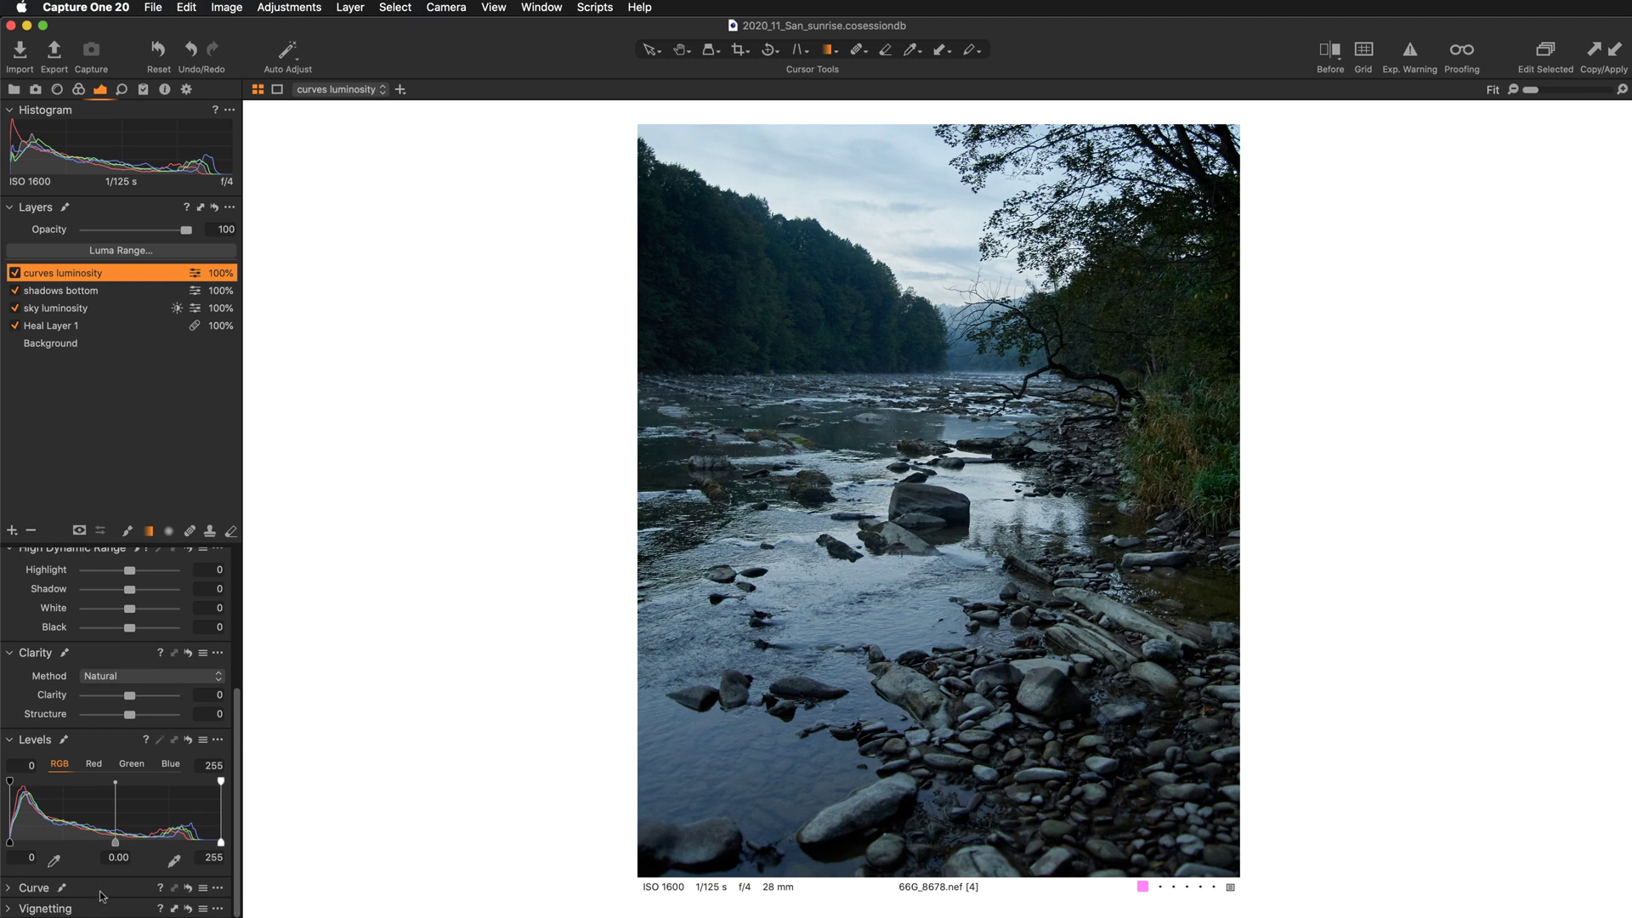
left_click_drag(106, 894, 348, 178)
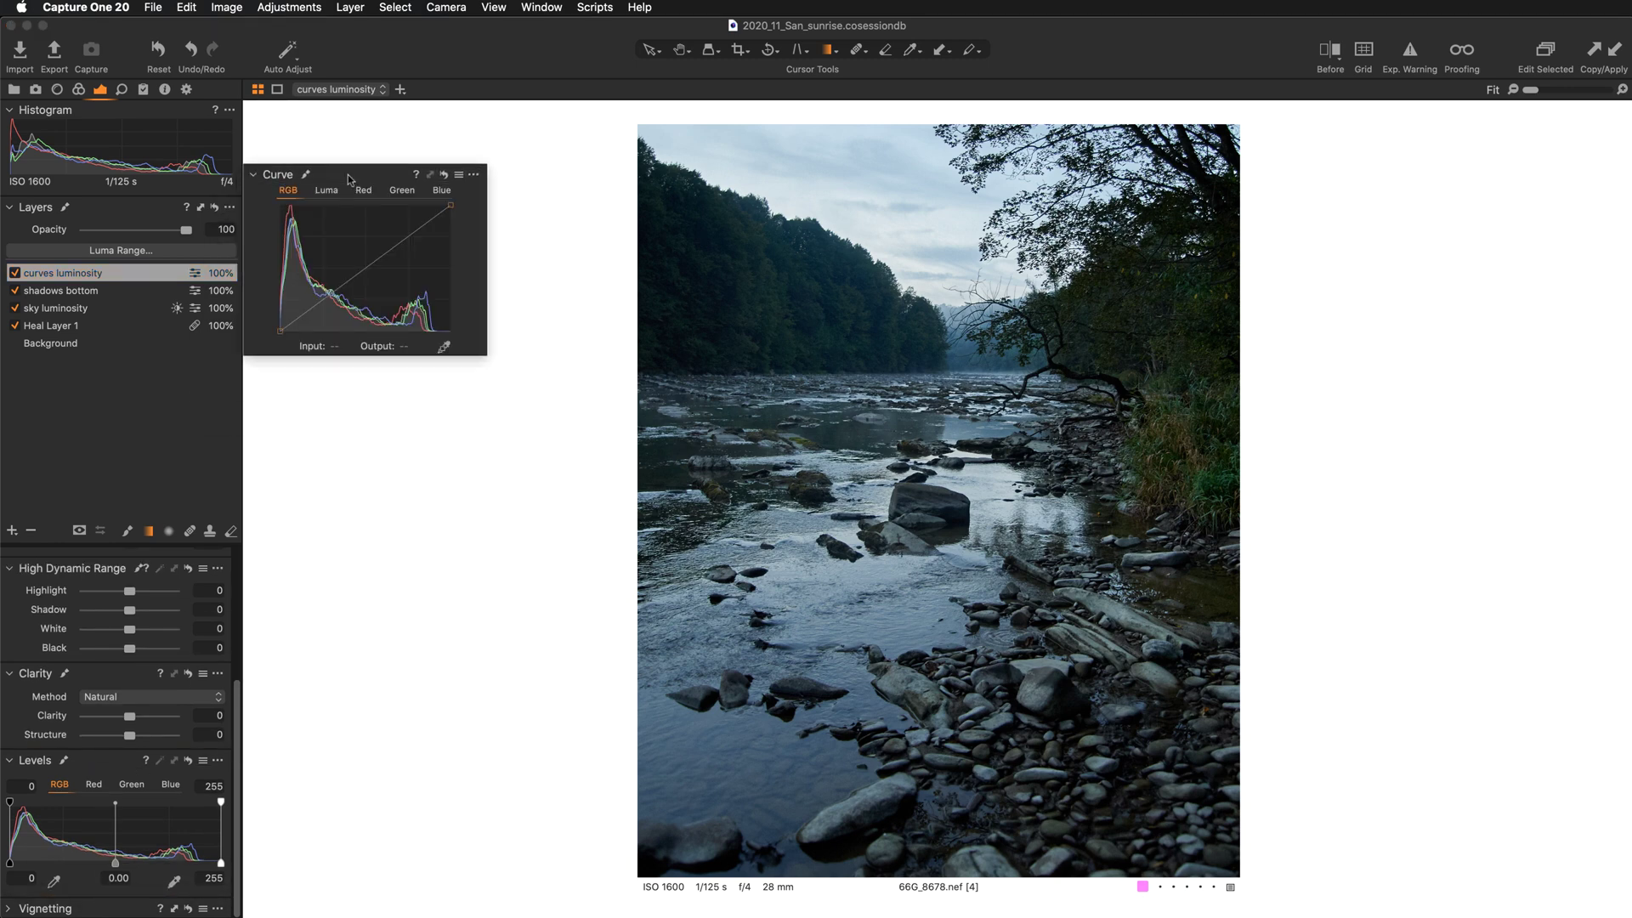
left_click_drag(487, 354, 661, 527)
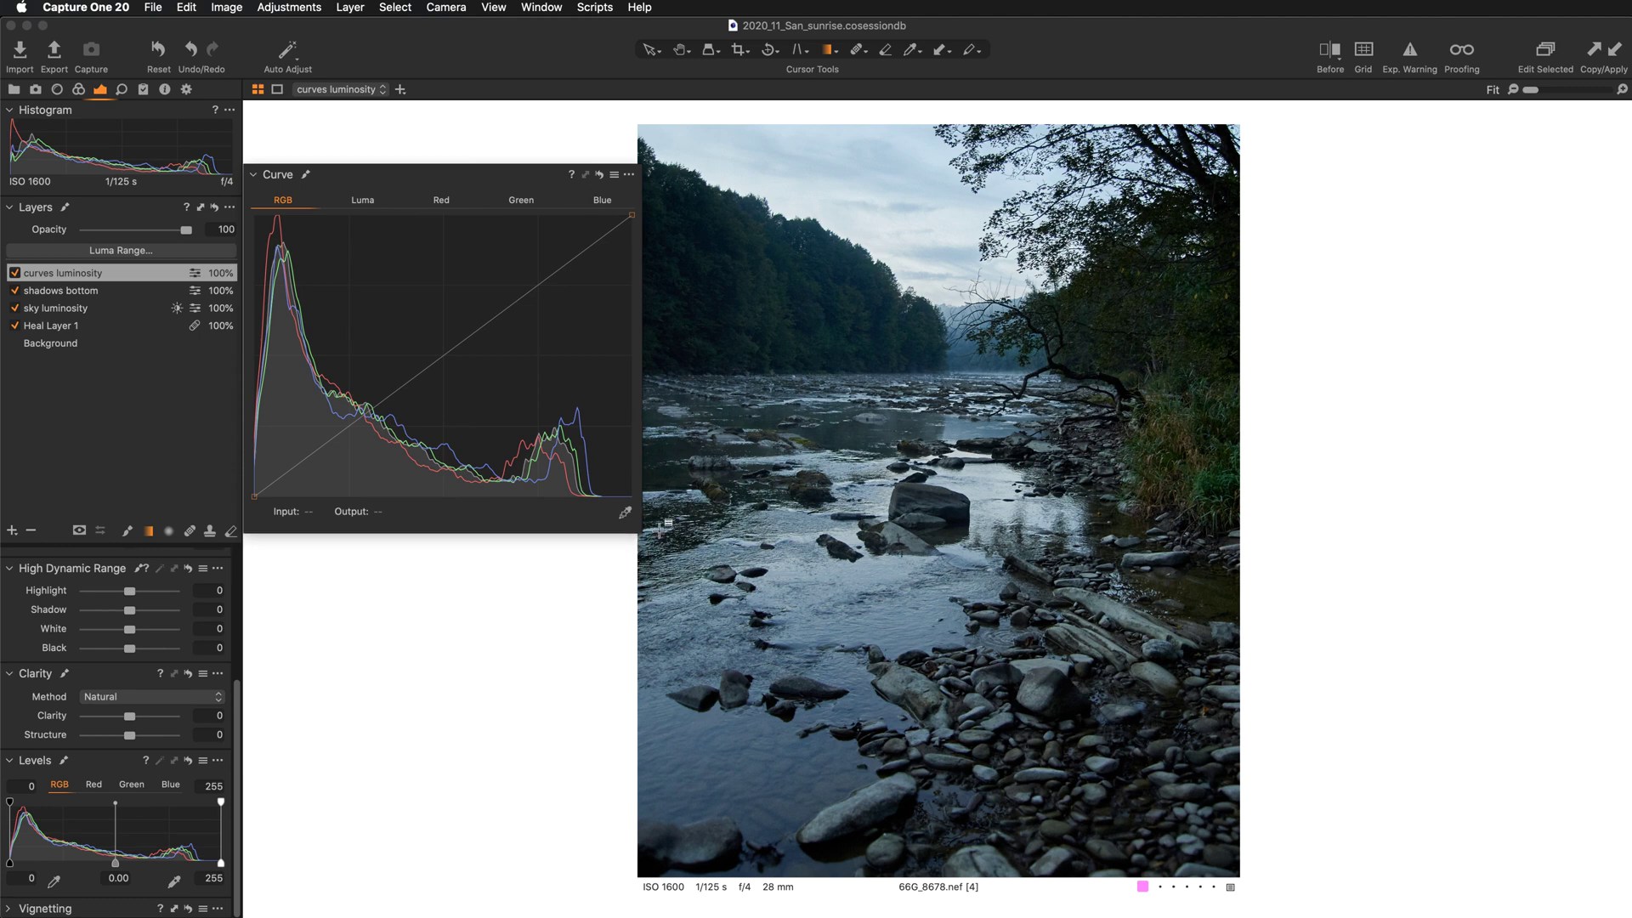
left_click_drag(516, 180, 516, 55)
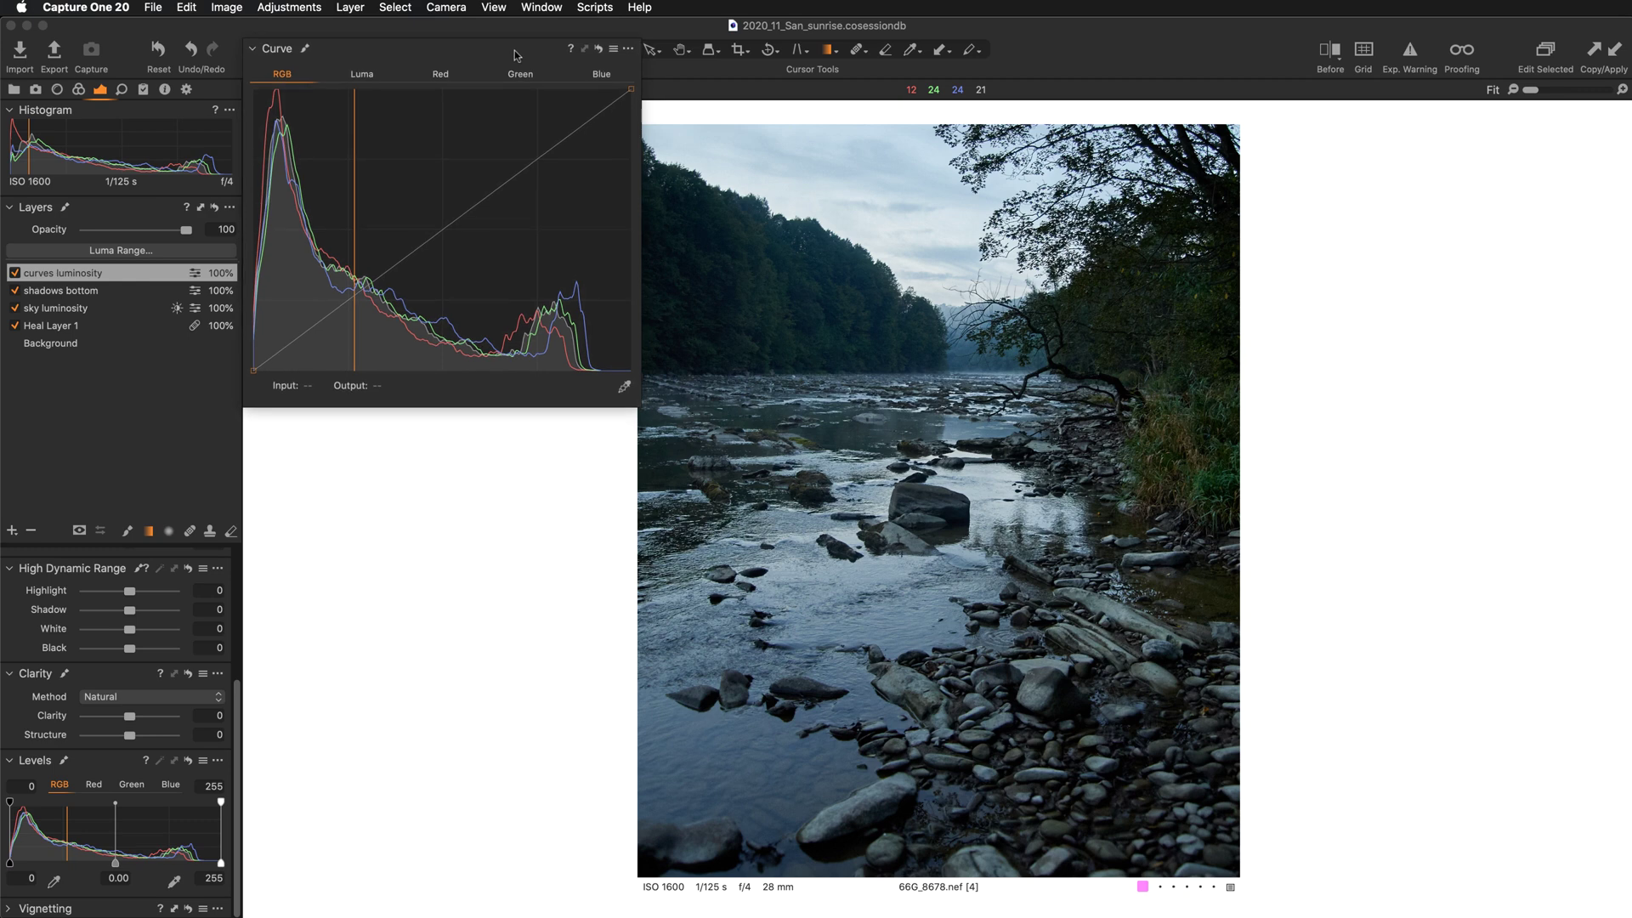
left_click_drag(514, 54, 506, 59)
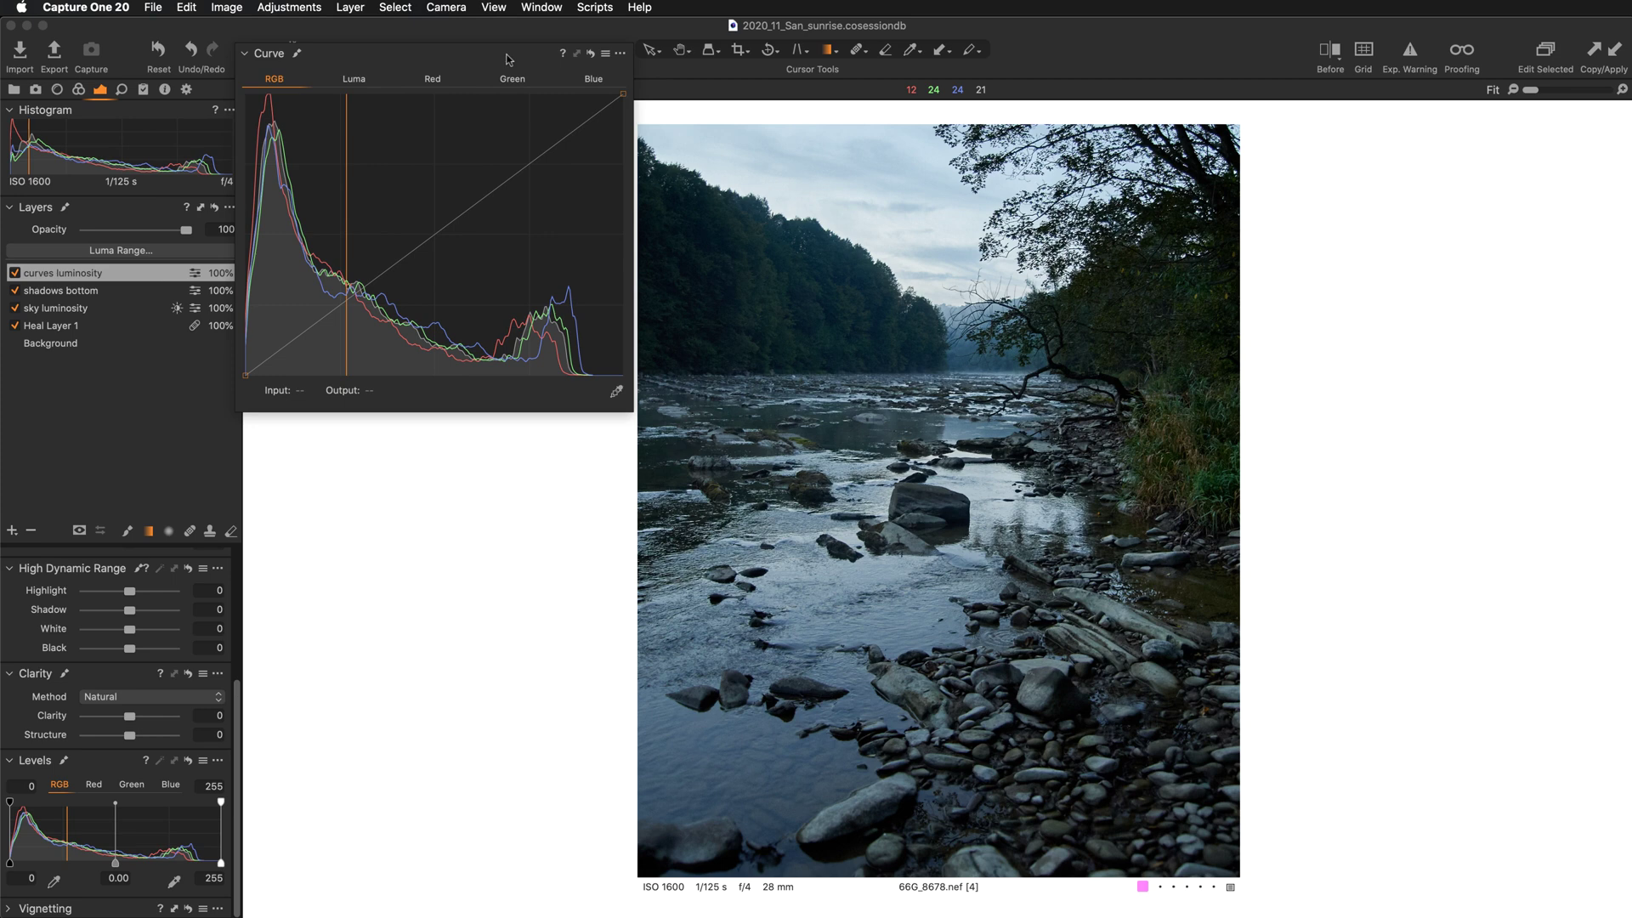
Try lifting the midtones on the RGB curve to about input 118, output 143, and remove the curve point.
left_click(353, 79)
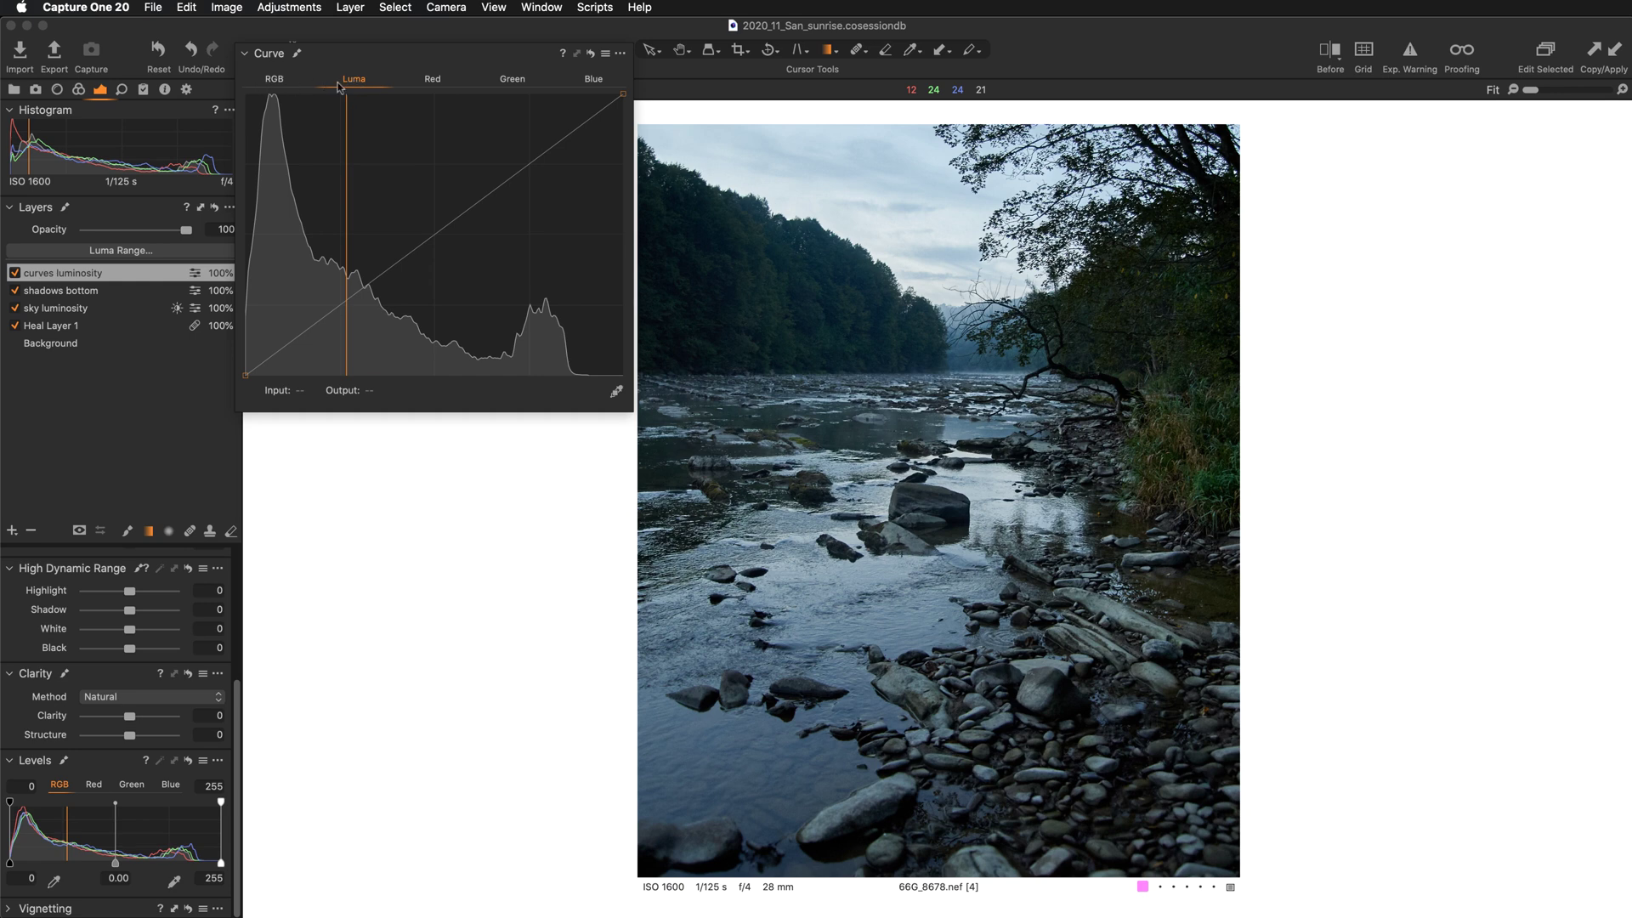
left_click(275, 85)
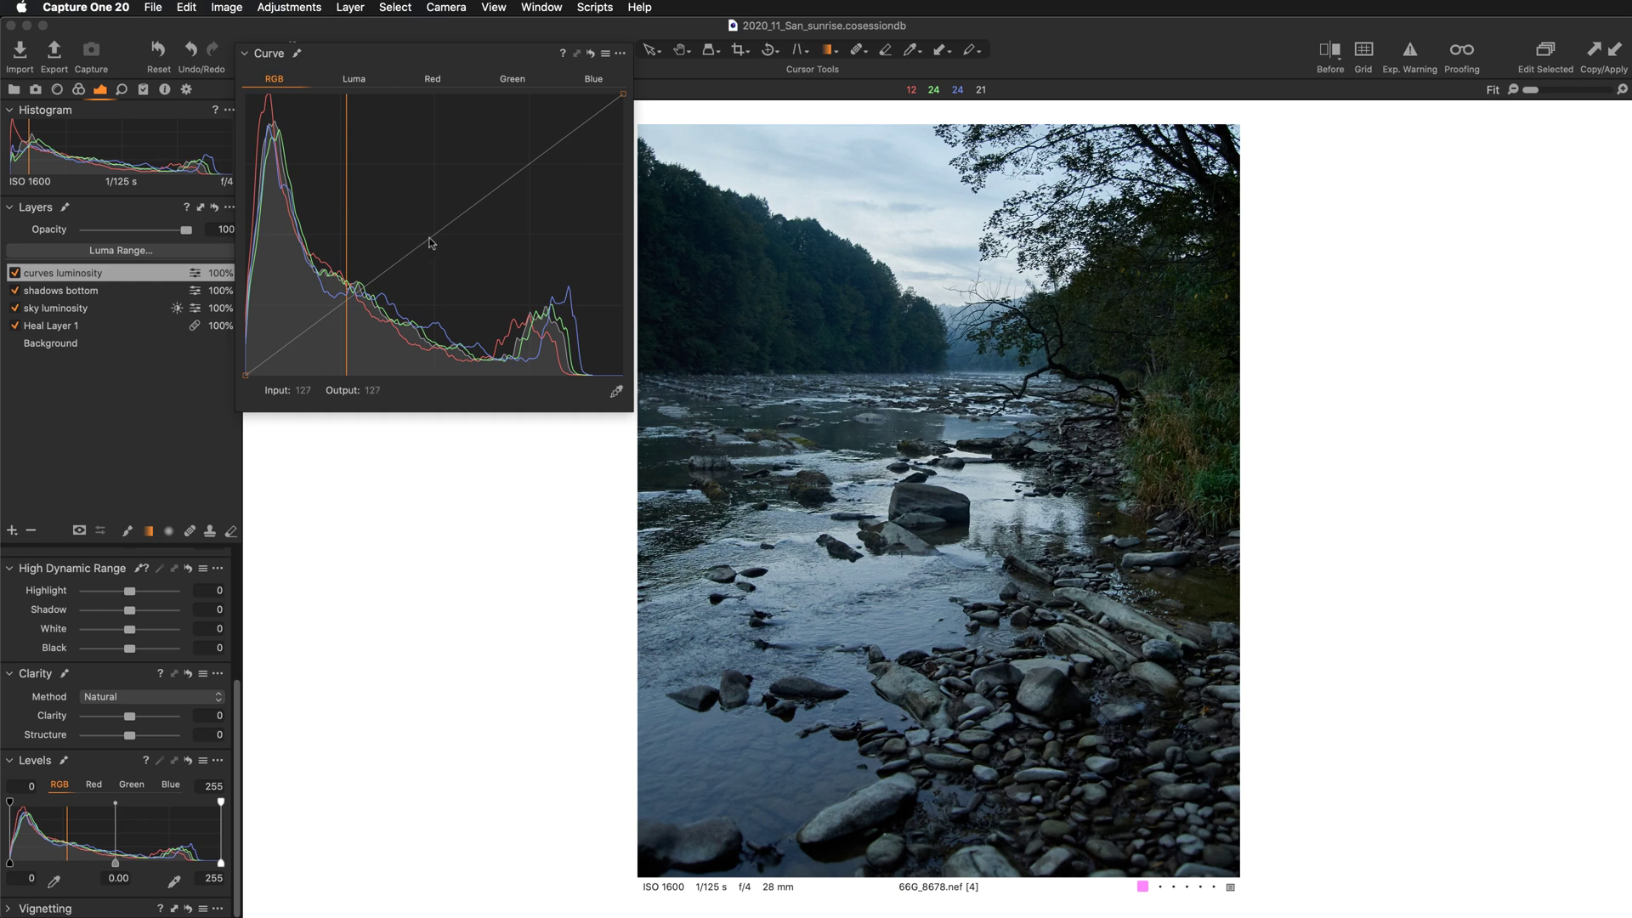
left_click_drag(430, 236, 420, 219)
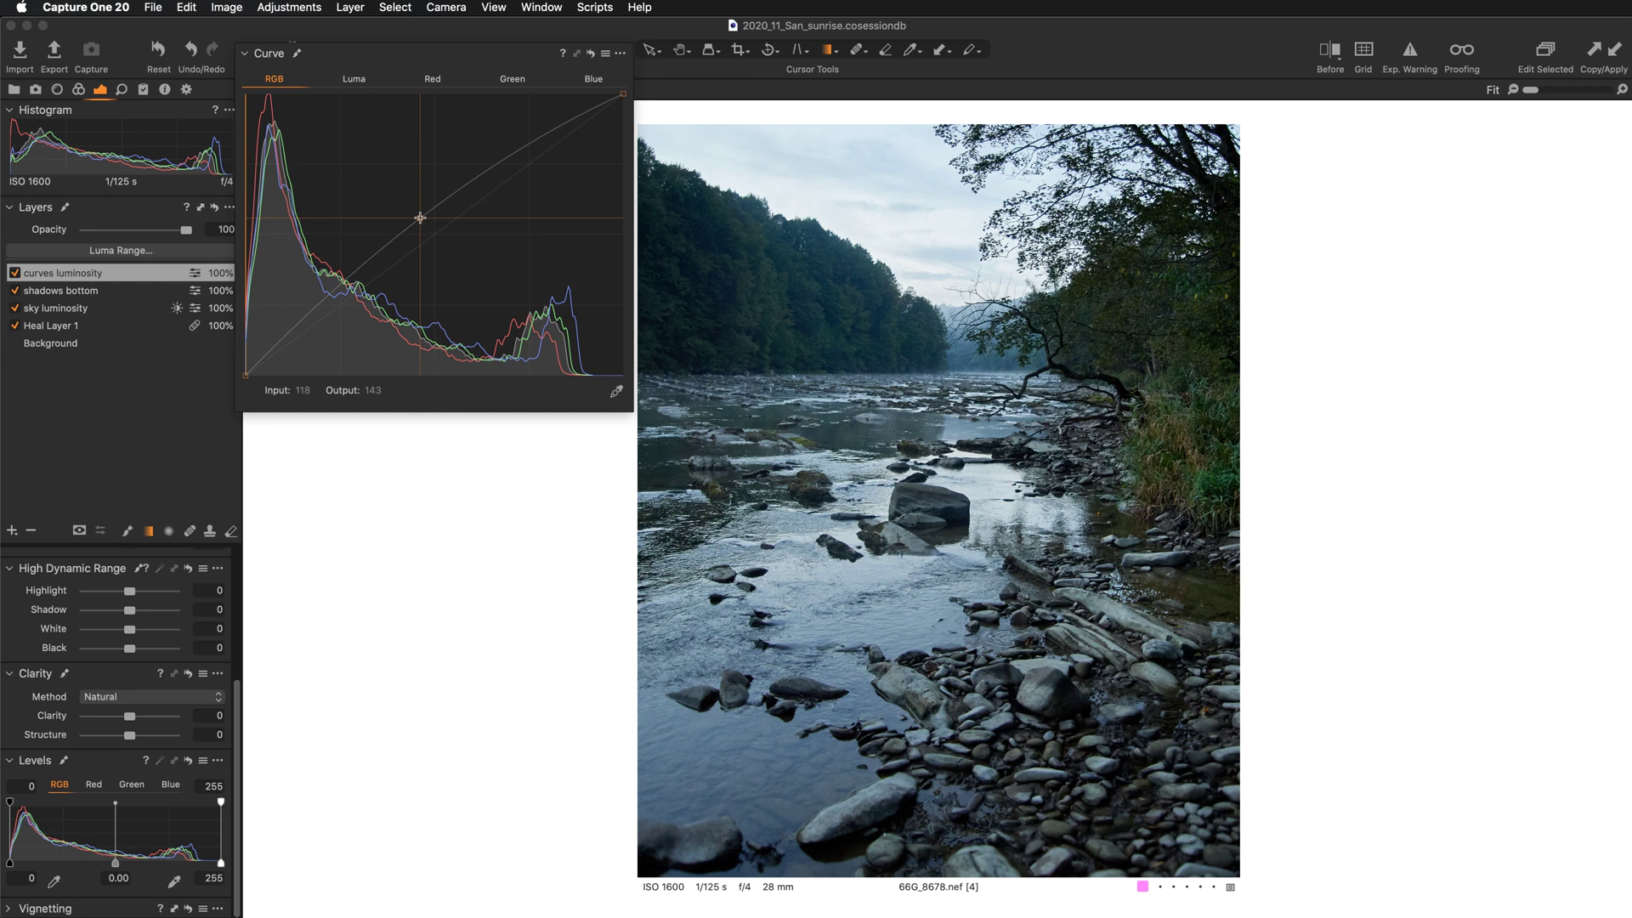
left_click_drag(420, 218, 395, 85)
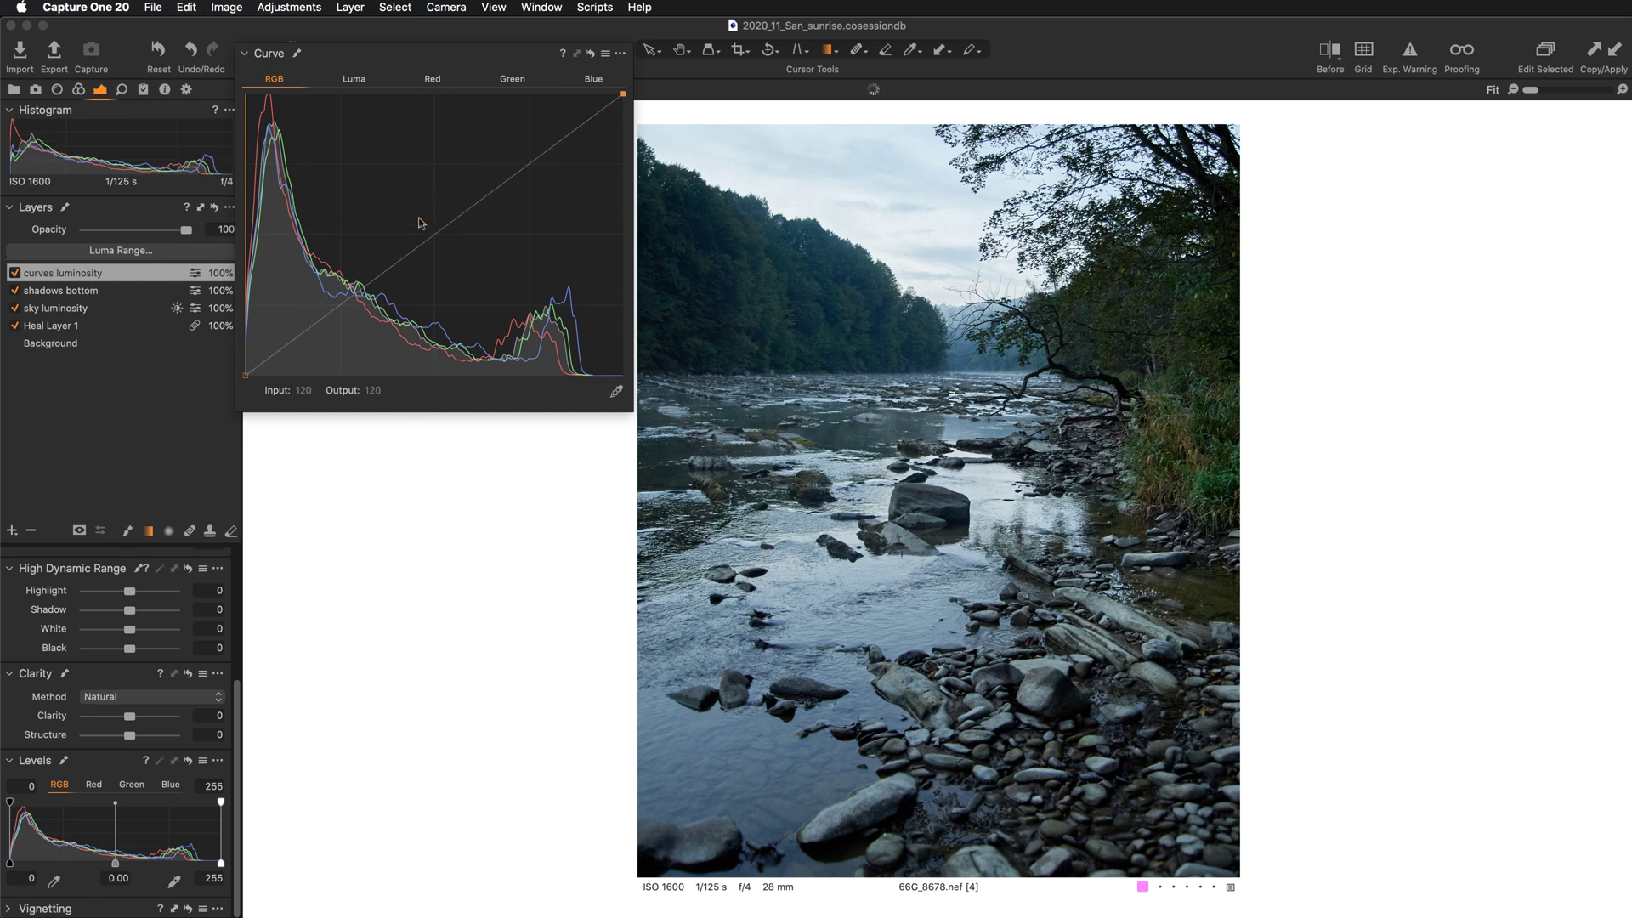
Lift the midtones on the Luma curve with a point at about input 115, output 142.
left_click(355, 79)
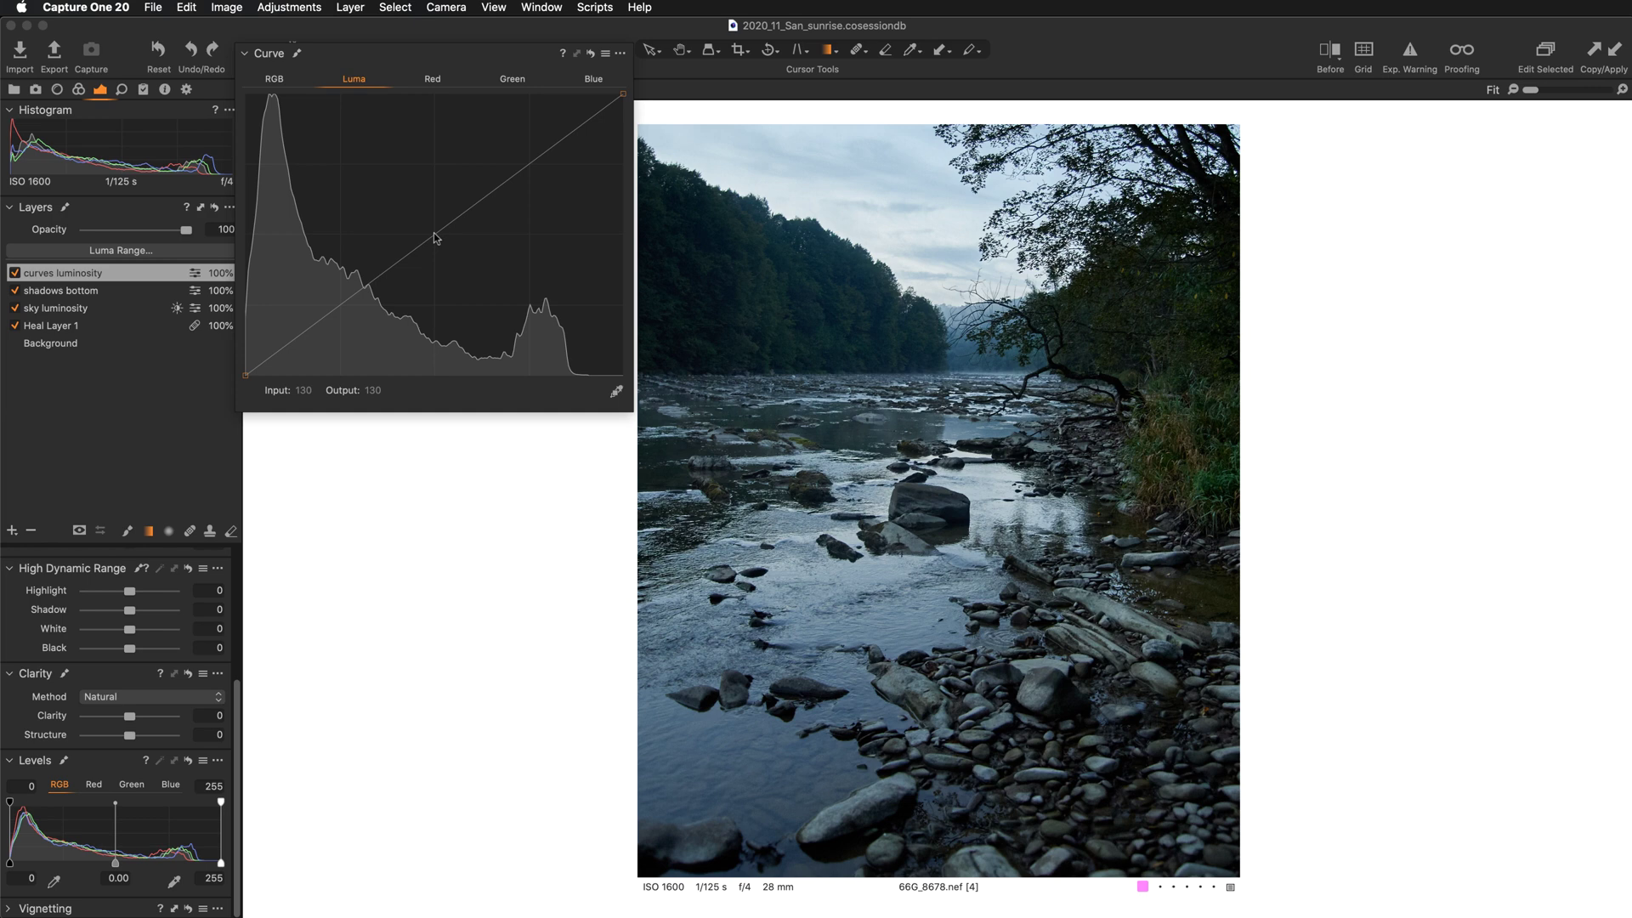
left_click_drag(433, 232, 414, 218)
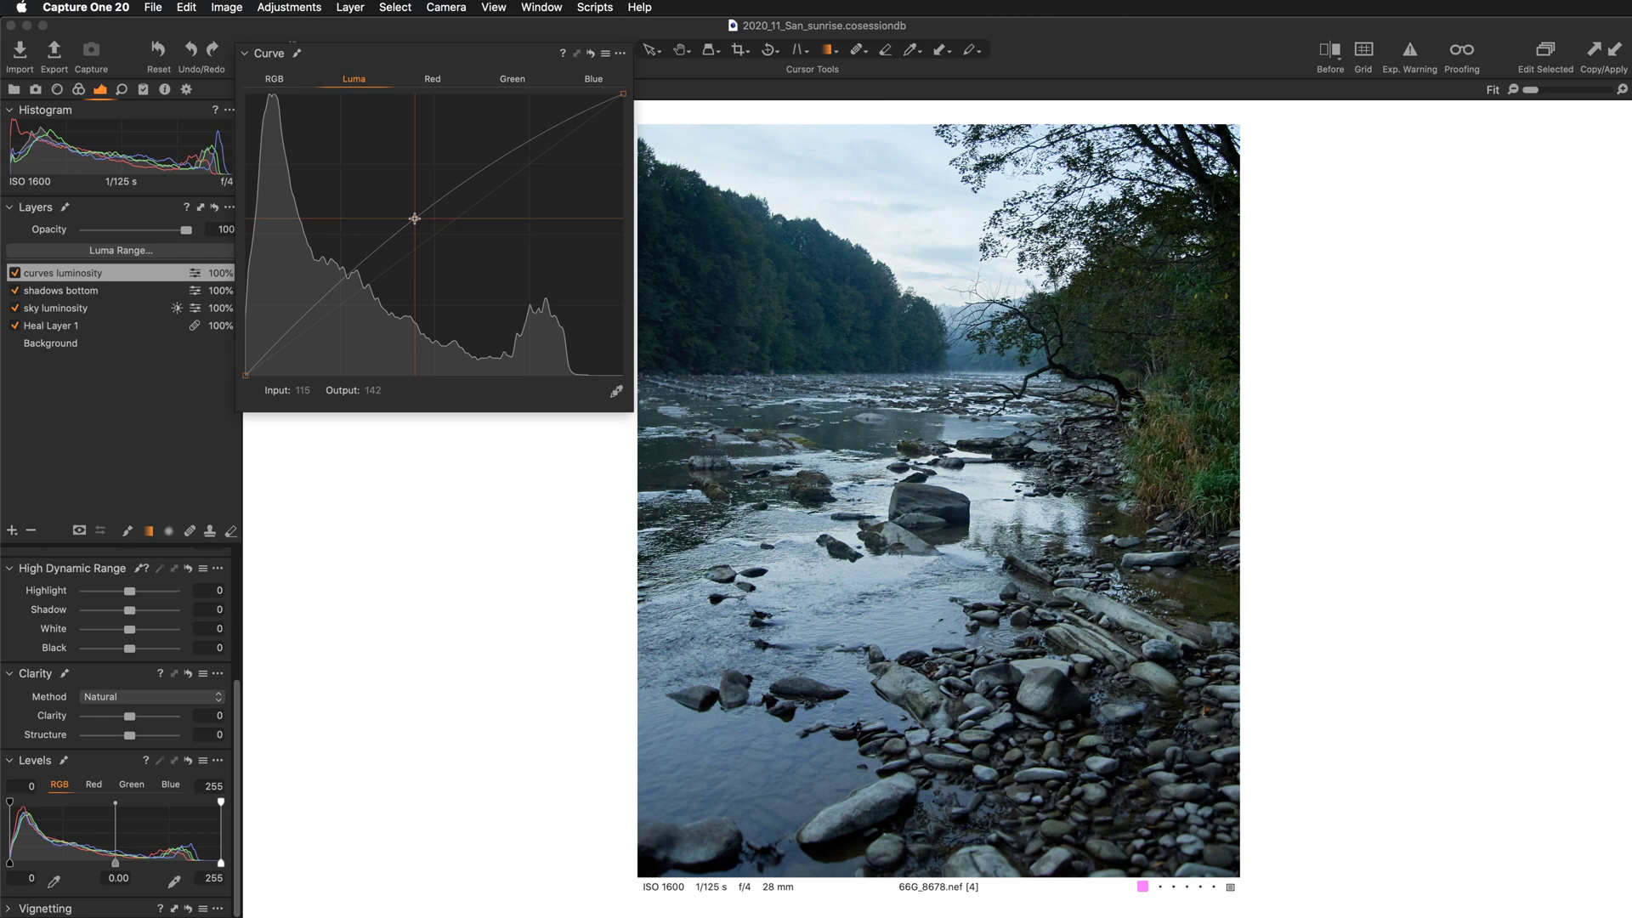
left_click_drag(414, 218, 415, 217)
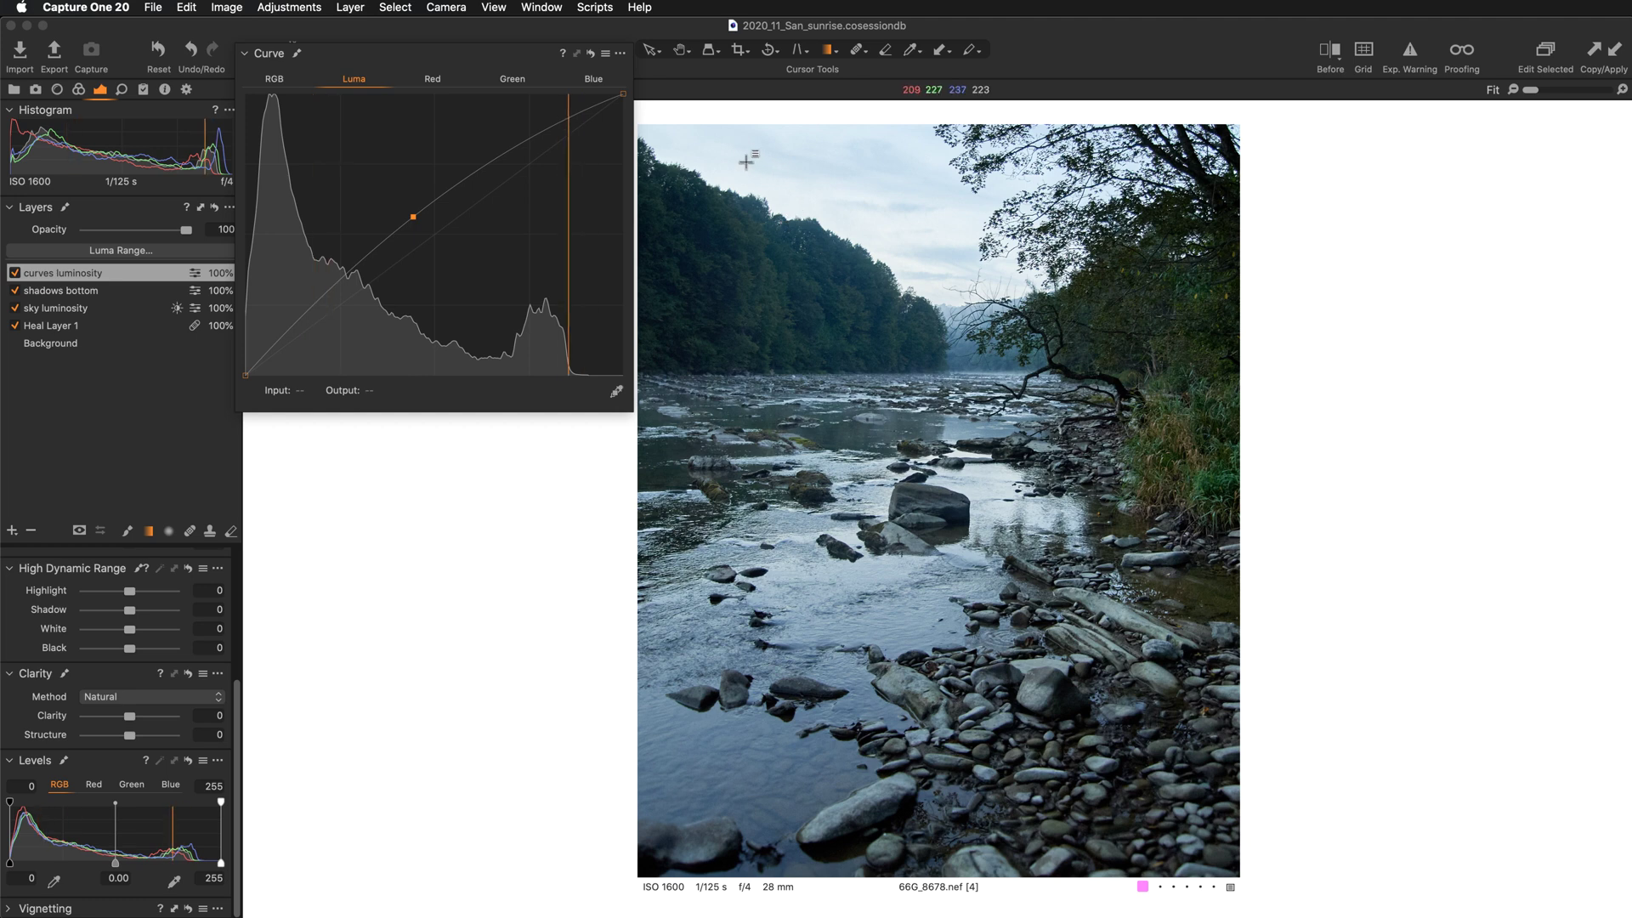
Hold back the highlights on the Luma curve with a second point at input 176, output 178.
left_click(651, 51)
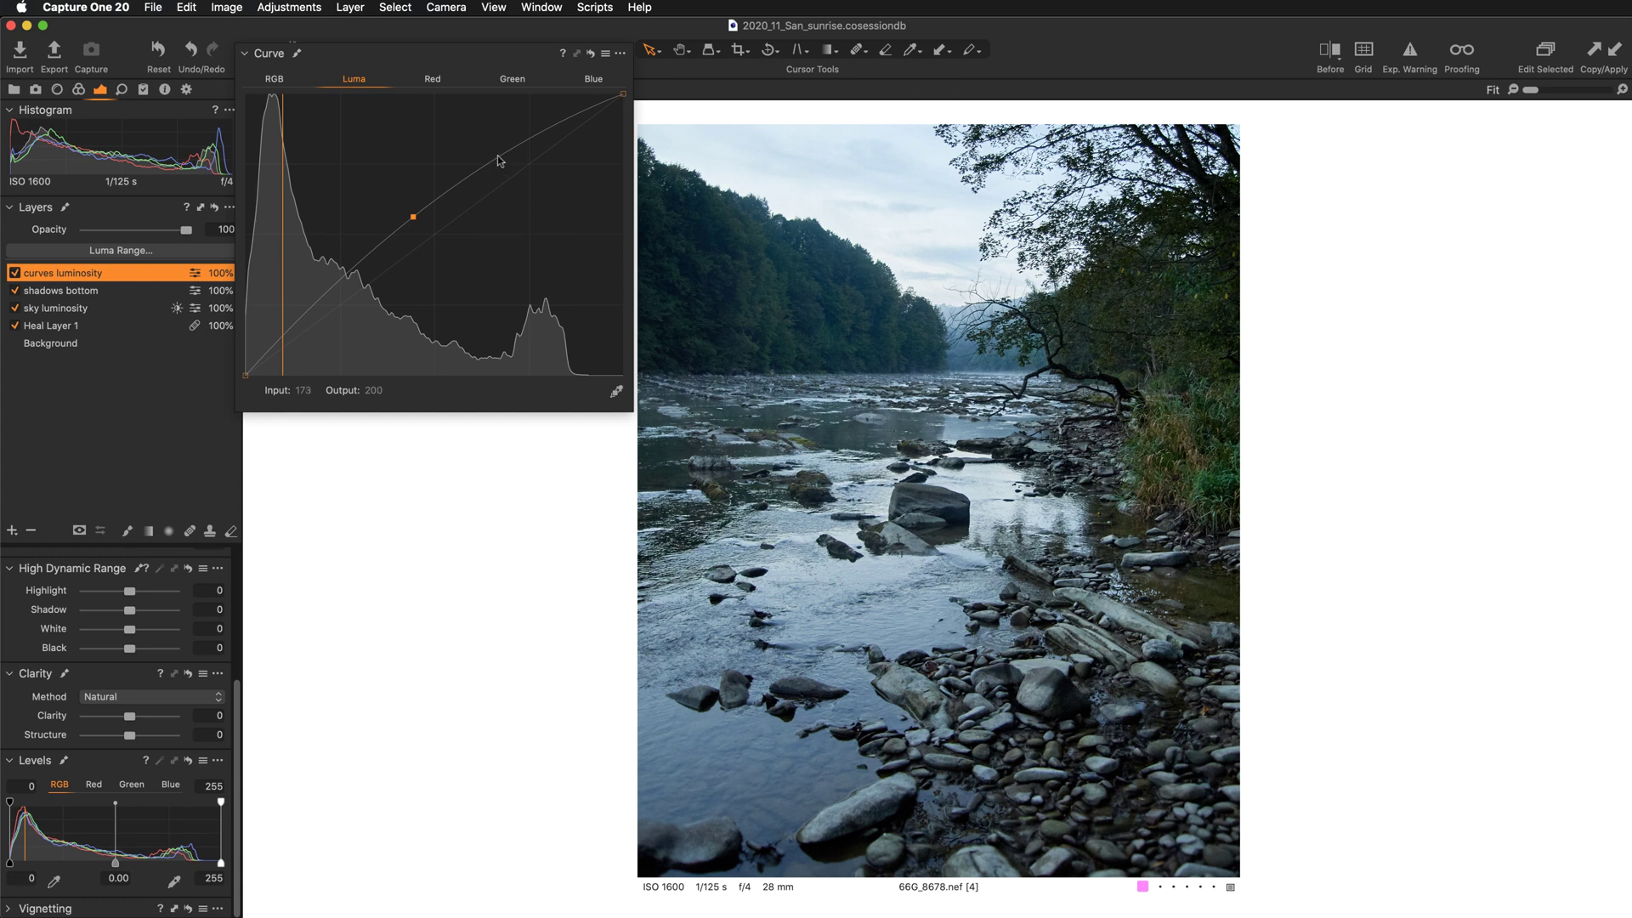
left_click_drag(498, 156, 503, 168)
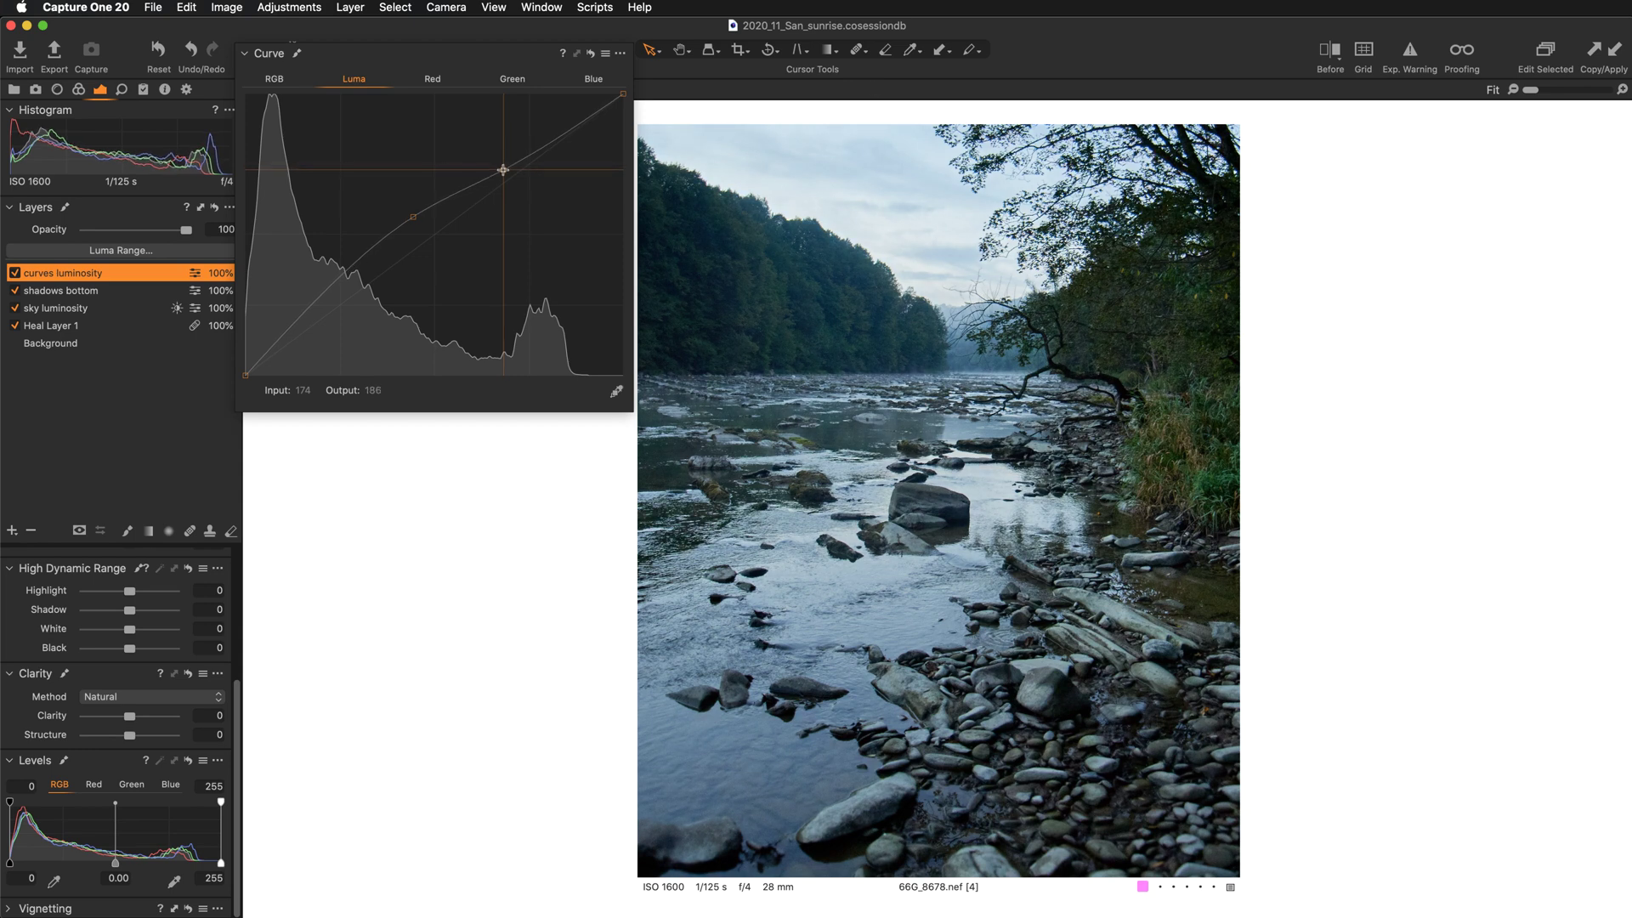
left_click_drag(503, 169, 505, 179)
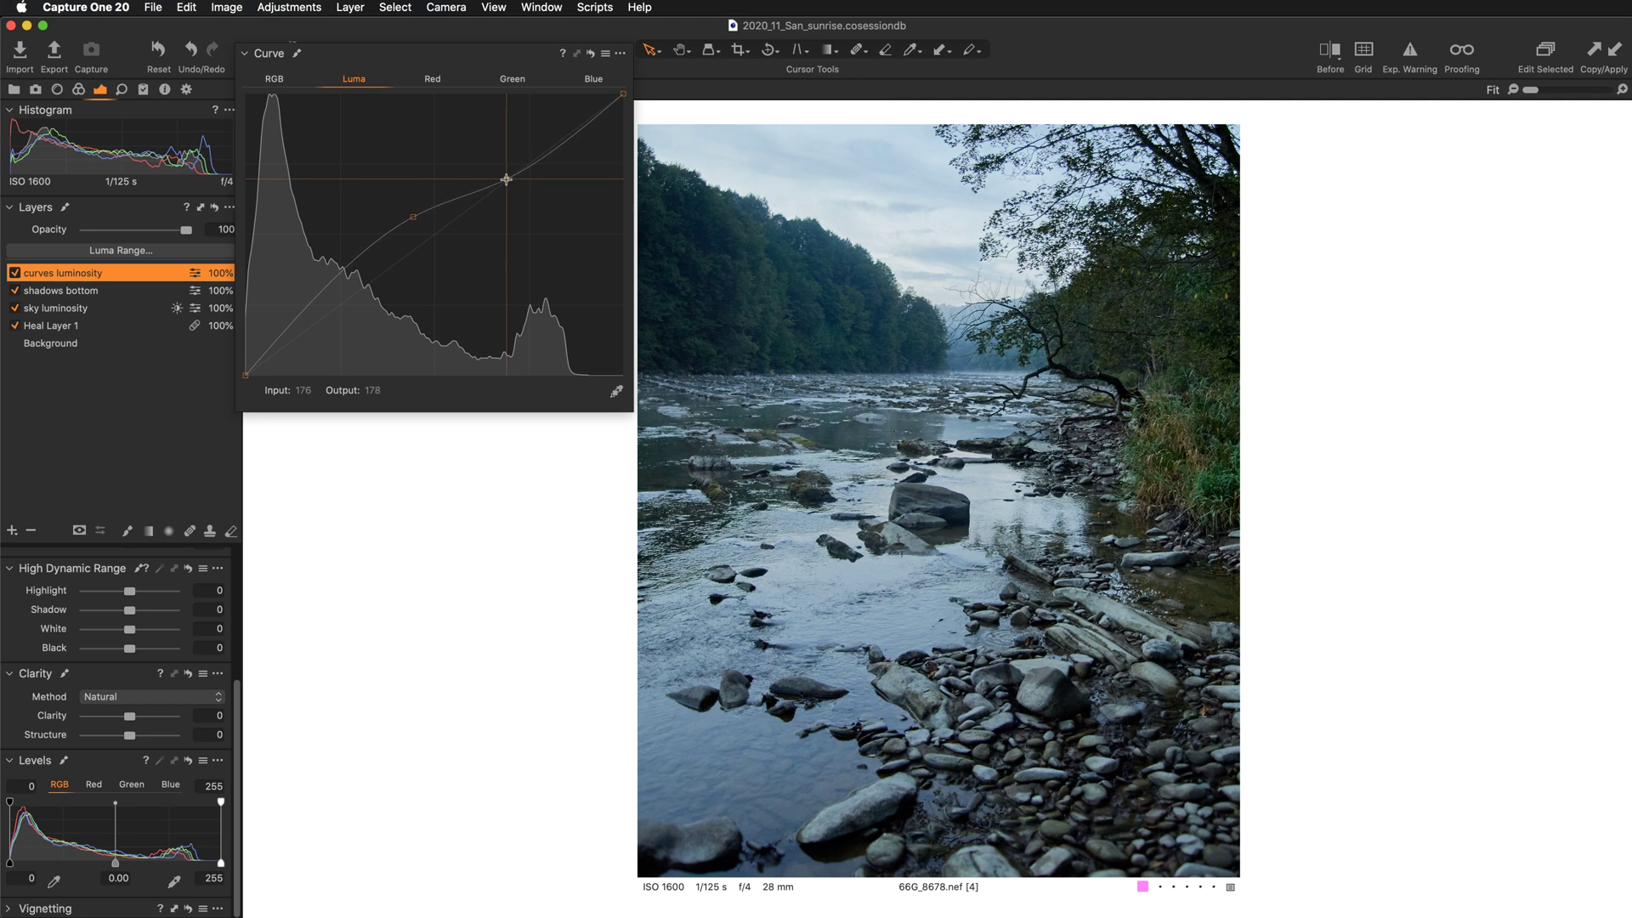
Raise the highlight point on the Luma curve and add a shadow point at about input 40, keeping it above the diagonal.
left_click_drag(506, 180, 506, 166)
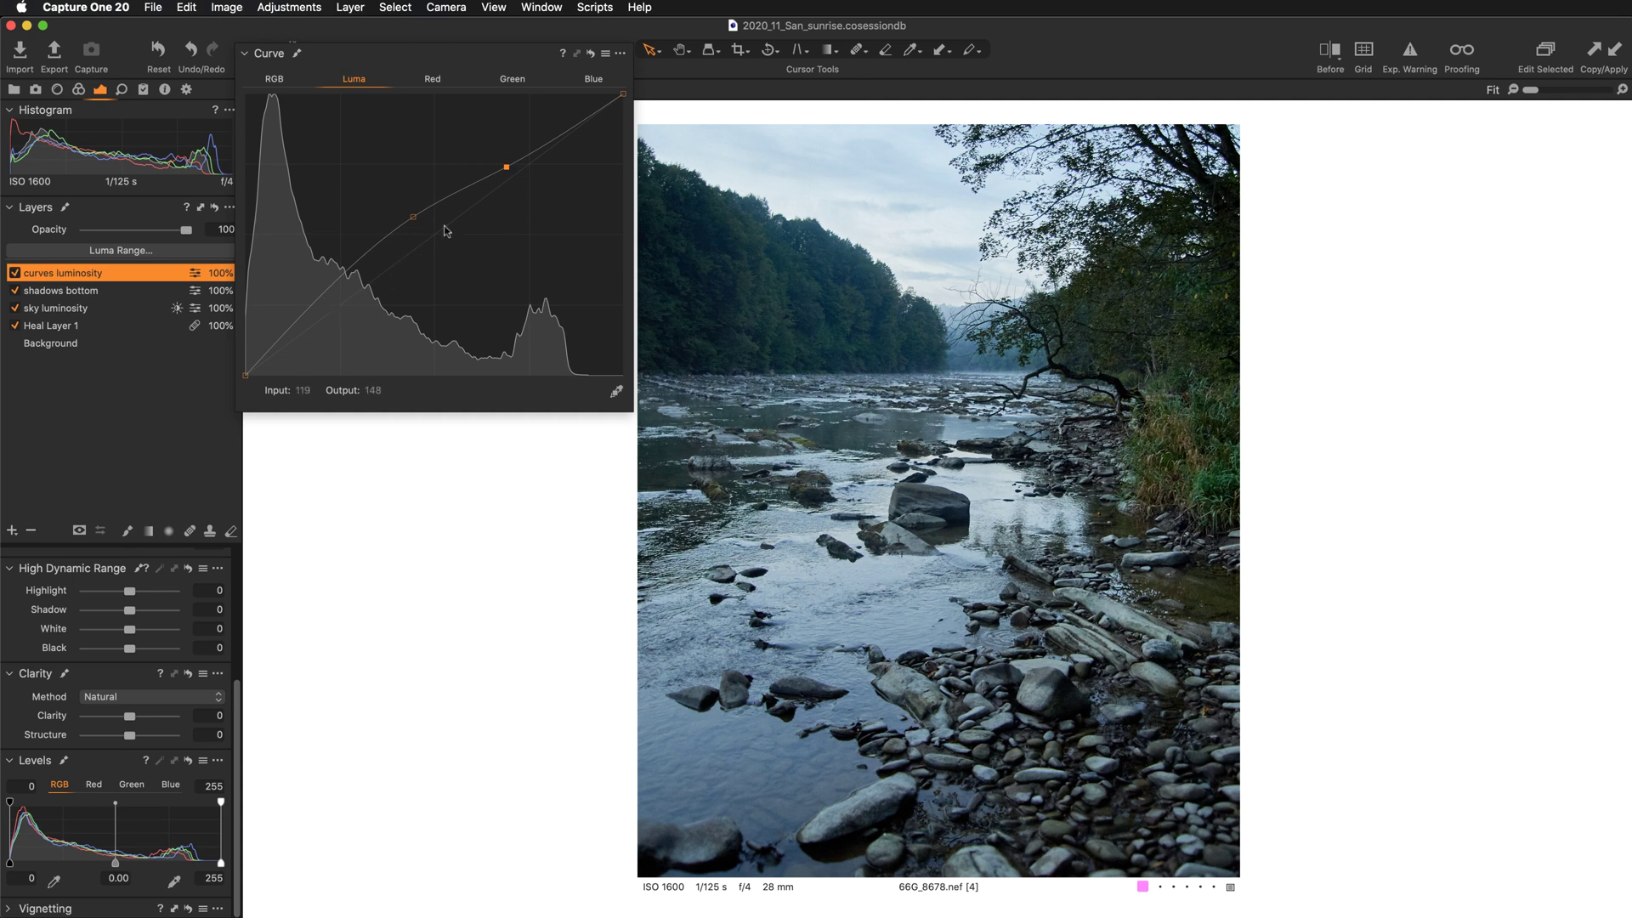
left_click(504, 168)
left_click(303, 315)
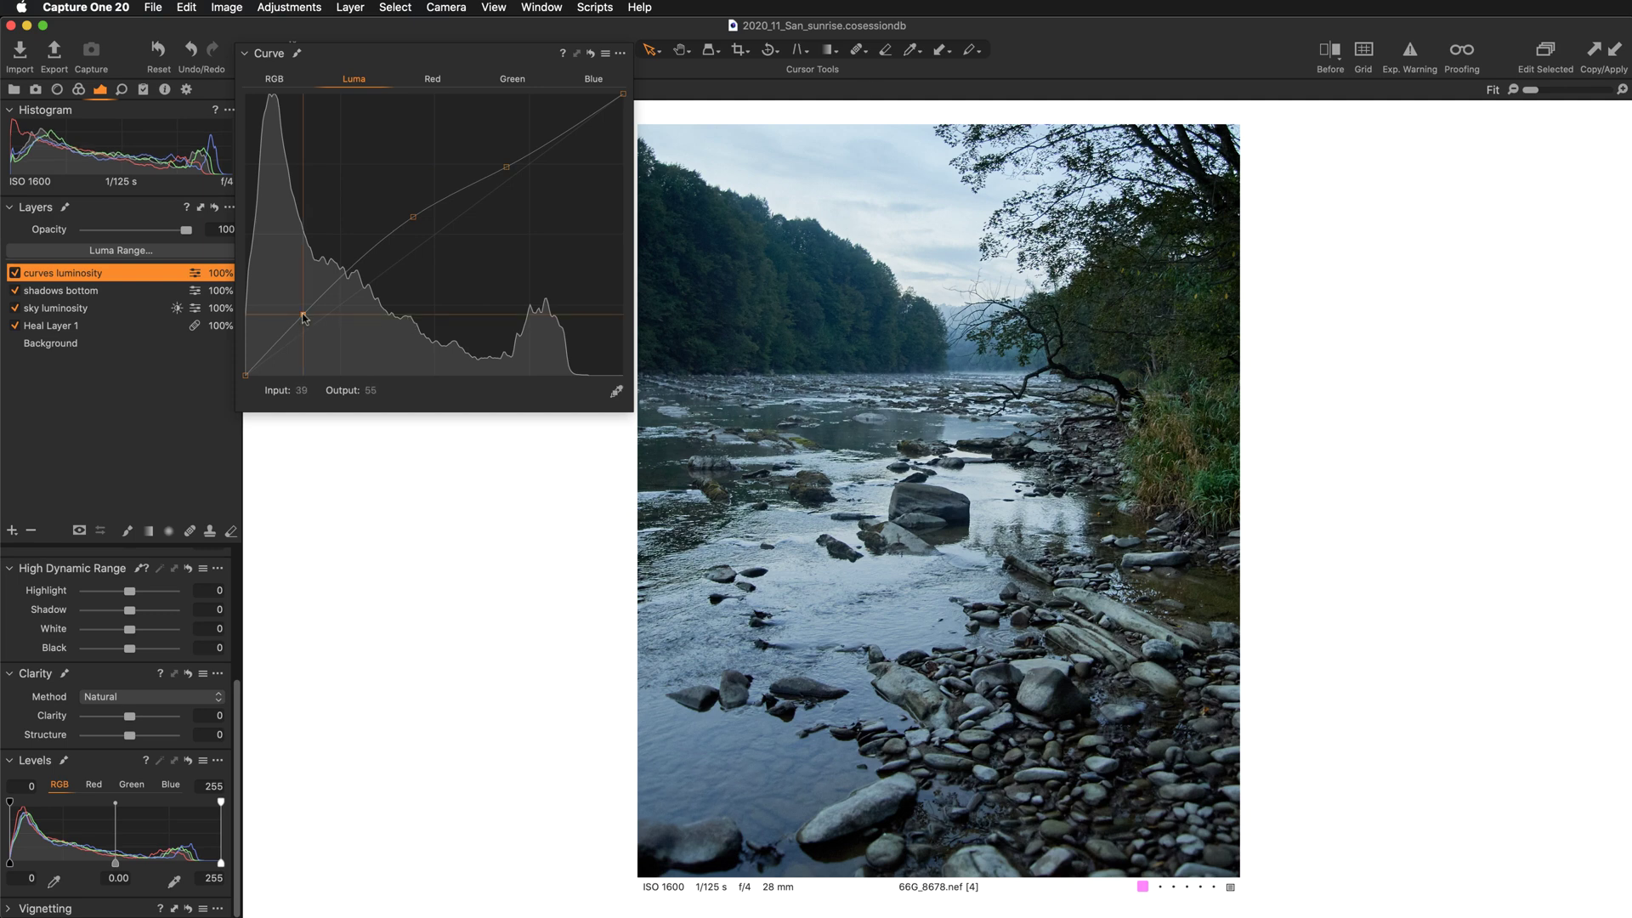
left_click_drag(303, 315, 304, 319)
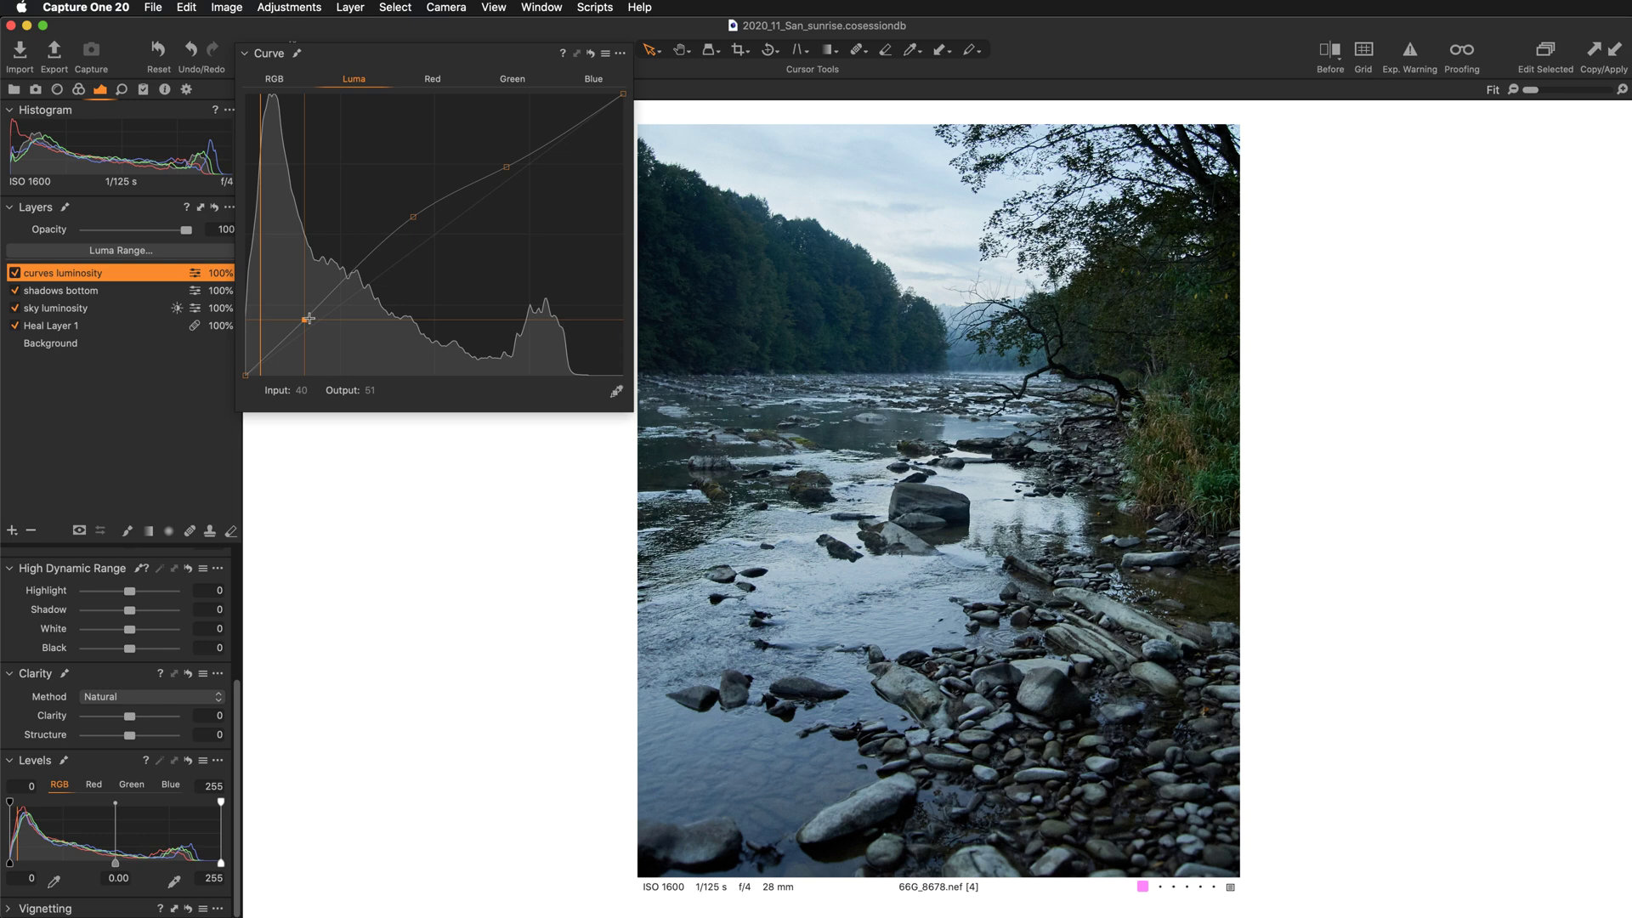
left_click_drag(307, 318, 303, 315)
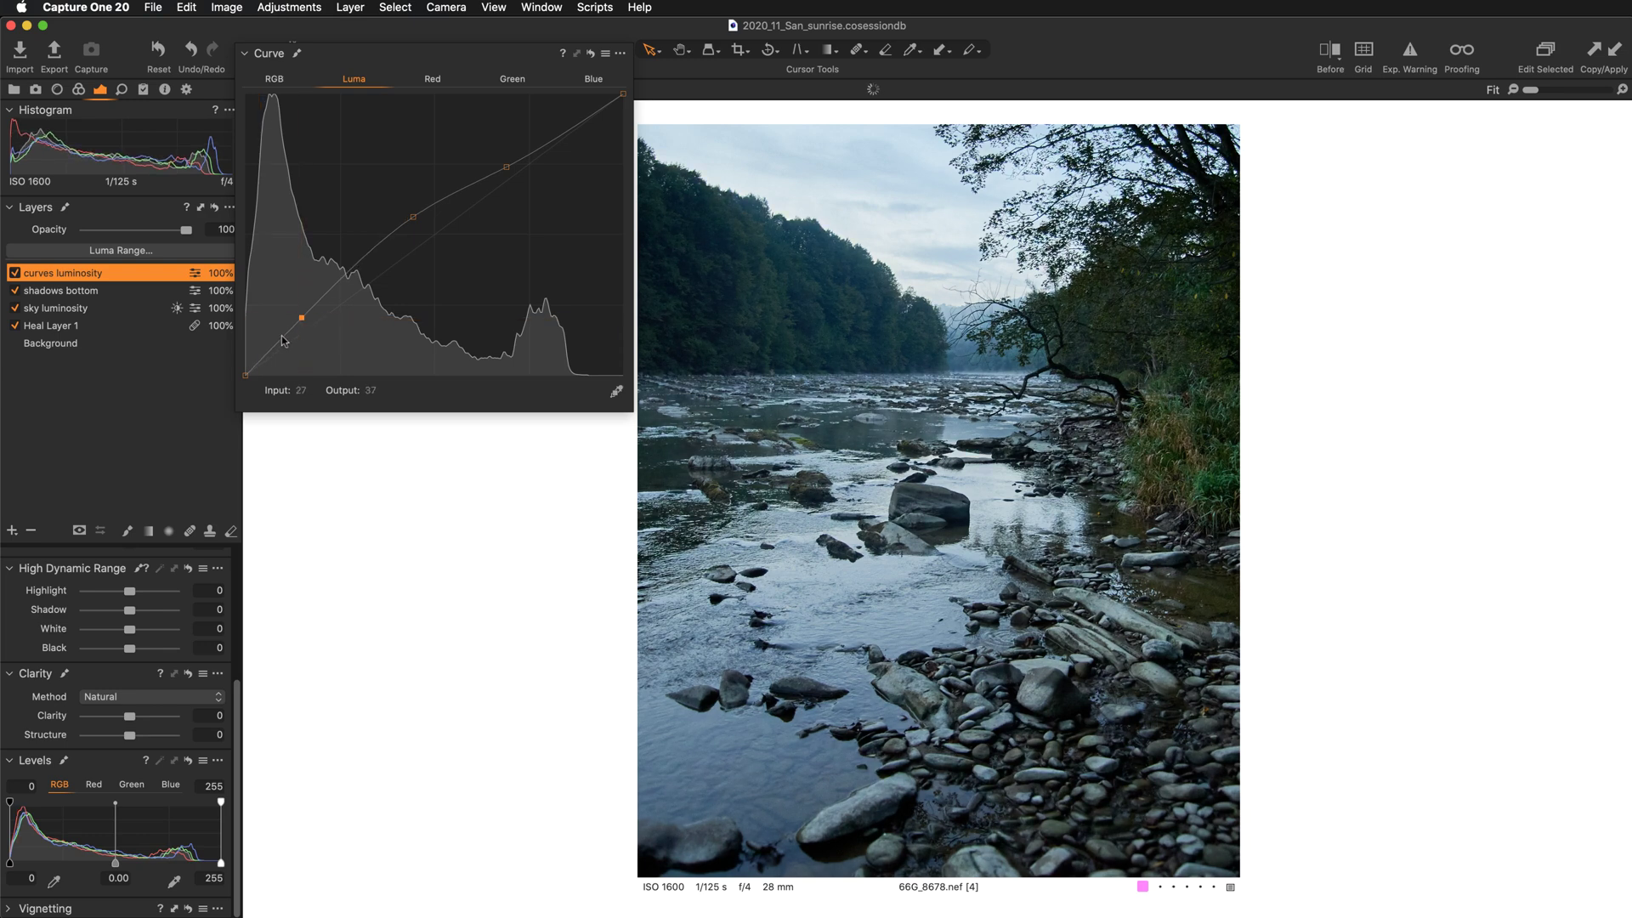
Add a deeper shadow point to the Luma curve at about input 25, and compare the photo with curves luminosity off and on.
left_click(283, 340)
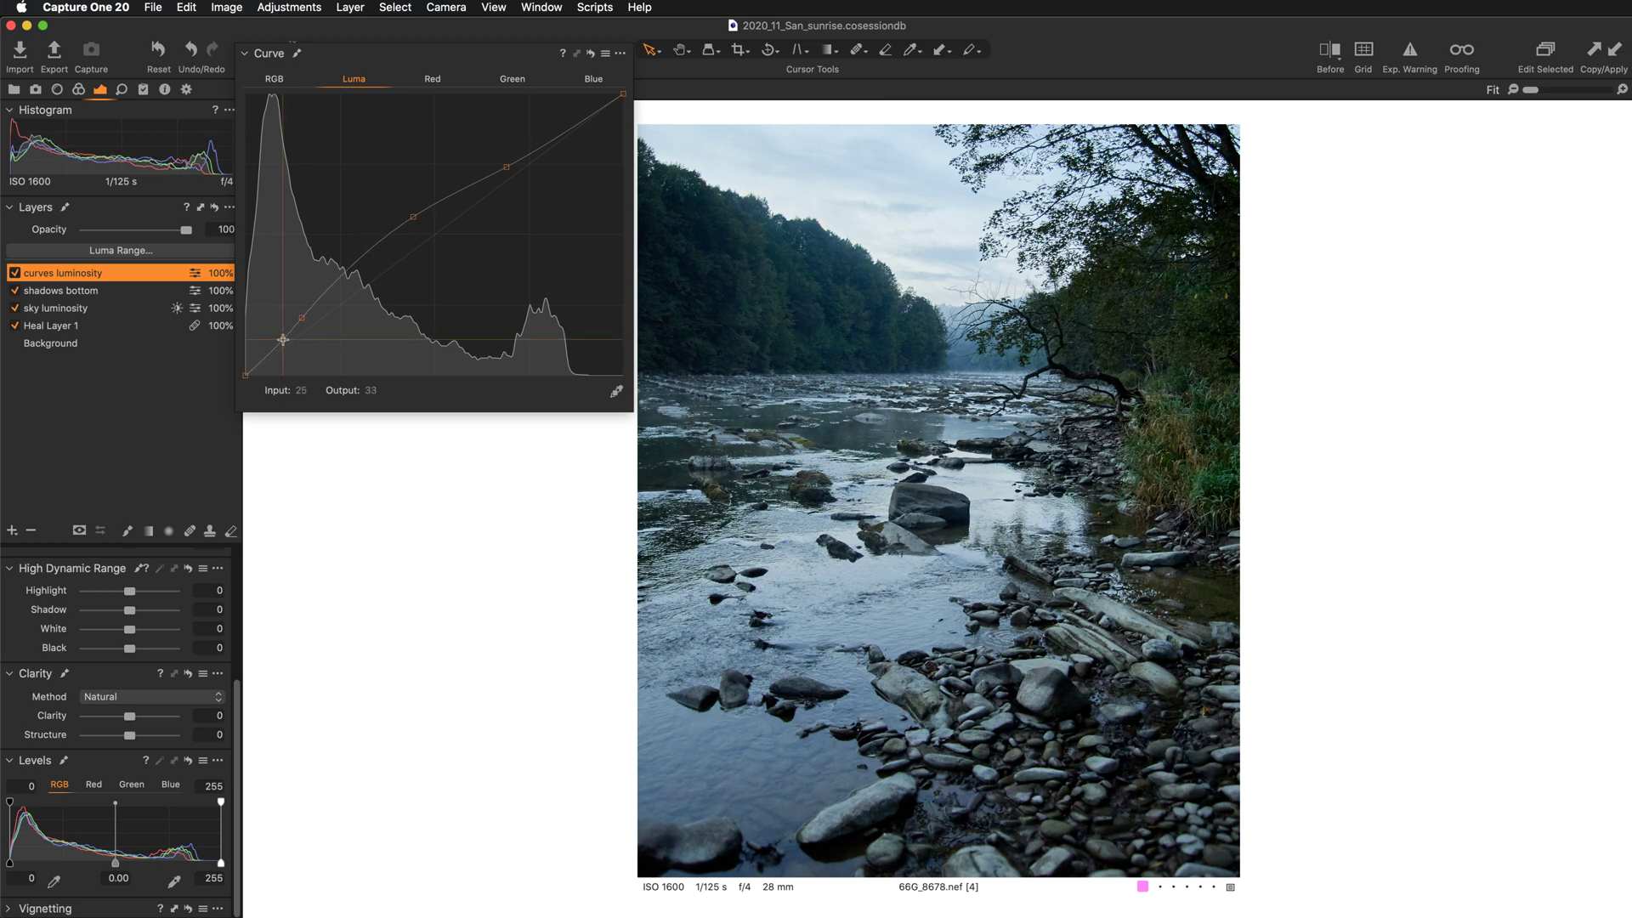
left_click_drag(283, 340, 279, 341)
left_click(14, 273)
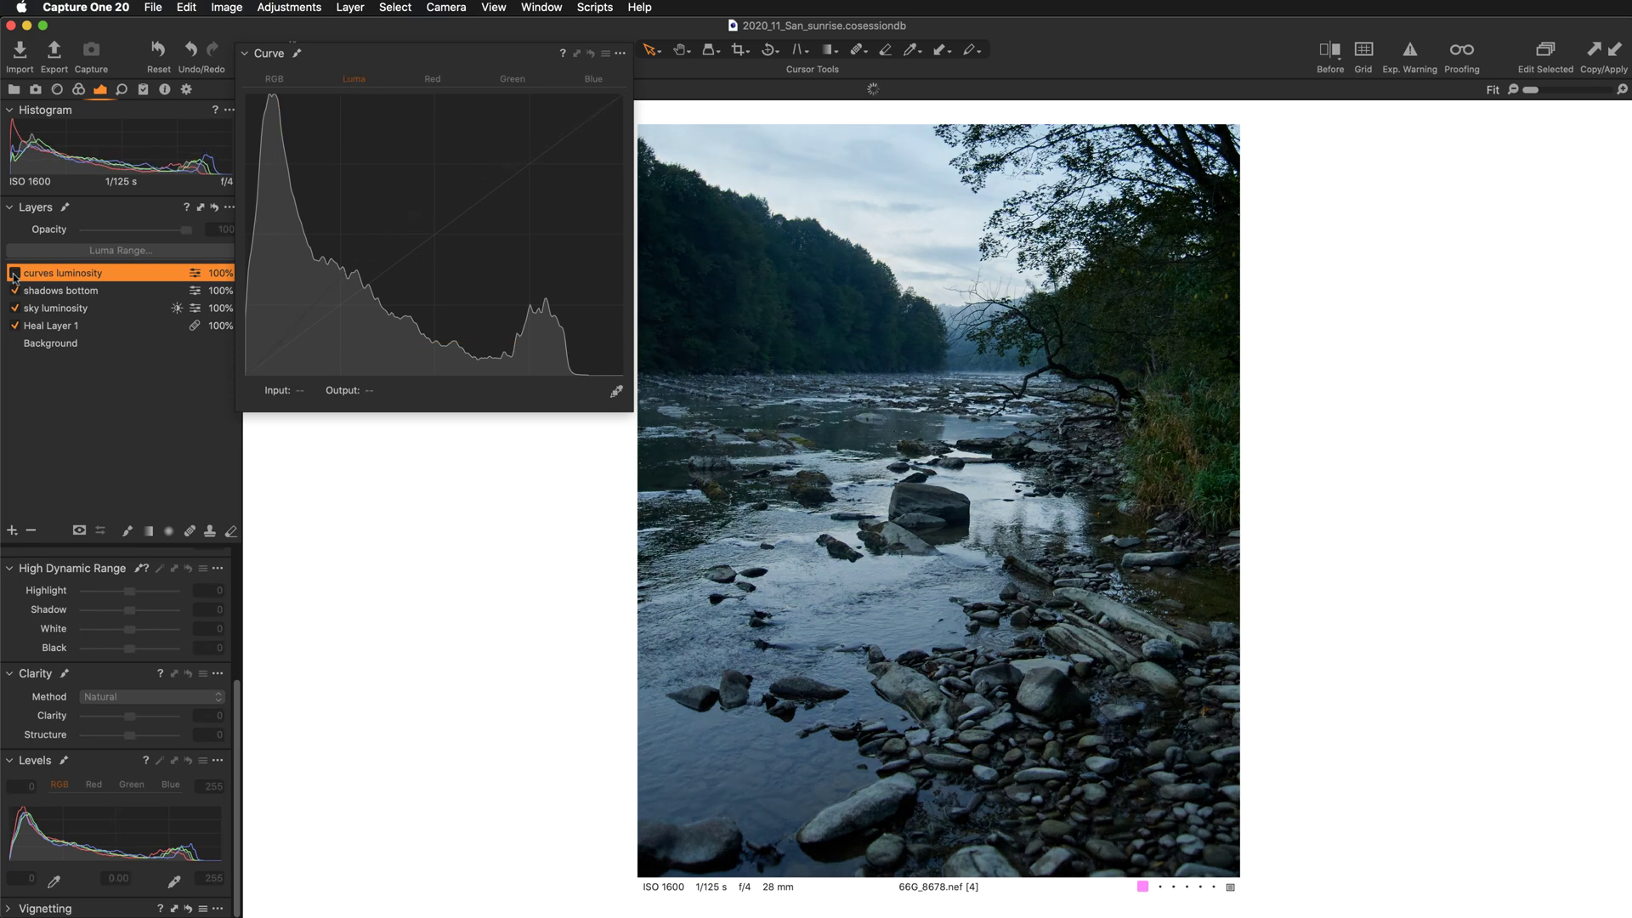
left_click(14, 273)
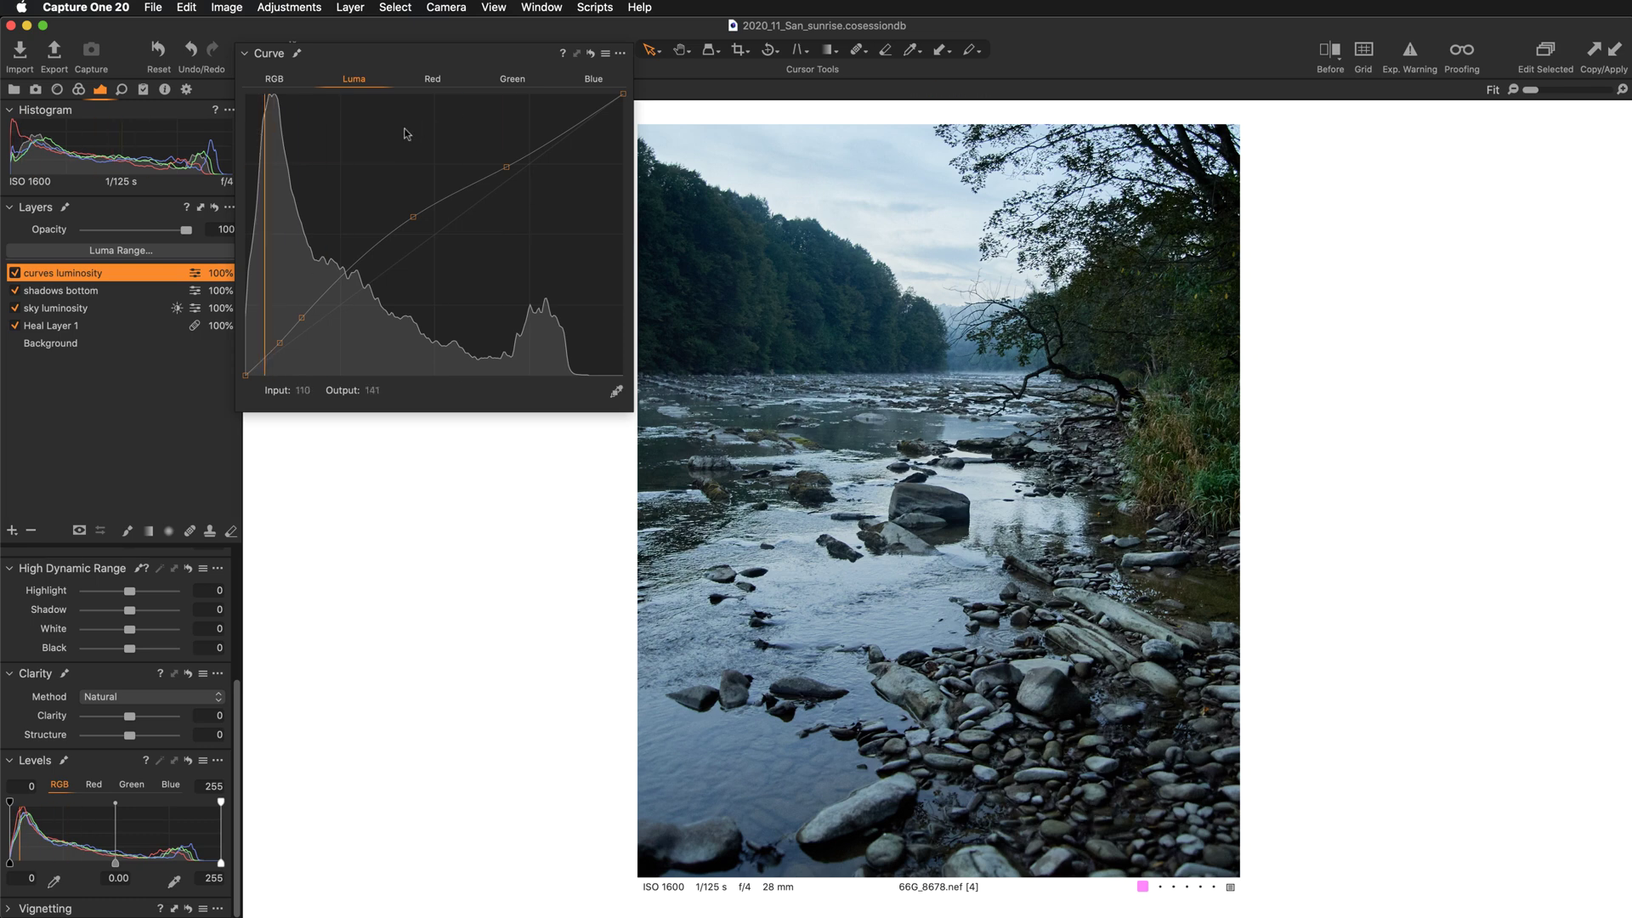
On the RGB curve, add an anchor point in the deep shadows and lift the black point to about output 16.
left_click(274, 79)
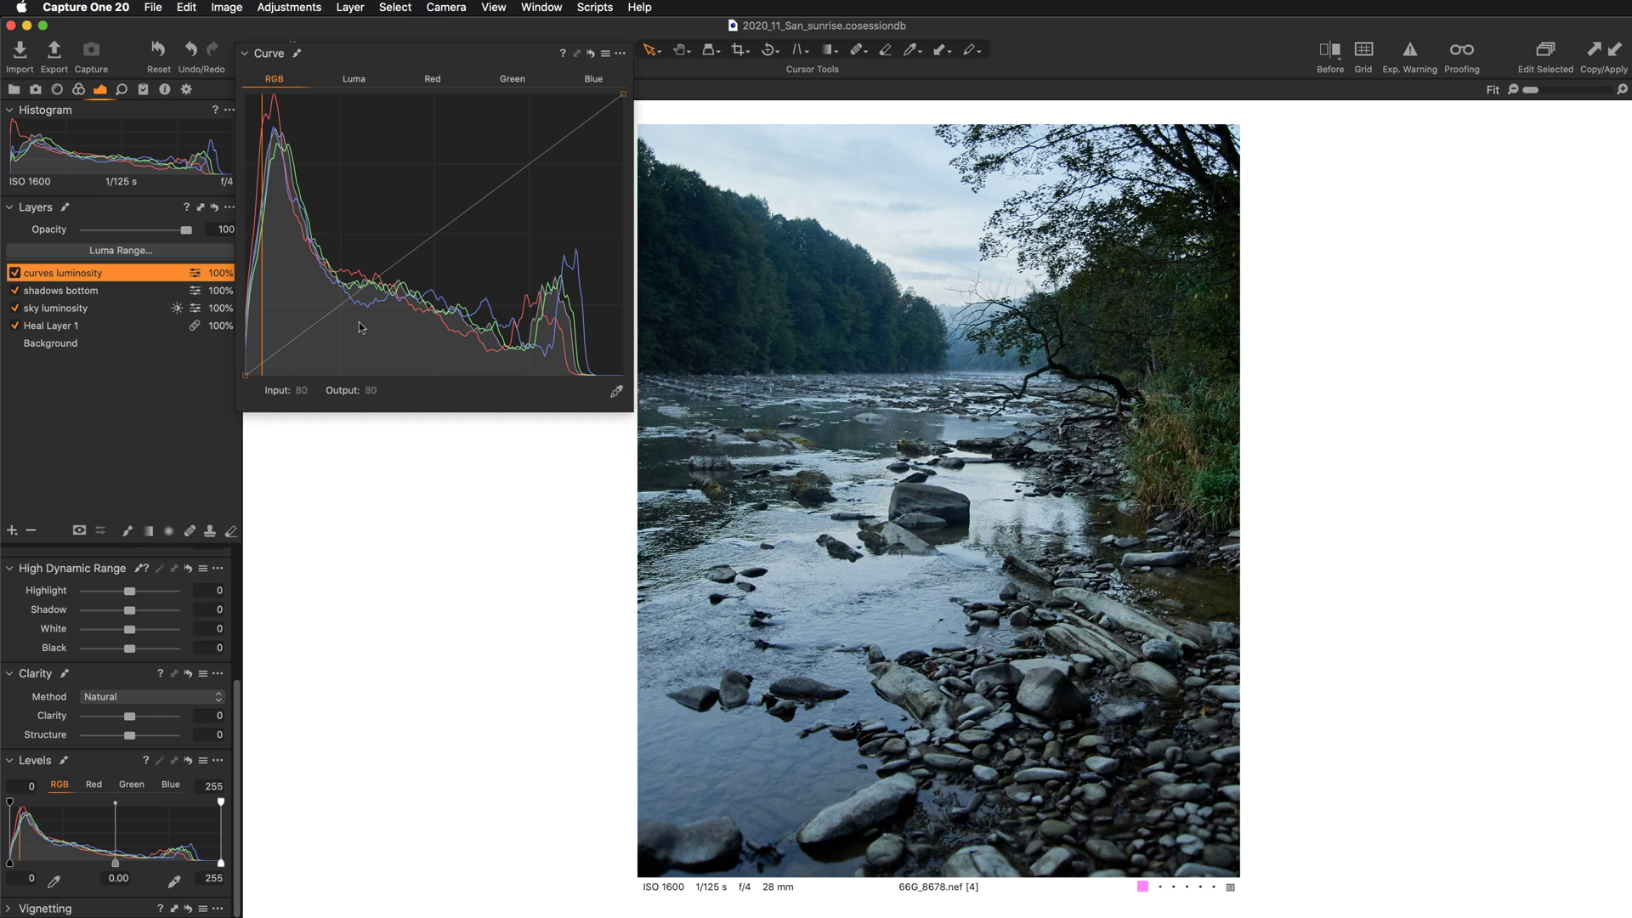
left_click(296, 337)
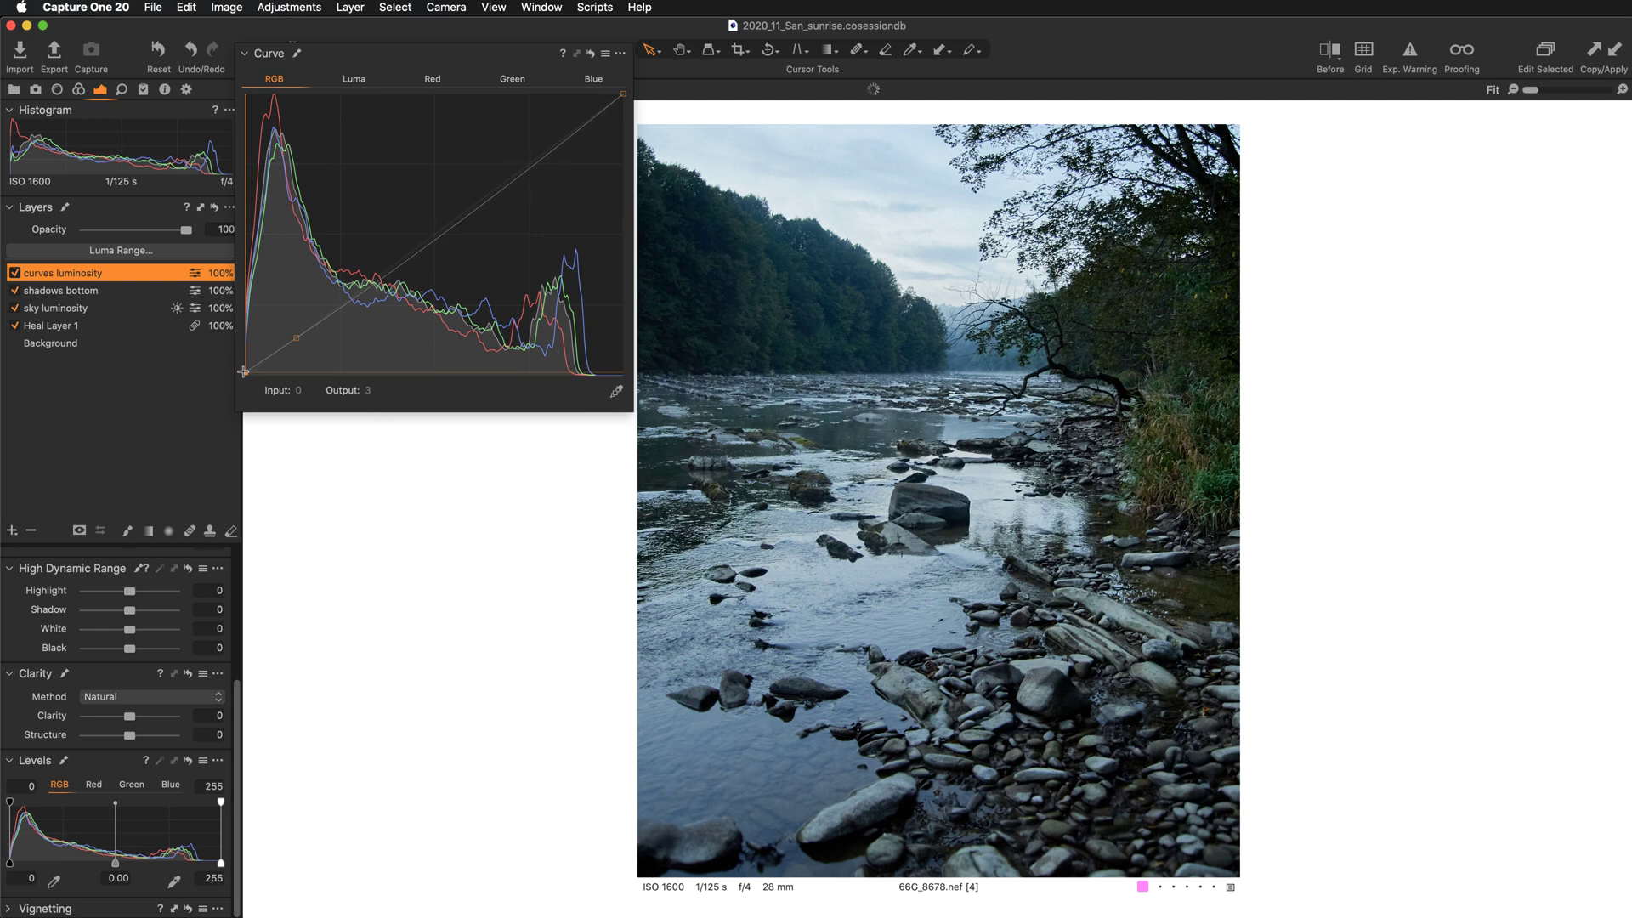
left_click_drag(243, 372, 242, 358)
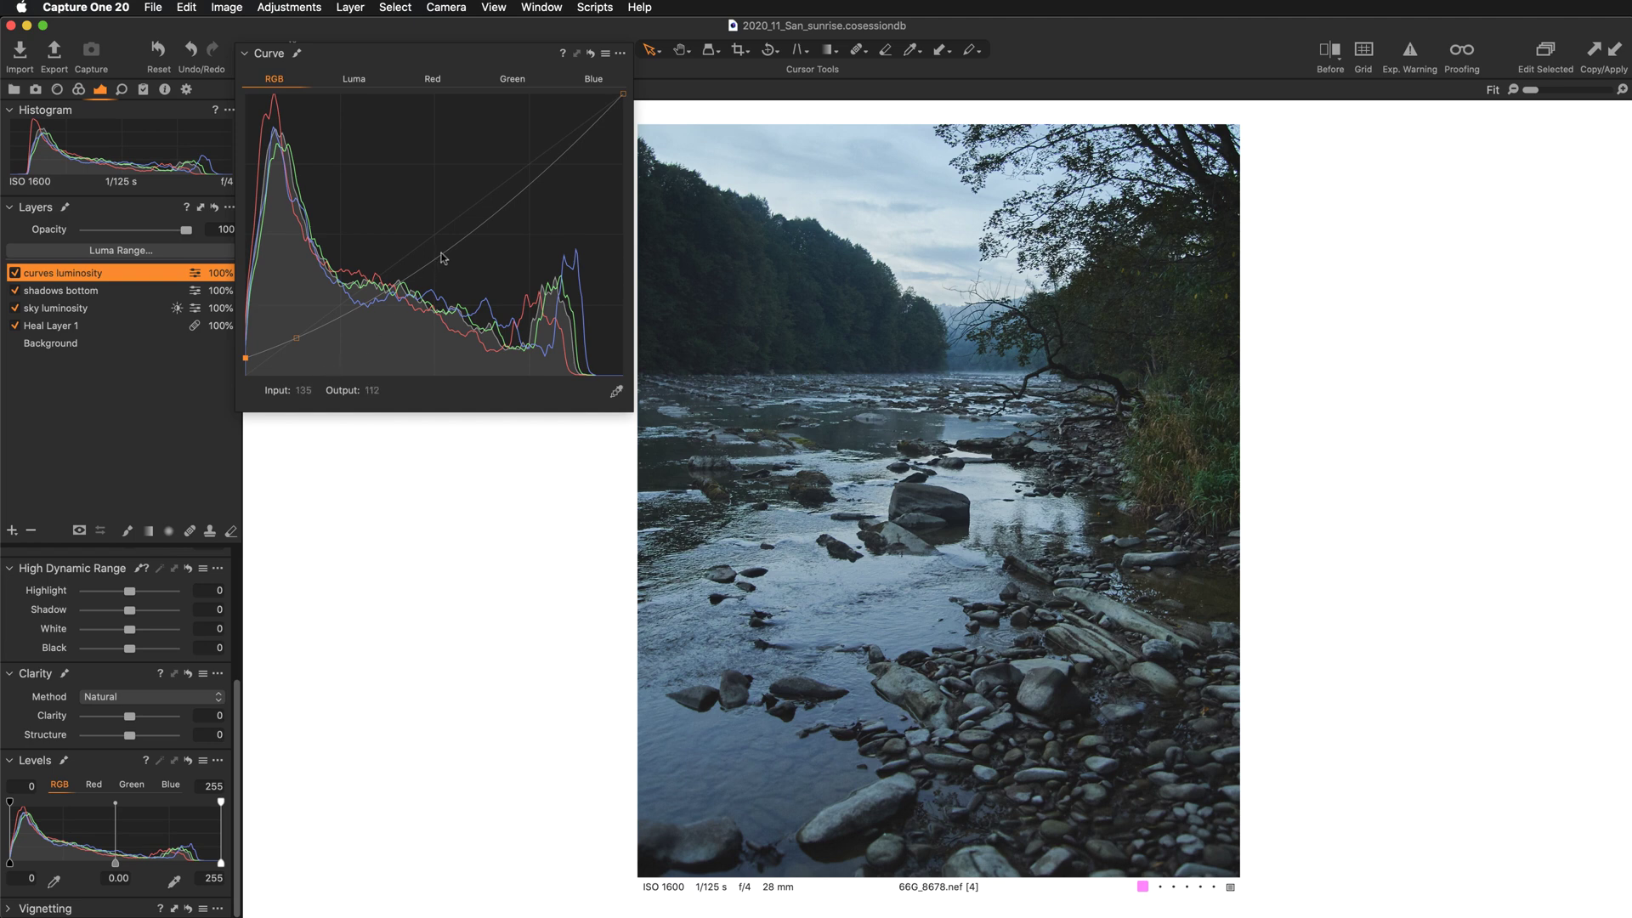
Add a midtone point to the RGB curve and raise it slightly above the diagonal to restore the upper tones.
left_click(366, 297)
left_click_drag(365, 297, 363, 291)
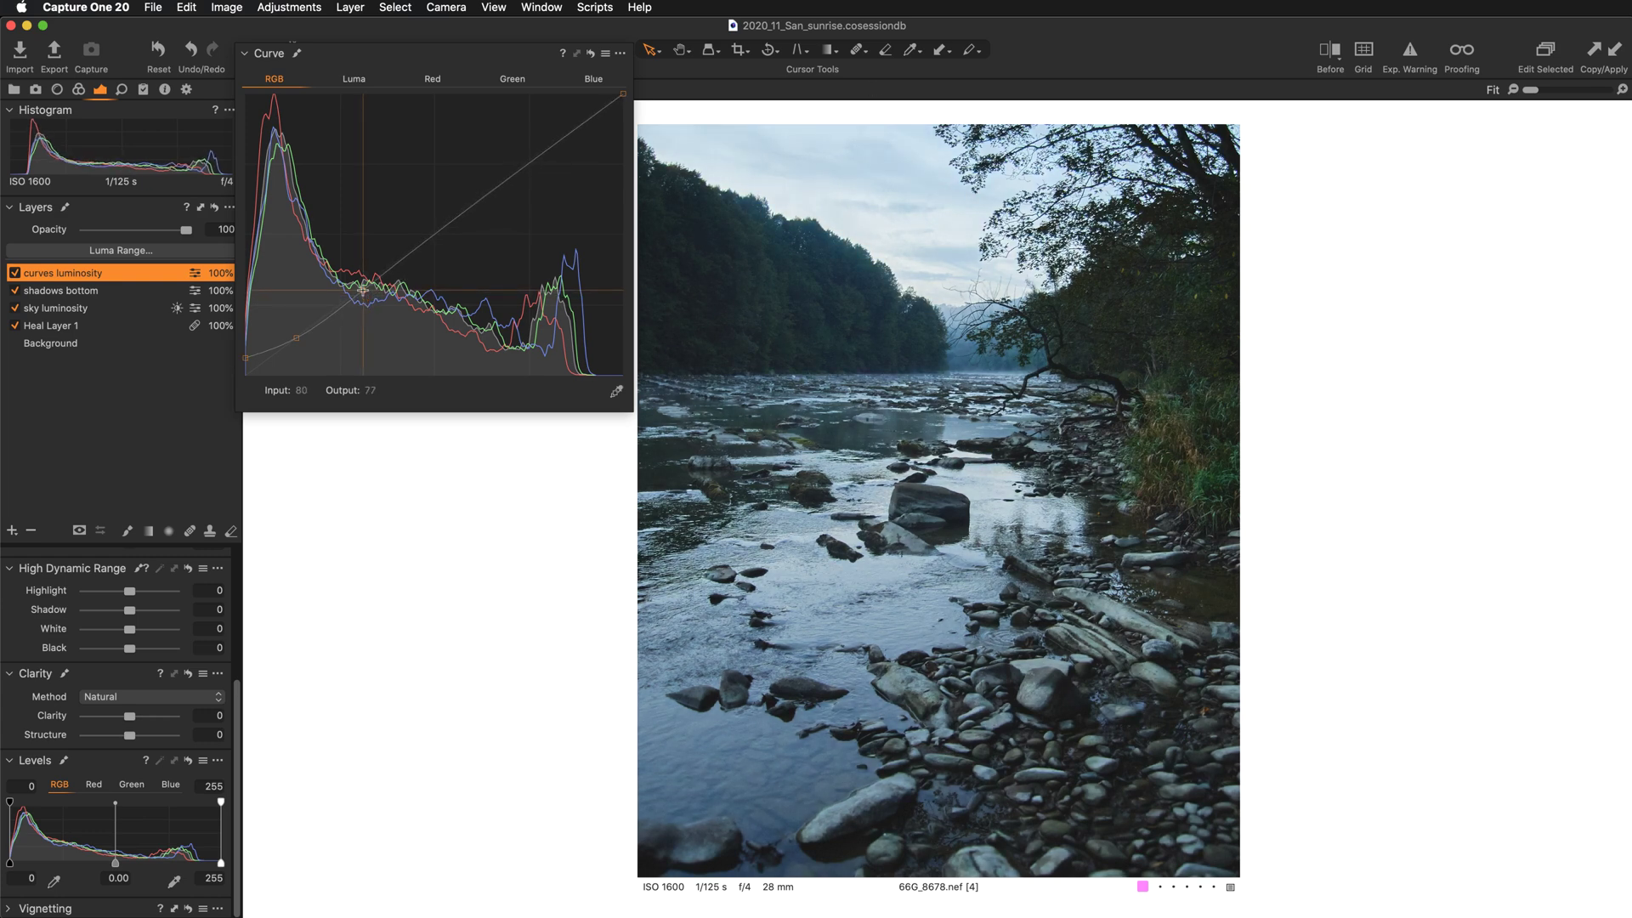
left_click_drag(363, 291, 367, 285)
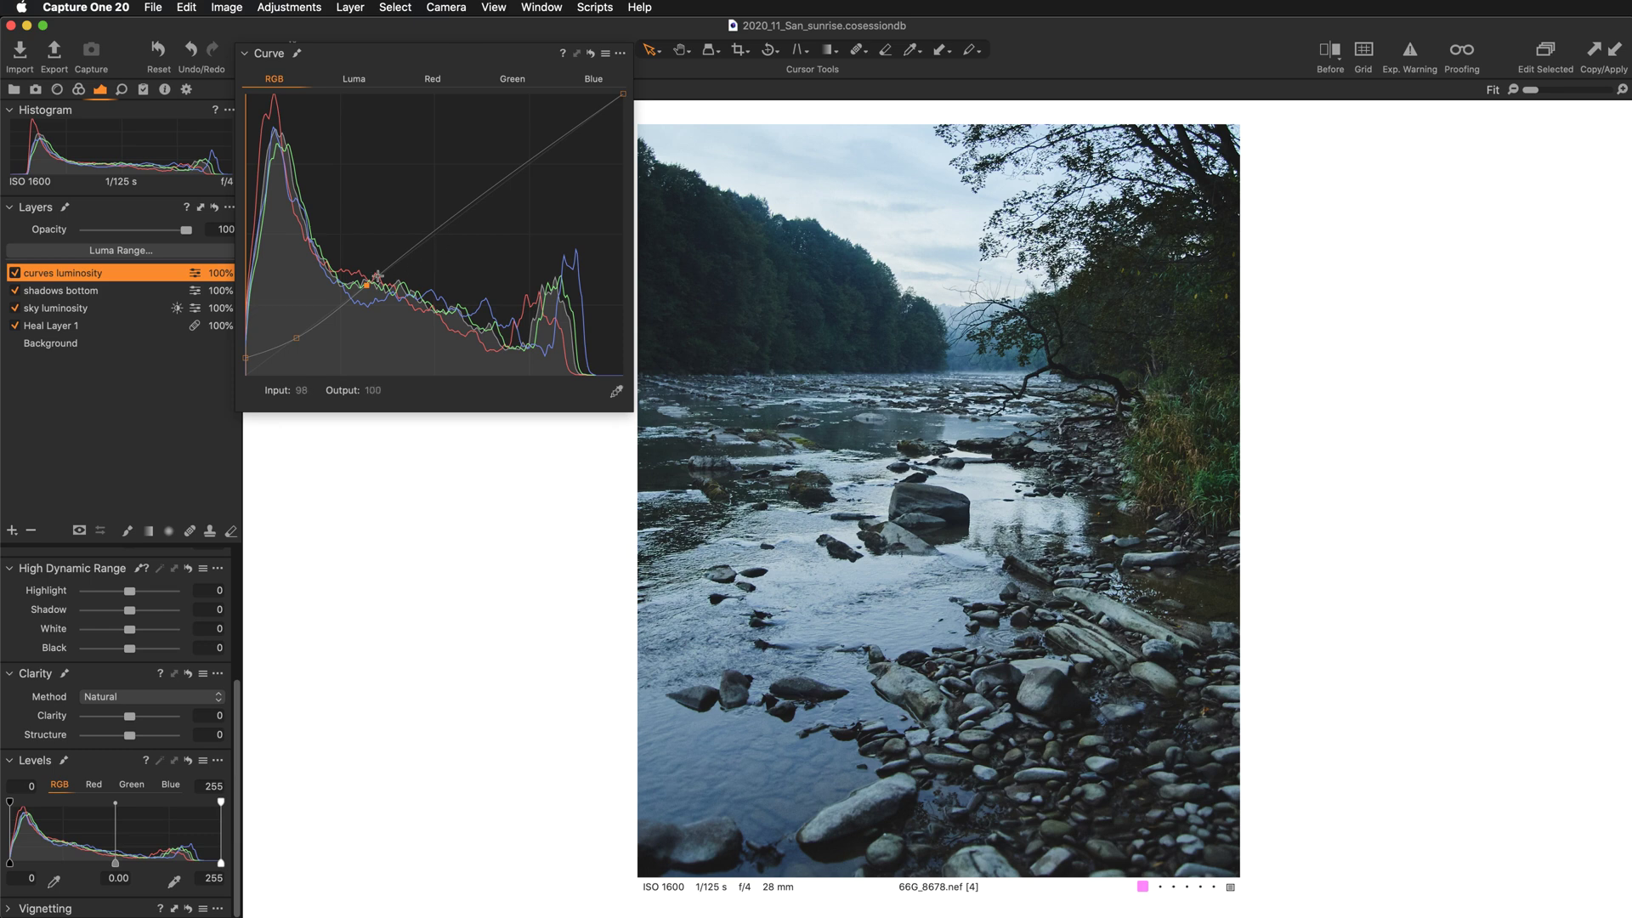
left_click_drag(366, 284, 400, 255)
Fine-tune the RGB curve's shadow point to about input 33, output 34, and nudge the lifted black point.
left_click_drag(294, 340, 291, 341)
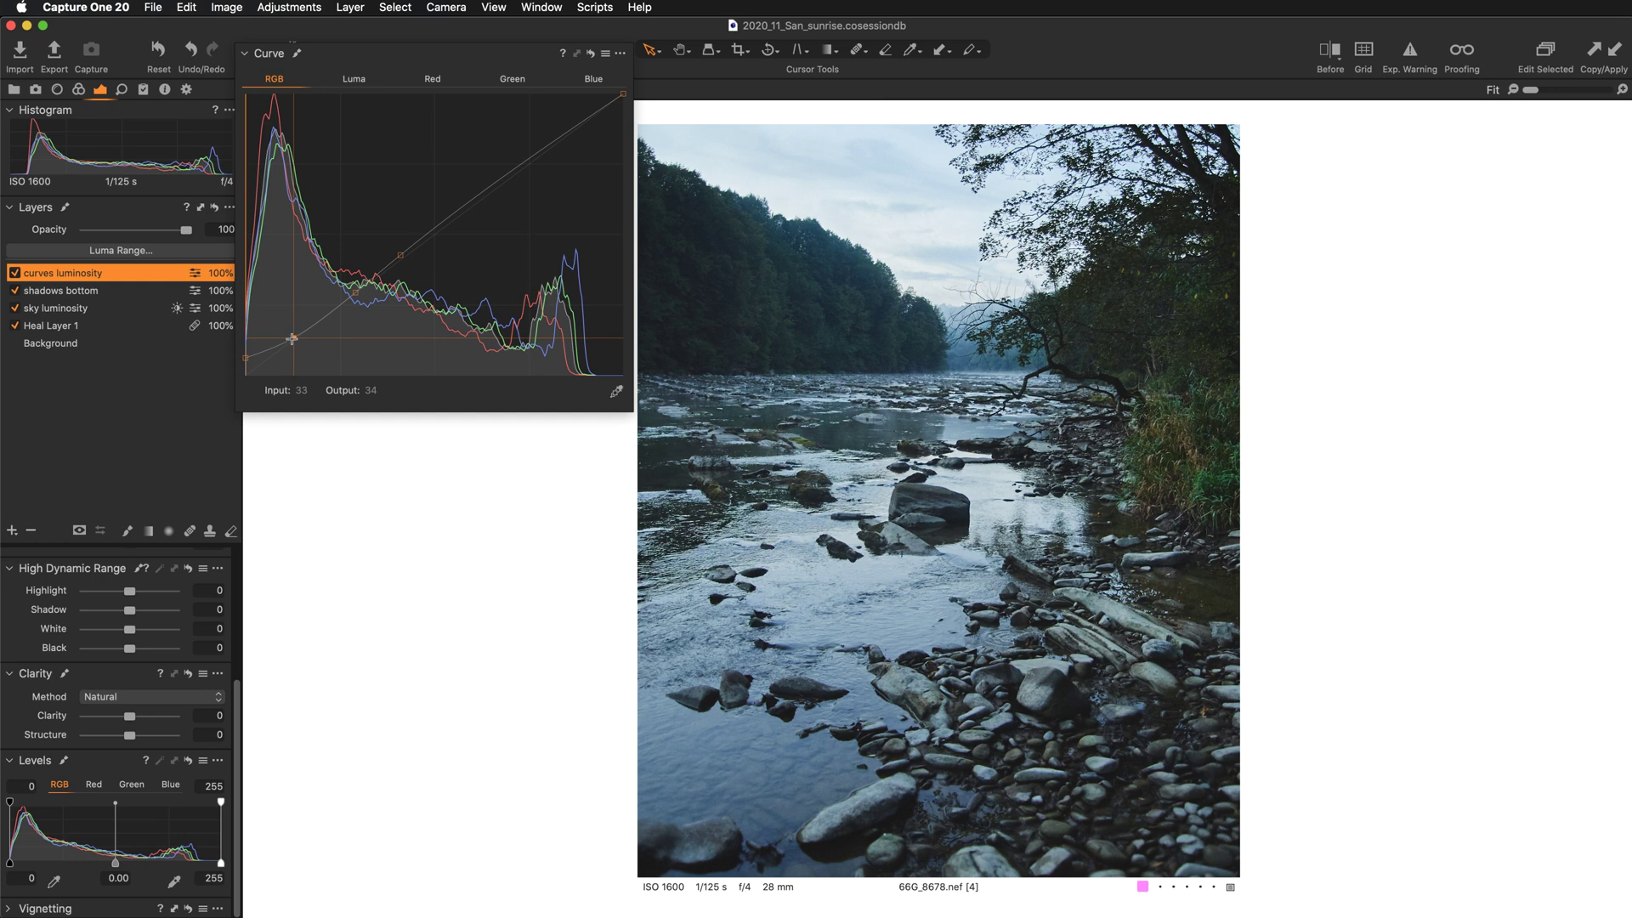
left_click_drag(291, 339, 291, 338)
left_click_drag(290, 337, 290, 339)
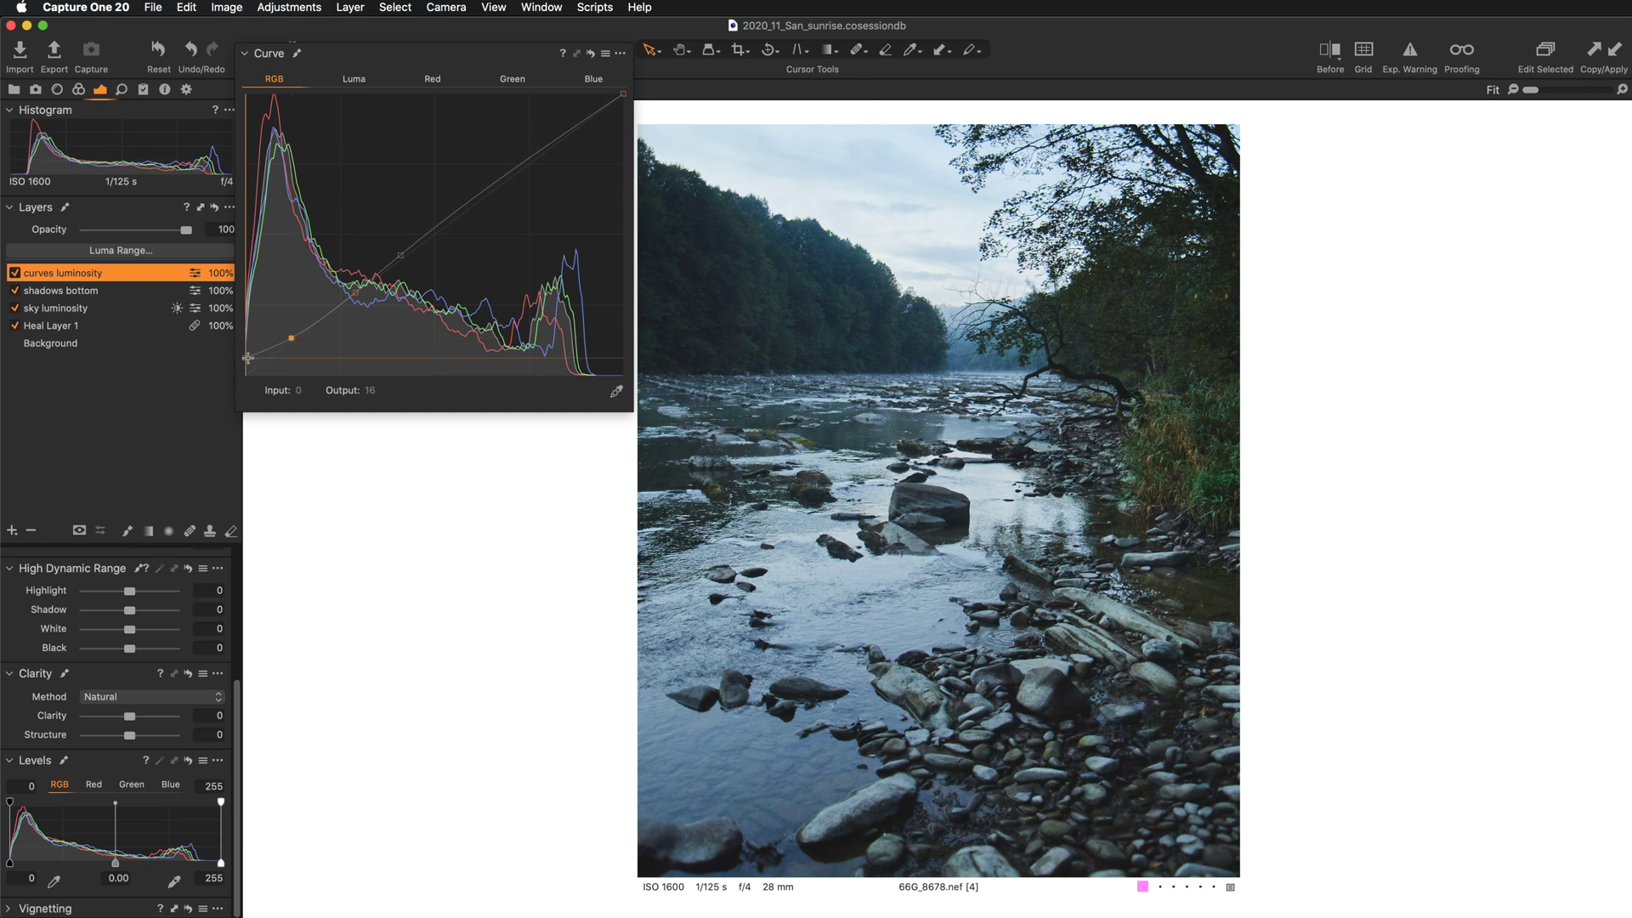
left_click_drag(247, 358, 248, 357)
Check the mask coverage of the curves luminosity layer and compare the photo with the layer off and on.
key("m")
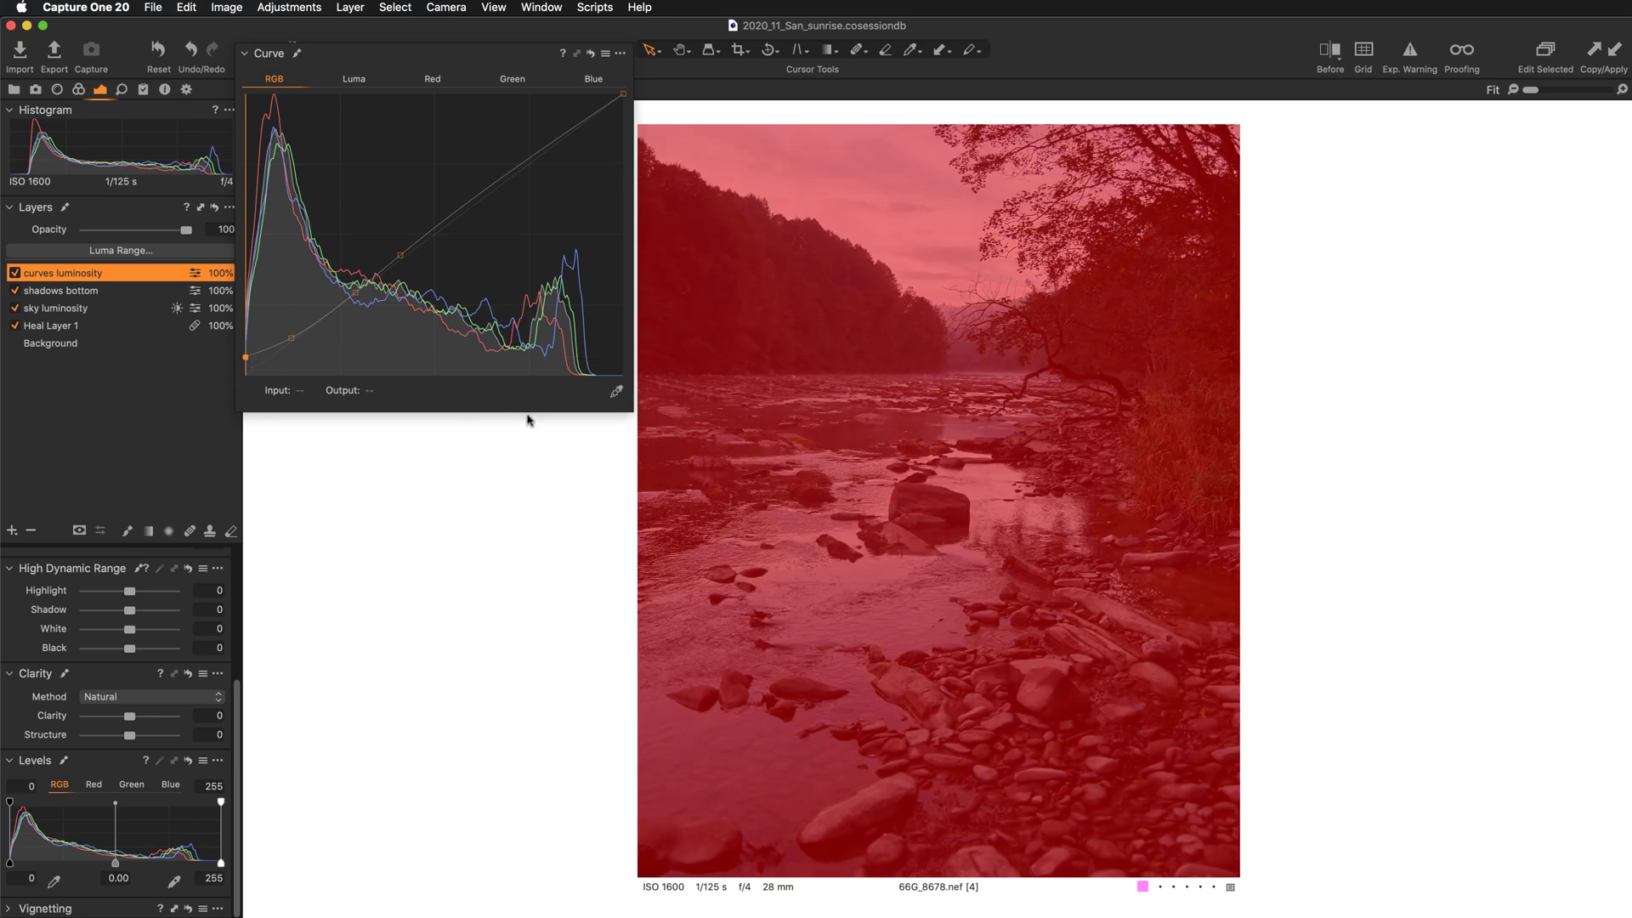
key("m")
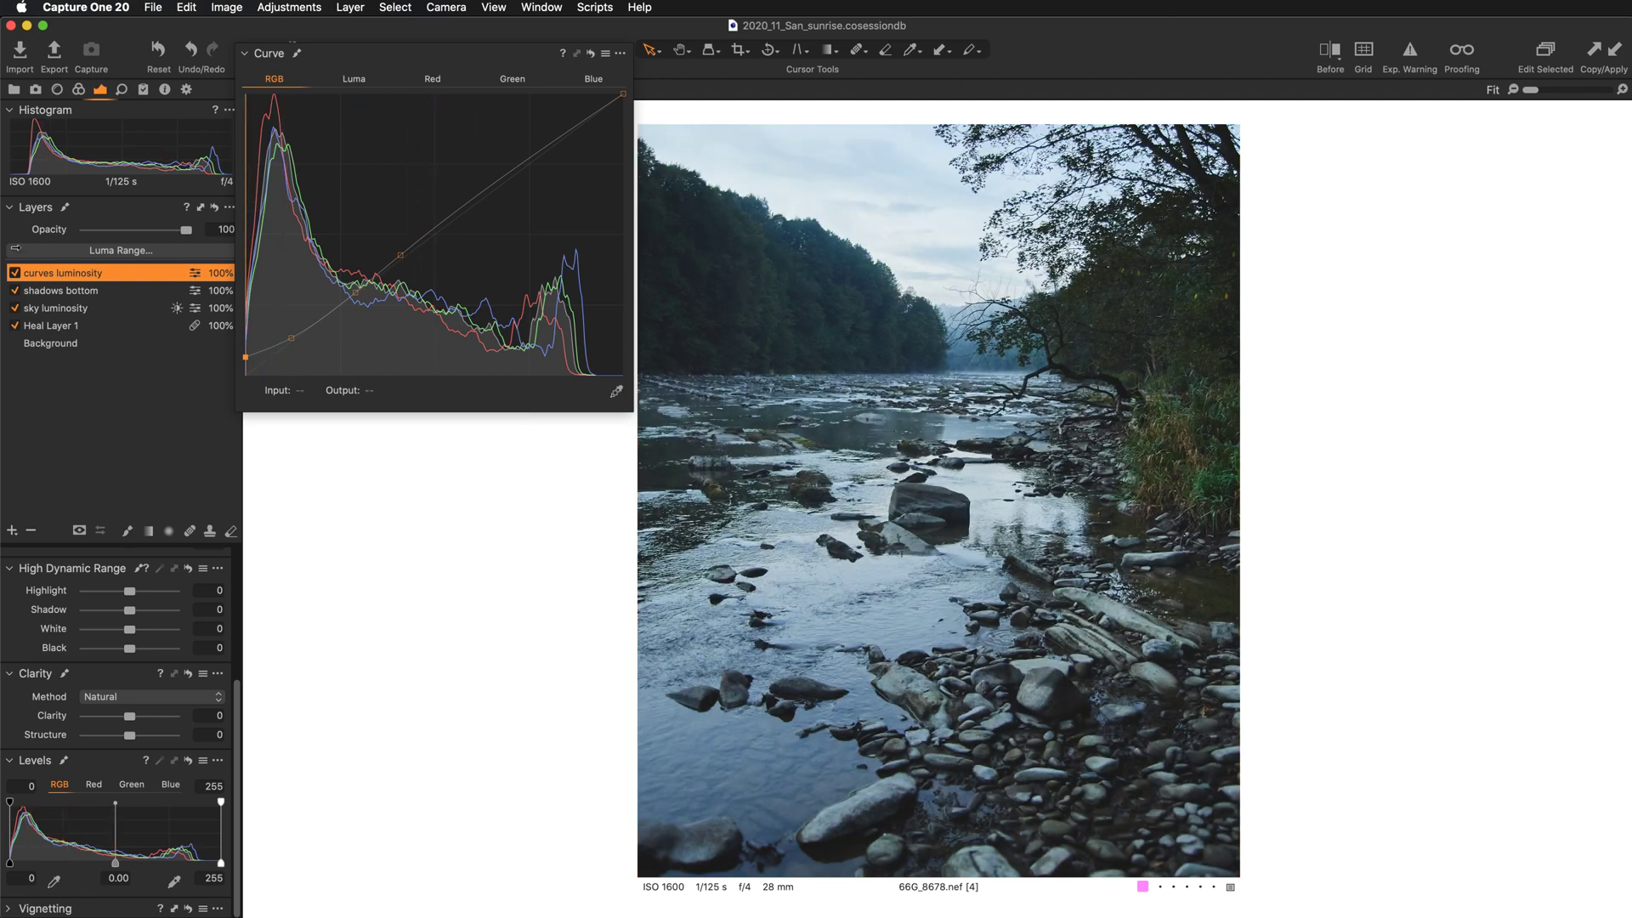
left_click(13, 273)
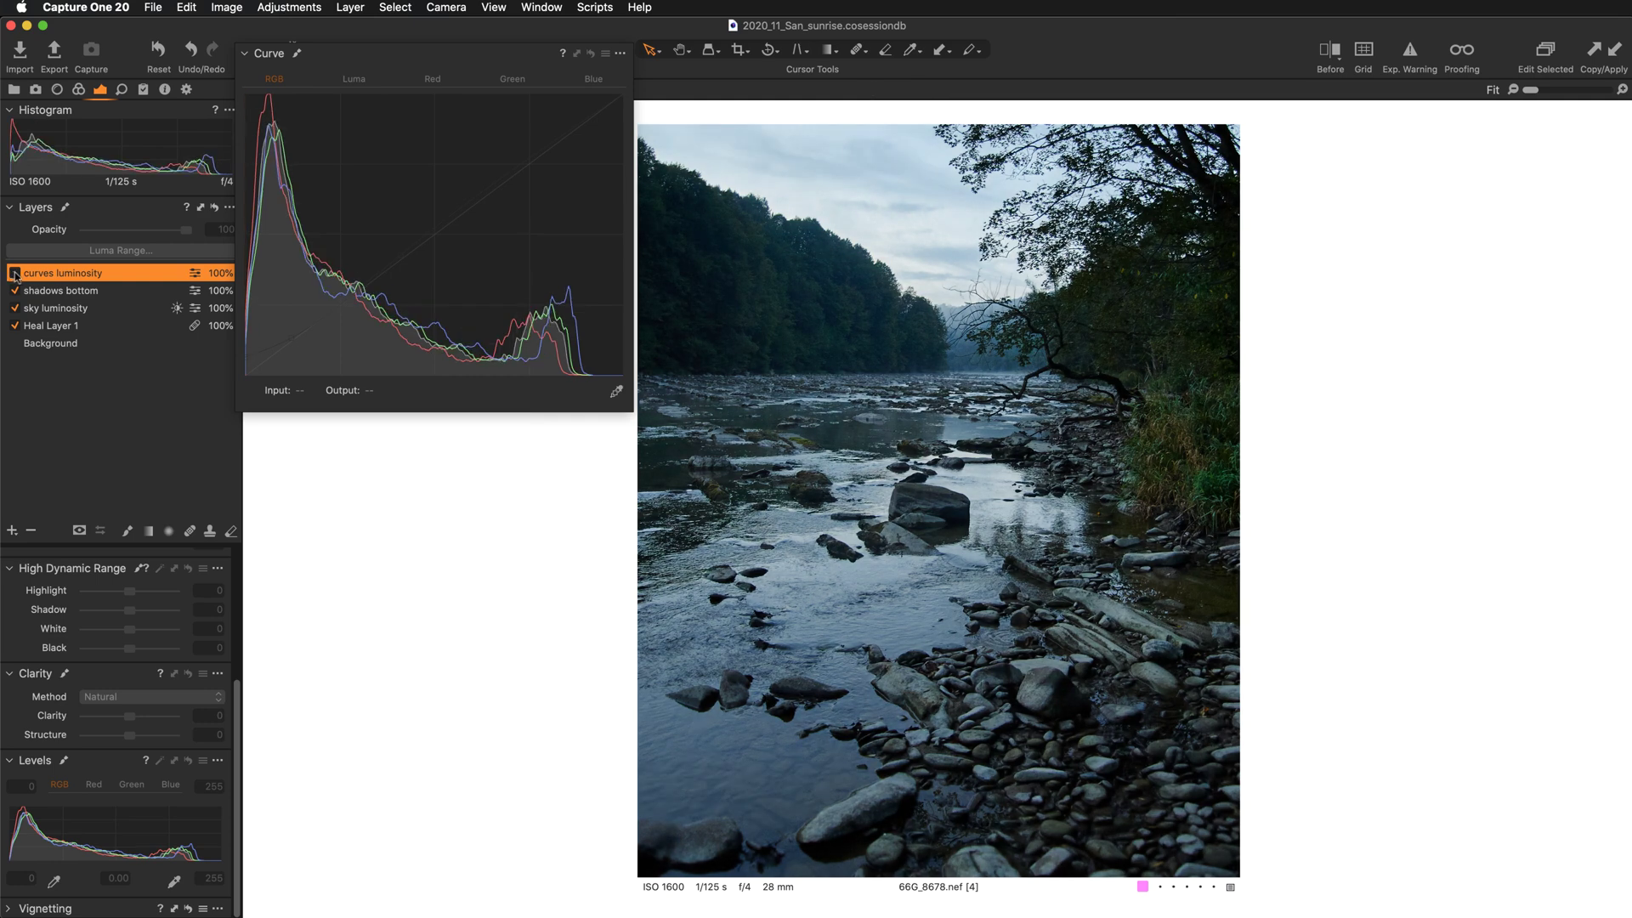
left_click(13, 273)
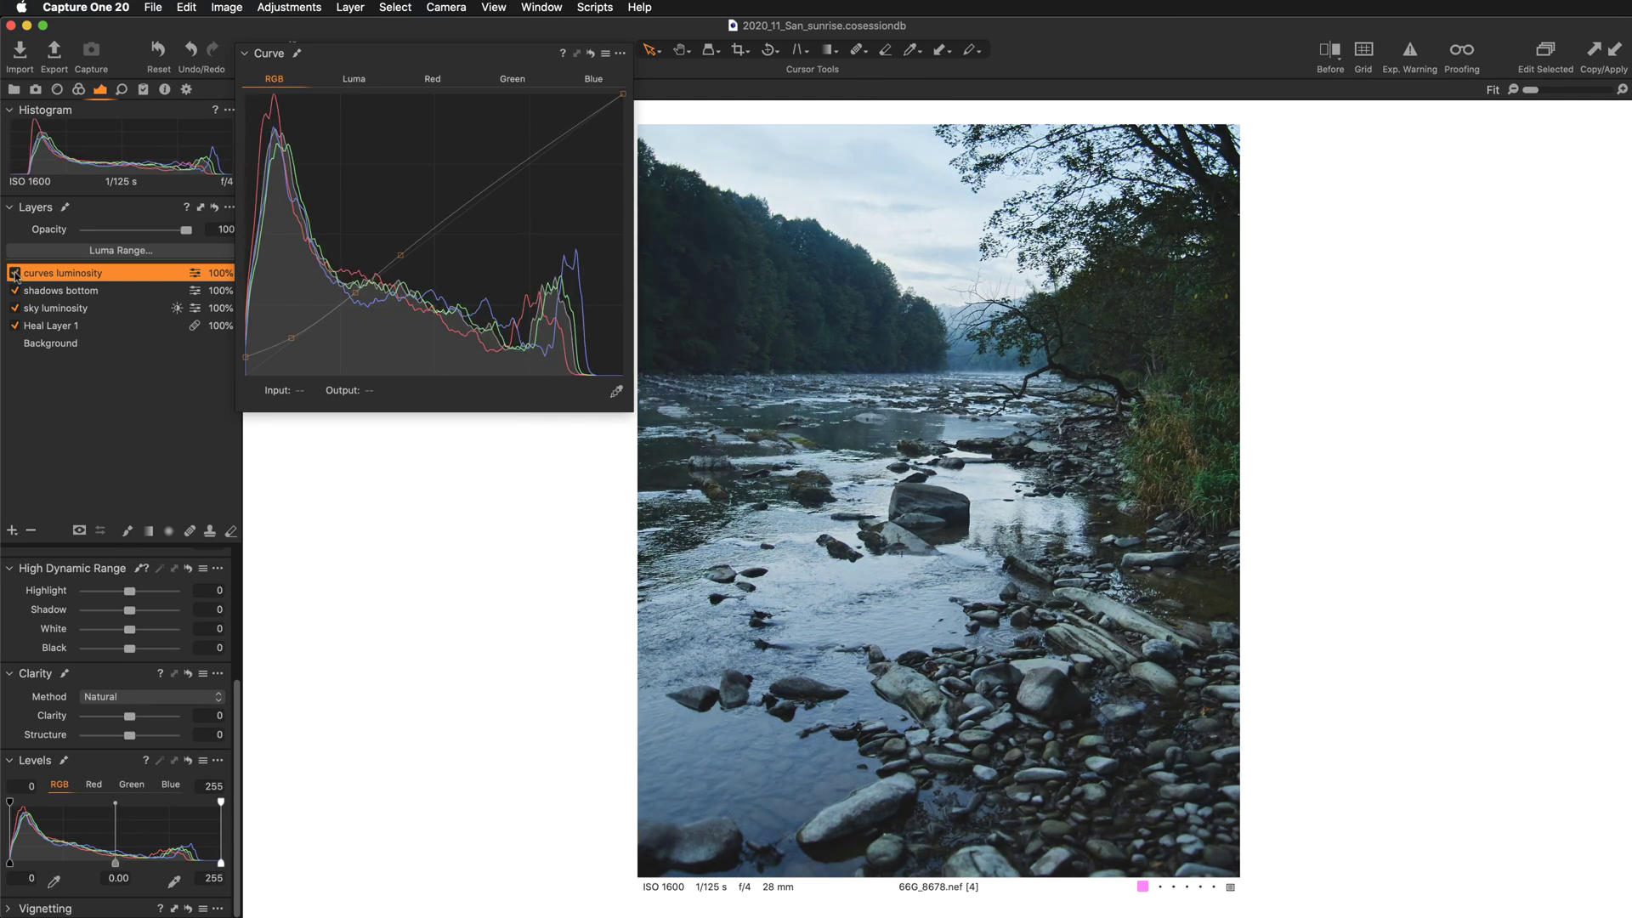
Refine the two shadow points on the Luma curve, setting the upper one to about input 41, output 55.
left_click(354, 82)
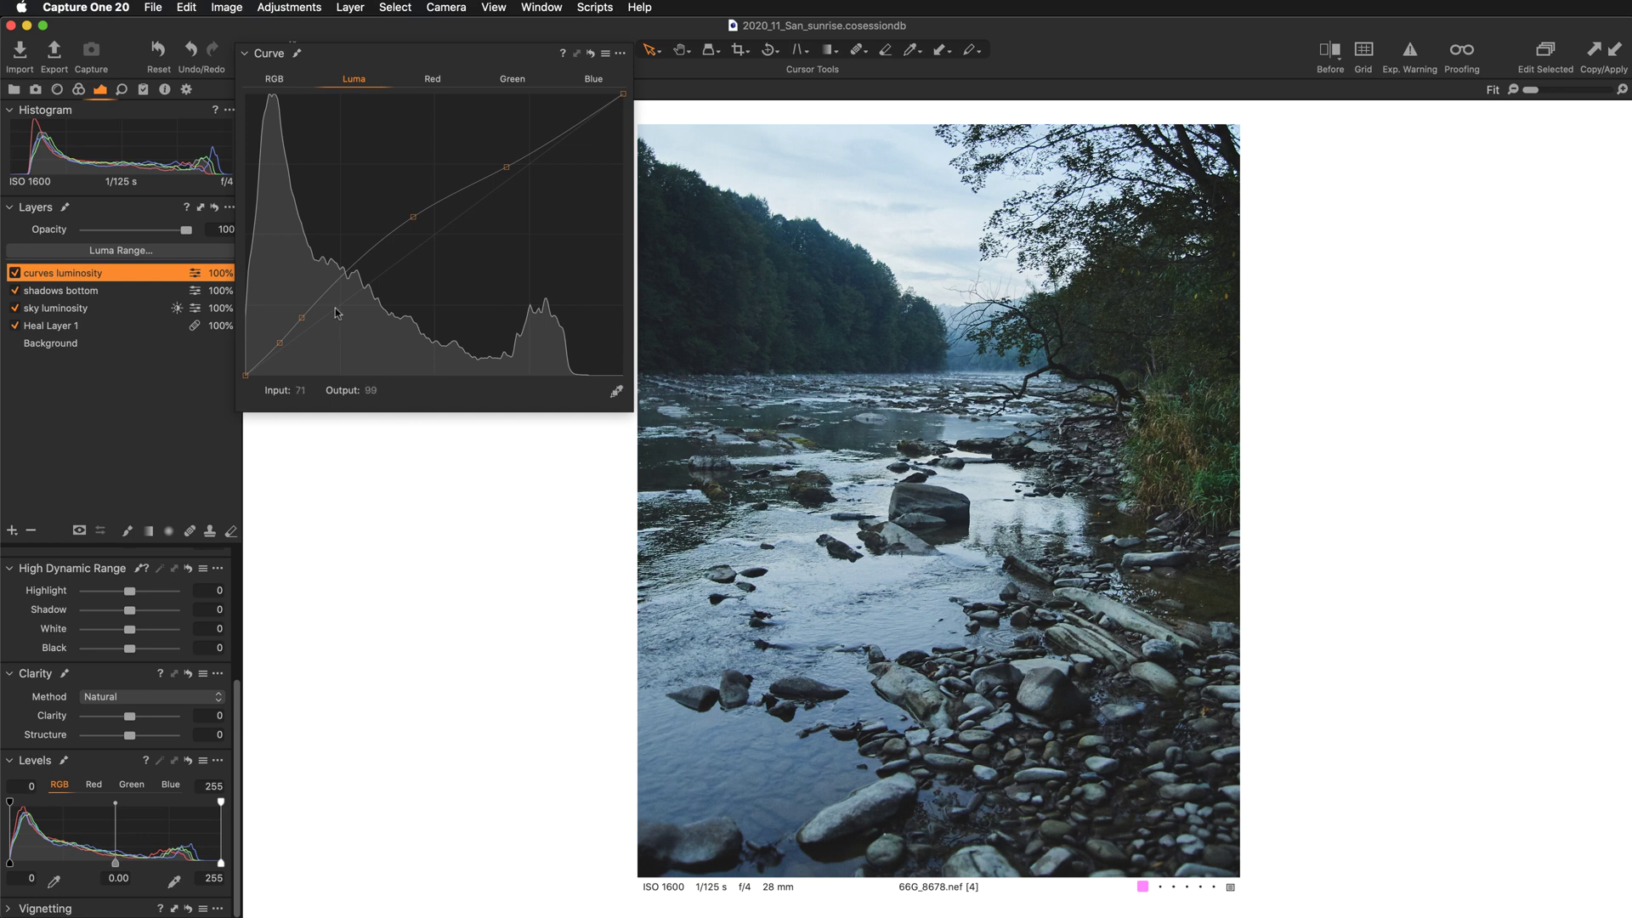
left_click_drag(302, 316, 306, 315)
left_click(281, 346)
left_click_drag(280, 346, 280, 346)
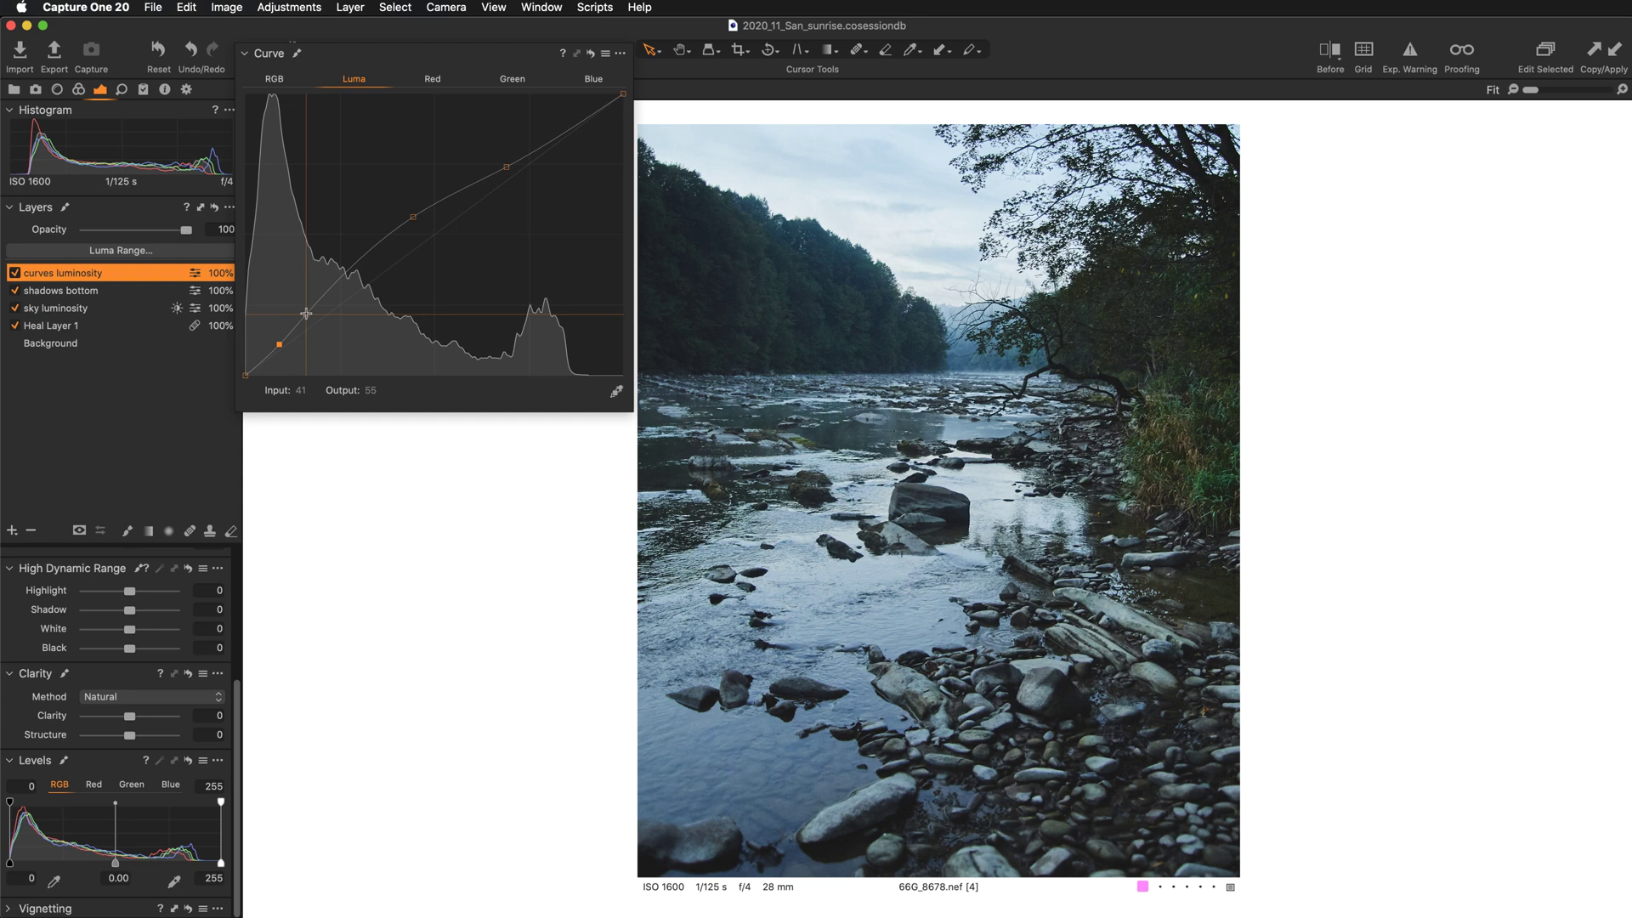
Review the RGB curve and compare the photo without and with the finished curves luminosity layer.
left_click(275, 80)
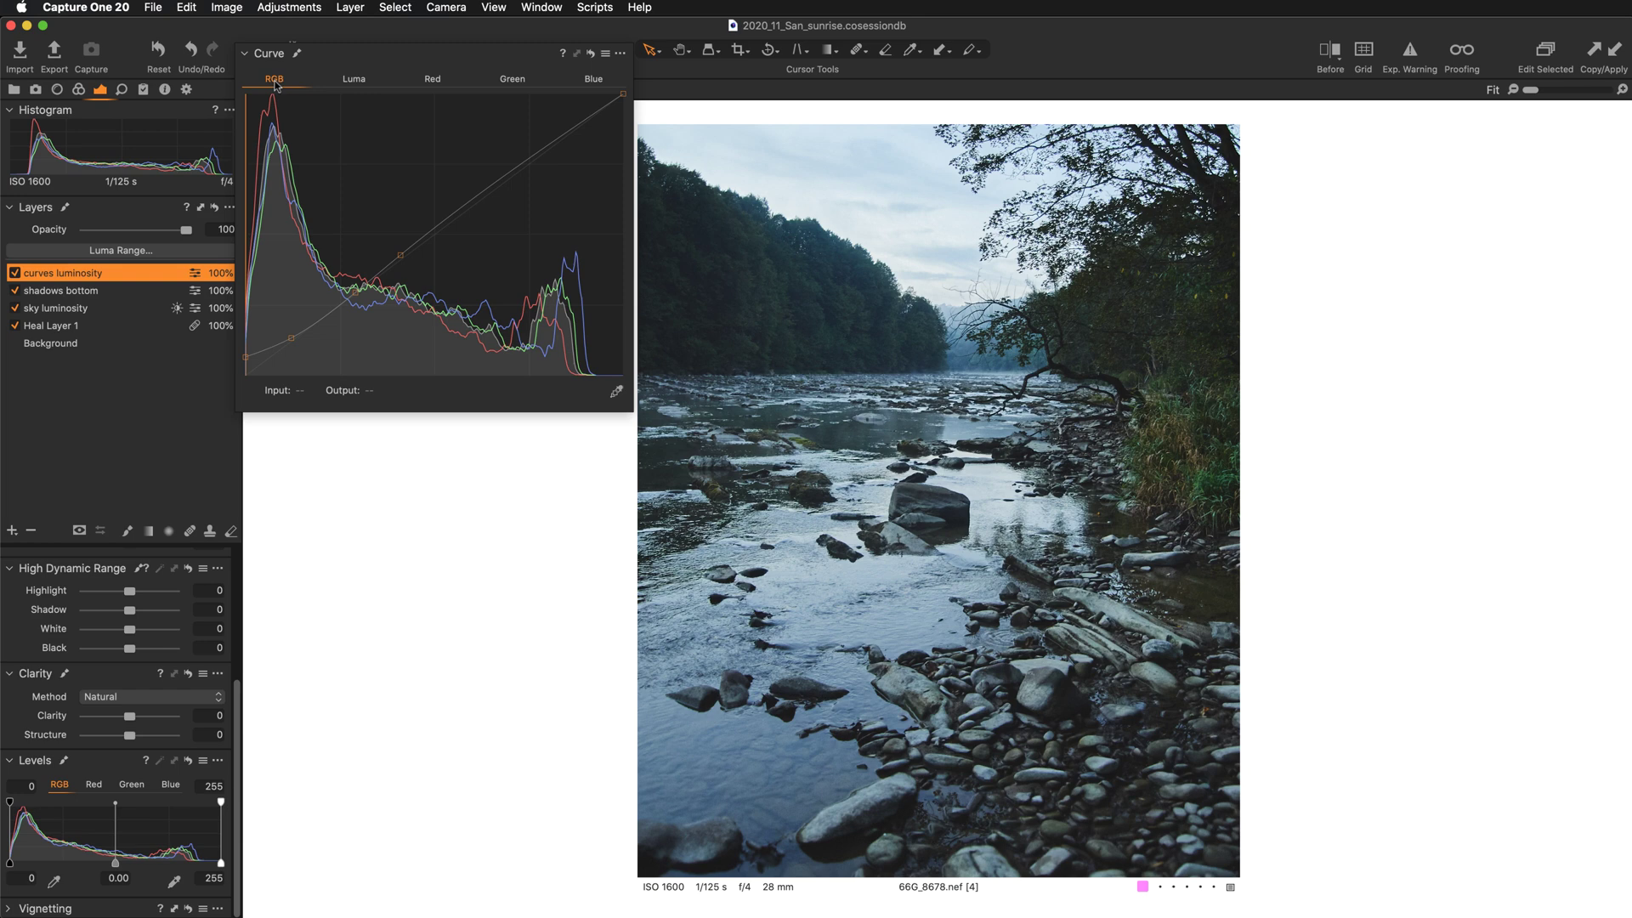
left_click(13, 273)
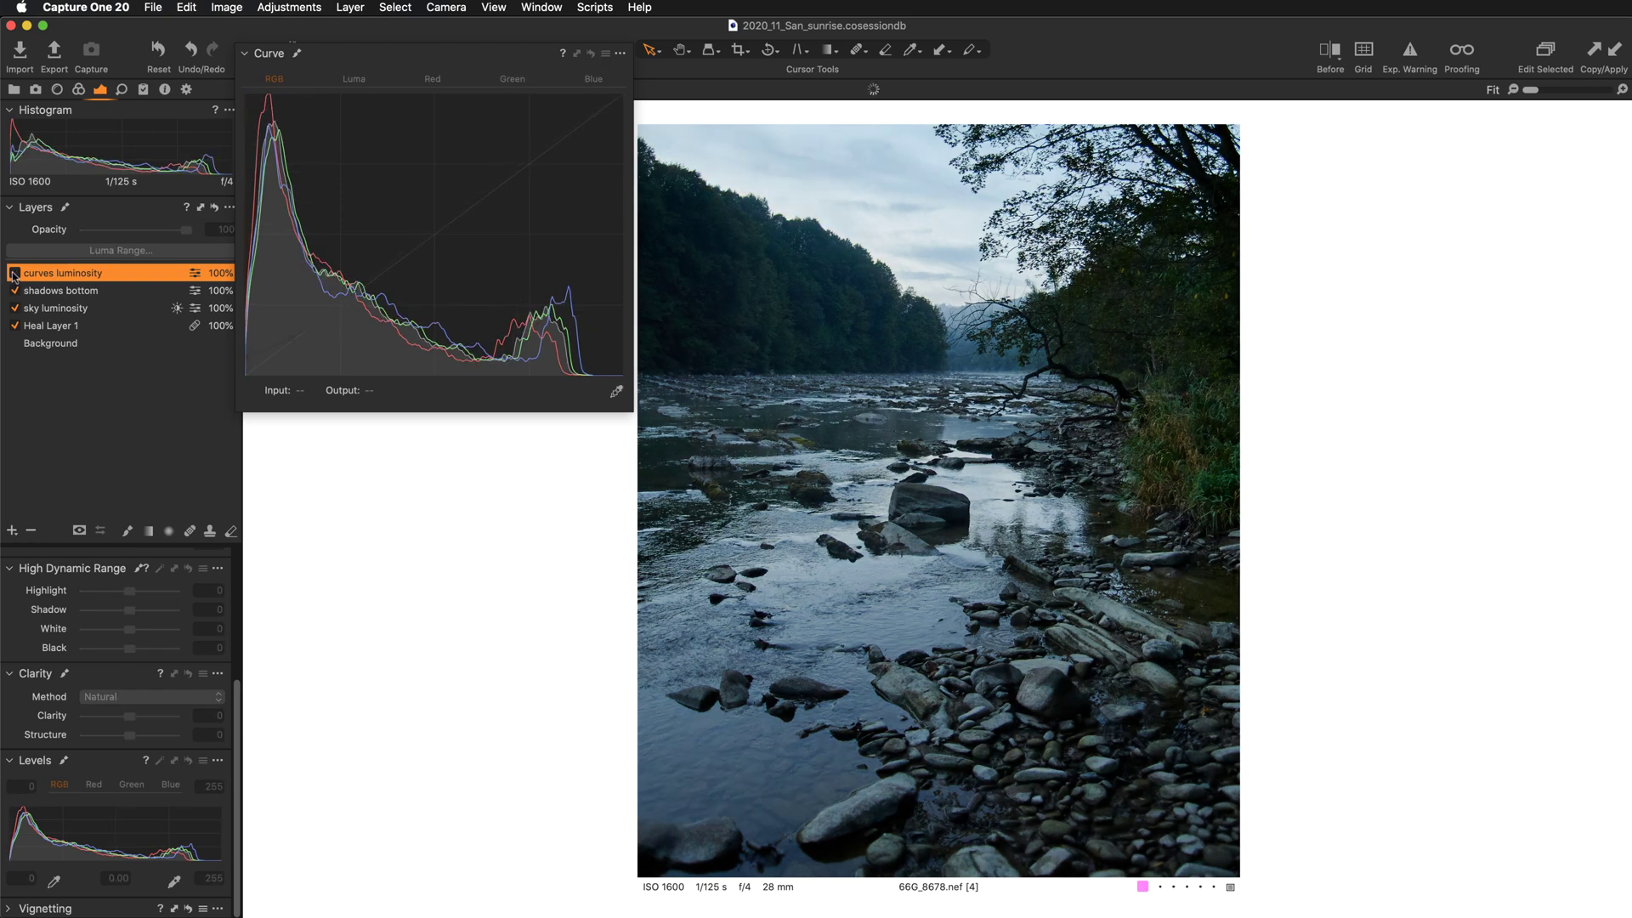
left_click(14, 273)
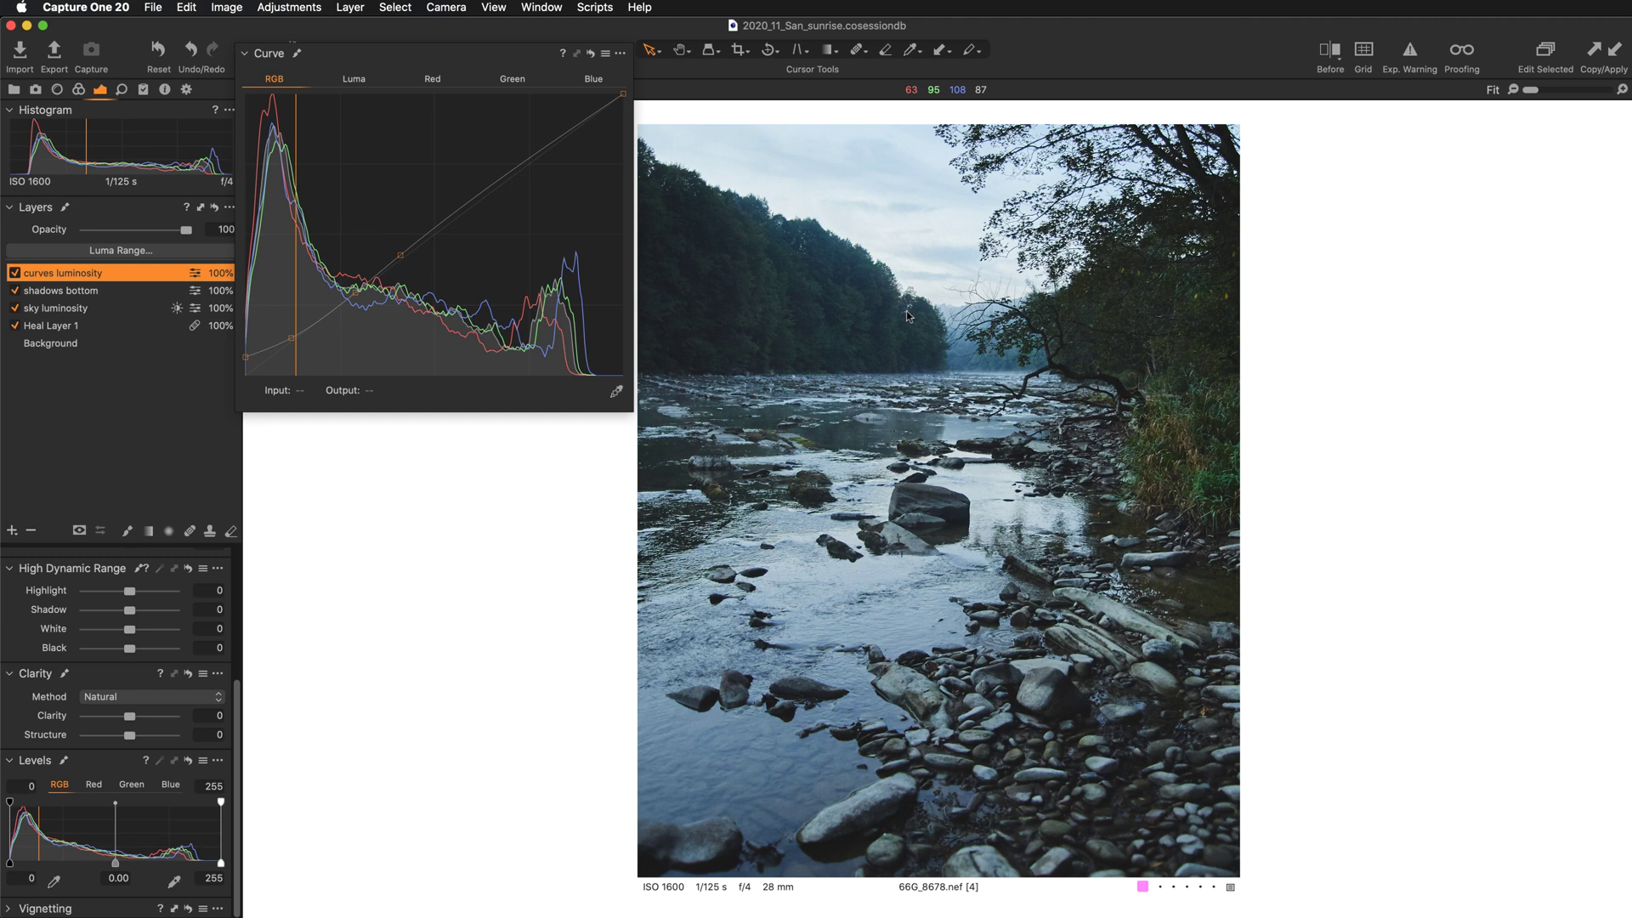
Add a new adjustment layer named "radial grad light" and collapse the floating Curve tool.
left_click(12, 532)
left_click(28, 552)
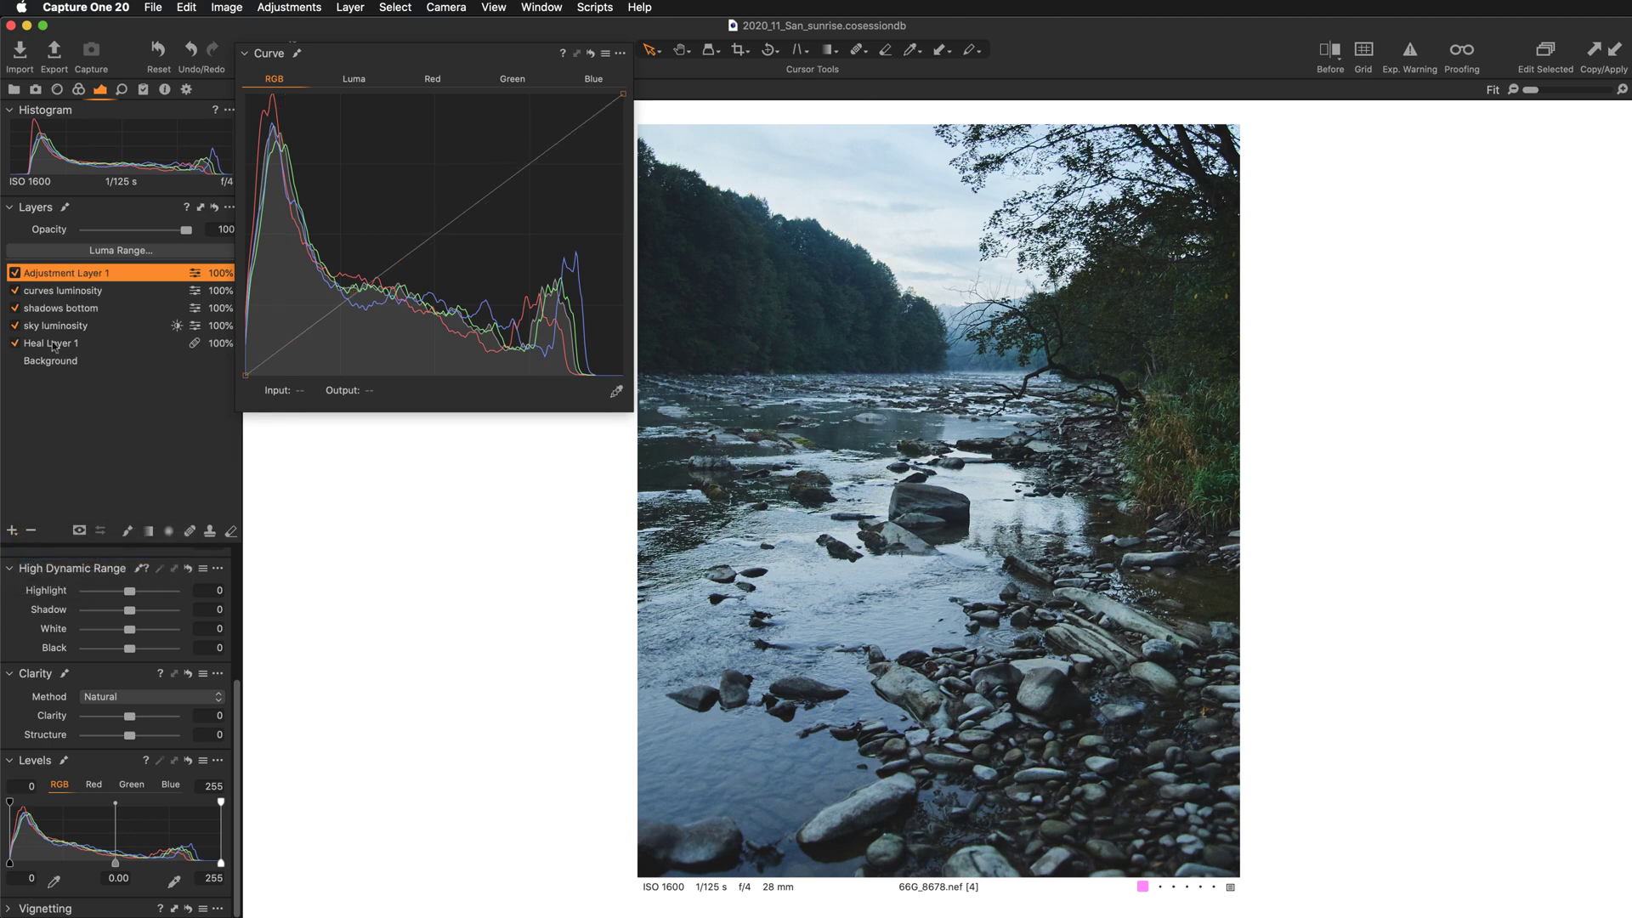
double_click(59, 273)
type("radial grad light")
key("Return")
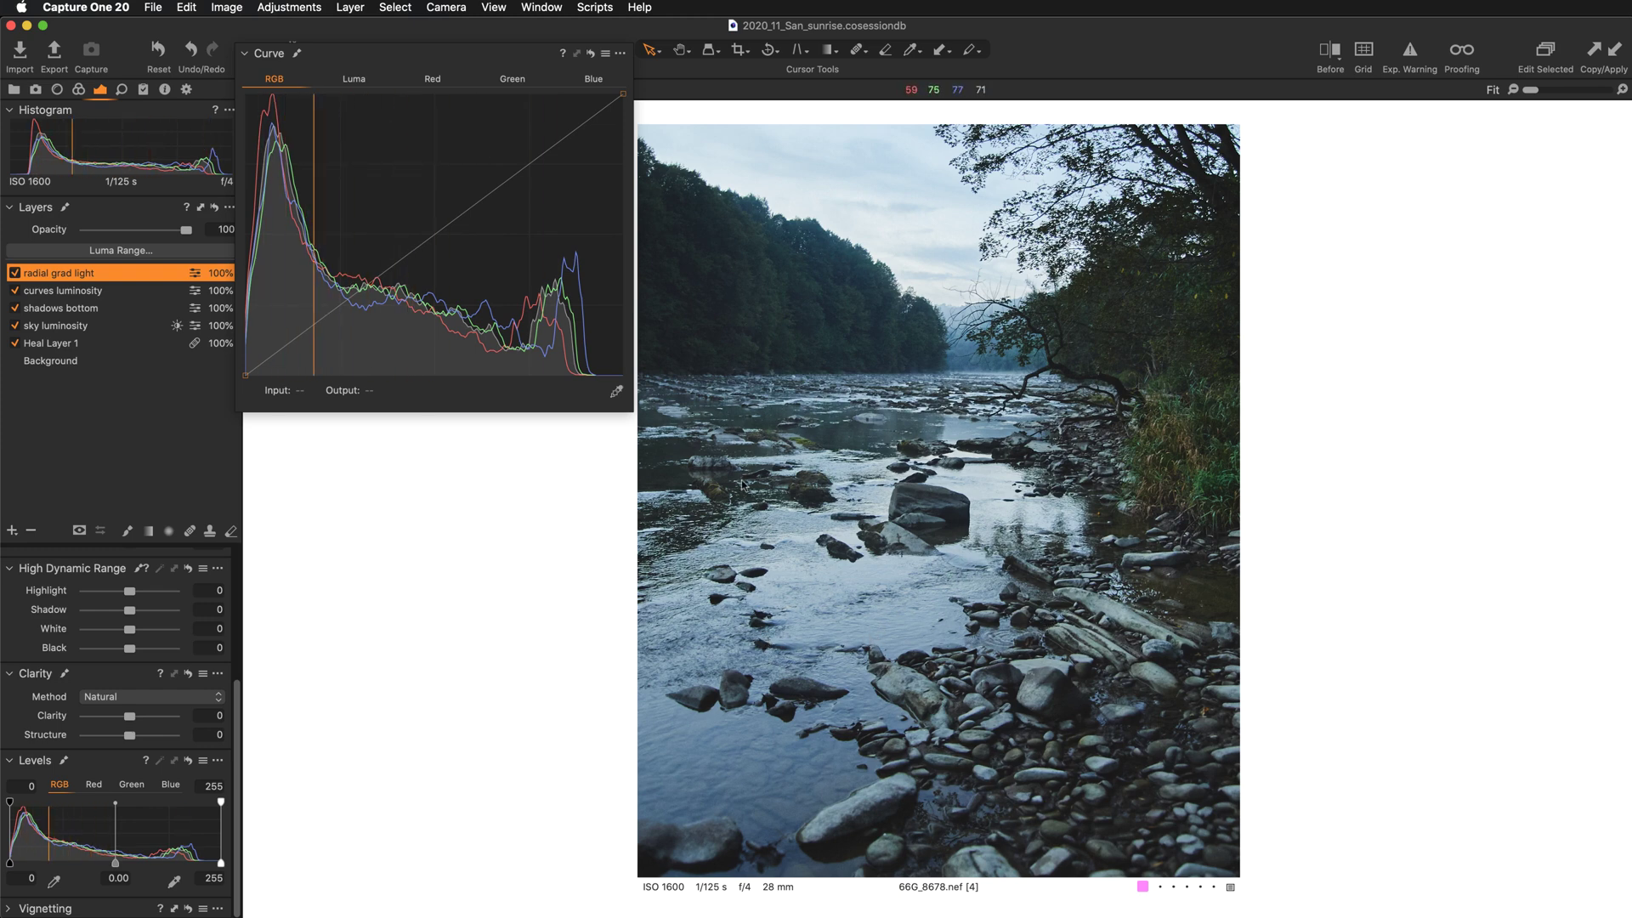
left_click(437, 53)
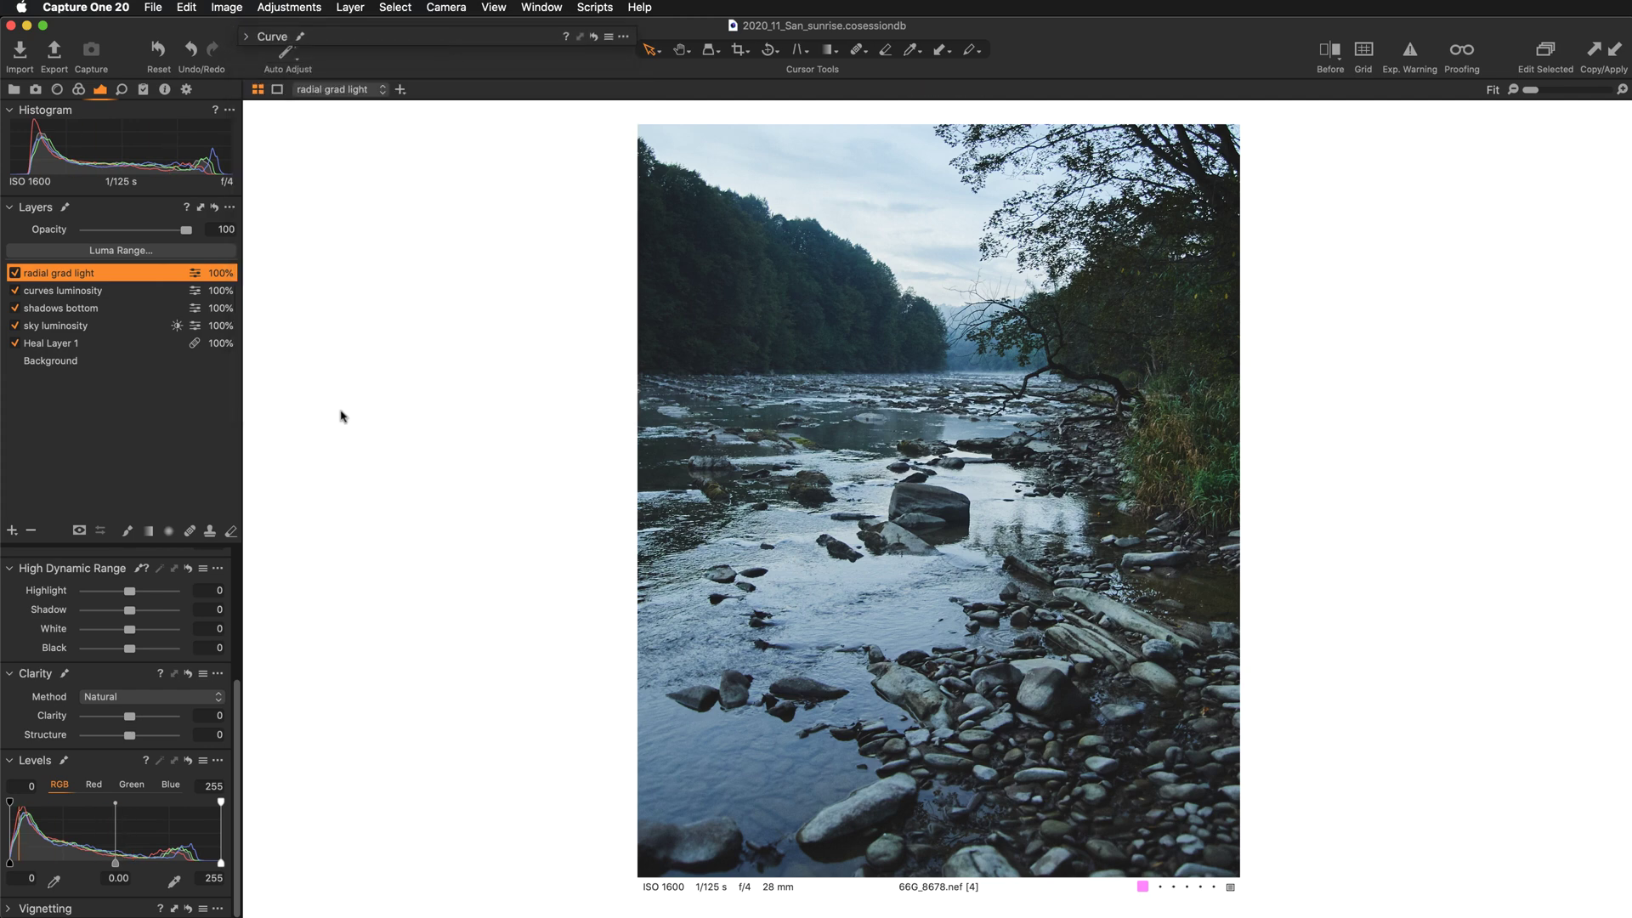
Draw a large radial gradient mask on the radial grad light layer, centre it over the river and display the mask.
left_click(170, 533)
mouse_move(674, 184)
left_mouse_down()
mouse_move(850, 425)
mouse_move(918, 553)
left_mouse_up()
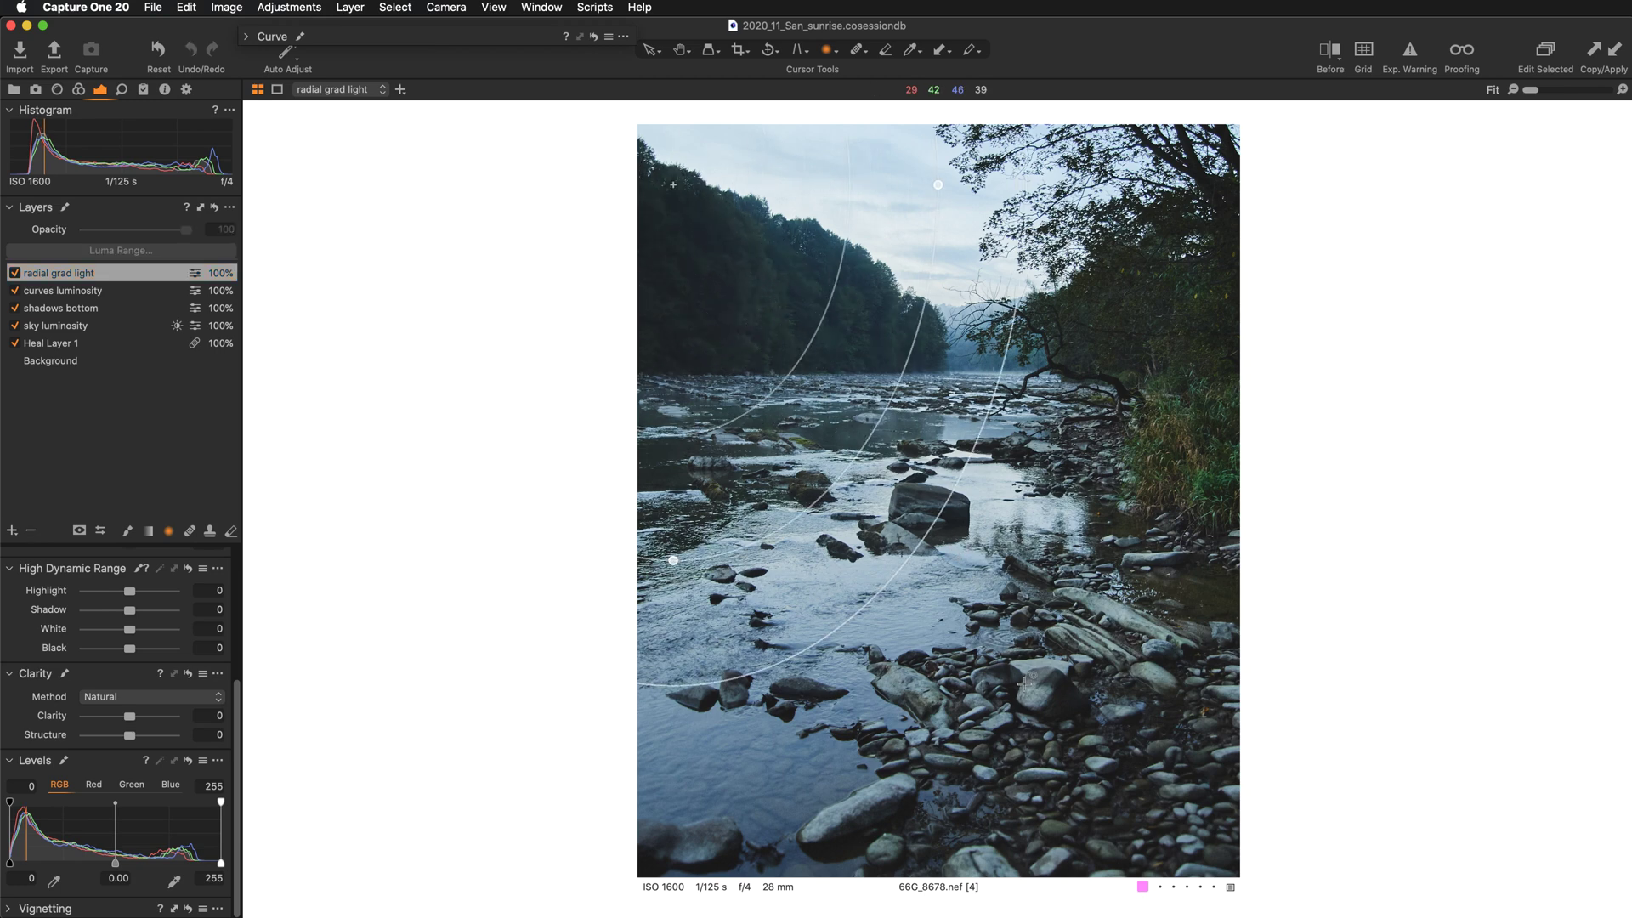
left_click_drag(718, 246, 932, 423)
key("m")
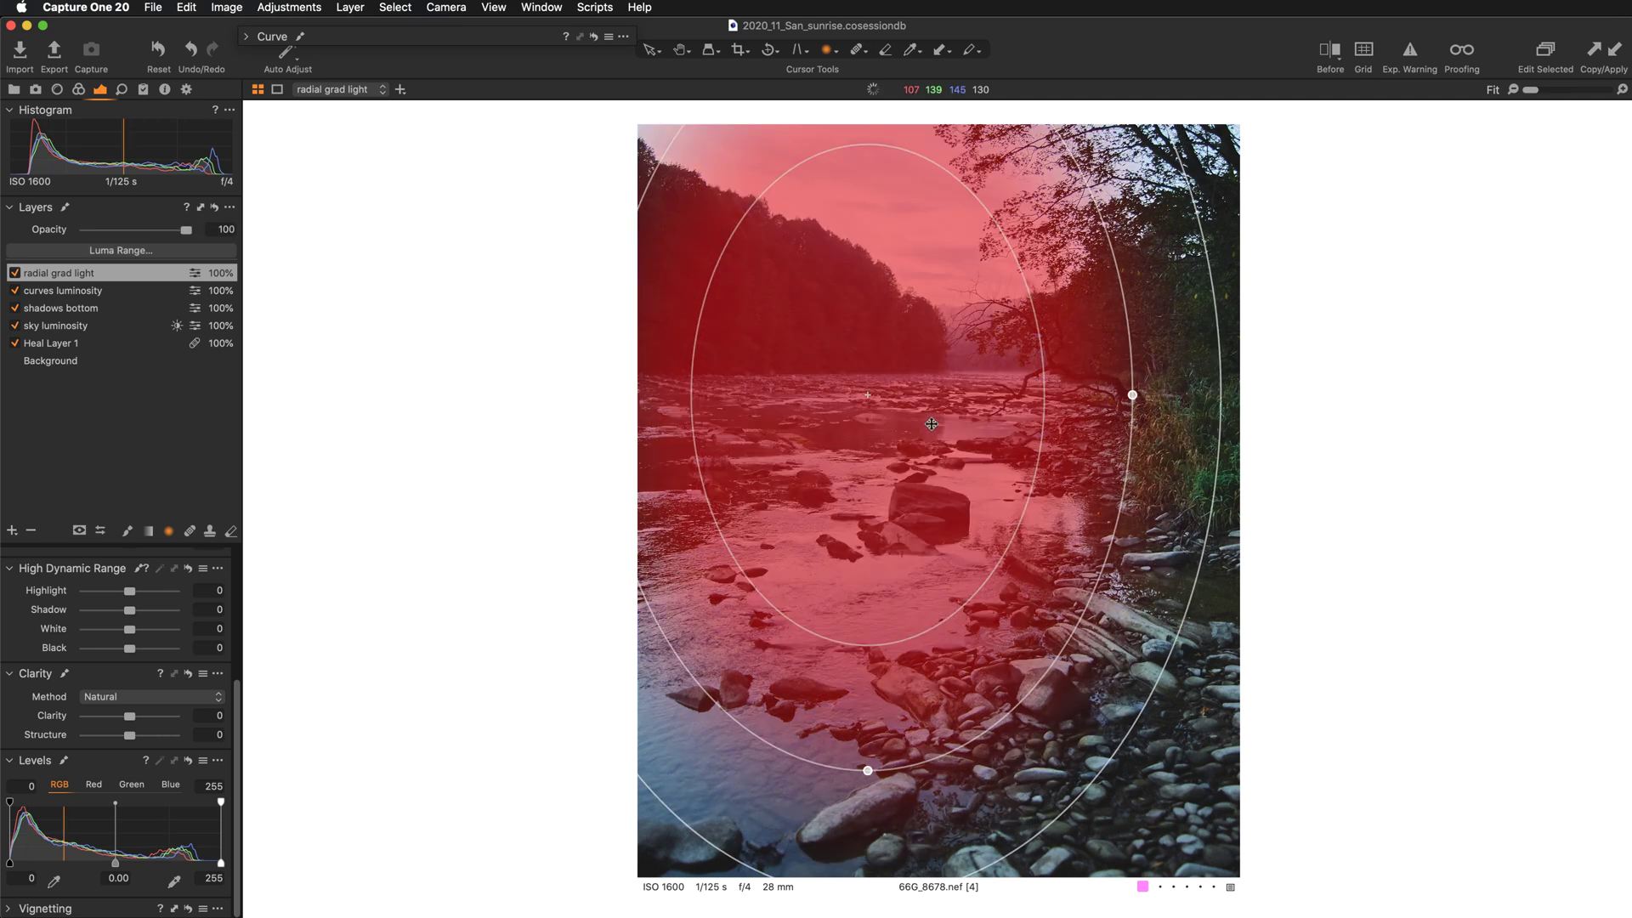
Reposition the radial mask around the middle of the river and enlarge its ellipse towards the grassy bank and foreground stones.
left_click_drag(943, 369, 941, 399)
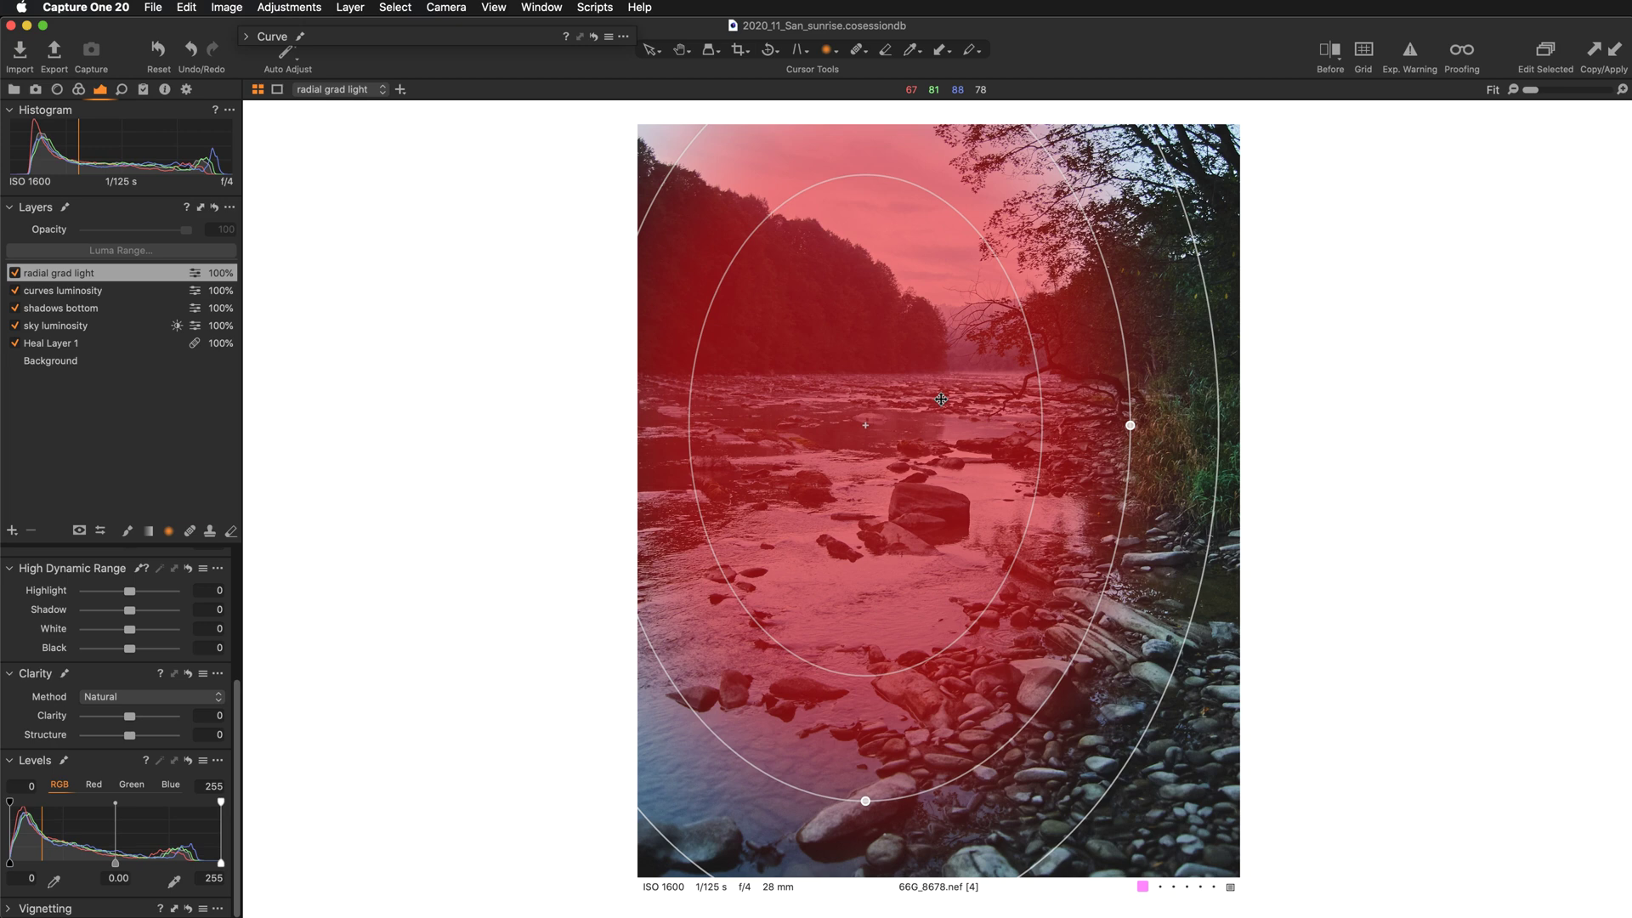
left_click_drag(941, 399, 941, 398)
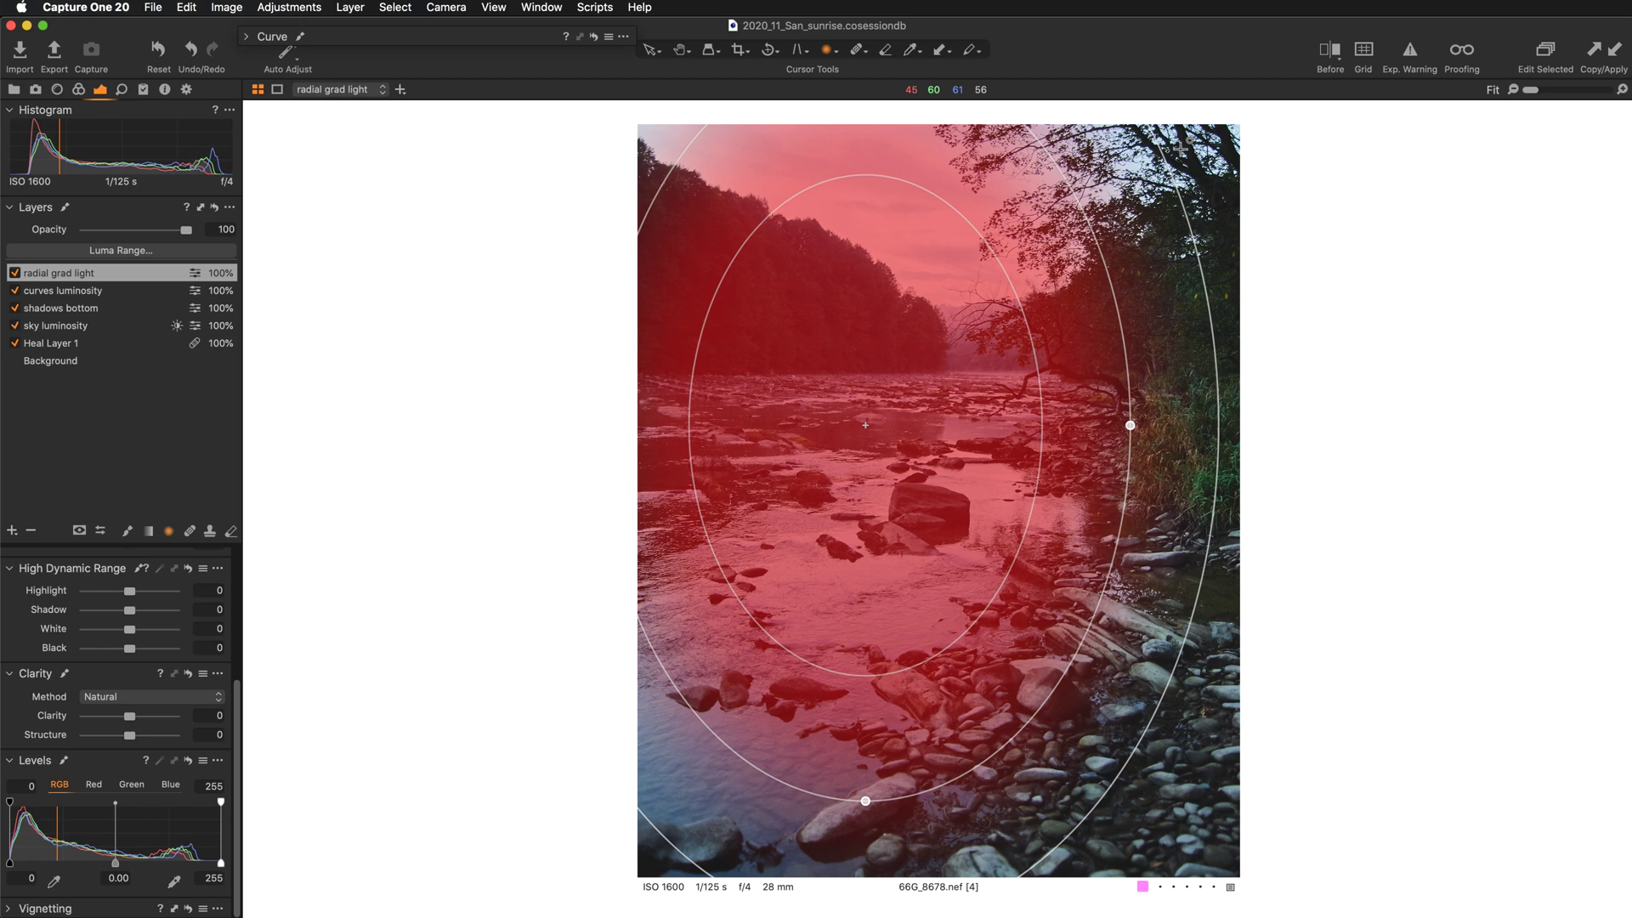
left_click_drag(932, 336, 892, 366)
left_click_drag(1130, 440, 1153, 441)
left_click_drag(975, 465, 996, 459)
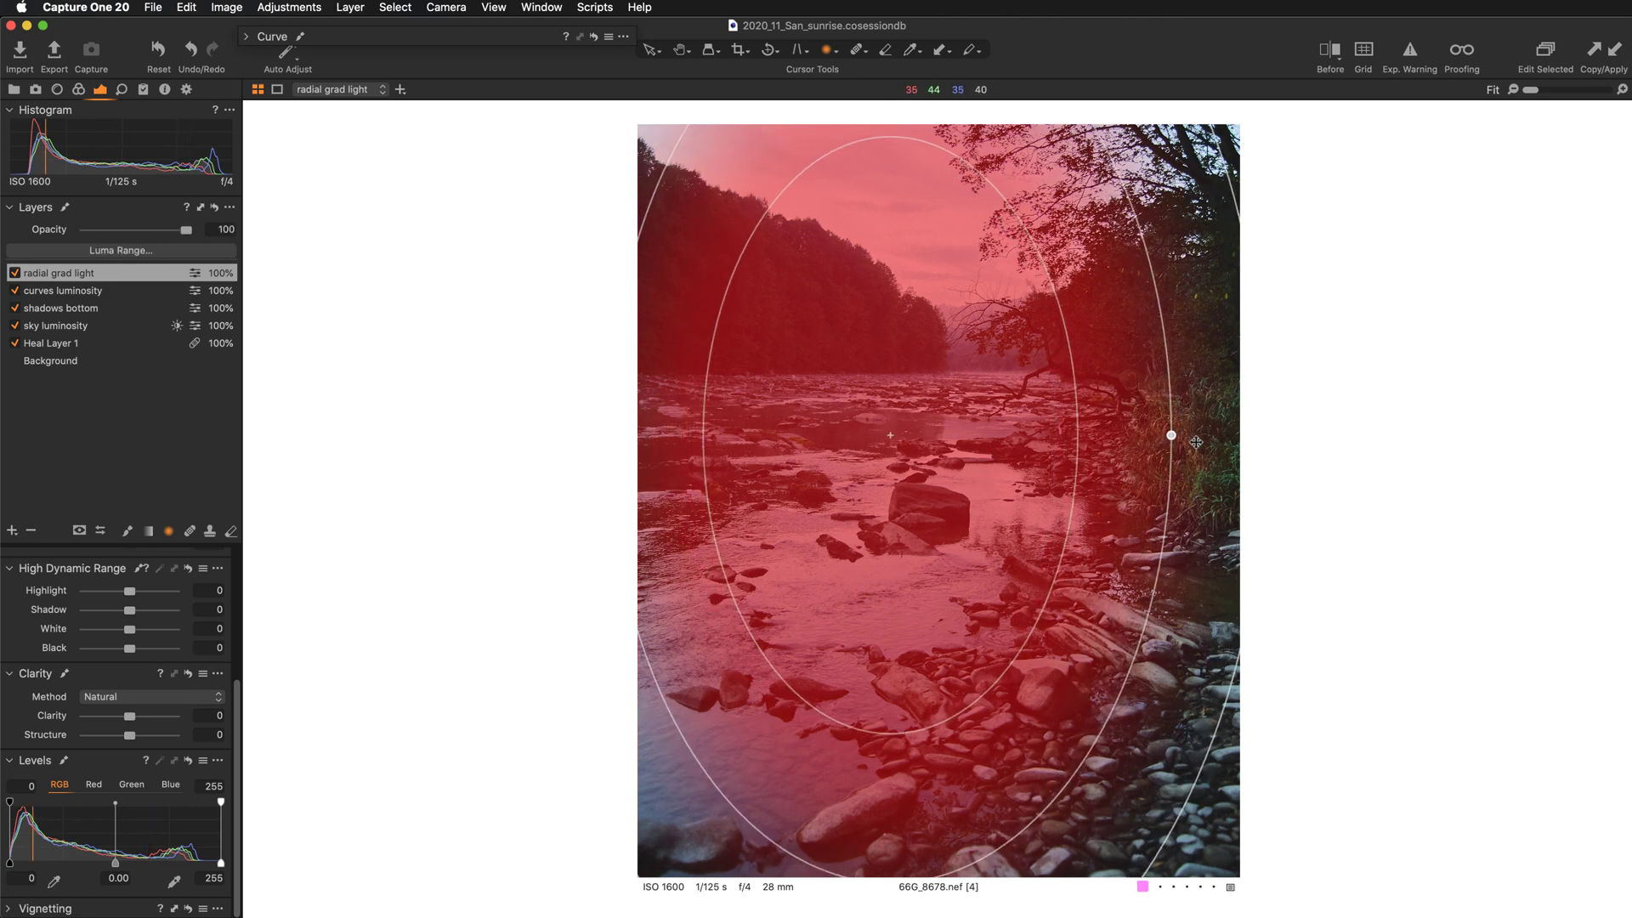
Fine-tune the radial mask's width, height and position so the ellipse covers the sky, river and central rocks.
mouse_move(1171, 436)
left_mouse_down()
mouse_move(1222, 437)
mouse_move(1194, 414)
left_mouse_up()
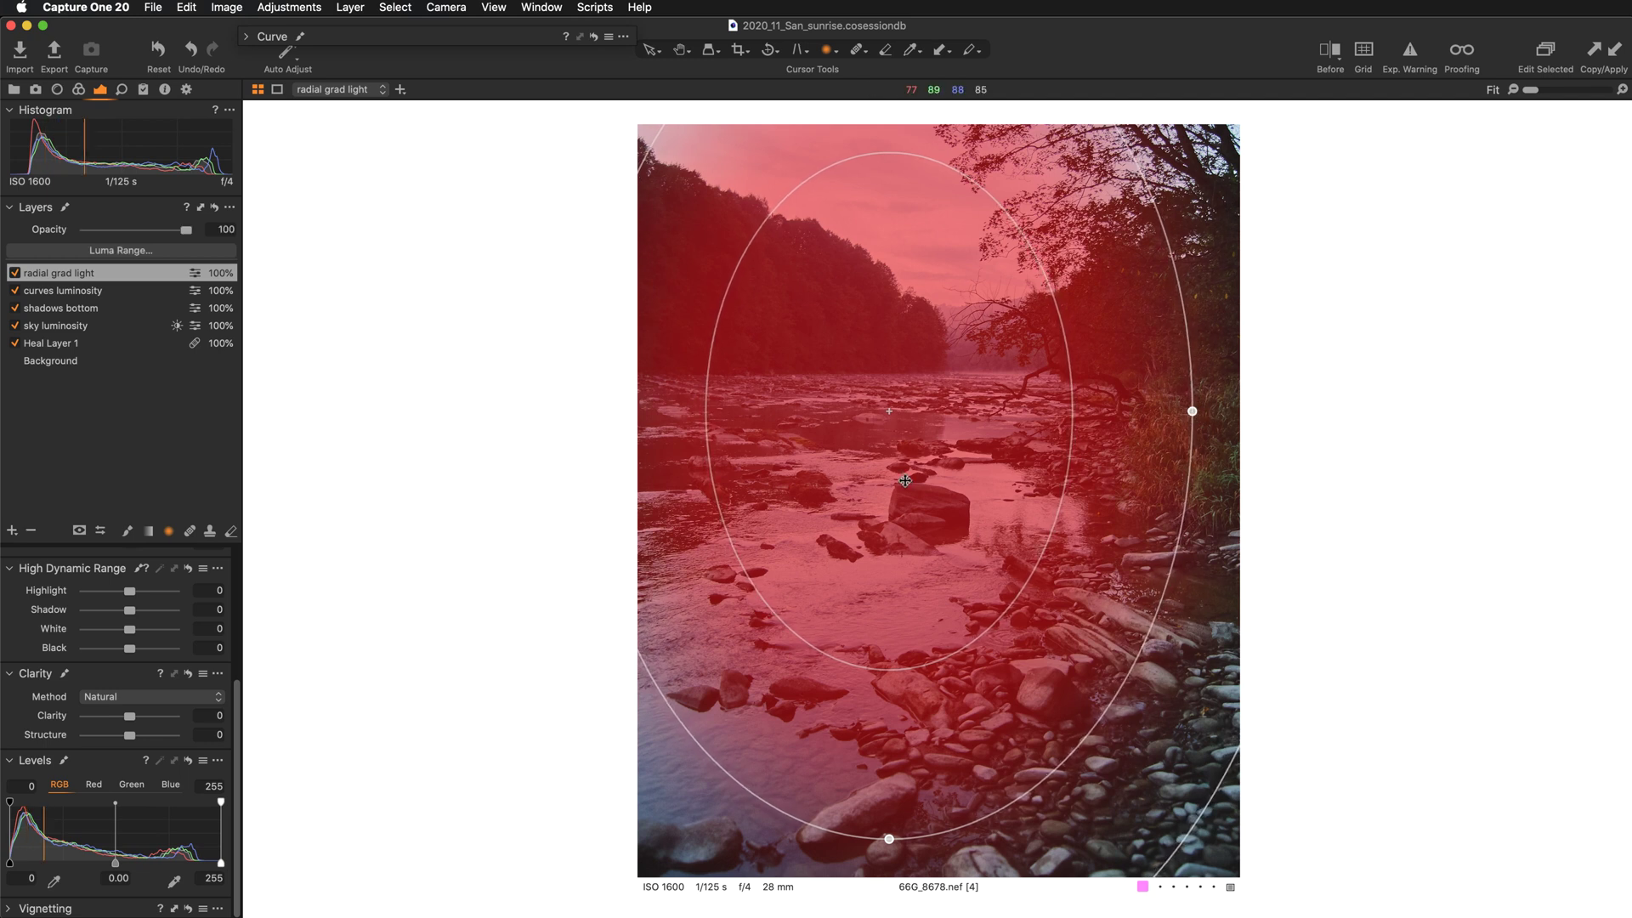
left_click_drag(906, 481, 907, 471)
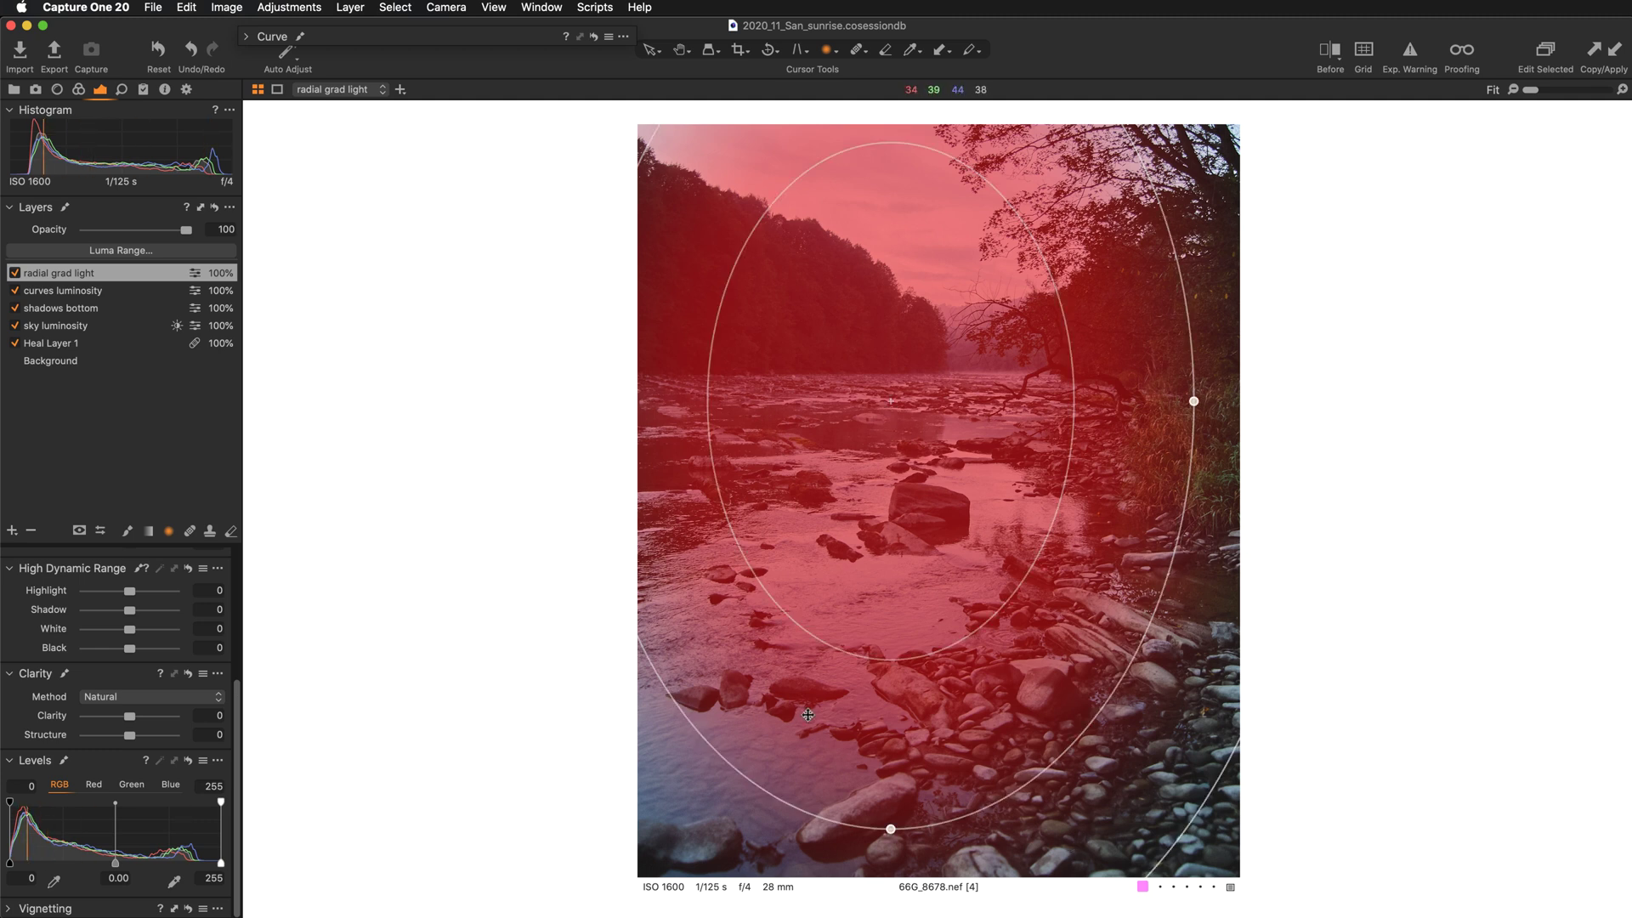
left_click_drag(892, 828, 891, 842)
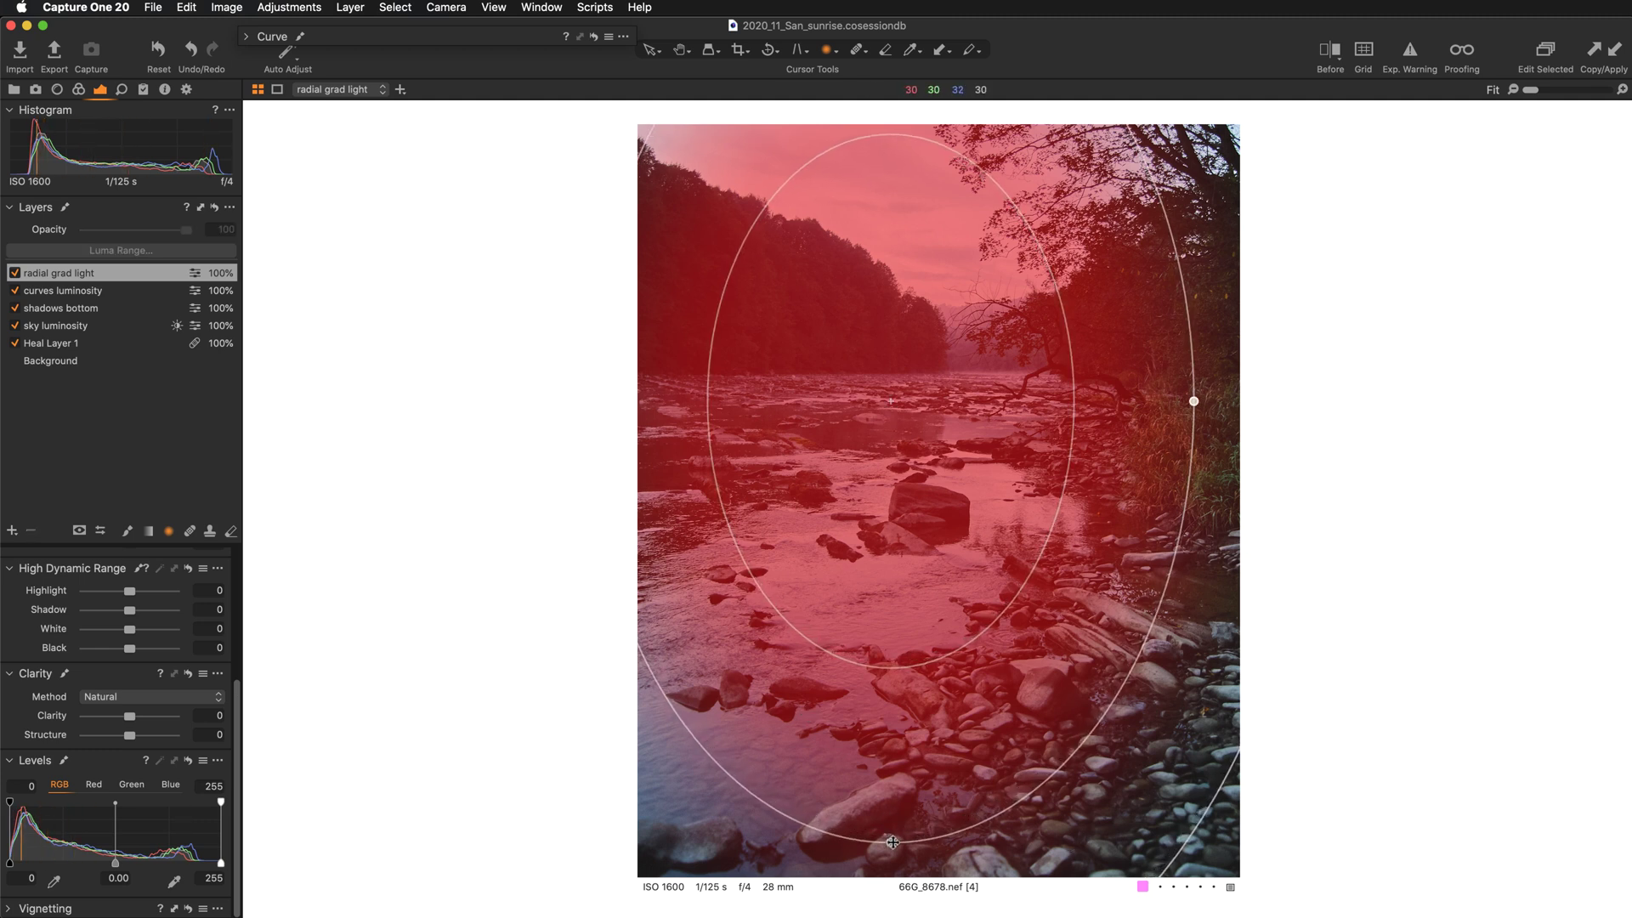
left_click_drag(1194, 401, 1172, 402)
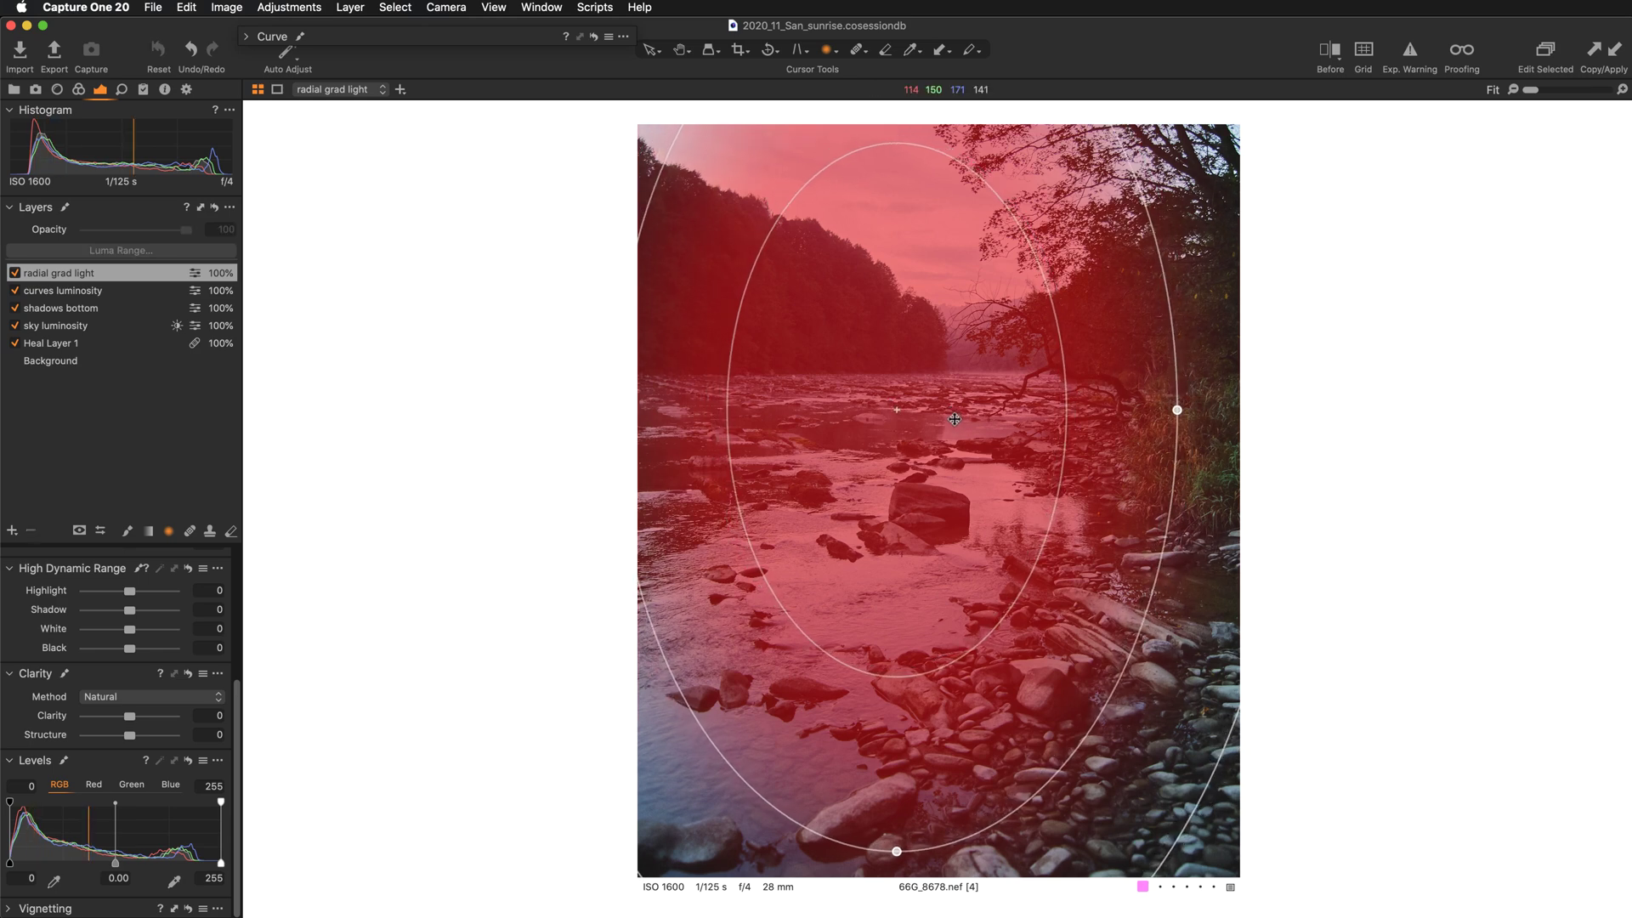
Nudge the radial mask slightly down over the river and hide the mask overlay.
left_click_drag(949, 412, 951, 427)
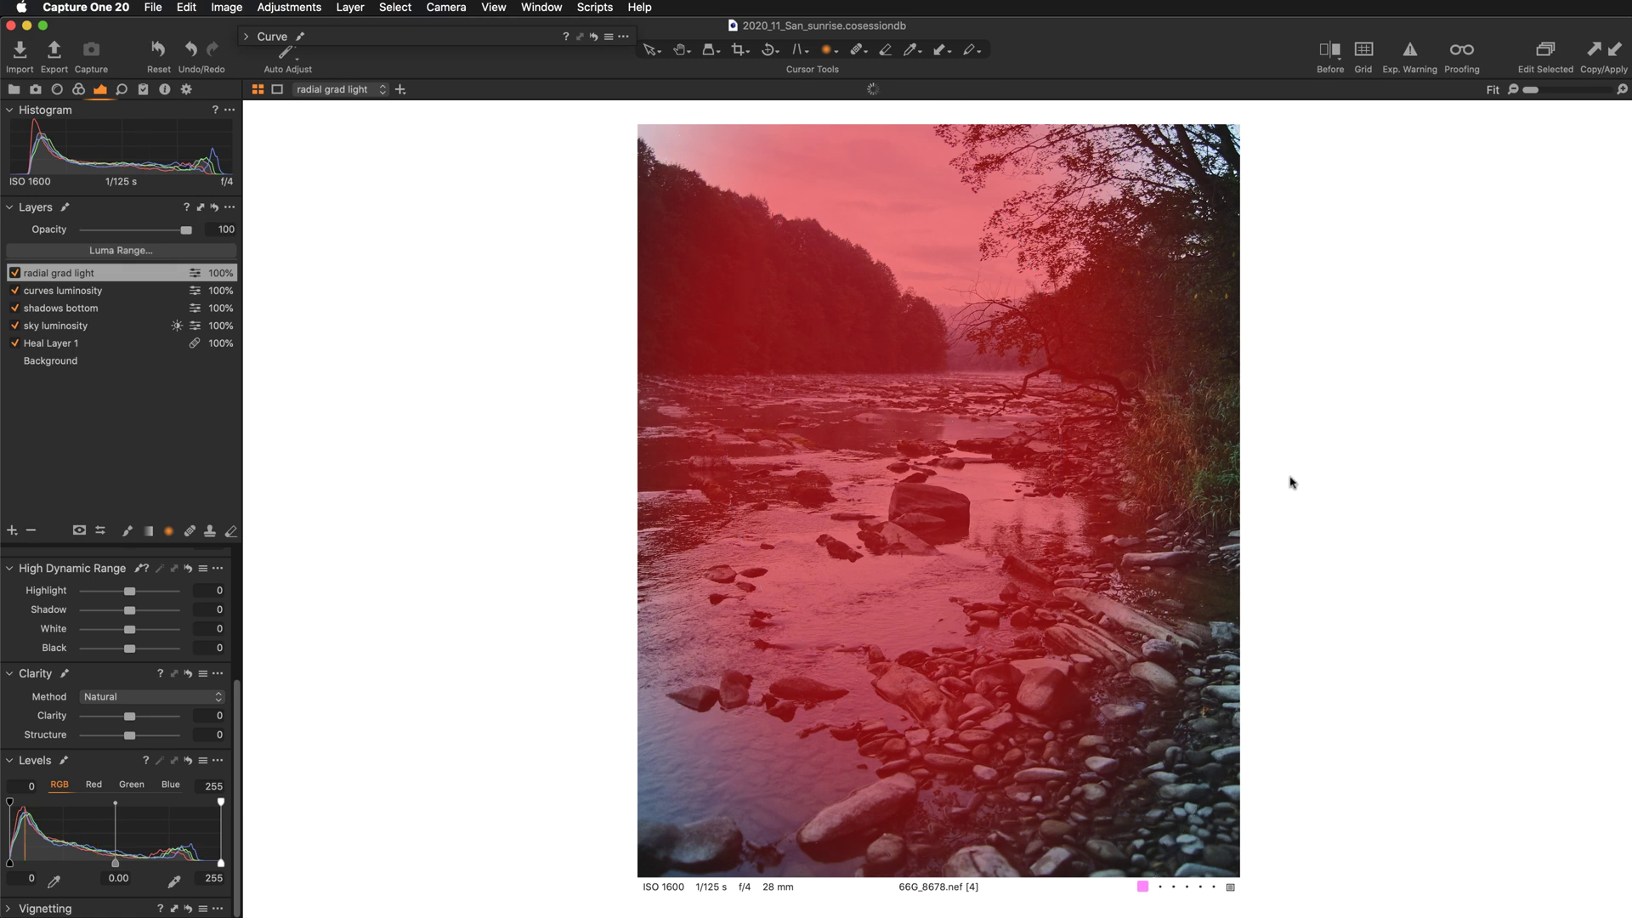
key("m")
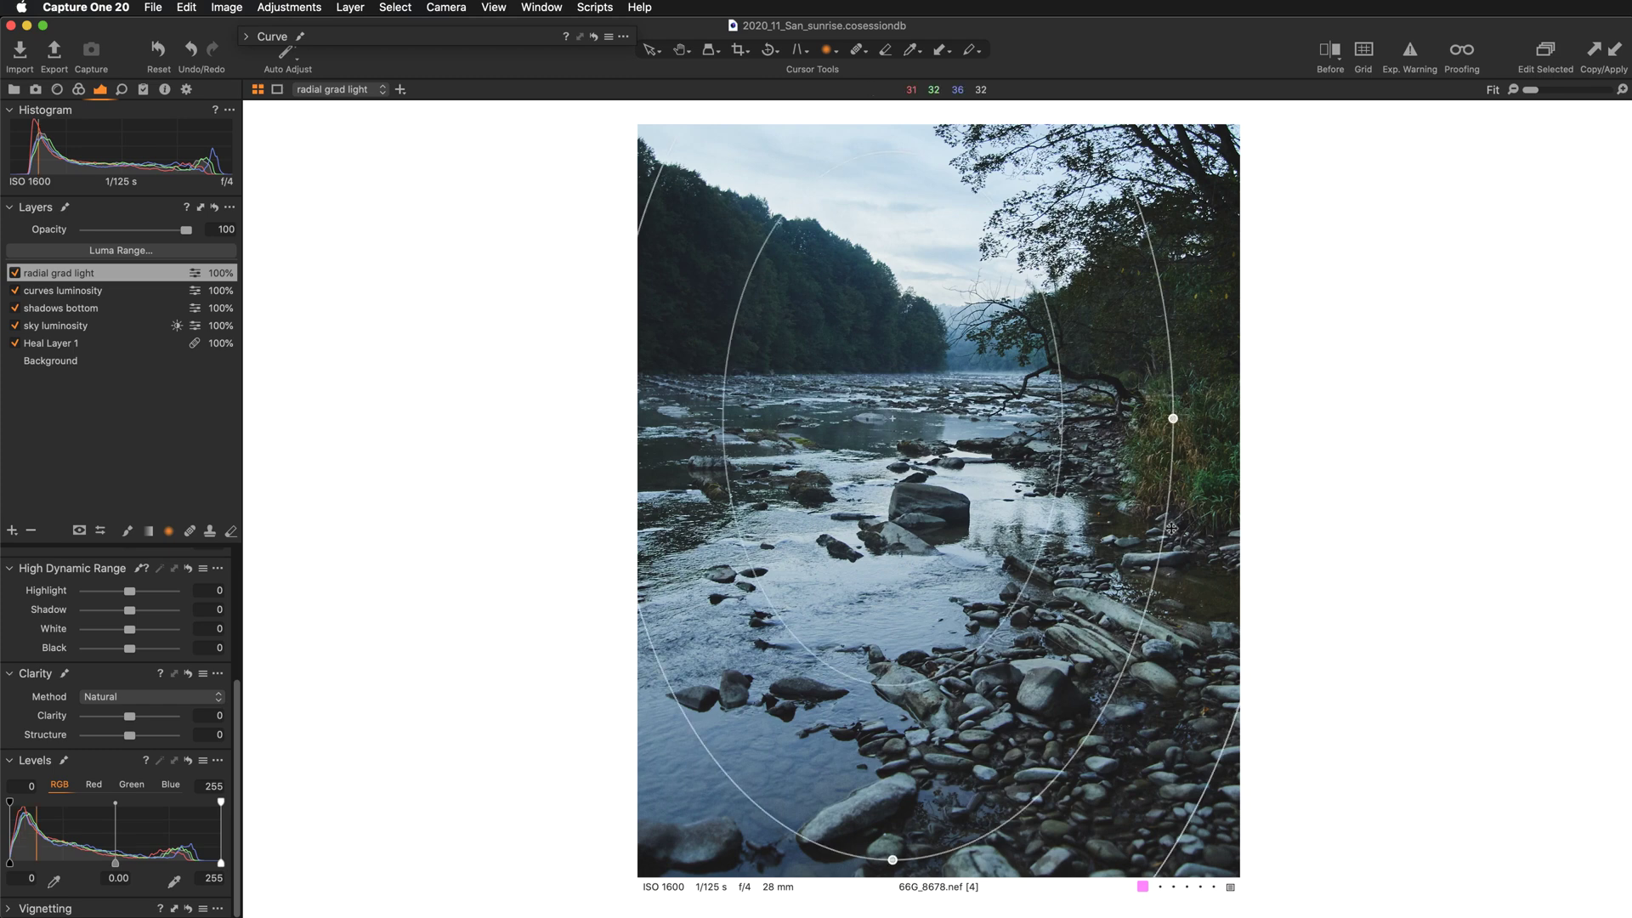
Raise the exposure of the radial grad light layer to 0.5 and check the photo with the exposure warning.
scroll(115, 717, "up", 5)
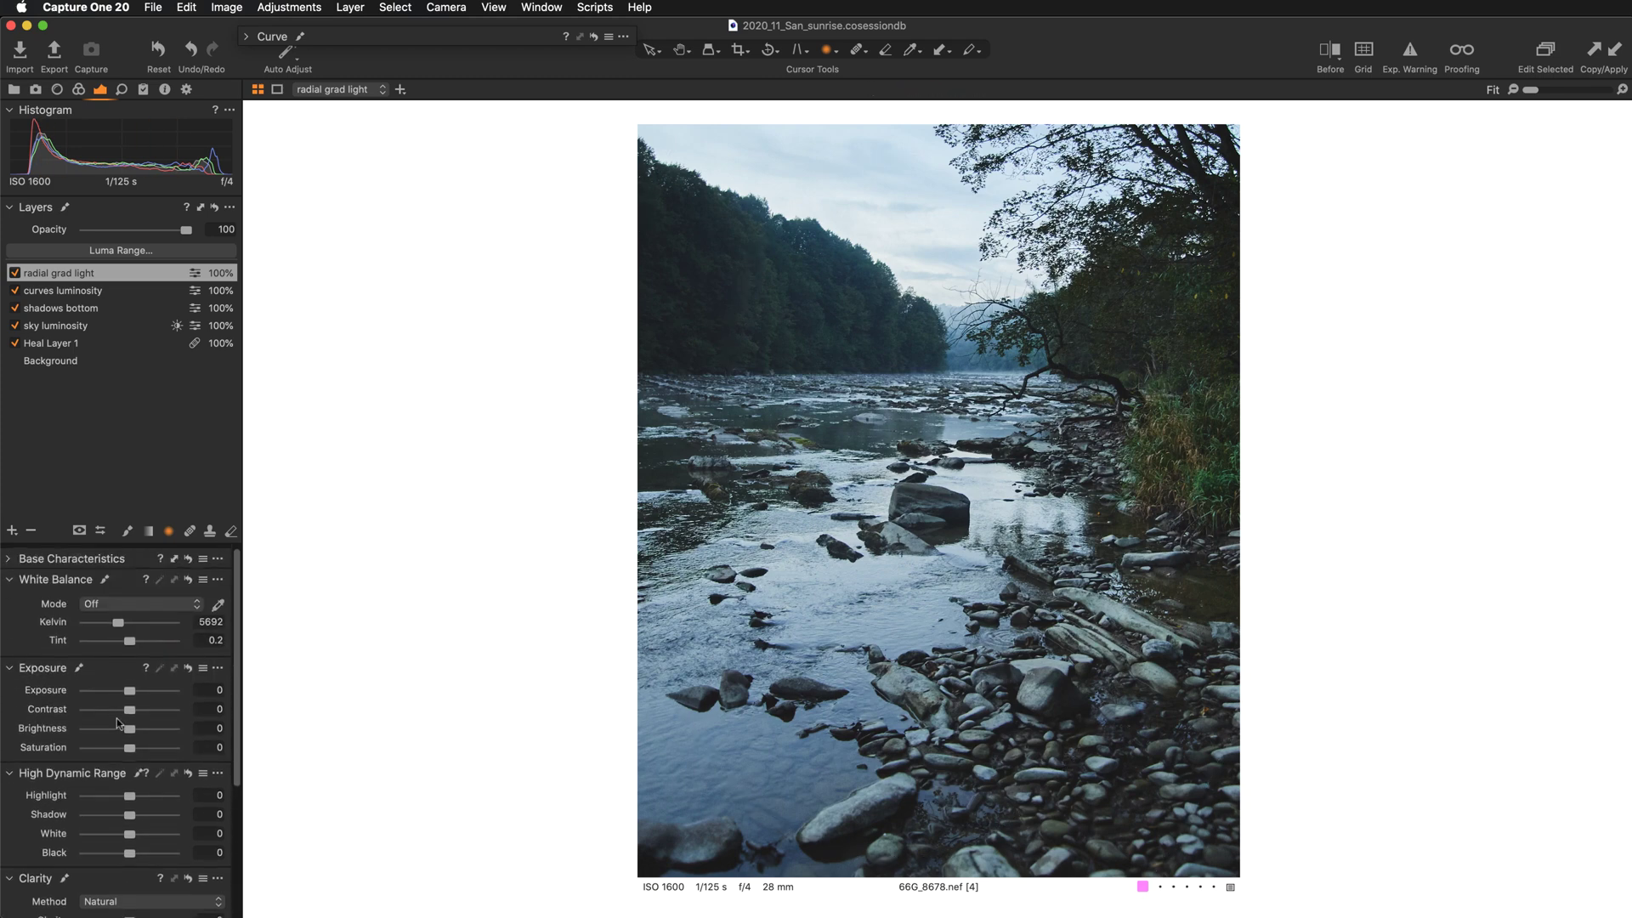
left_click(209, 689)
type("0.4")
key("Return")
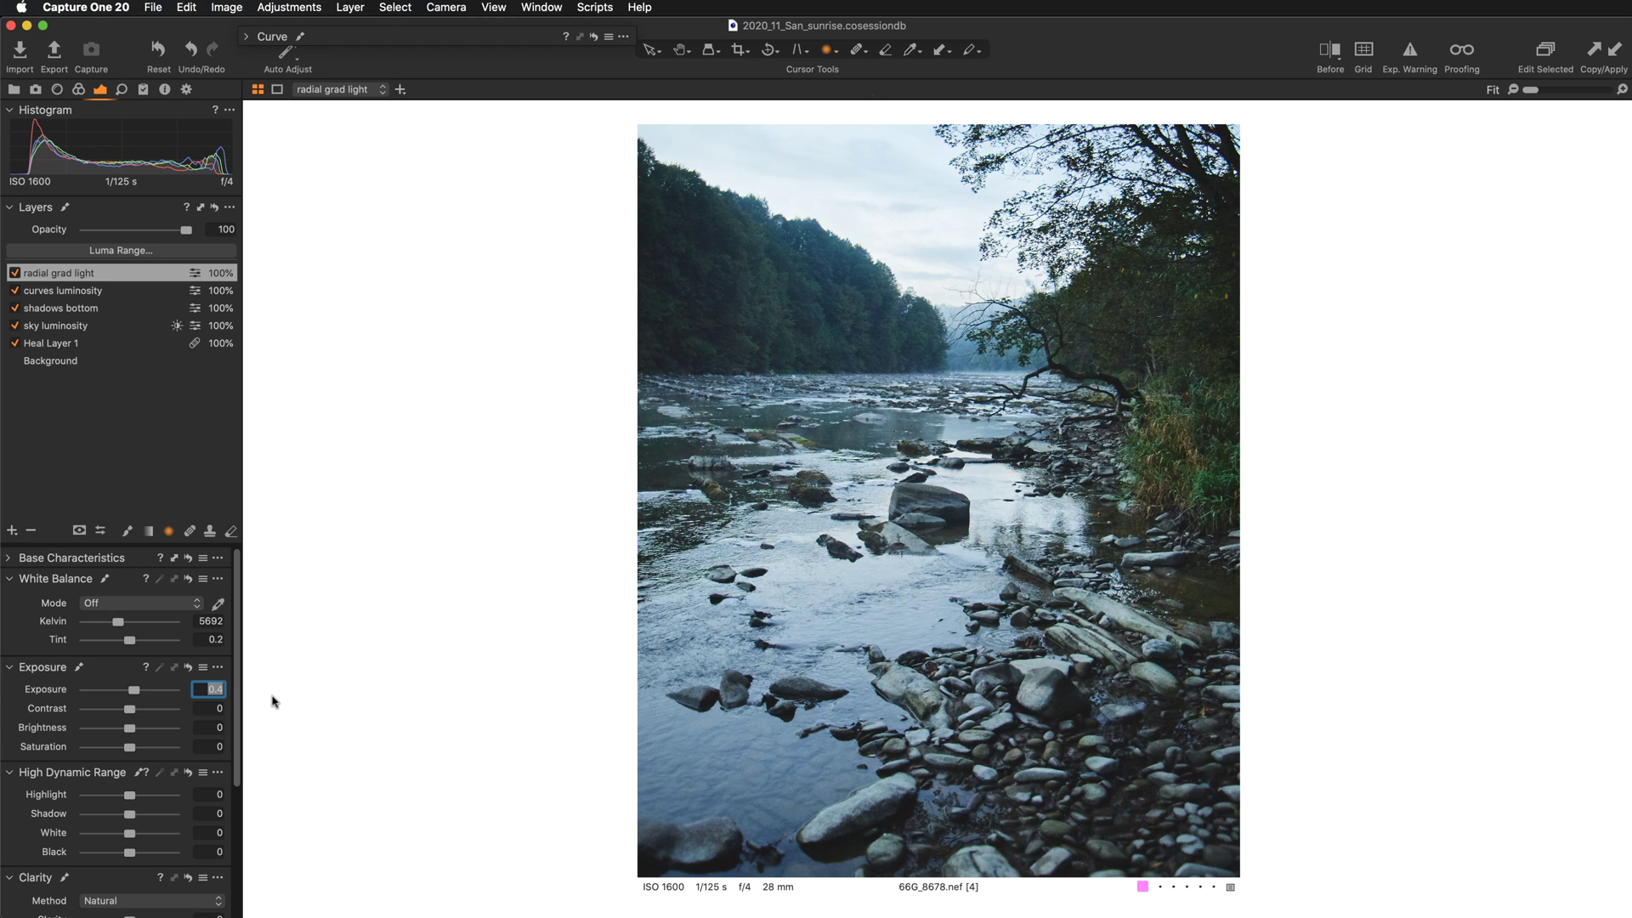
key("Up")
key("Up")
key("Up")
double_click(48, 695)
key("super+z")
left_click(1411, 54)
left_click(1410, 55)
Set the radial grad light layer's contrast to -14 and brightness to 4, then compare the photo with the layer off and on.
left_click_drag(132, 713, 119, 710)
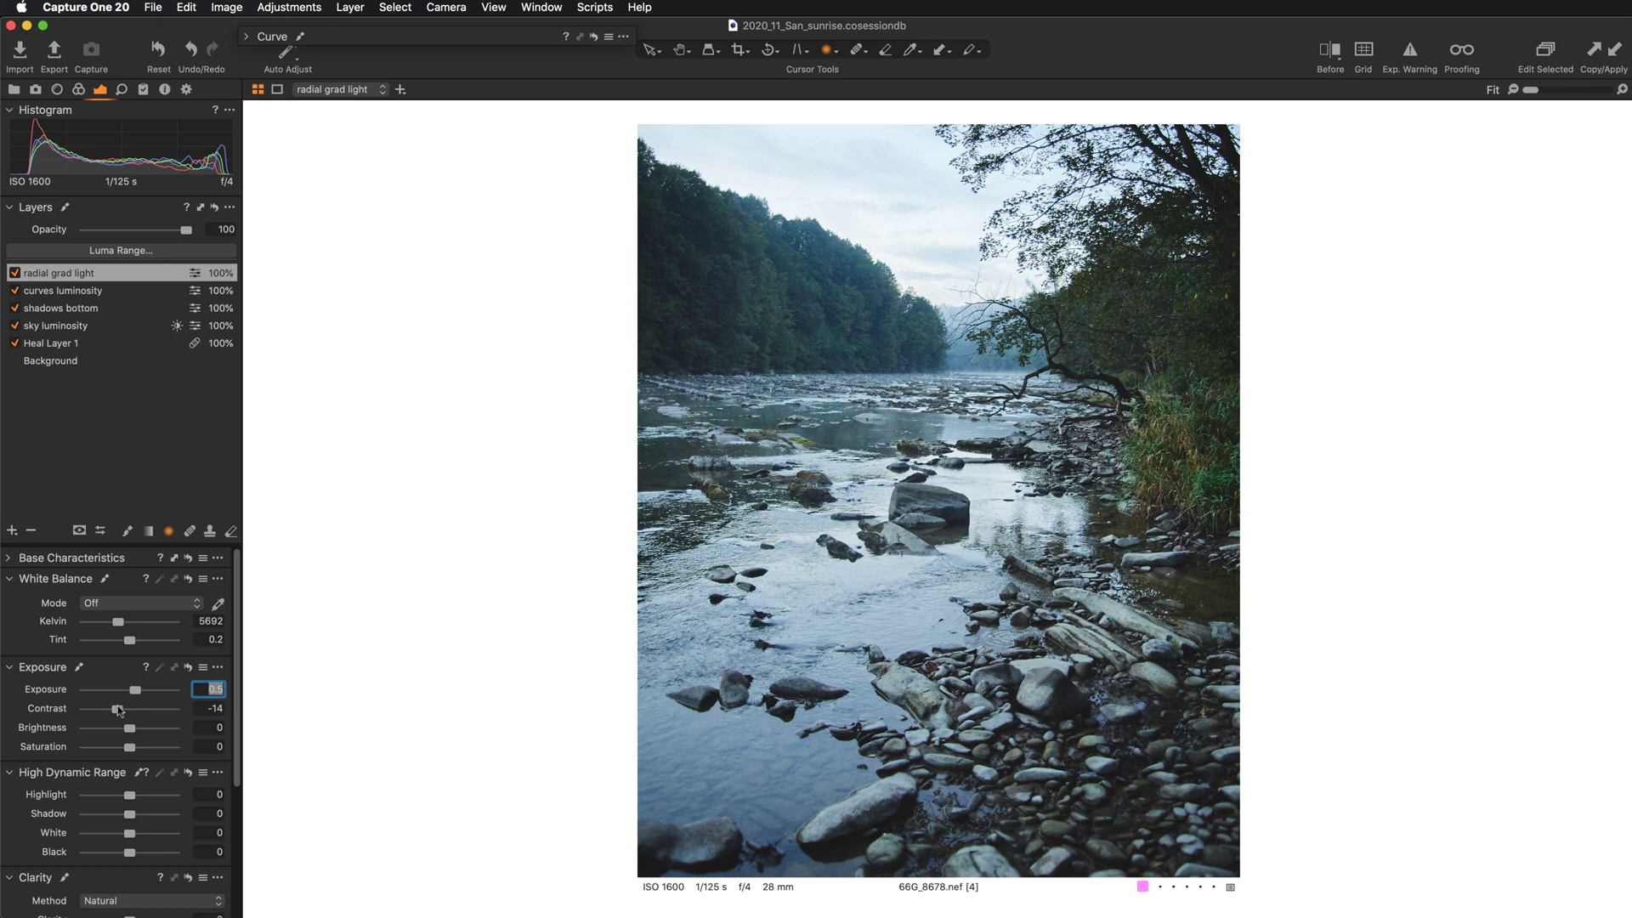
left_click_drag(129, 730, 131, 730)
left_click_drag(132, 730, 132, 731)
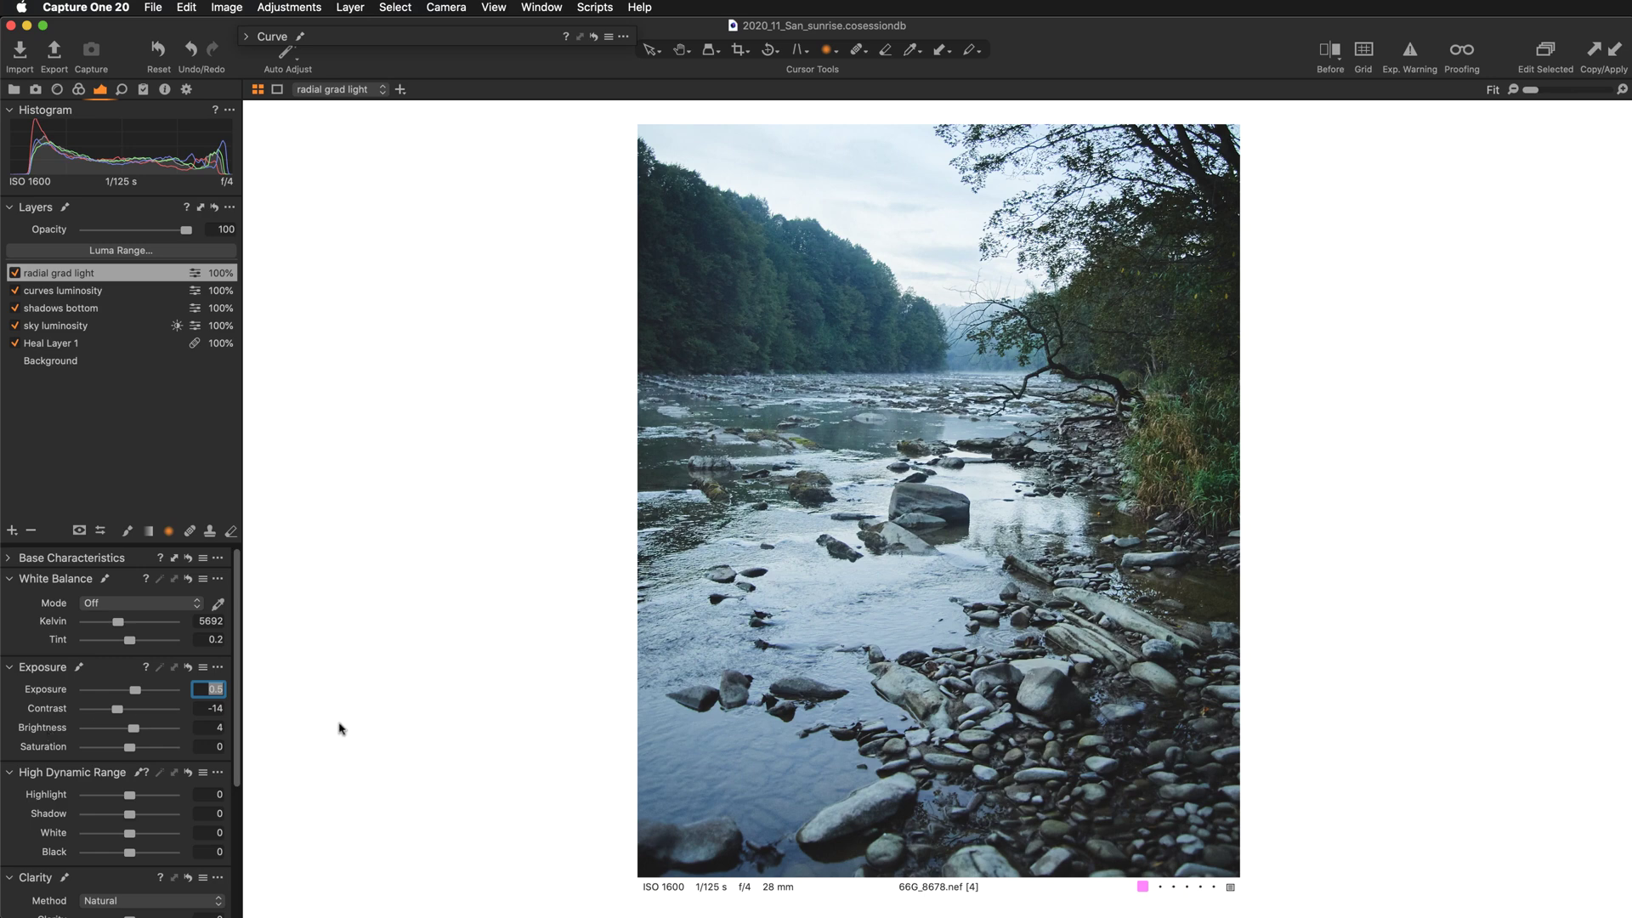
mouse_move(897, 312)
left_click(15, 273)
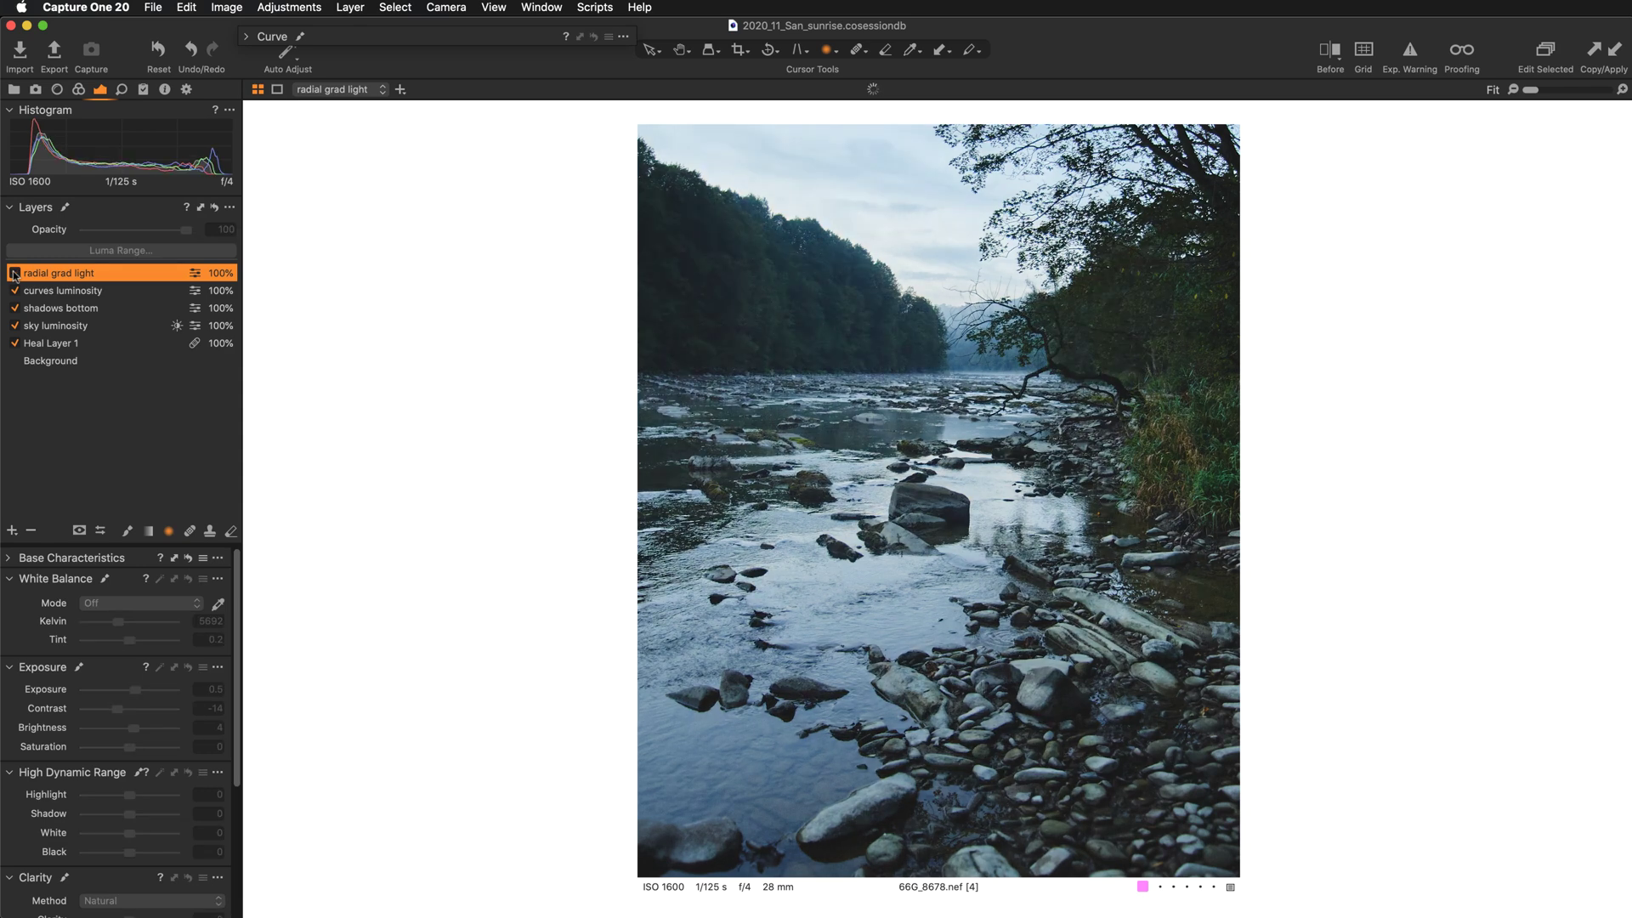
left_click(14, 272)
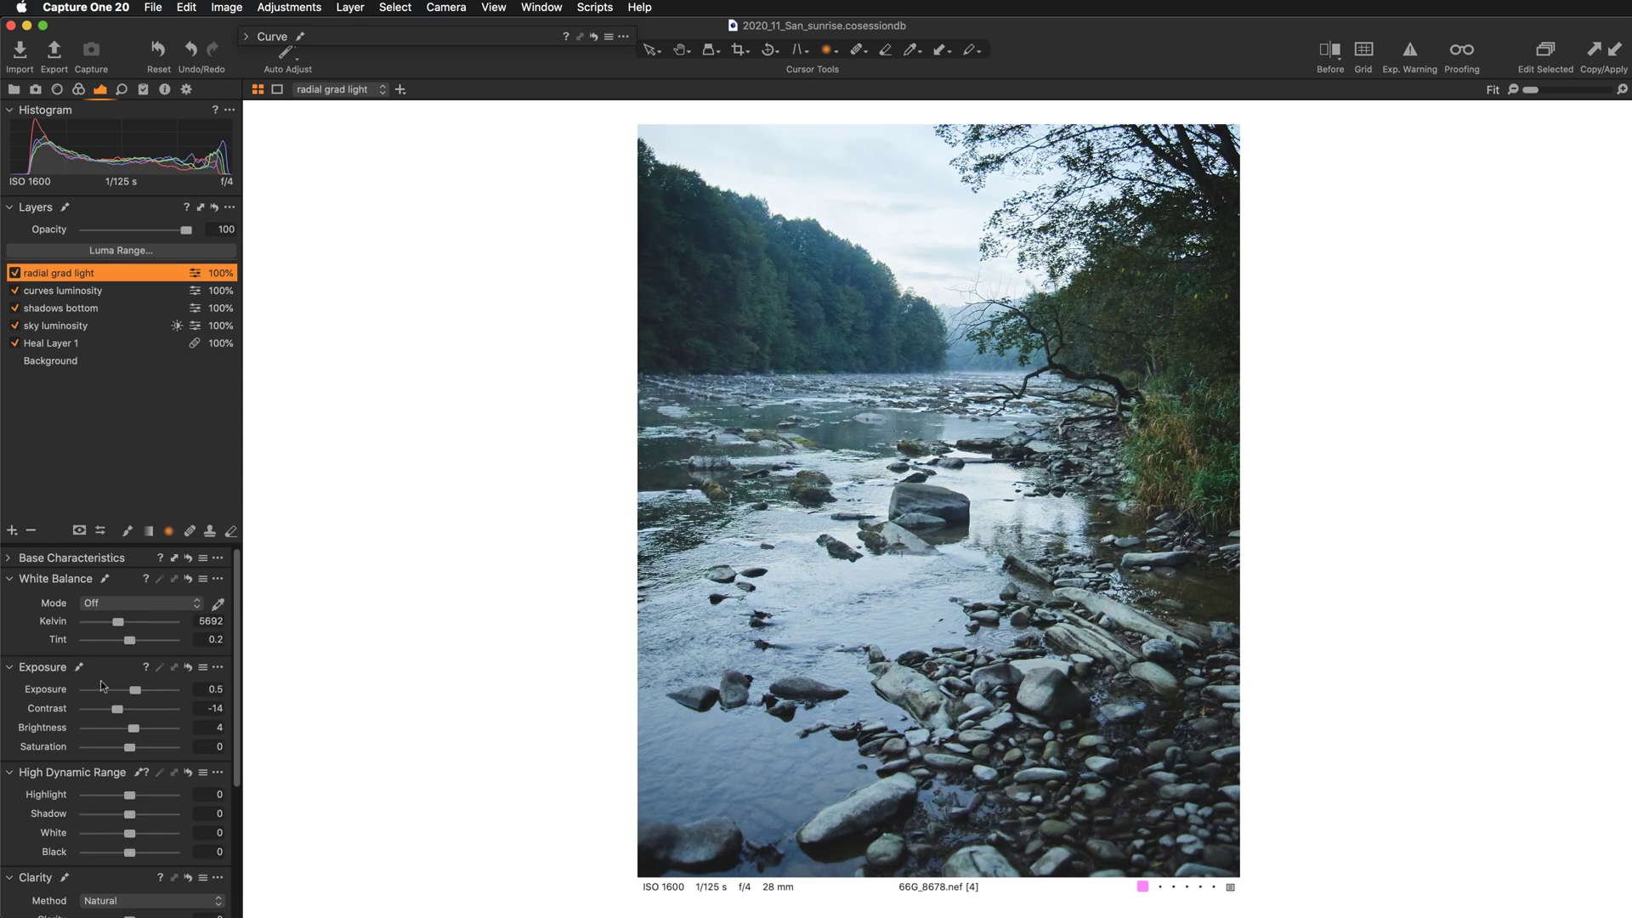
Lower the High Dynamic Range highlights of the radial grad light layer to -77, comparing with the layer off and on.
scroll(100, 684, "down", 4)
scroll(100, 685, "down", 1)
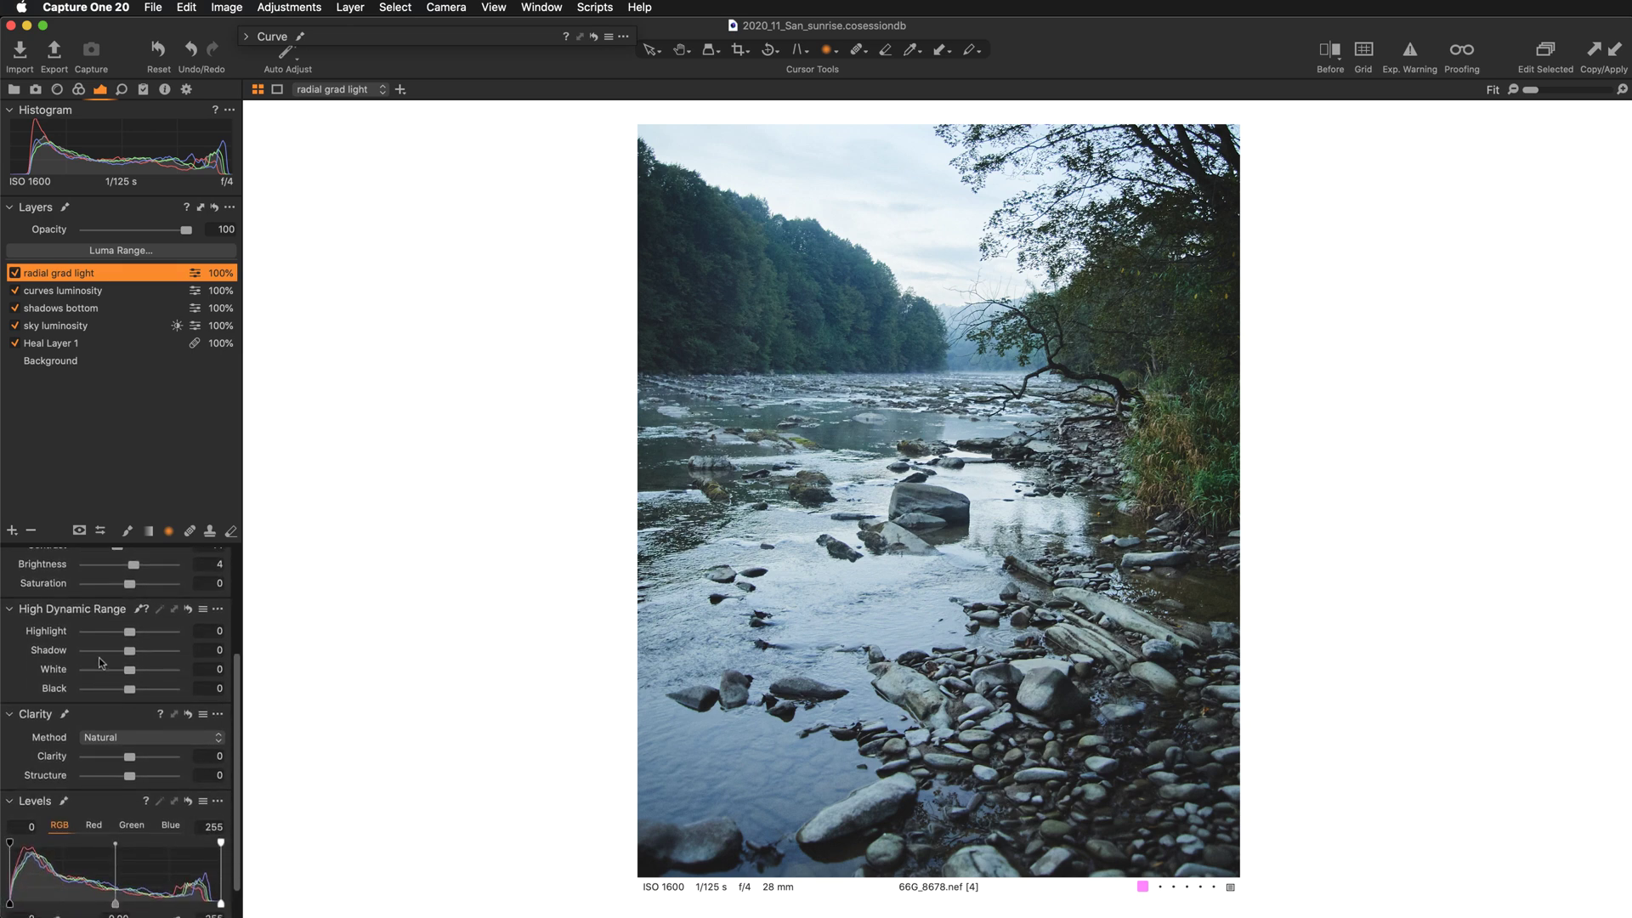
left_click_drag(129, 634, 94, 639)
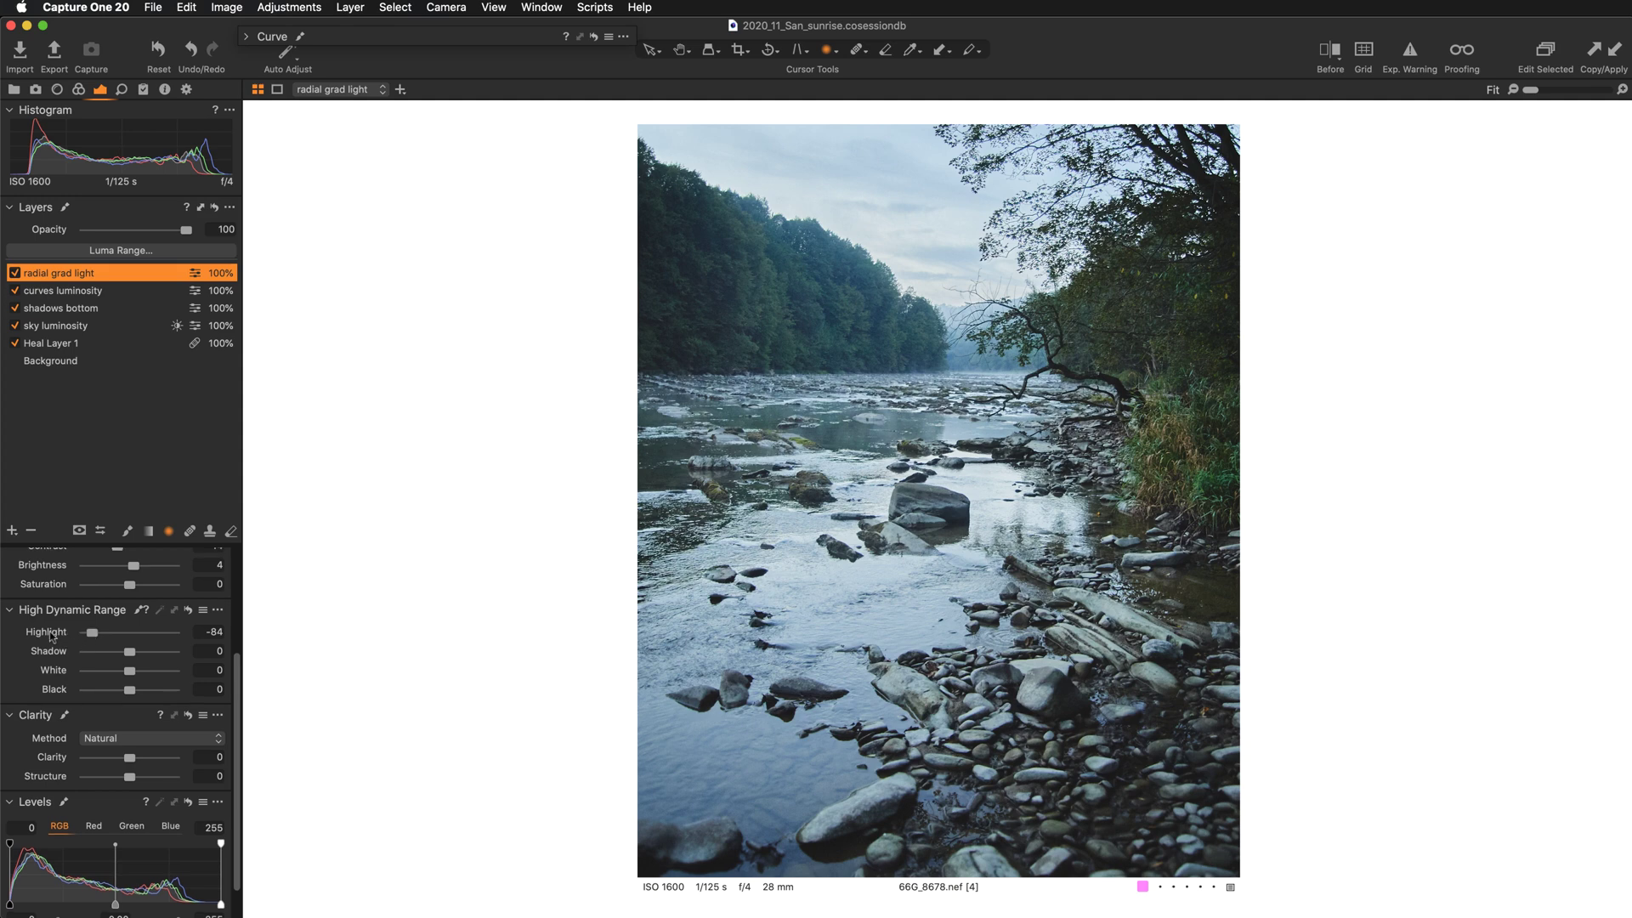
left_click_drag(49, 637, 51, 641)
mouse_move(1073, 533)
left_click(14, 273)
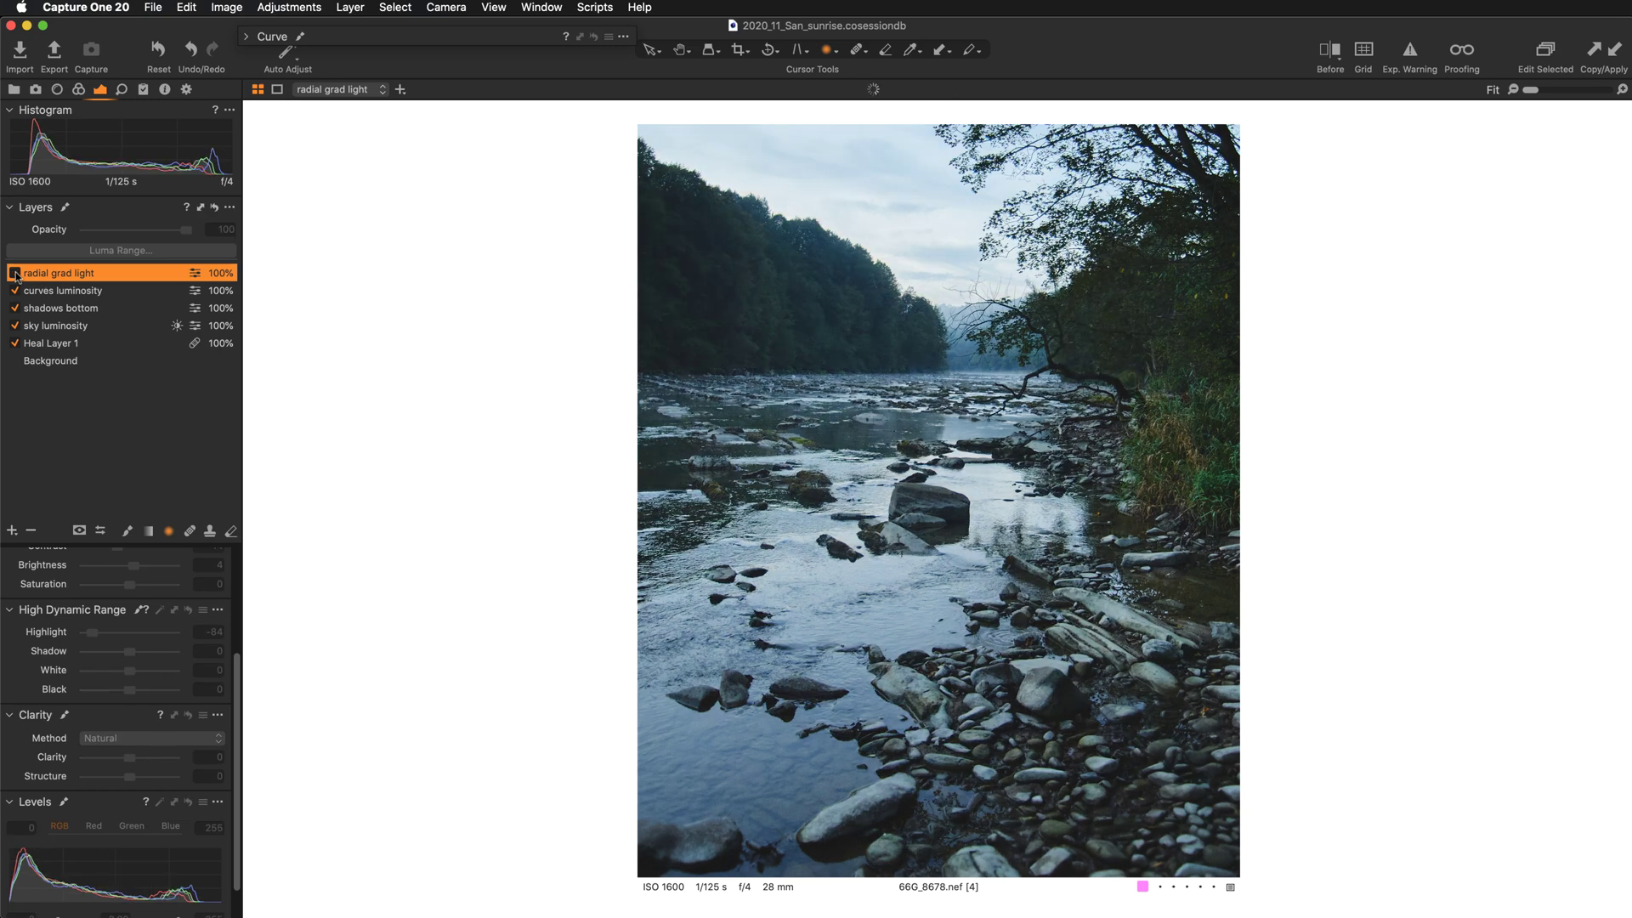
left_click(14, 272)
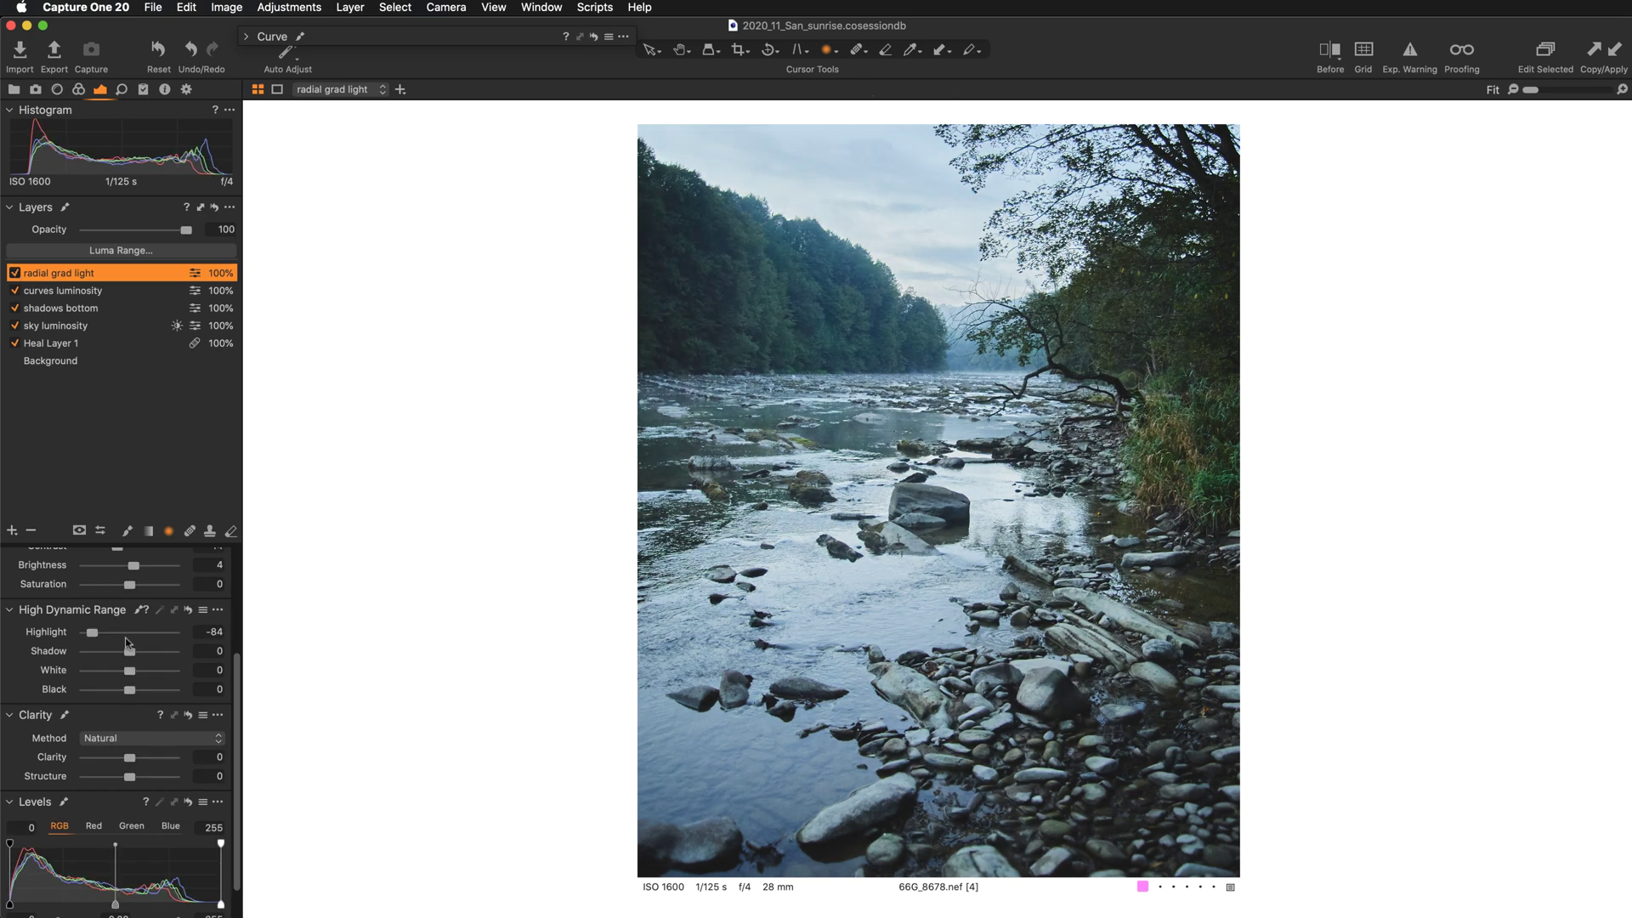
left_click_drag(95, 638, 98, 637)
Compare the photo repeatedly with and without the radial grad light layer, leaving the layer enabled.
left_click(15, 273)
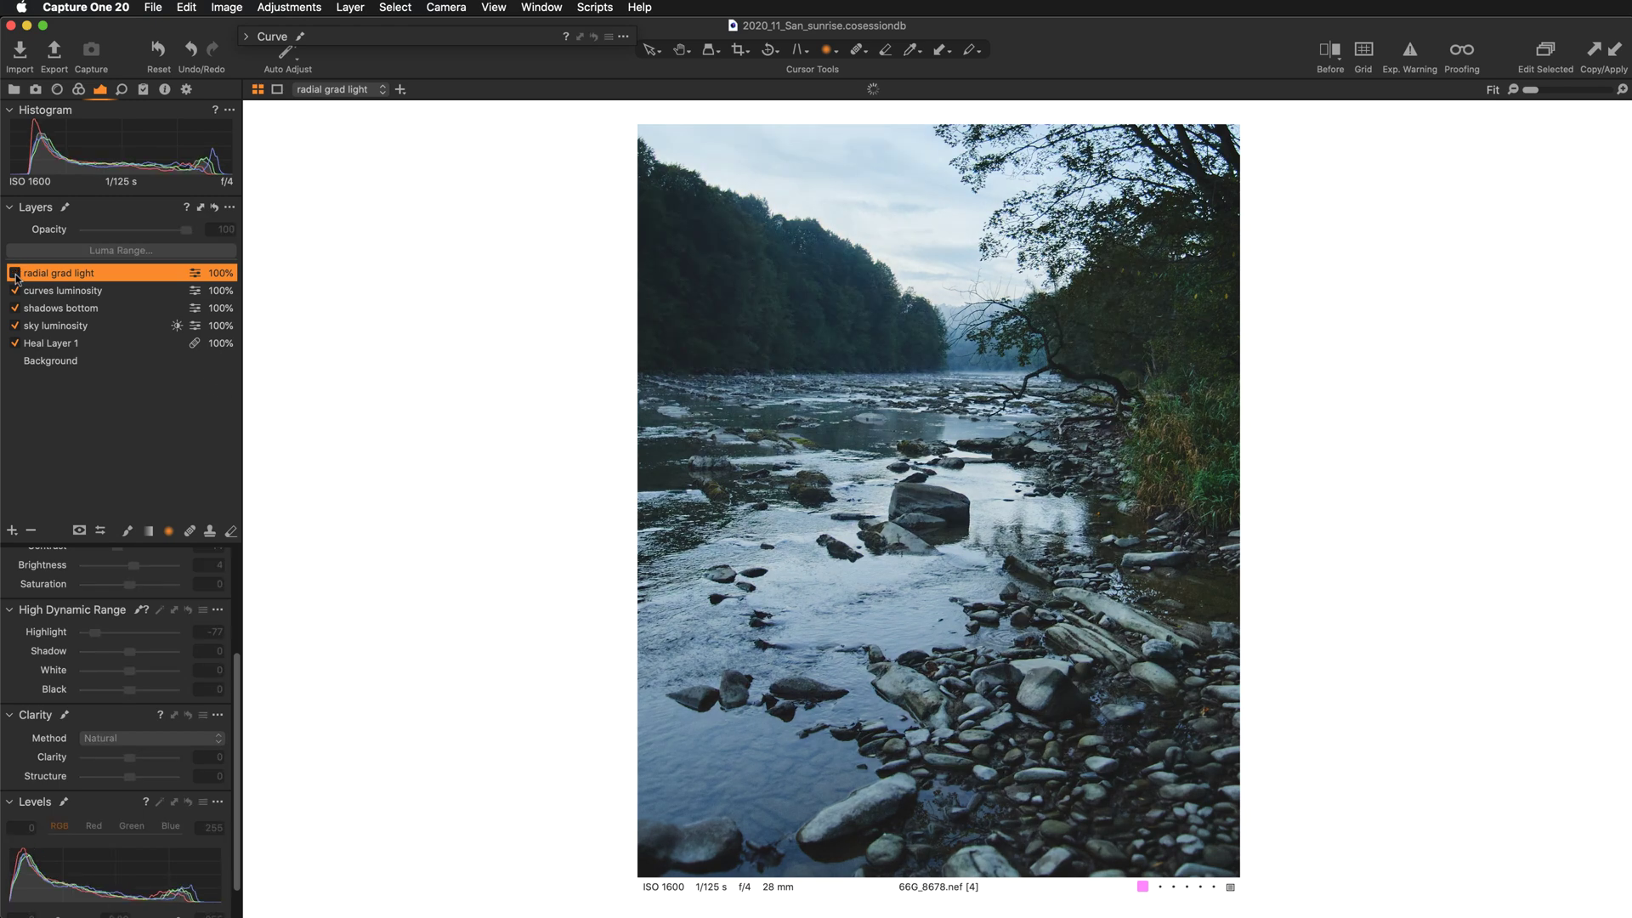
left_click(14, 273)
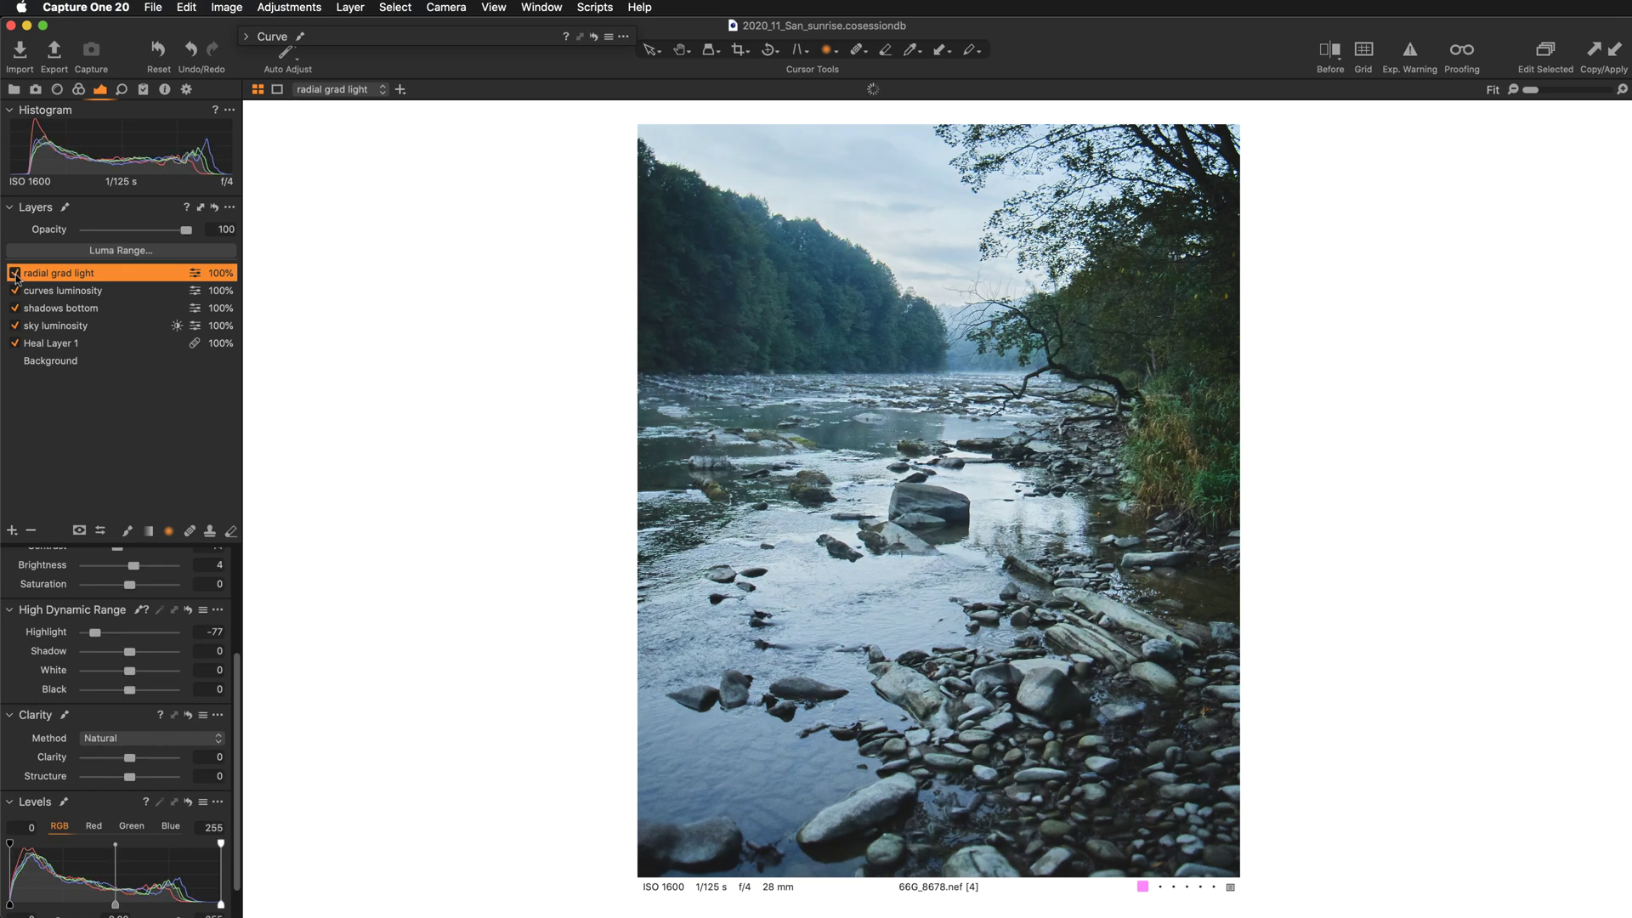
mouse_move(747, 359)
left_click(15, 273)
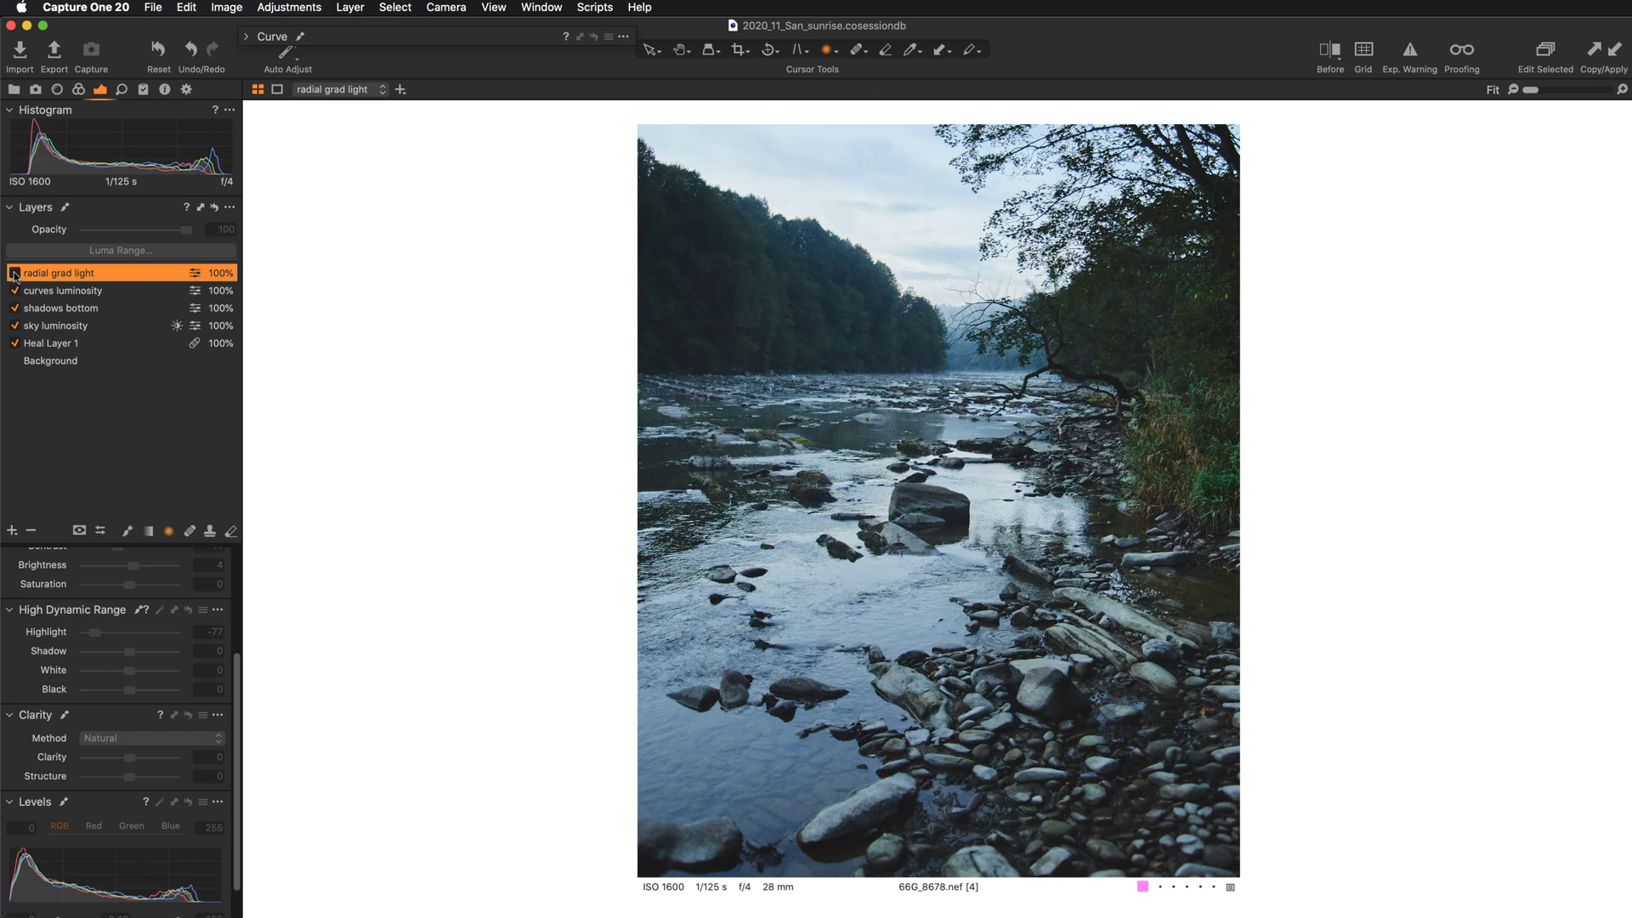
left_click(15, 272)
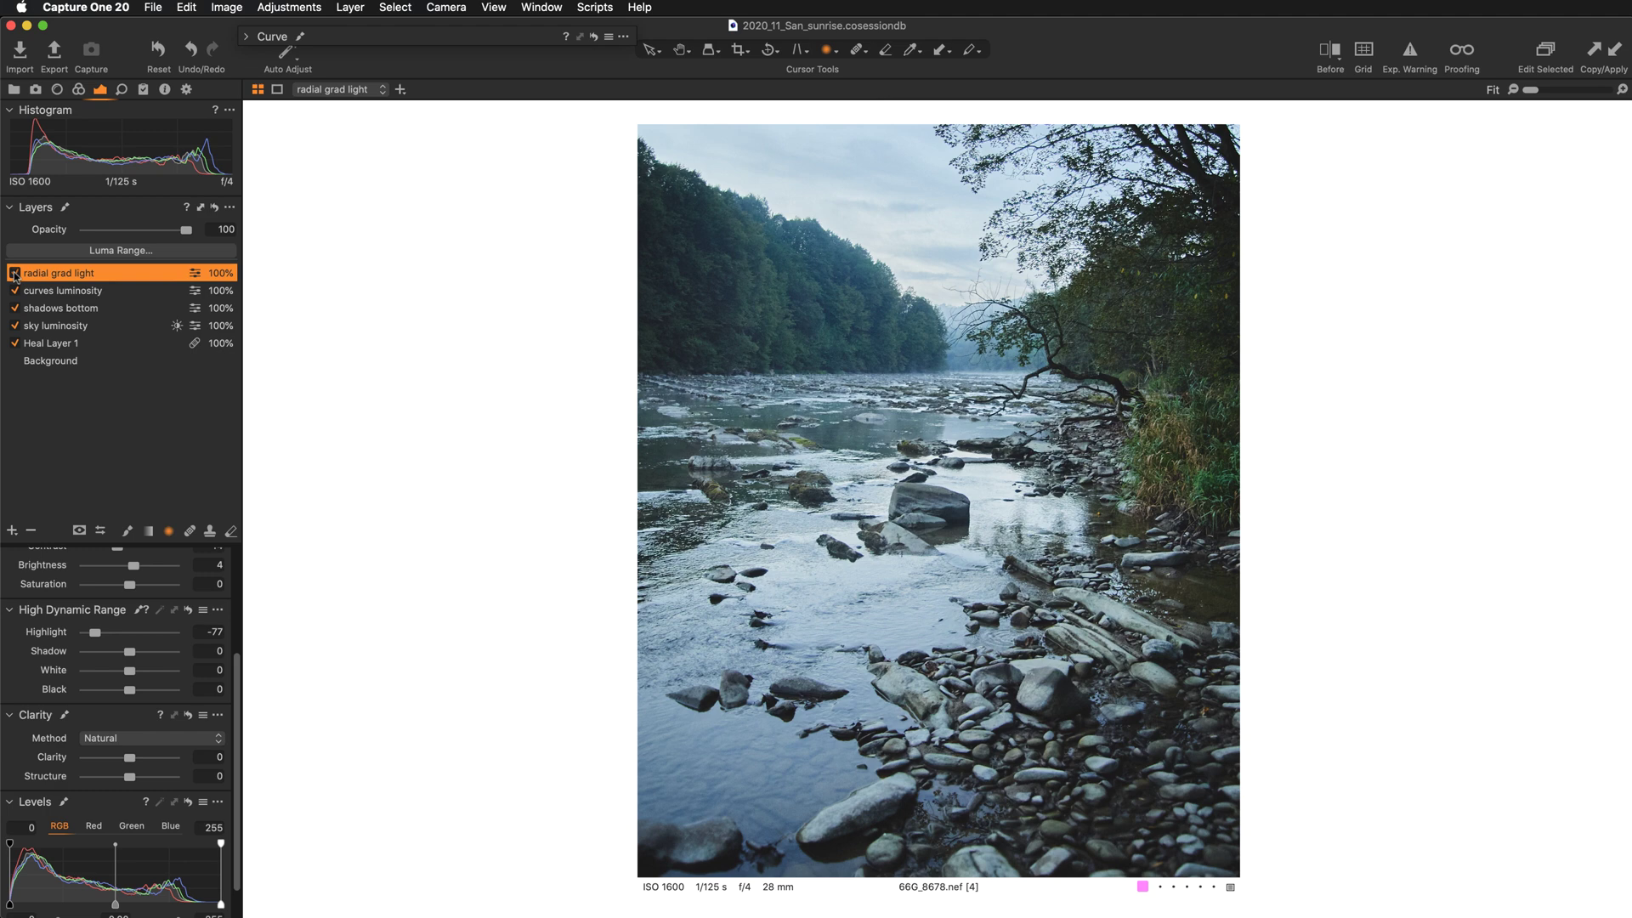
left_click(15, 273)
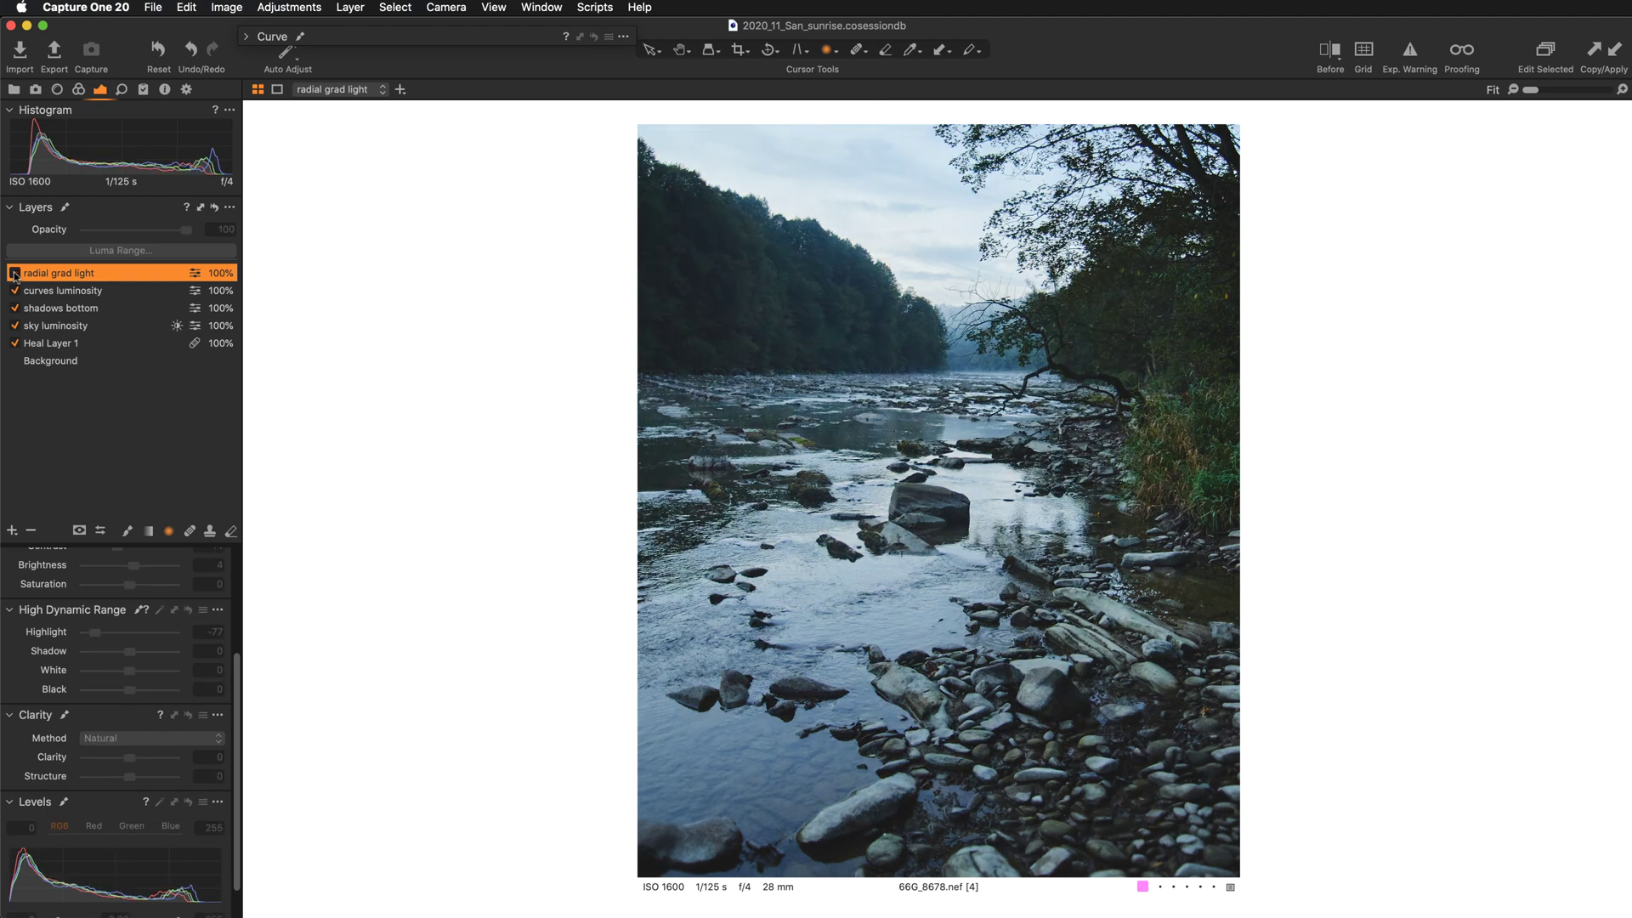
left_click(15, 273)
left_click(14, 273)
left_click(15, 272)
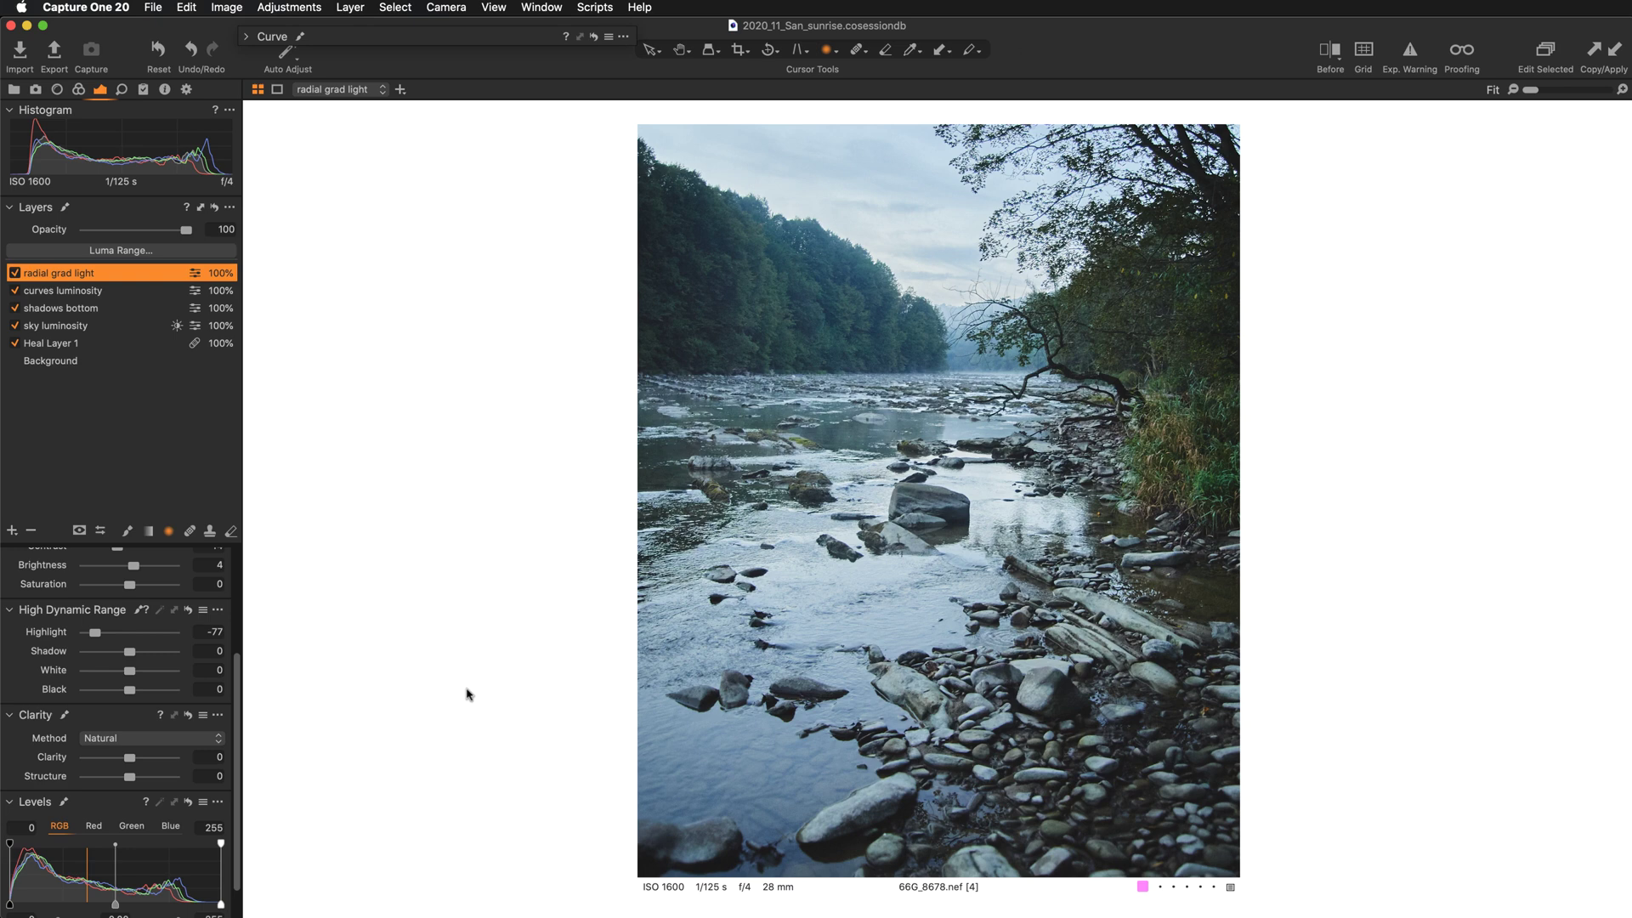
Add a new adjustment layer and name it "darken bottom".
left_click(652, 53)
left_click_drag(15, 524, 82, 363)
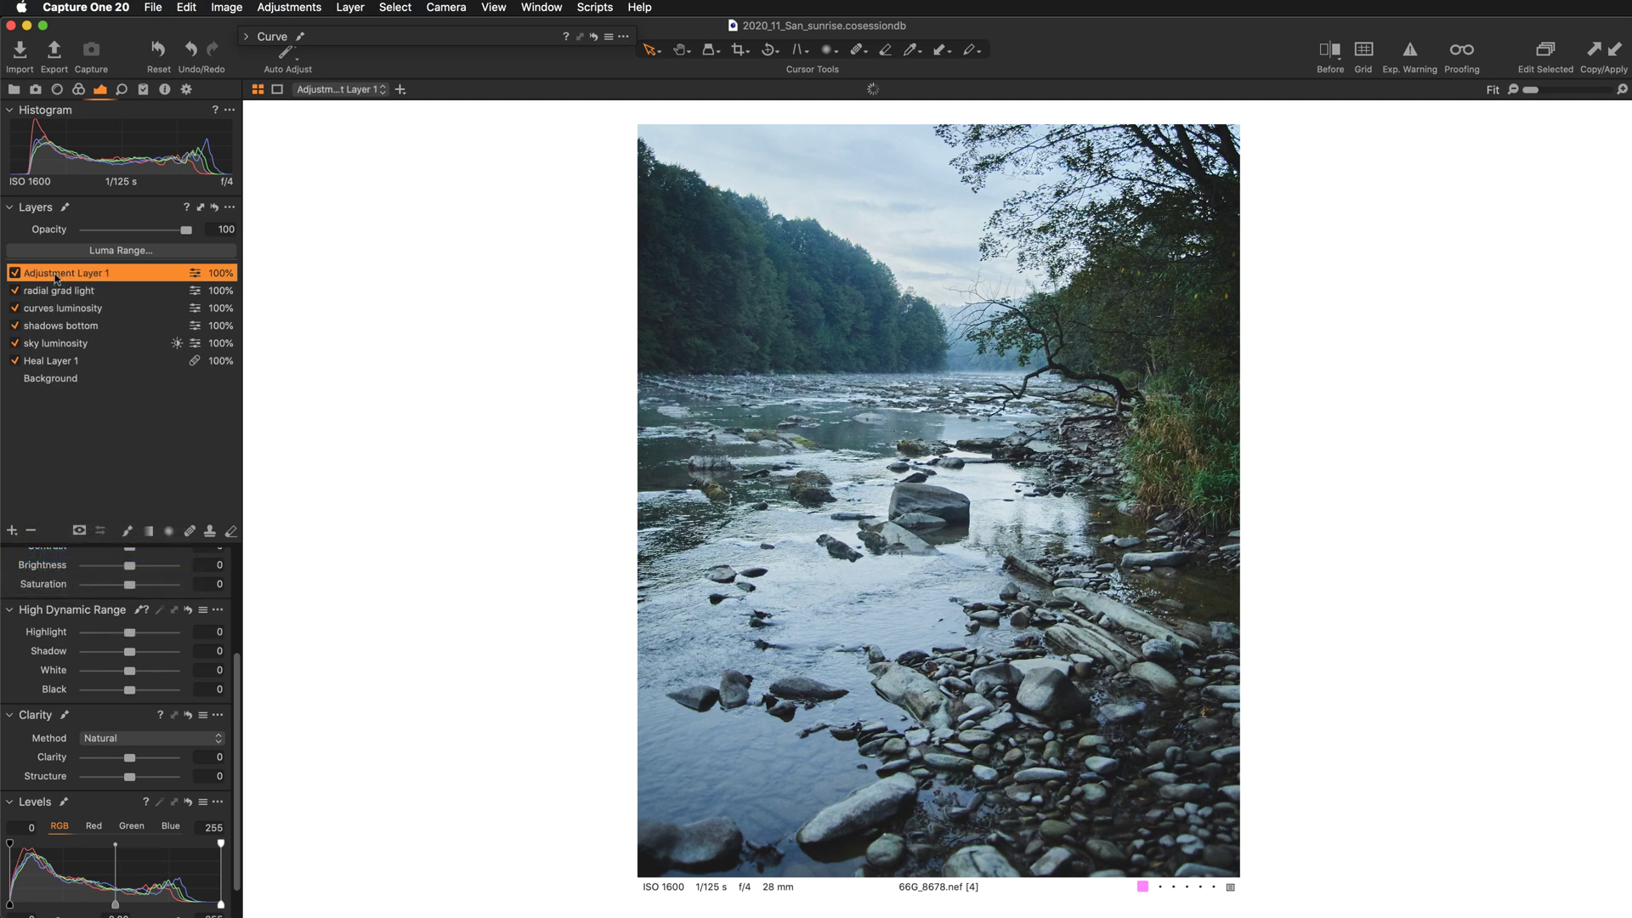
double_click(58, 274)
type("darken botto")
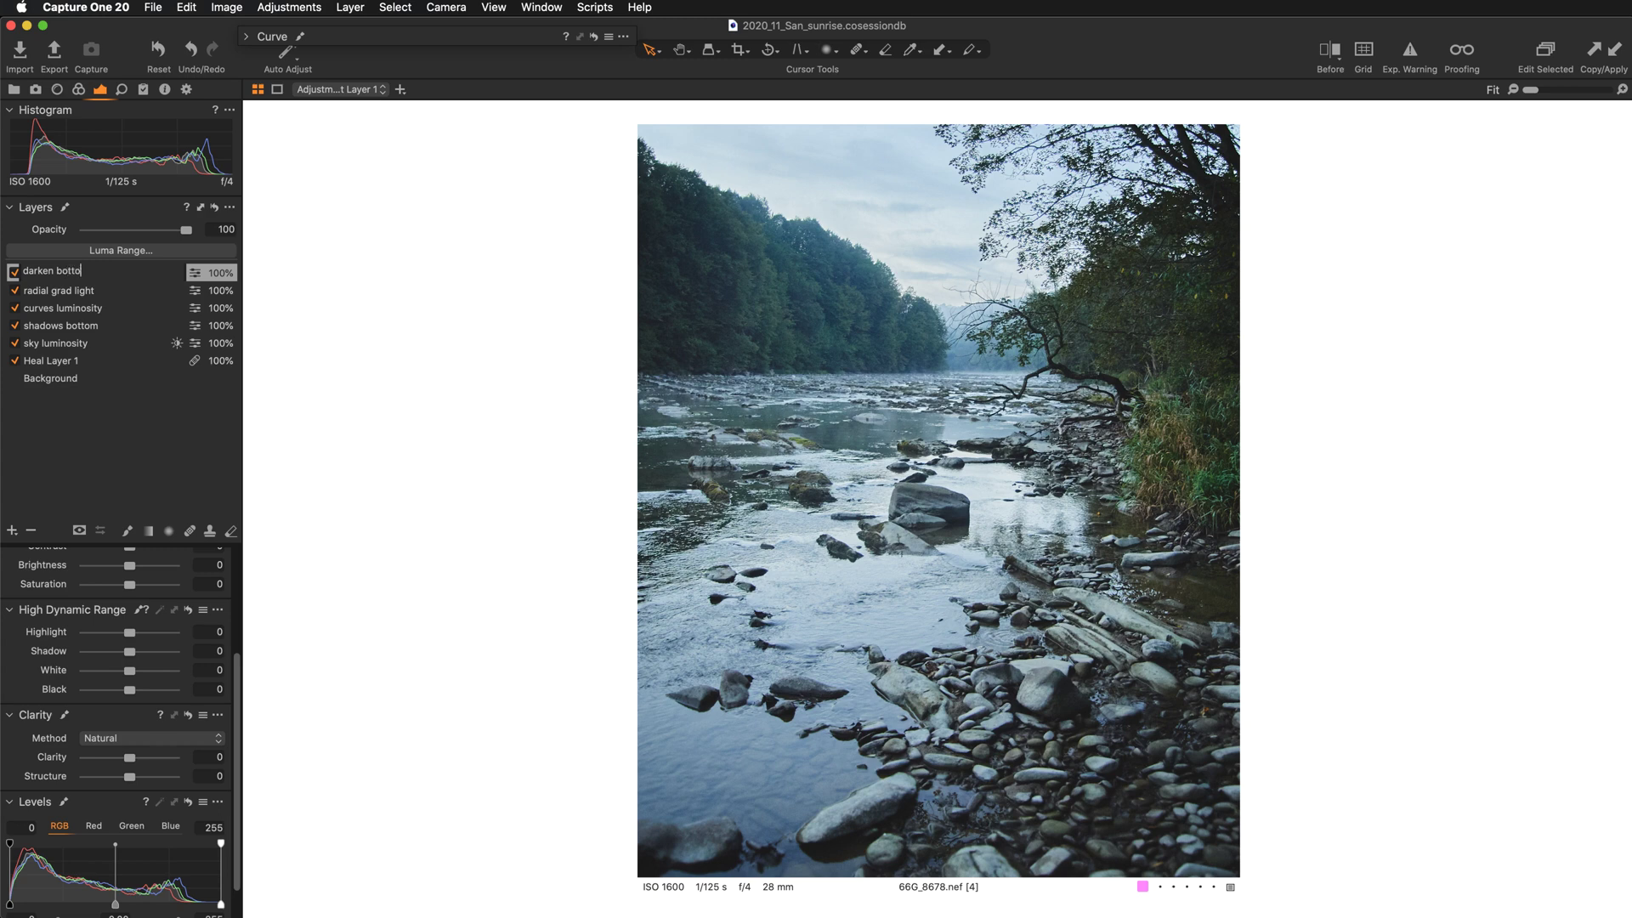
type("m")
key("Return")
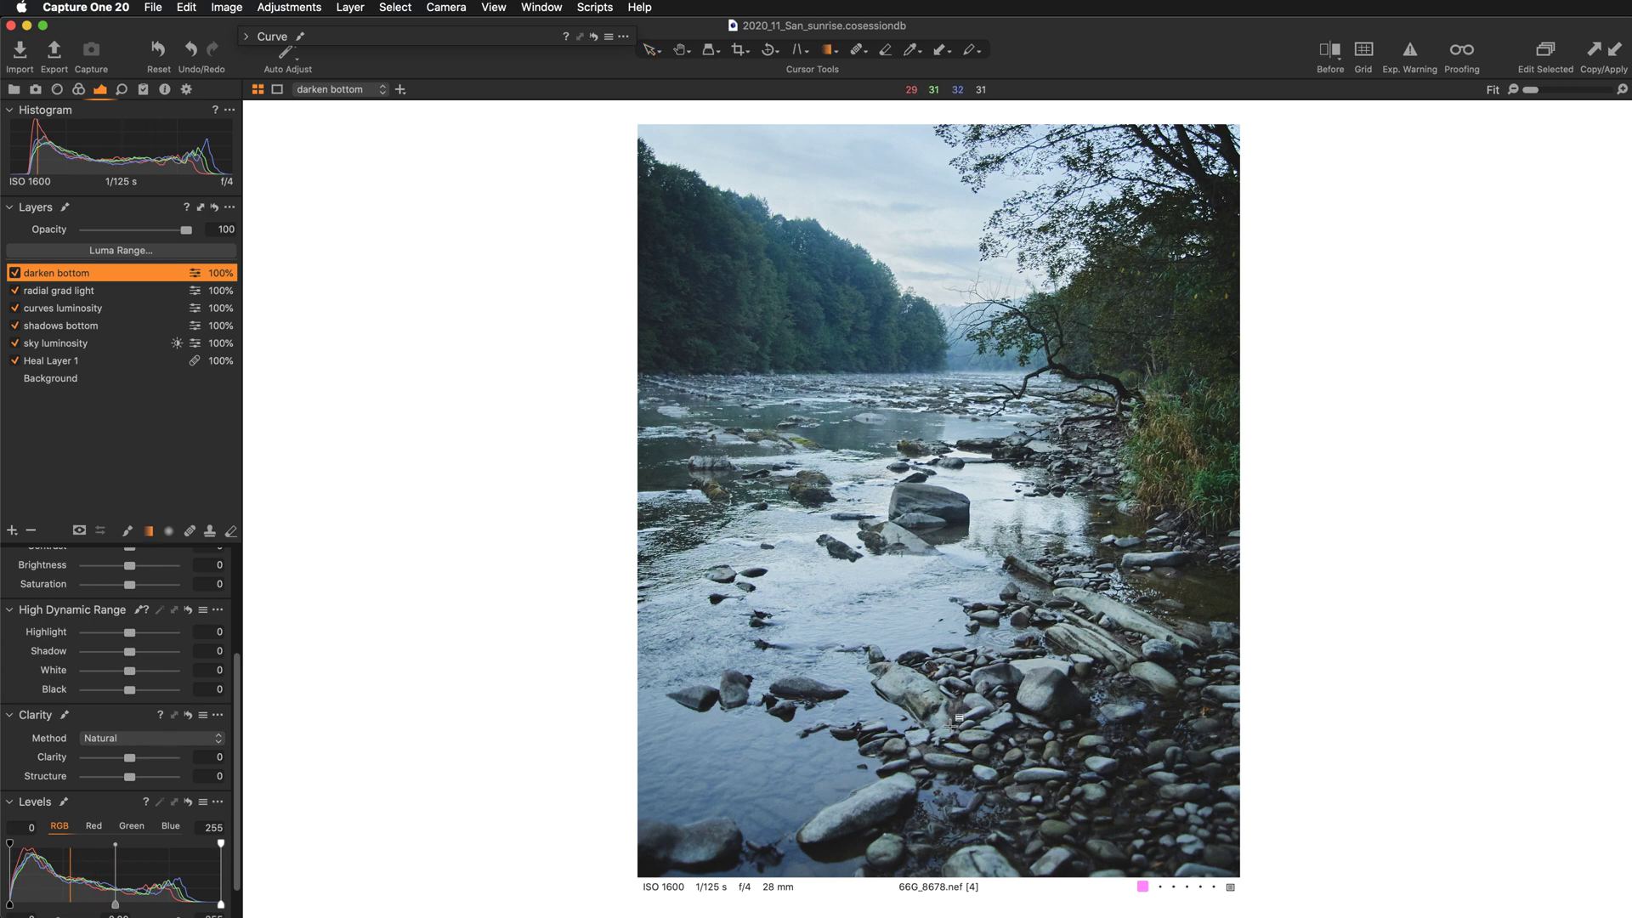
Draw a linear gradient mask covering the foreground on the darken bottom layer, adjust its fade up to the far waterline, and hide the overlay.
left_click_drag(952, 716, 936, 373)
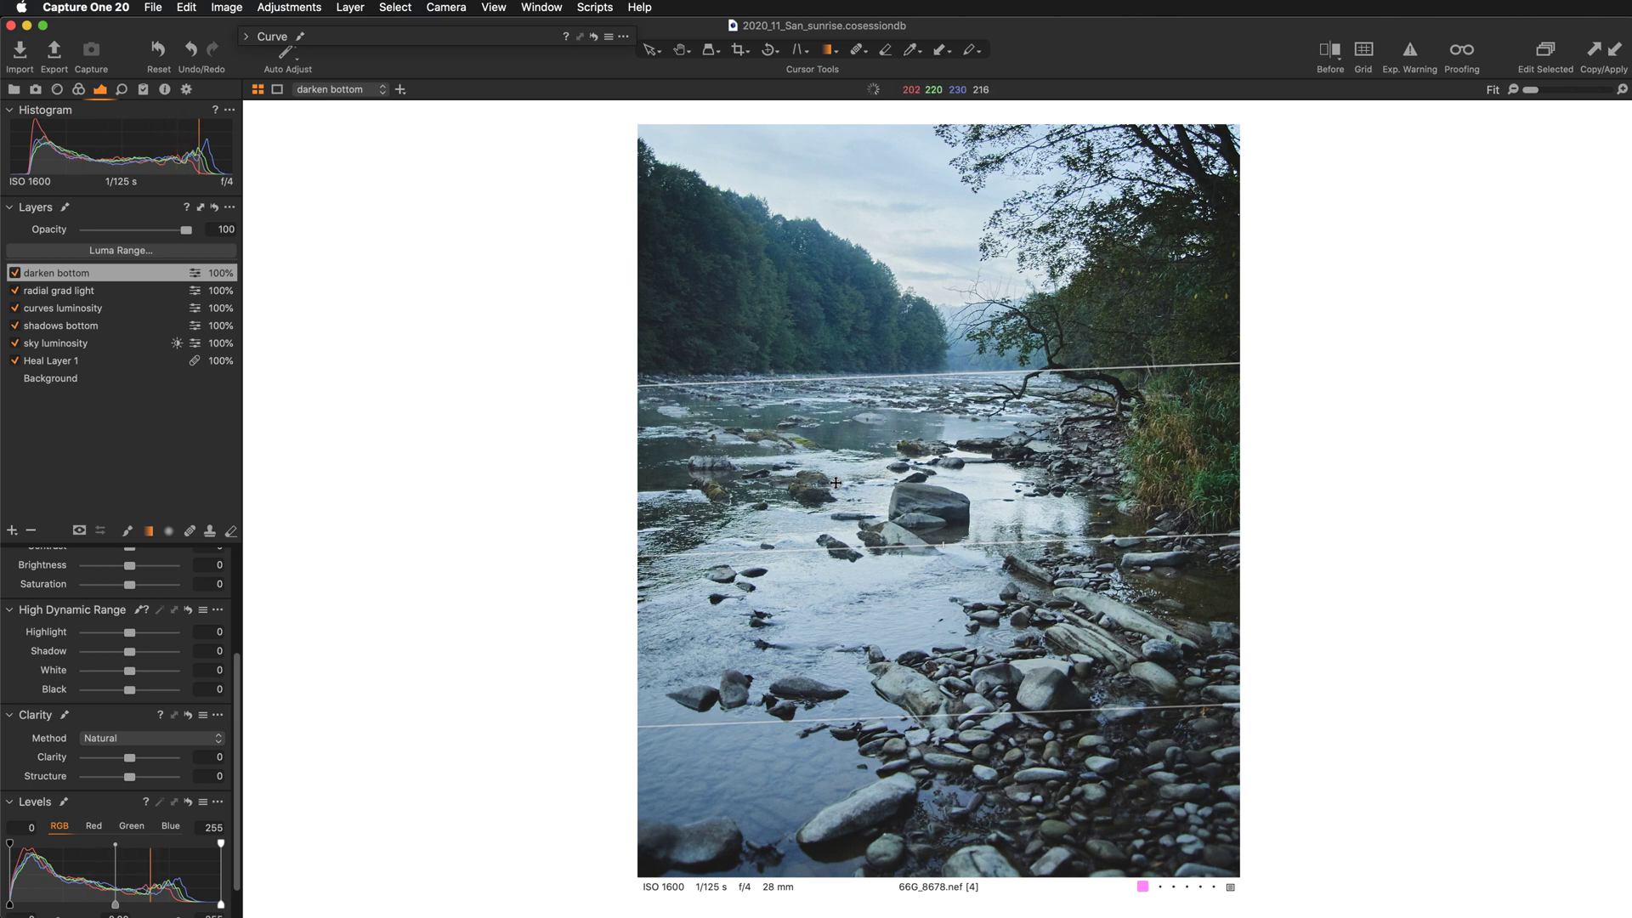
key("m")
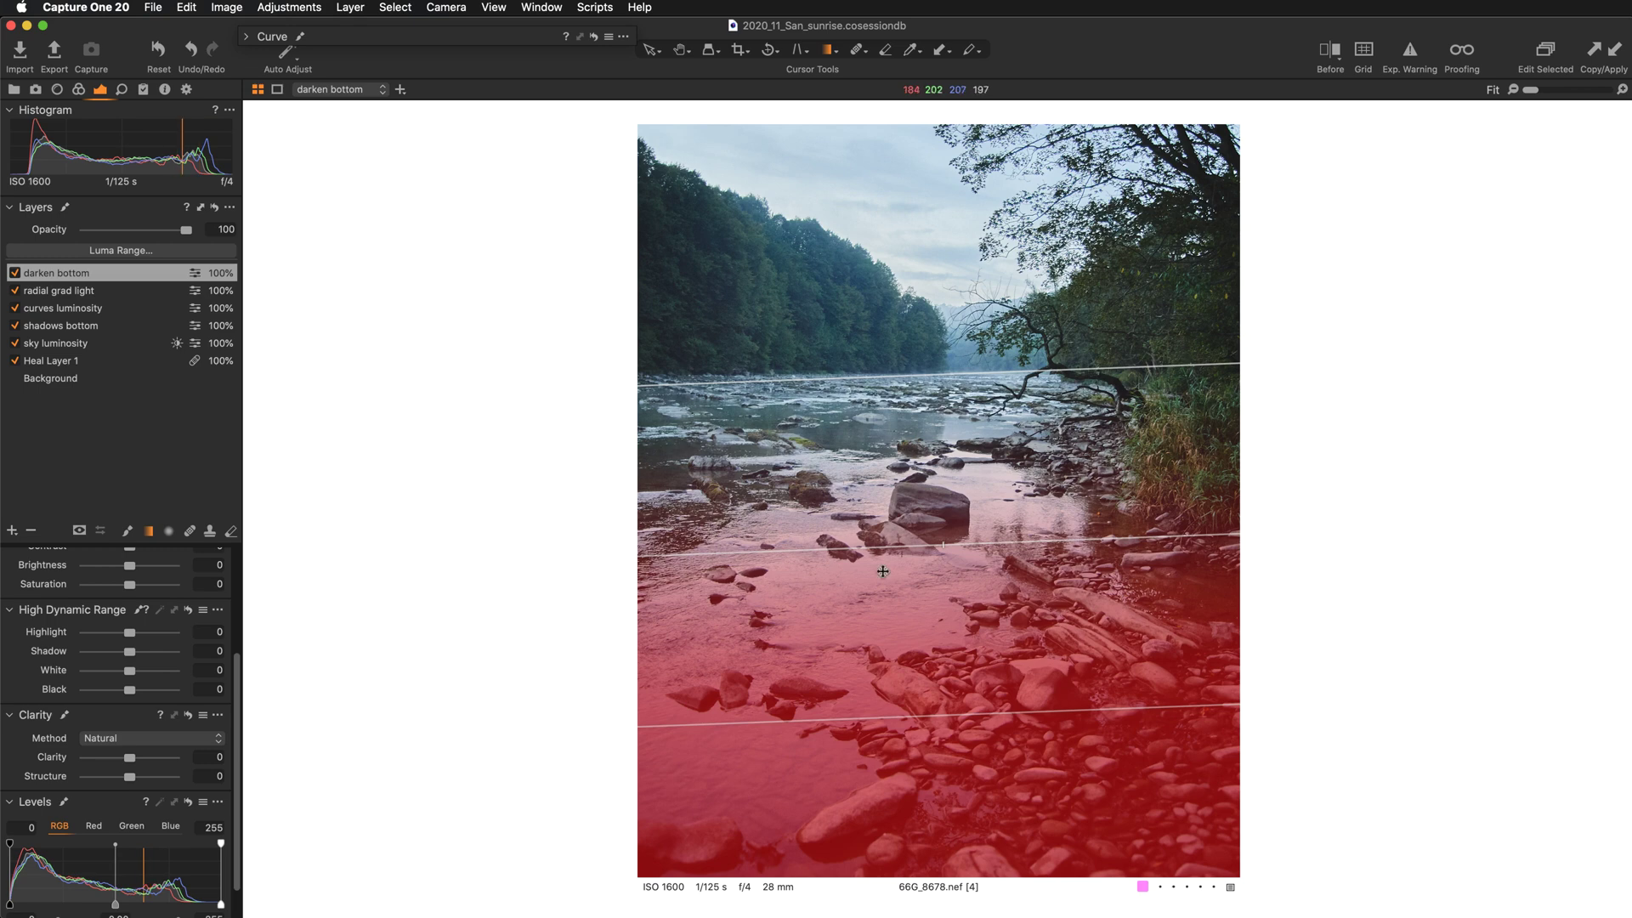
left_click_drag(946, 368, 958, 339)
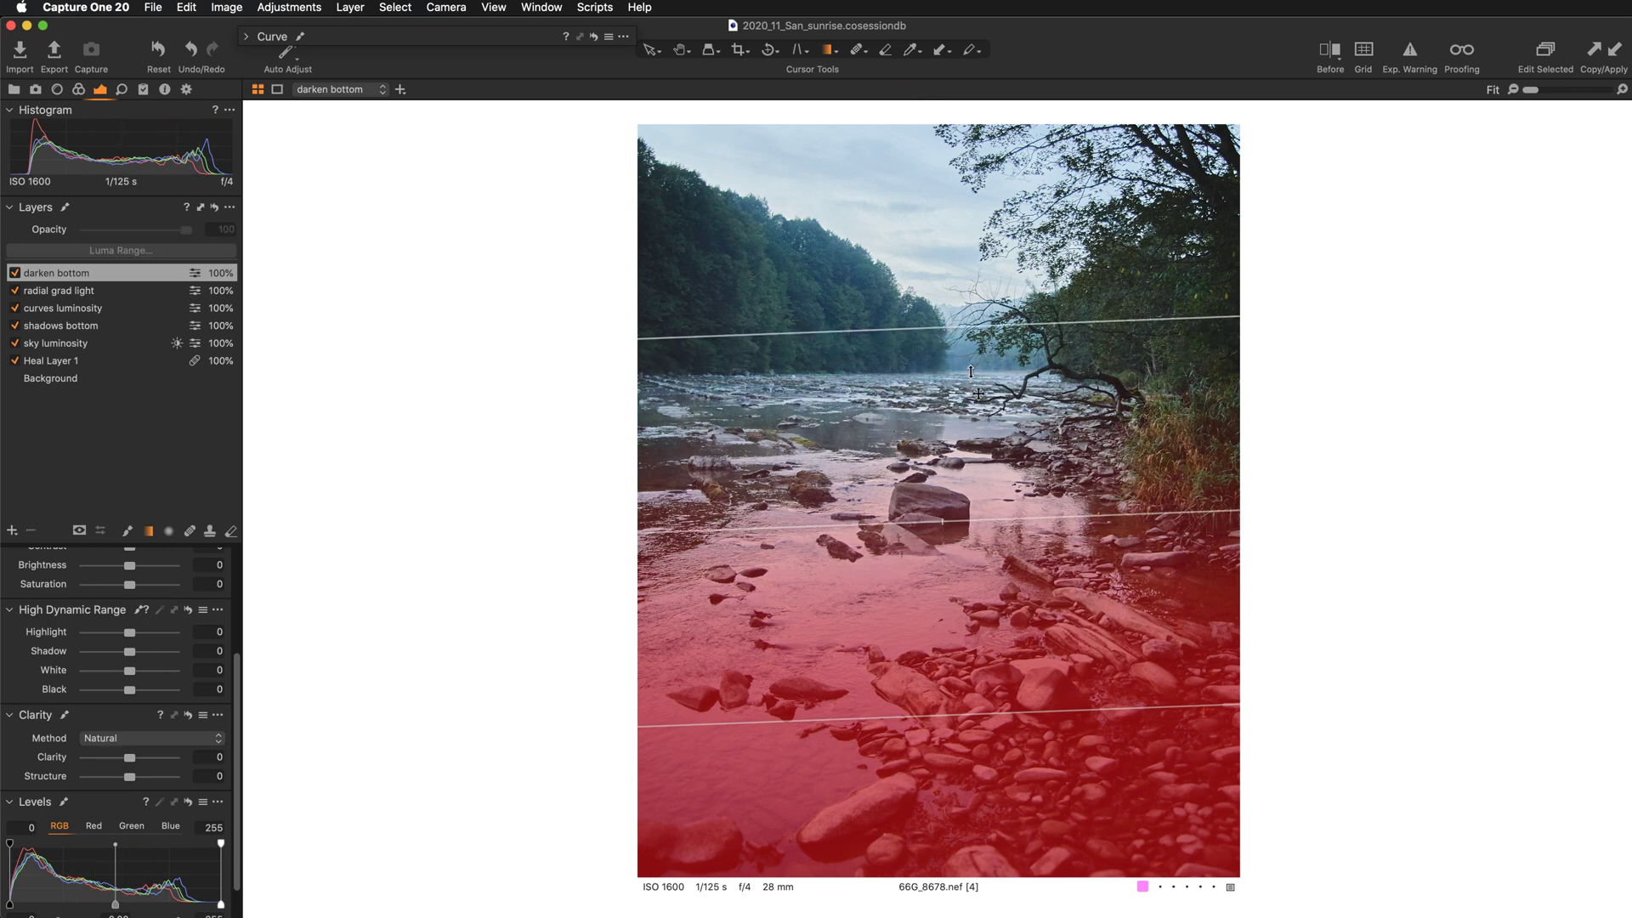
left_click_drag(1038, 642, 992, 654)
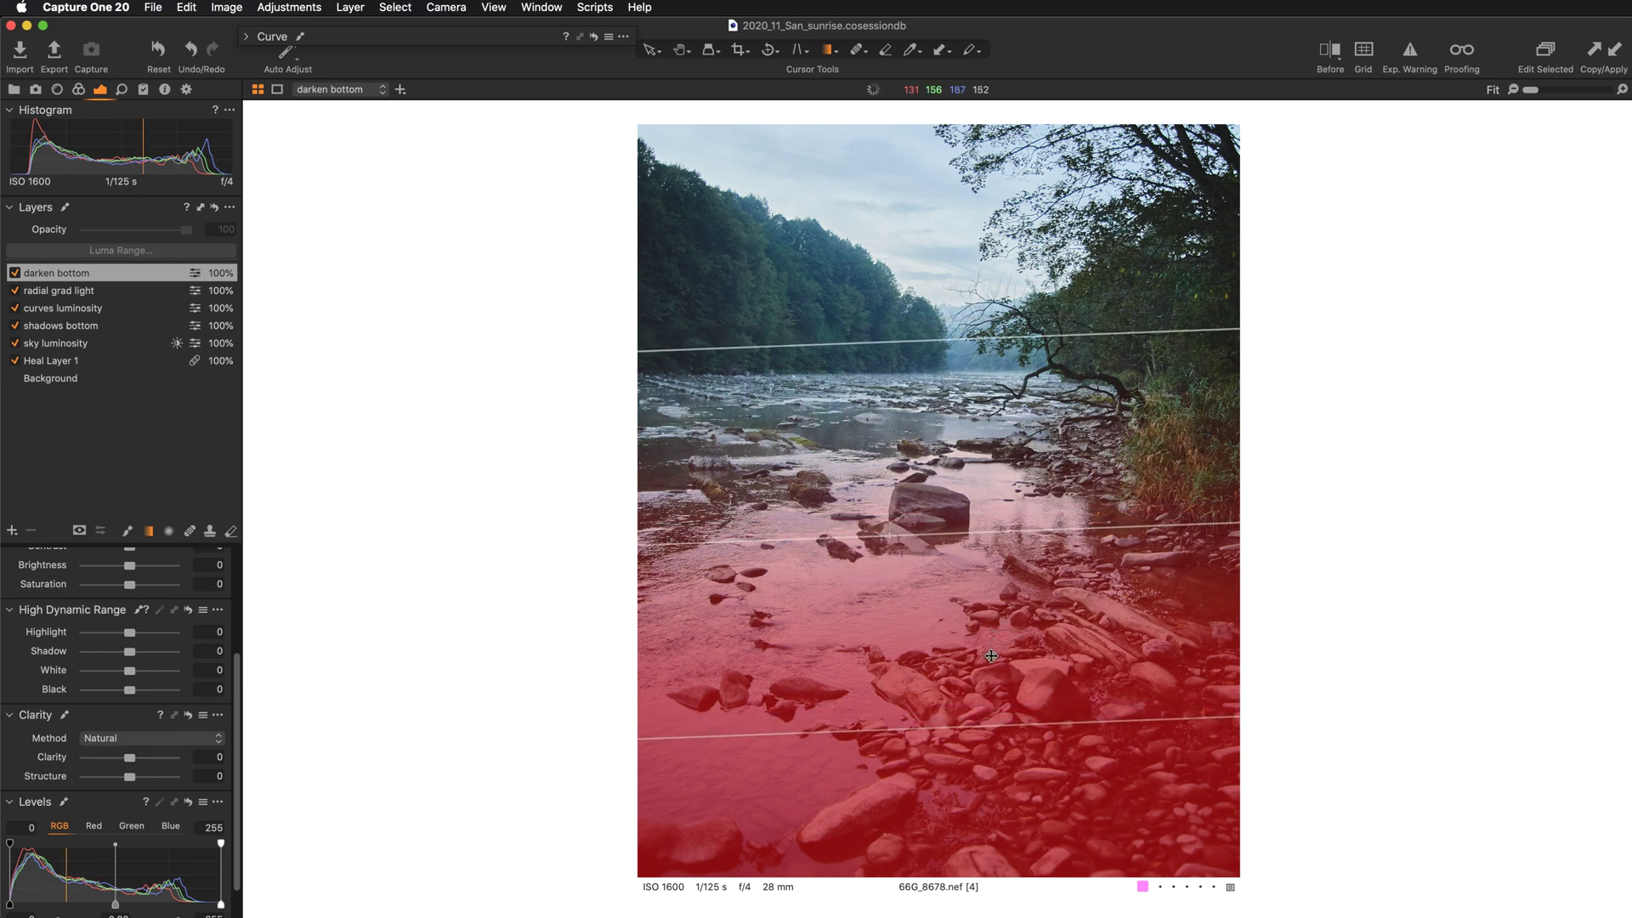
left_click_drag(1023, 339, 1020, 391)
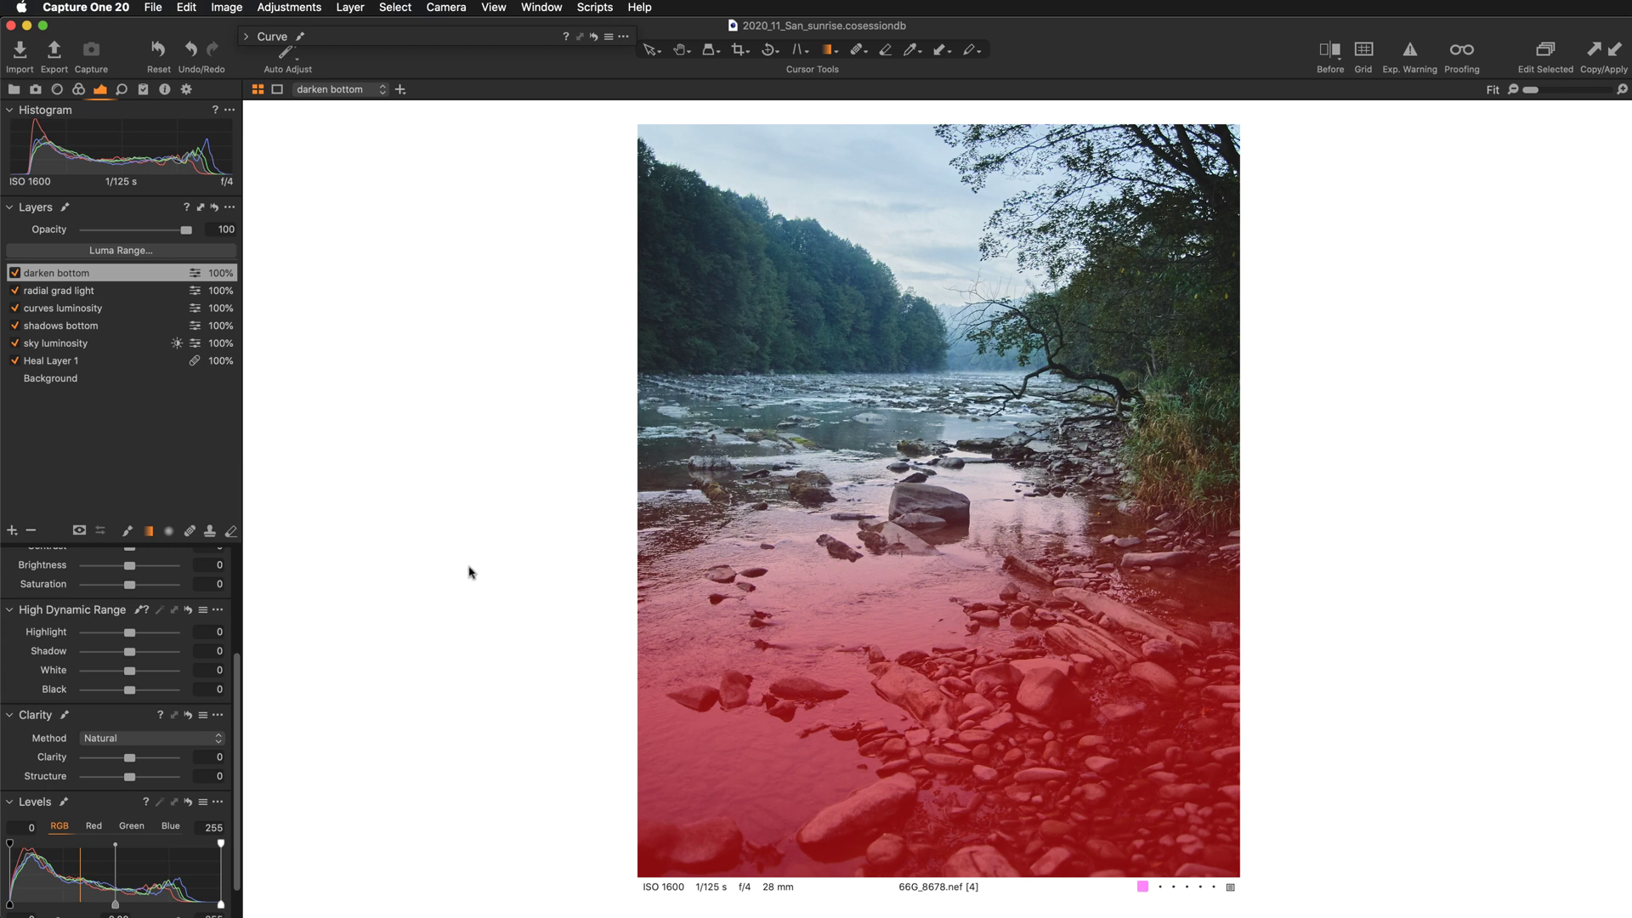
key("m")
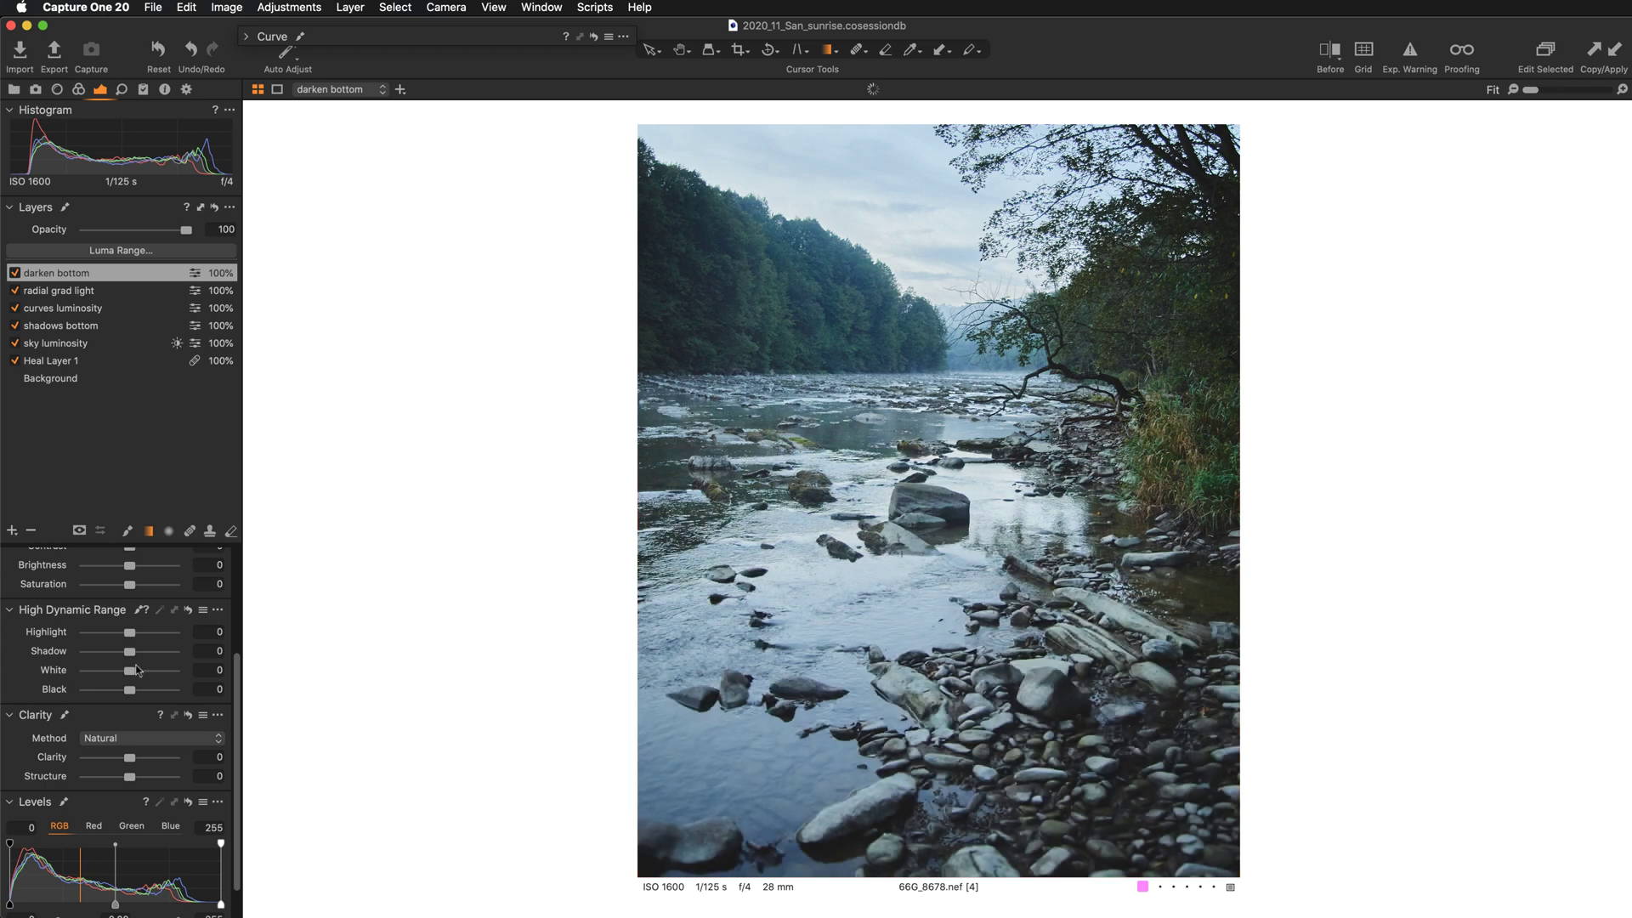
Lower the exposure of the darken bottom layer to -0.5.
scroll(73, 689, "up", 3)
scroll(72, 689, "up", 2)
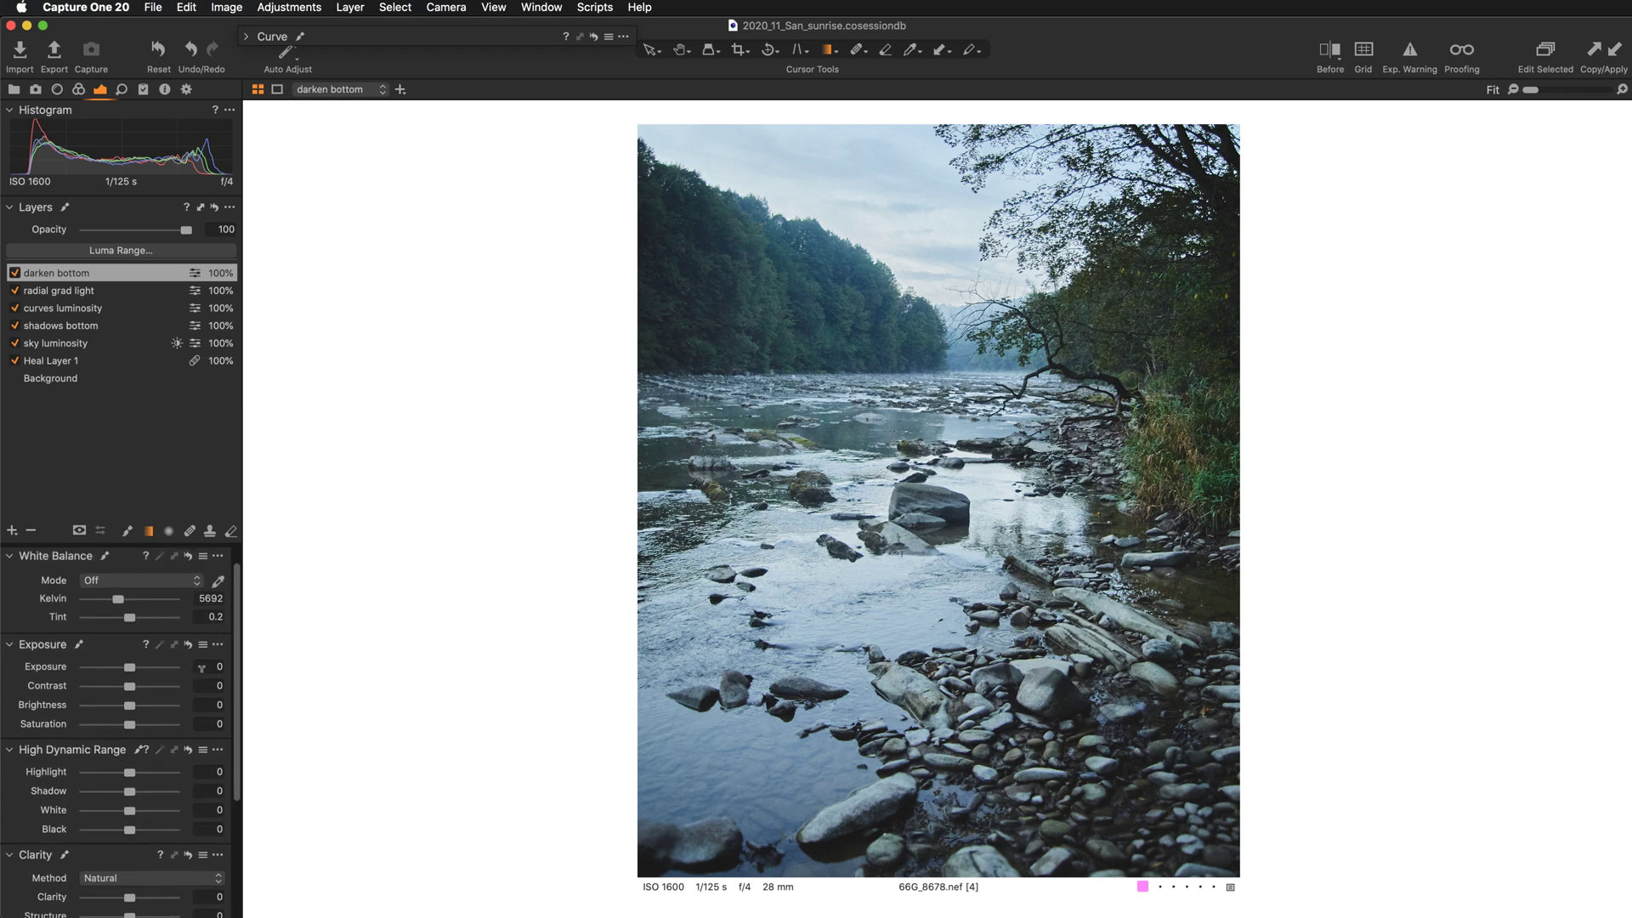
left_click(215, 666)
type("-0.2")
key("Return")
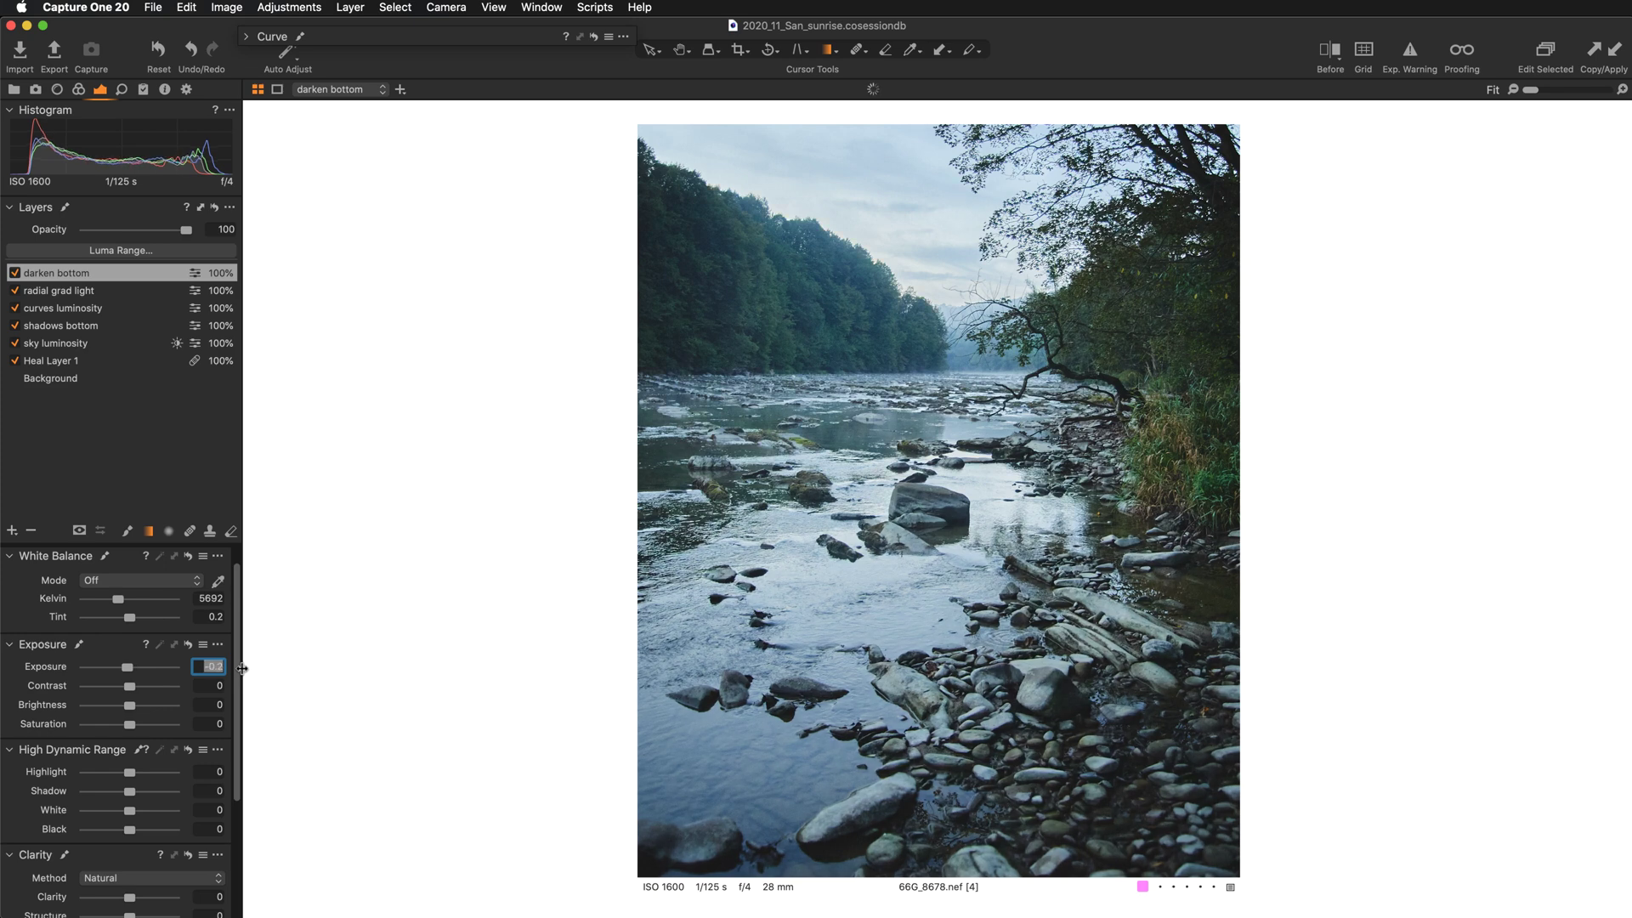
key("Down")
key("Down")
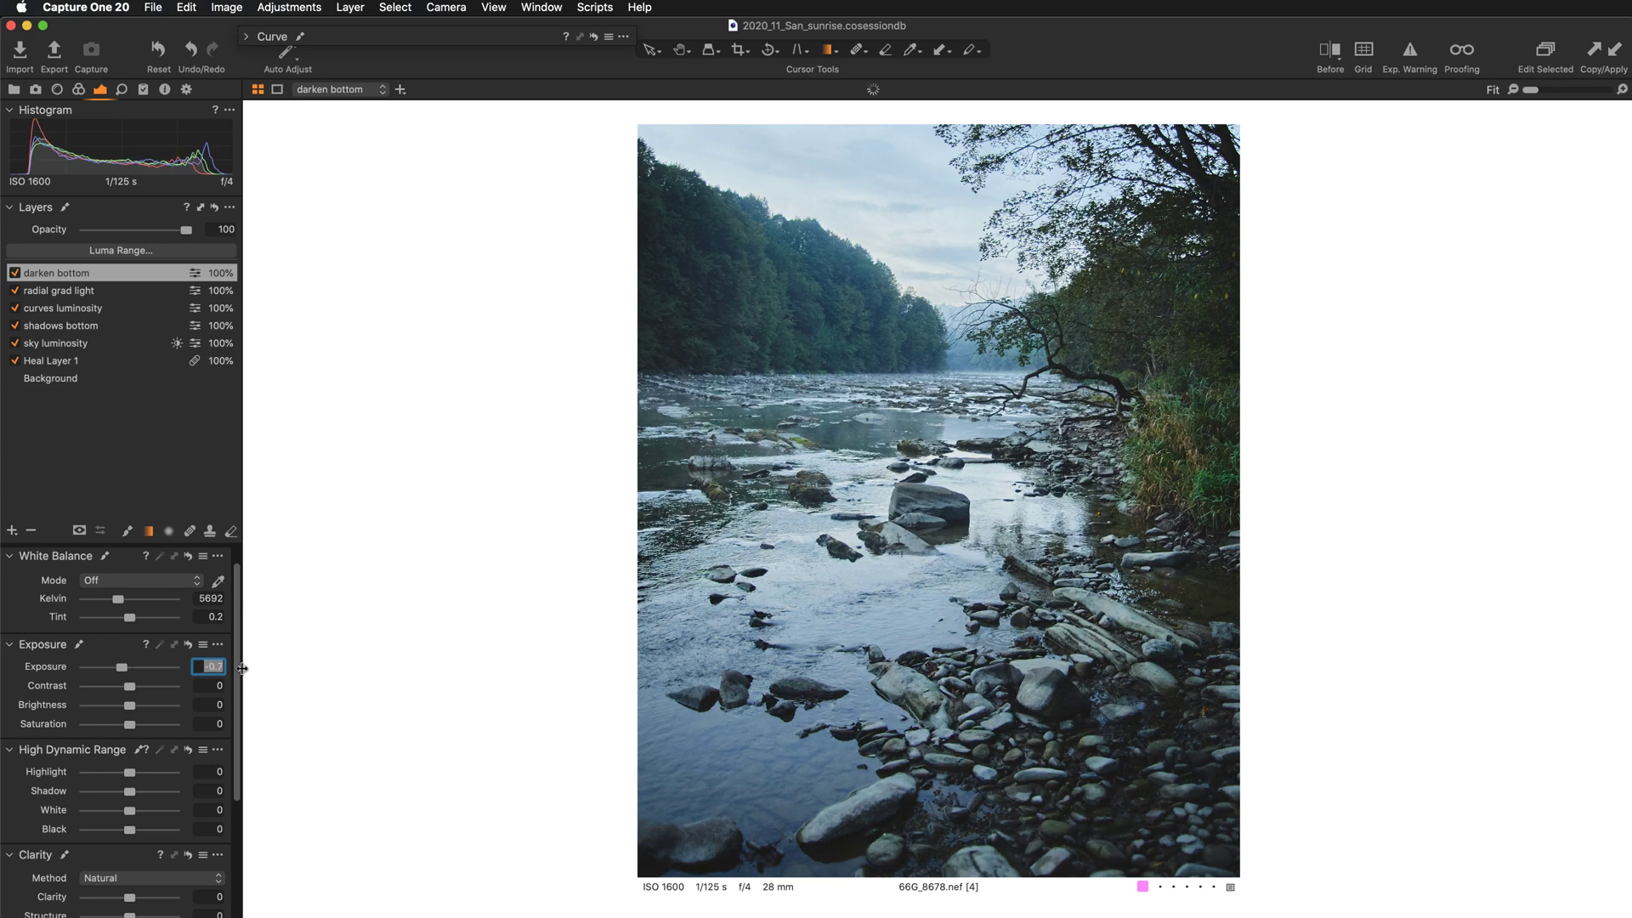
key("Down")
key("Down")
key("Up")
key("Up")
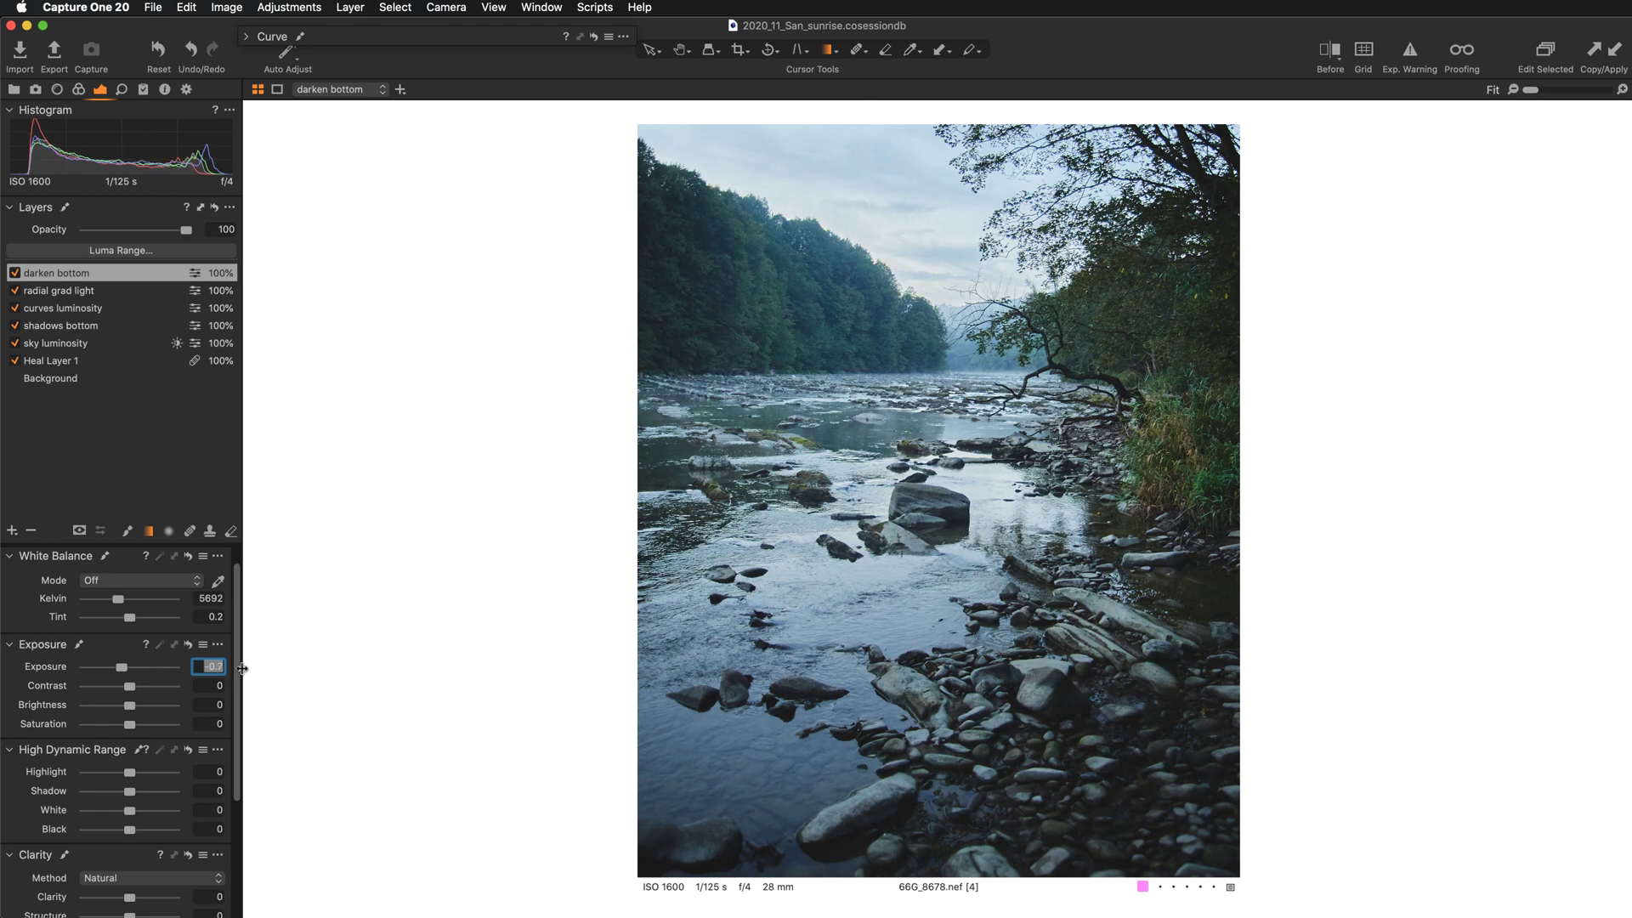
key("Up")
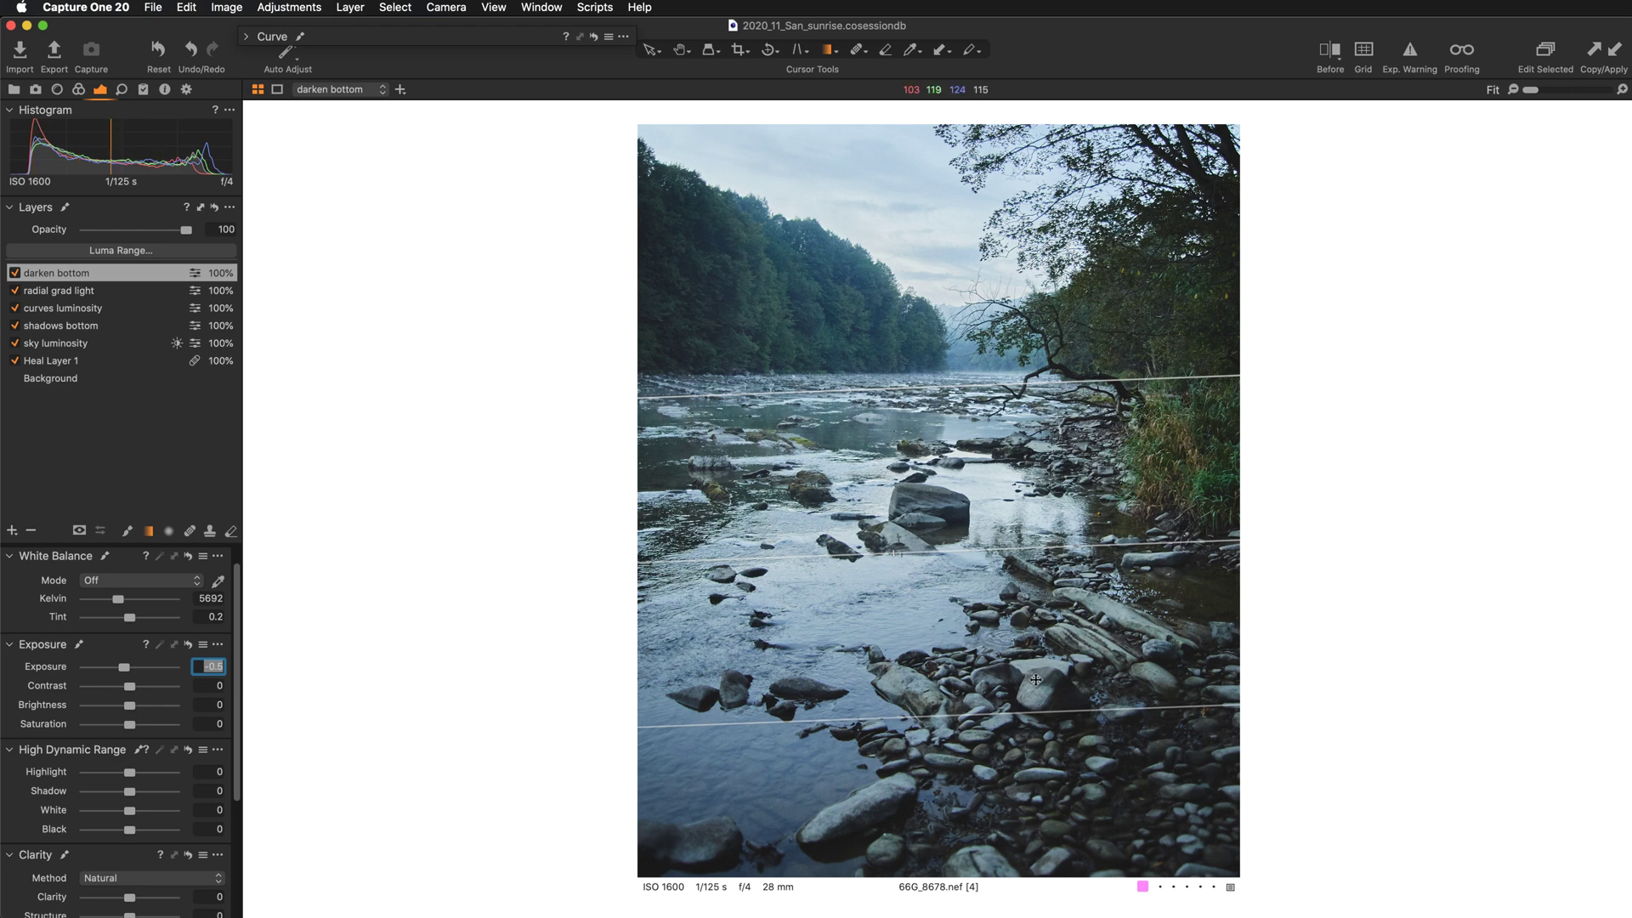
Erase the darken bottom mask over the driftwood and pale rocks on the shore with a larger, low-flow eraser.
key("v")
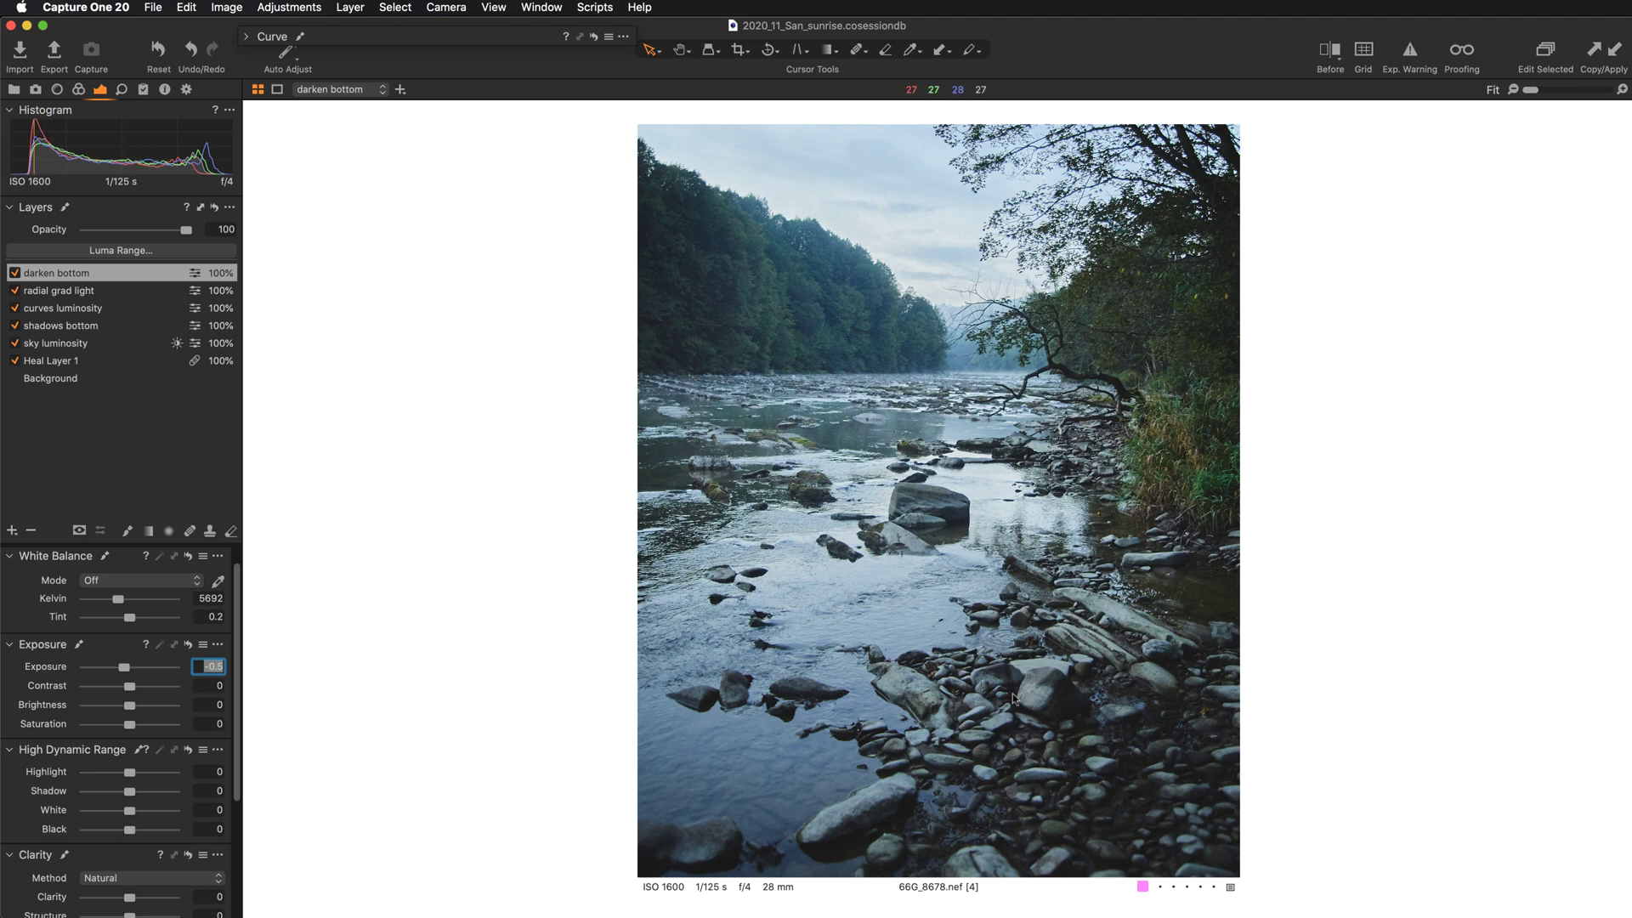
key("g")
left_click_drag(1012, 694, 874, 432)
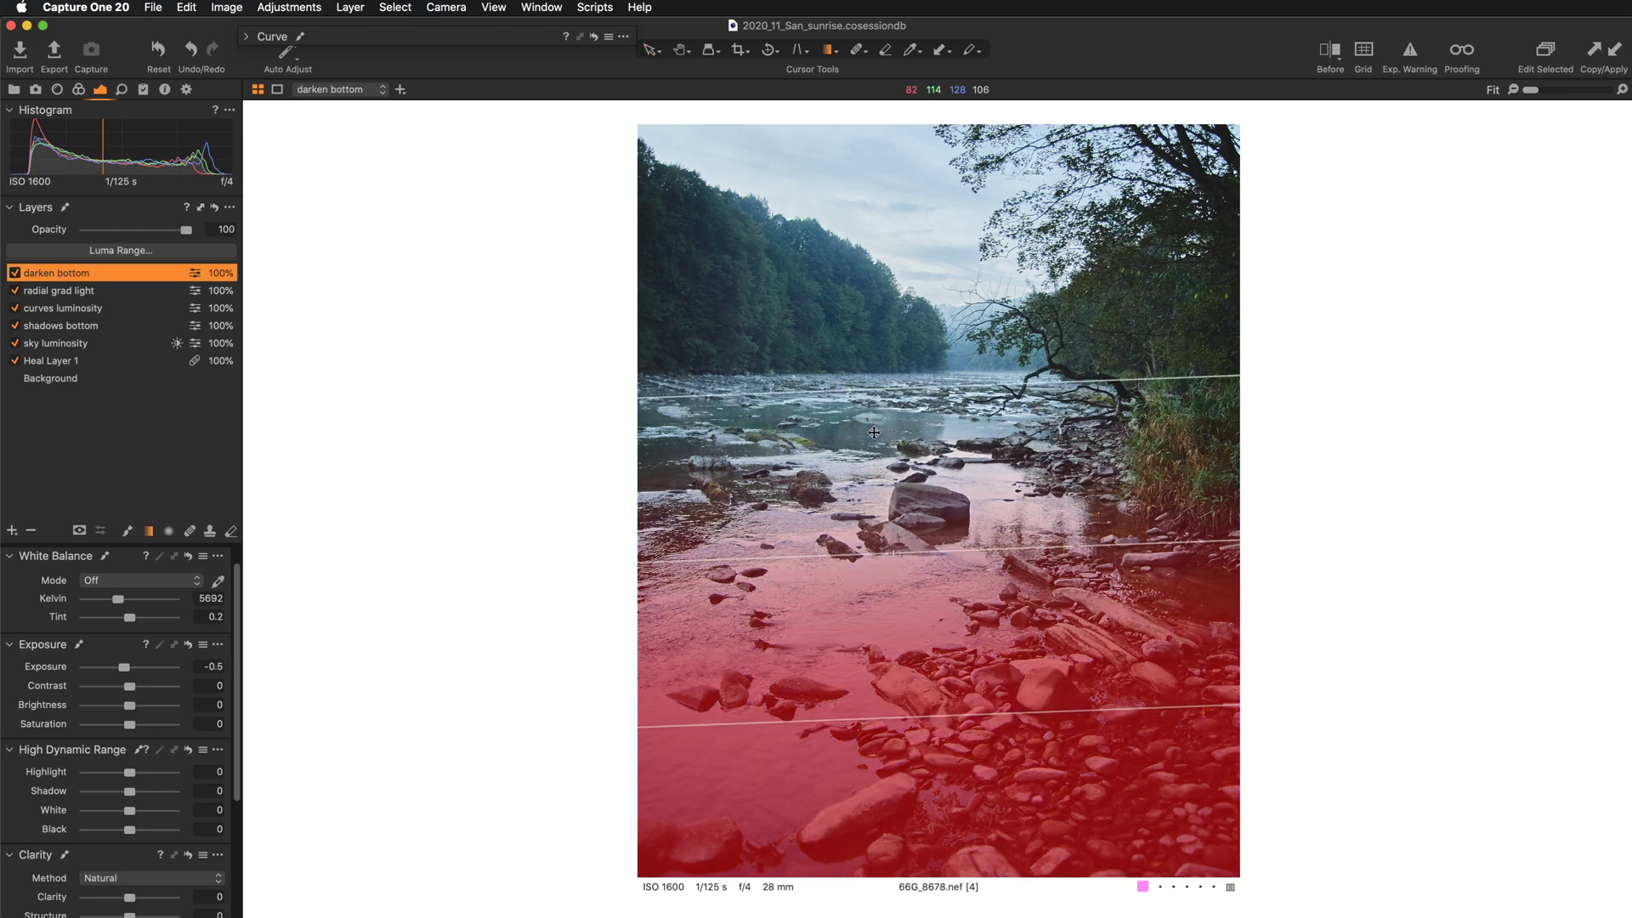
key("e")
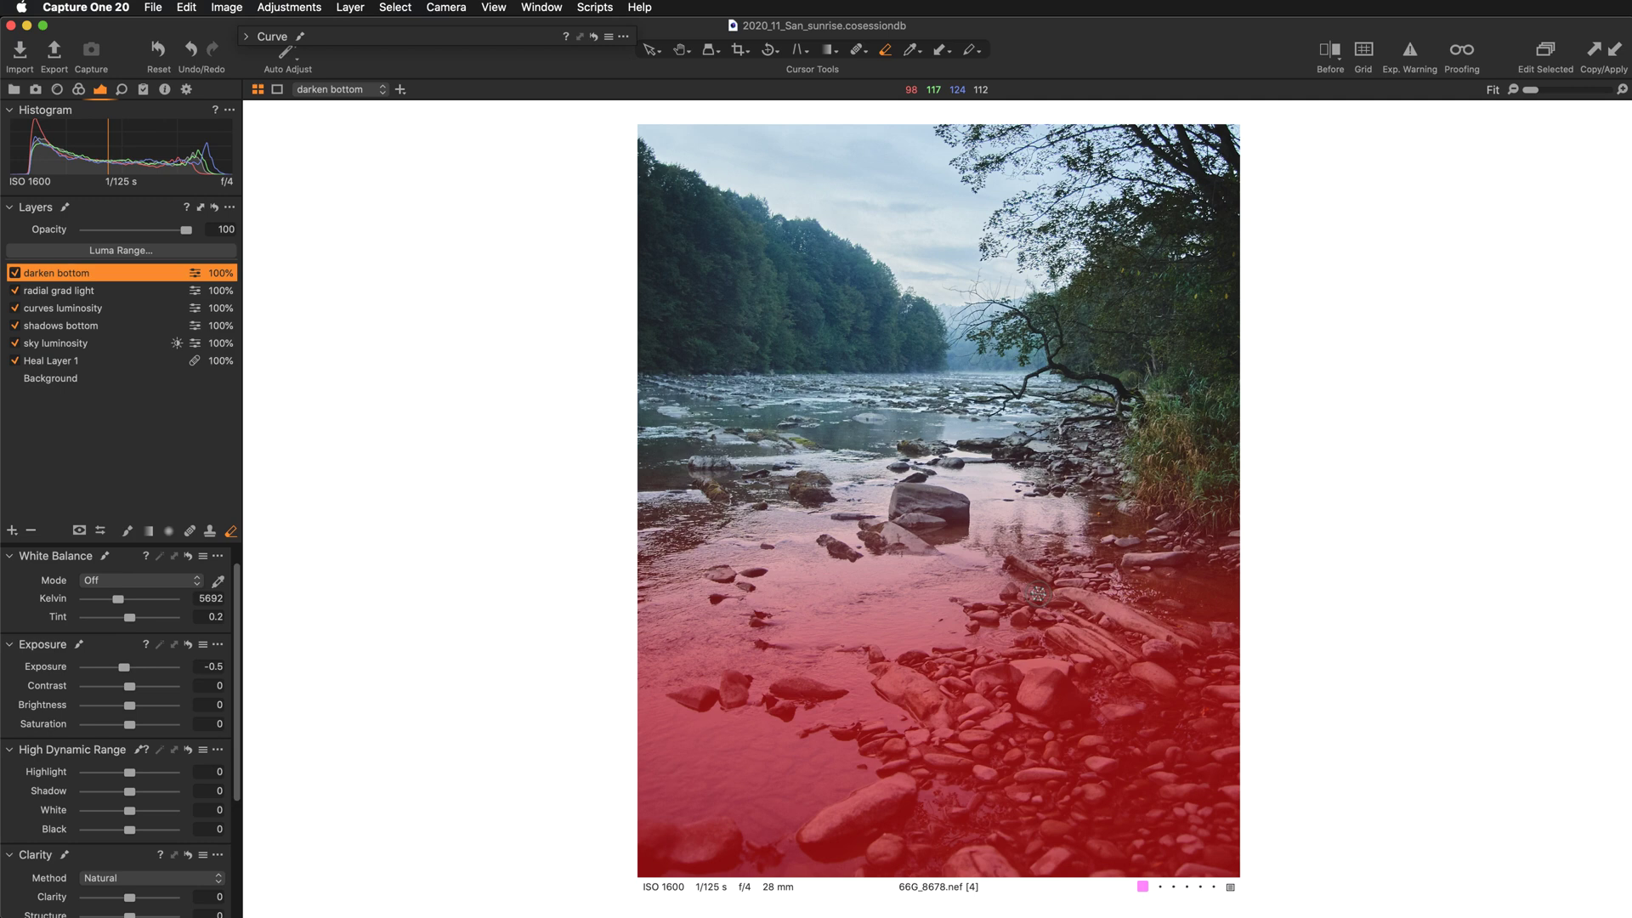
right_click(817, 407)
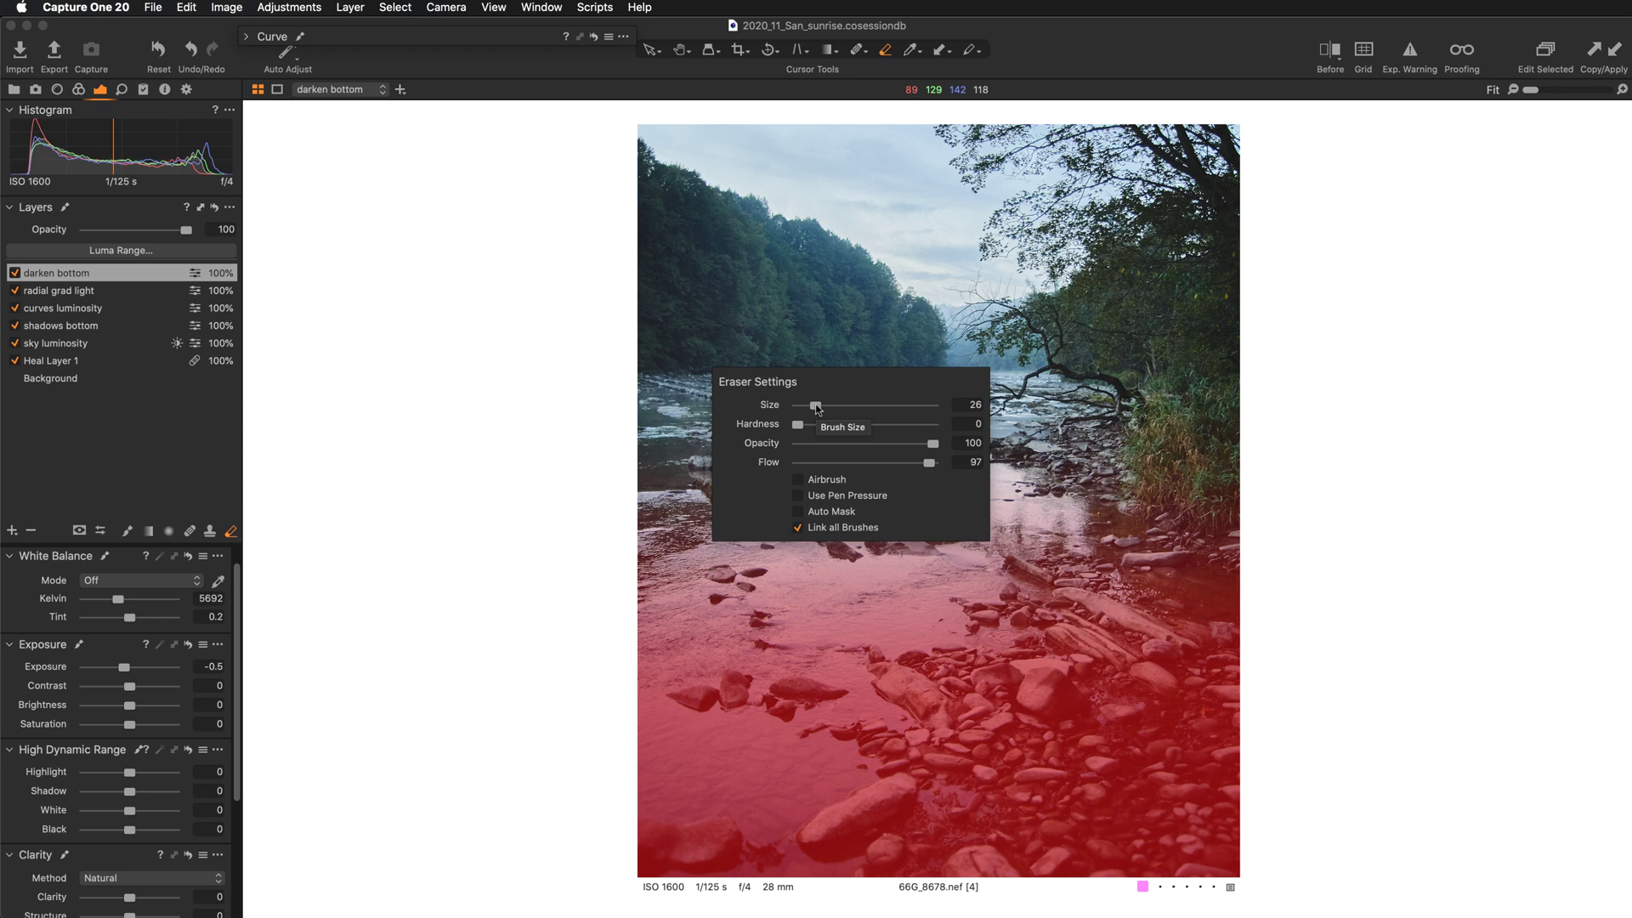
left_click_drag(817, 407, 827, 406)
left_click_drag(929, 463, 819, 462)
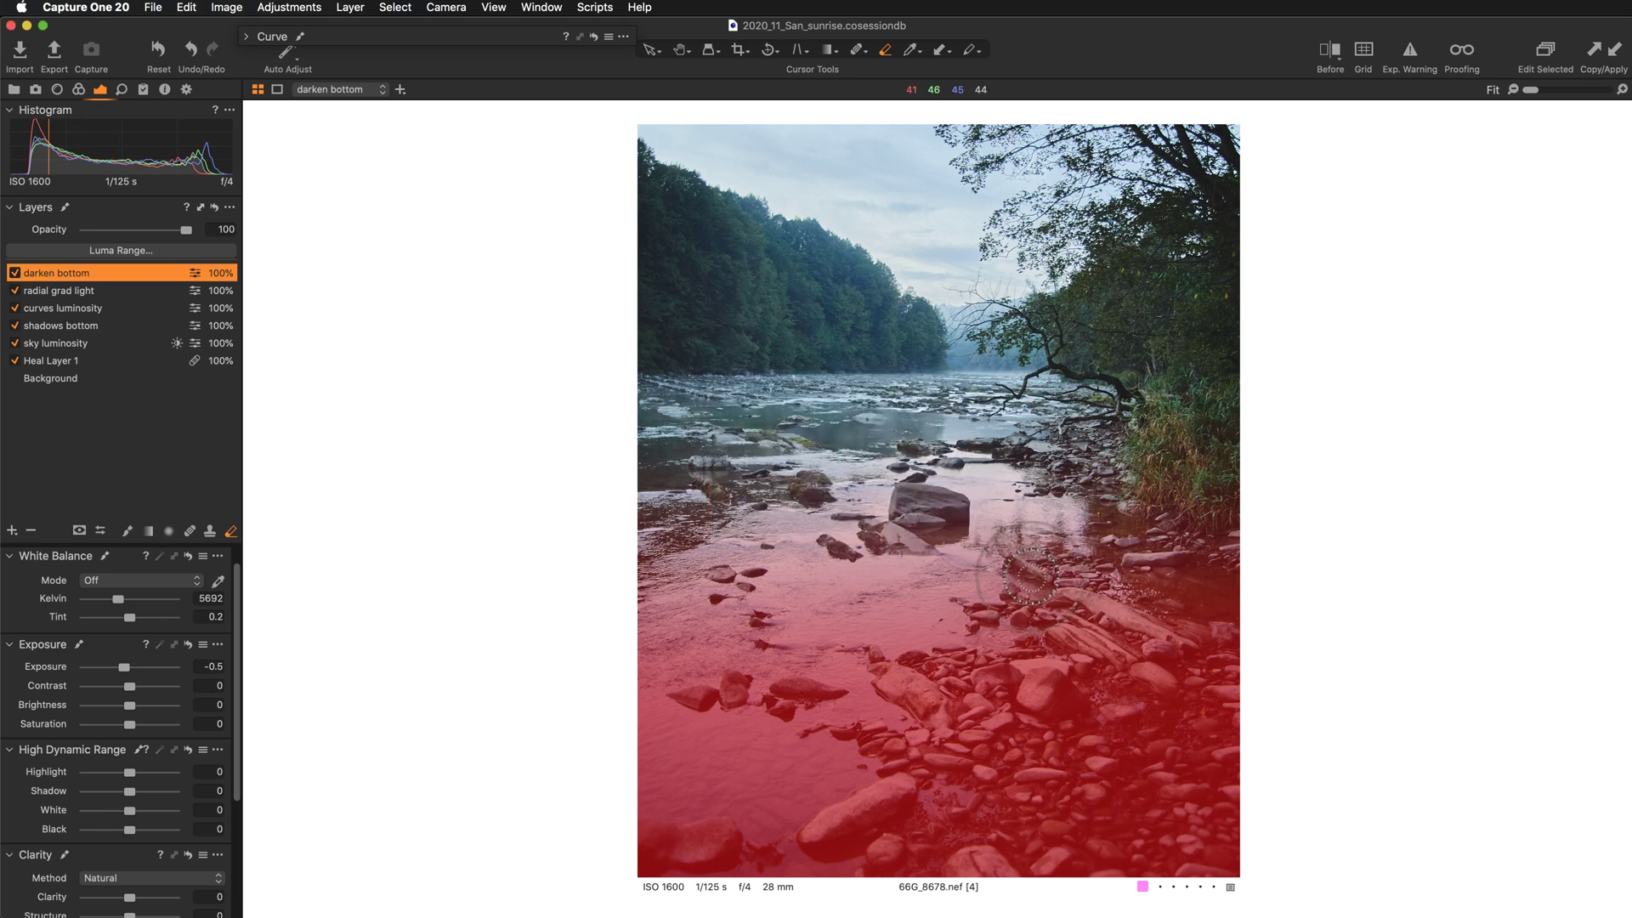
mouse_move(980, 587)
left_mouse_down()
mouse_move(1068, 650)
mouse_move(993, 573)
mouse_move(1105, 632)
mouse_move(988, 558)
mouse_move(1154, 639)
mouse_move(1033, 558)
mouse_move(1141, 631)
mouse_move(1033, 622)
mouse_move(1079, 656)
mouse_move(1036, 654)
mouse_move(927, 562)
mouse_move(994, 601)
mouse_move(954, 591)
mouse_move(1067, 699)
mouse_move(1041, 691)
mouse_move(1154, 684)
mouse_move(1105, 663)
mouse_move(1127, 643)
mouse_move(1158, 672)
mouse_move(901, 674)
mouse_move(973, 704)
mouse_move(1029, 678)
mouse_move(888, 662)
mouse_move(924, 690)
mouse_move(928, 656)
mouse_move(907, 700)
mouse_move(918, 678)
mouse_move(1003, 680)
mouse_move(1009, 706)
mouse_move(888, 770)
mouse_move(880, 803)
mouse_move(919, 756)
left_mouse_up()
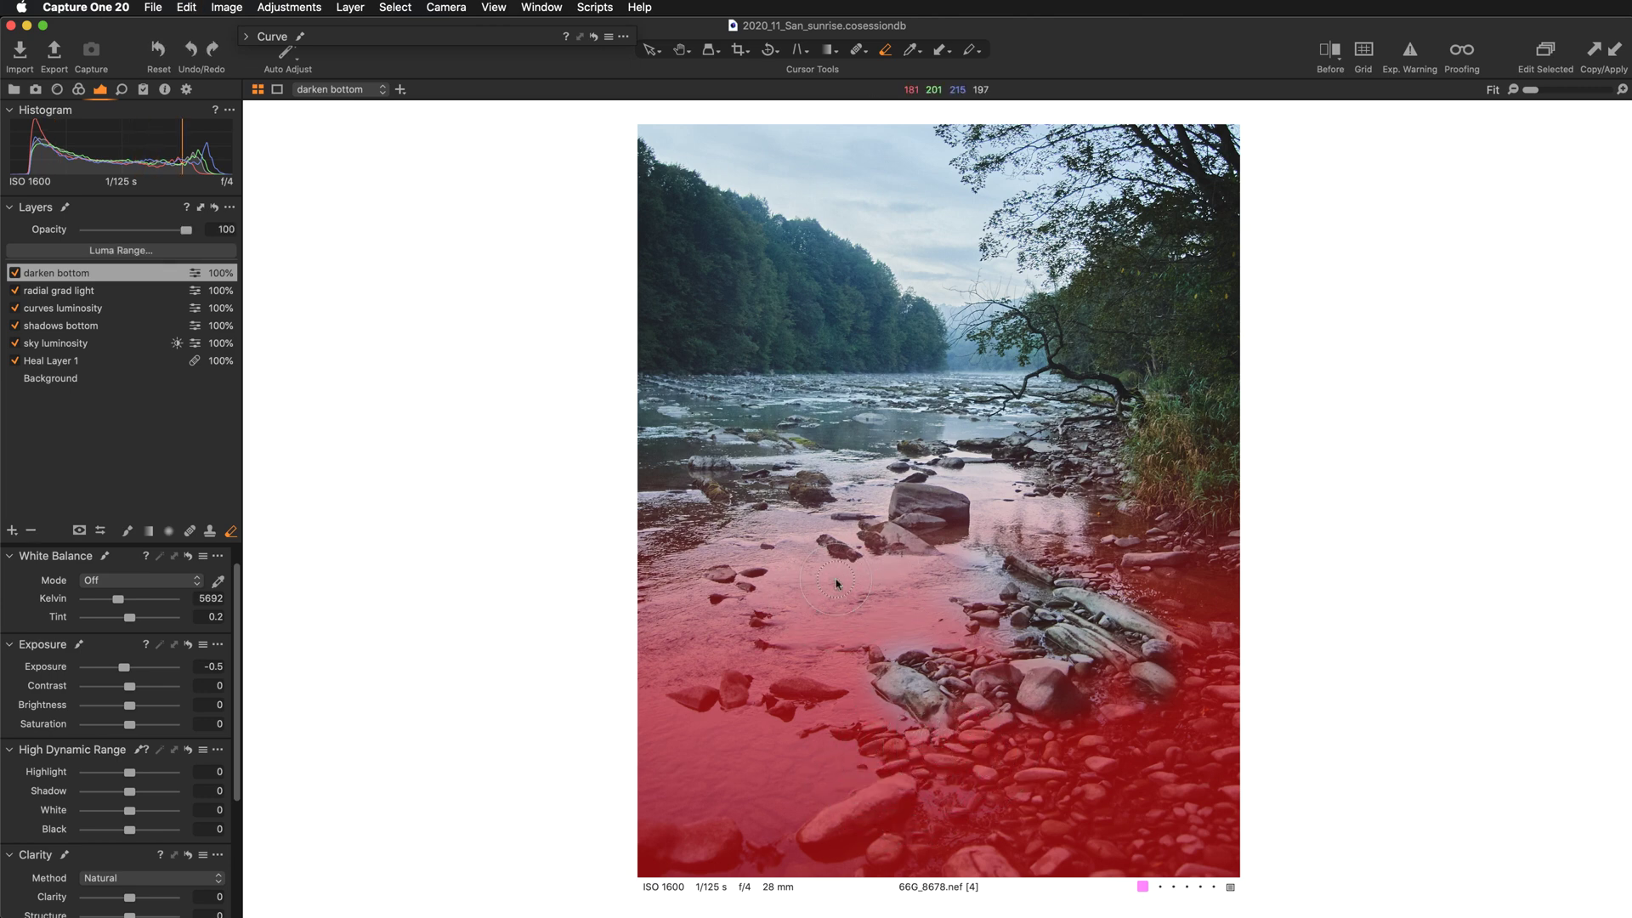
Reduce the eraser flow to 7 and lighten the darken bottom mask over the large foreground rock and the stones beside the driftwood.
right_click(850, 612)
left_click_drag(819, 637, 810, 636)
key("super+plus")
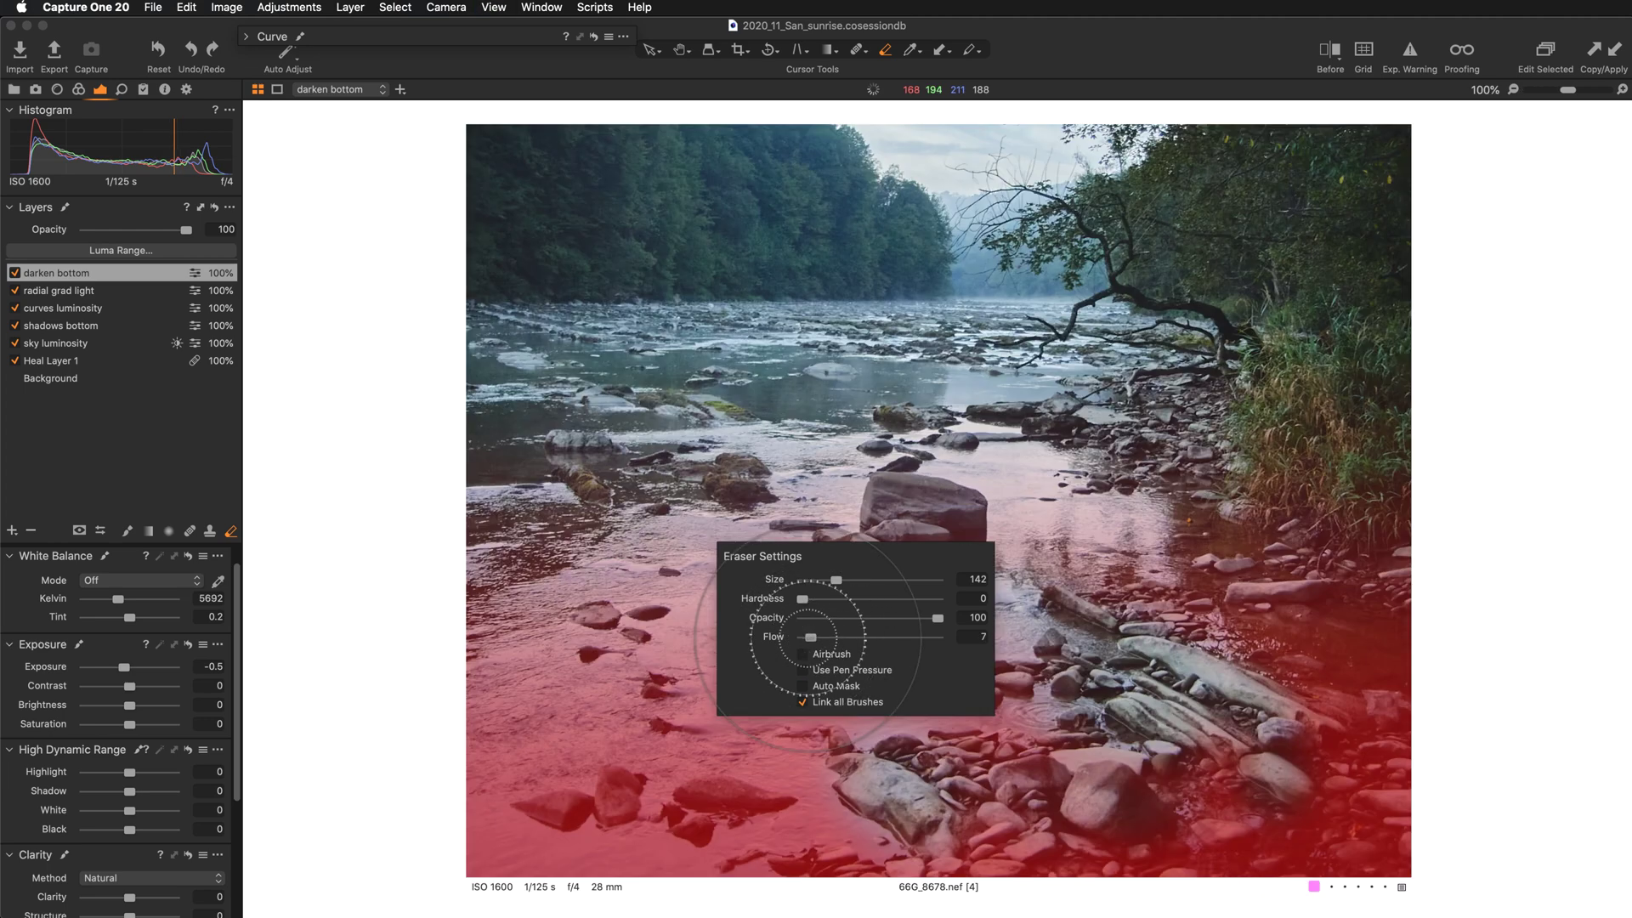
scroll(1127, 700, "down", 5)
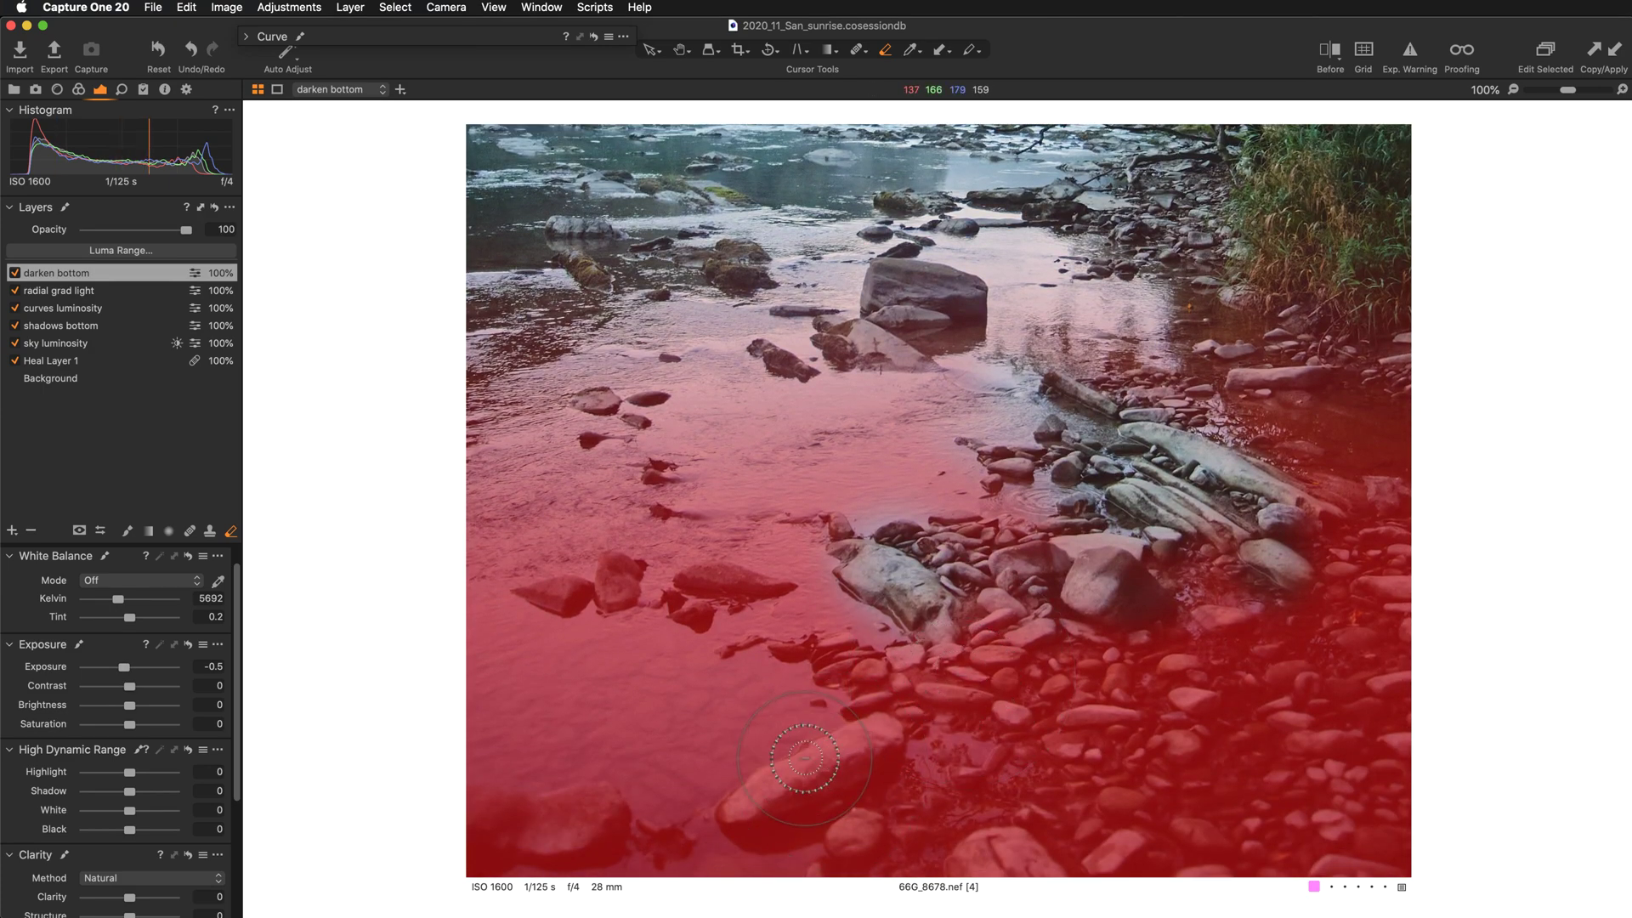
mouse_move(872, 711)
left_mouse_down()
mouse_move(892, 703)
mouse_move(775, 764)
left_mouse_up()
mouse_move(901, 710)
left_mouse_down()
mouse_move(794, 762)
mouse_move(889, 707)
mouse_move(847, 656)
mouse_move(1001, 651)
mouse_move(1020, 561)
mouse_move(1016, 587)
mouse_move(1082, 585)
mouse_move(970, 597)
mouse_move(889, 577)
mouse_move(954, 646)
mouse_move(937, 693)
mouse_move(1071, 595)
mouse_move(1010, 580)
mouse_move(948, 638)
mouse_move(980, 587)
mouse_move(969, 561)
mouse_move(1073, 578)
mouse_move(1105, 563)
mouse_move(1001, 558)
mouse_move(1020, 553)
mouse_move(1031, 585)
mouse_move(1046, 548)
mouse_move(970, 544)
mouse_move(911, 565)
mouse_move(844, 548)
mouse_move(901, 574)
mouse_move(1141, 583)
mouse_move(1071, 374)
mouse_move(1018, 465)
mouse_move(1091, 508)
left_mouse_up()
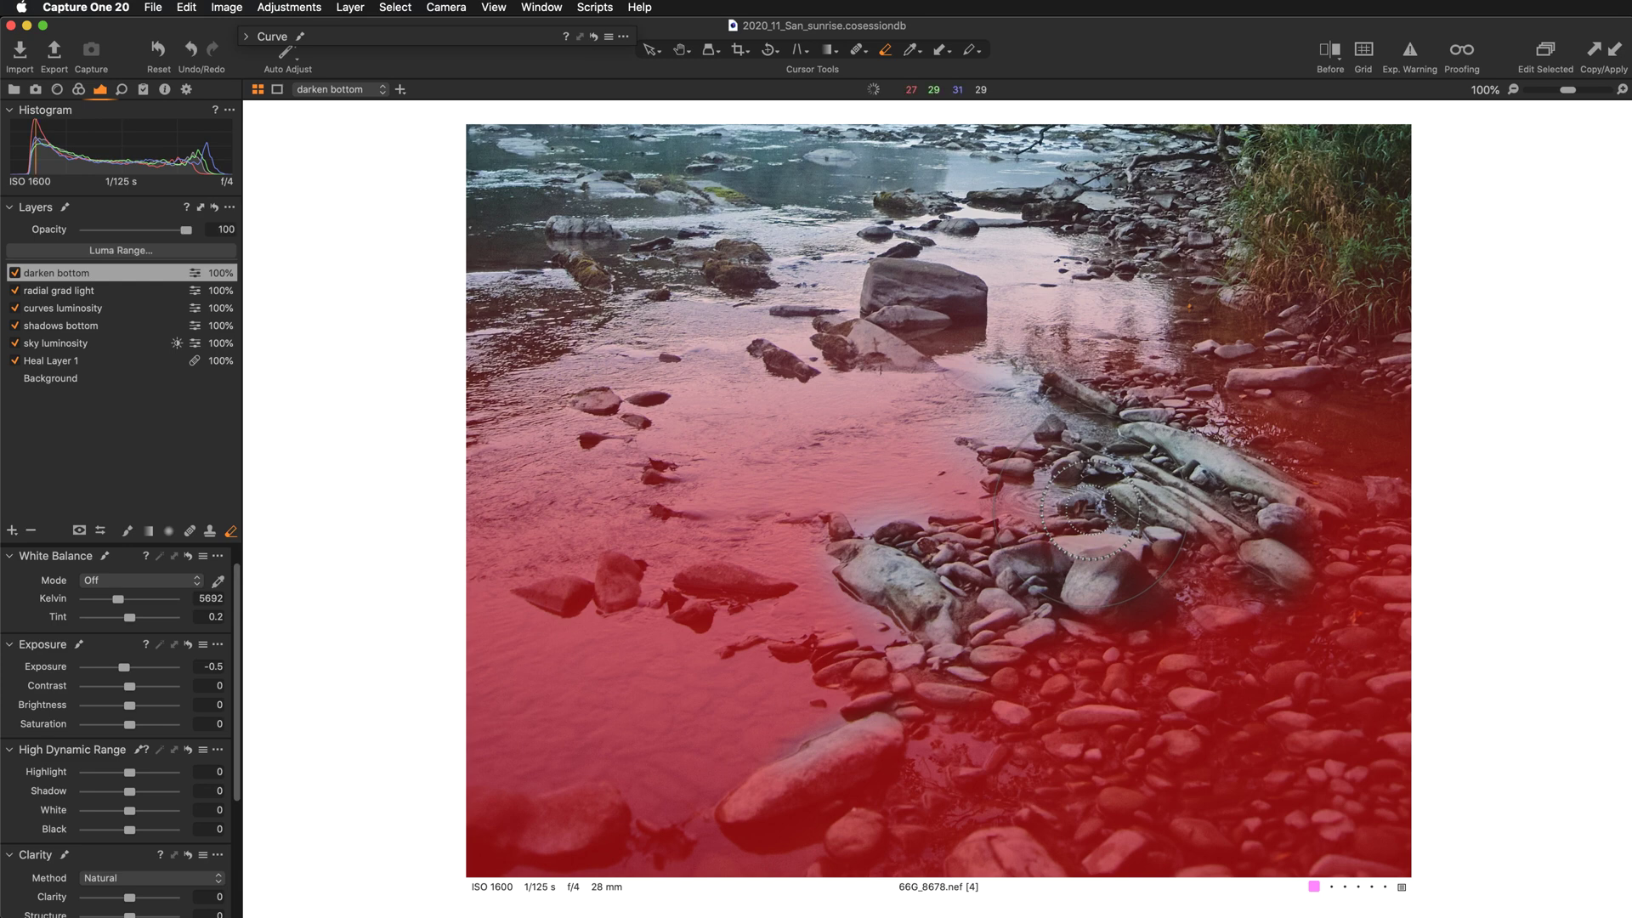
Compare the whole photo with and without the darken bottom layer, leaving the layer enabled.
scroll(1077, 535, "down", 1)
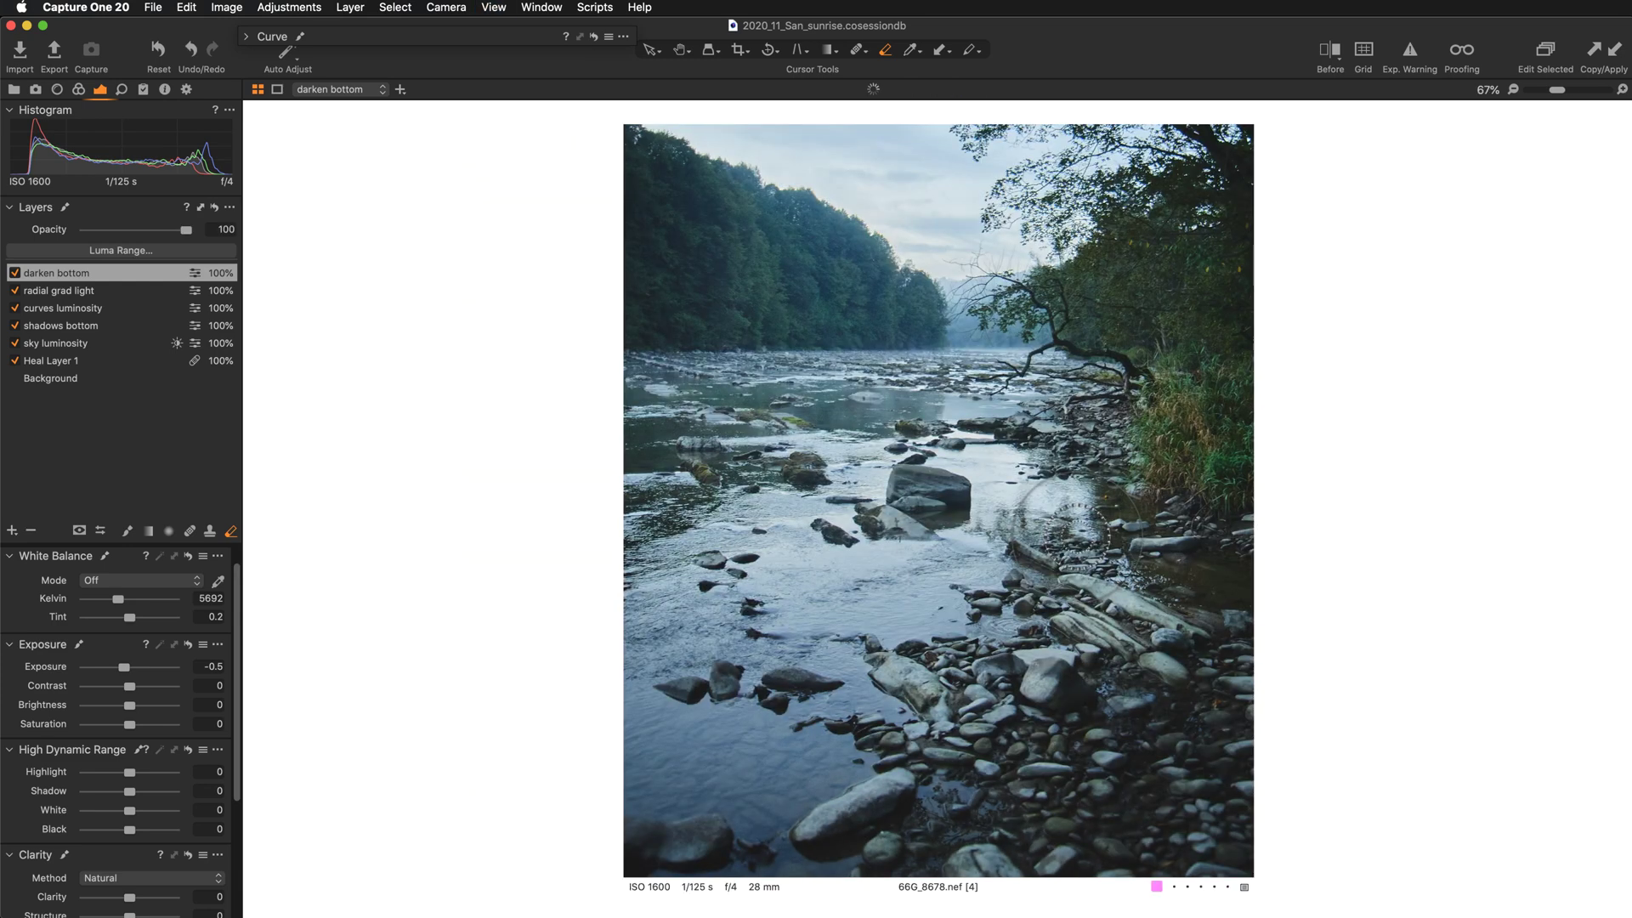
left_click(14, 274)
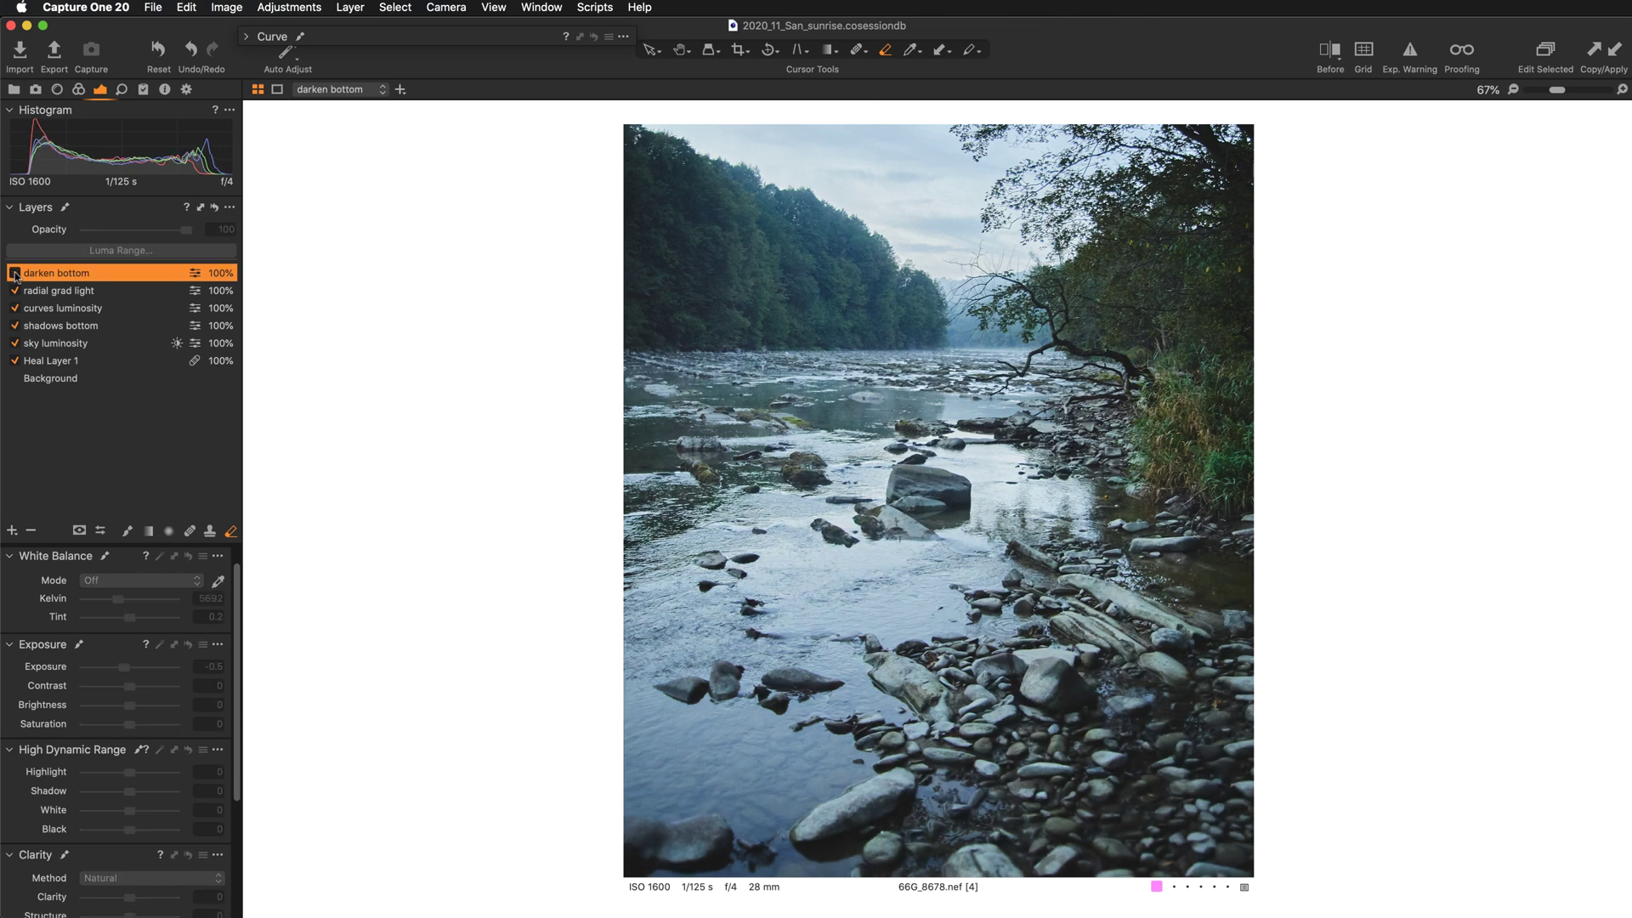
left_click(14, 273)
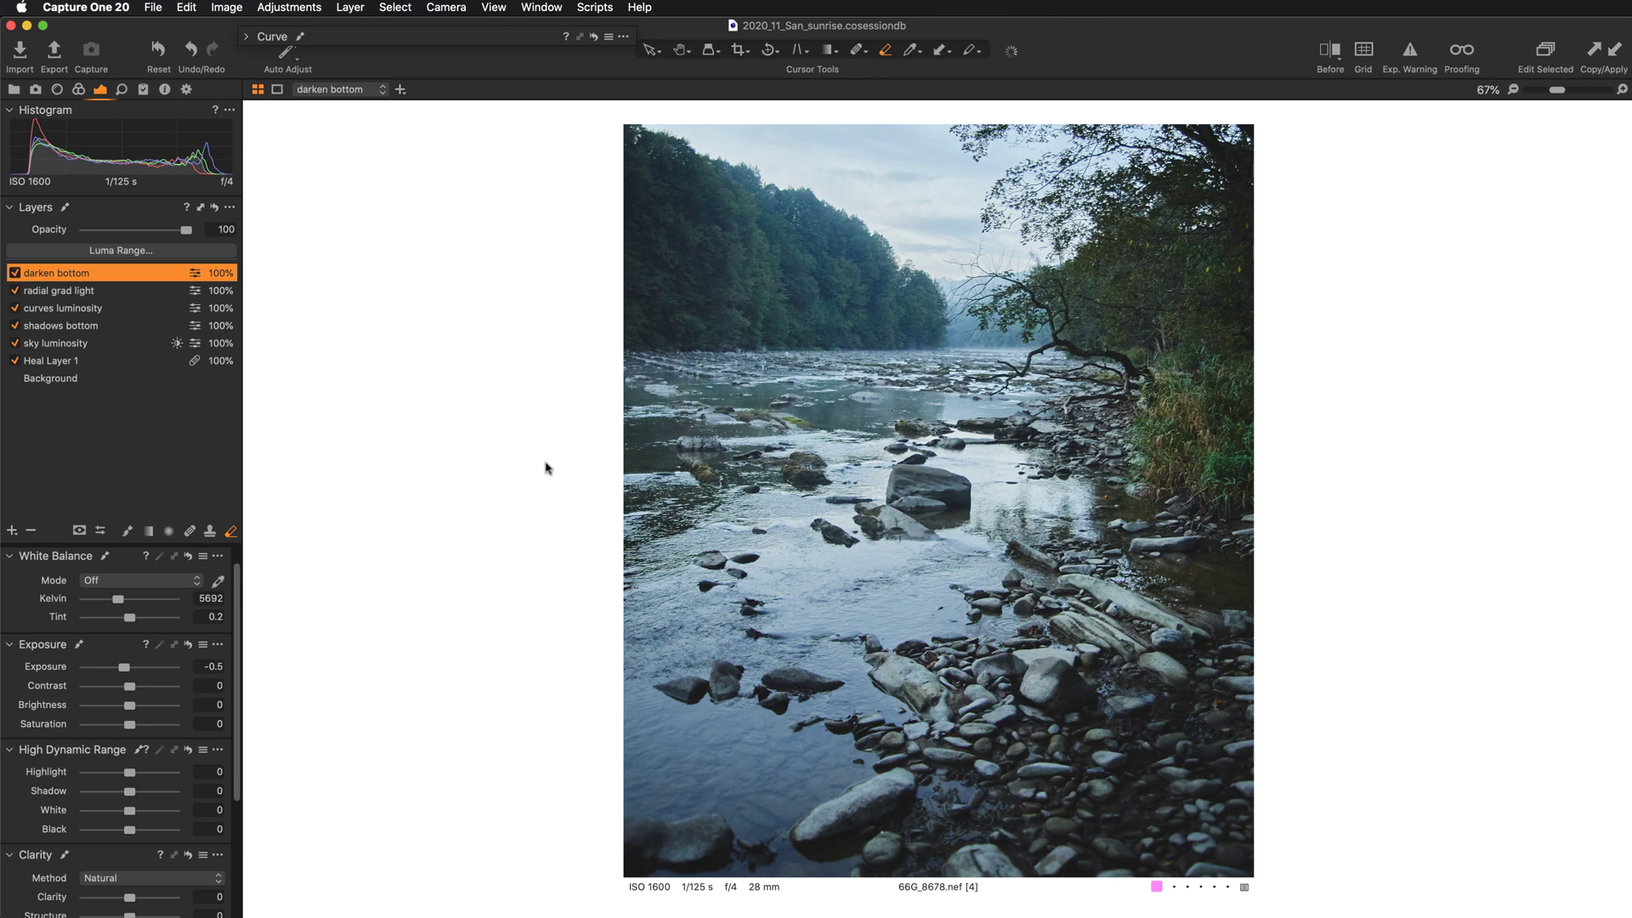
Annotate the treeline, waterline and foreground leading lines, circle the overhanging branch, and clear the annotations.
key("b")
key("d")
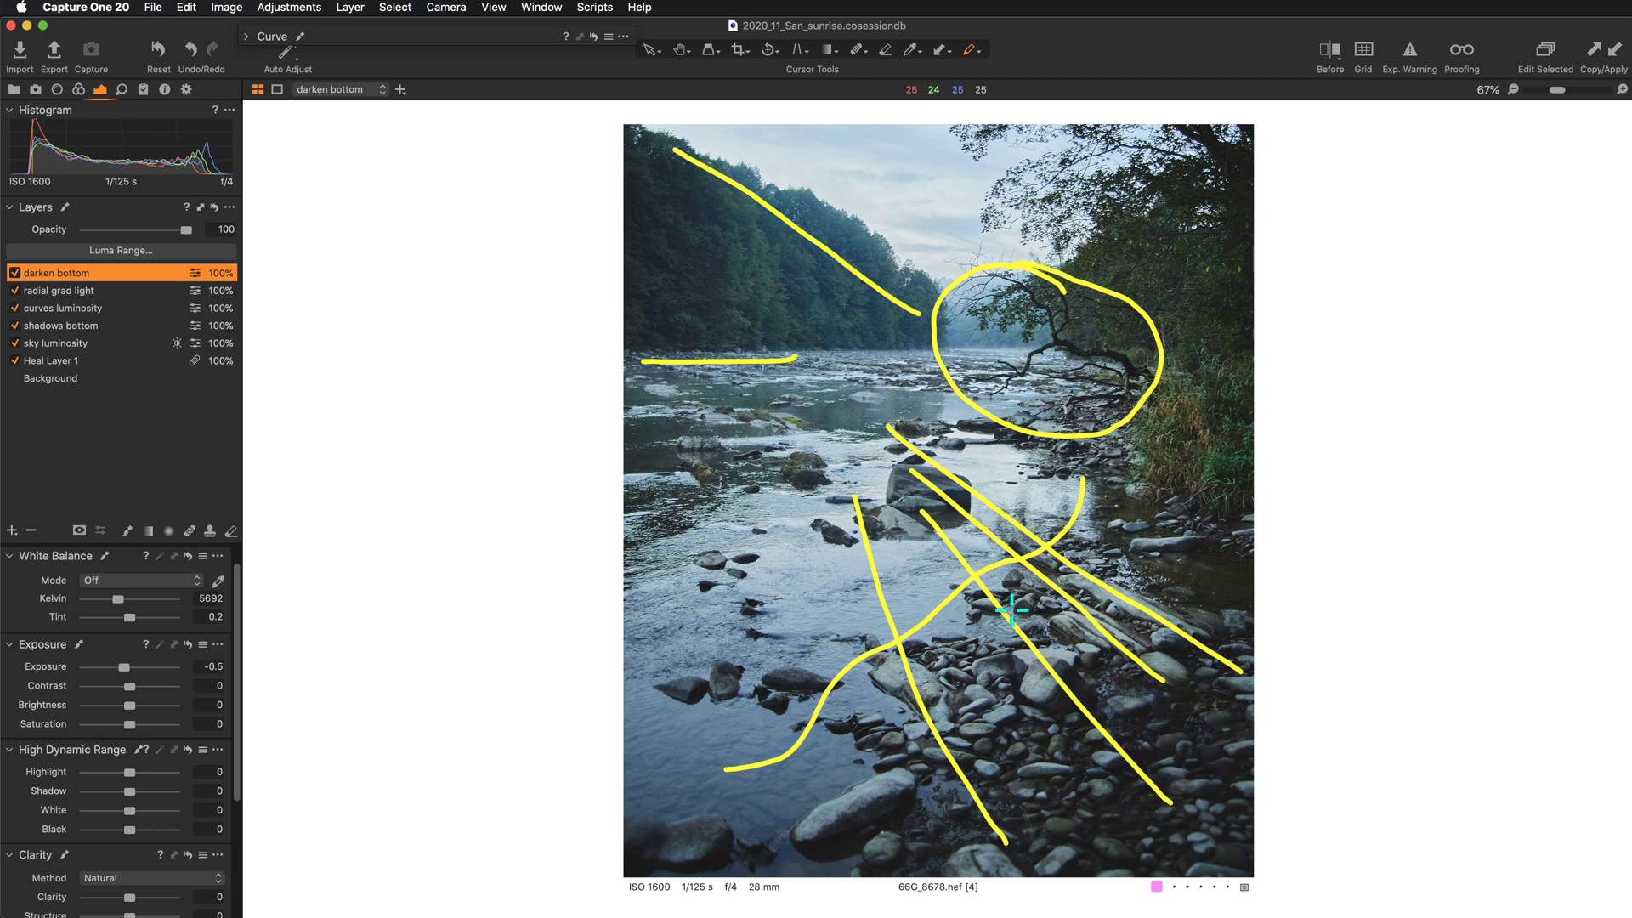
key("b")
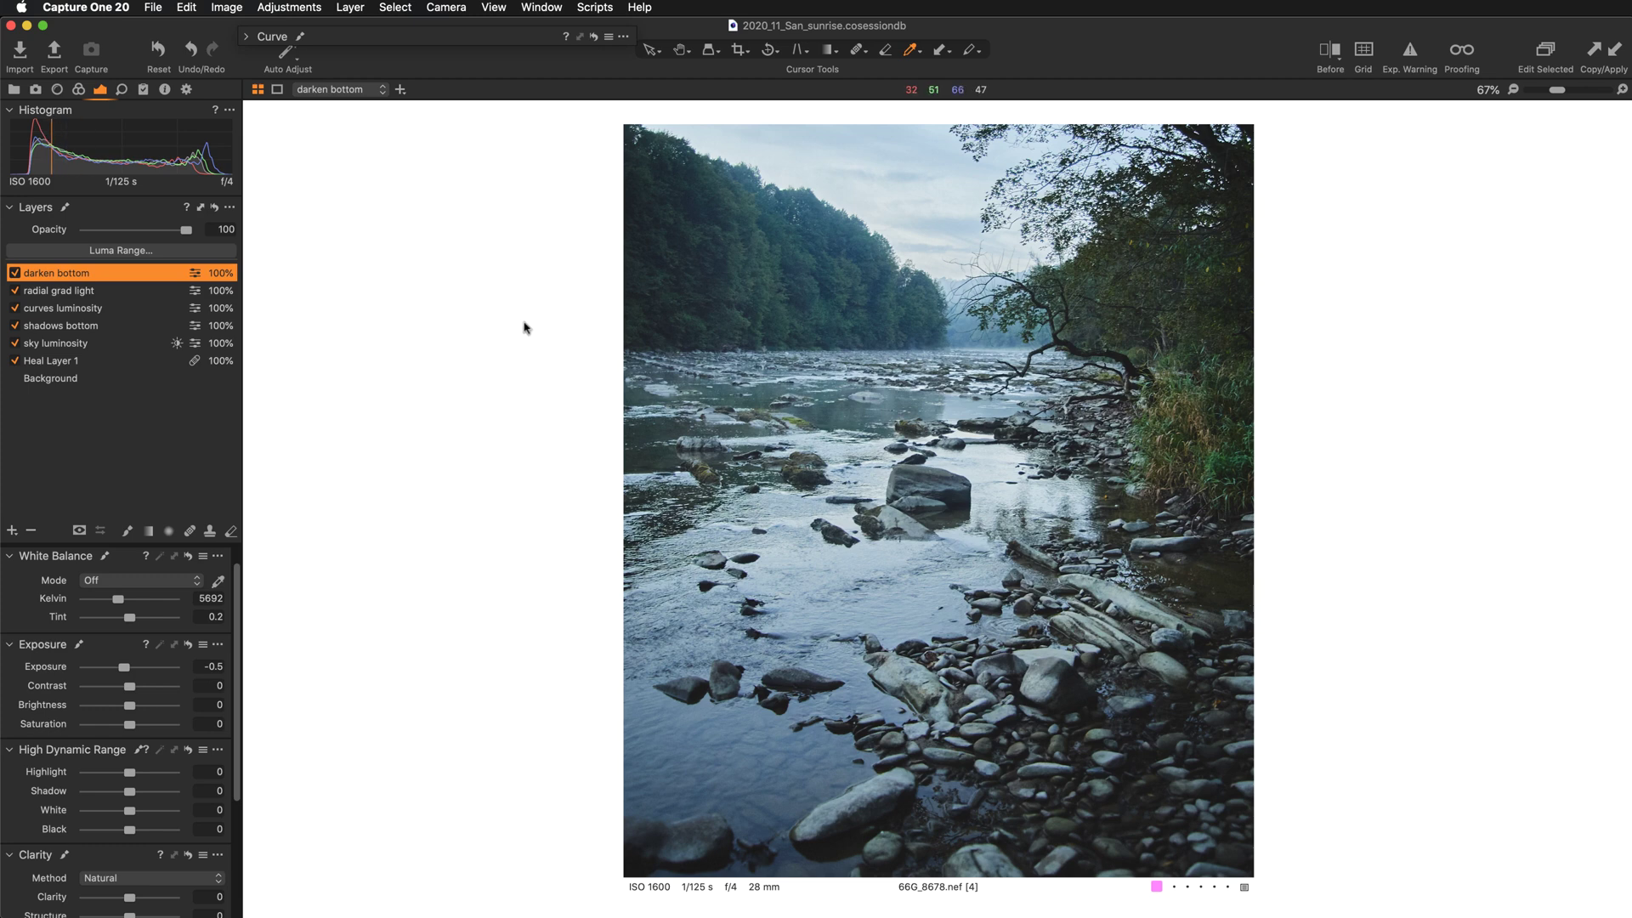
Add a new layer above the darken bottom layer.
left_click(9, 534)
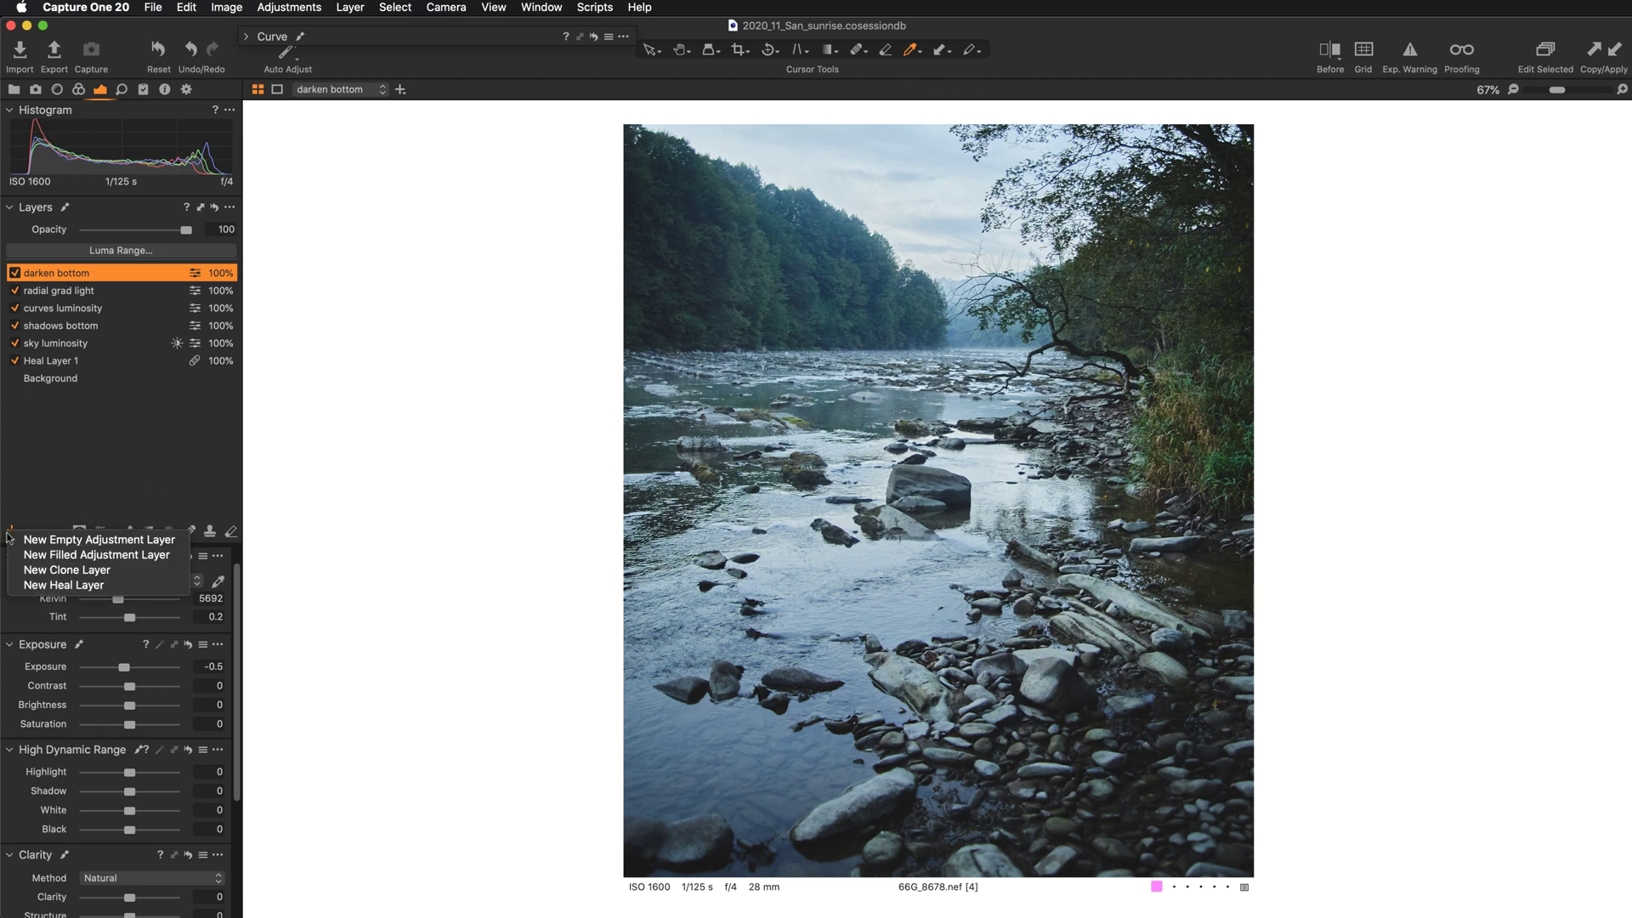
Create an empty adjustment layer and name it "dodge".
left_click(61, 495)
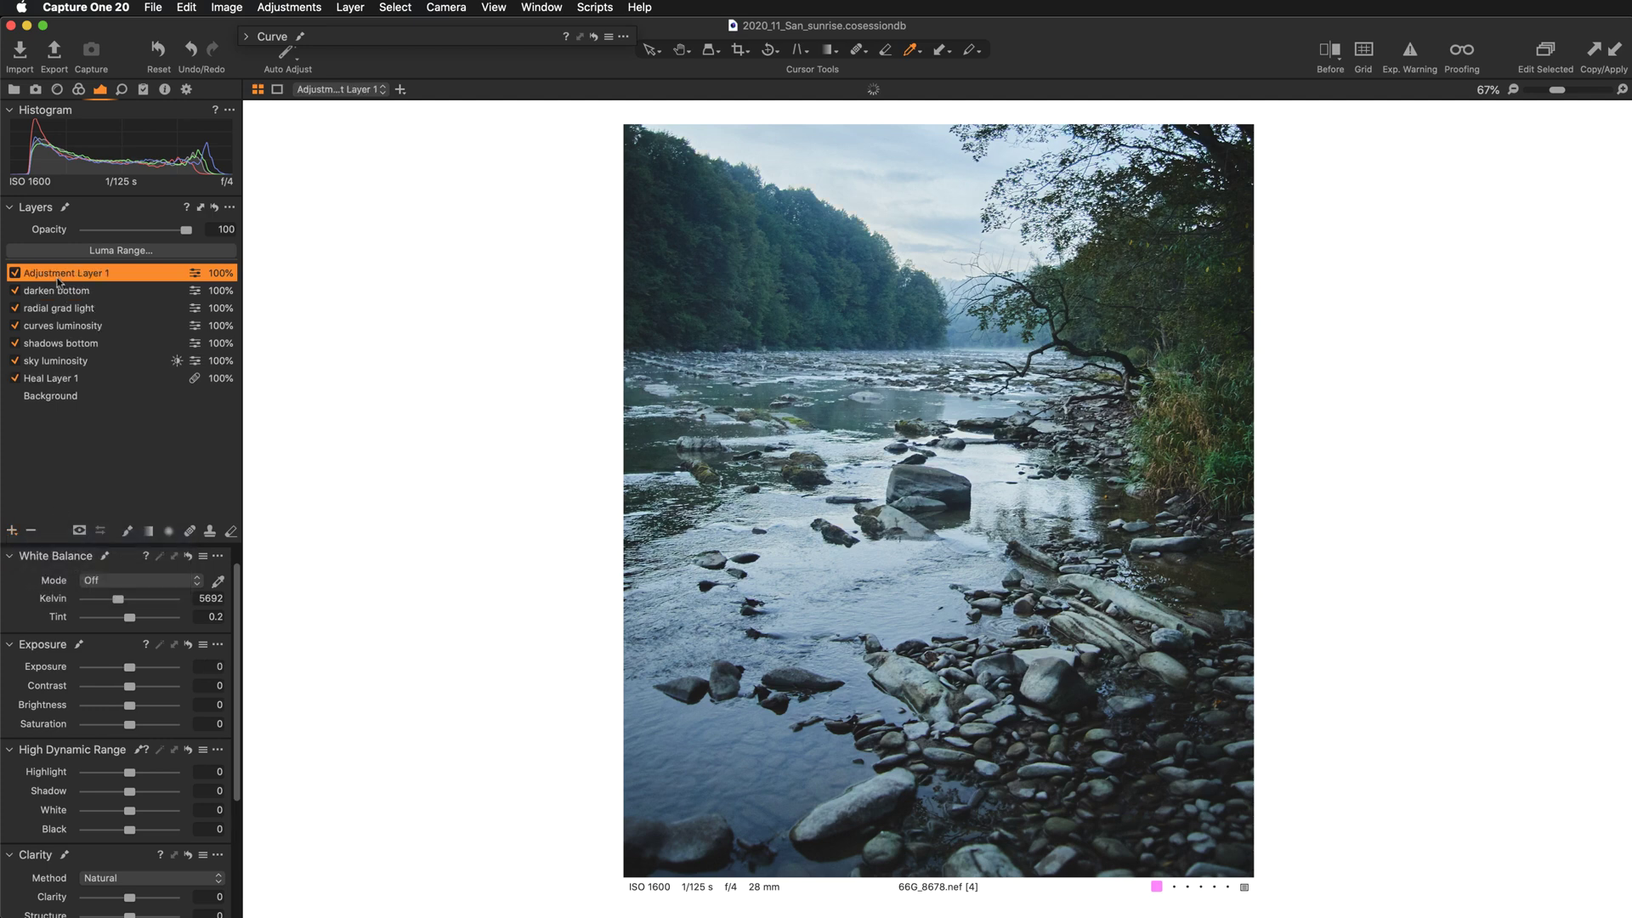
double_click(59, 278)
type("dodge")
key("Return")
Brighten the dodge layer by adding a midtone point to its Luma curve and raising it moderately above the diagonal.
scroll(158, 705, "down", 5)
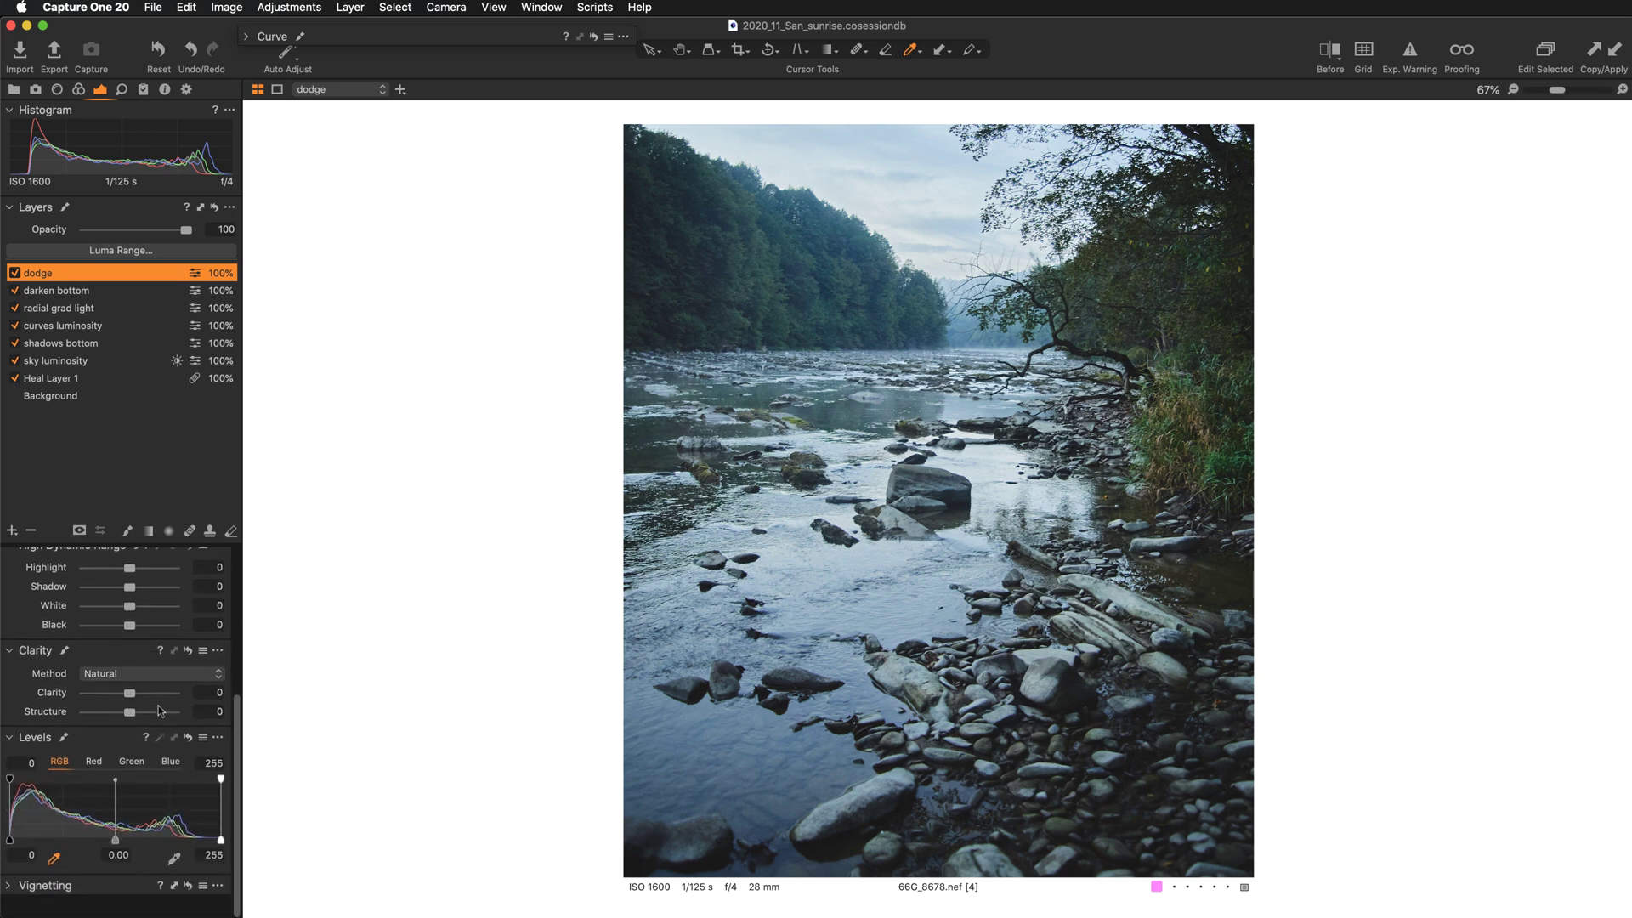
scroll(158, 705, "up", 6)
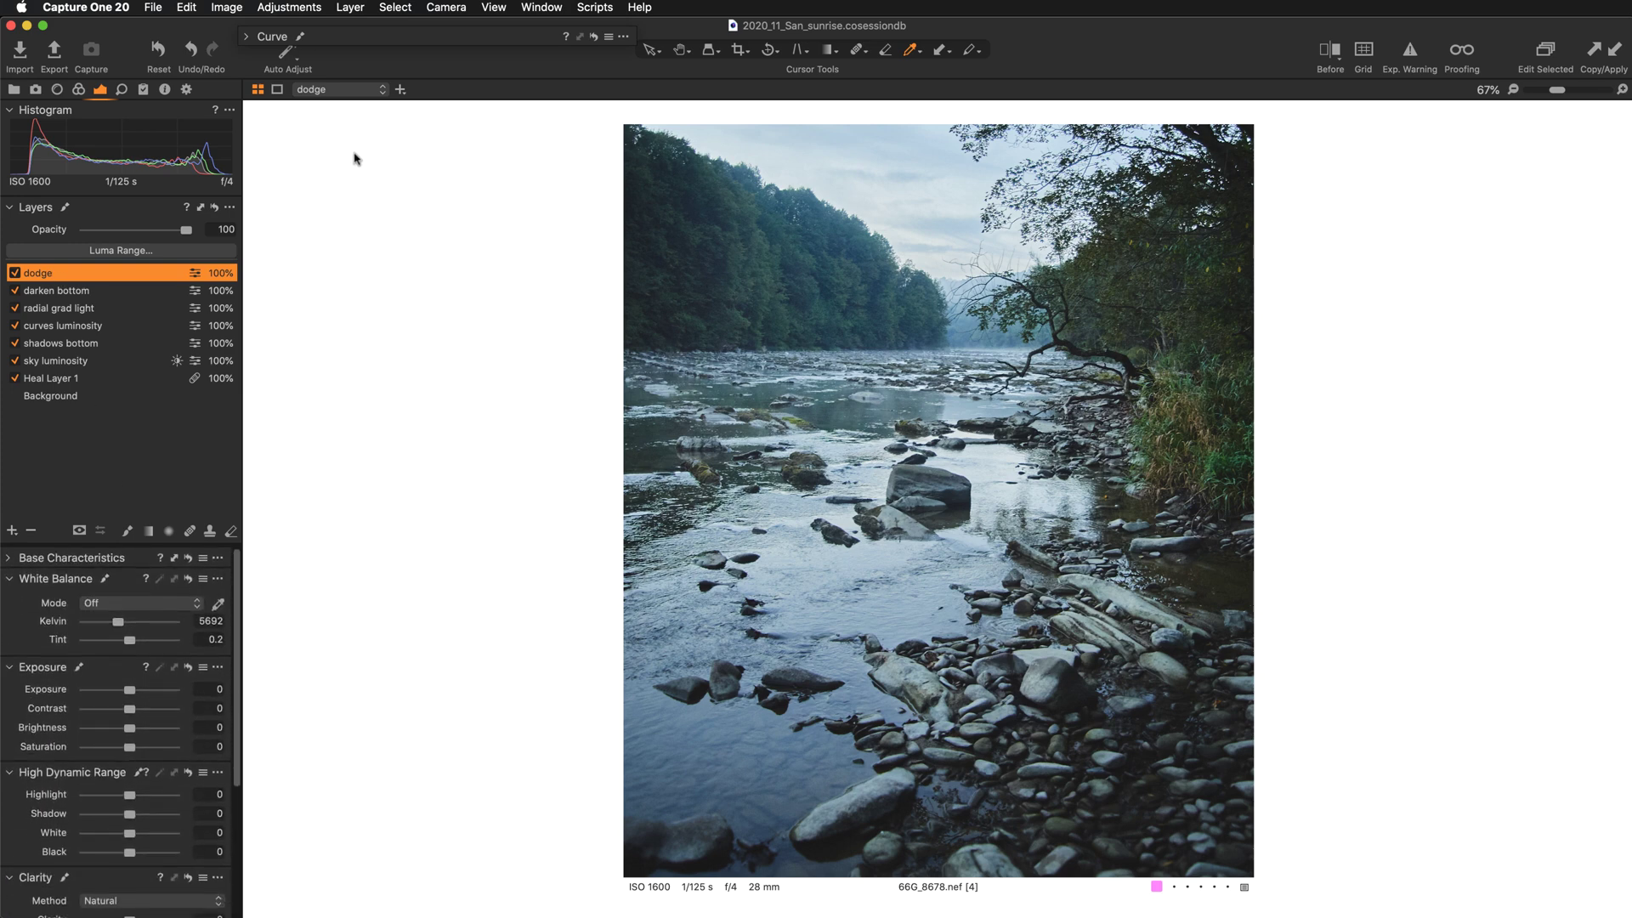
left_click(334, 37)
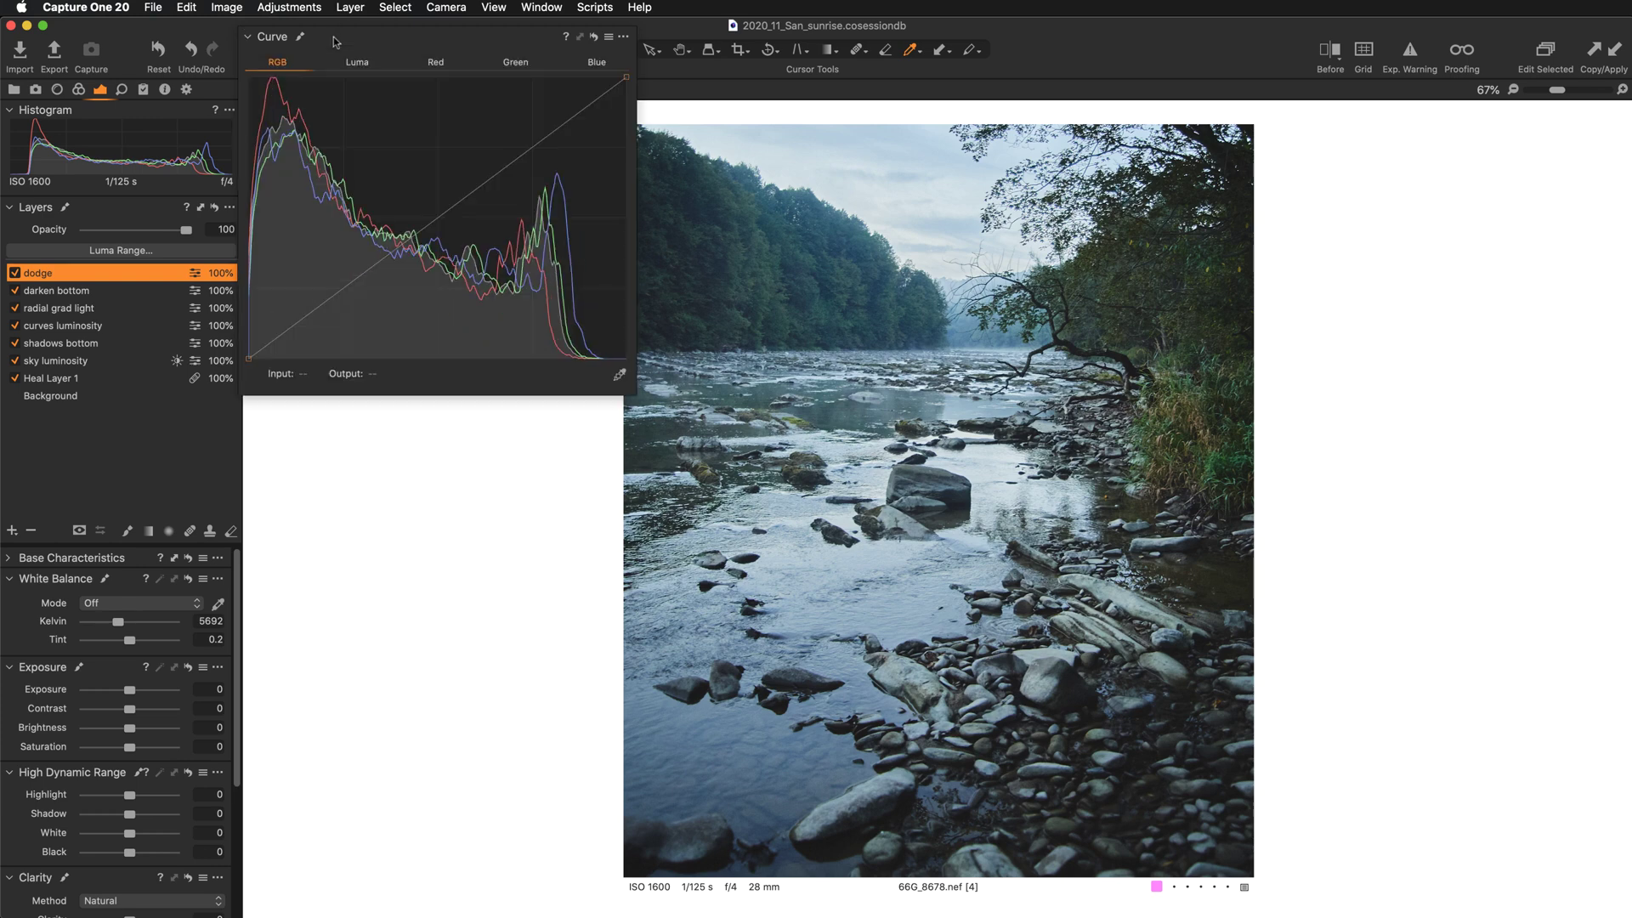
left_click(358, 65)
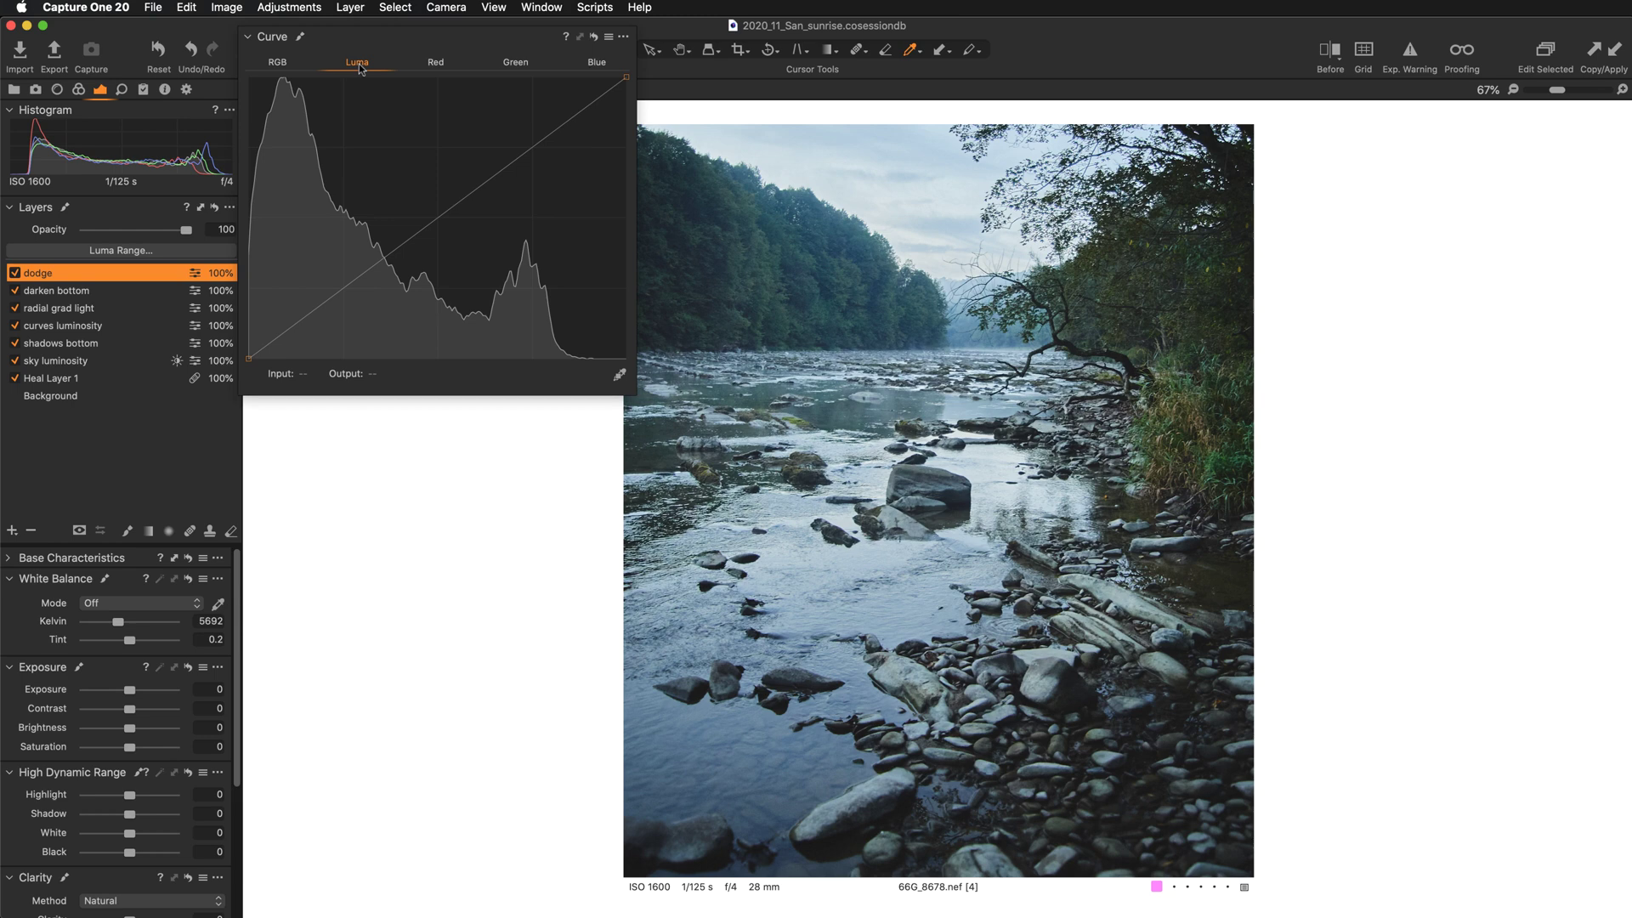
left_click(1064, 308)
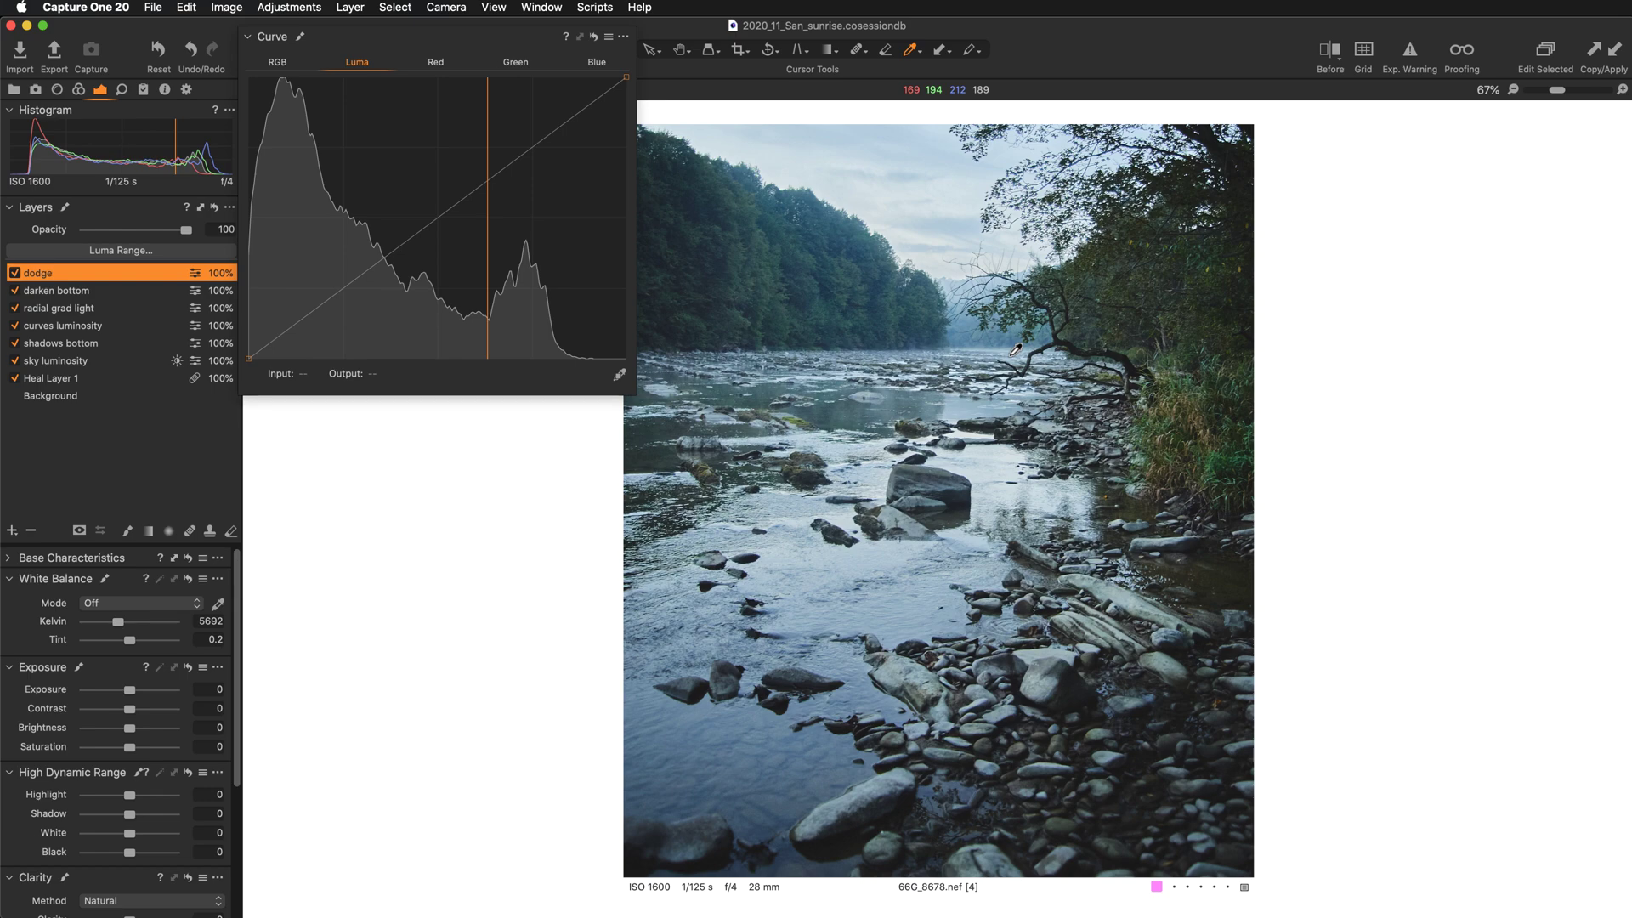
key("super+equal")
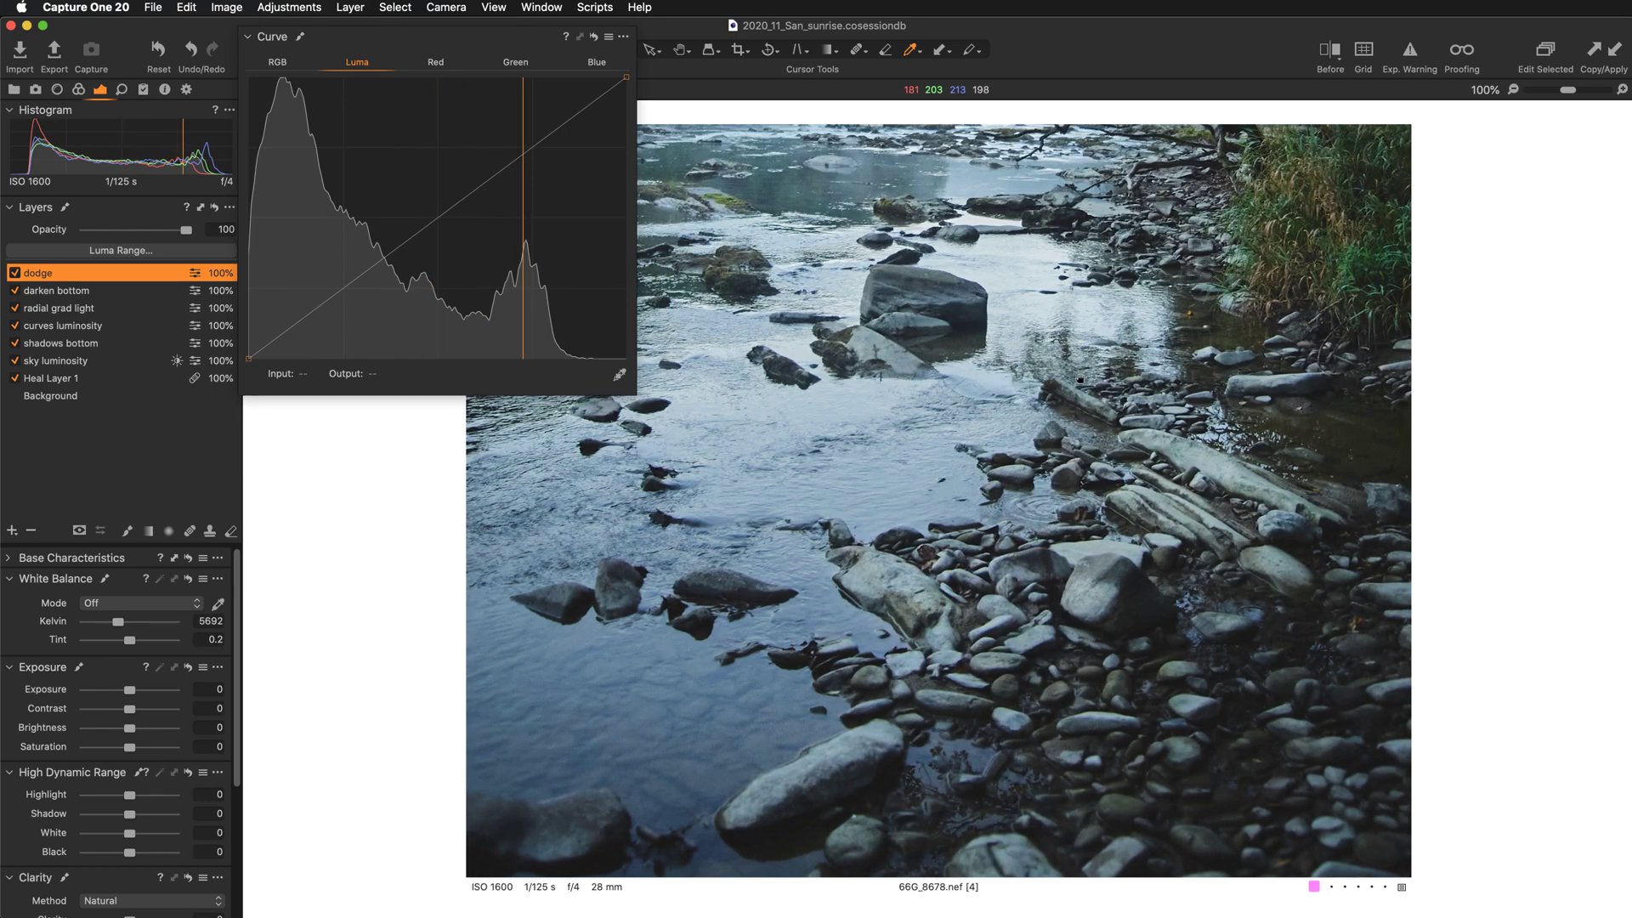
key("super+equal")
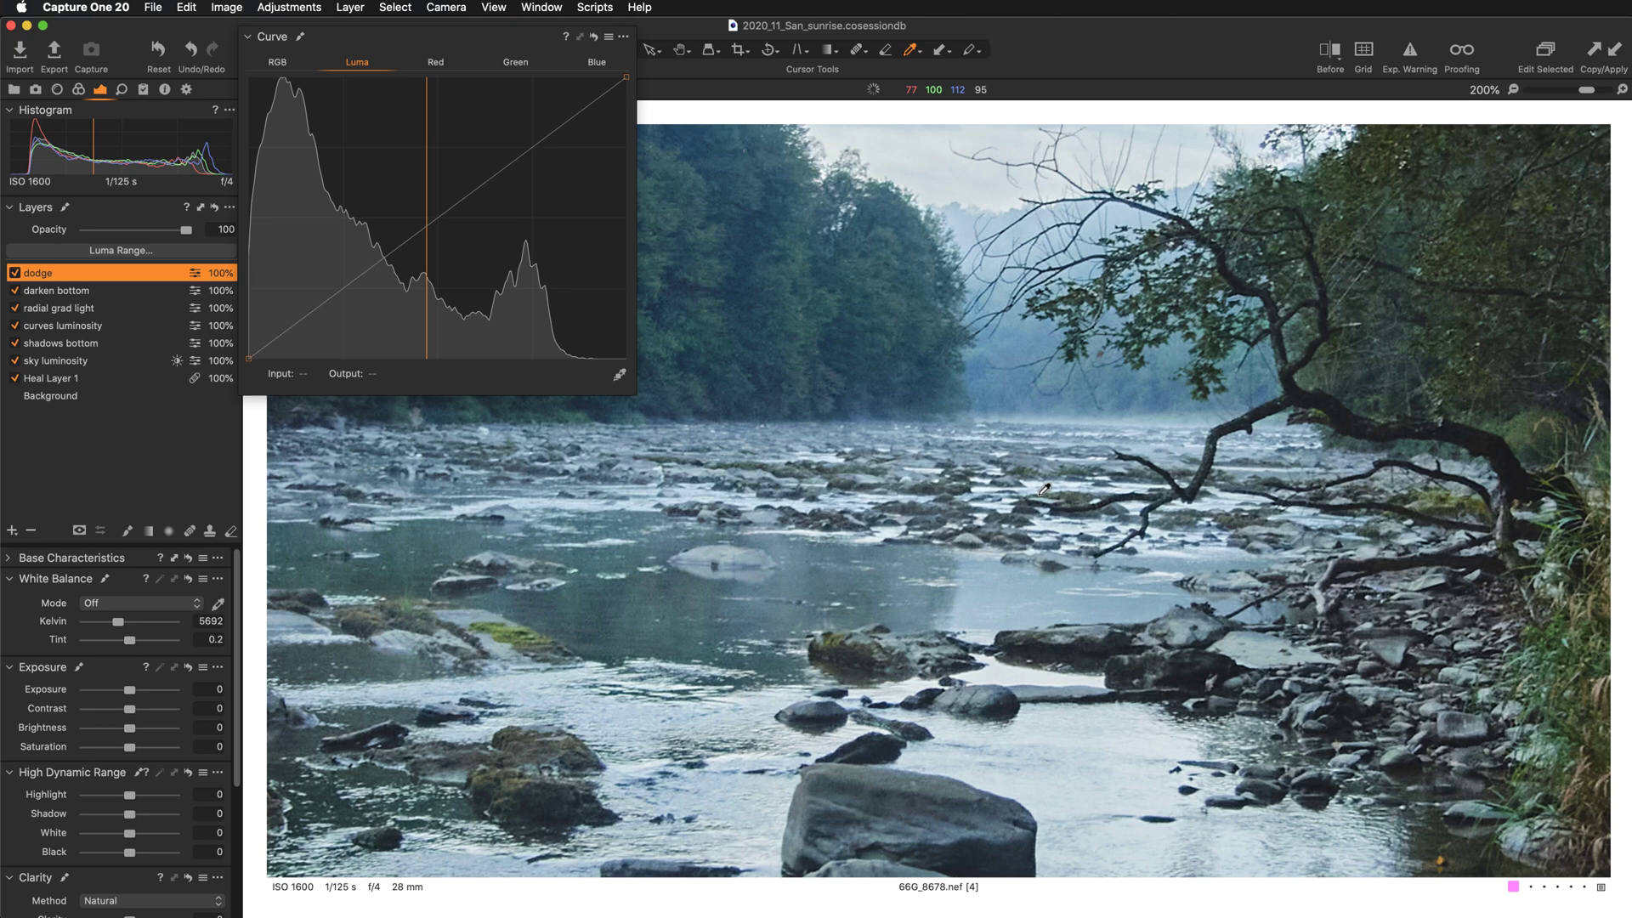
mouse_move(1264, 571)
left_mouse_down()
mouse_move(1043, 584)
mouse_move(1018, 622)
left_mouse_up()
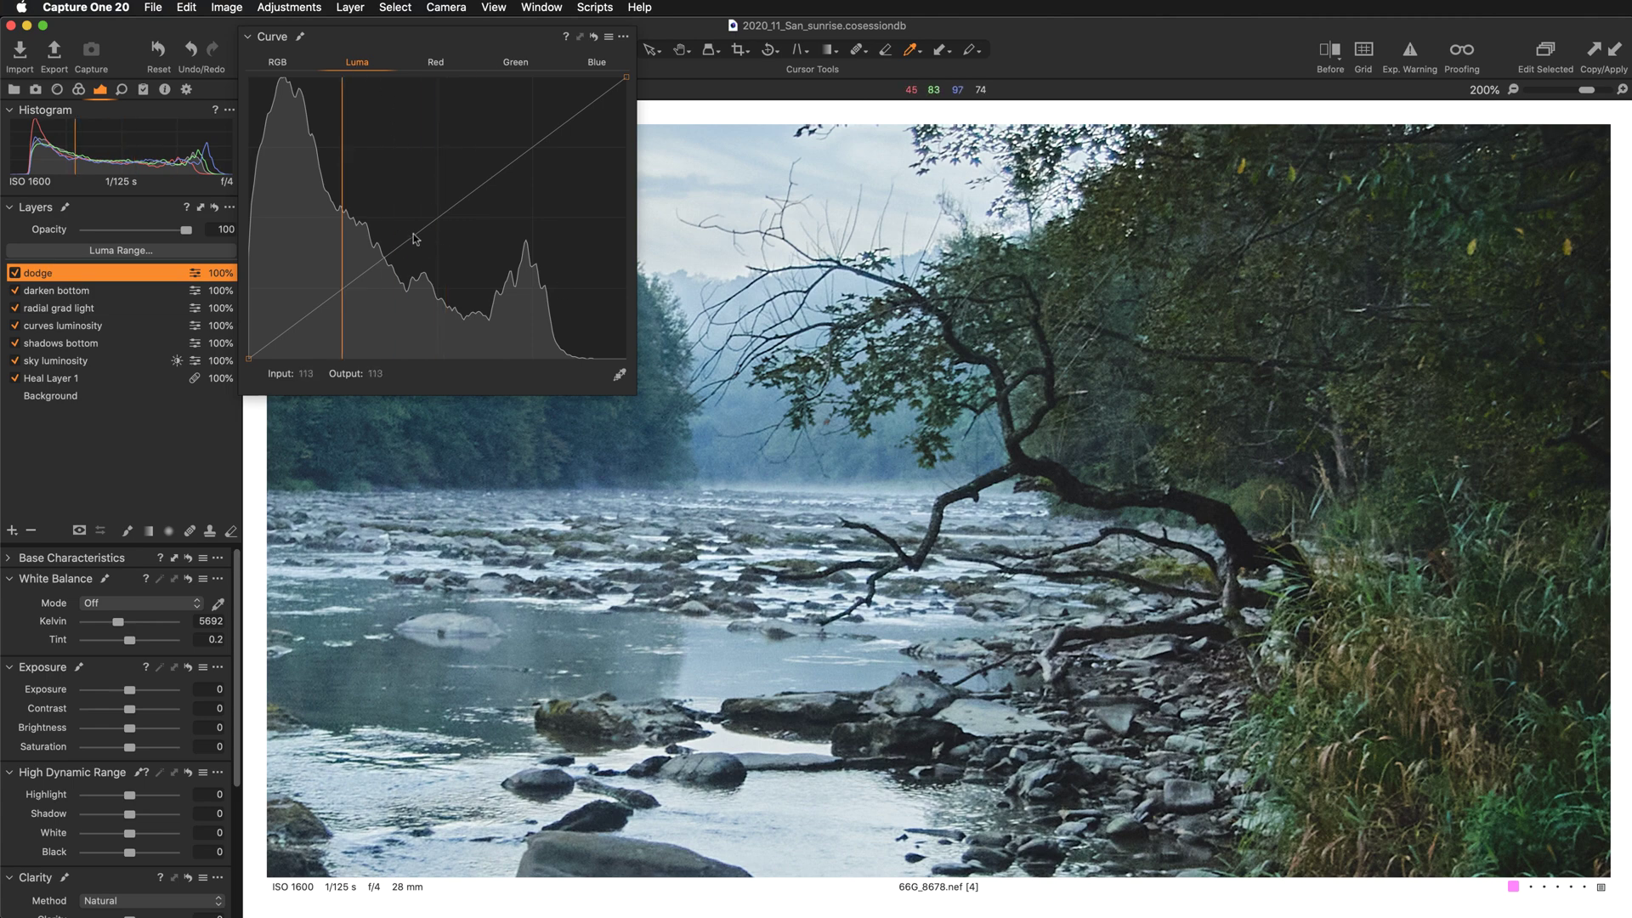
left_click_drag(408, 240, 399, 203)
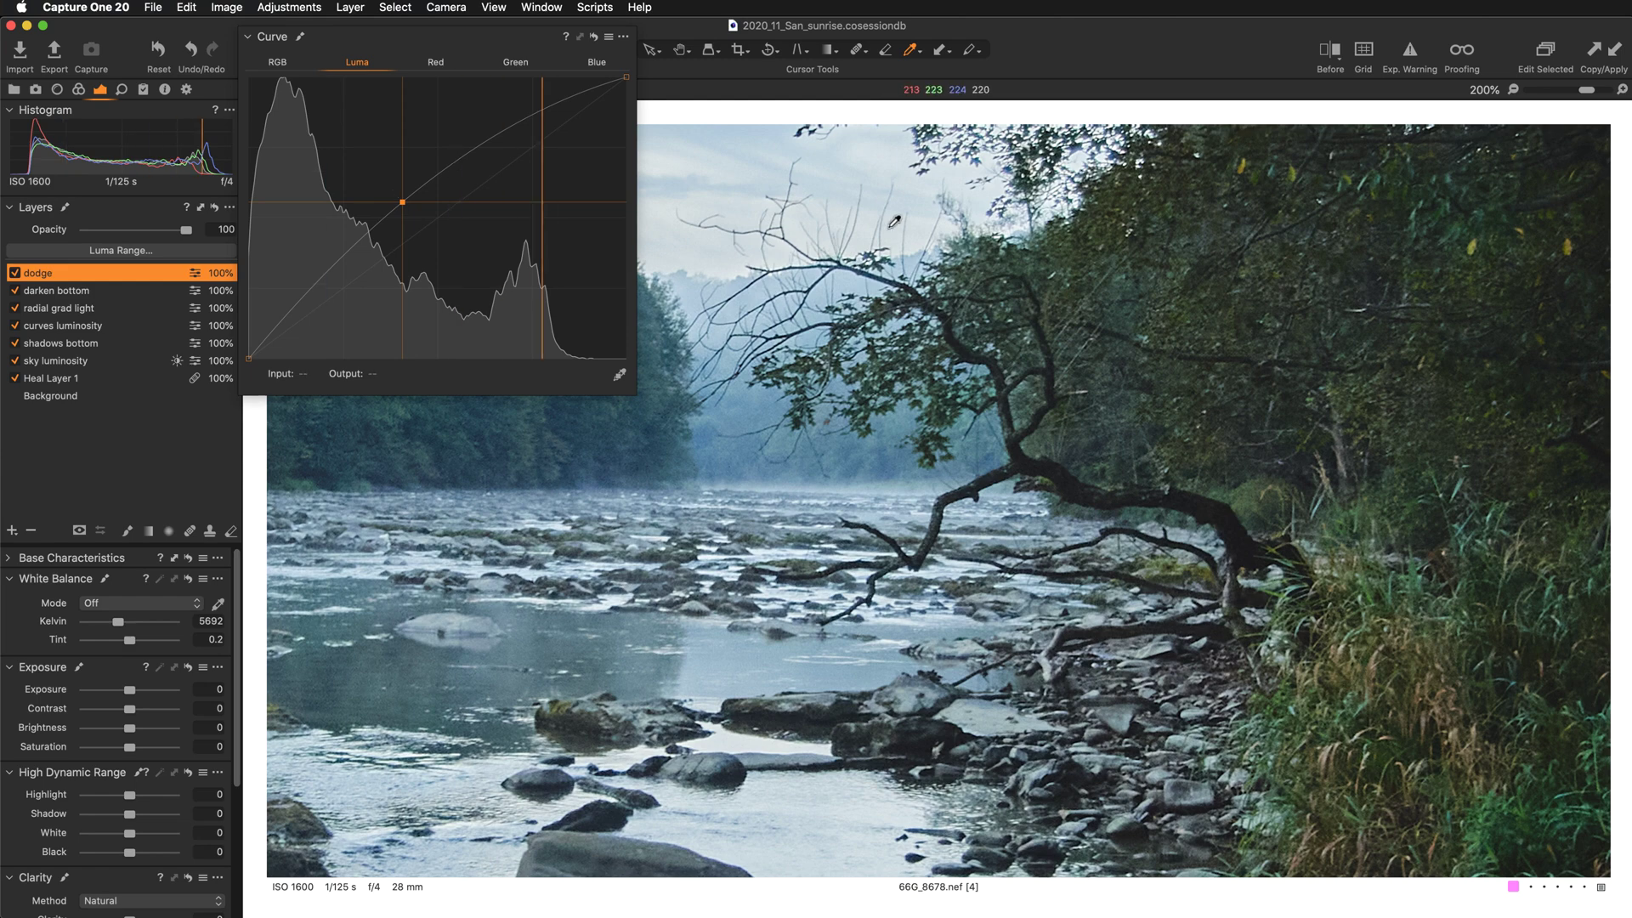
Set up the layer mask brush with size 35 and flow 10.
key("b")
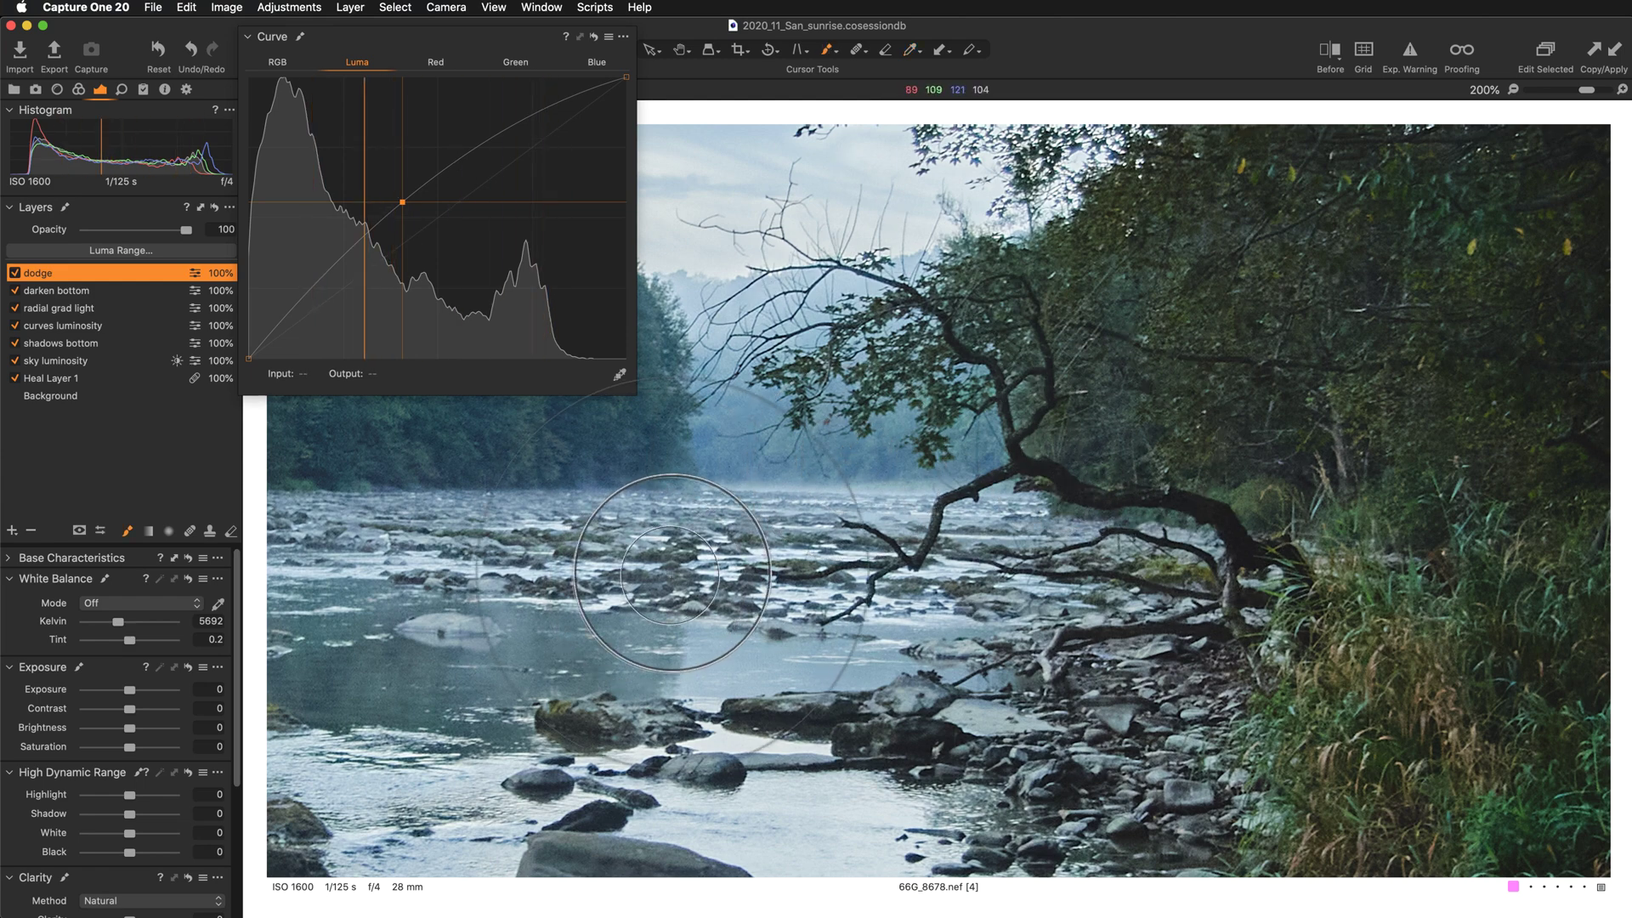
right_click(688, 576)
left_click_drag(689, 567, 678, 565)
left_click_drag(666, 622, 686, 623)
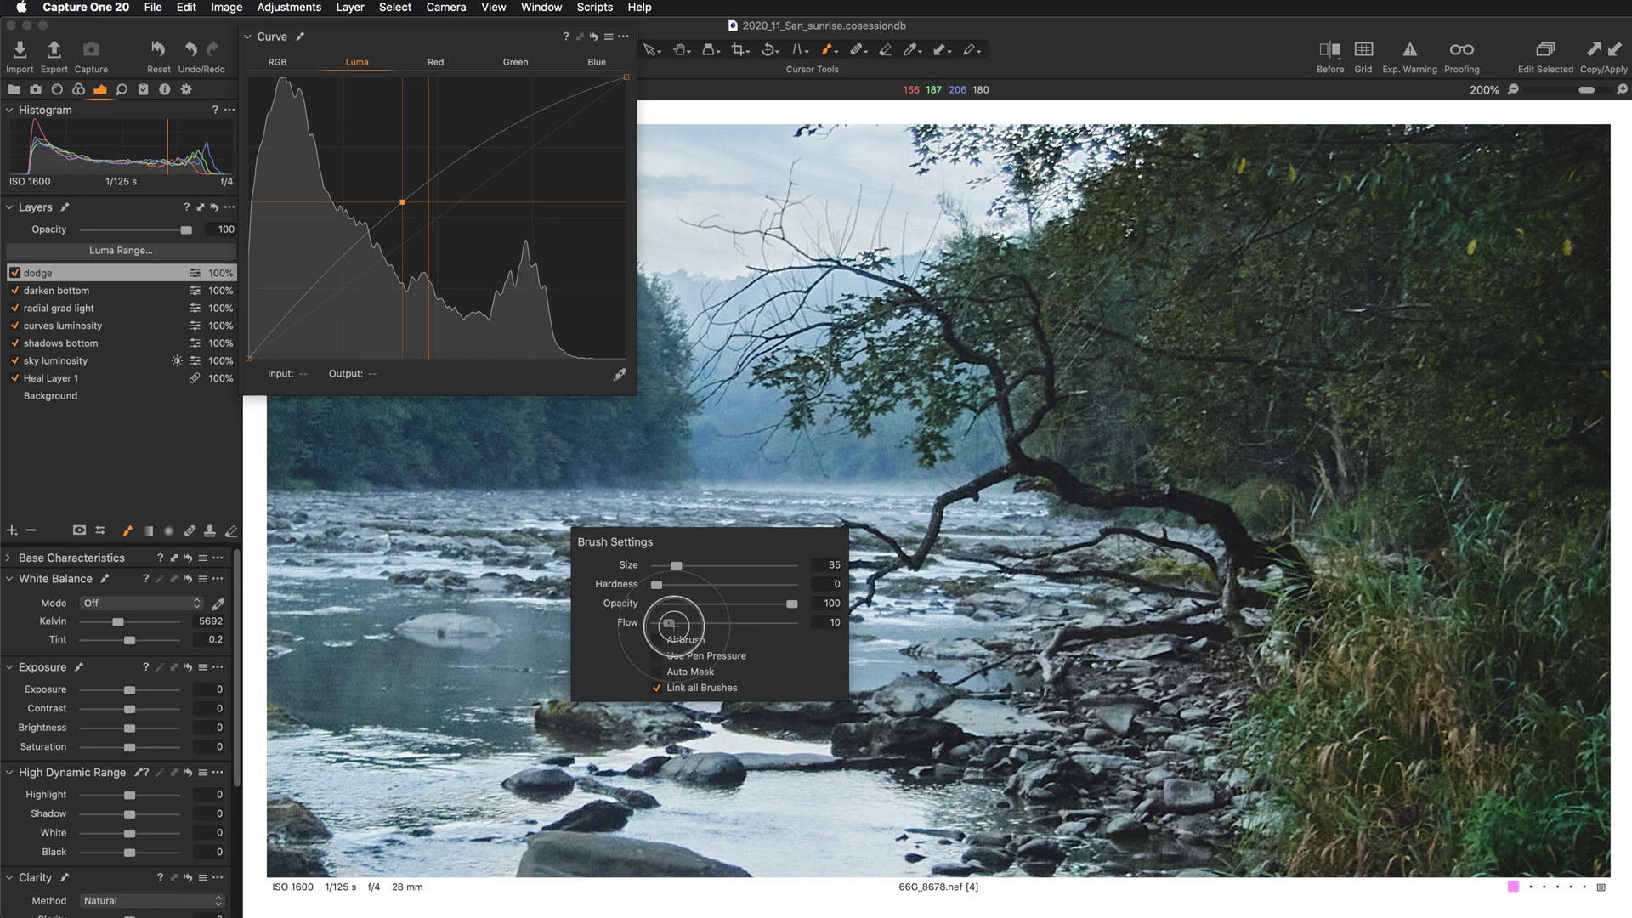
Brush the dodge mask over the dark background just behind the leaning tree's trunk, from its upper fork down to its base.
mouse_move(1032, 426)
left_mouse_down()
mouse_move(1215, 486)
mouse_move(1048, 434)
mouse_move(1072, 416)
mouse_move(1152, 455)
mouse_move(1063, 446)
mouse_move(1101, 468)
mouse_move(1192, 479)
mouse_move(1175, 468)
mouse_move(1265, 521)
mouse_move(1229, 483)
mouse_move(1098, 449)
left_mouse_up()
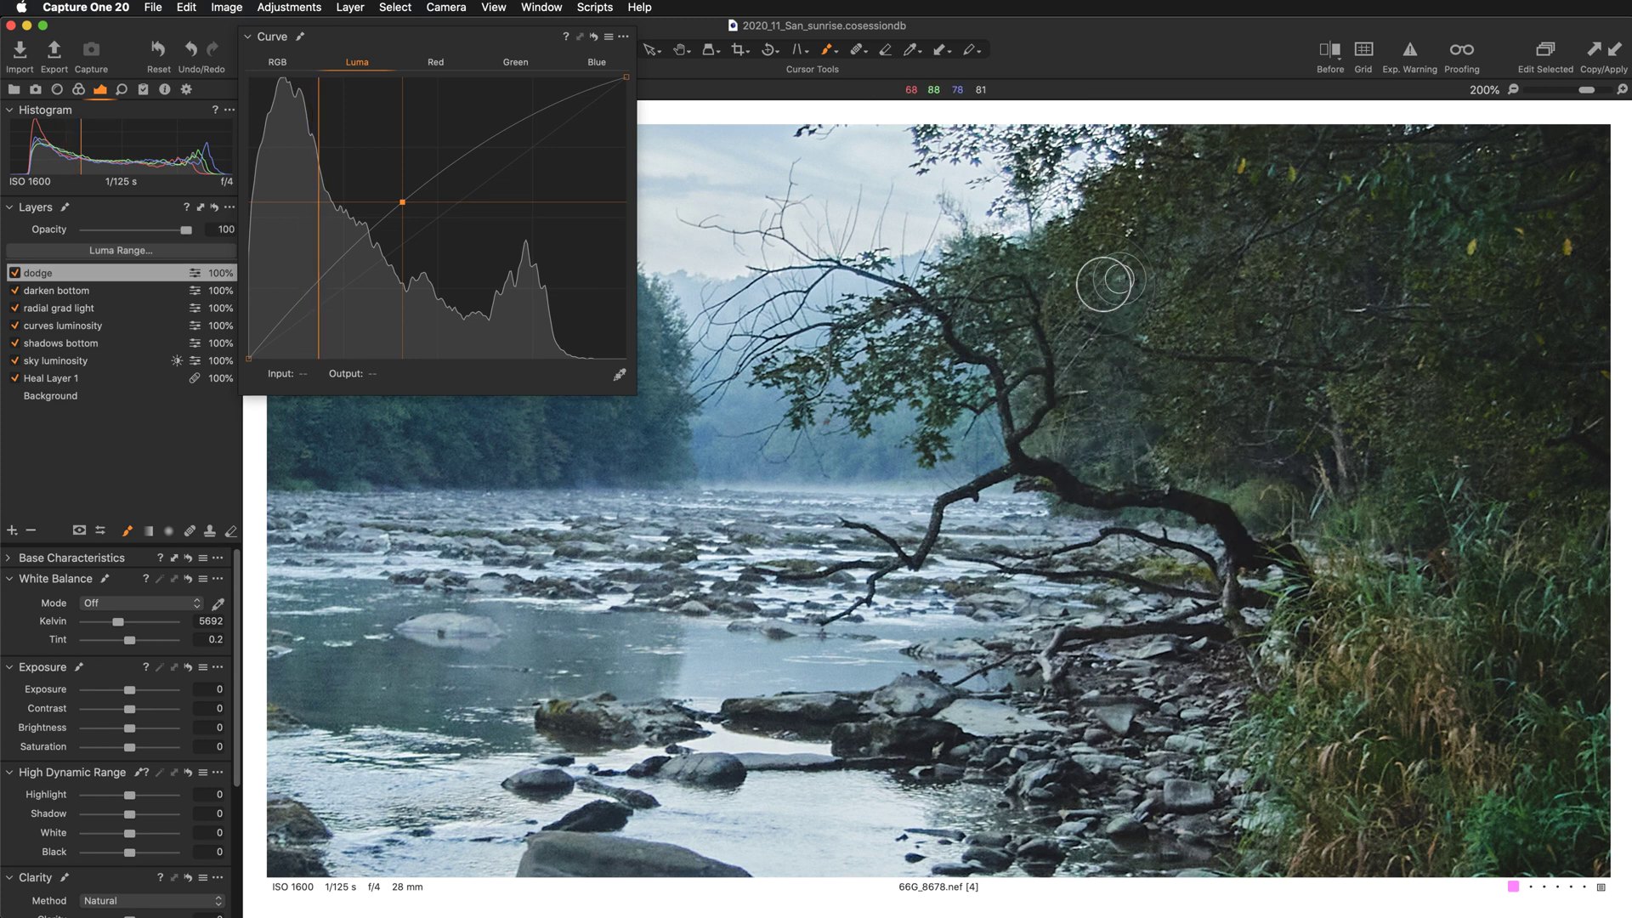
left_click_drag(1068, 332, 1058, 330)
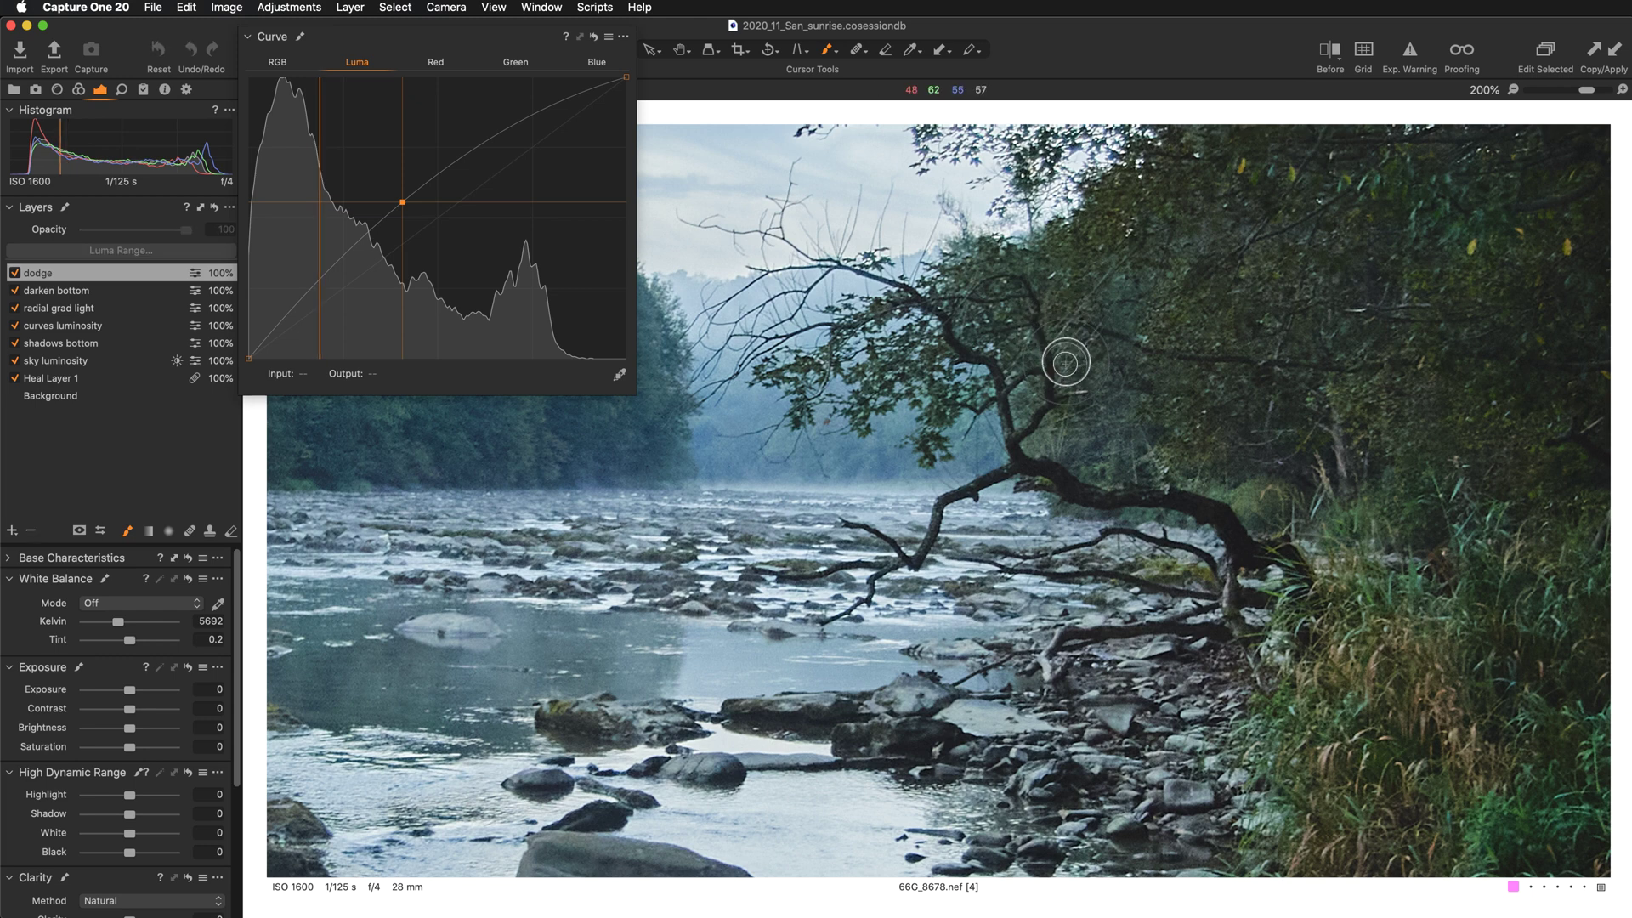
mouse_move(1071, 413)
left_mouse_down()
mouse_move(1057, 286)
mouse_move(1035, 270)
mouse_move(1057, 301)
mouse_move(1216, 382)
mouse_move(1090, 342)
mouse_move(1101, 397)
mouse_move(1035, 445)
mouse_move(1264, 511)
left_mouse_up()
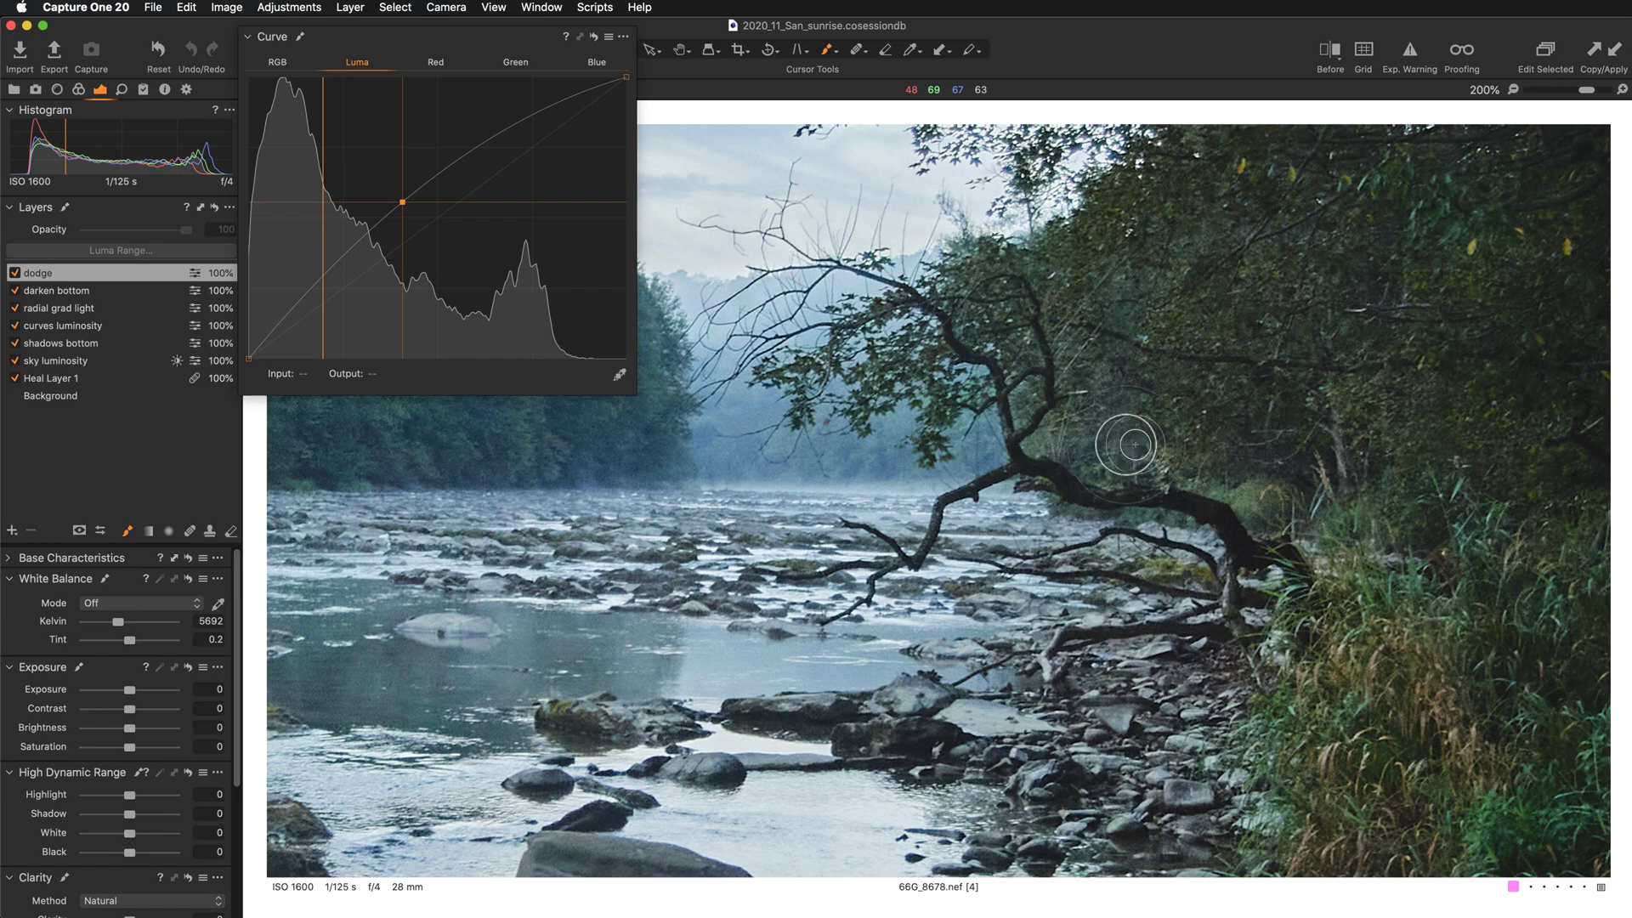
Compare the photo with the dodge layer off and on.
left_click(15, 273)
left_click(15, 273)
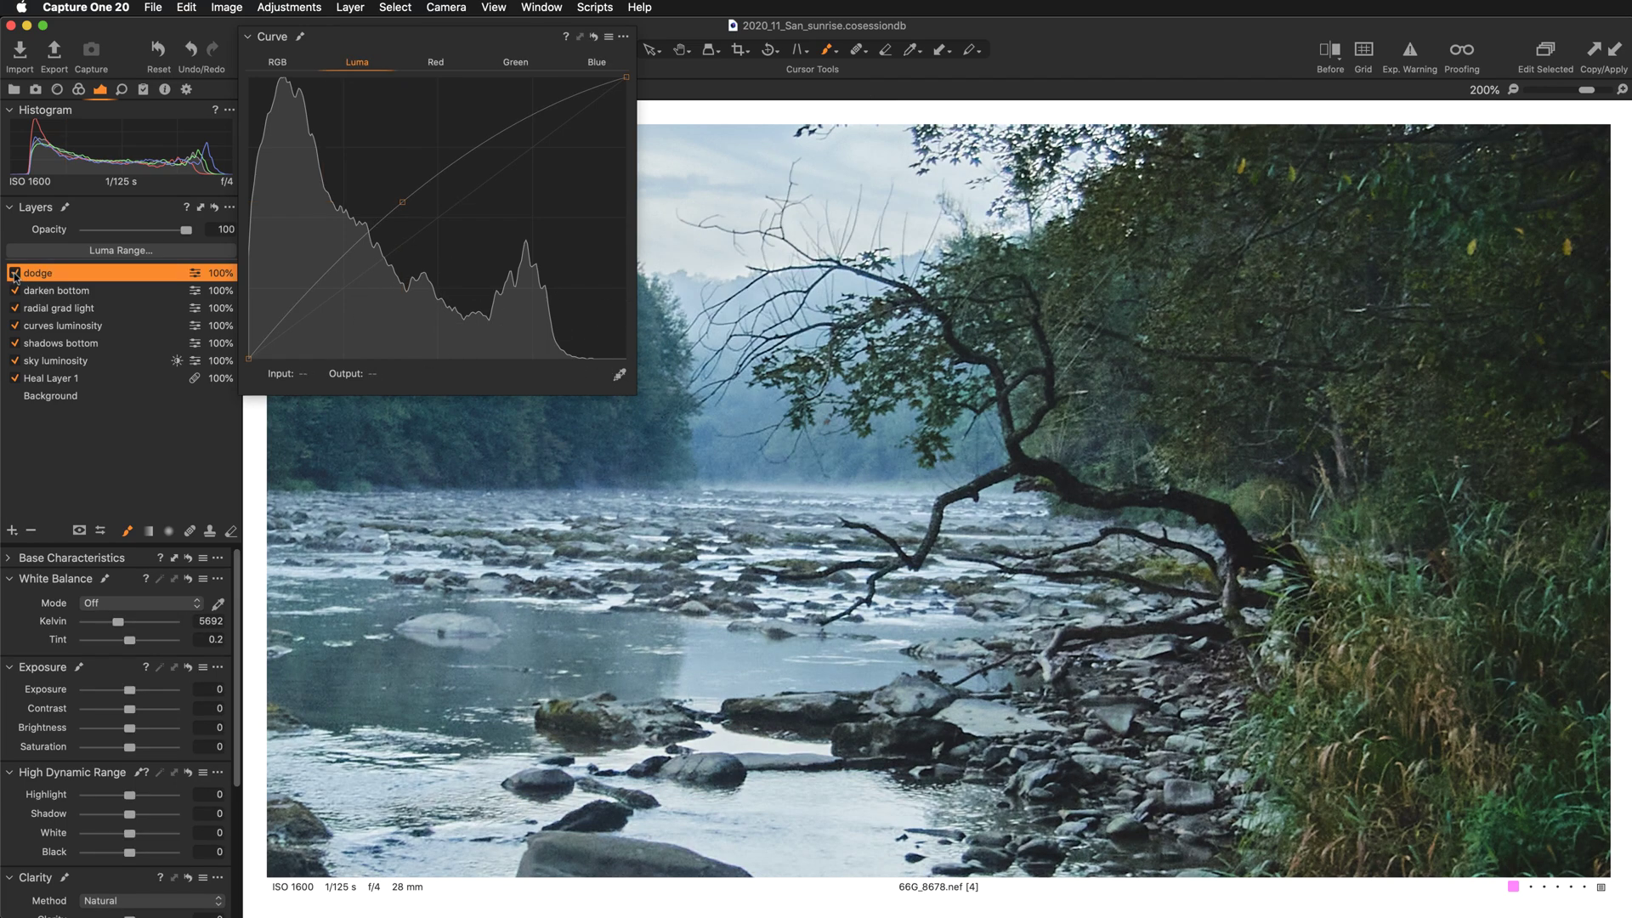
left_click(15, 272)
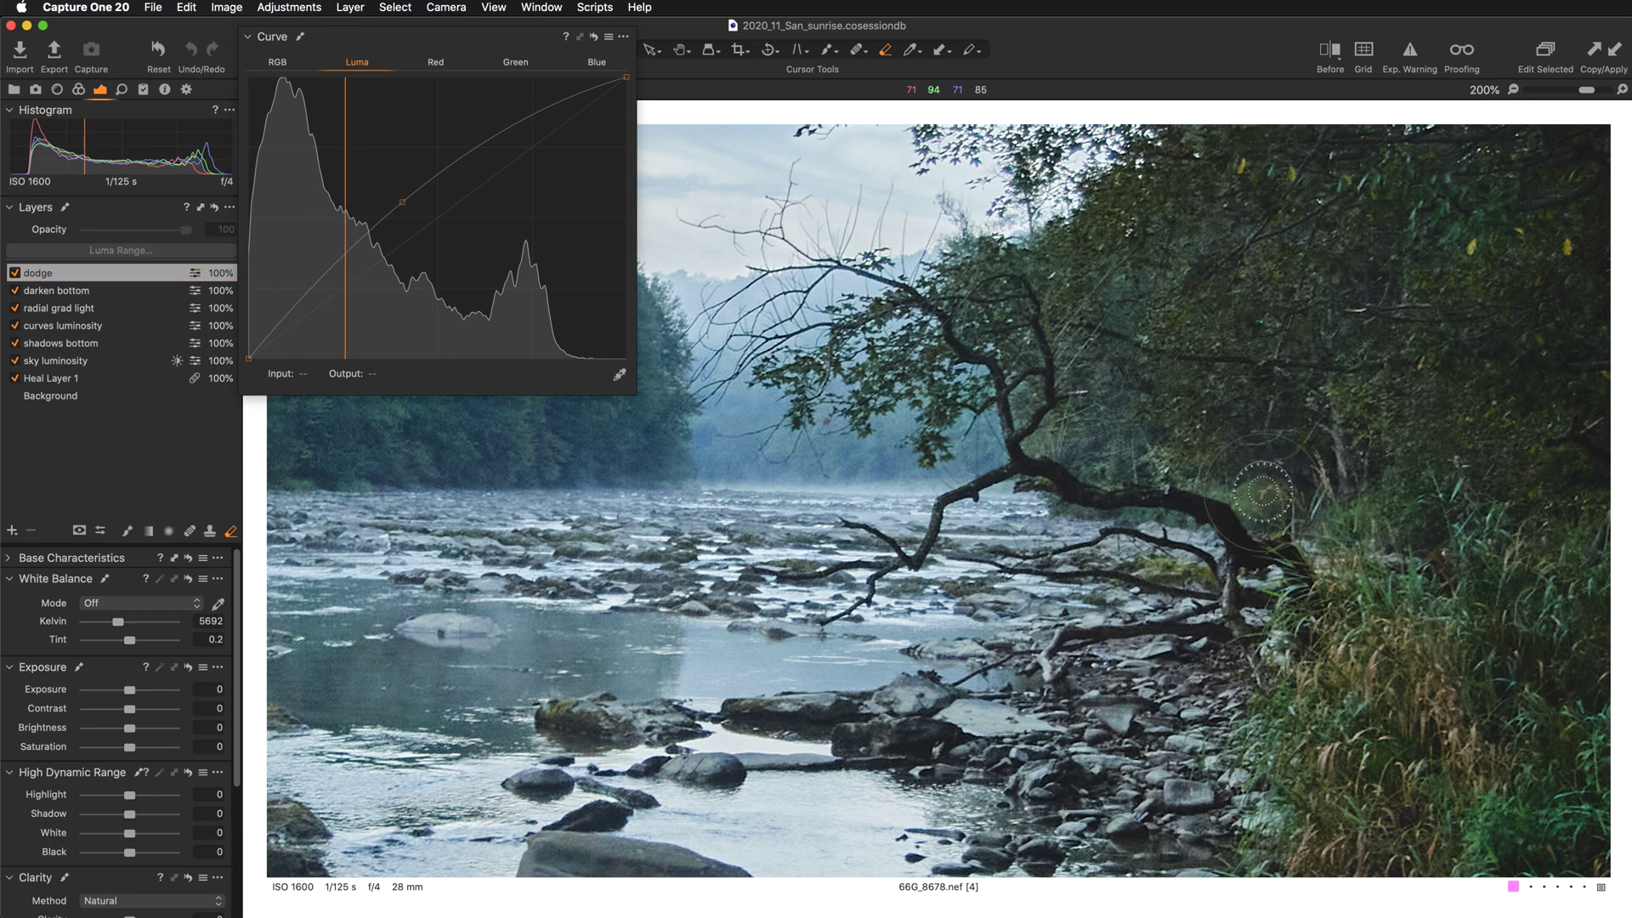
Erase some of the dodge mask near the trunk's base and brush it around the low branches reaching over the river.
left_click_drag(1266, 476, 1289, 472)
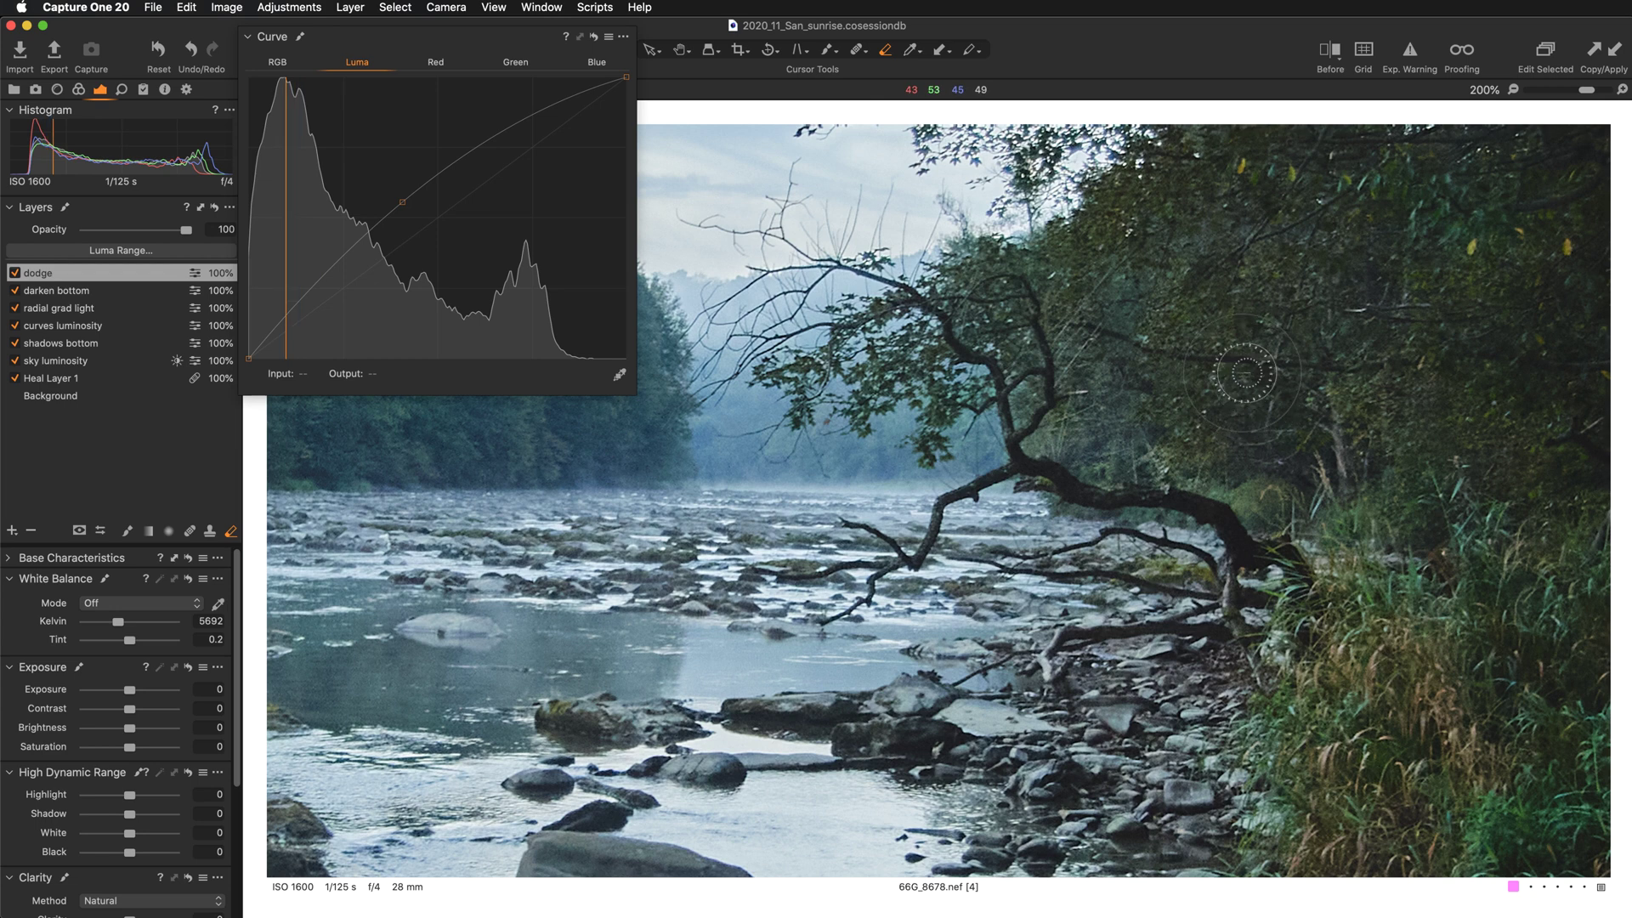
key("b")
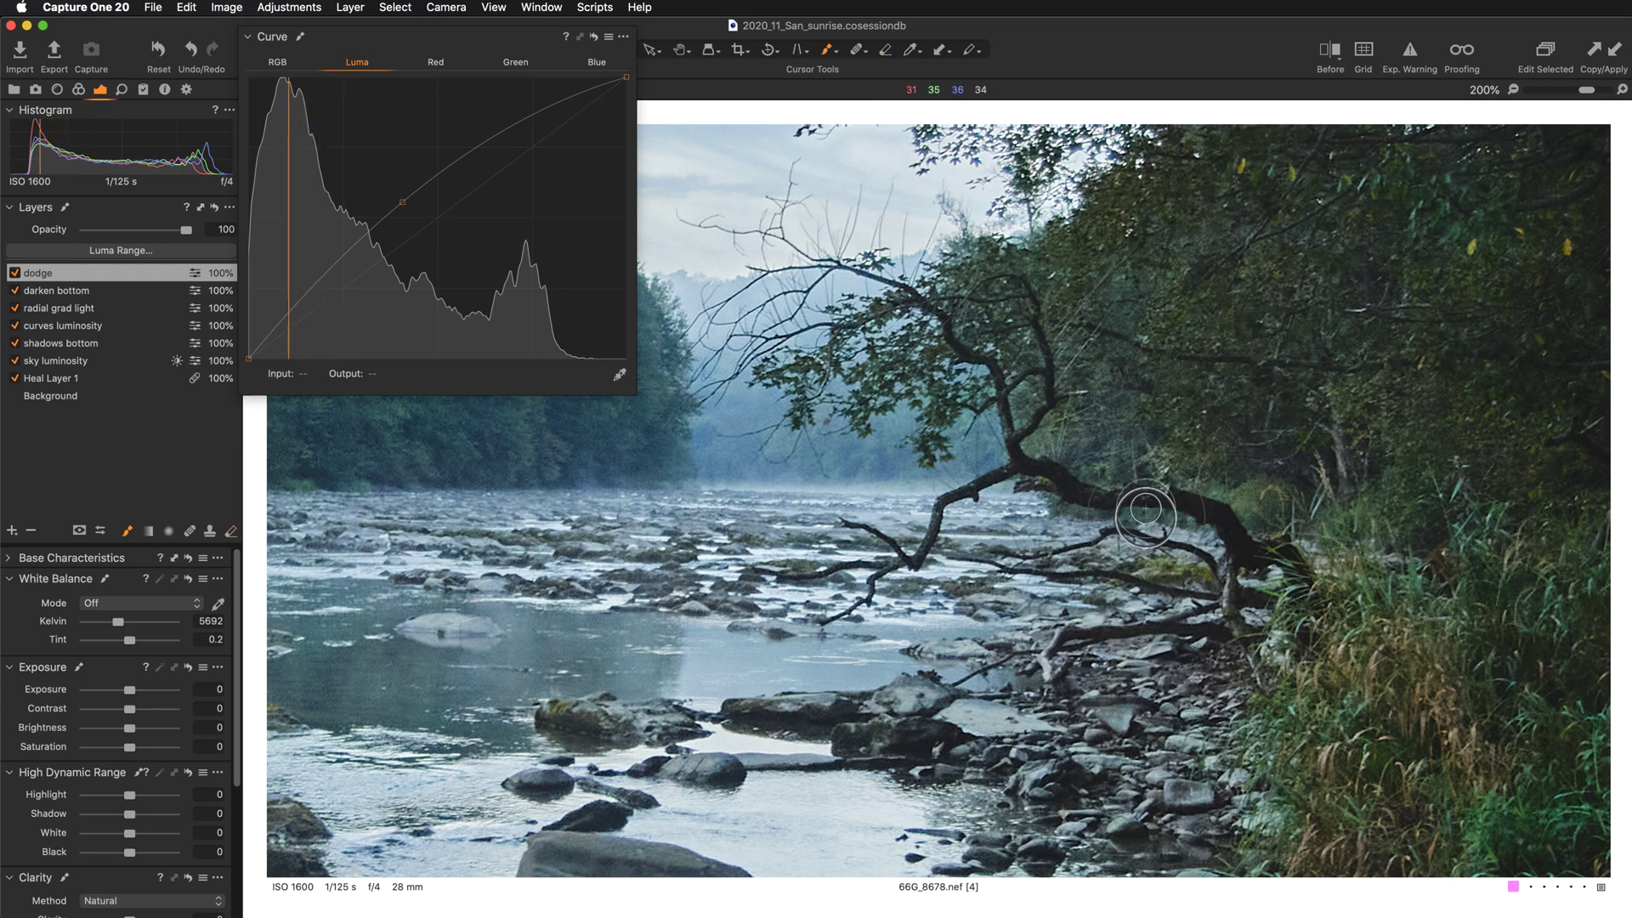
mouse_move(1009, 505)
left_mouse_down()
mouse_move(1082, 521)
mouse_move(996, 494)
mouse_move(954, 517)
mouse_move(914, 587)
mouse_move(872, 595)
mouse_move(794, 602)
mouse_move(768, 583)
mouse_move(838, 579)
mouse_move(795, 557)
left_mouse_up()
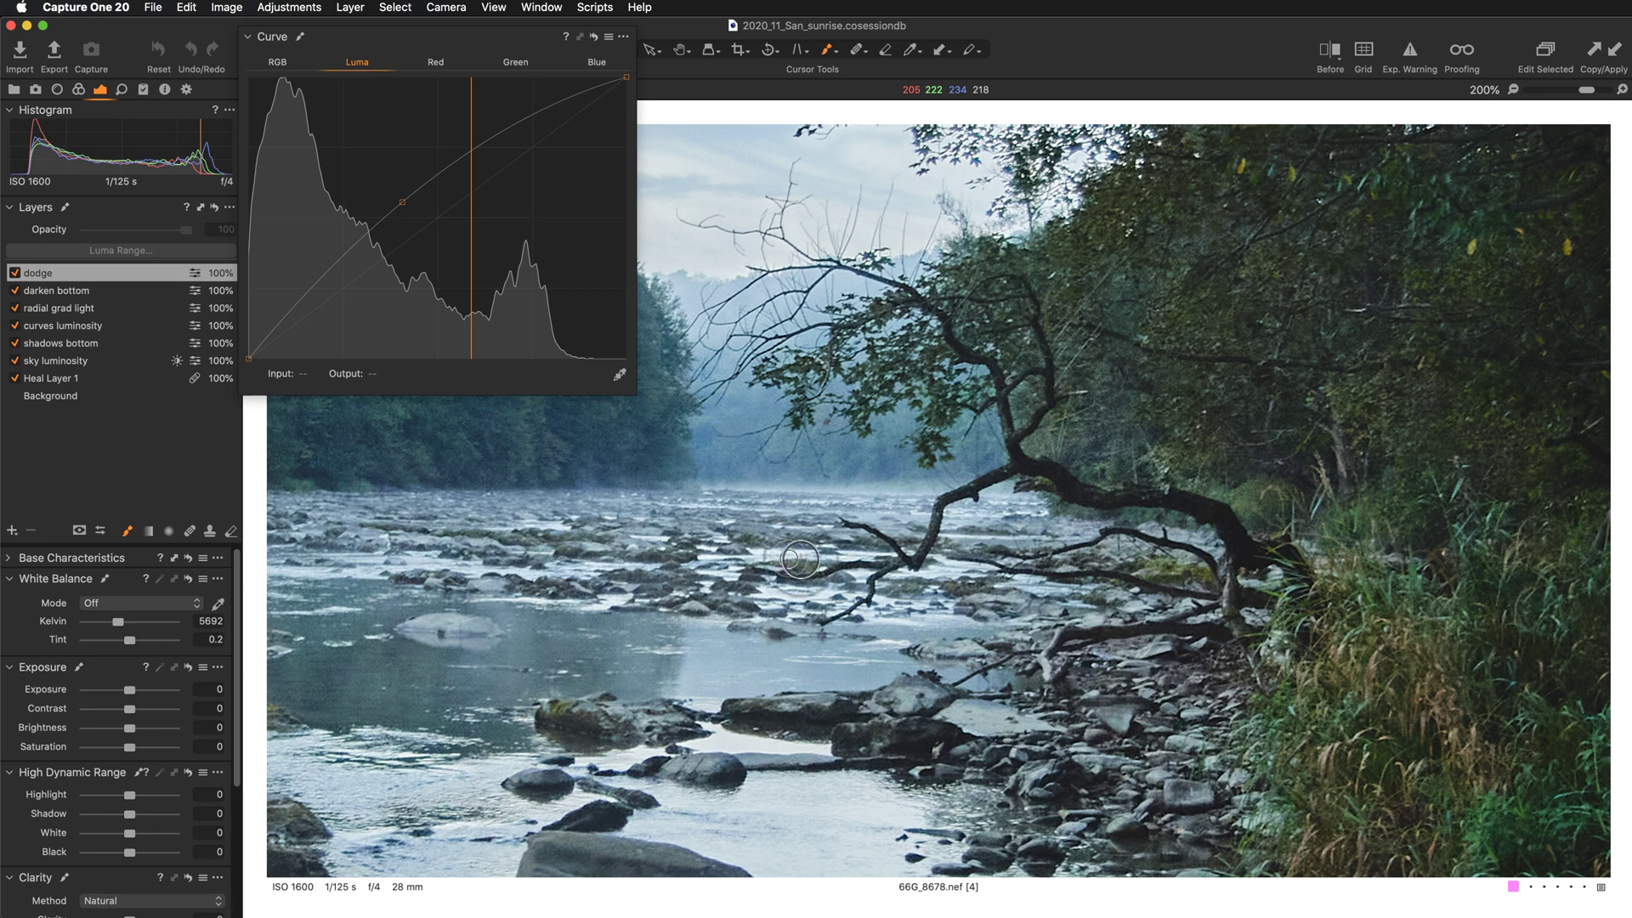
mouse_move(851, 541)
left_mouse_down()
mouse_move(913, 538)
mouse_move(948, 508)
mouse_move(927, 585)
mouse_move(948, 533)
mouse_move(940, 586)
left_mouse_up()
Check the dodge mask overlay, then brush more dodging over the tree's river-side foliage and the gap under it.
key("m")
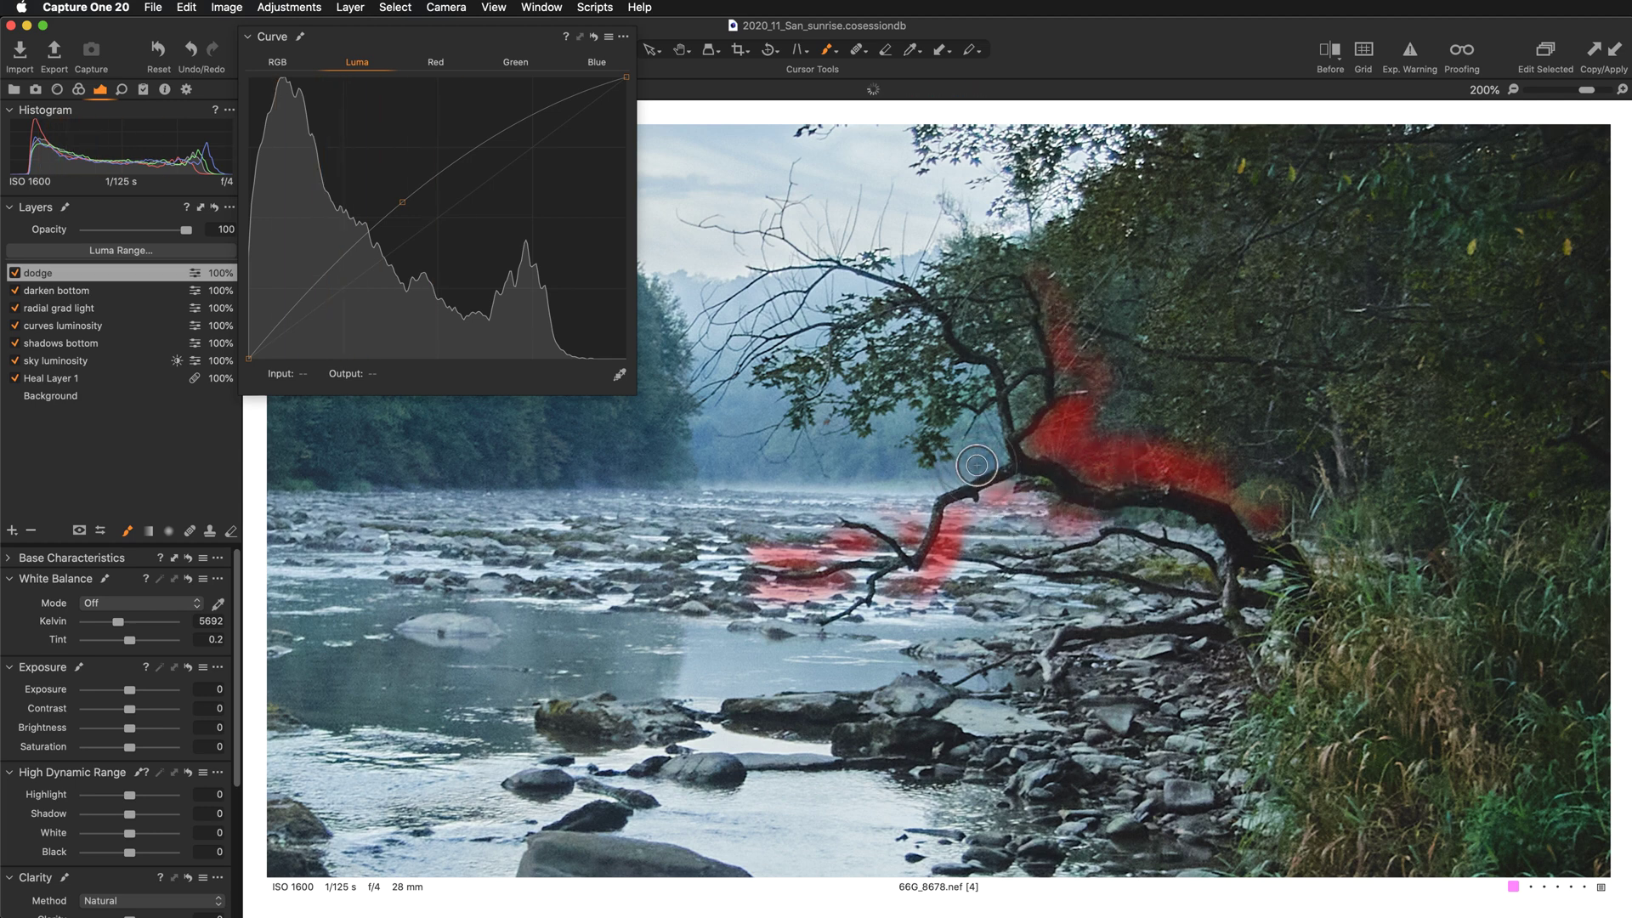
key("m")
mouse_move(850, 296)
left_mouse_down()
mouse_move(865, 286)
mouse_move(837, 298)
mouse_move(918, 316)
left_mouse_up()
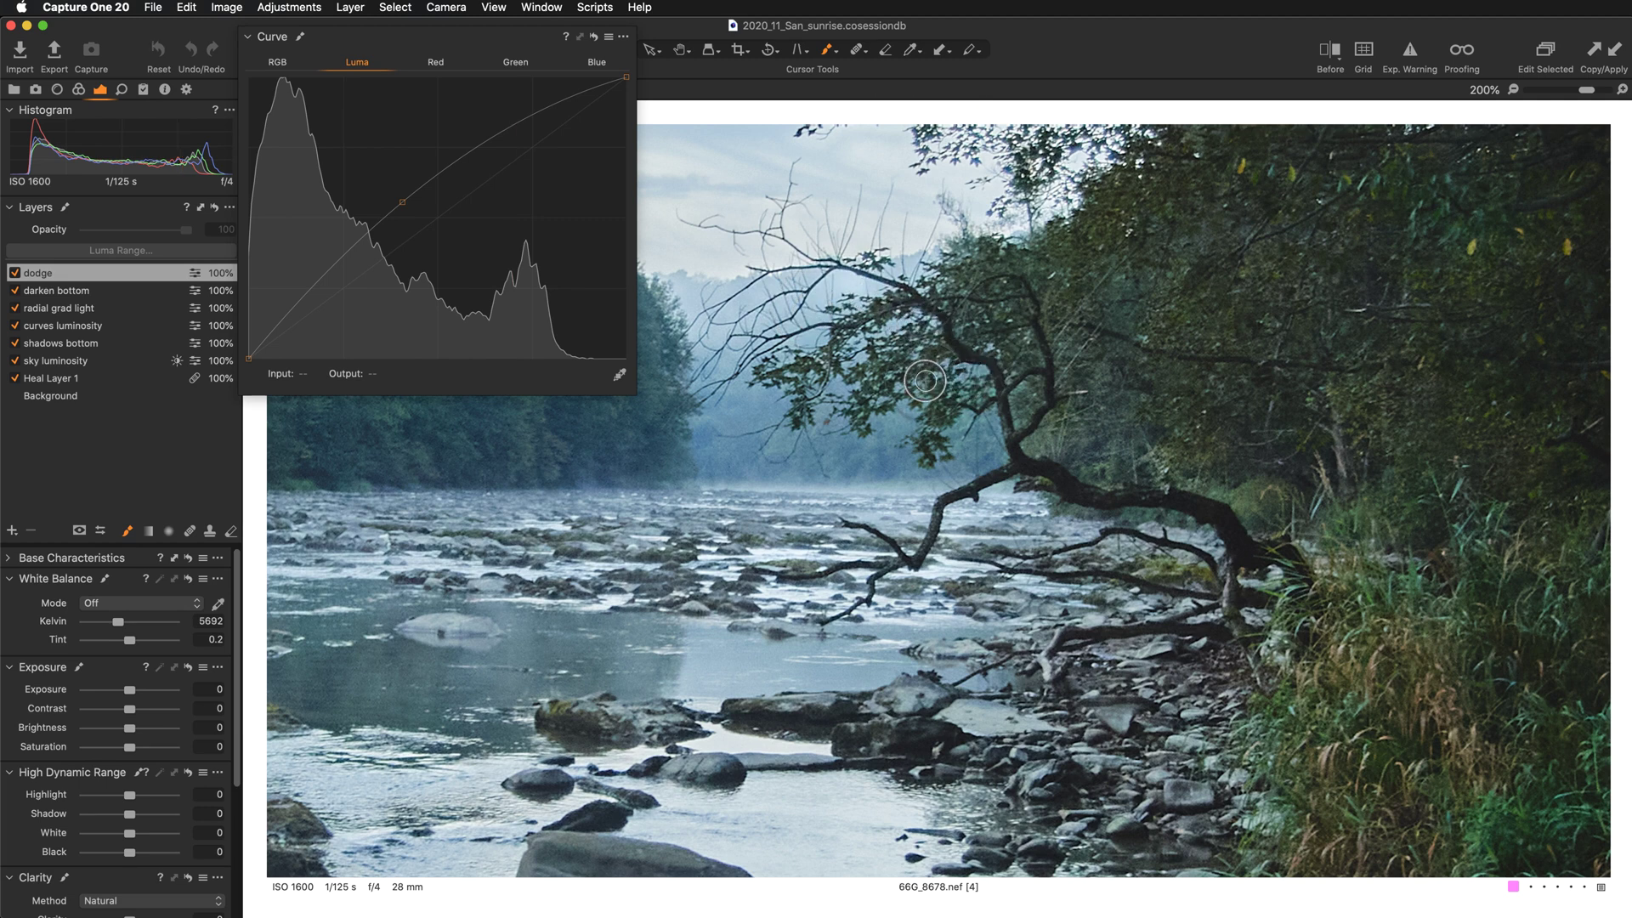
left_click_drag(968, 390, 973, 446)
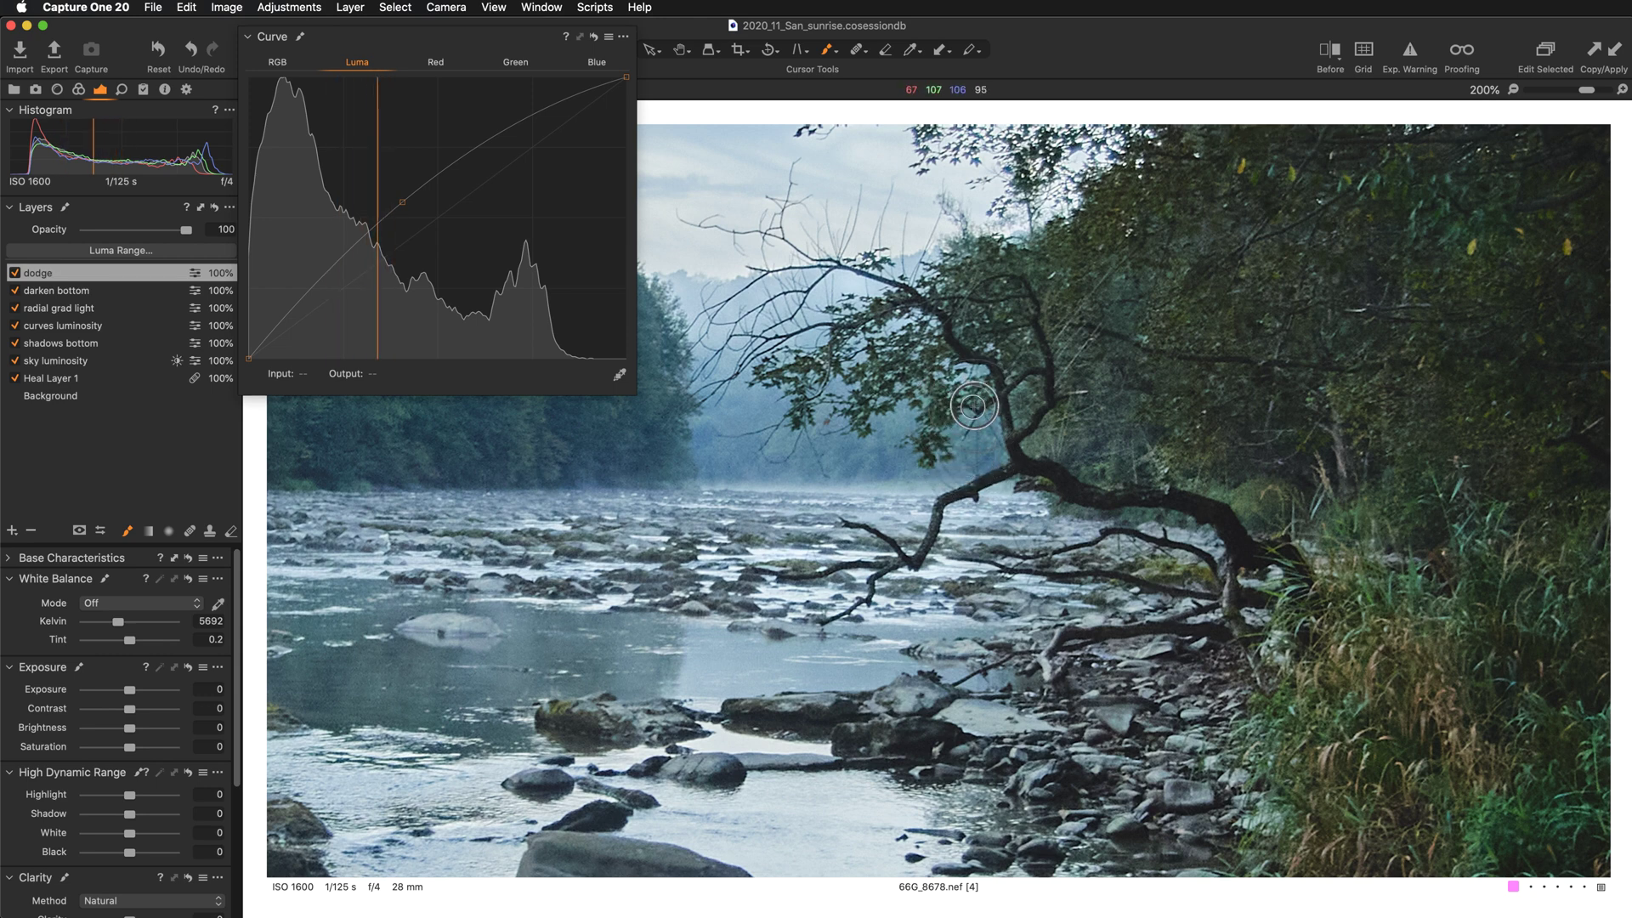
mouse_move(944, 388)
left_mouse_down()
mouse_move(965, 446)
mouse_move(974, 433)
mouse_move(957, 425)
mouse_move(980, 427)
mouse_move(935, 444)
mouse_move(981, 435)
mouse_move(968, 462)
mouse_move(833, 515)
left_mouse_up()
Compare the whole photo with the dodge layer off and on.
key("super+0")
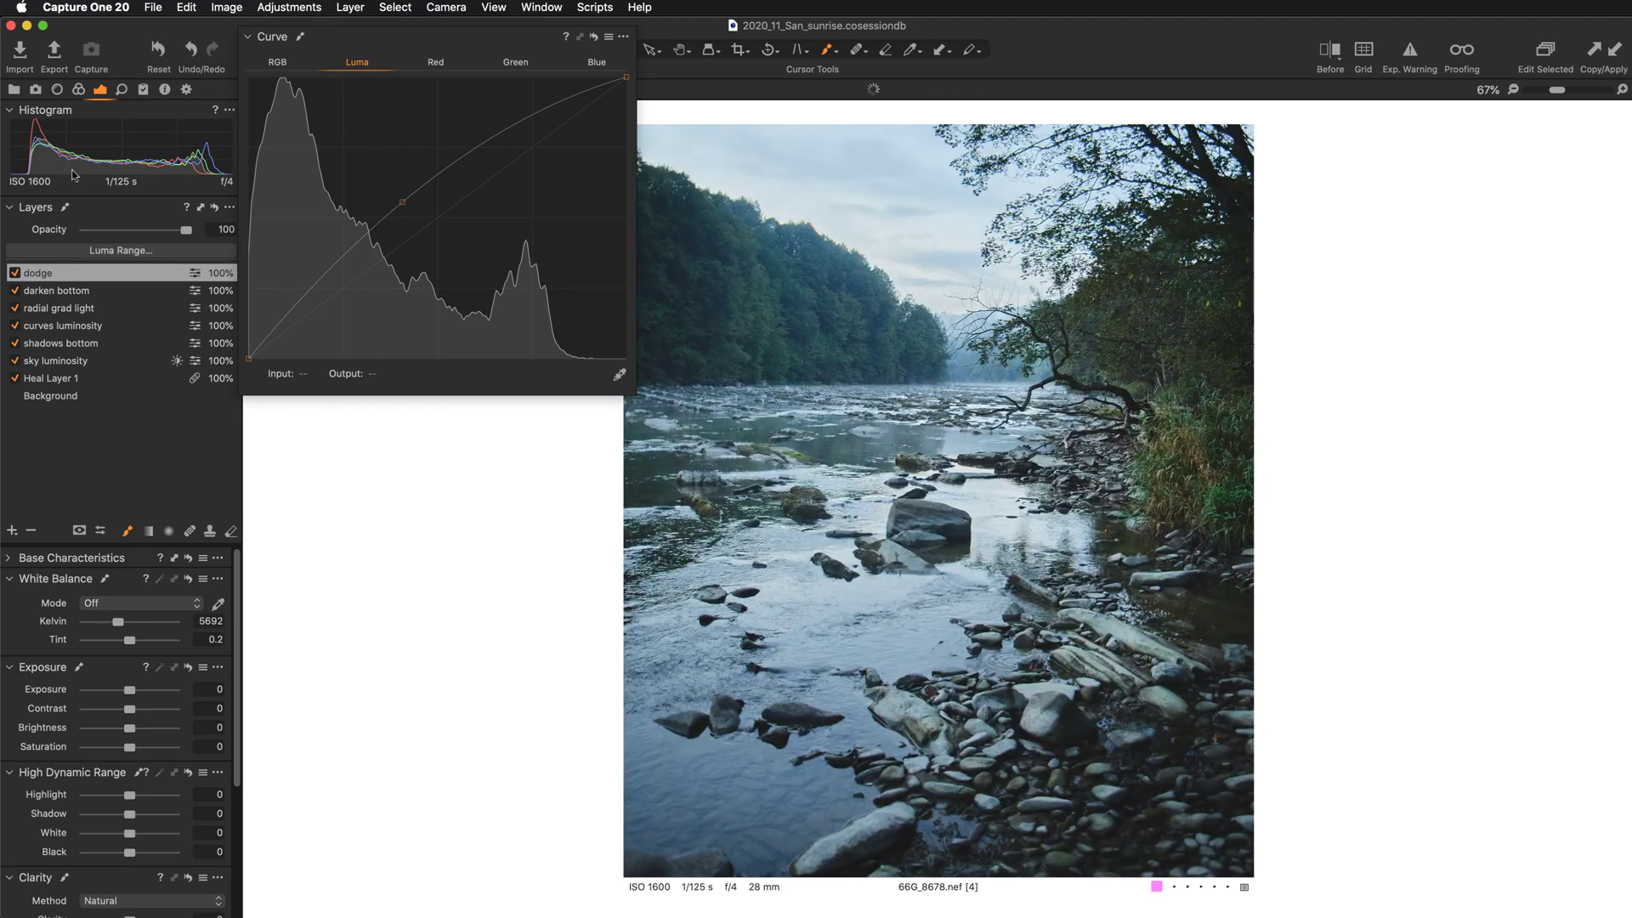
left_click(15, 274)
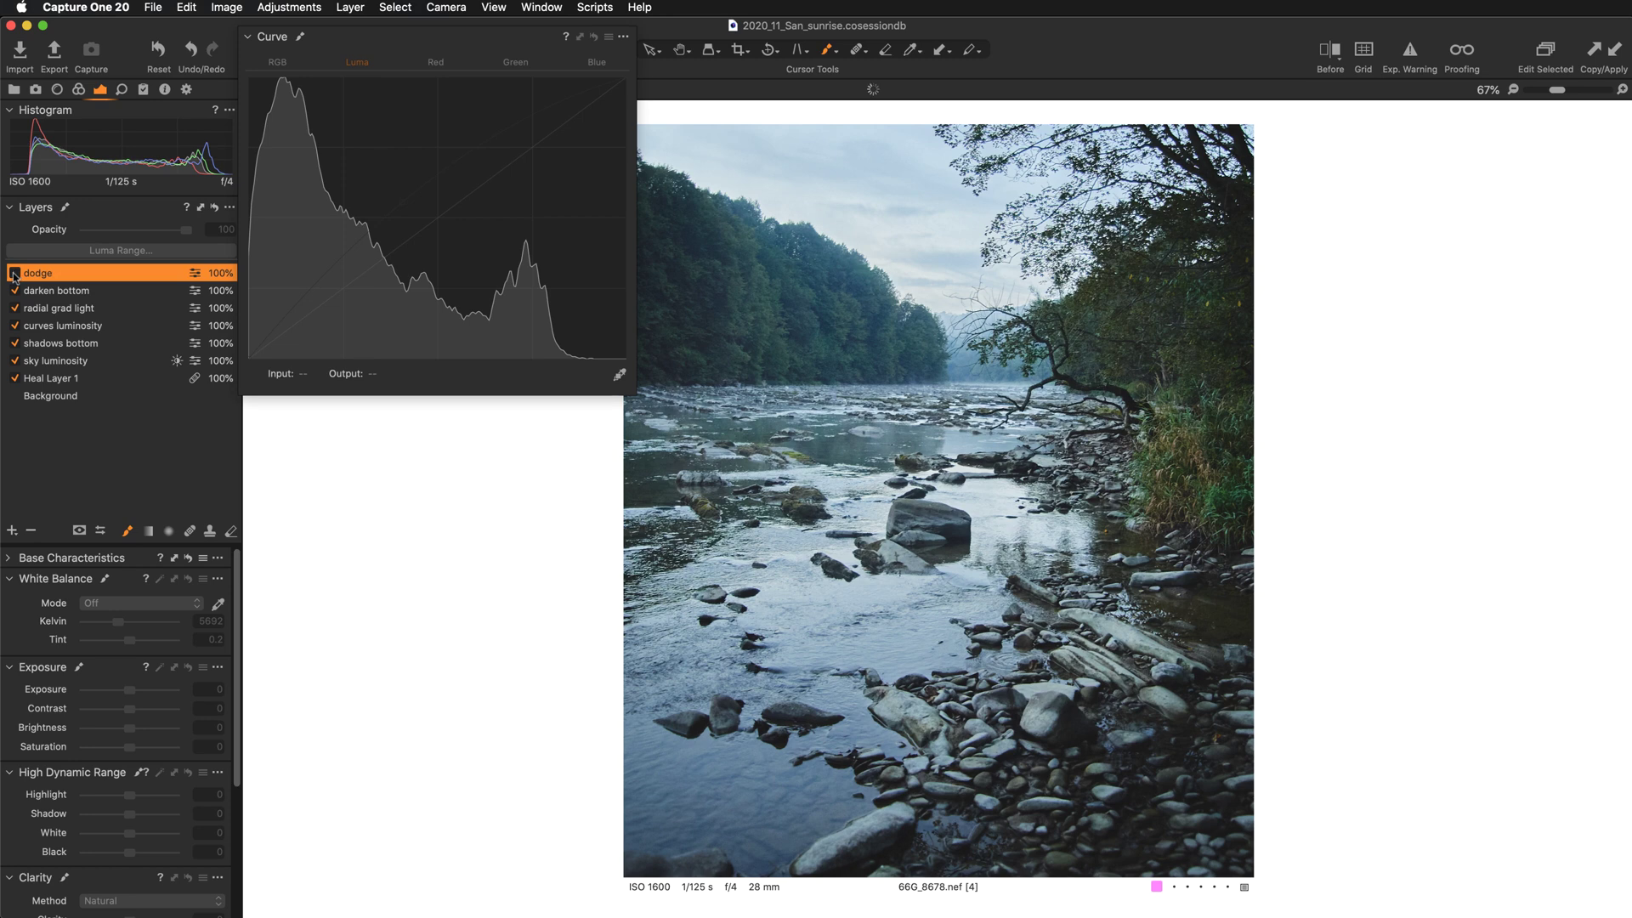
left_click(14, 274)
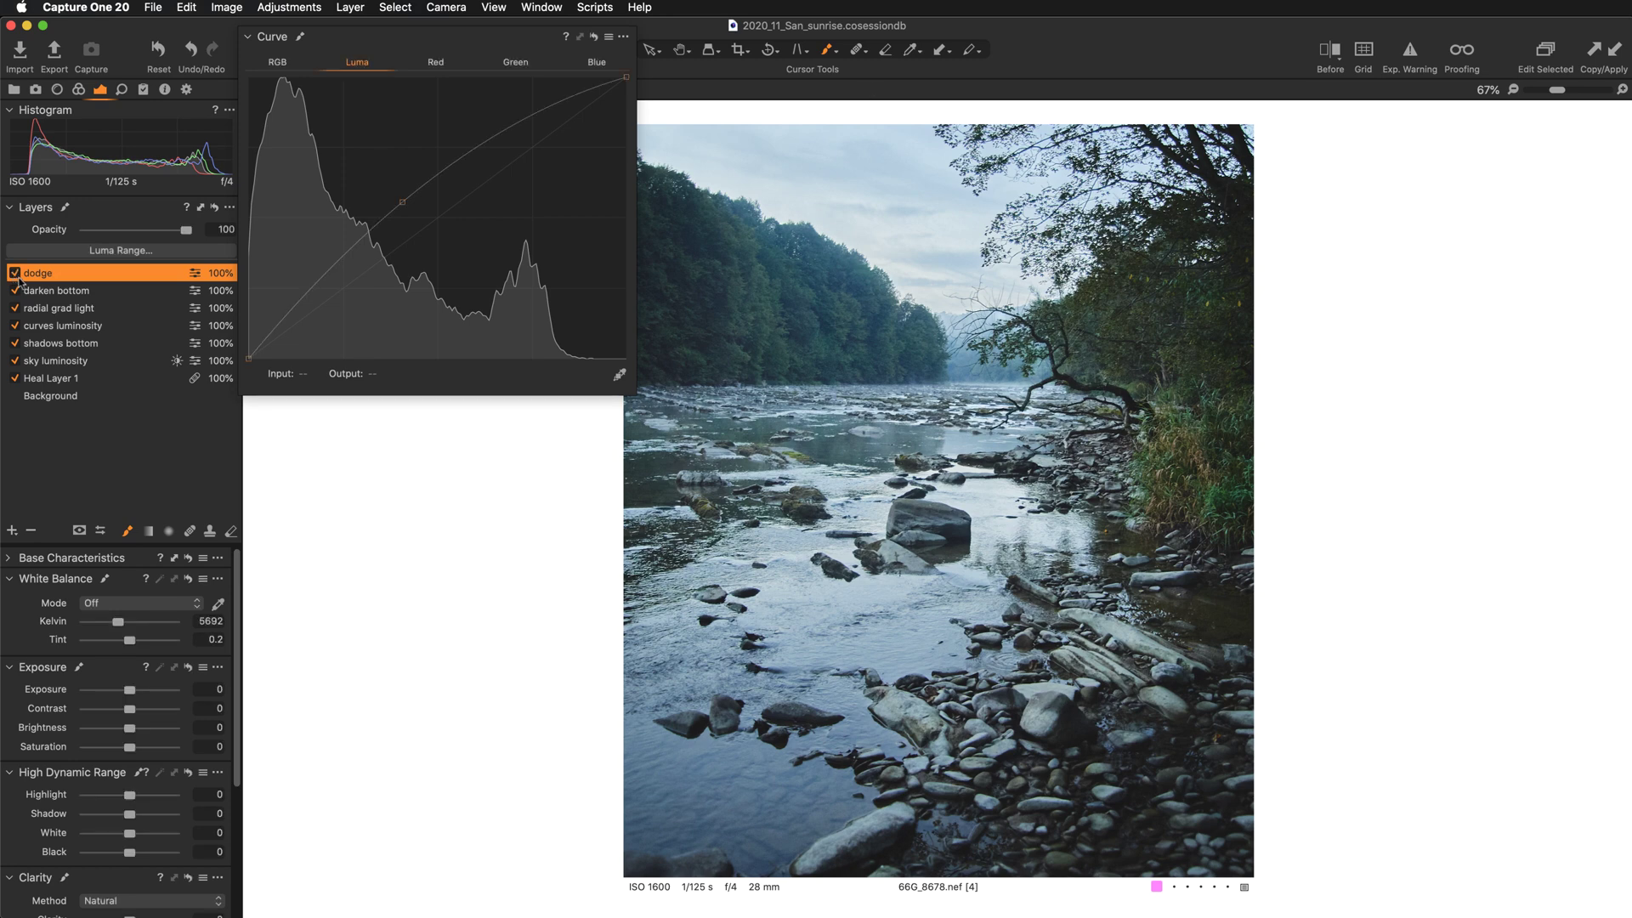
Build up the dodge mask along the leaning tree's trunk, lower branches and base with repeated strokes, and check the layer's effect.
key("super+plus")
key("super+plus")
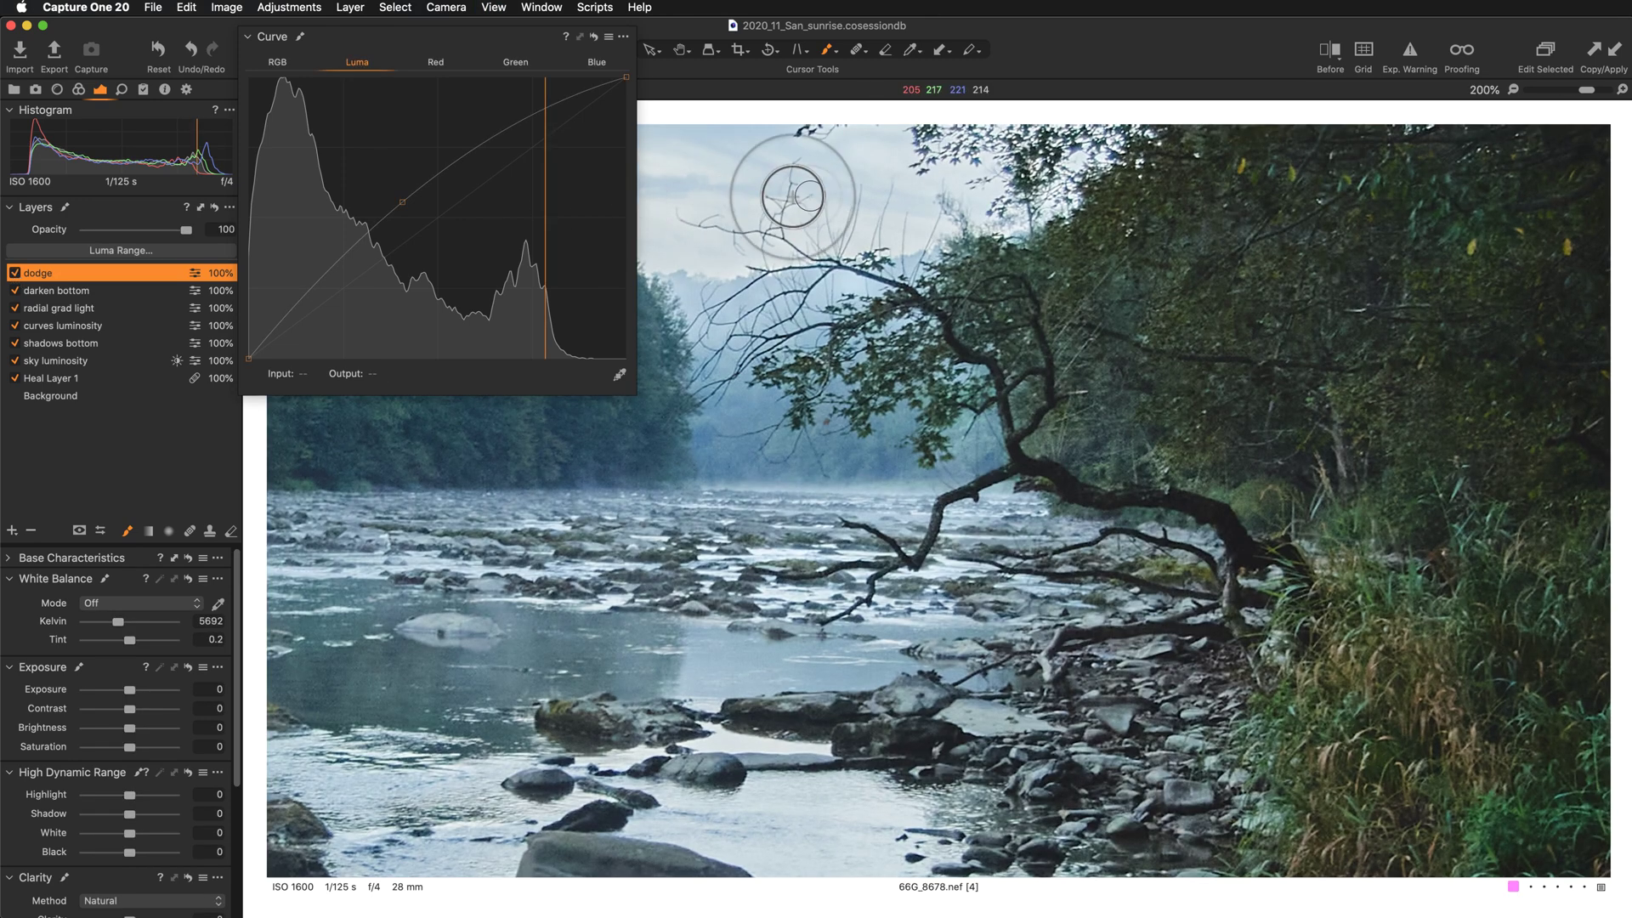
mouse_move(1067, 430)
left_mouse_down()
mouse_move(1045, 441)
mouse_move(1057, 357)
left_mouse_up()
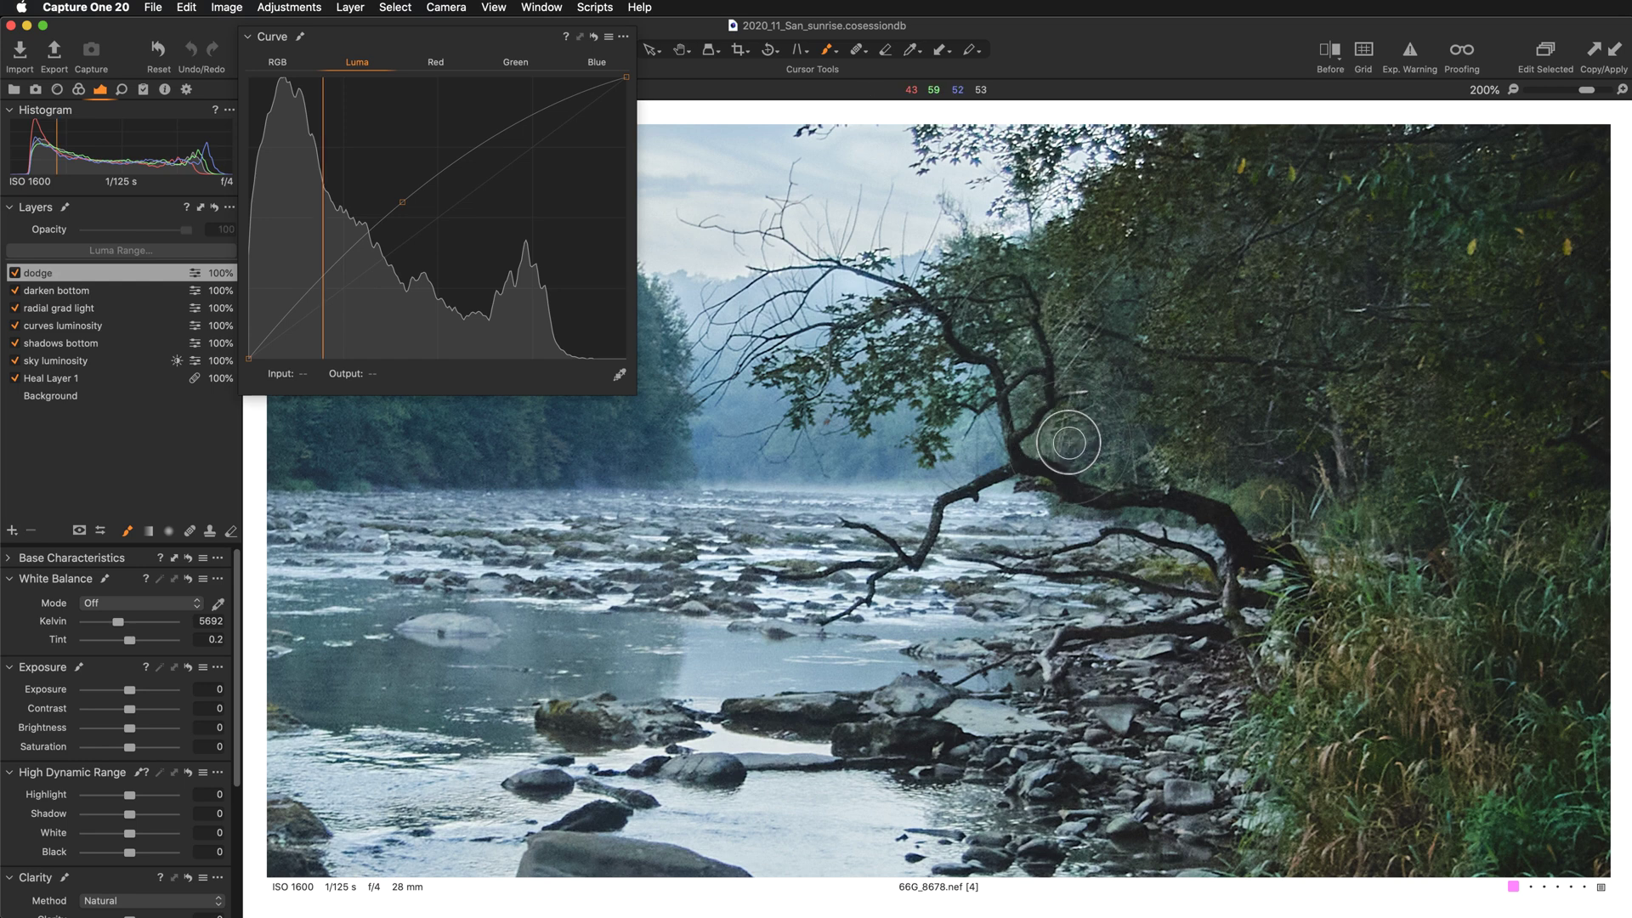
mouse_move(1082, 456)
left_mouse_down()
mouse_move(1096, 448)
mouse_move(1089, 466)
left_mouse_up()
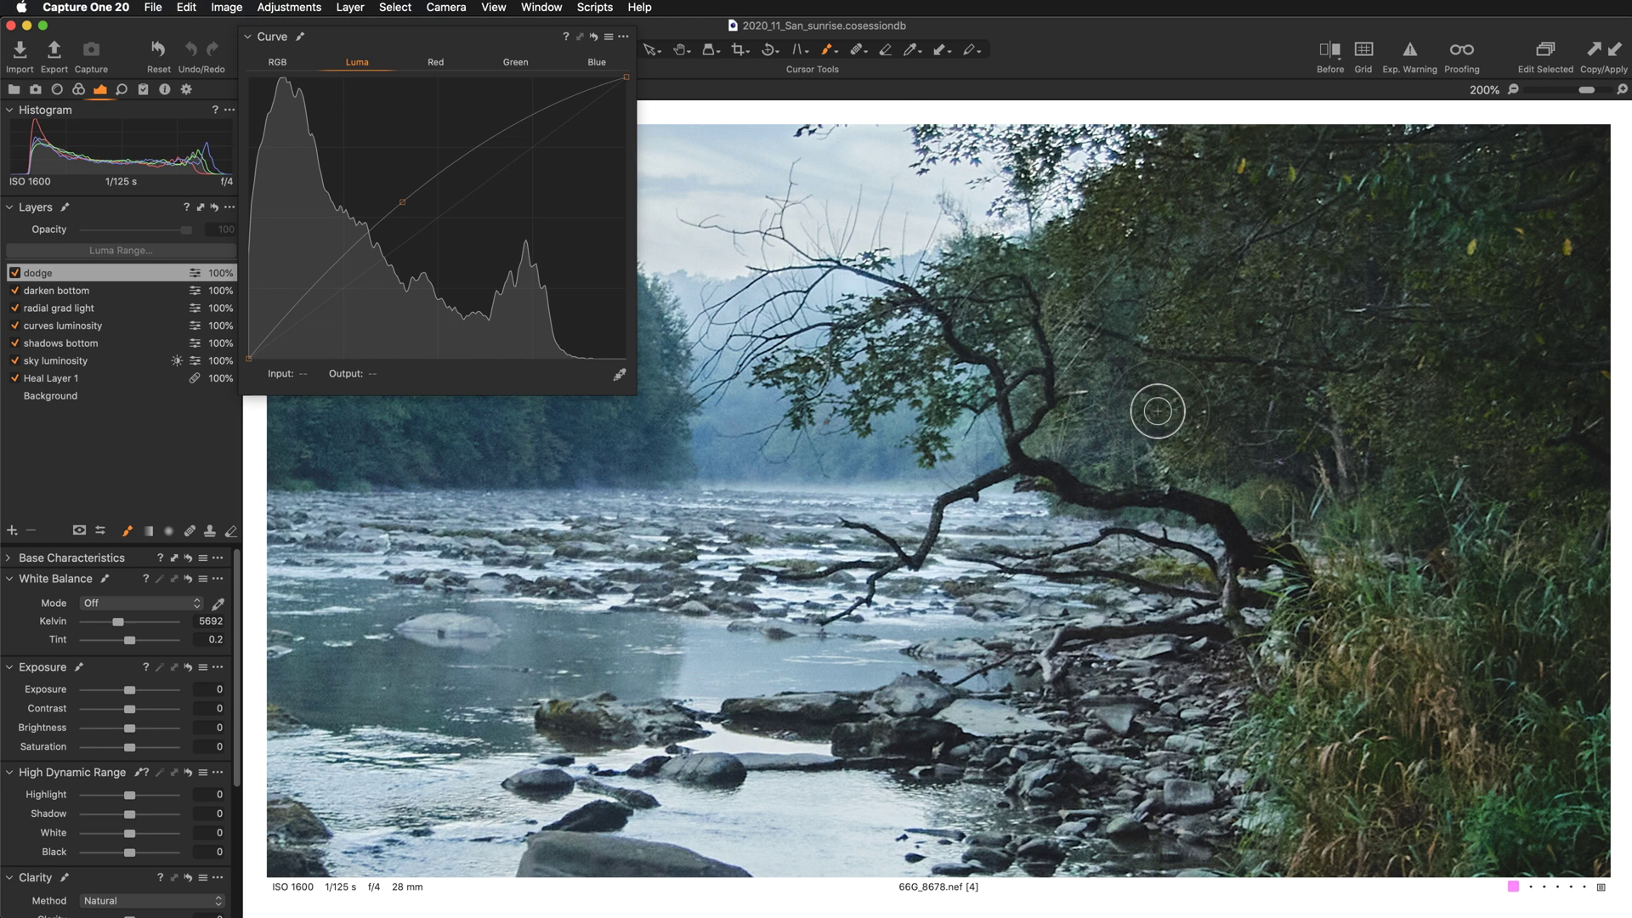
mouse_move(1202, 474)
left_mouse_down()
mouse_move(1176, 473)
mouse_move(1135, 522)
left_mouse_up()
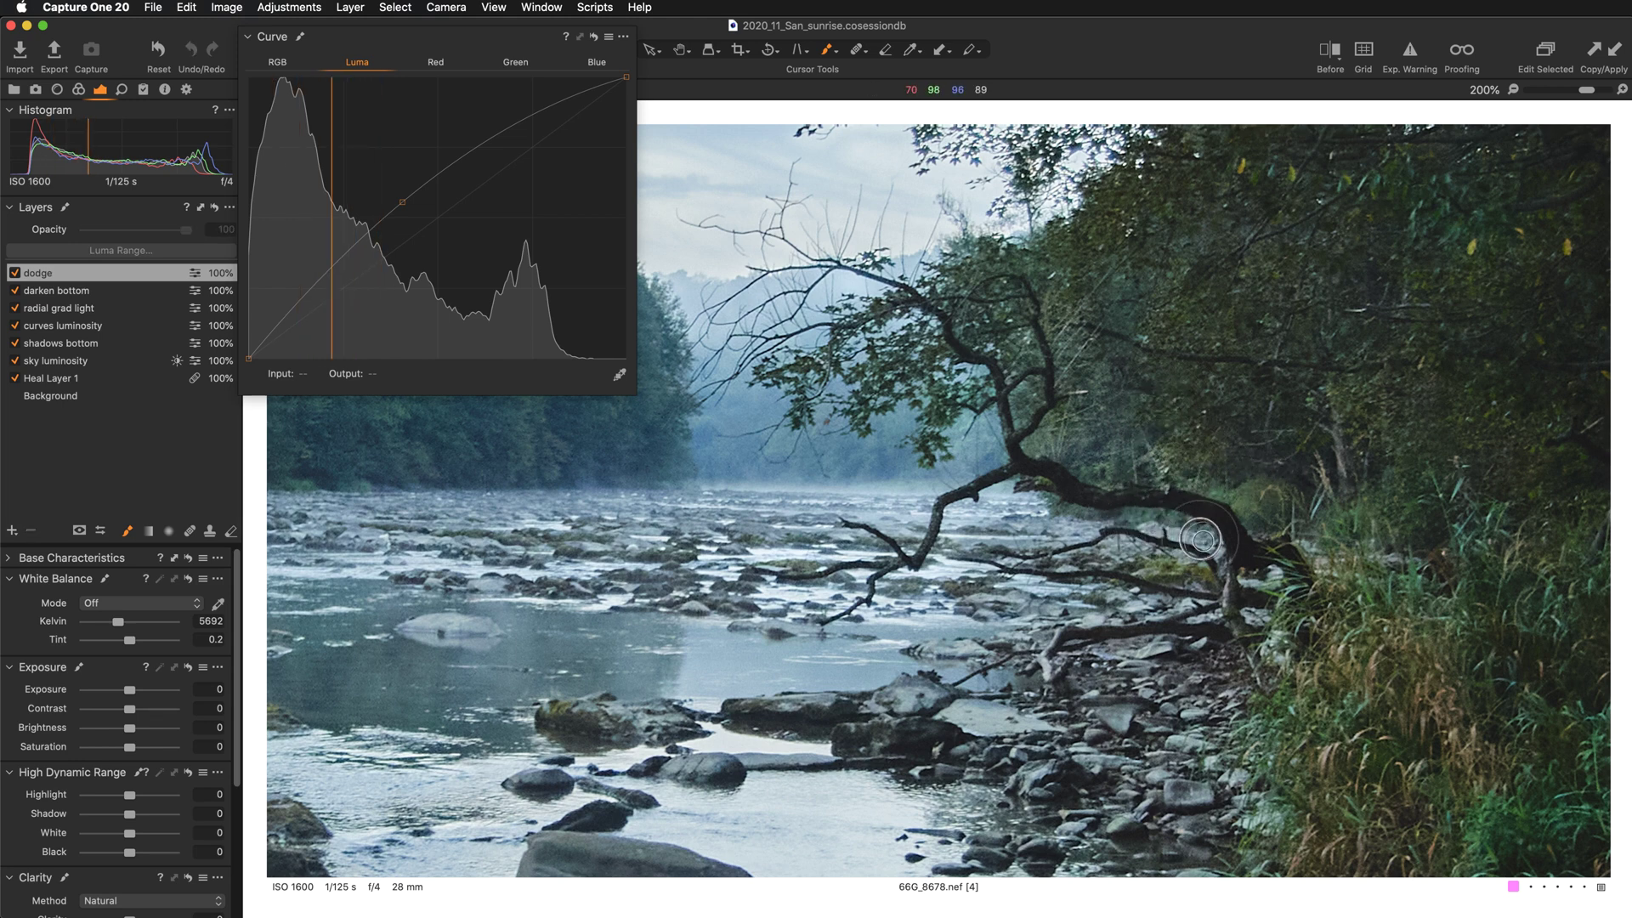
left_click_drag(1037, 514, 1140, 554)
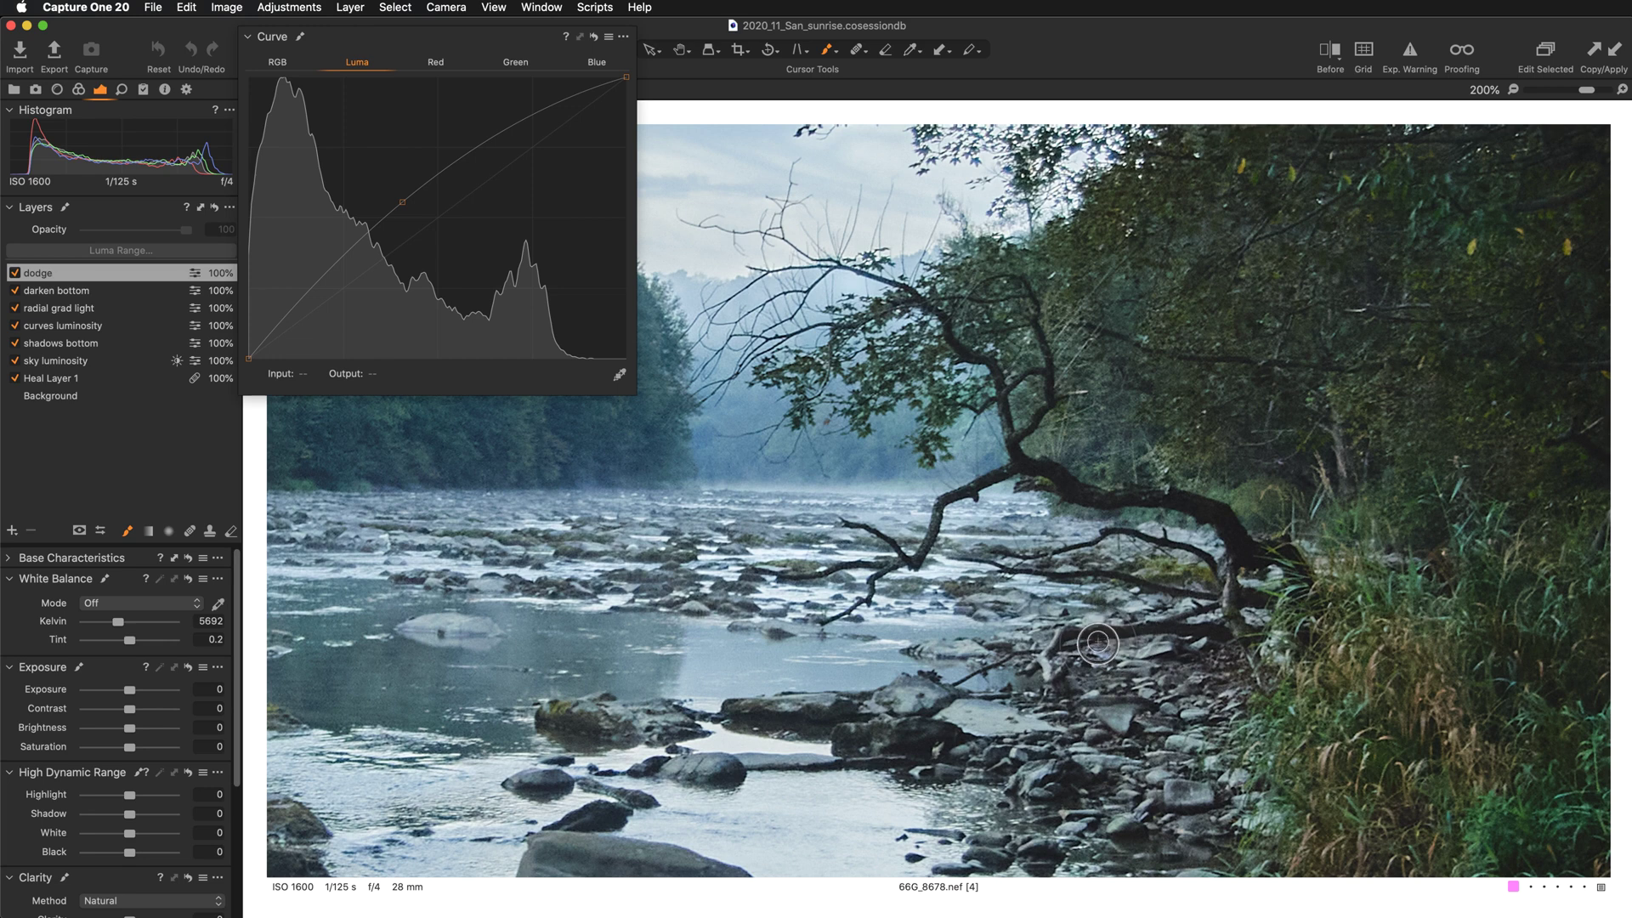
mouse_move(1233, 514)
left_mouse_down()
mouse_move(1255, 509)
mouse_move(1228, 479)
left_mouse_up()
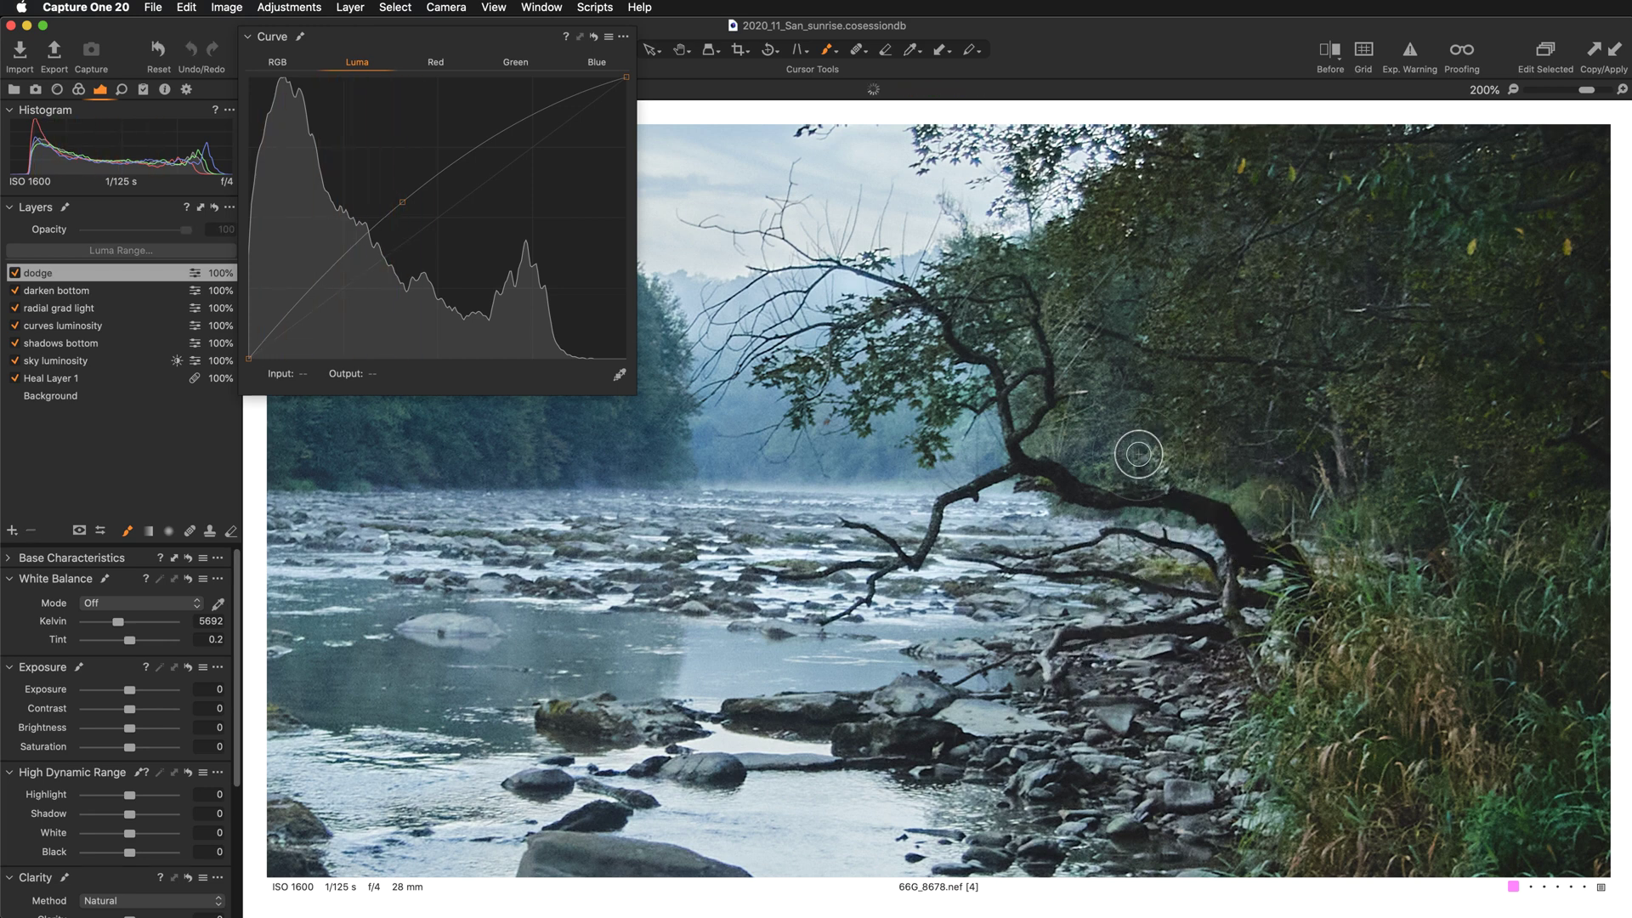
left_click_drag(1080, 451, 1038, 395)
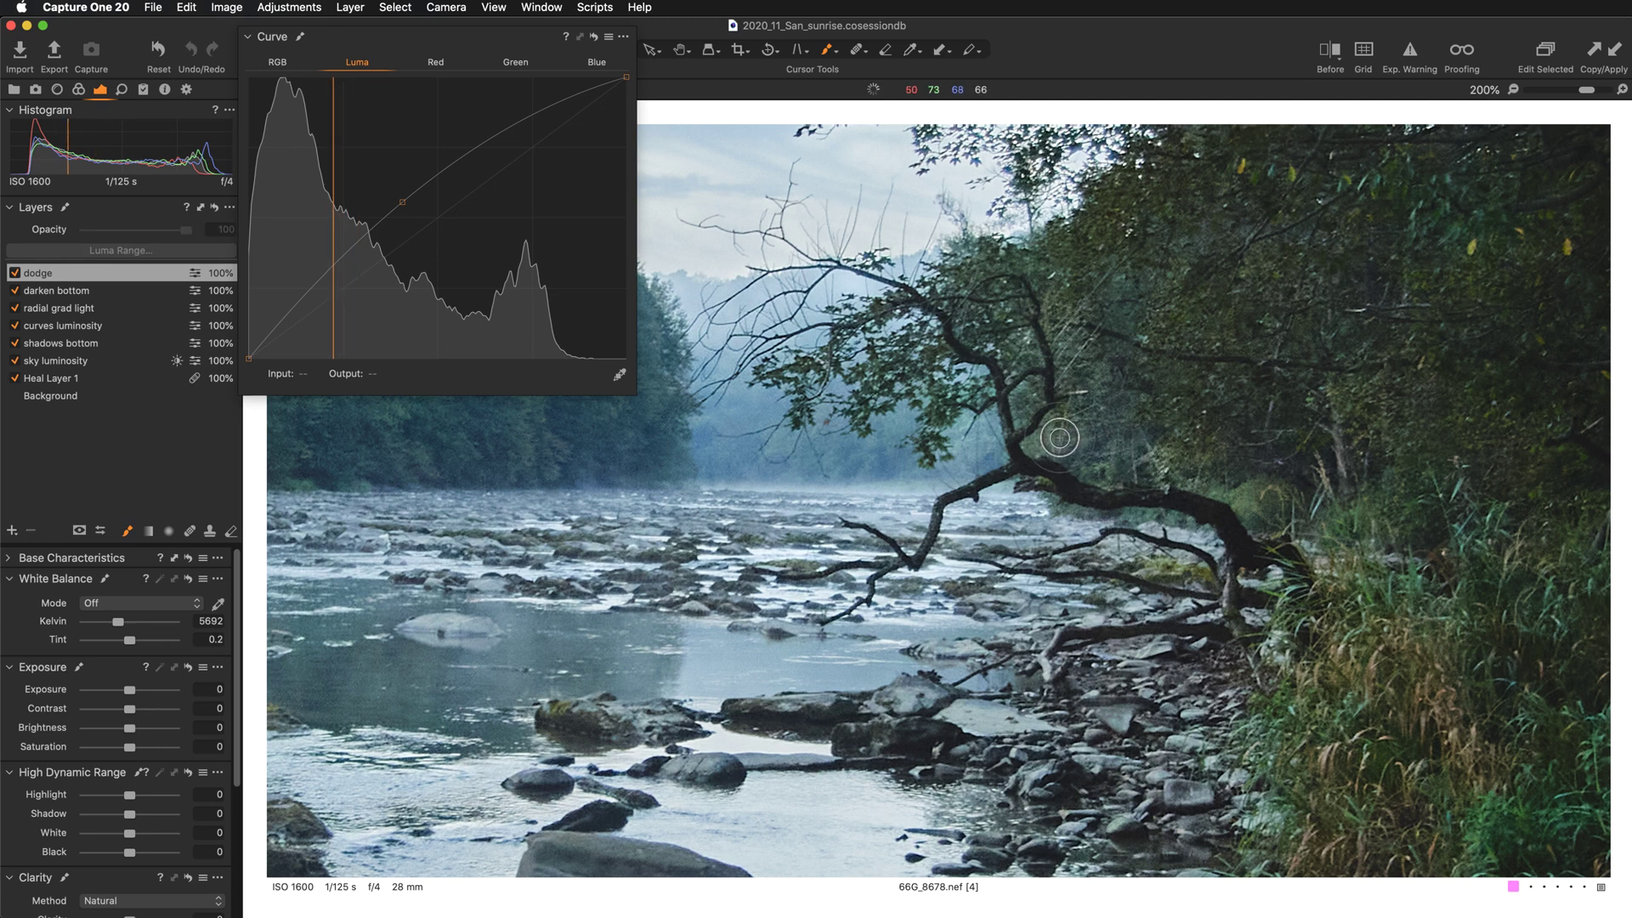
mouse_move(1079, 420)
left_mouse_down()
mouse_move(1089, 390)
mouse_move(1067, 379)
mouse_move(1027, 394)
left_mouse_up()
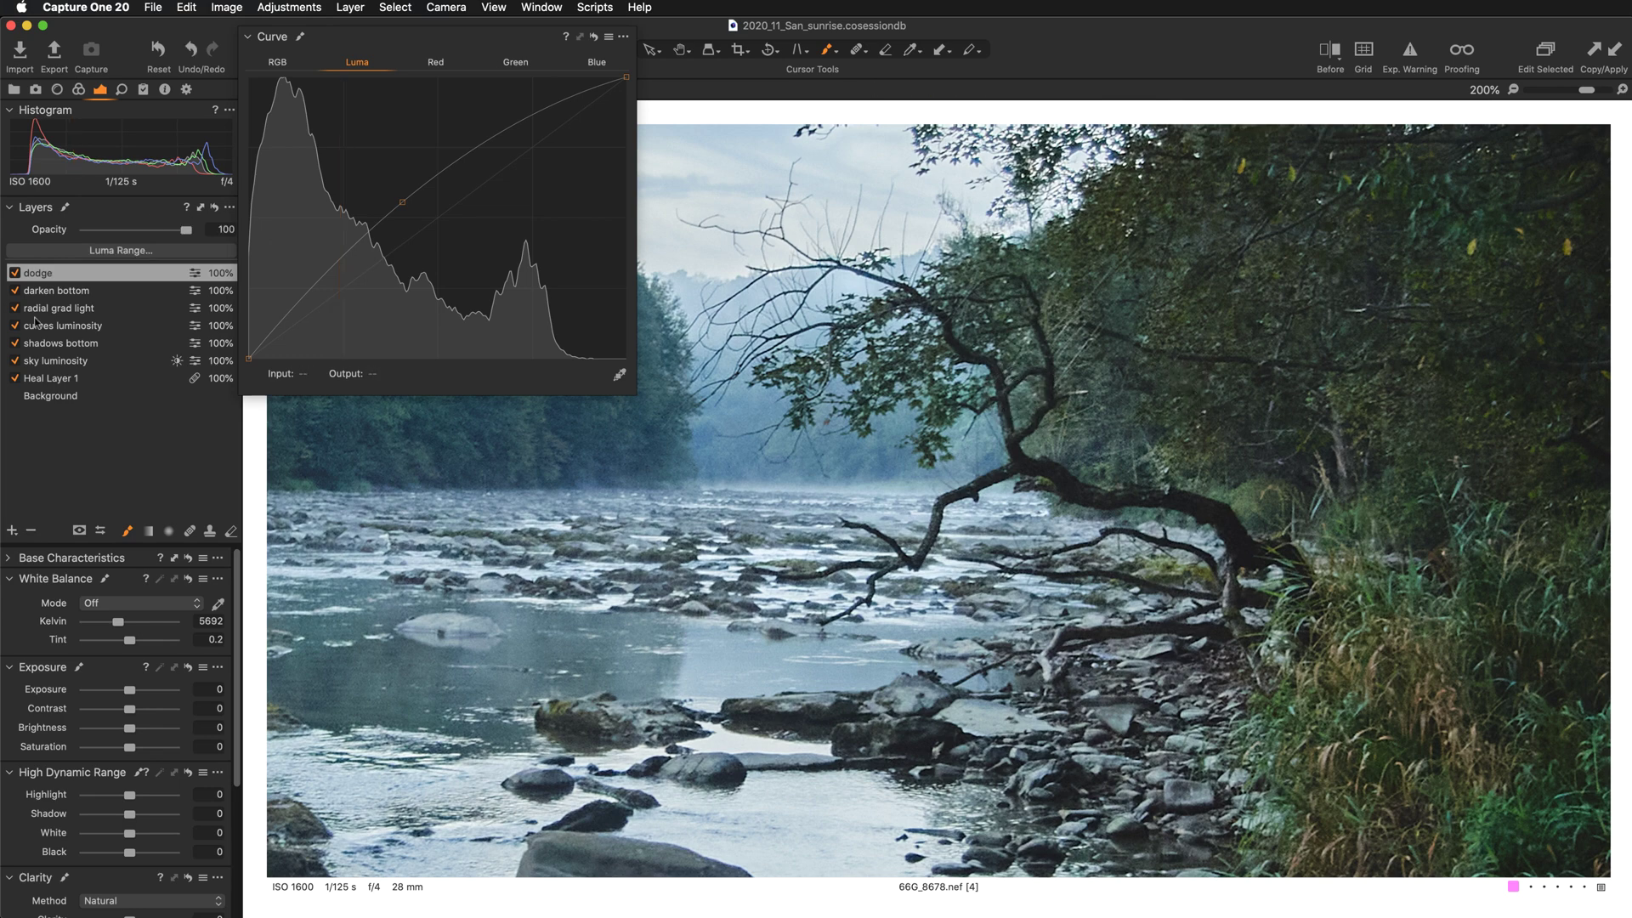
left_click(14, 273)
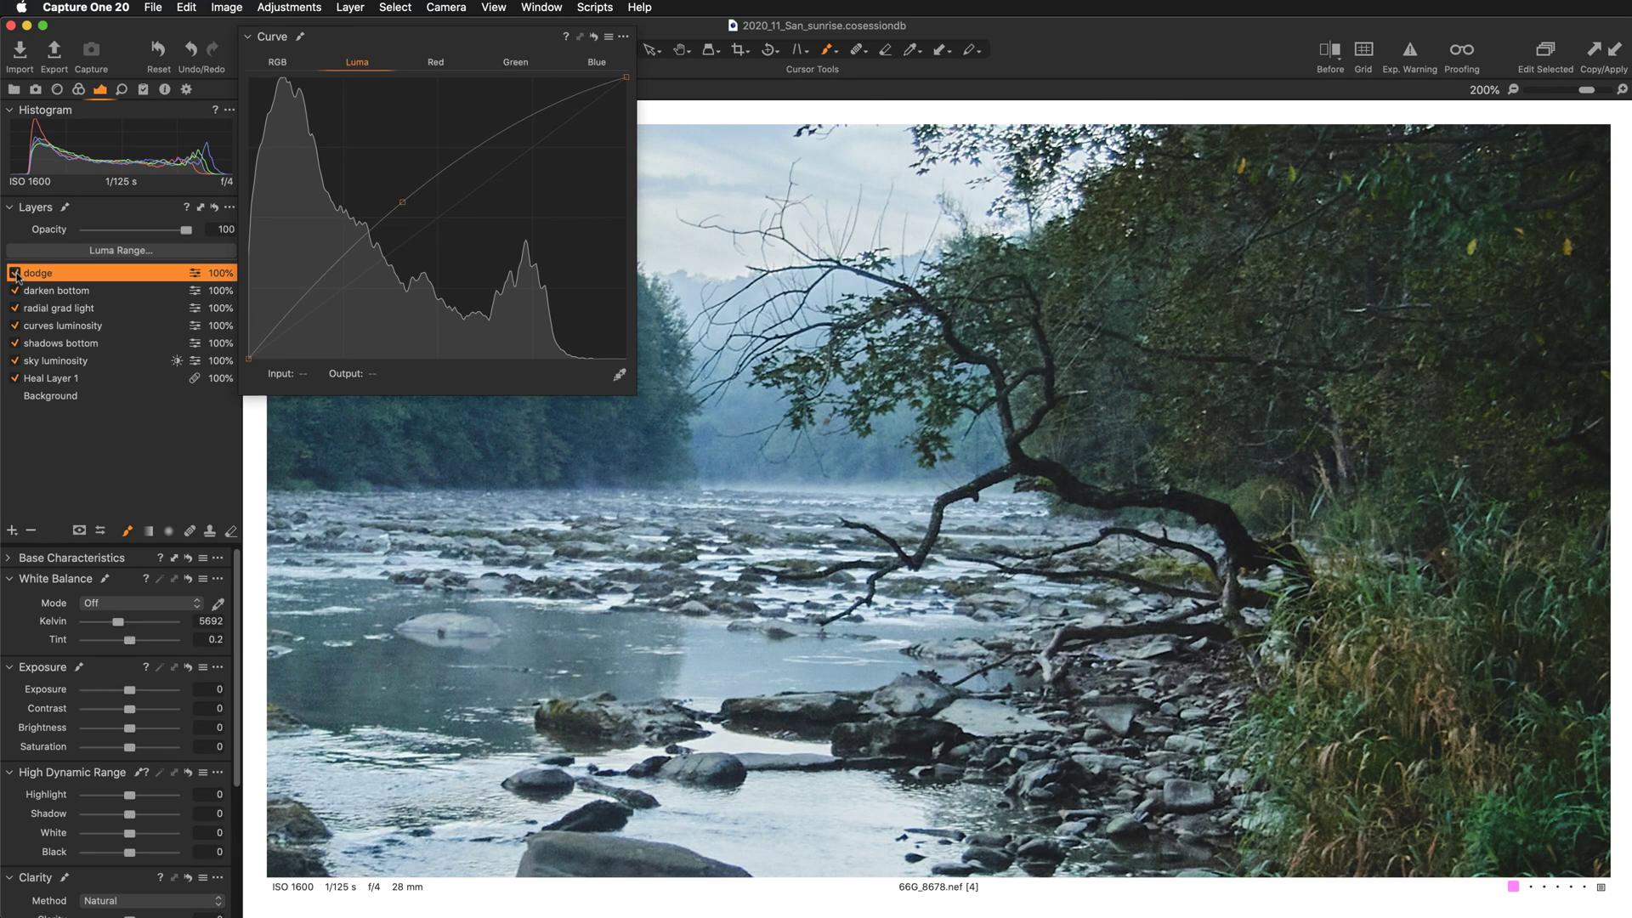
Extend the dodge mask over the dark foliage behind the leaning tree and compare the whole photo with the dodge layer off and on.
left_click(14, 273)
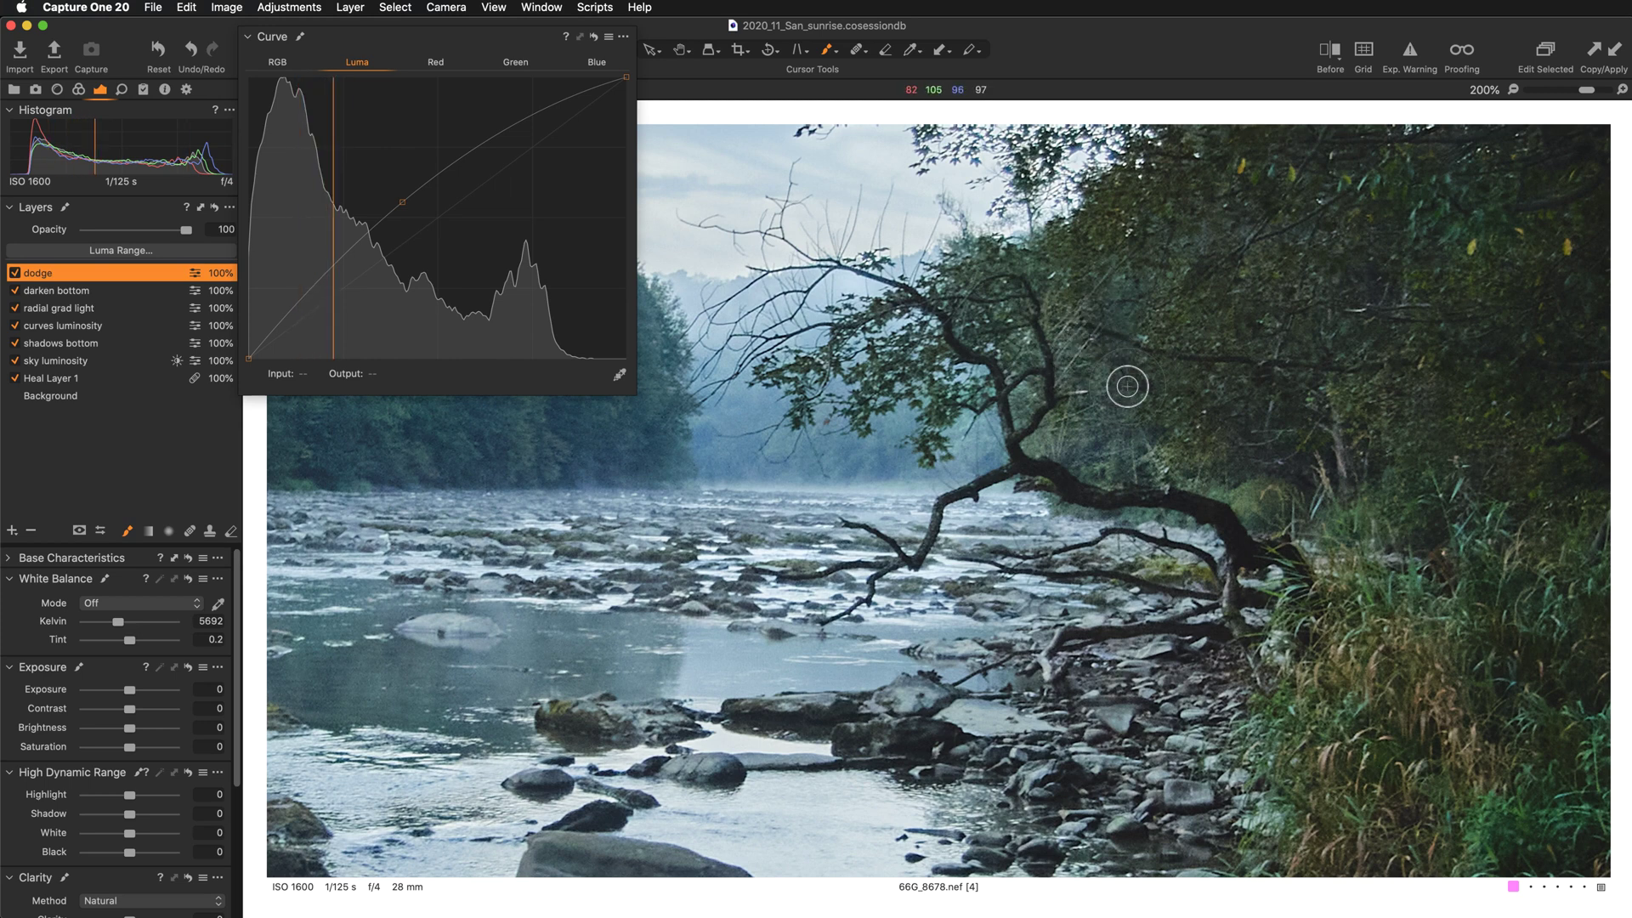
mouse_move(1123, 369)
left_mouse_down()
mouse_move(1164, 434)
mouse_move(1178, 410)
mouse_move(1163, 426)
mouse_move(1294, 475)
mouse_move(1228, 407)
mouse_move(1127, 361)
mouse_move(1093, 320)
left_mouse_up()
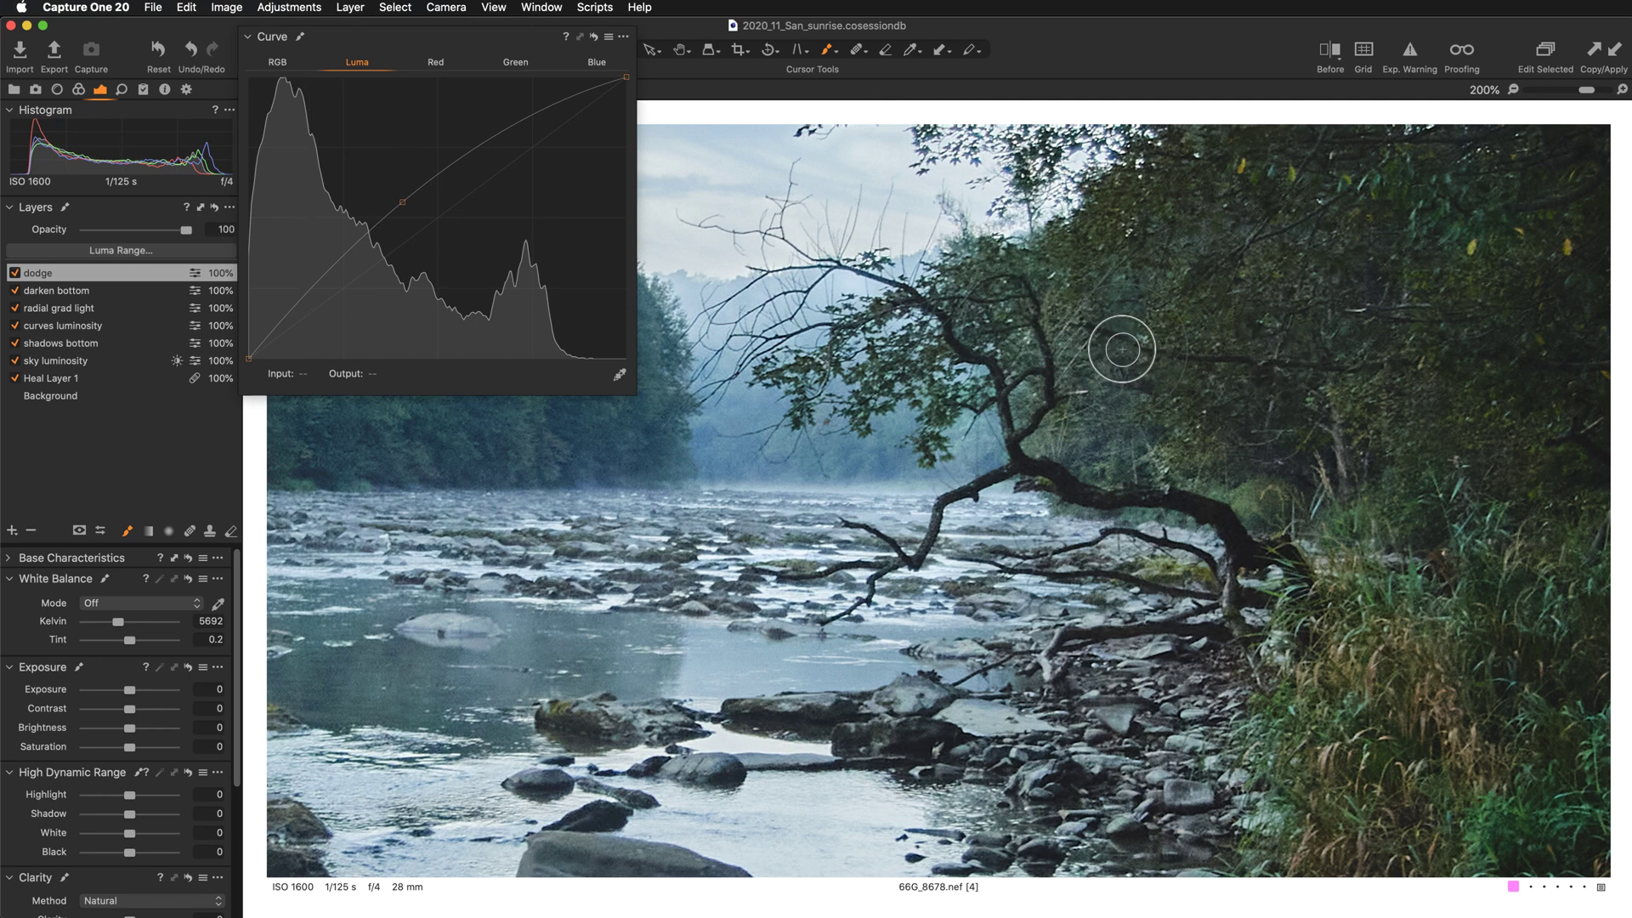
key("super+minus")
key("super+minus")
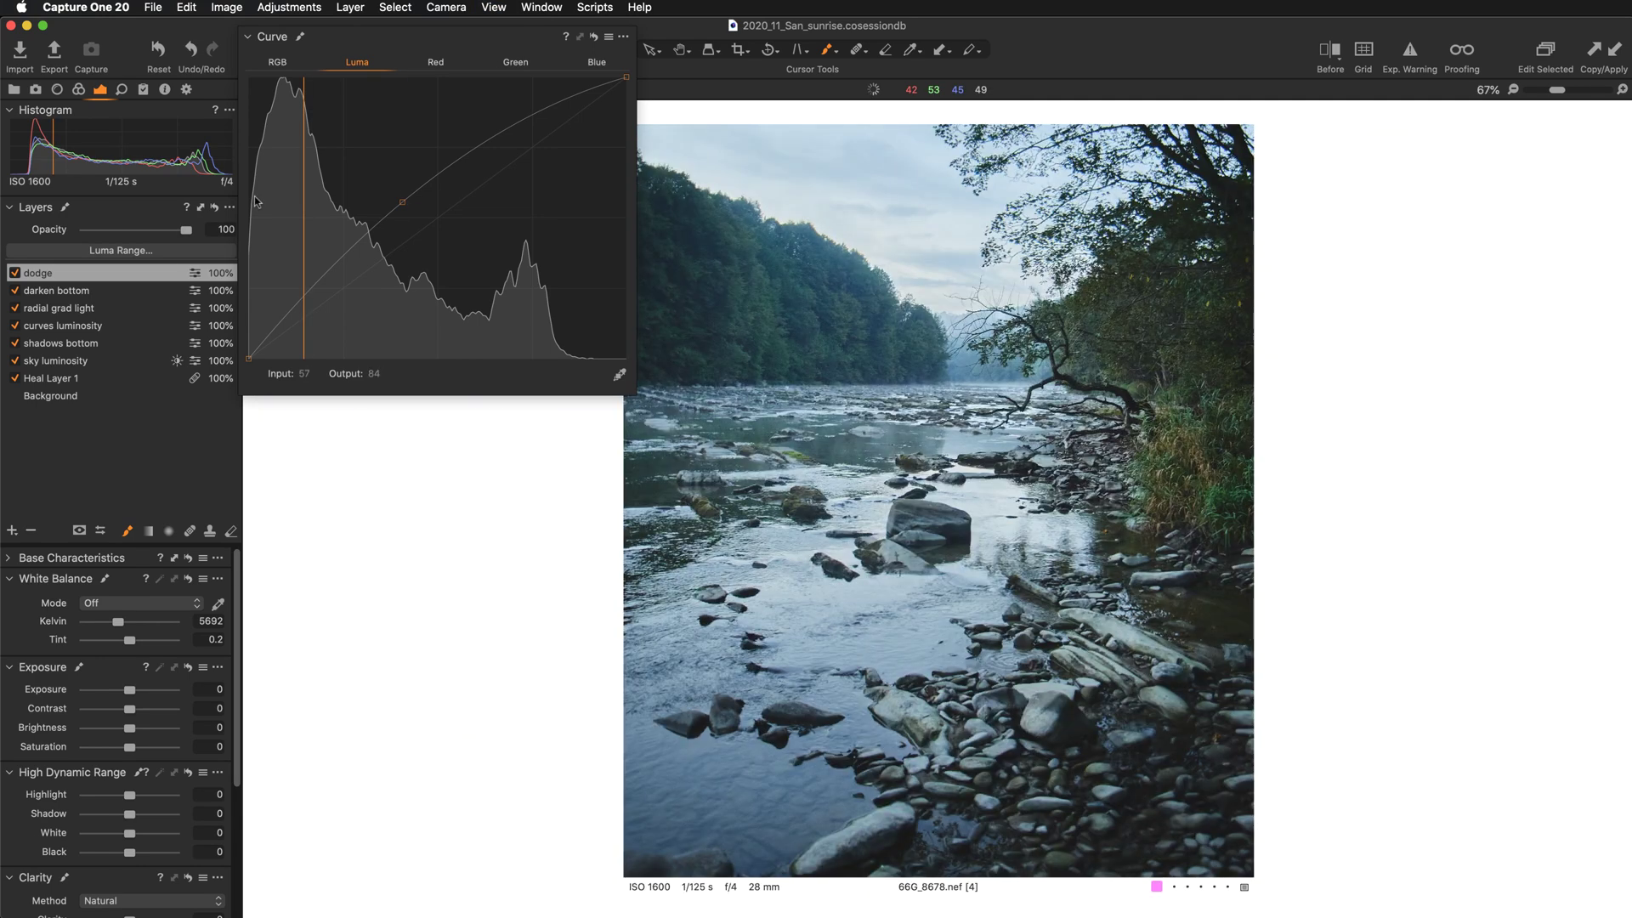
left_click(14, 273)
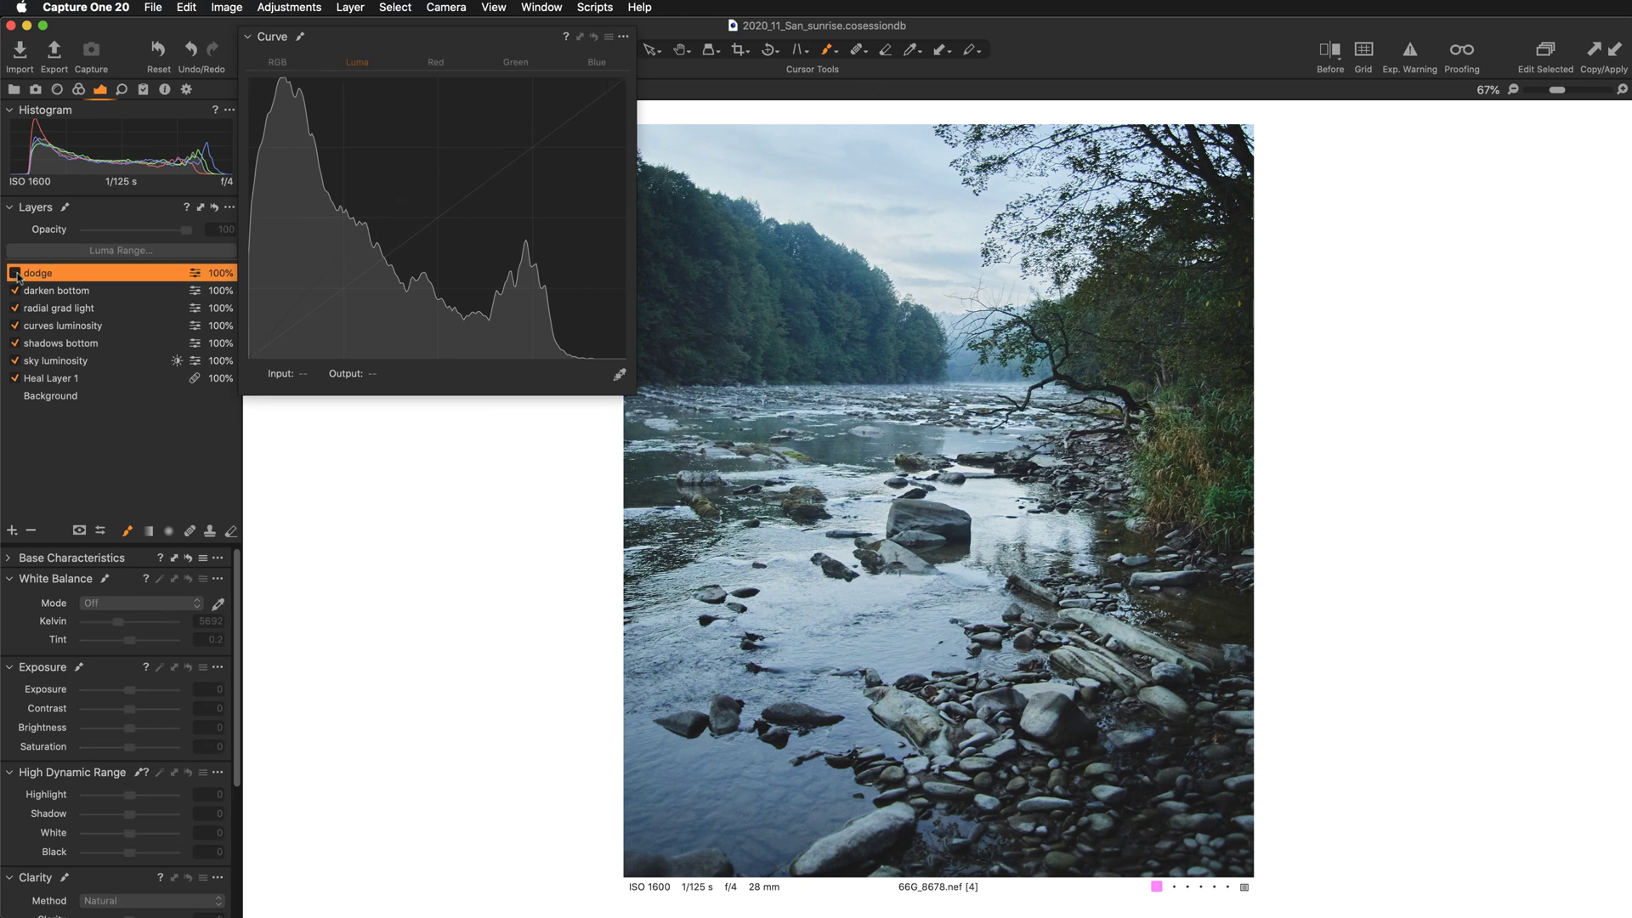
left_click(14, 273)
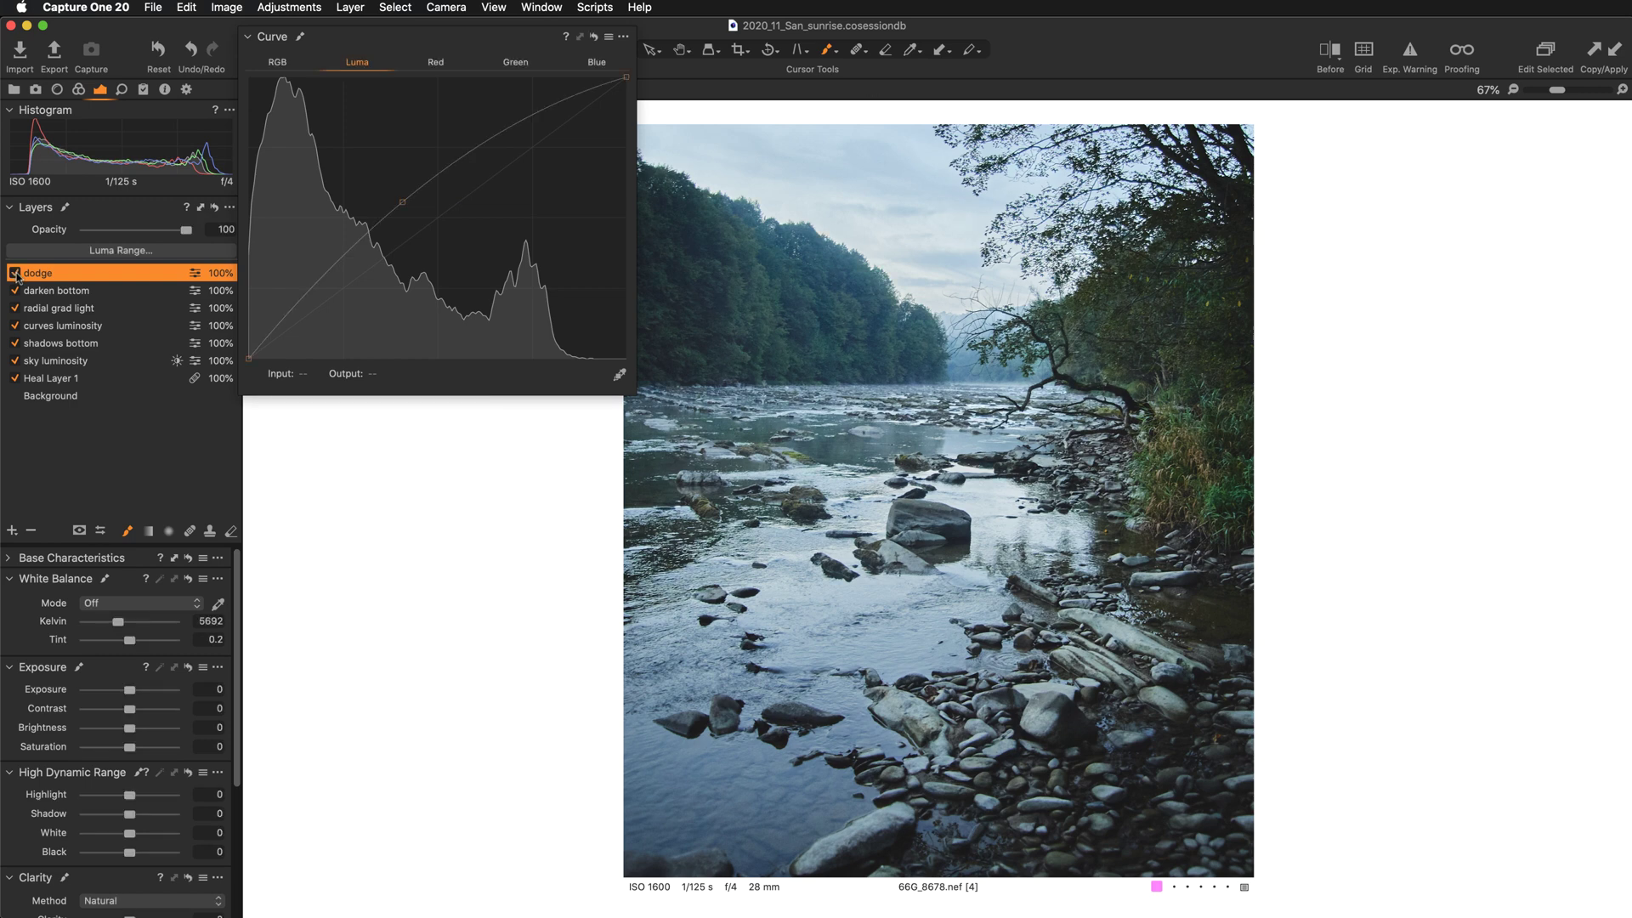
left_click(15, 273)
left_click(15, 273)
left_click(14, 273)
left_click(14, 272)
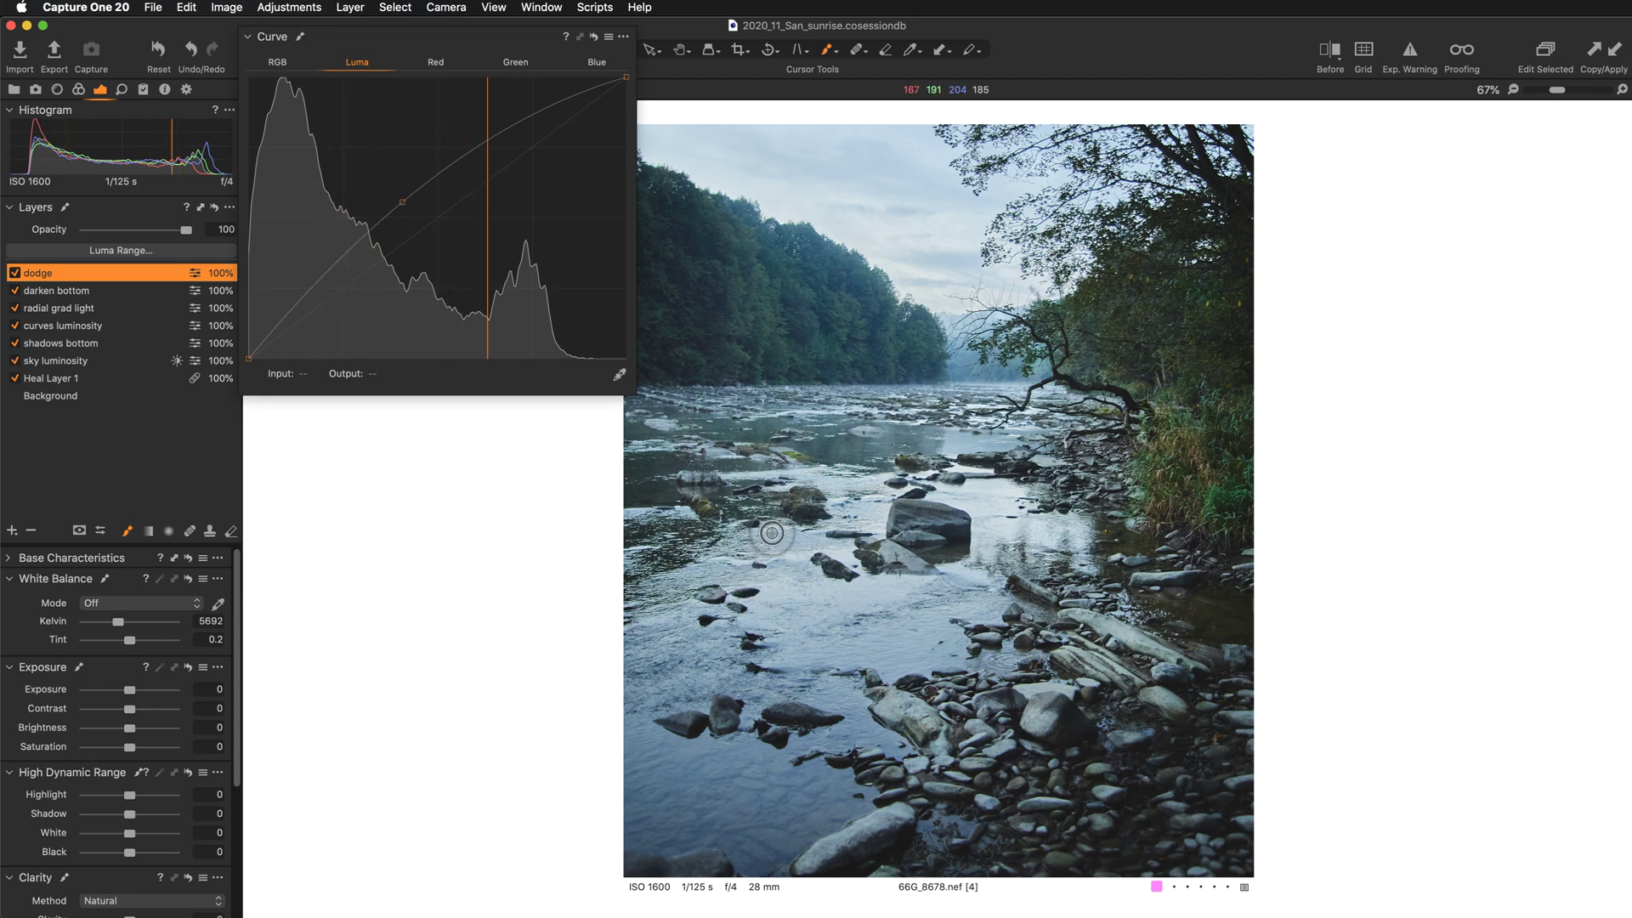
Collapse the Curve tool and start dodging the far-bank forest, lowering the brush's flow slightly.
left_click(347, 45)
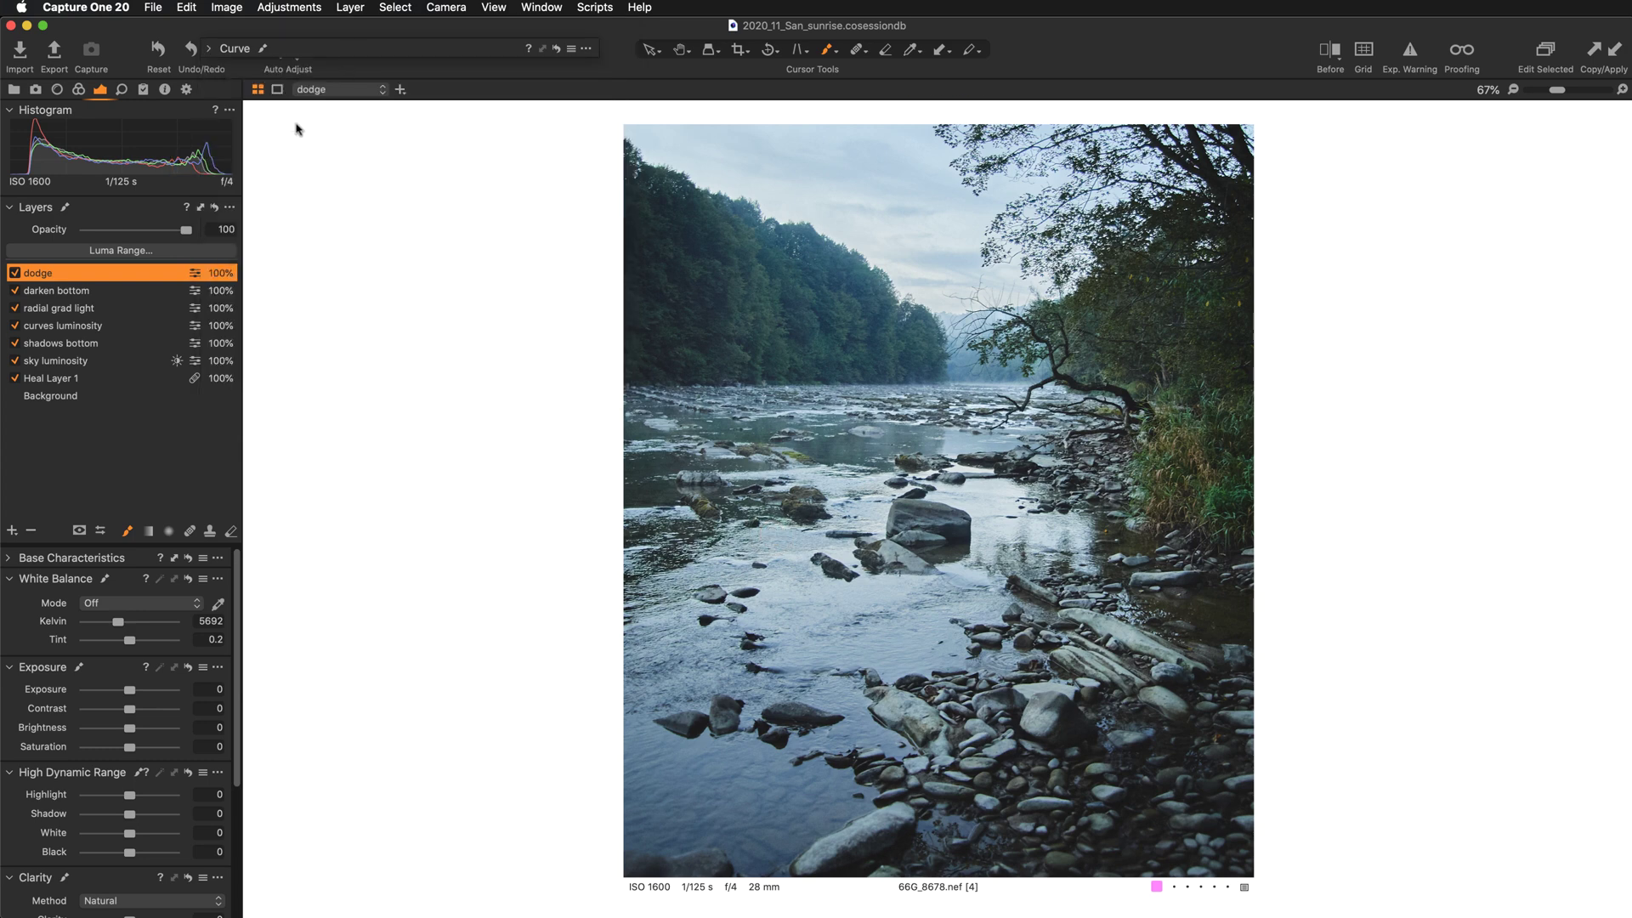
key("super+equal")
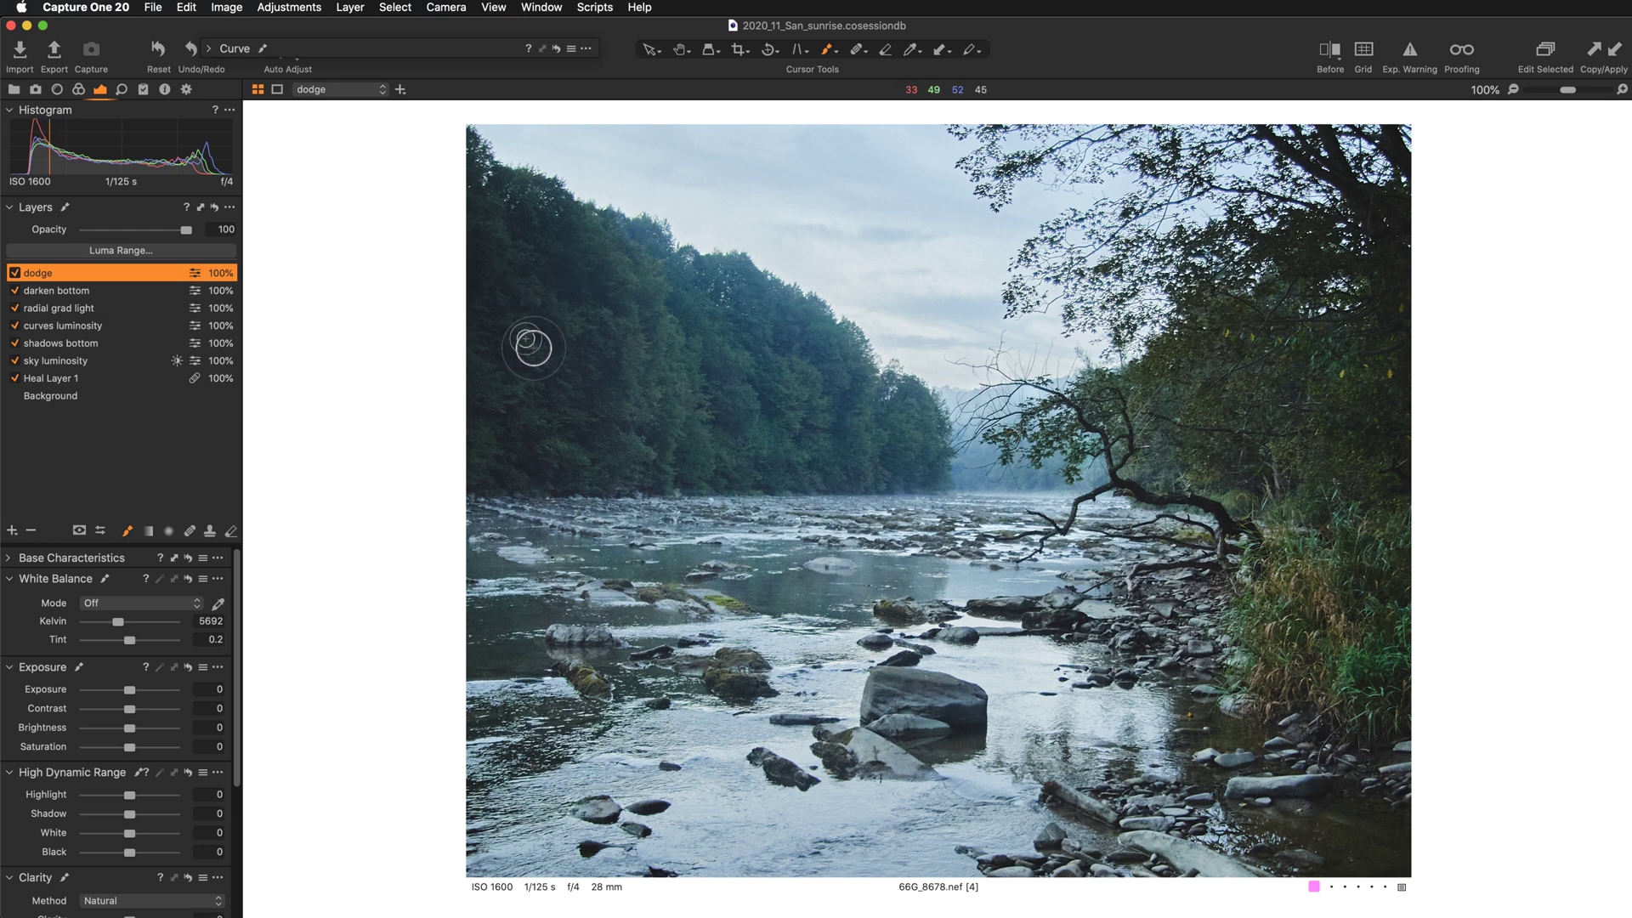
left_click_drag(633, 329, 598, 249)
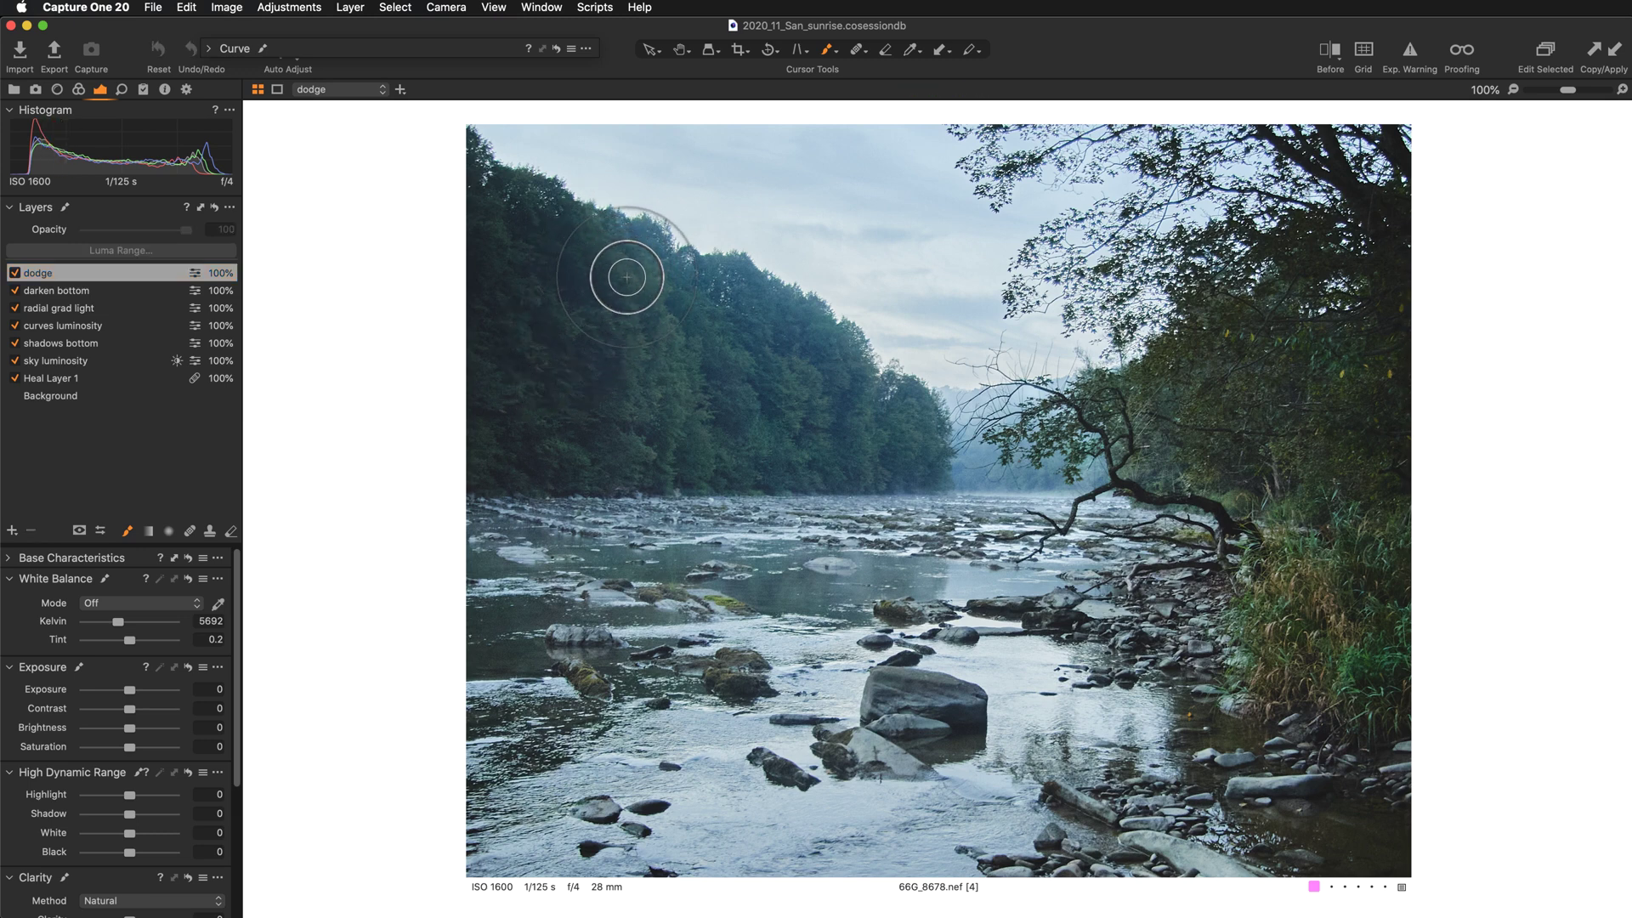
right_click(790, 356)
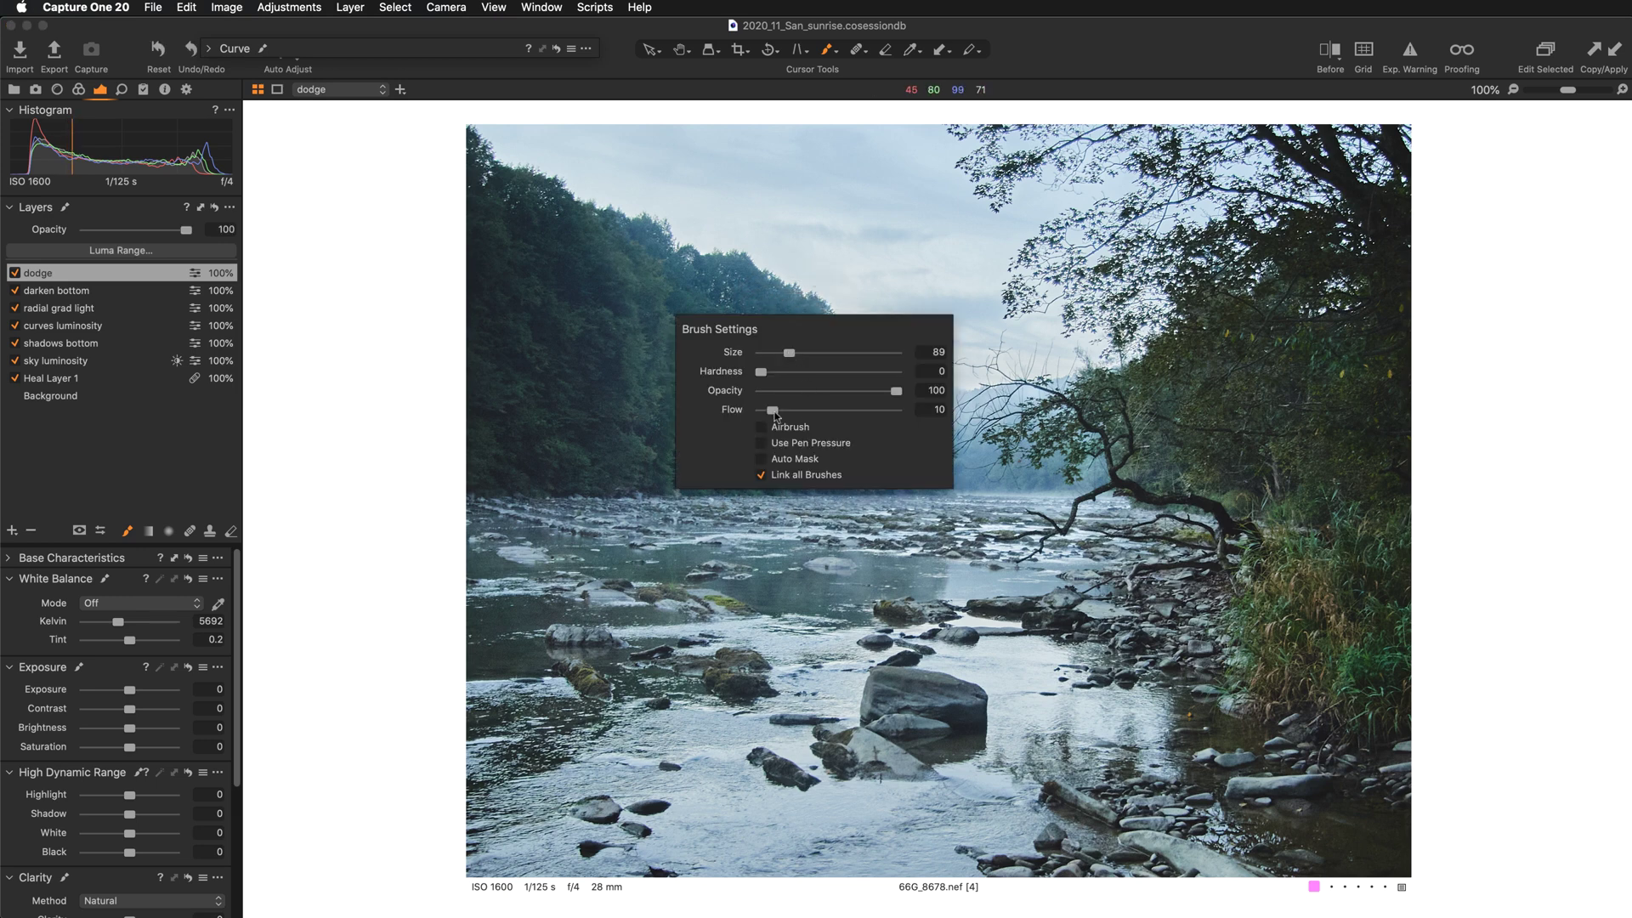
left_click_drag(772, 410, 768, 409)
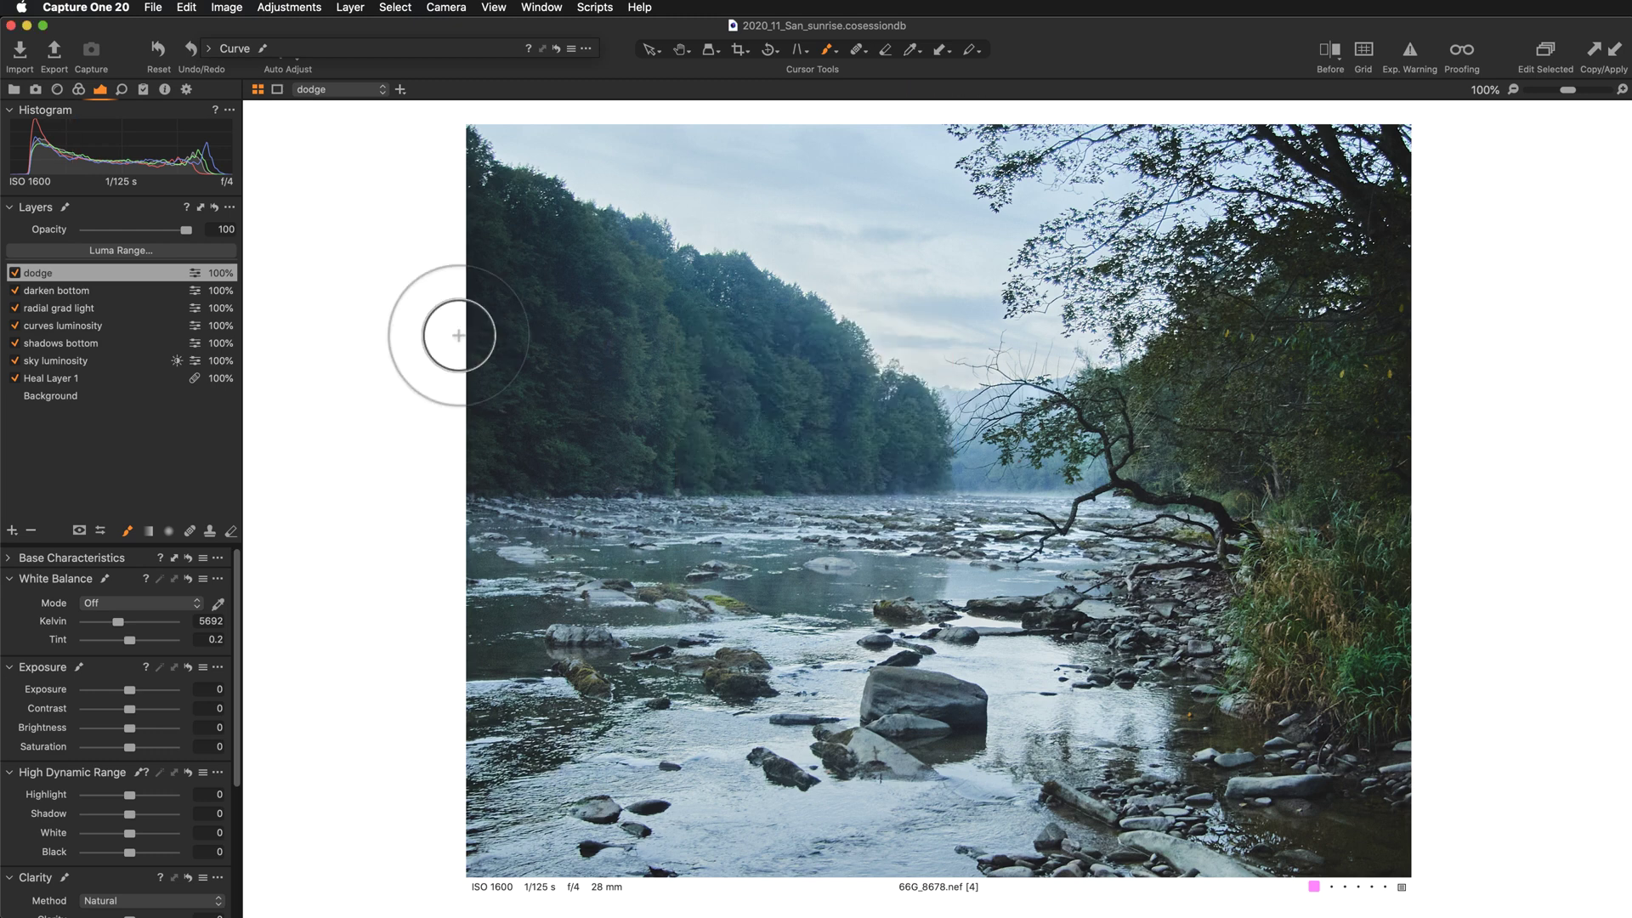
Build up the dodge mask over the far-bank forest, from the treetops down to the waterline, with repeated brush strokes.
mouse_move(680, 269)
left_mouse_down()
mouse_move(758, 376)
mouse_move(883, 383)
mouse_move(807, 333)
mouse_move(850, 449)
mouse_move(916, 406)
left_mouse_up()
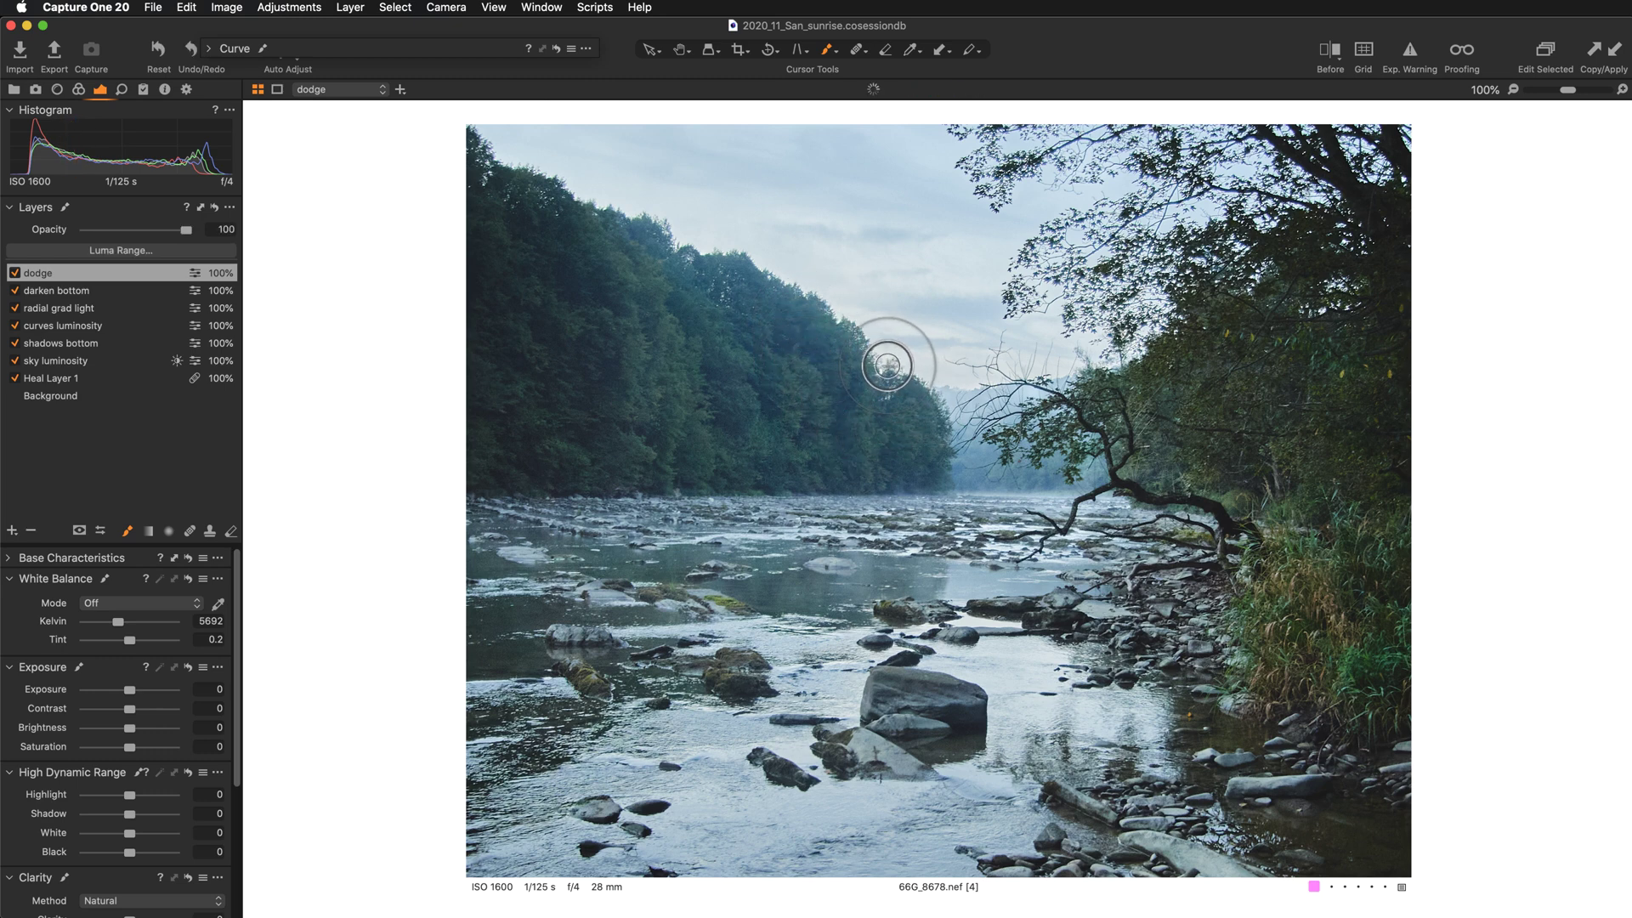
mouse_move(832, 328)
left_mouse_down()
mouse_move(871, 372)
mouse_move(904, 474)
mouse_move(960, 417)
mouse_move(907, 400)
mouse_move(936, 456)
left_mouse_up()
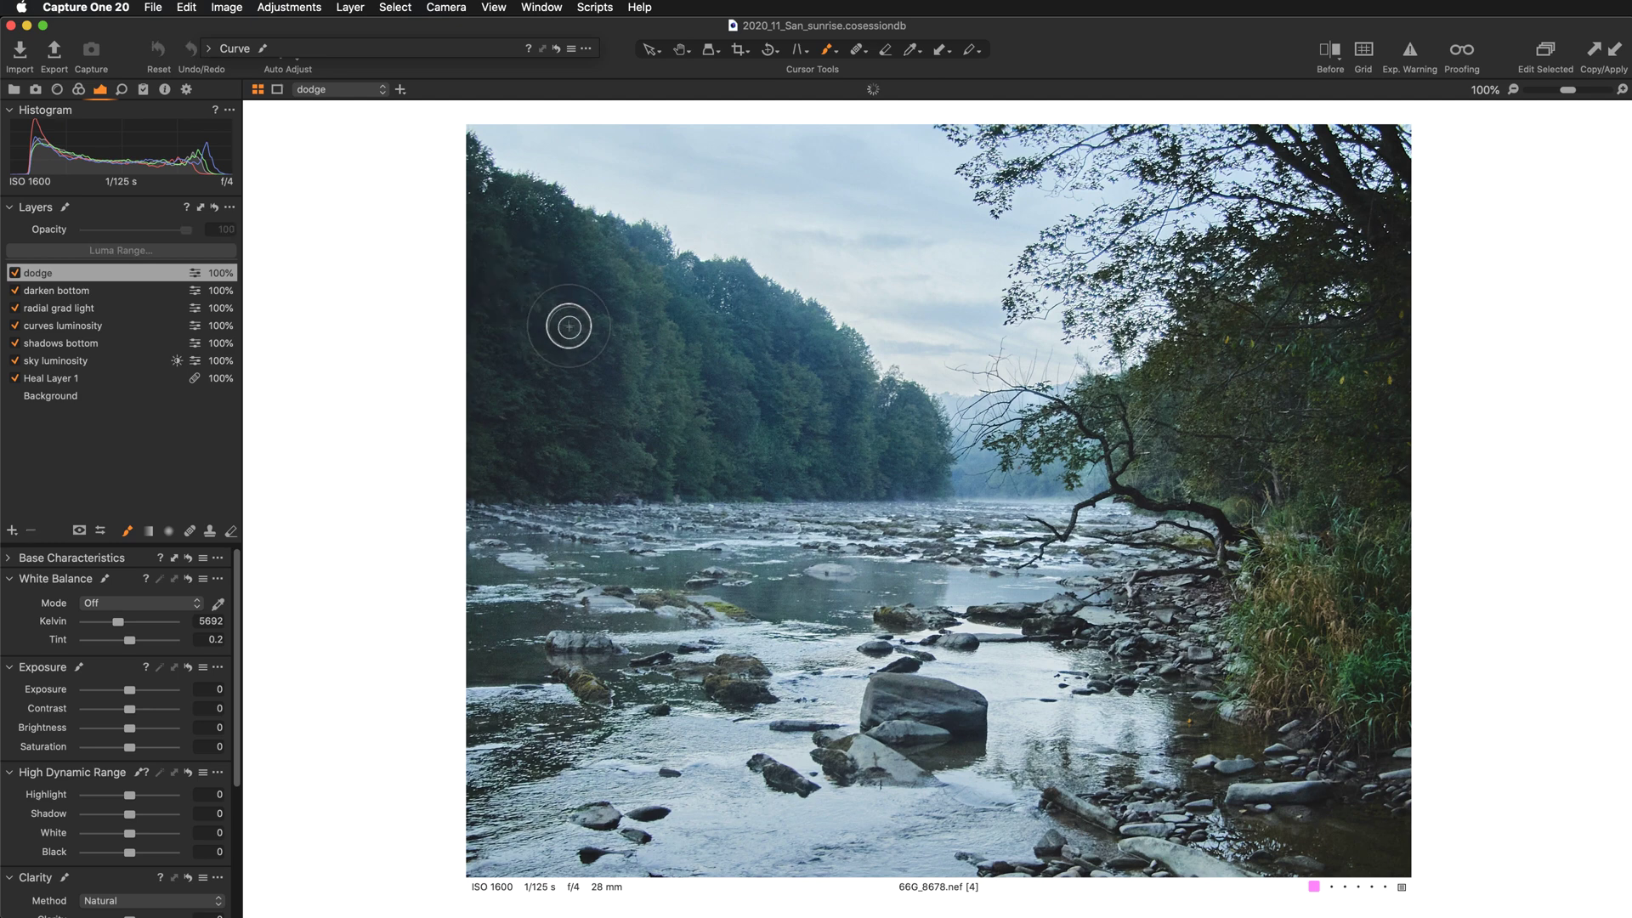
mouse_move(532, 356)
left_mouse_down()
mouse_move(493, 319)
mouse_move(527, 355)
mouse_move(515, 239)
mouse_move(488, 229)
mouse_move(628, 326)
mouse_move(648, 413)
mouse_move(589, 456)
mouse_move(542, 443)
mouse_move(582, 477)
mouse_move(509, 409)
mouse_move(543, 371)
left_mouse_up()
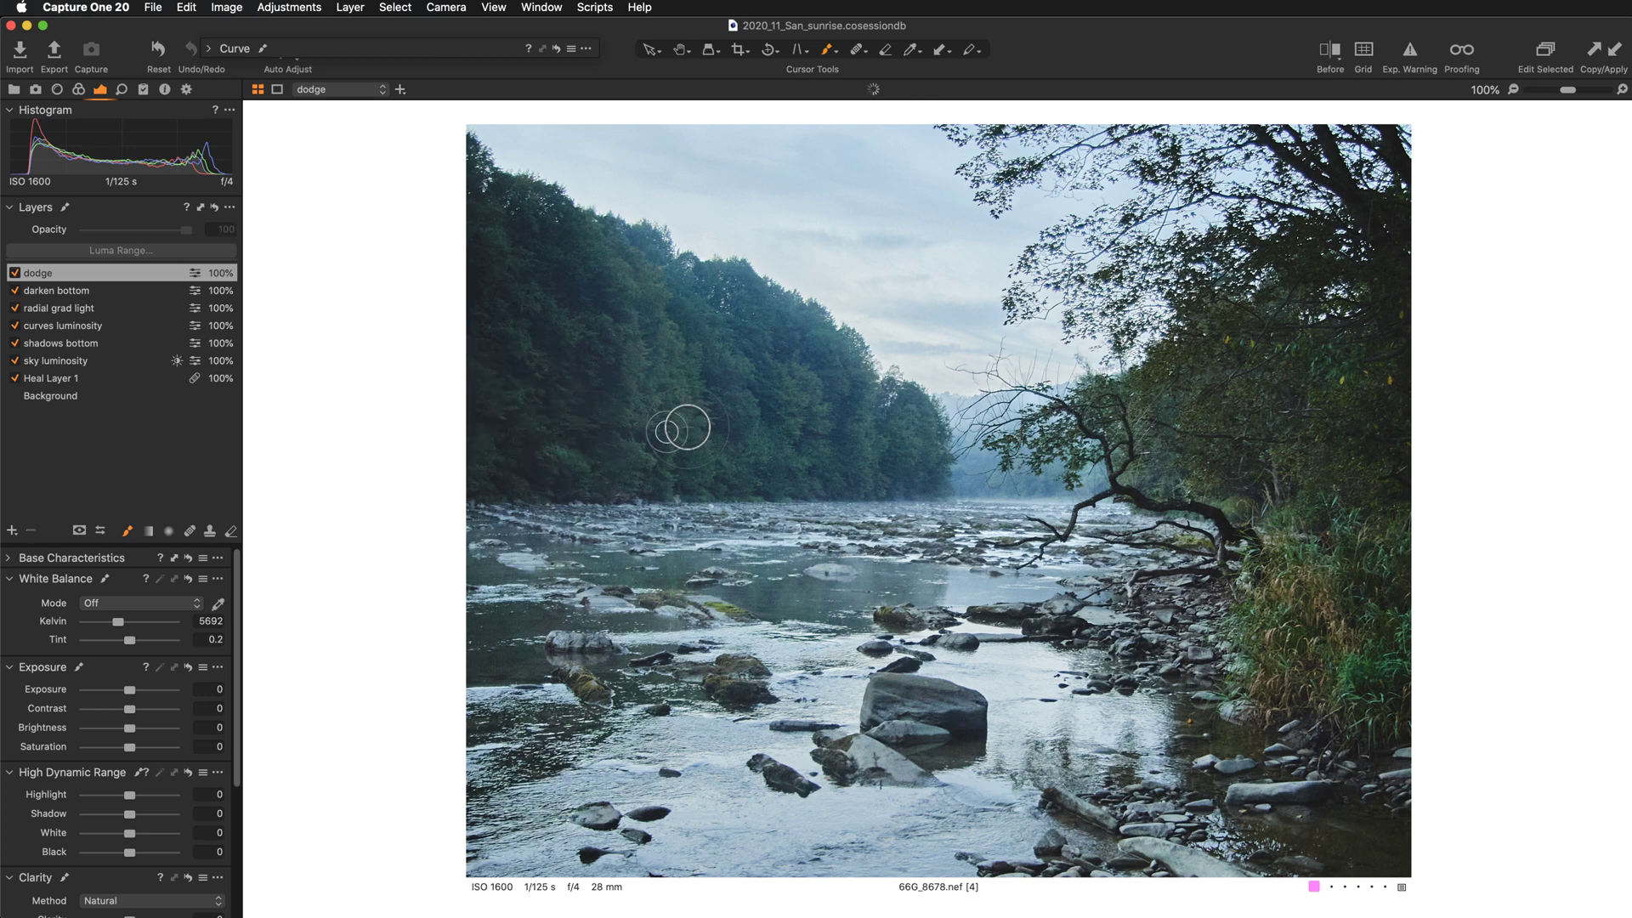
mouse_move(605, 448)
left_mouse_down()
mouse_move(742, 441)
mouse_move(732, 209)
left_mouse_up()
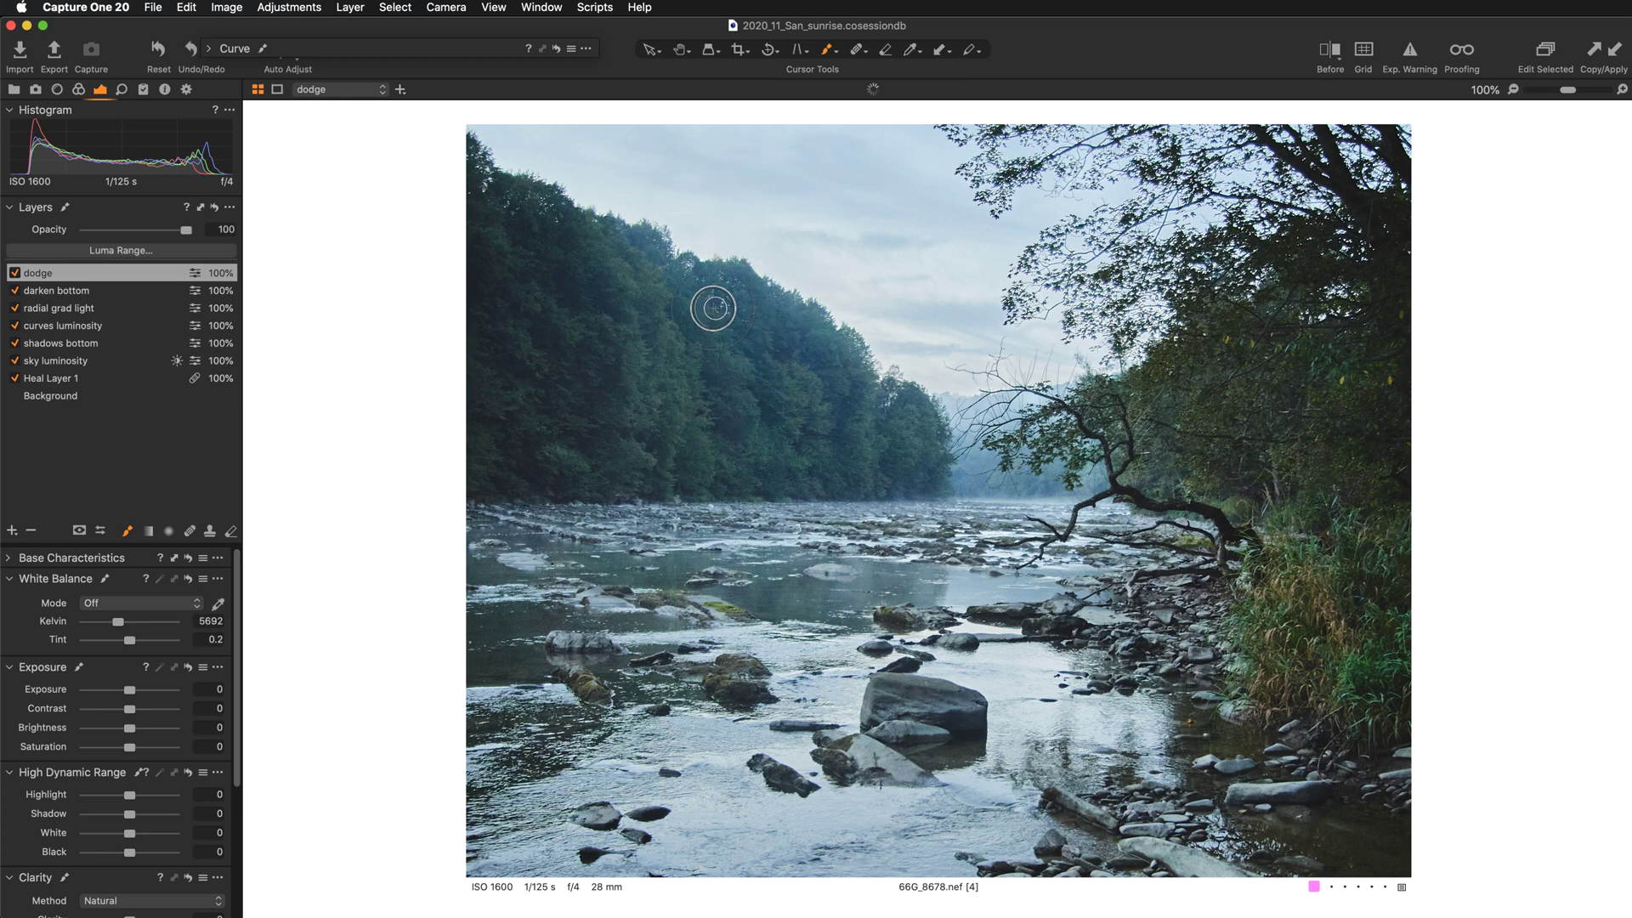
mouse_move(599, 333)
left_mouse_down()
mouse_move(670, 359)
mouse_move(650, 348)
mouse_move(687, 284)
left_mouse_up()
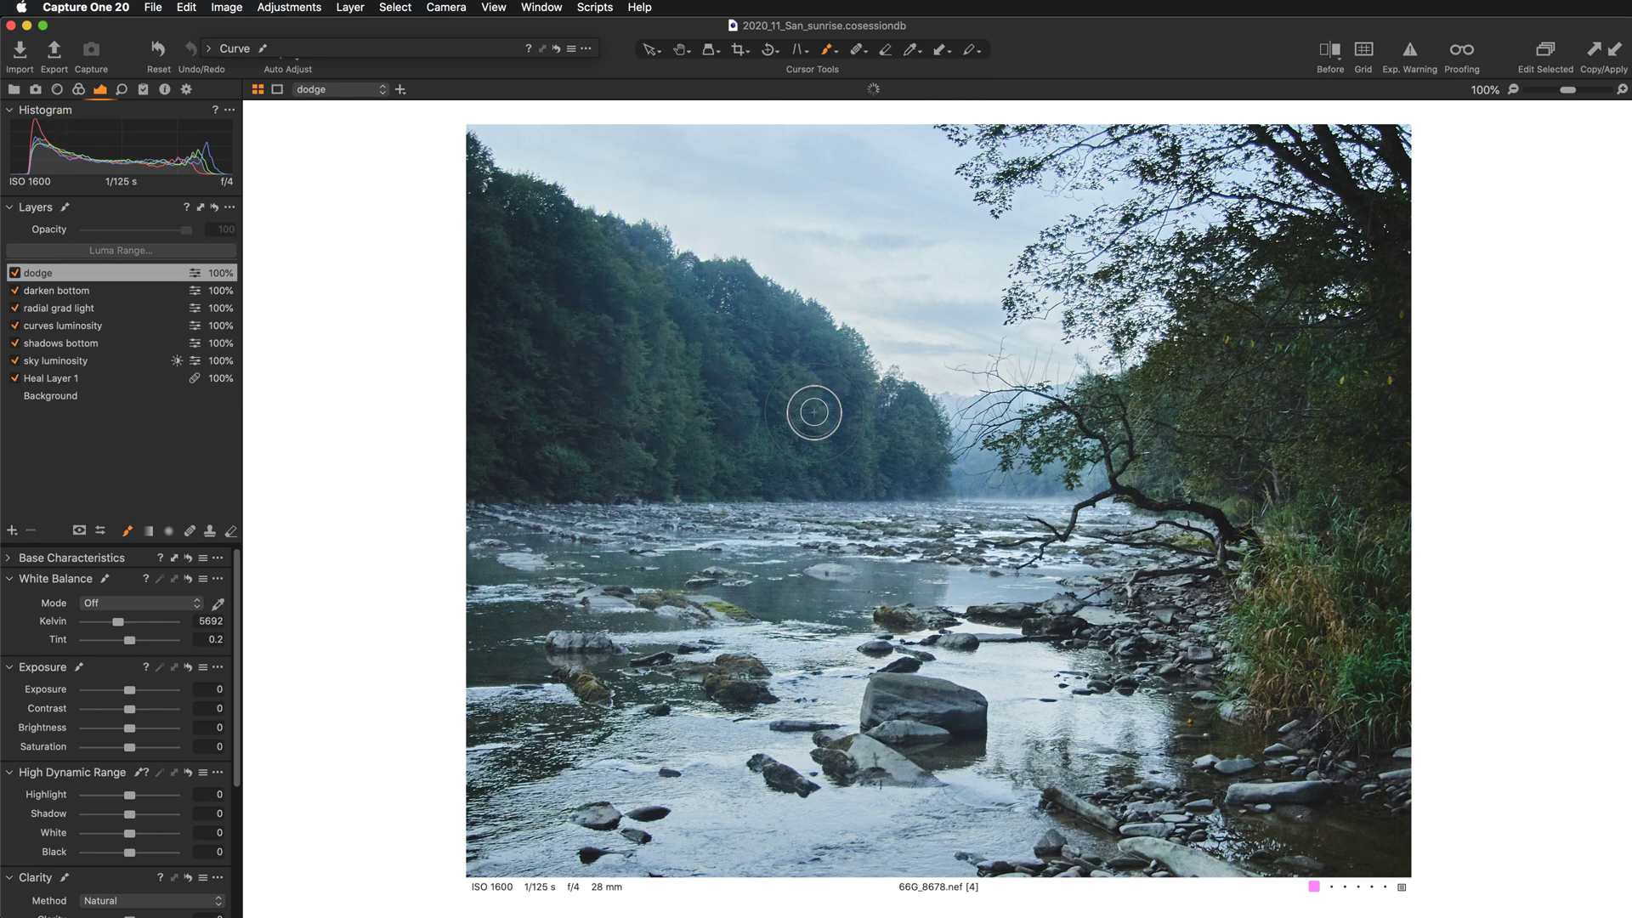
mouse_move(790, 365)
left_mouse_down()
mouse_move(851, 394)
mouse_move(734, 278)
mouse_move(842, 334)
mouse_move(881, 378)
mouse_move(863, 397)
mouse_move(880, 480)
mouse_move(980, 473)
left_mouse_up()
mouse_move(911, 433)
left_mouse_down()
mouse_move(924, 467)
mouse_move(893, 496)
mouse_move(763, 534)
mouse_move(787, 488)
left_mouse_up()
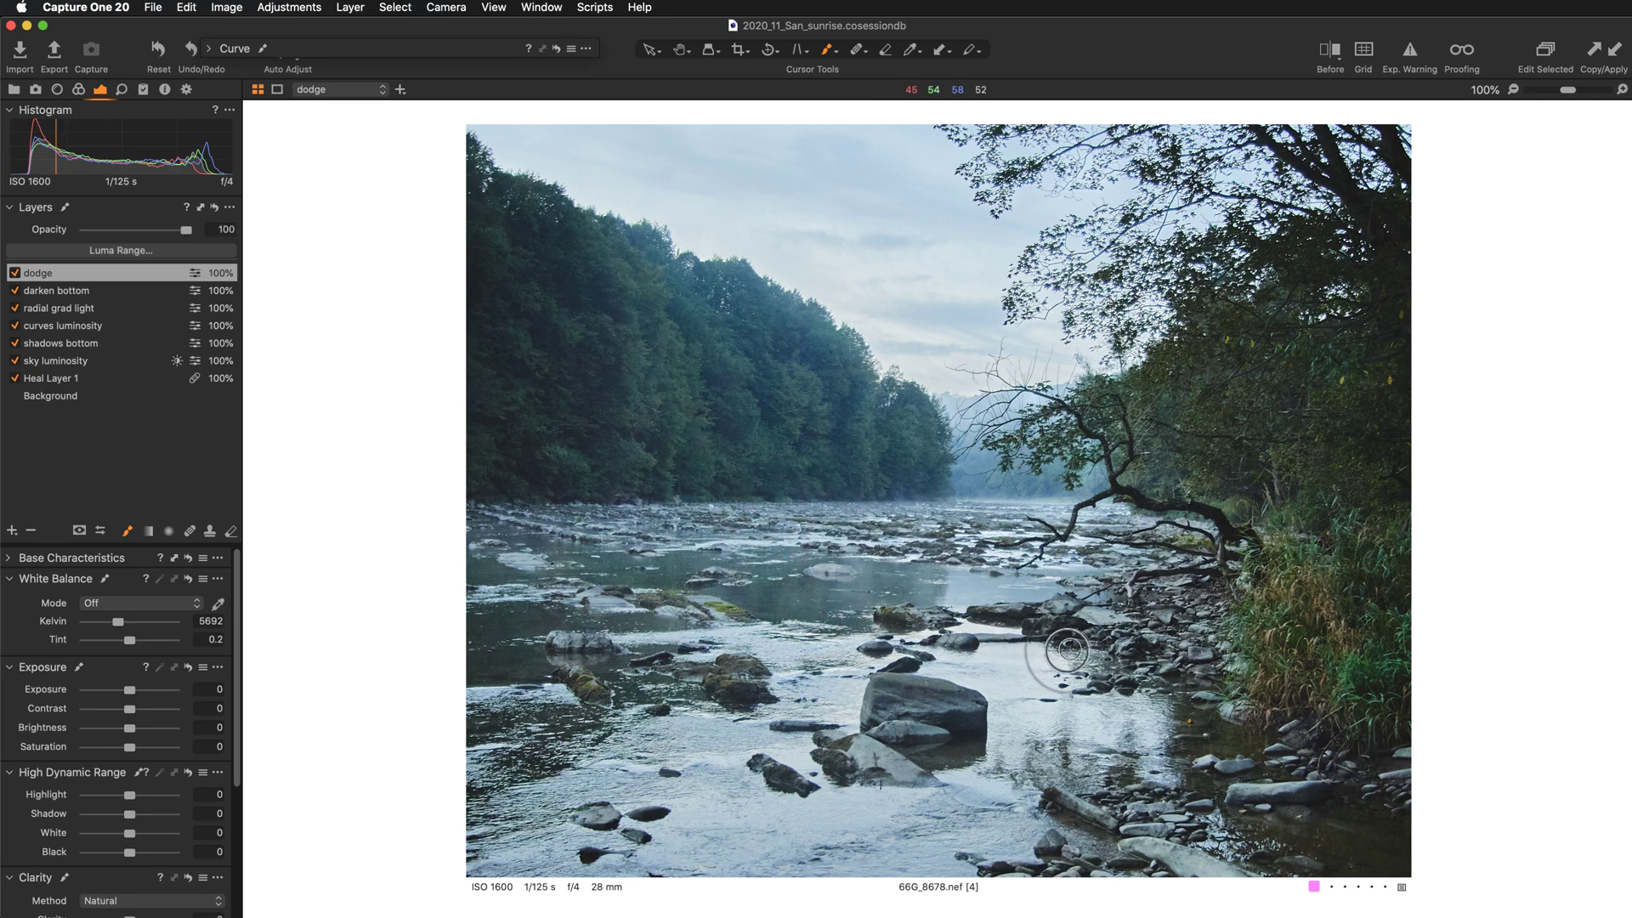
Check the dodge layer's effect on the whole photo and brush more dodging over the forest's upper treetops.
scroll(1062, 646, "down", 3)
key("super+0")
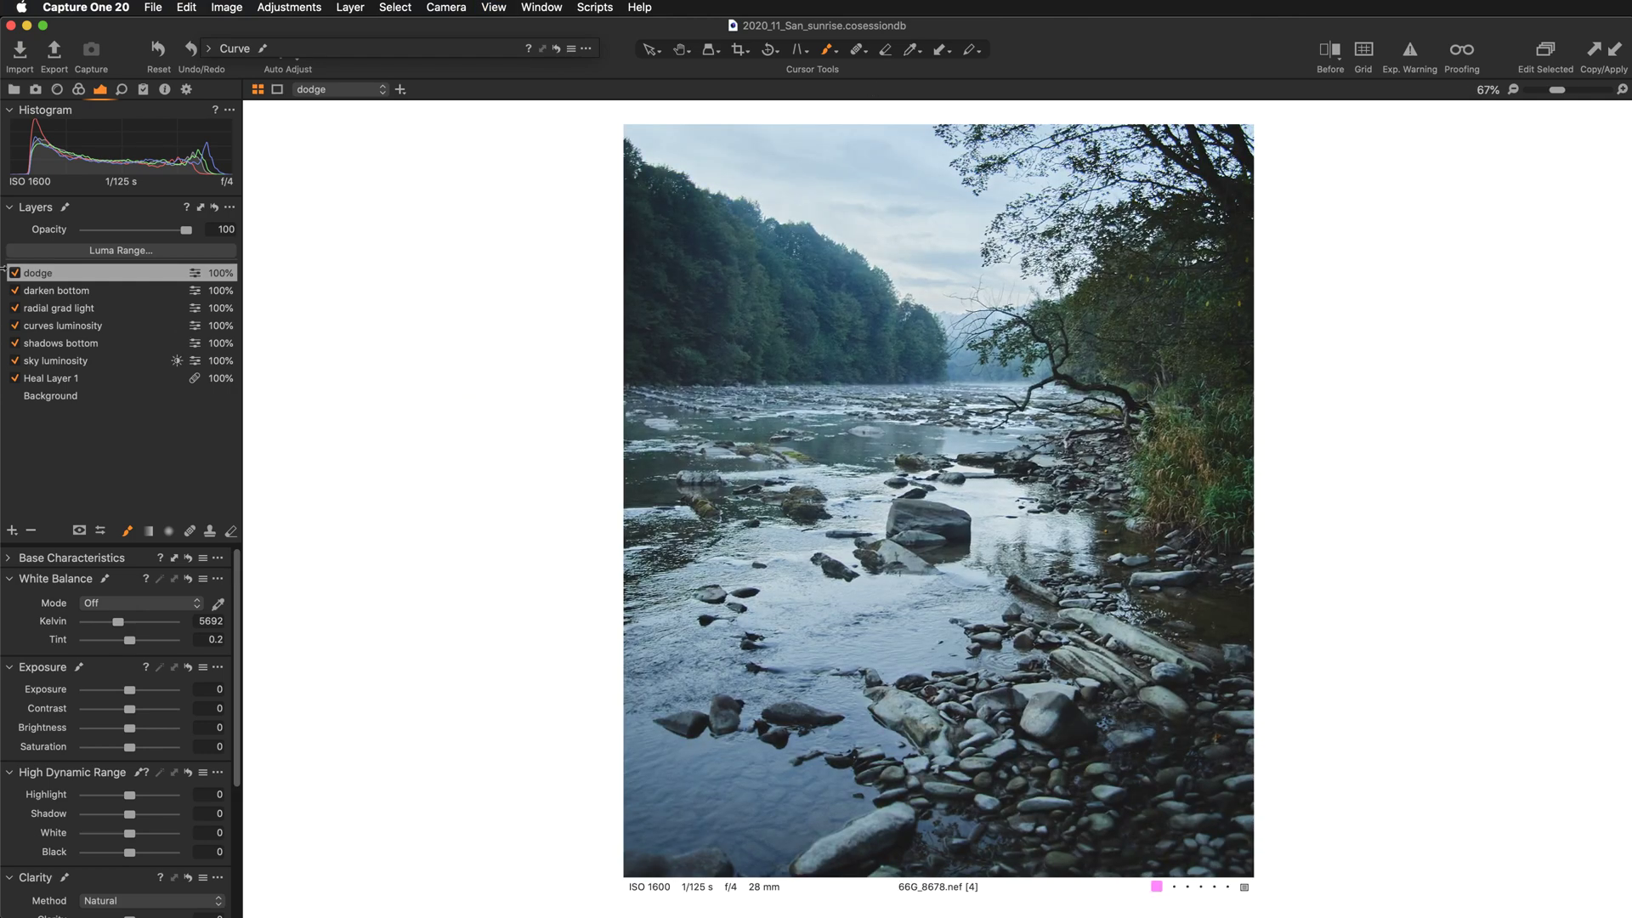
left_click(14, 273)
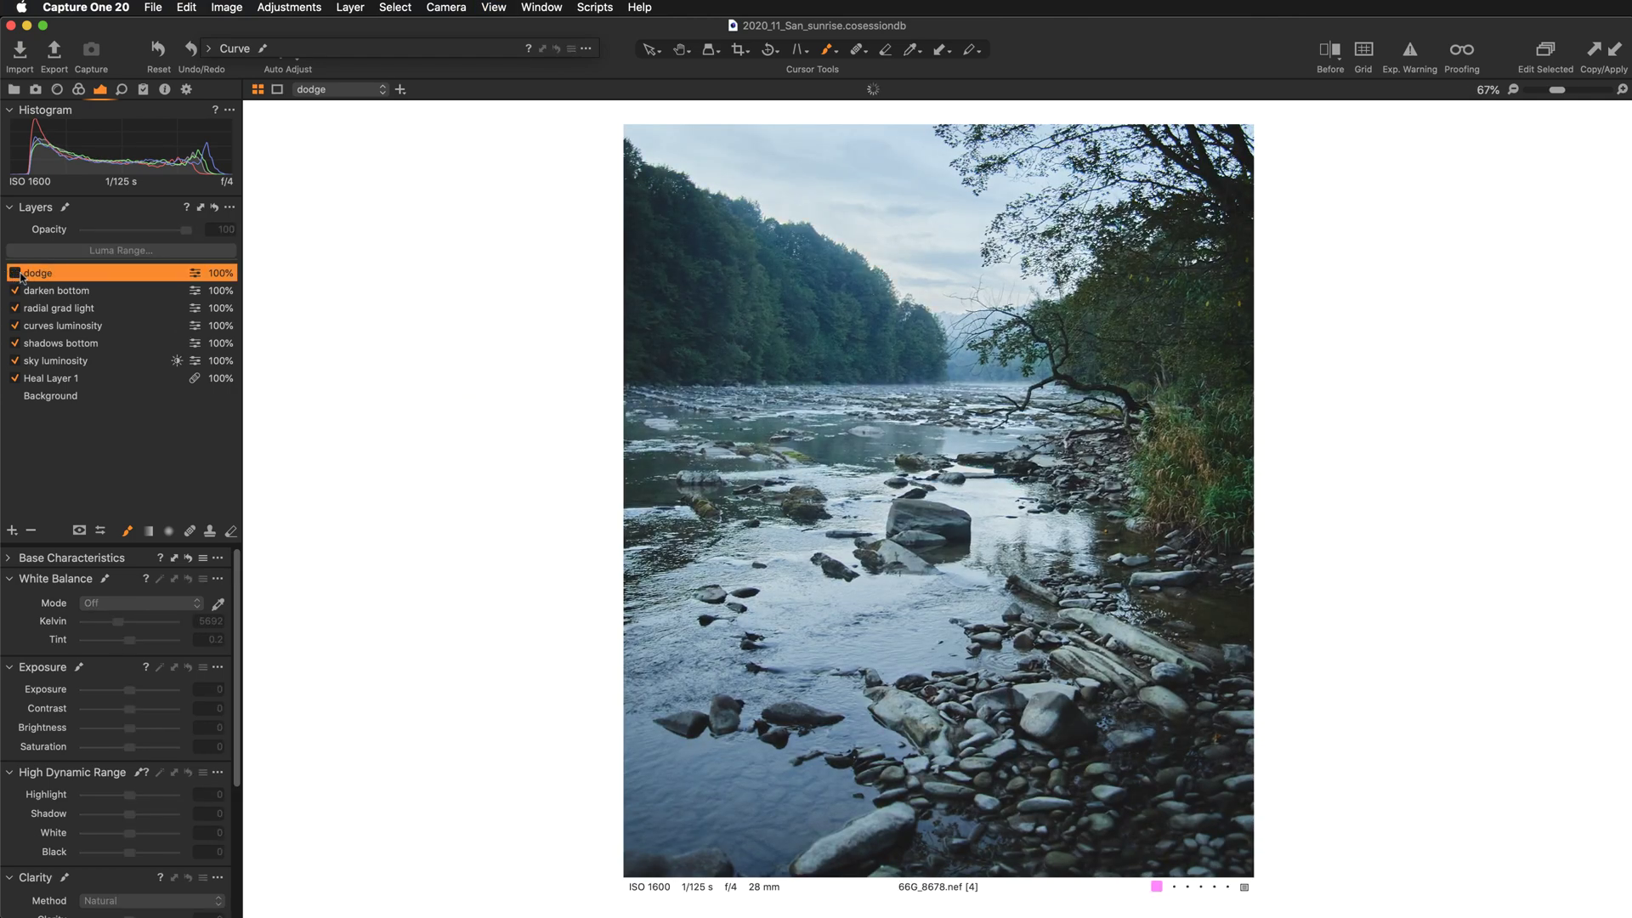
left_click(14, 273)
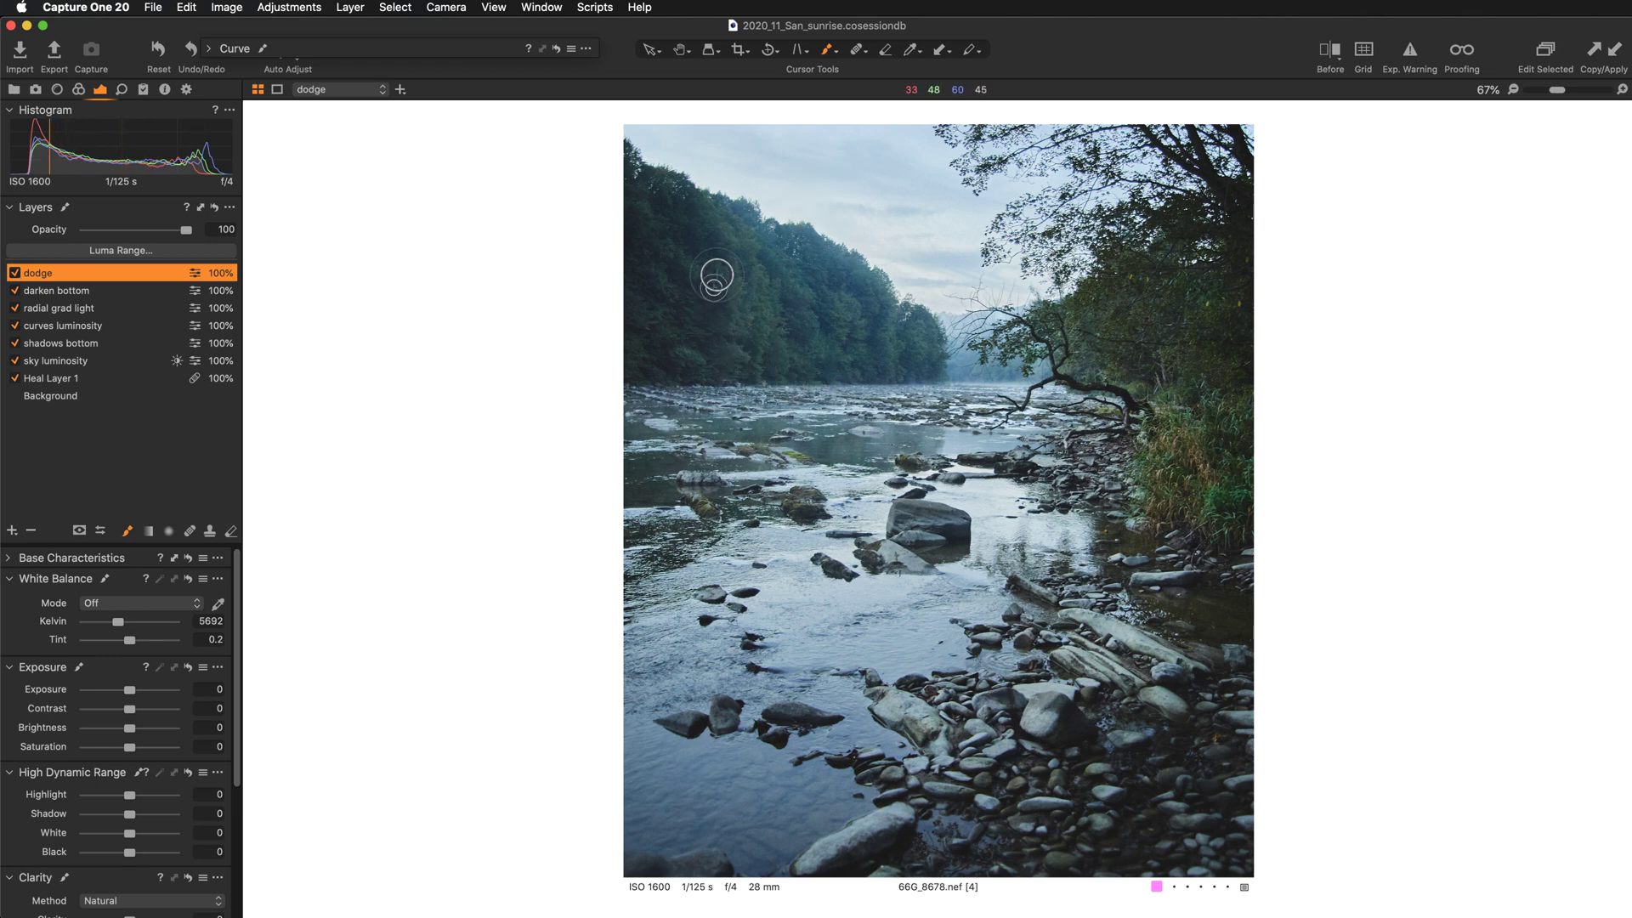
mouse_move(685, 207)
left_mouse_down()
mouse_move(746, 252)
mouse_move(679, 198)
mouse_move(747, 256)
mouse_move(709, 229)
left_mouse_up()
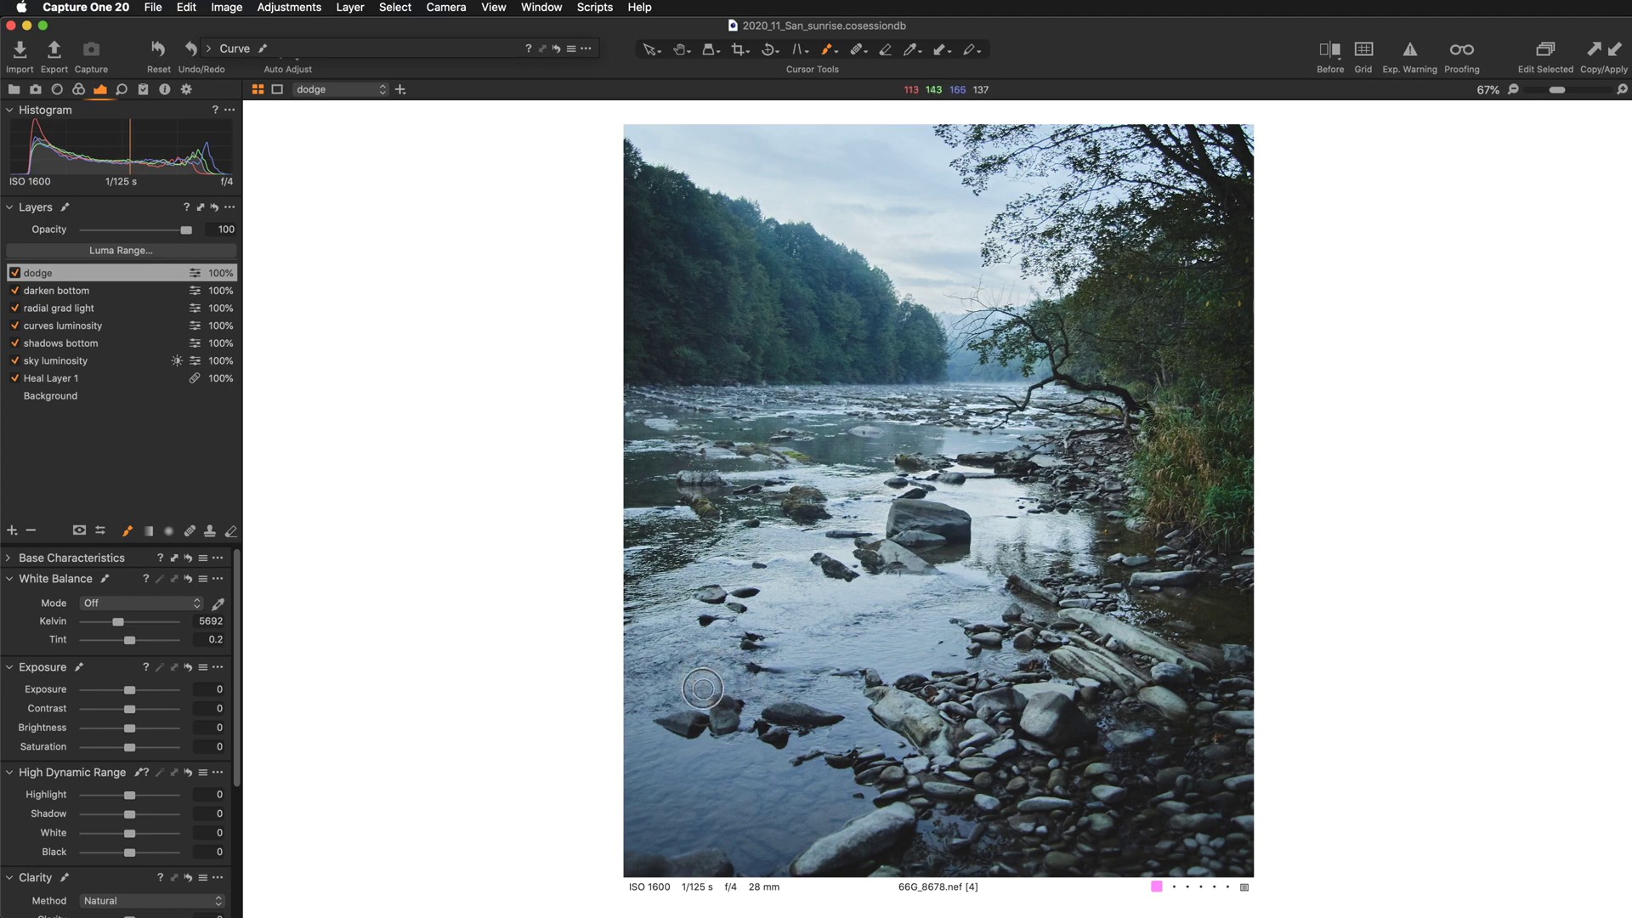
Brush the dodge mask over the faces of the large boulder in the middle of the river.
key("super+equal")
key("super+equal")
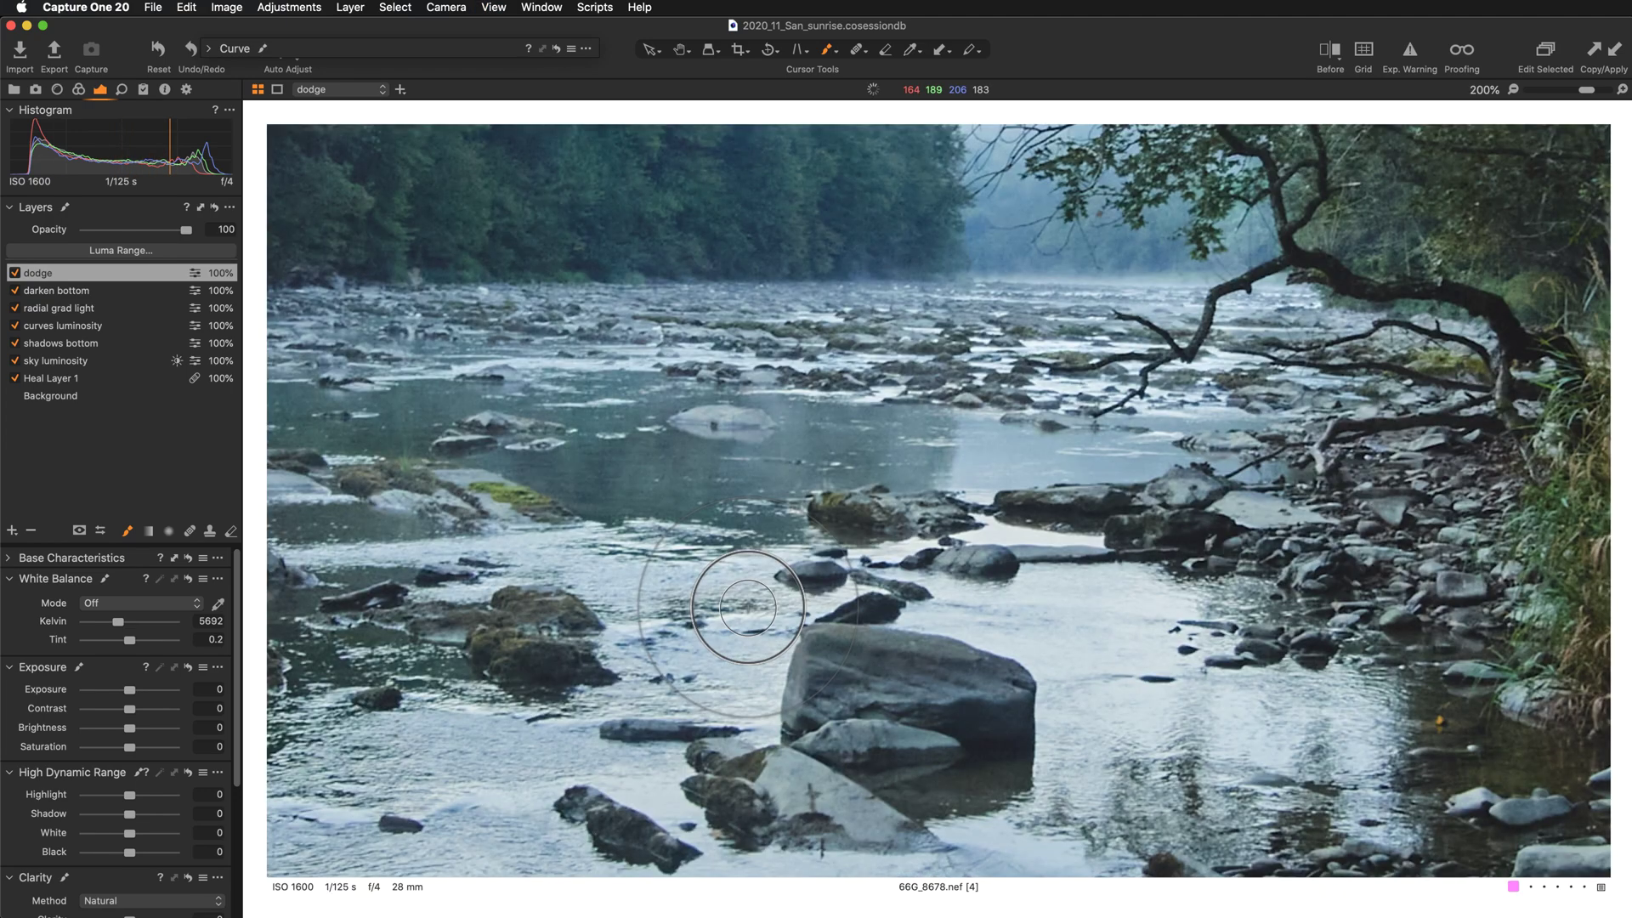
scroll(816, 510, "down", 3)
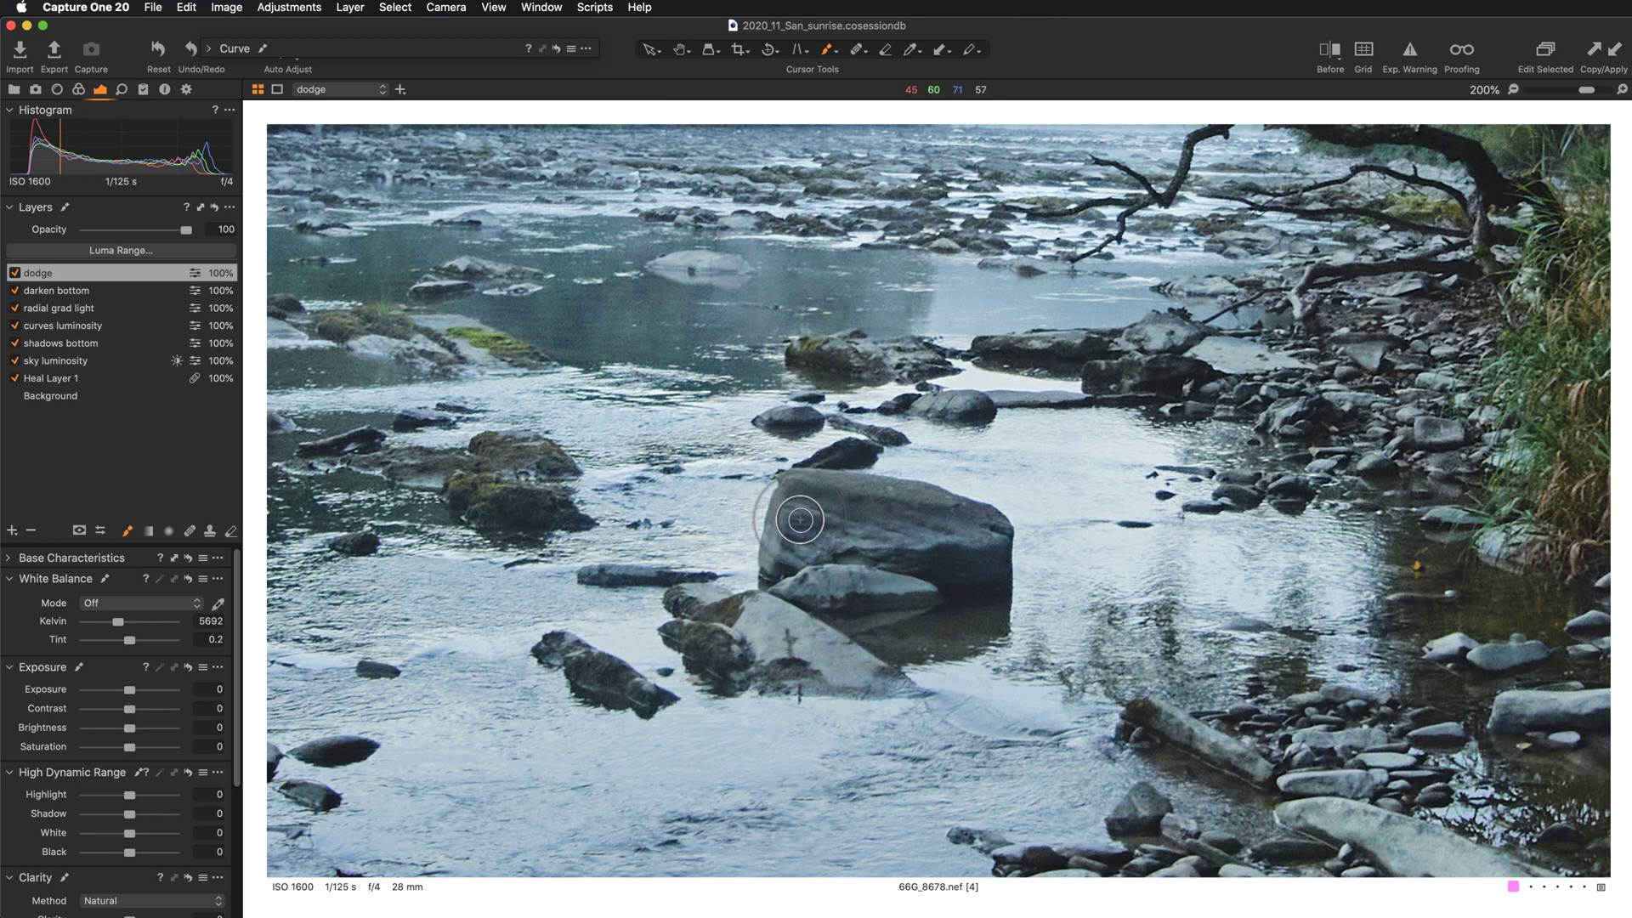
mouse_move(881, 555)
left_mouse_down()
mouse_move(812, 549)
mouse_move(977, 534)
mouse_move(786, 514)
mouse_move(844, 543)
mouse_move(795, 547)
left_mouse_up()
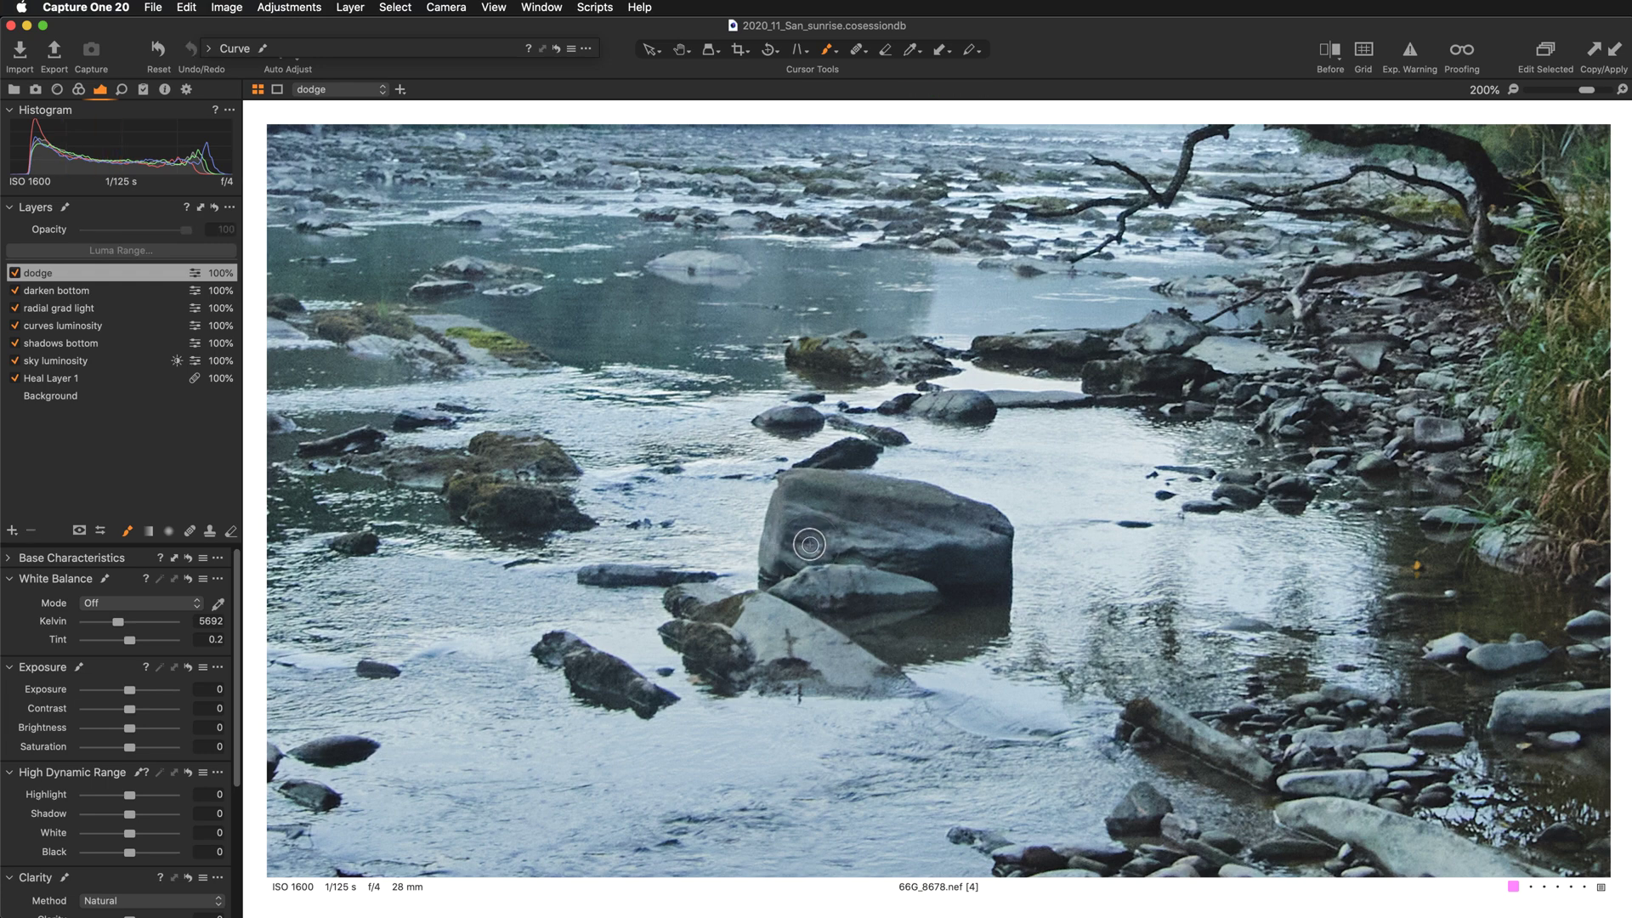
left_click_drag(954, 528, 956, 538)
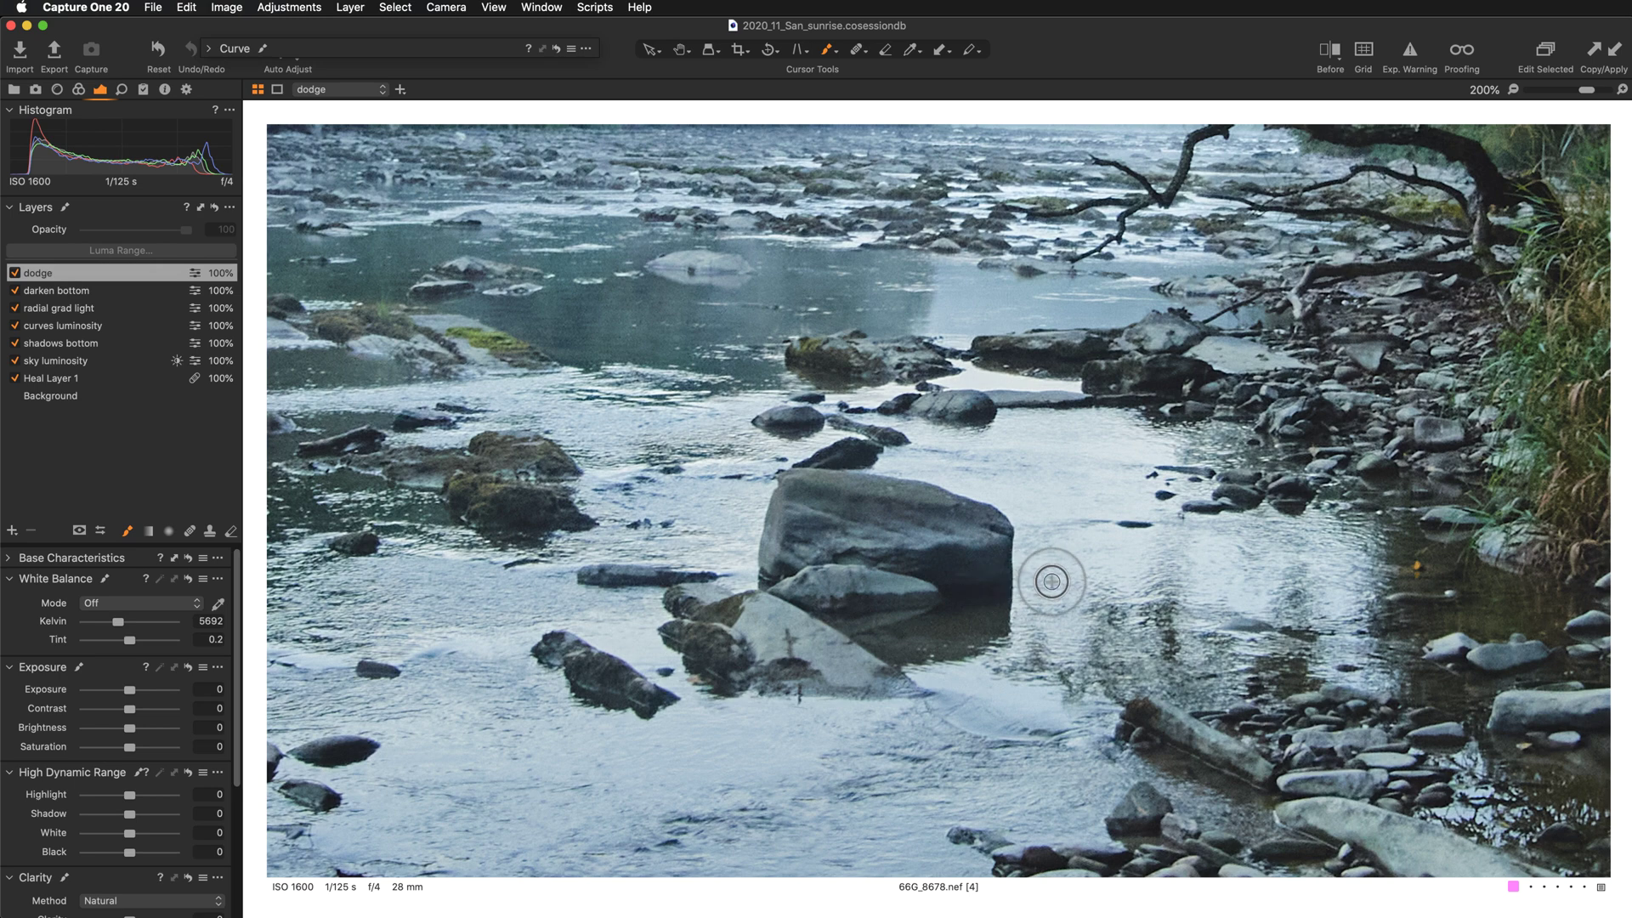
Compare the whole photo with the dodge layer off and on, and against the unedited original.
key("super+0")
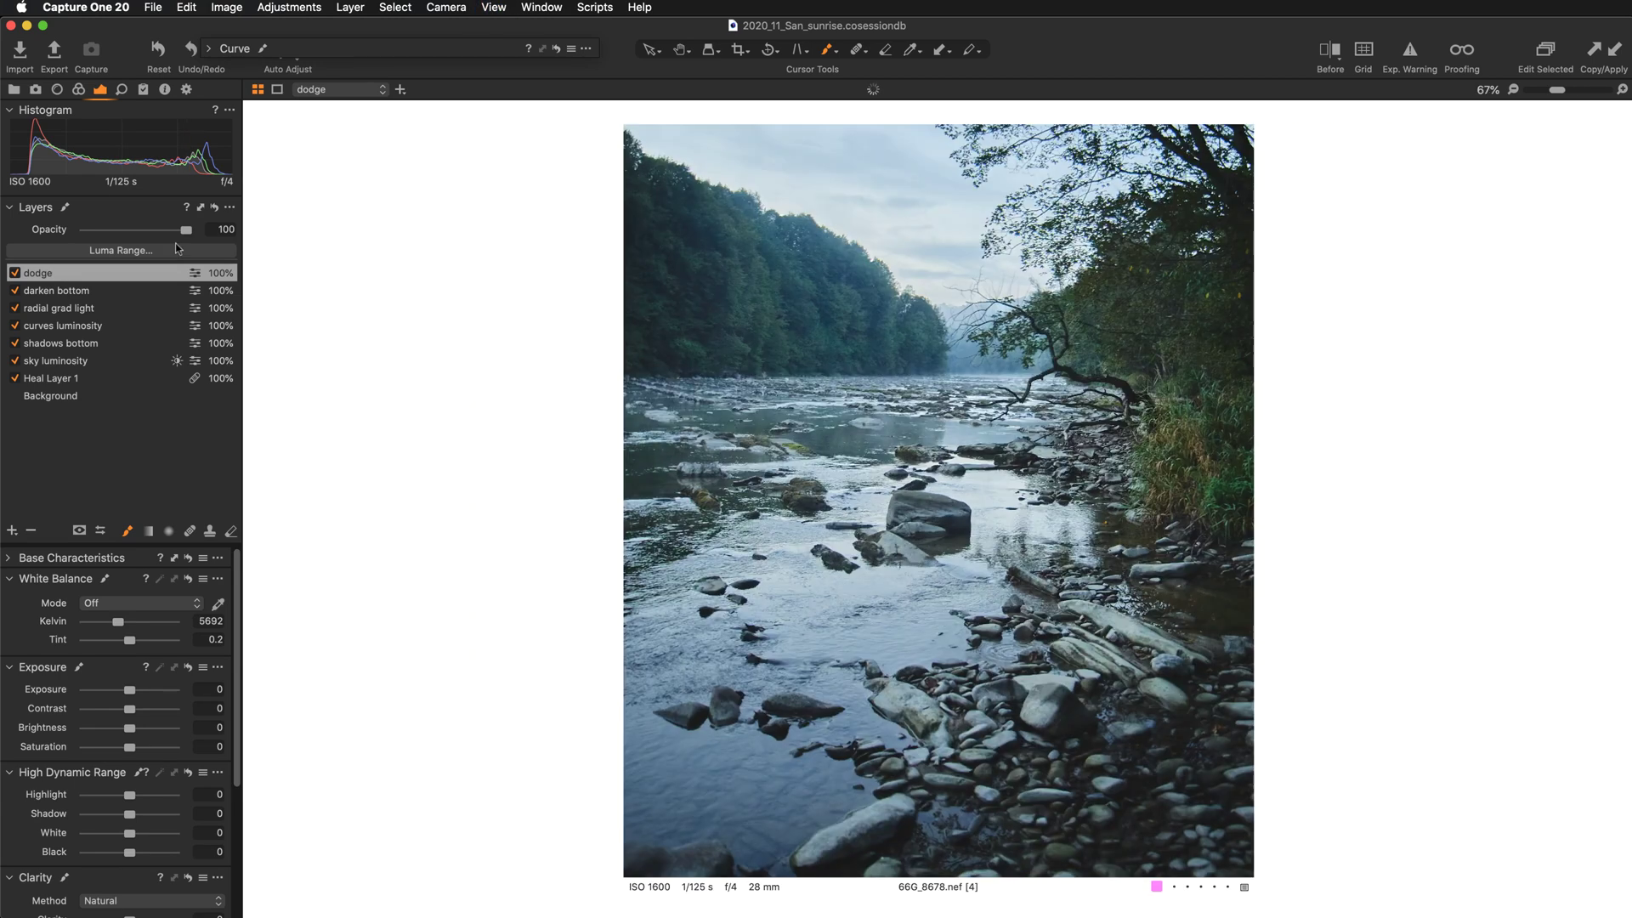
left_click(16, 273)
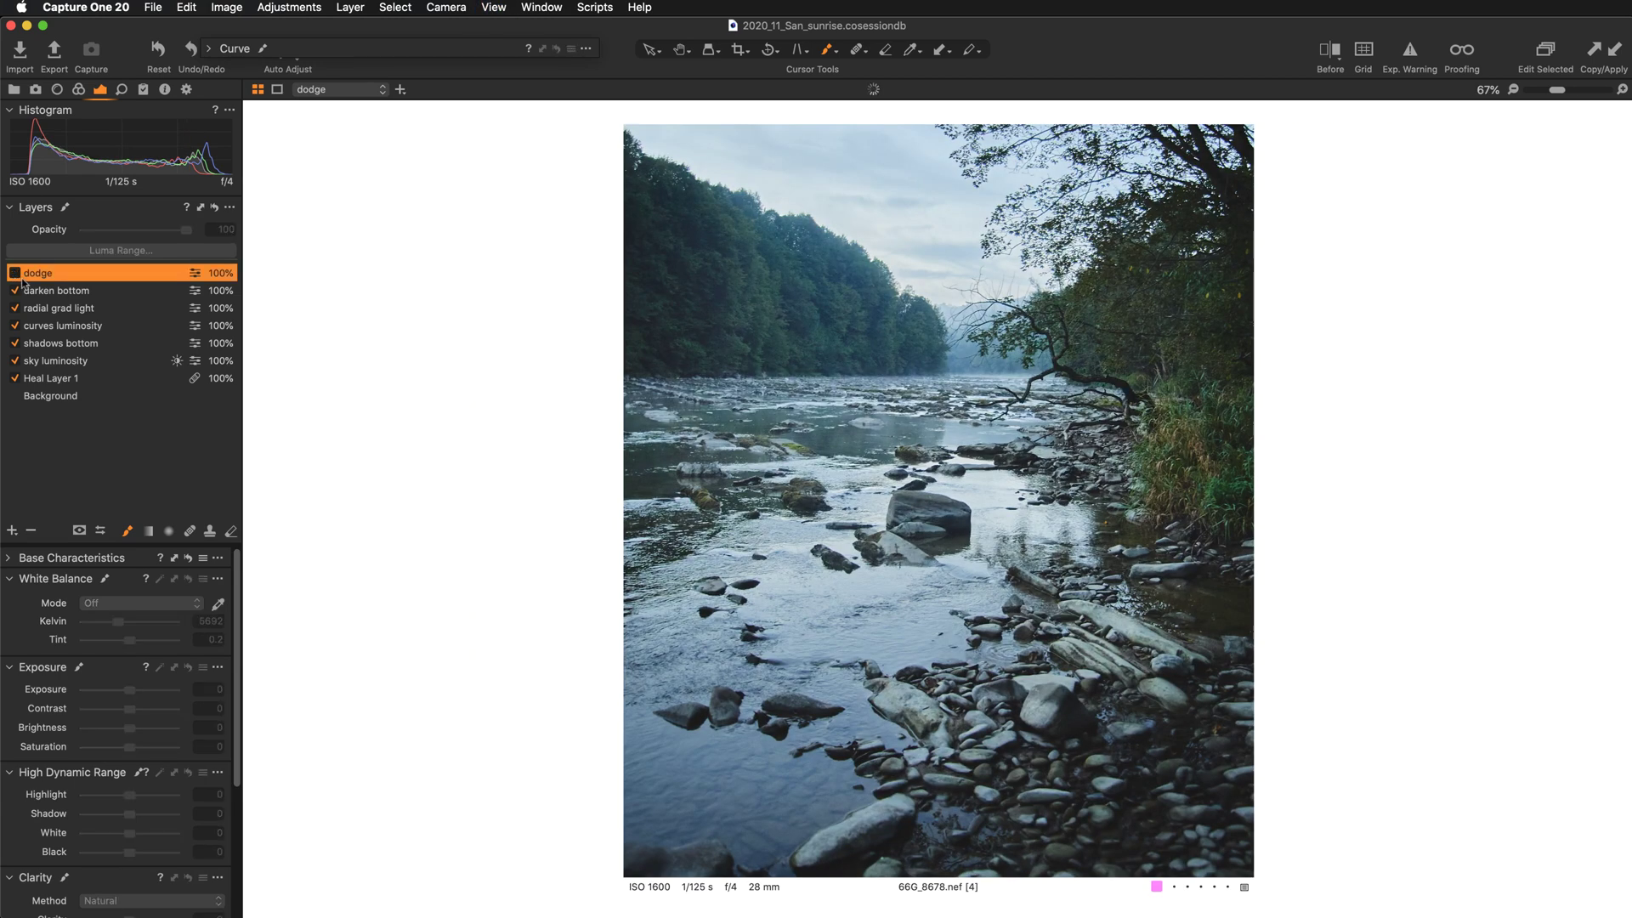
left_click(16, 273)
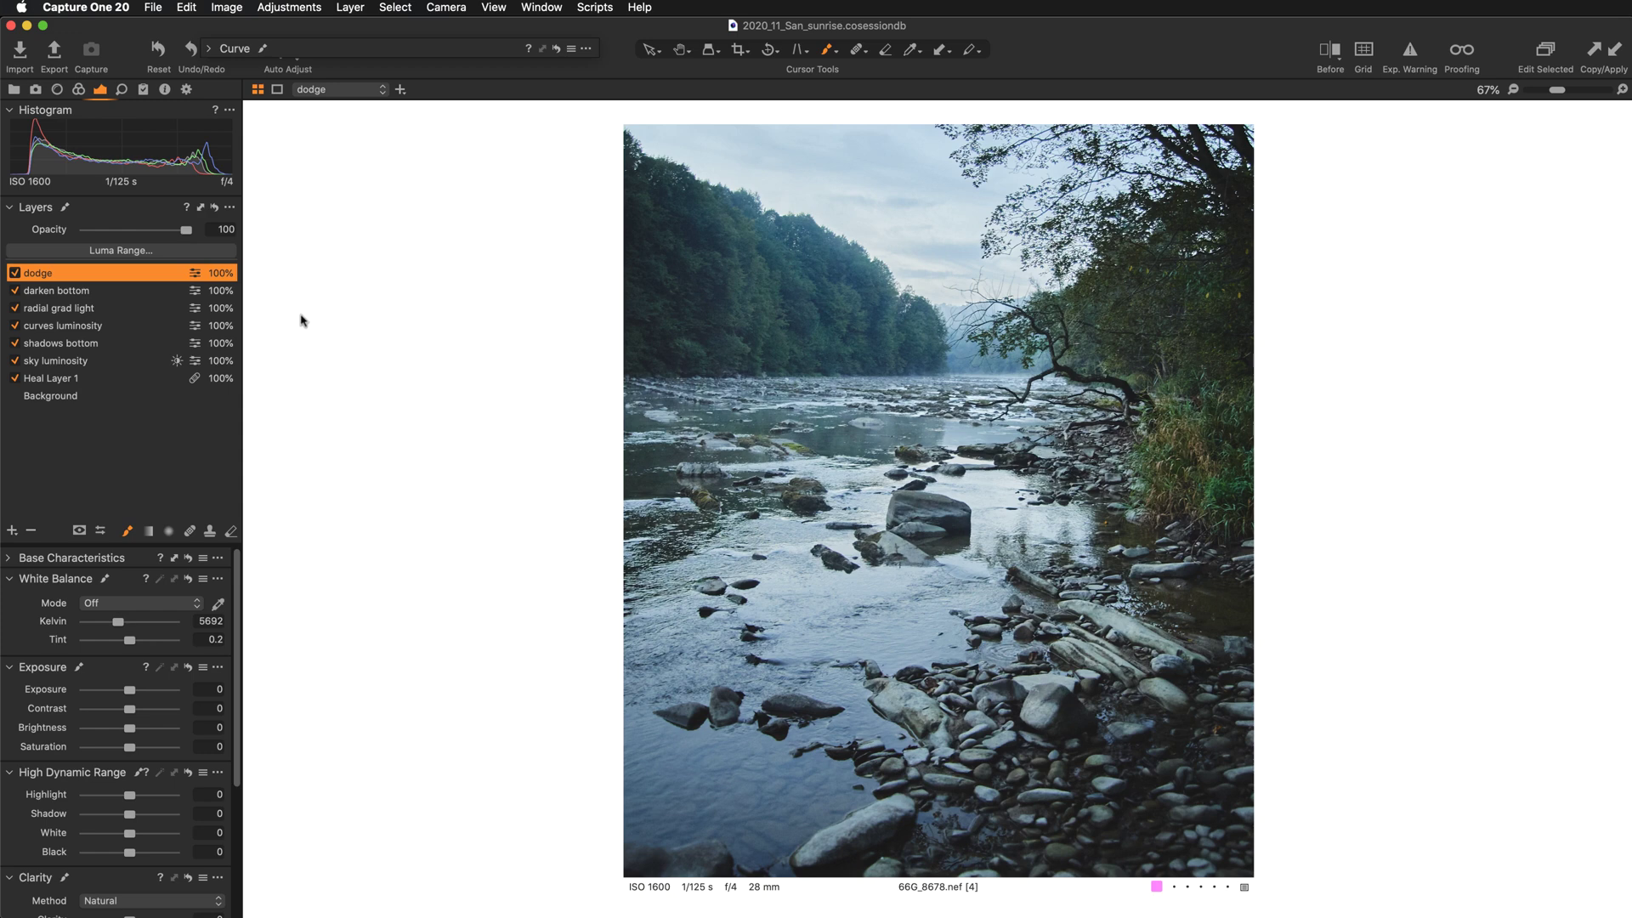
key("y")
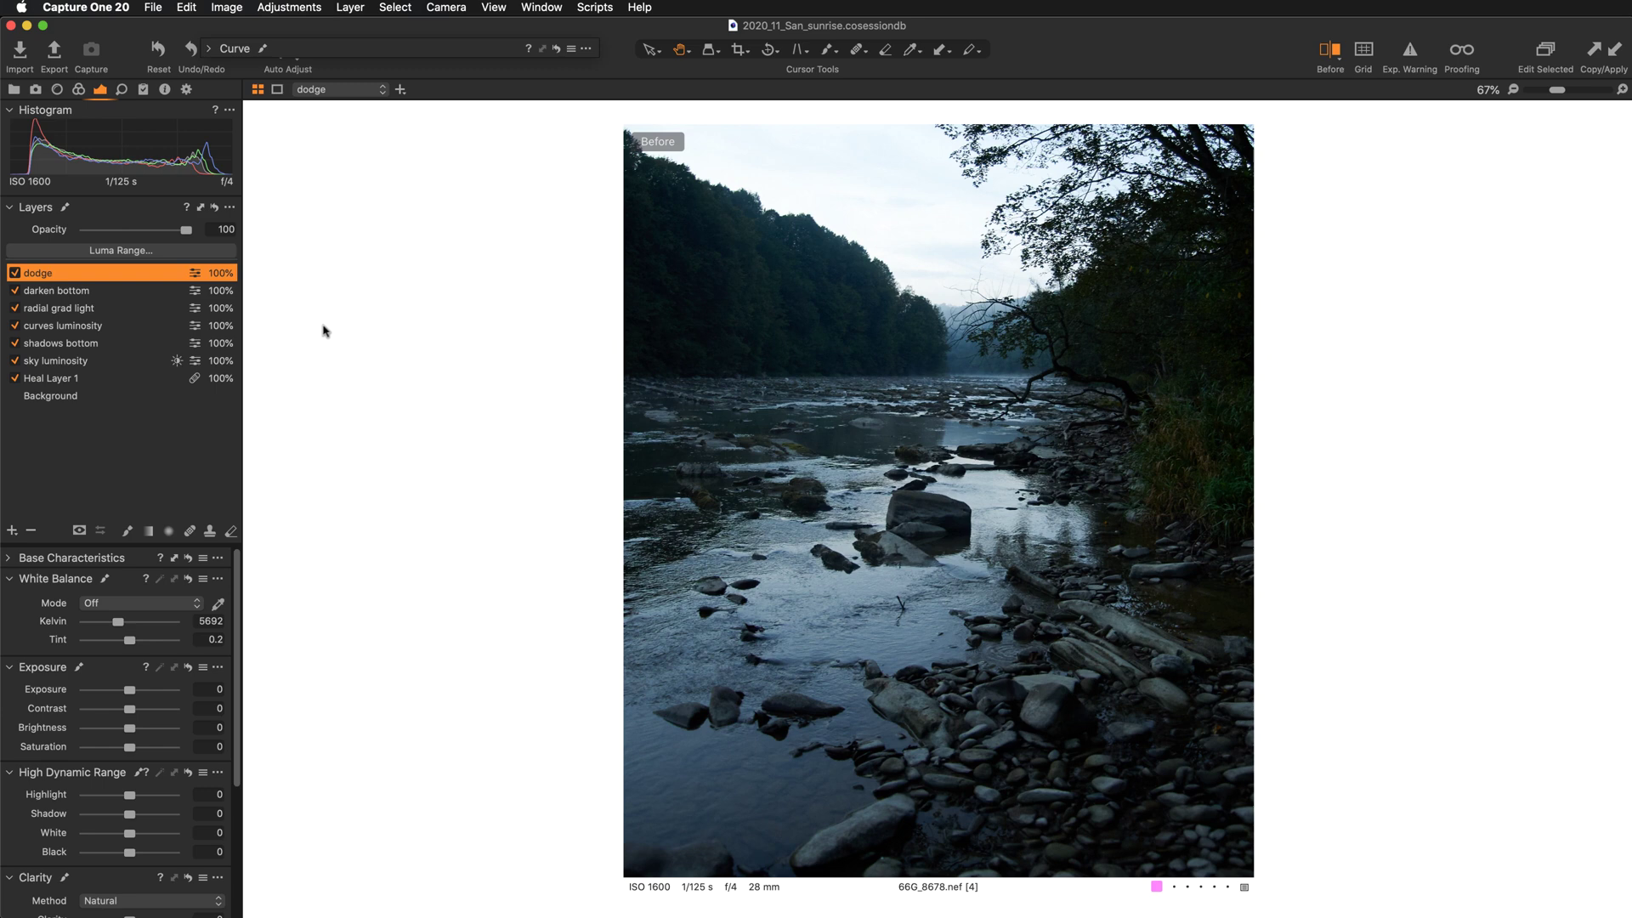
key("y")
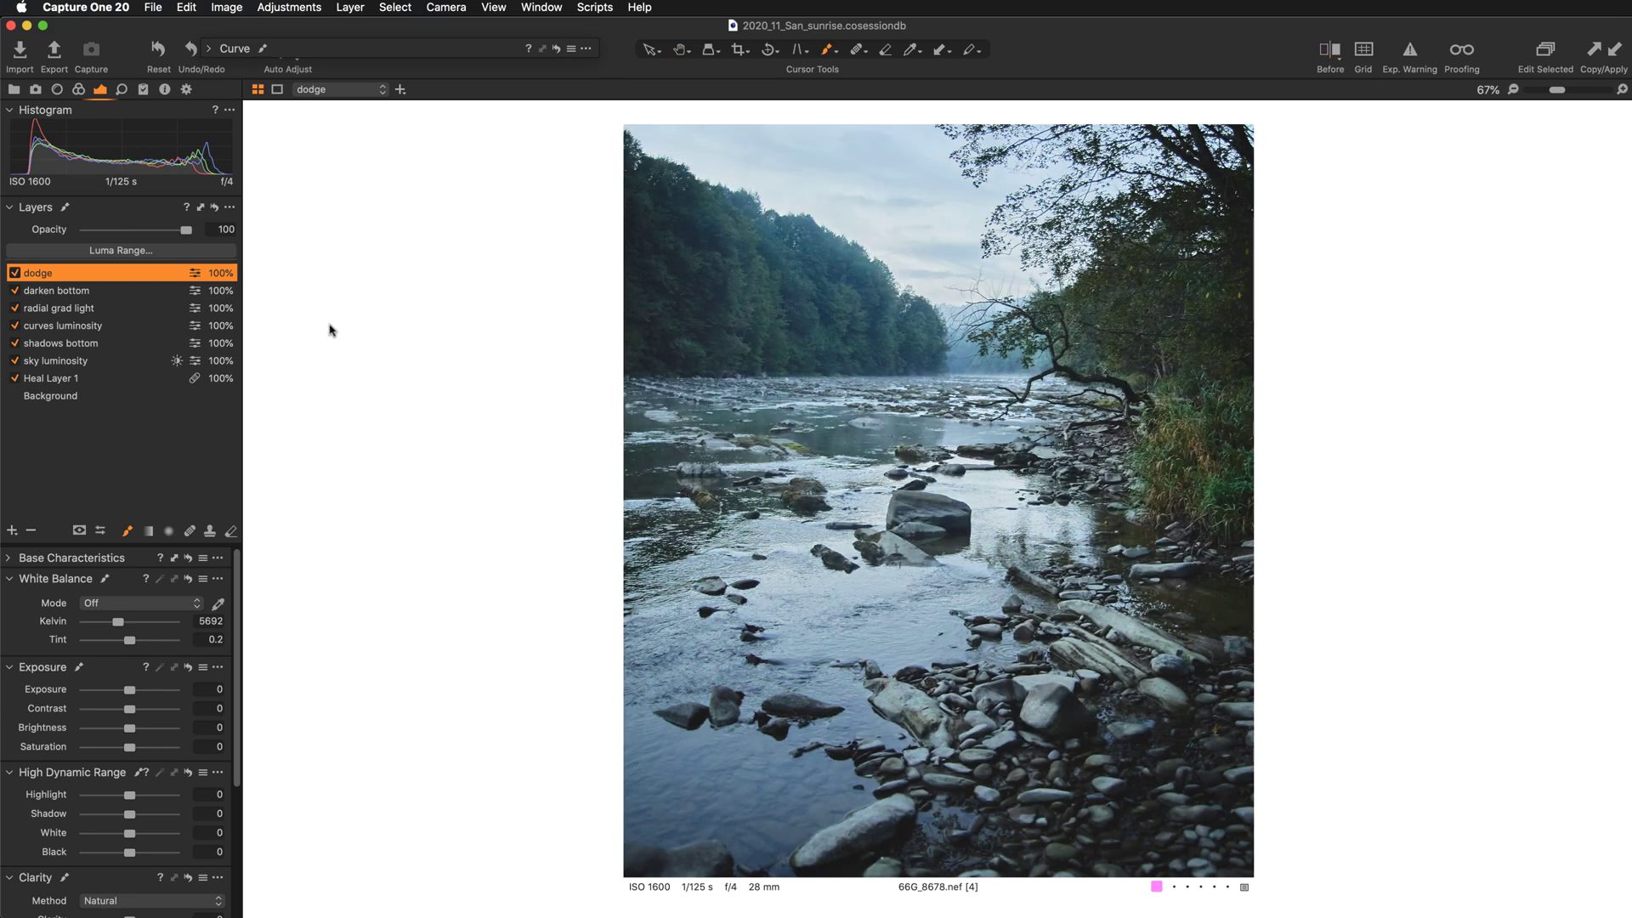
key("super+0")
key("y")
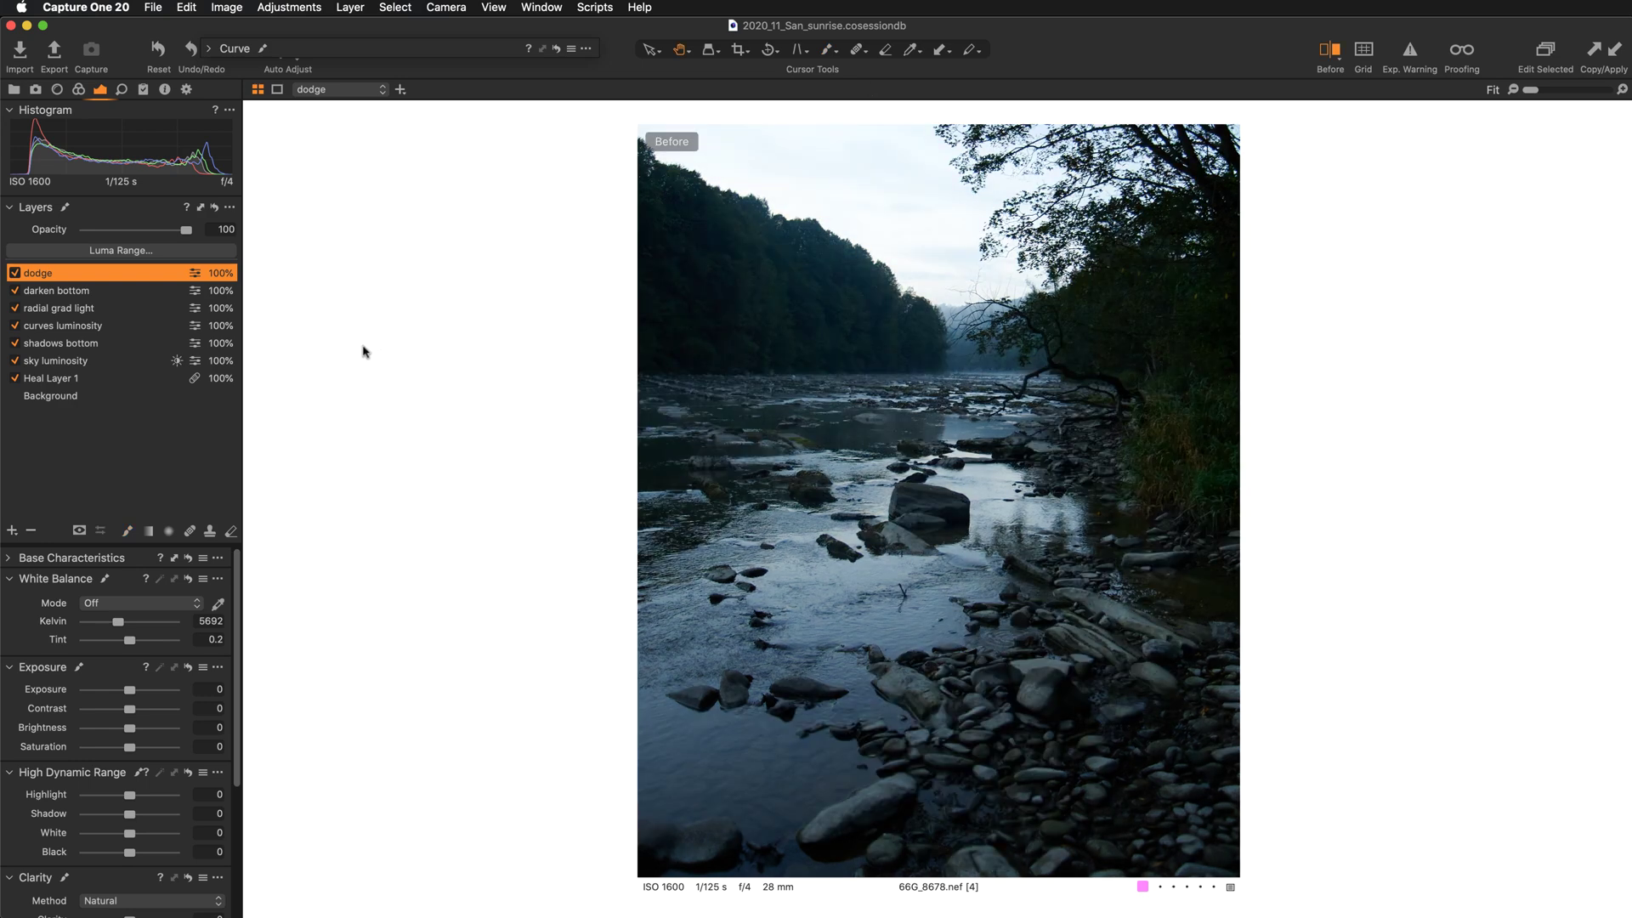
key("y")
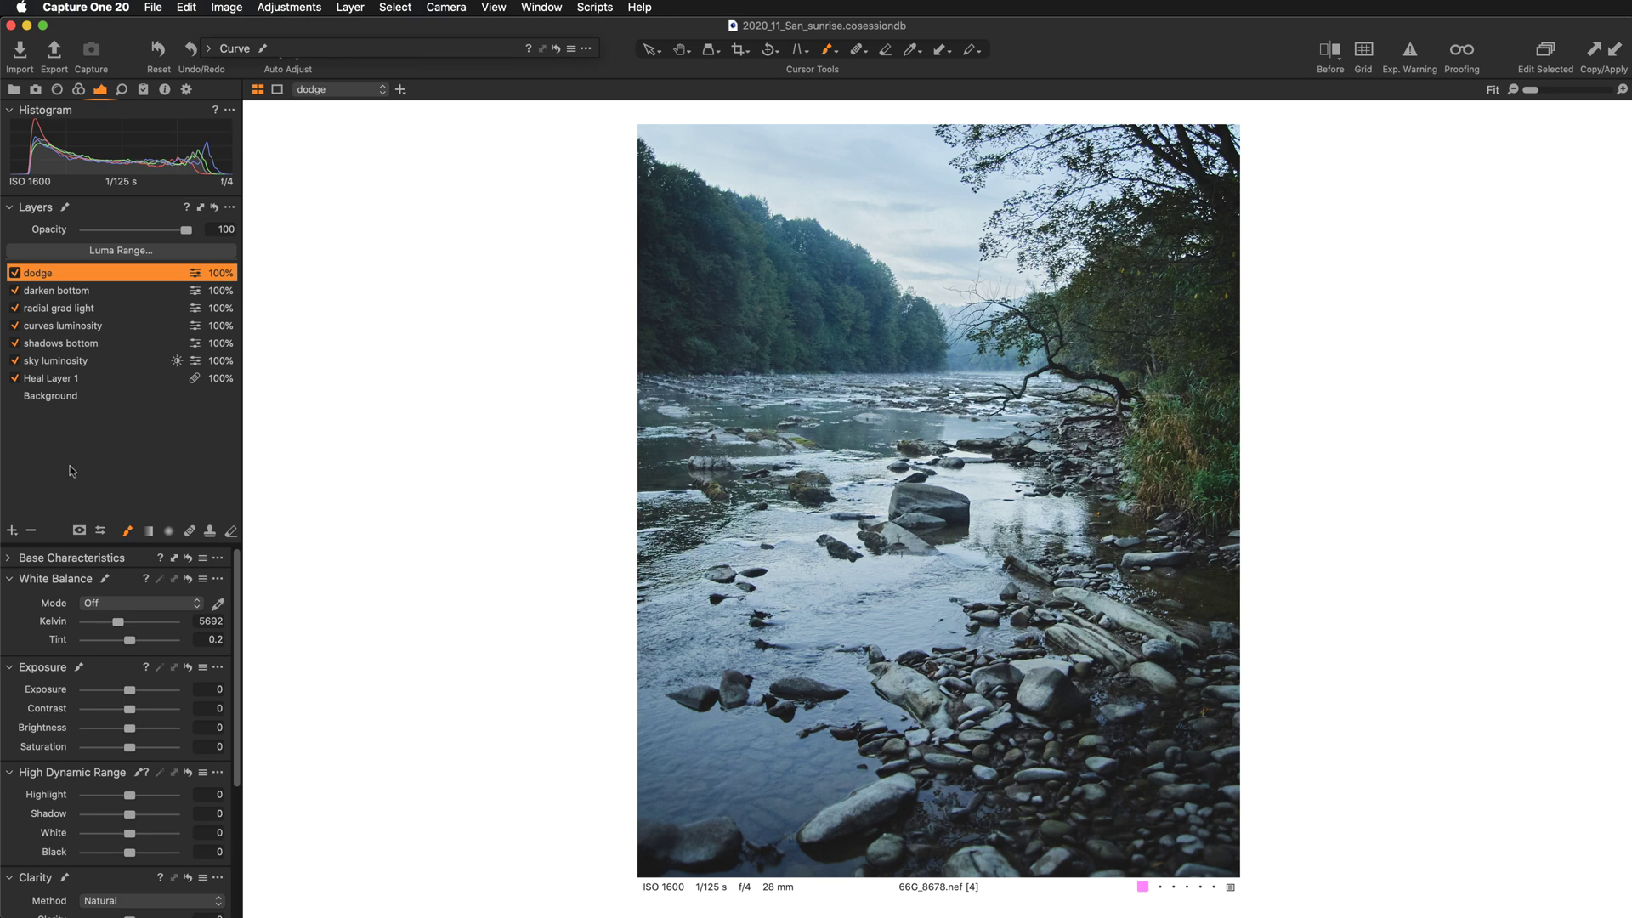
Add a new filled adjustment layer named "color" above the dodge layer.
left_click(12, 531)
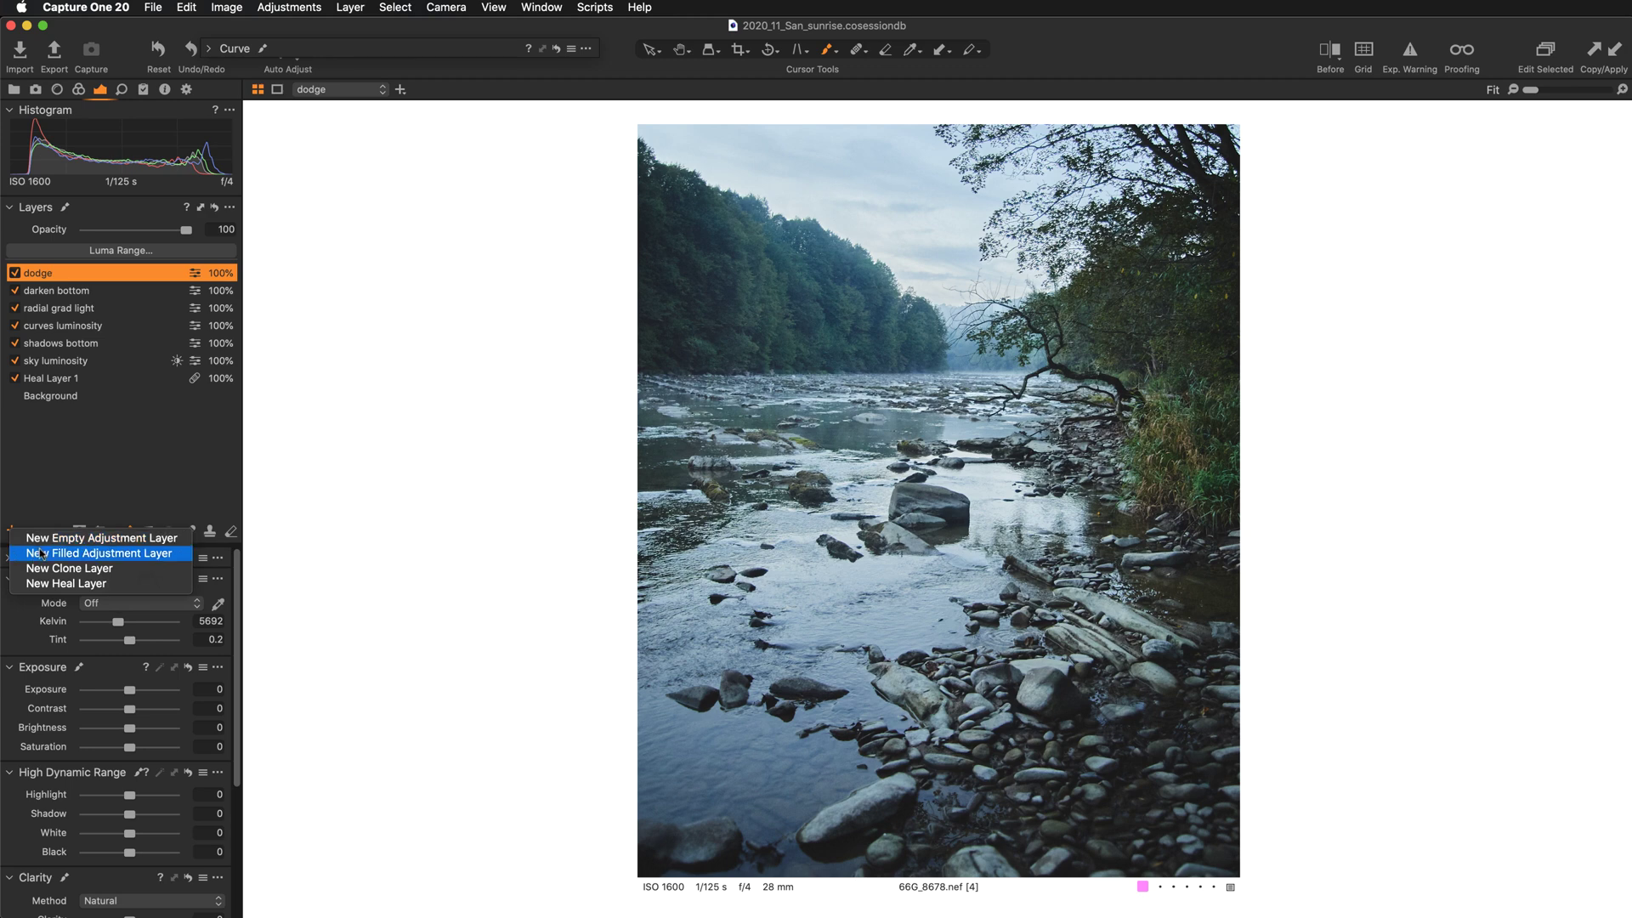
left_click(43, 547)
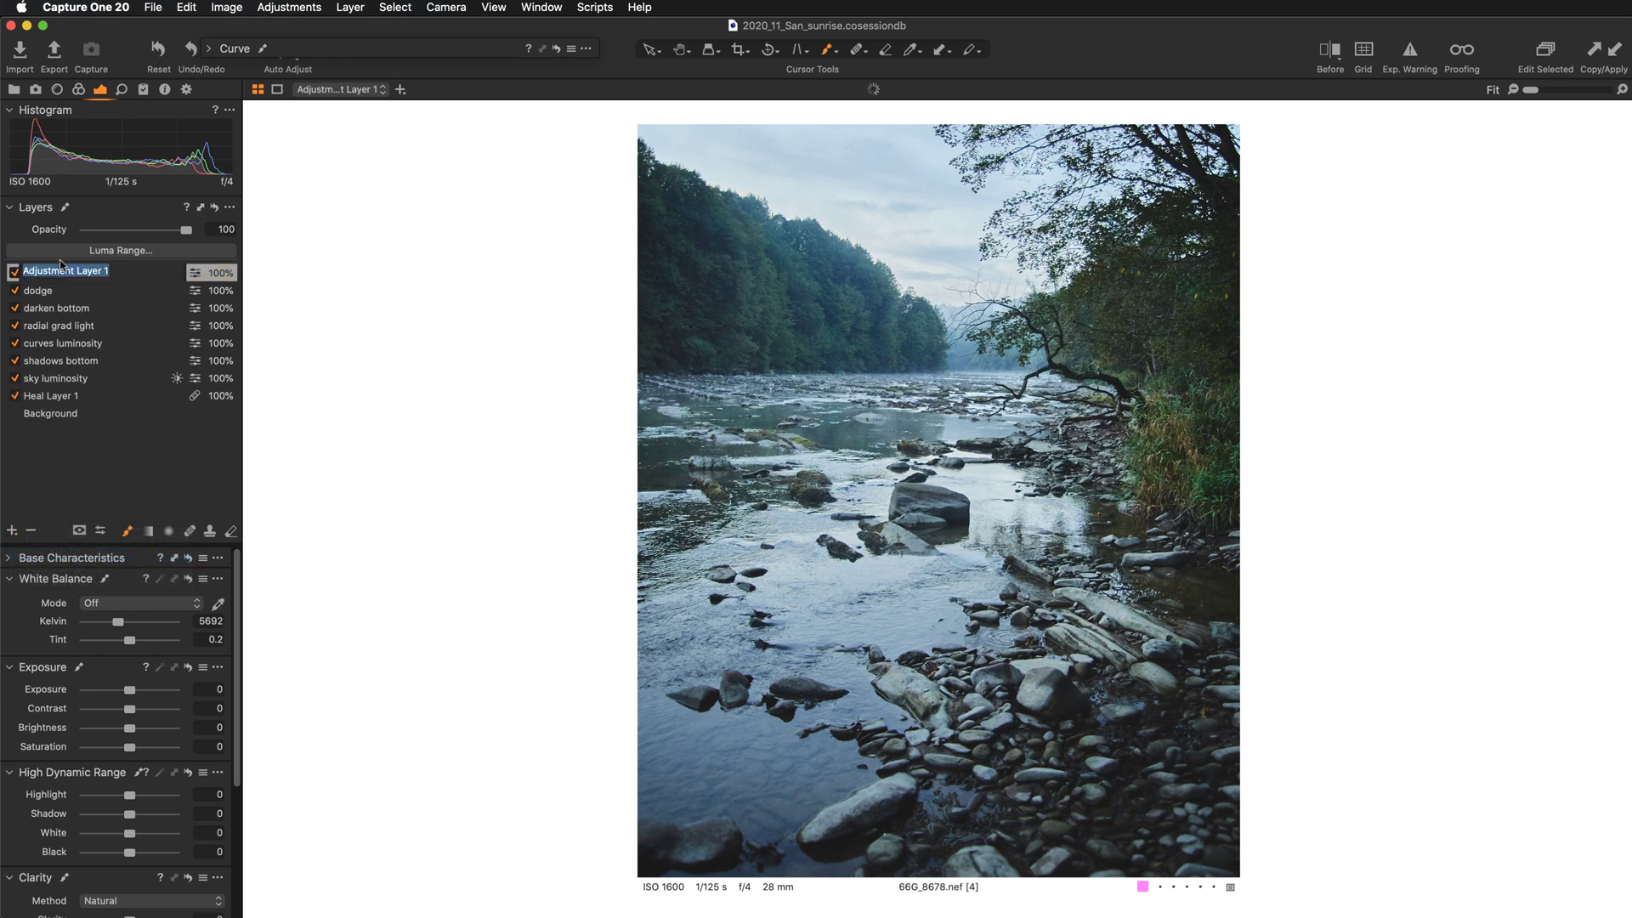
type("color")
key("Return")
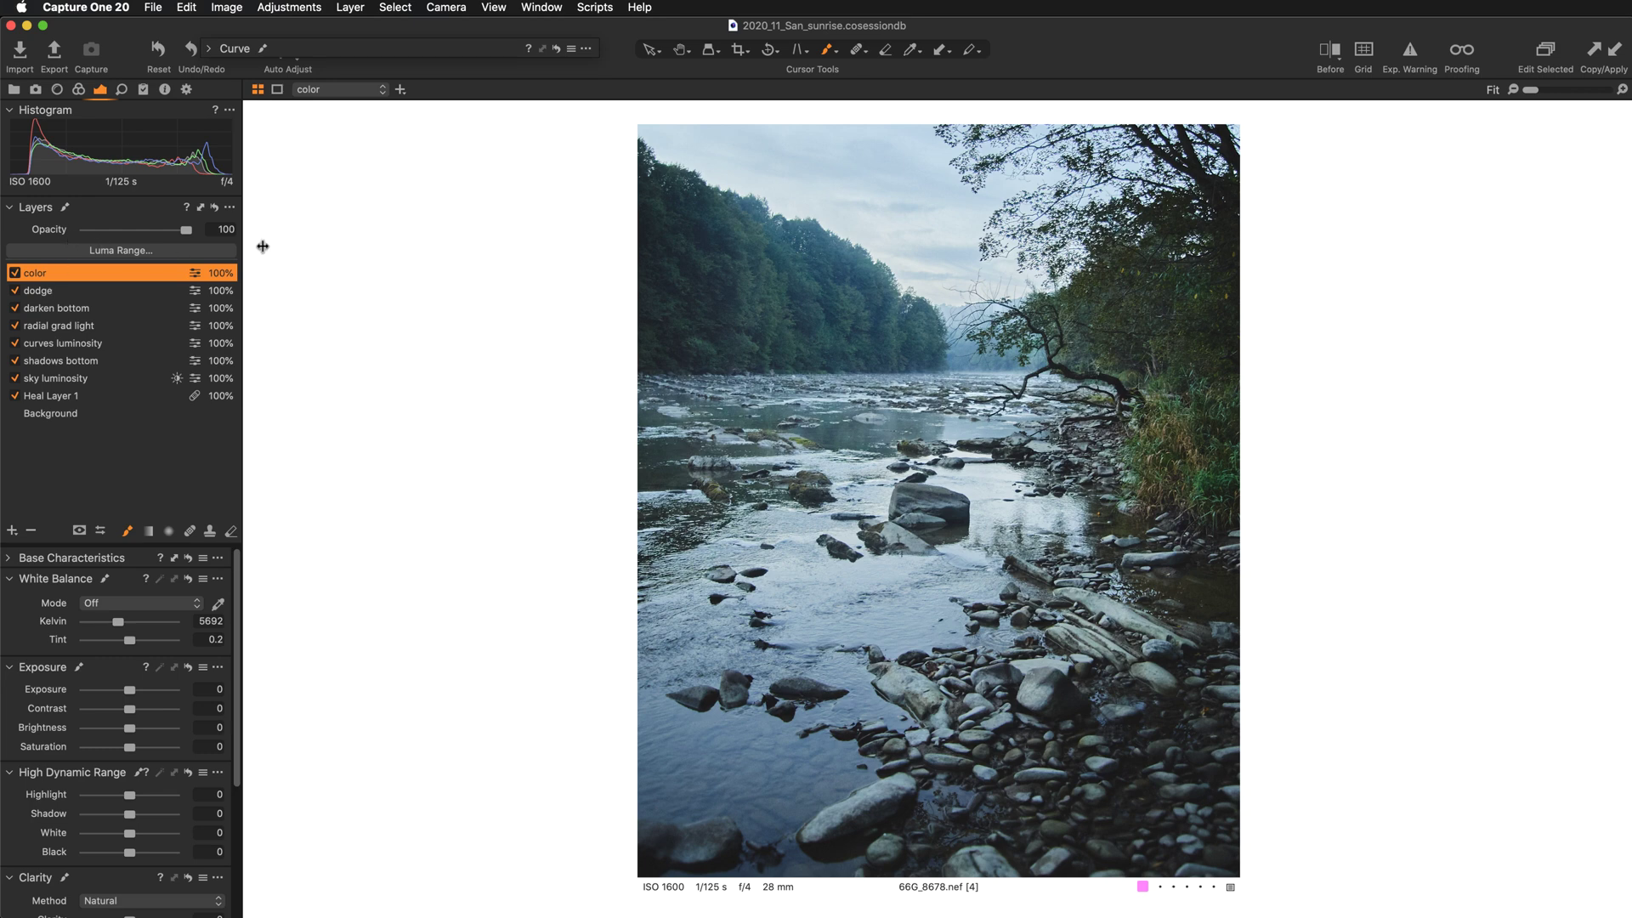
Detach the Color Editor and Color Balance tools and float them beside the photo.
left_click(79, 89)
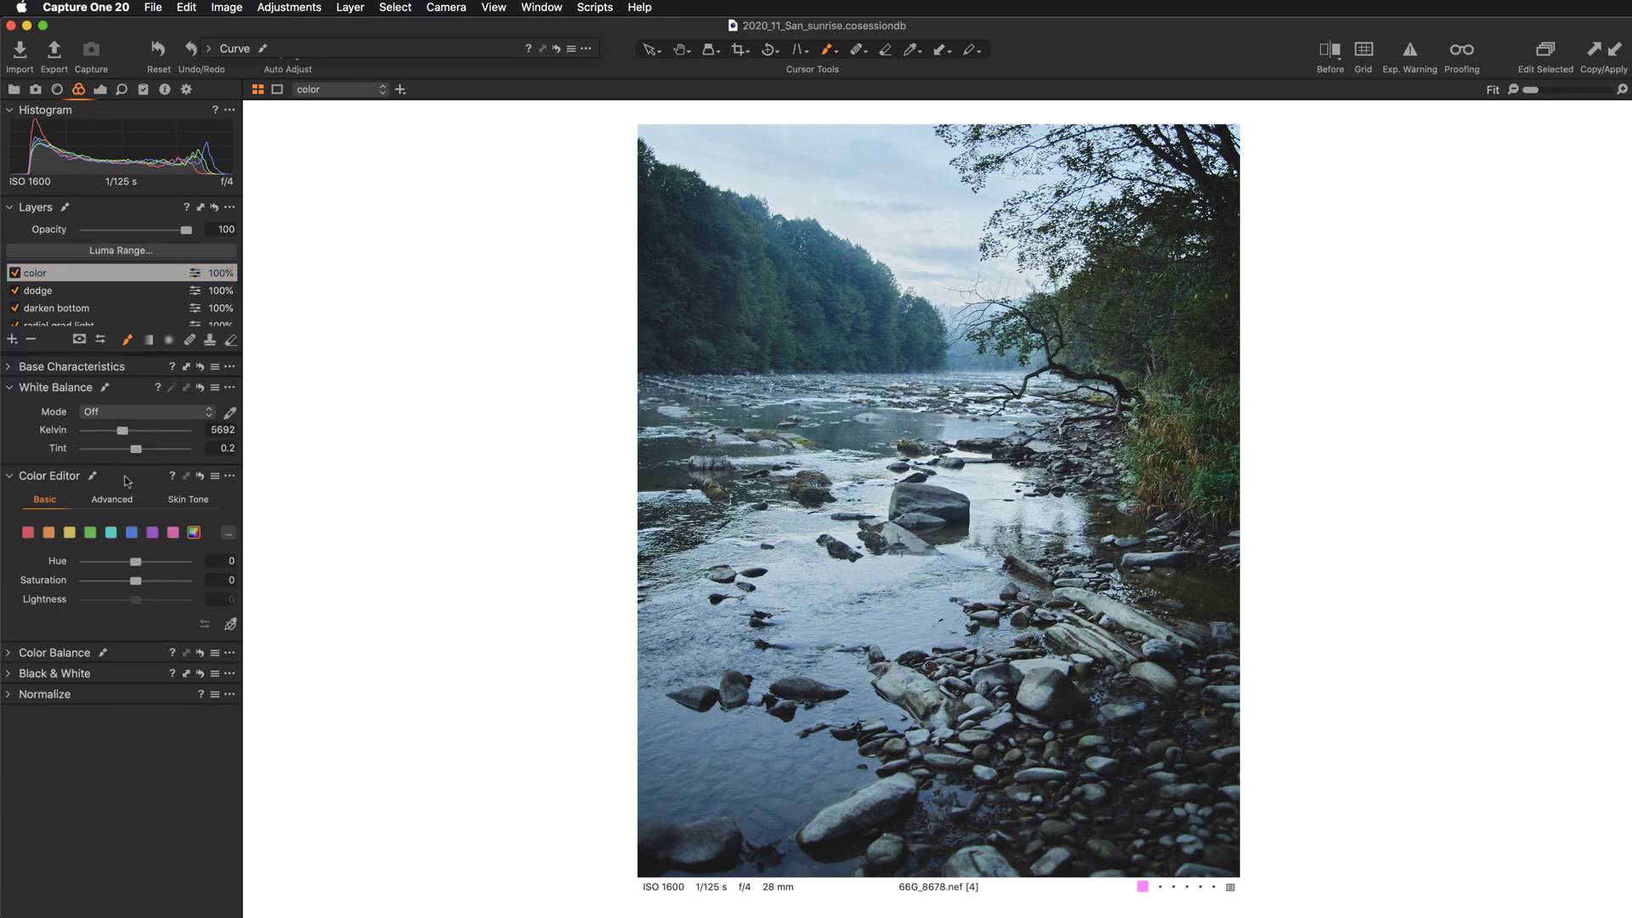
left_click_drag(130, 482, 419, 135)
left_click(419, 132)
left_click(422, 136)
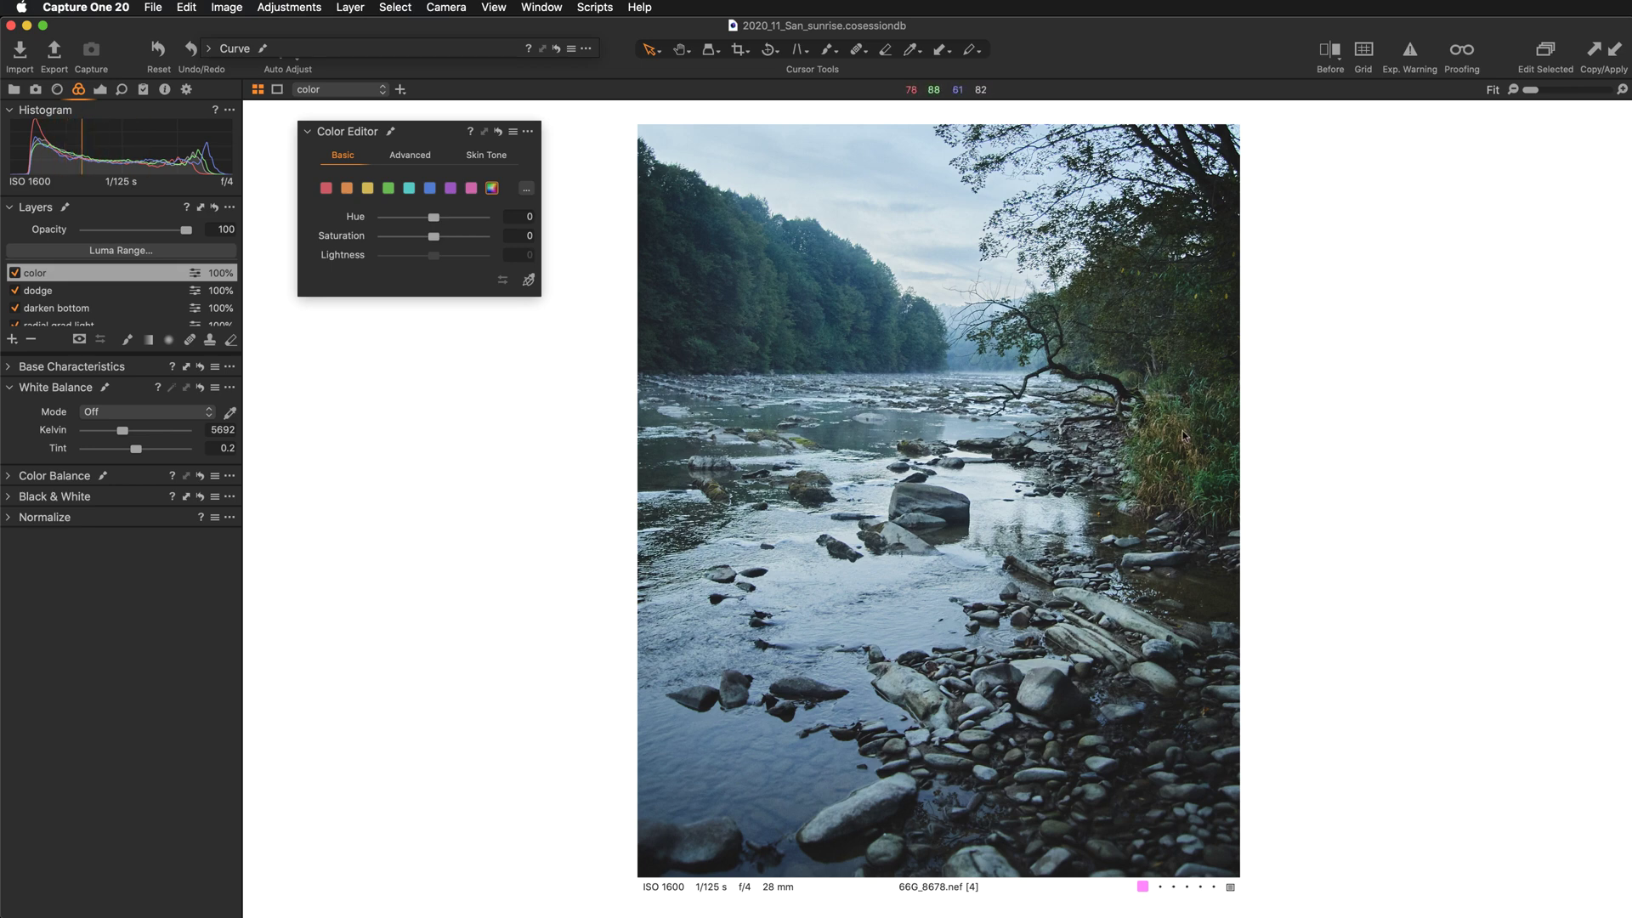
key("super+alt+0")
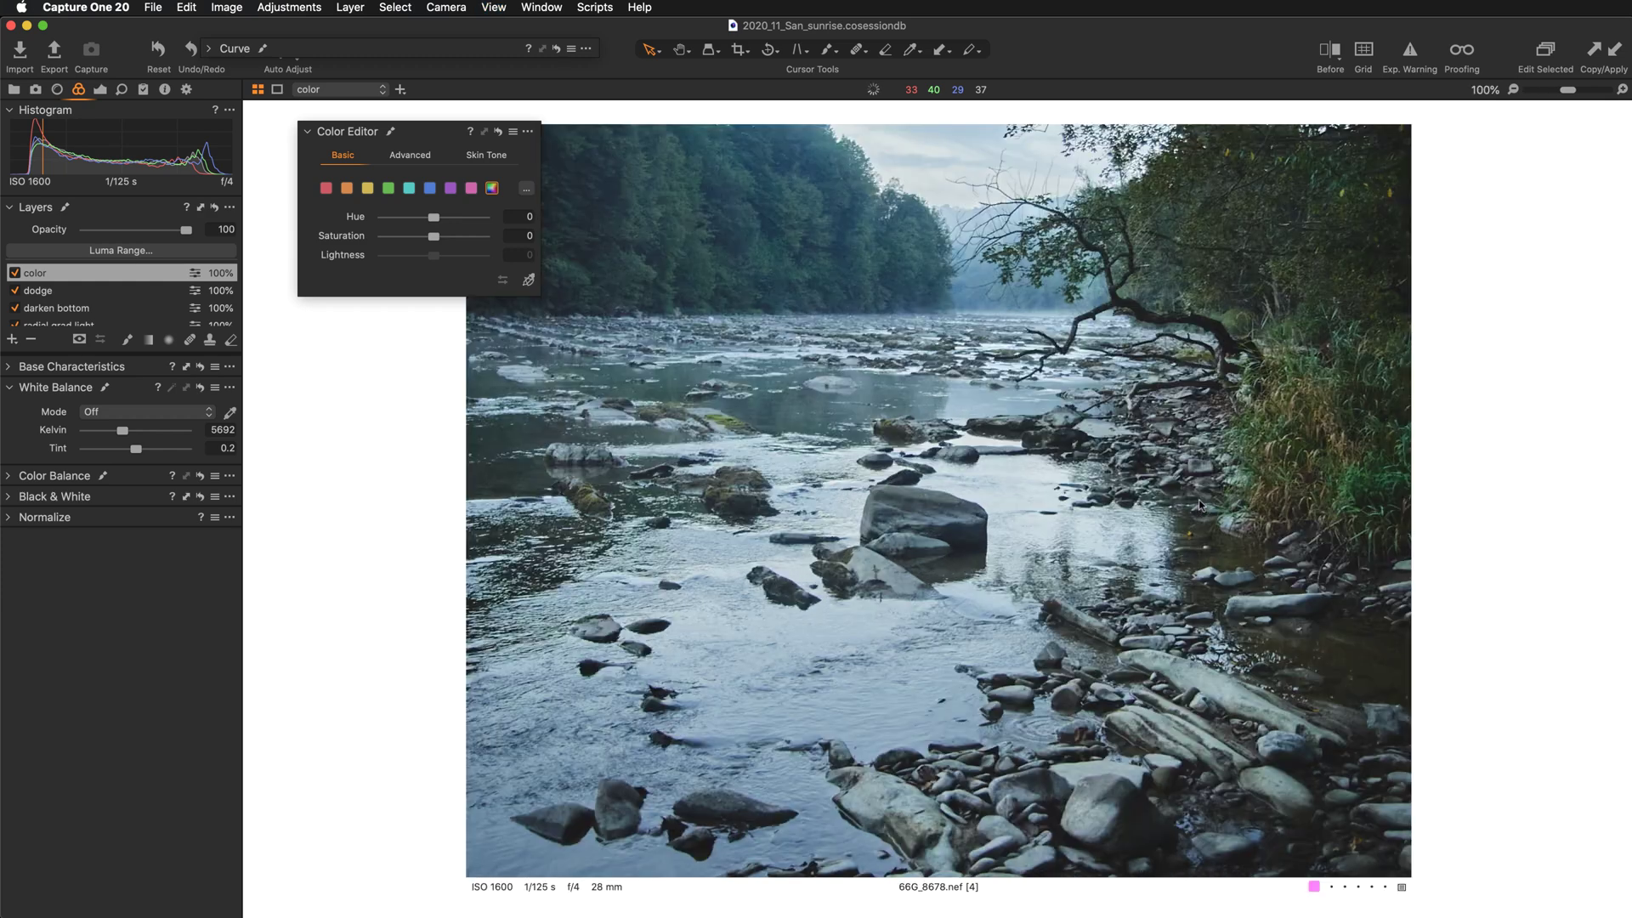
scroll(878, 341, "up", 5)
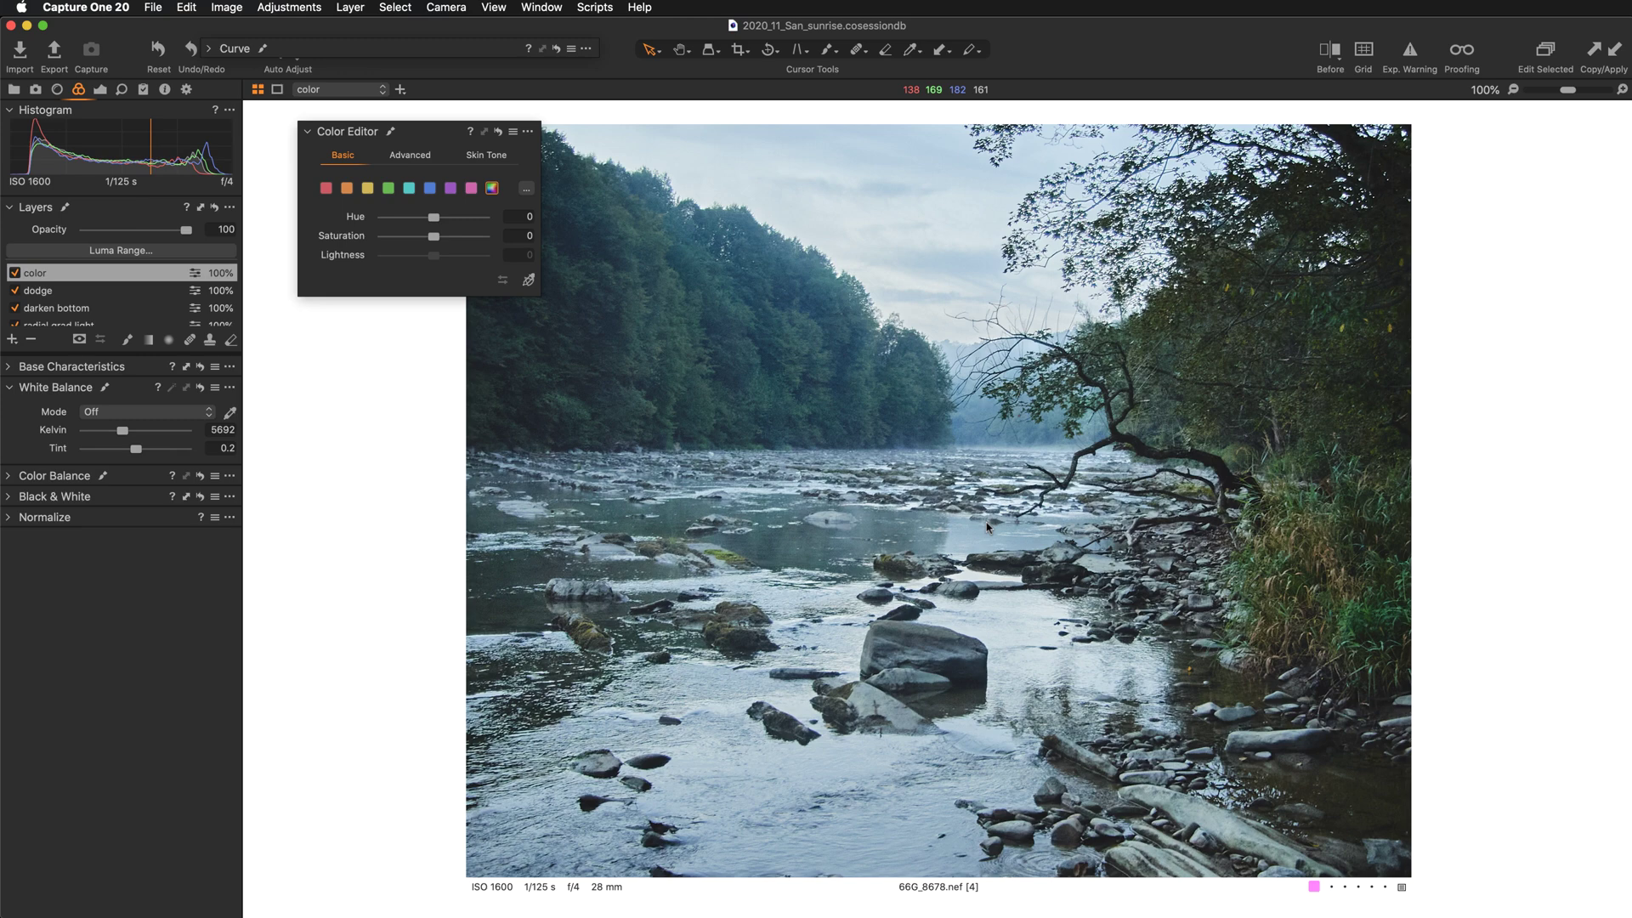
key("cmd+0")
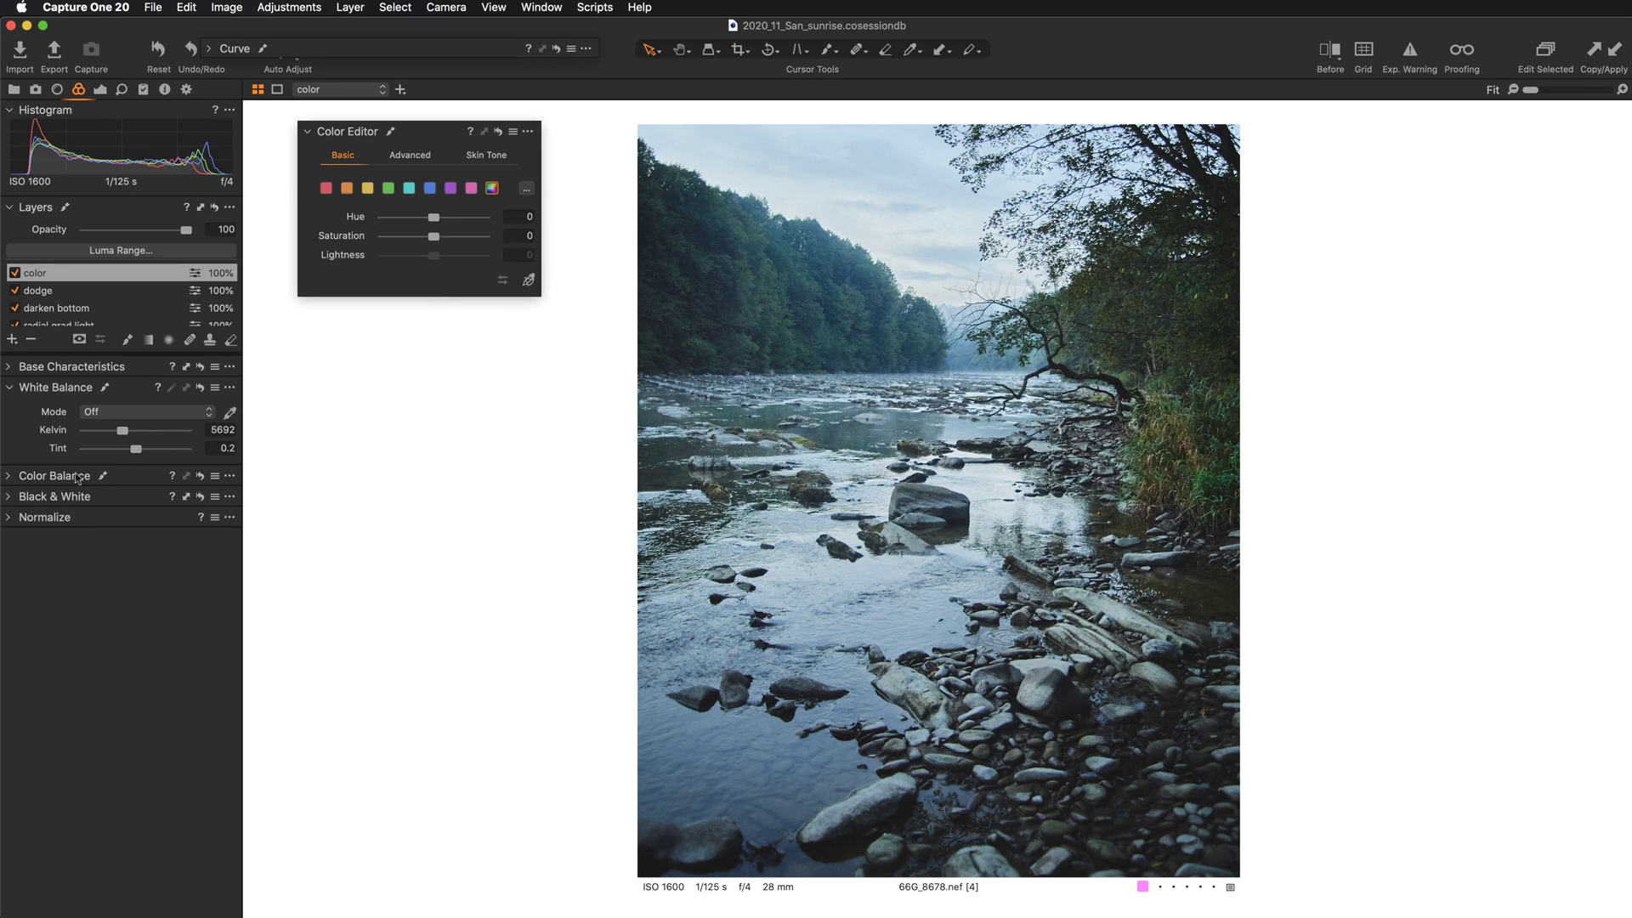
left_click(45, 479)
left_click_drag(64, 478, 368, 344)
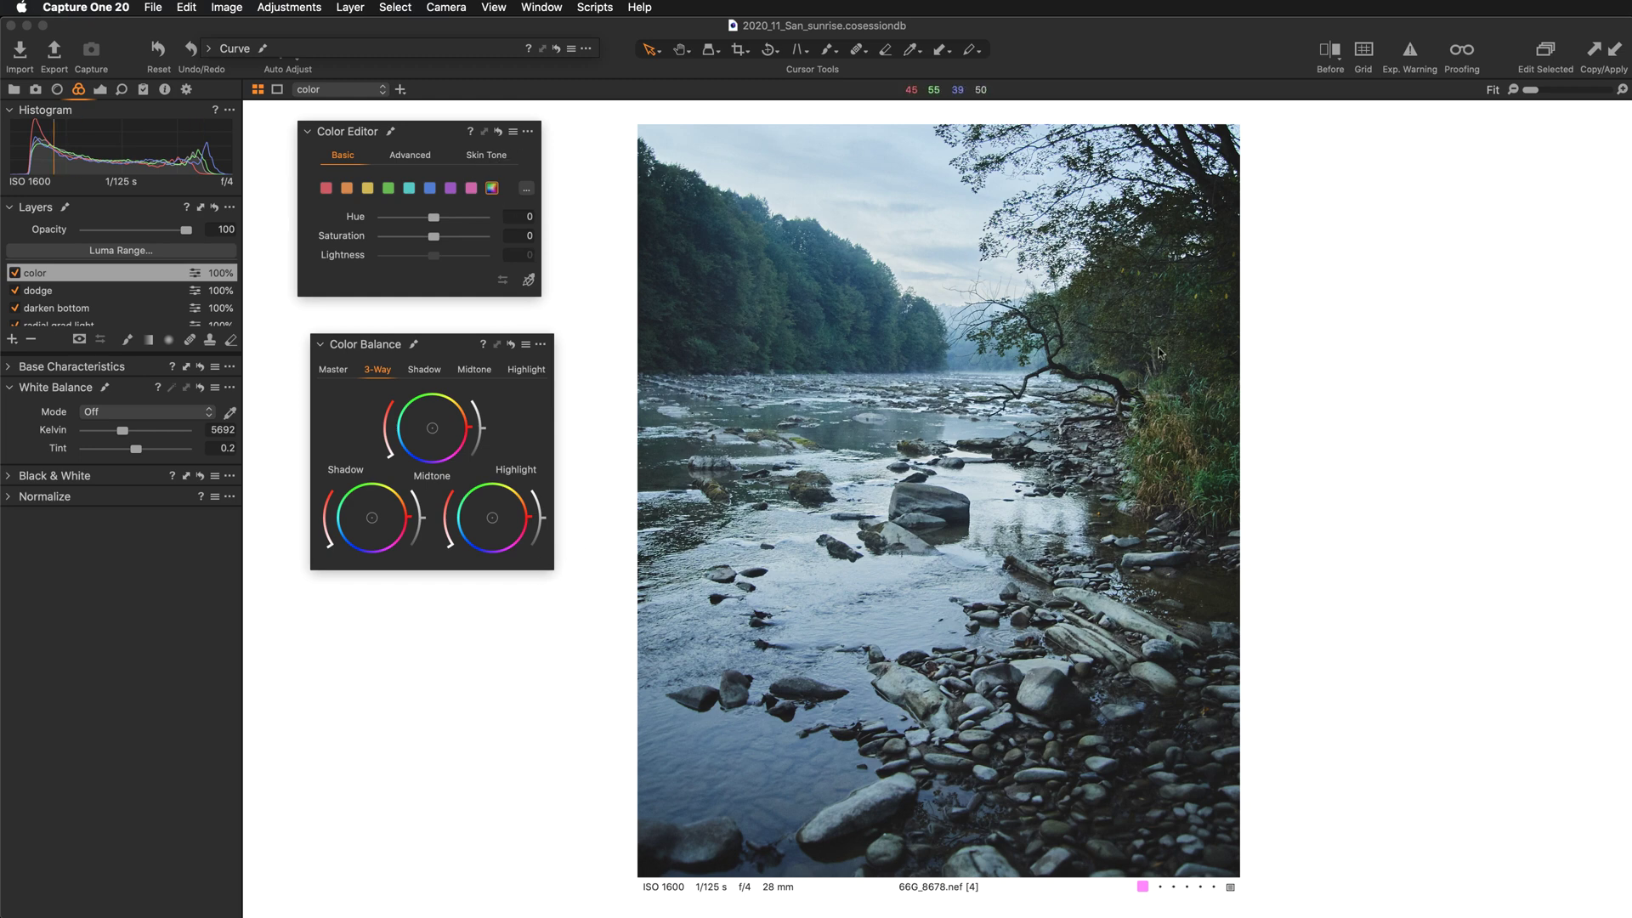
Give the color layer a subtle green tint using the Master wheel of Color Balance.
left_click(333, 369)
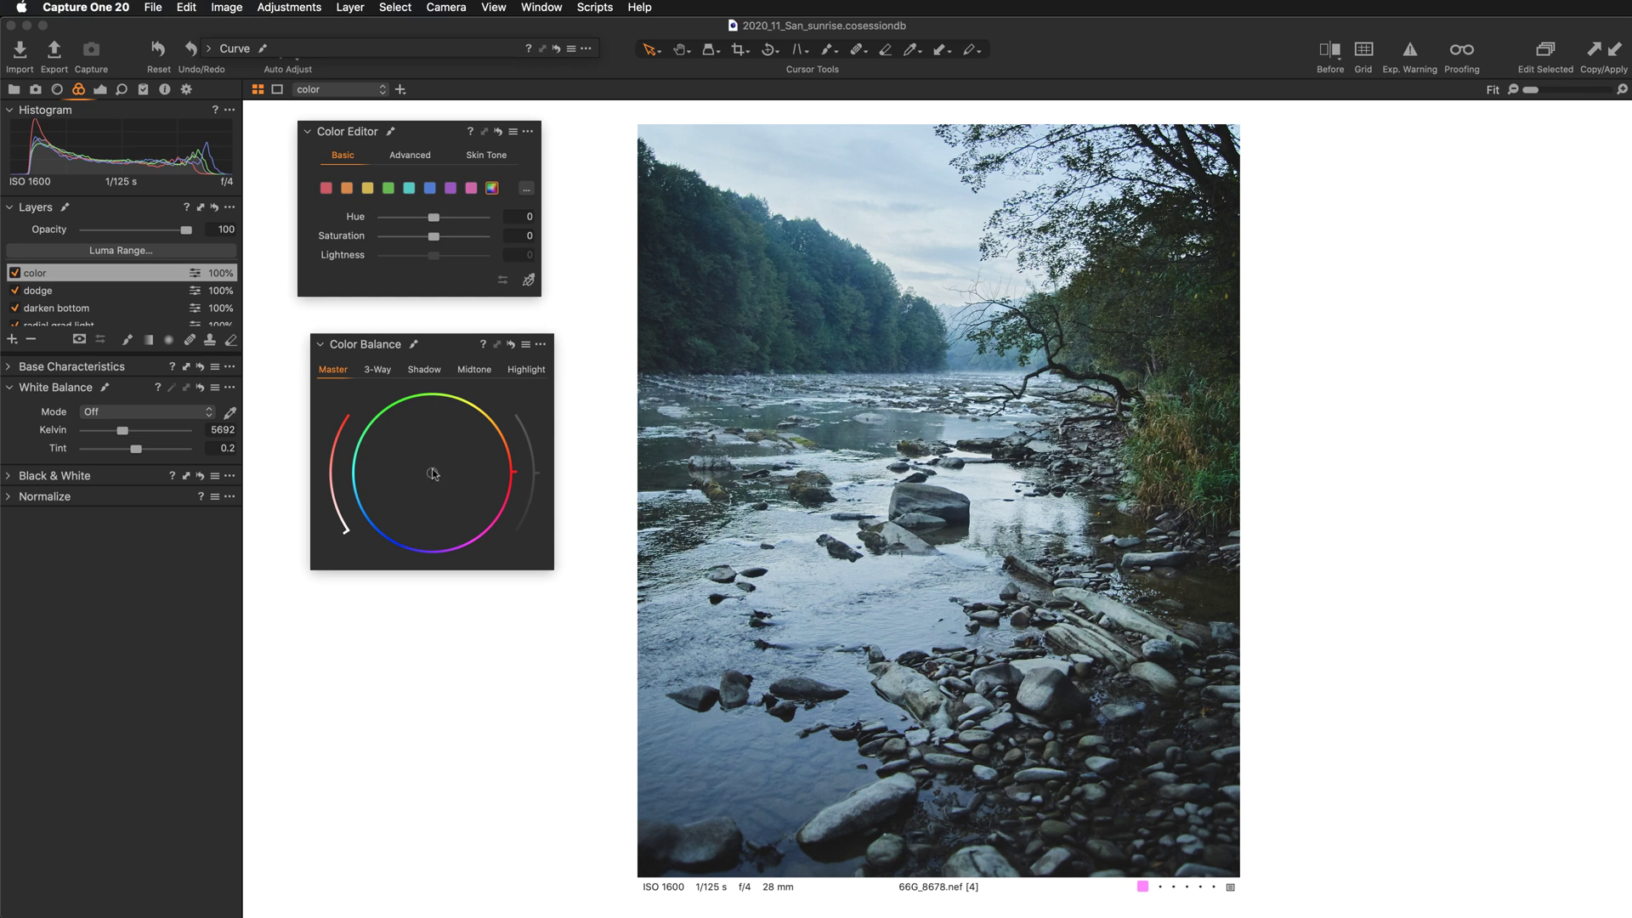
left_click_drag(432, 473, 428, 464)
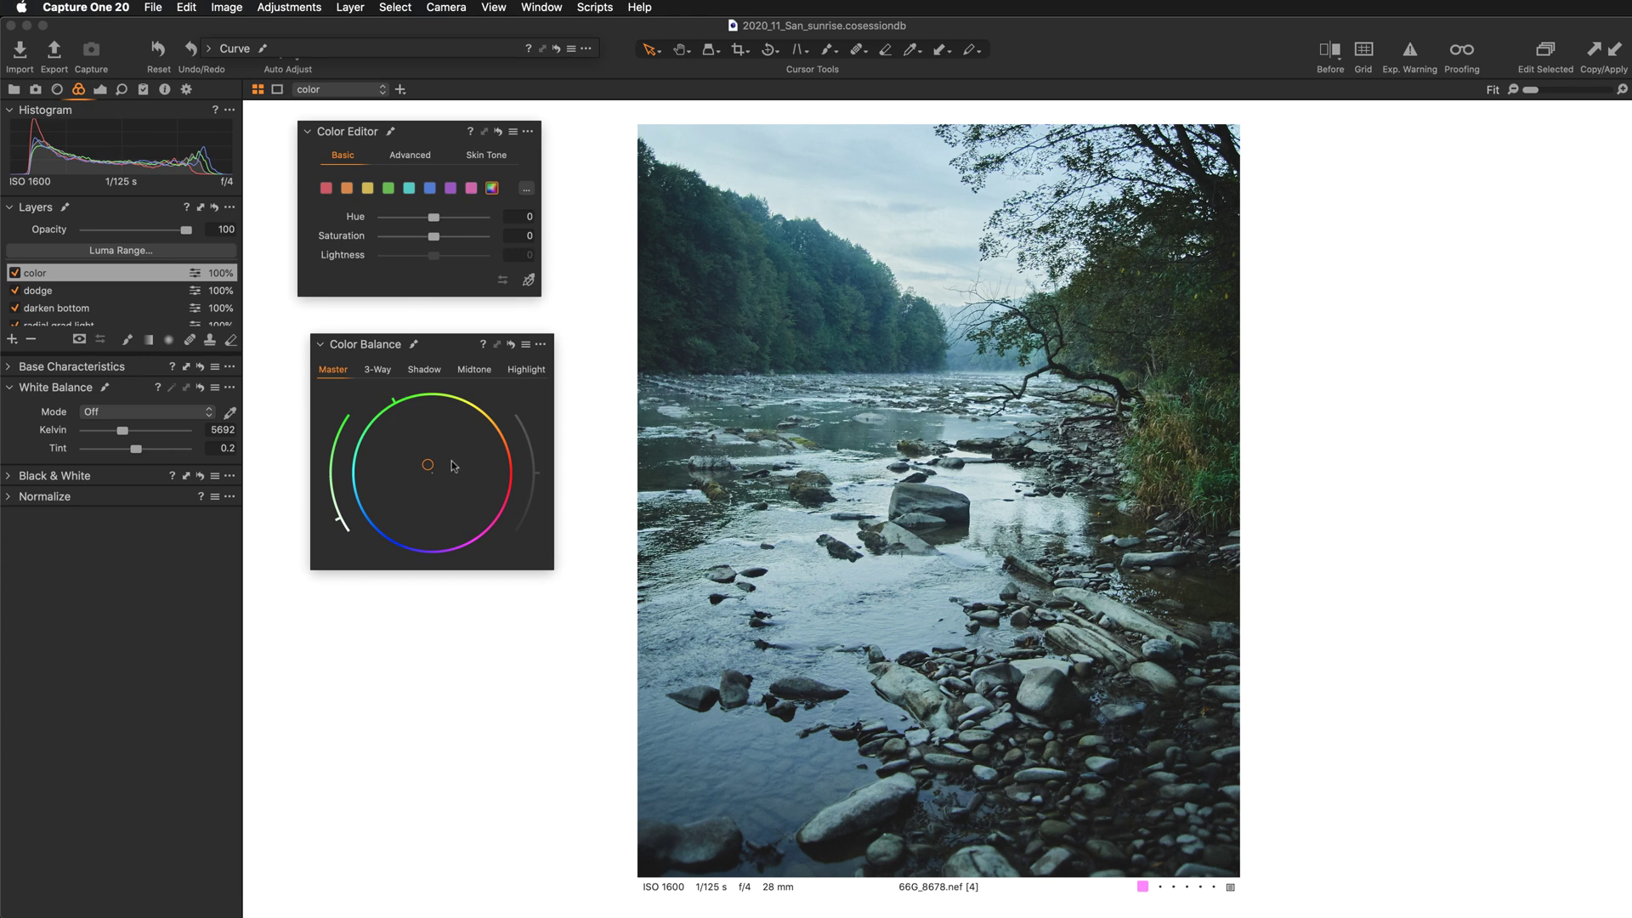
left_click(394, 402)
left_click_drag(335, 522, 332, 523)
Raise the shadow lightness slightly in Color Balance.
left_click(425, 371)
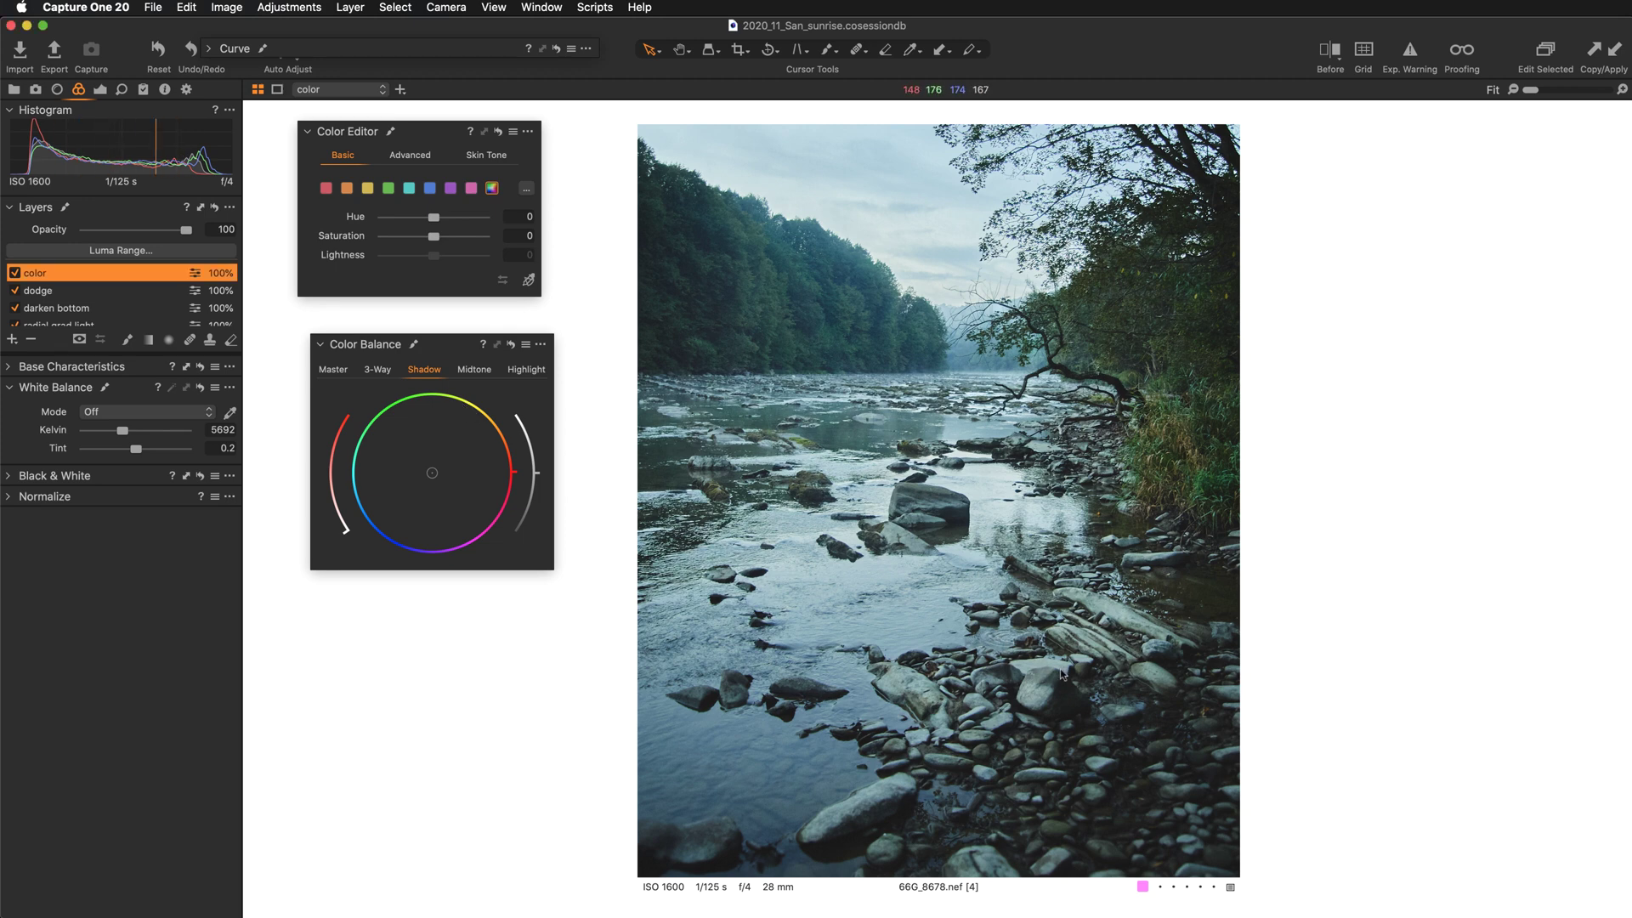
left_click(1075, 697)
left_click_drag(539, 478, 544, 455)
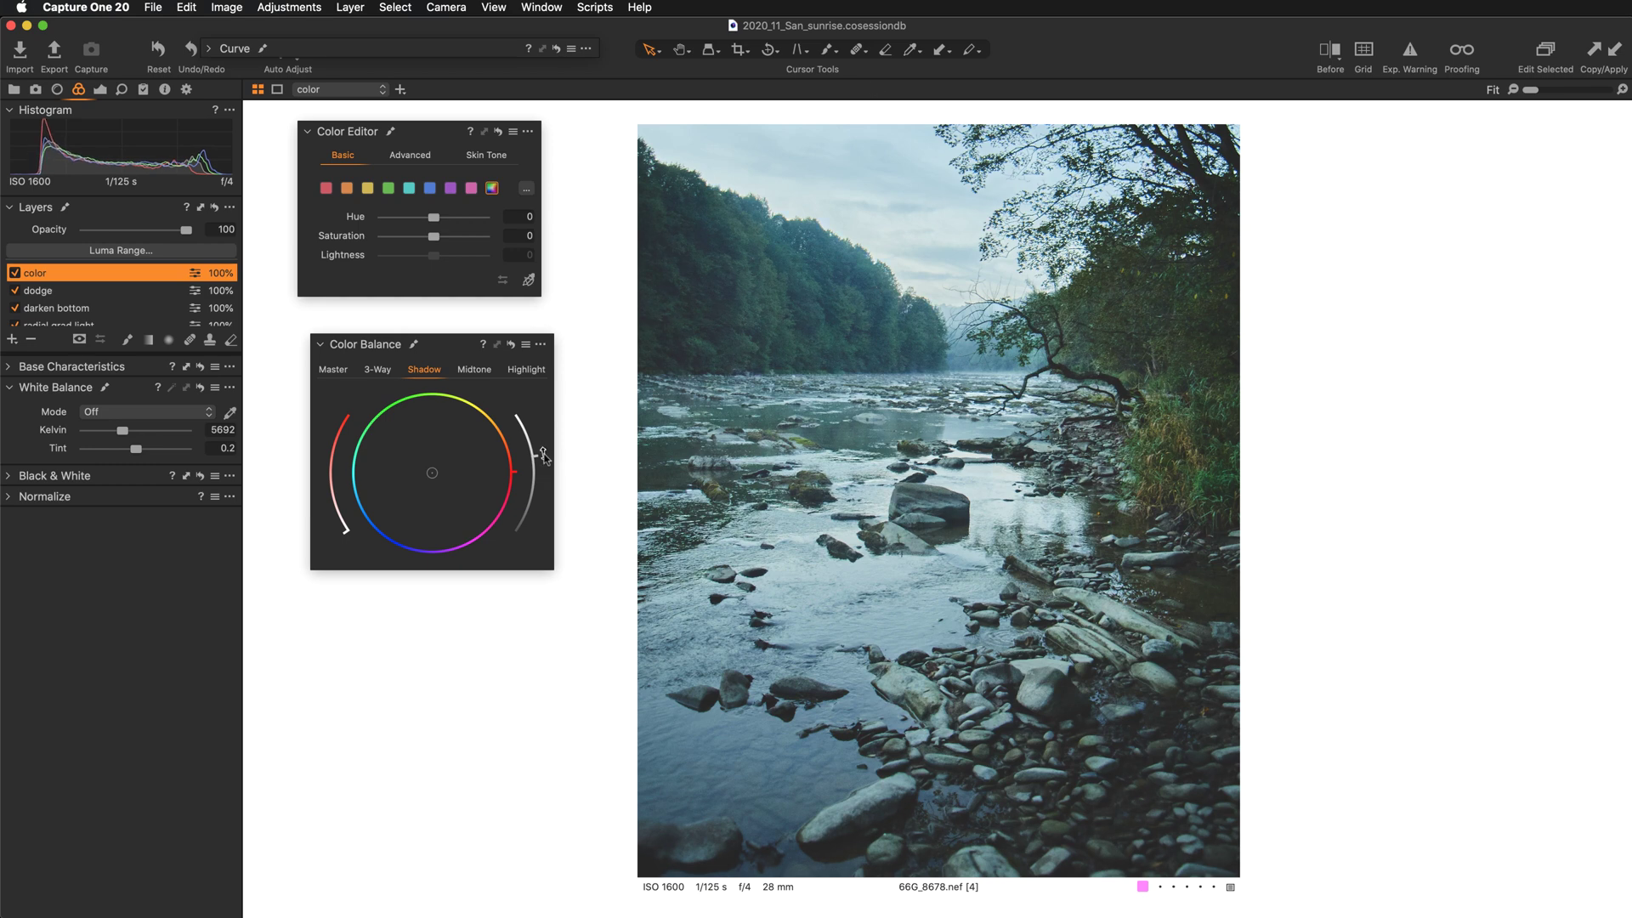
Darken the Color Balance midtones slightly and tint them toward warm yellow.
left_click(475, 371)
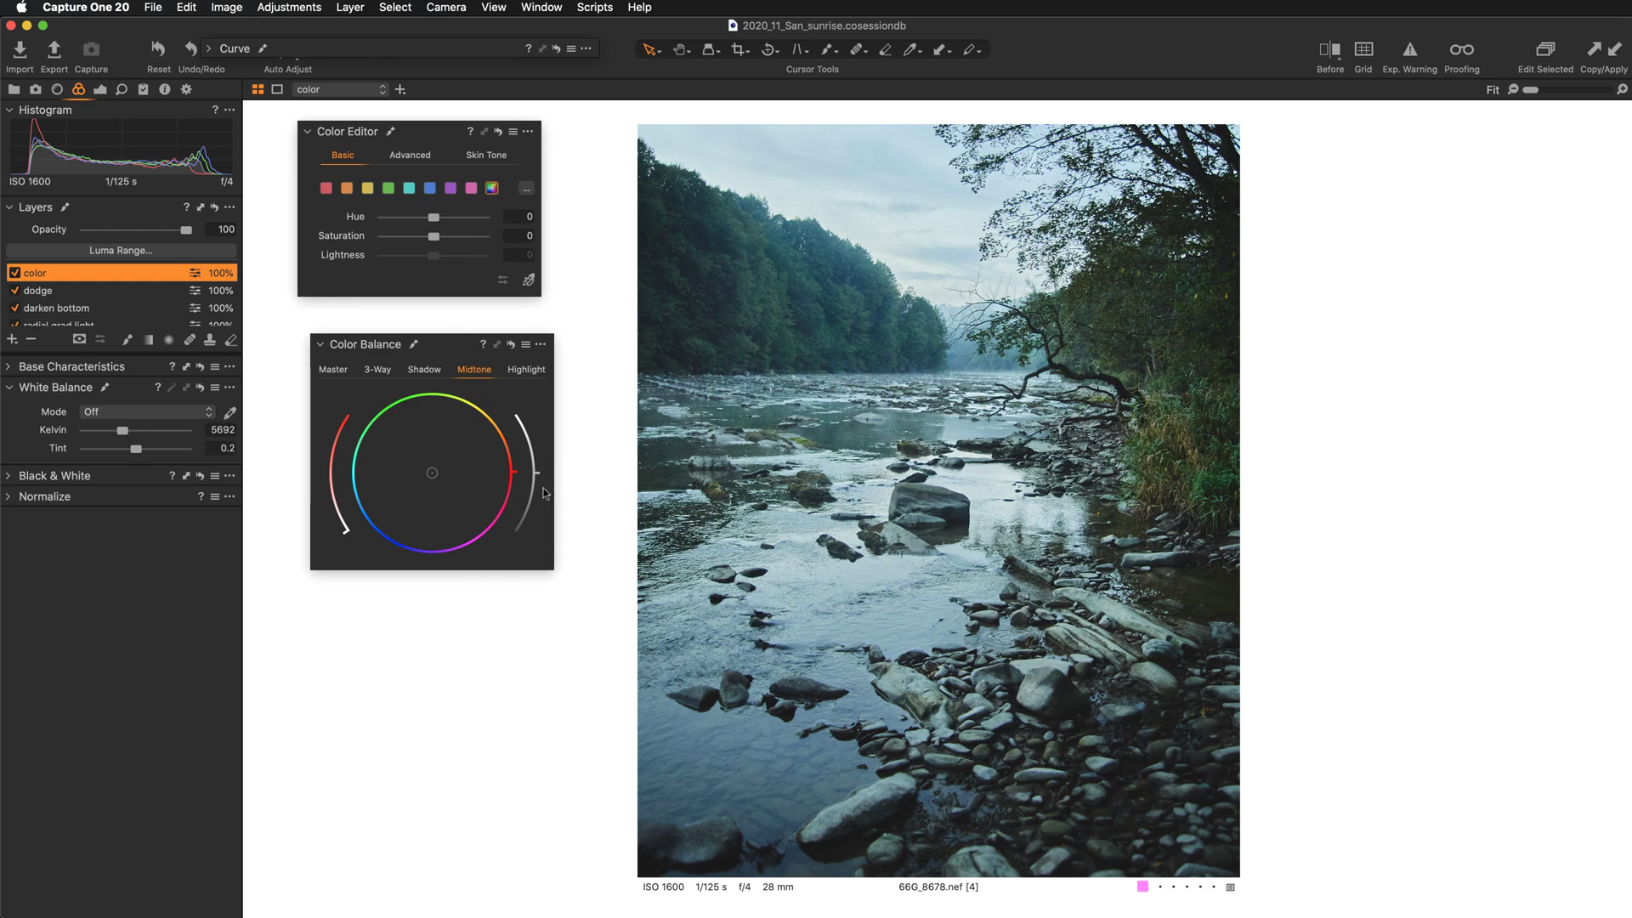
left_click_drag(541, 482, 546, 500)
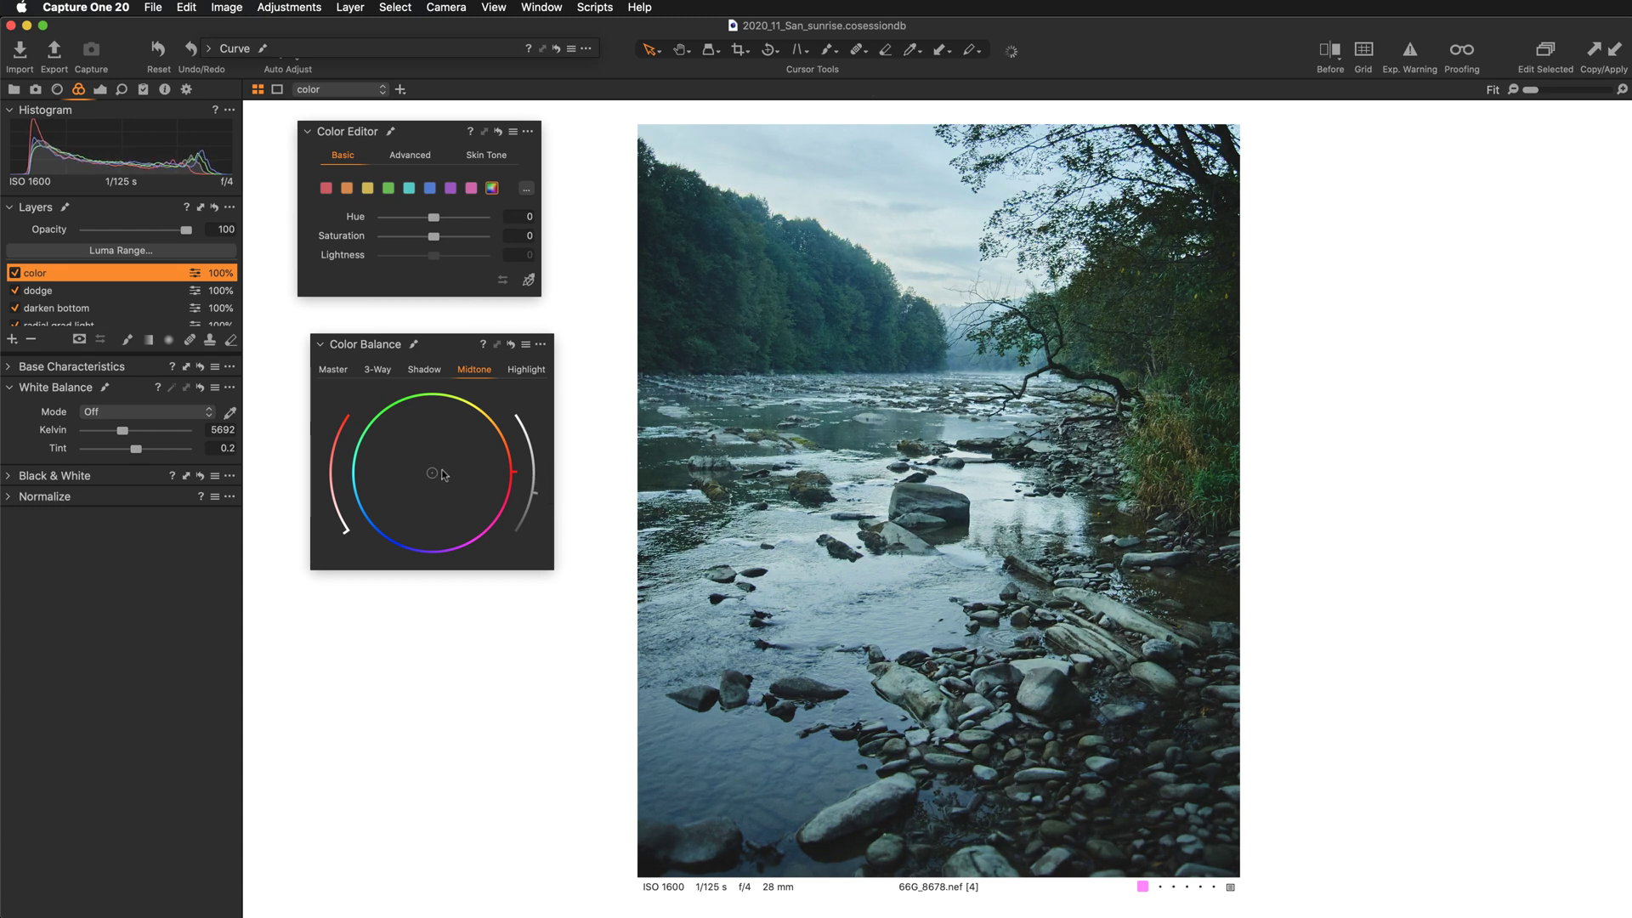
left_click_drag(432, 466, 443, 457)
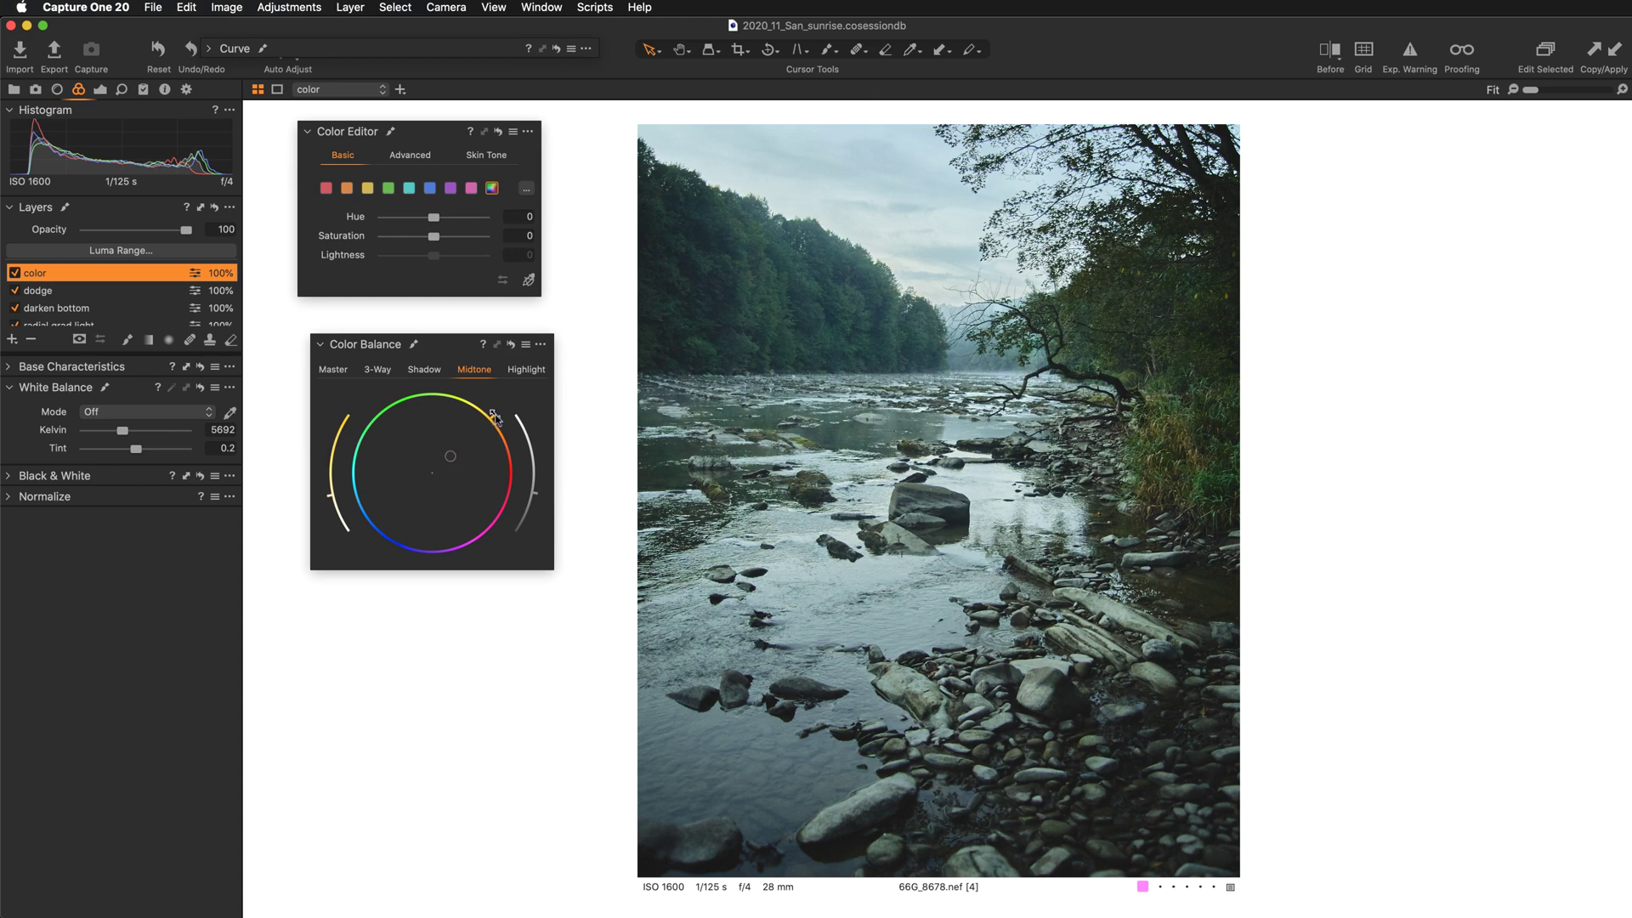
left_click_drag(450, 459, 455, 449)
mouse_move(327, 490)
left_mouse_down()
mouse_move(347, 414)
mouse_move(313, 520)
mouse_move(340, 563)
mouse_move(307, 498)
left_mouse_up()
Brighten the Color Balance highlights slightly and reduce the strength of the master green tint.
left_click(519, 373)
left_click_drag(541, 475, 544, 463)
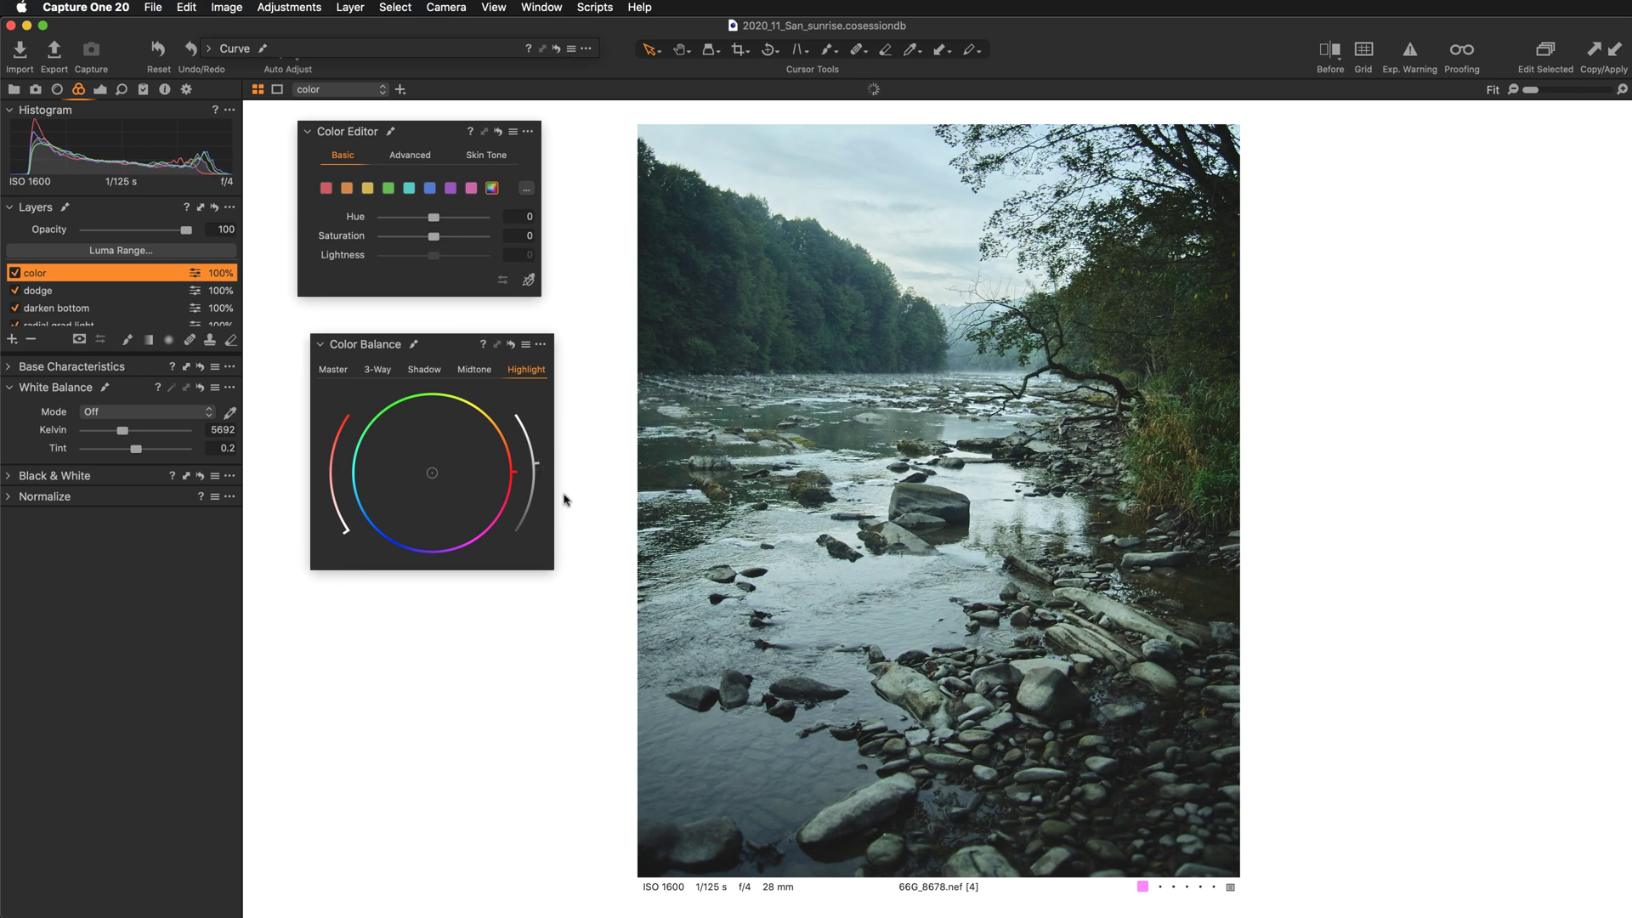
left_click(327, 371)
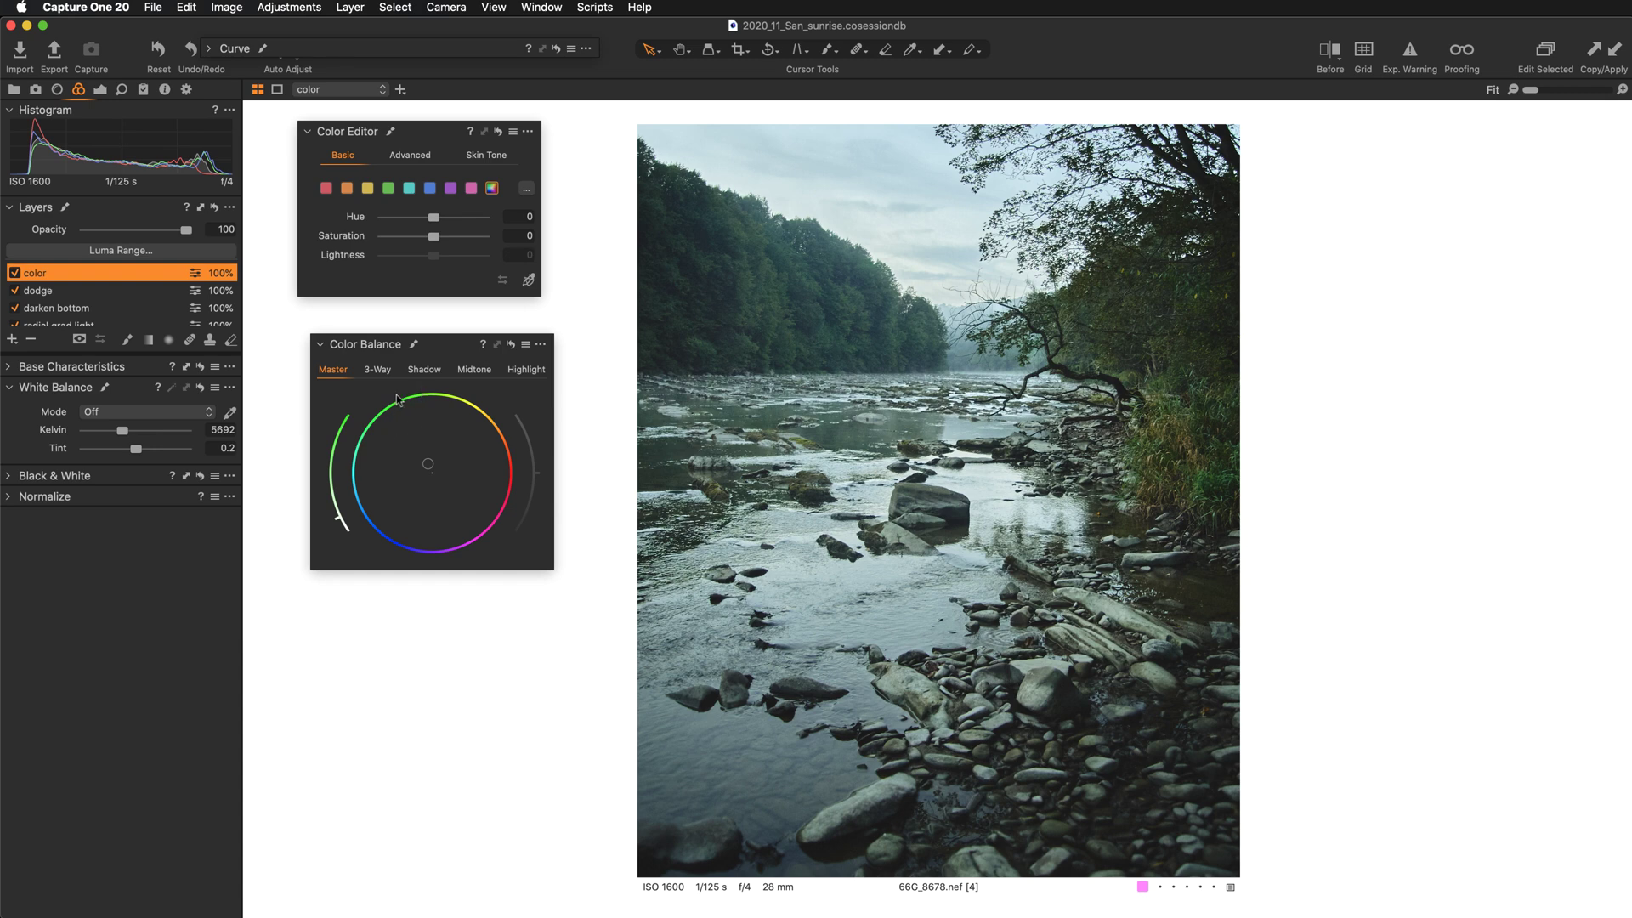
left_click_drag(340, 523, 338, 531)
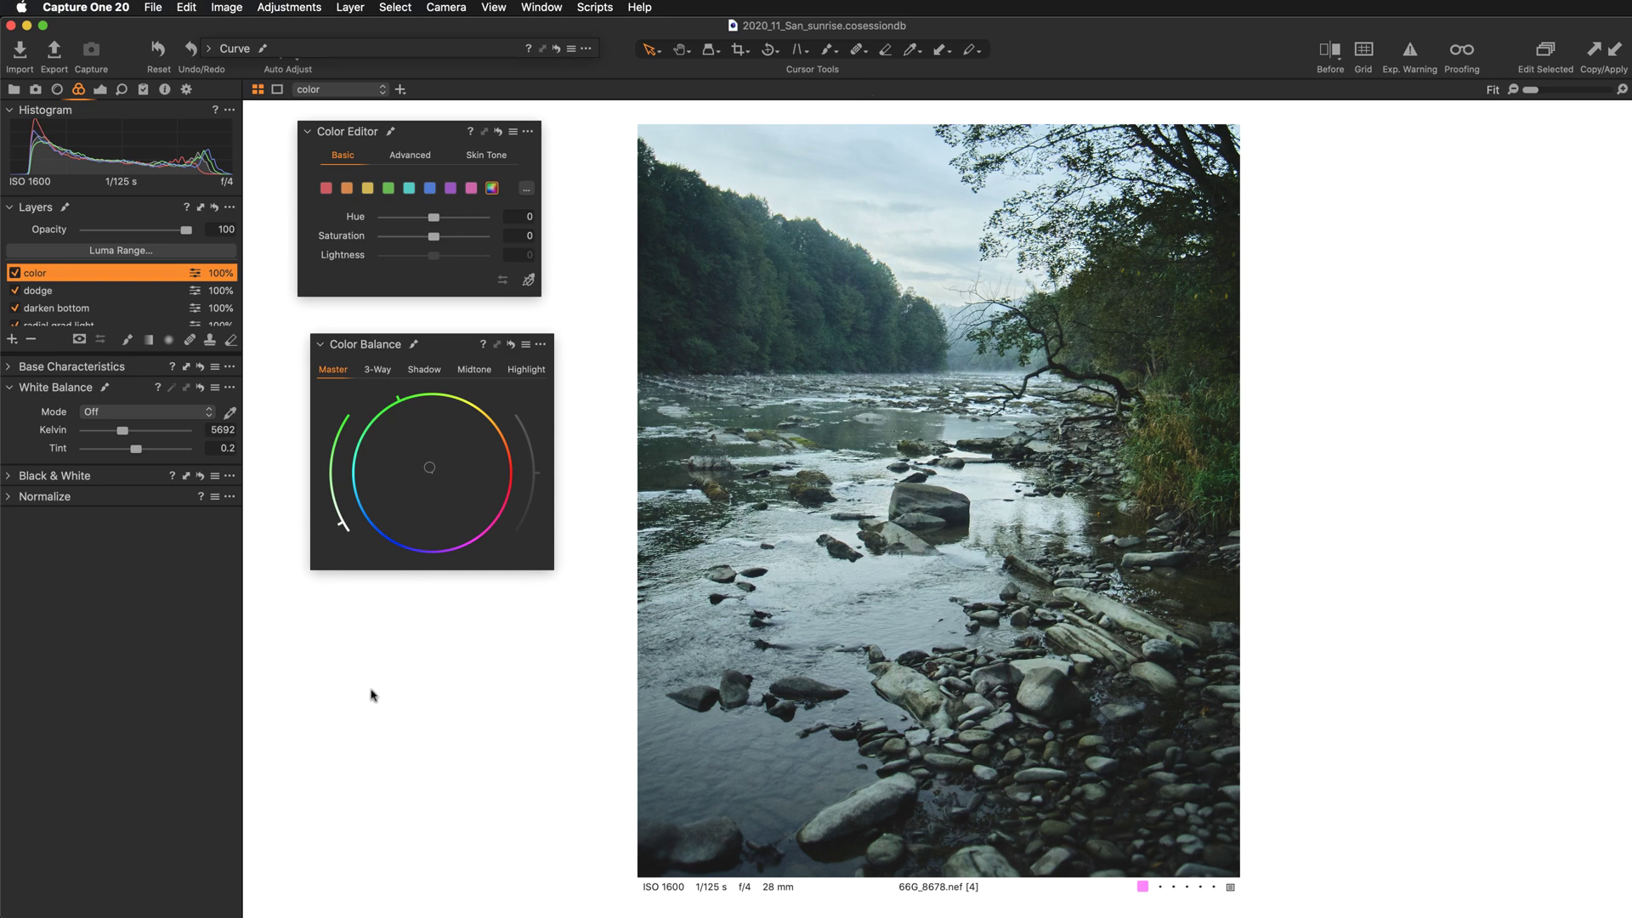
Compare the photo with the color layer off and on, at whole-image view and slightly closer.
left_click(14, 274)
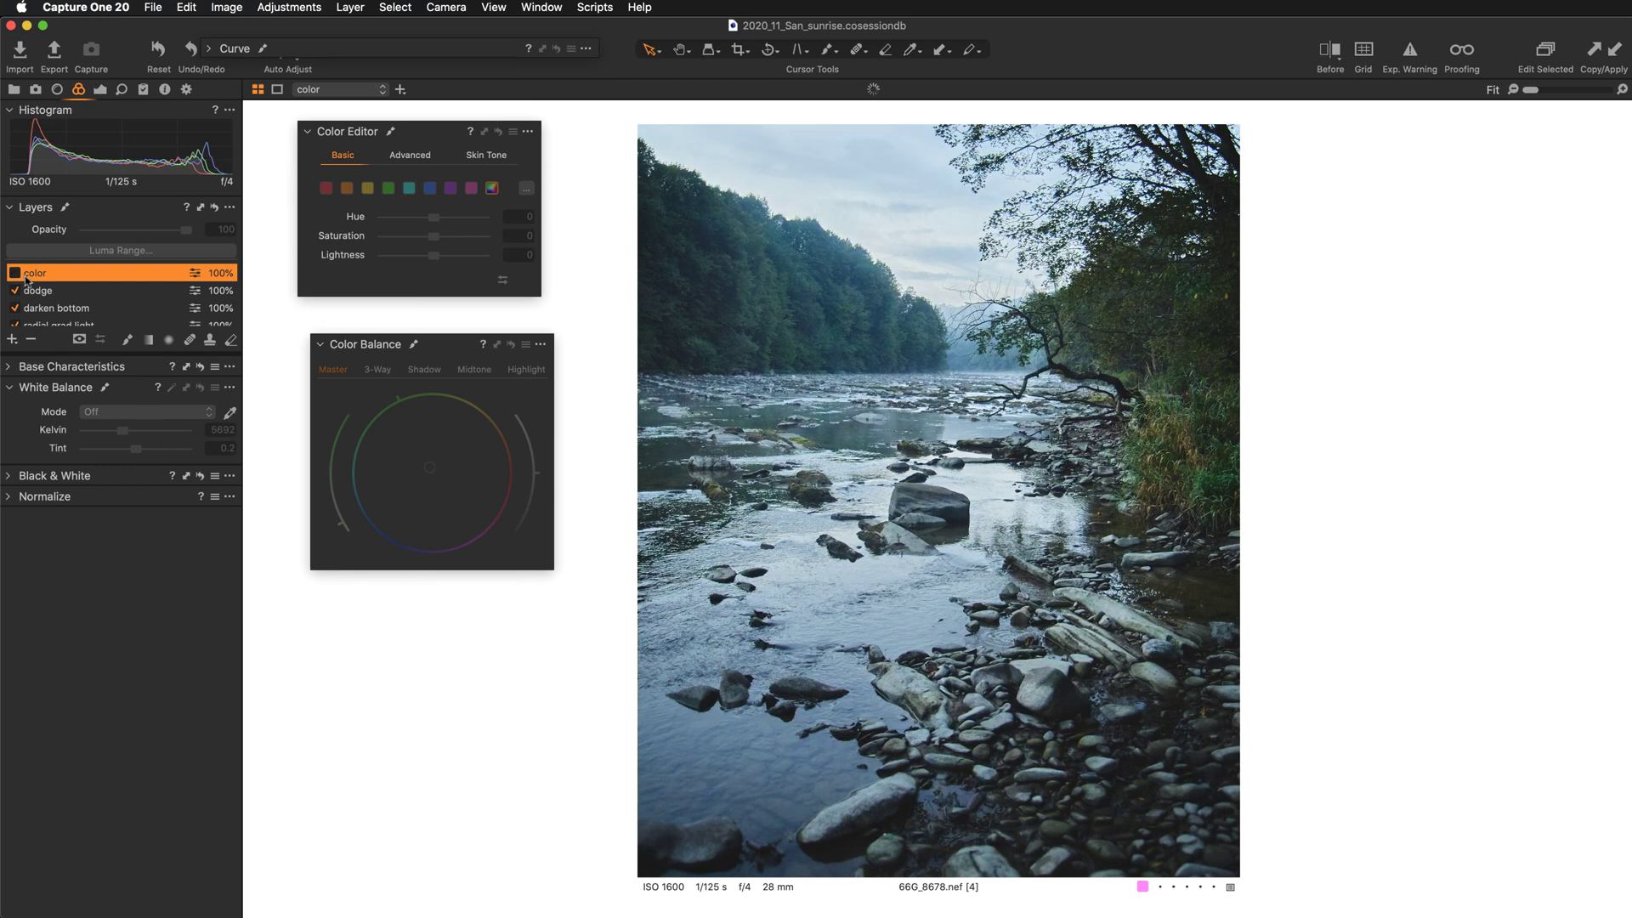
left_click(14, 274)
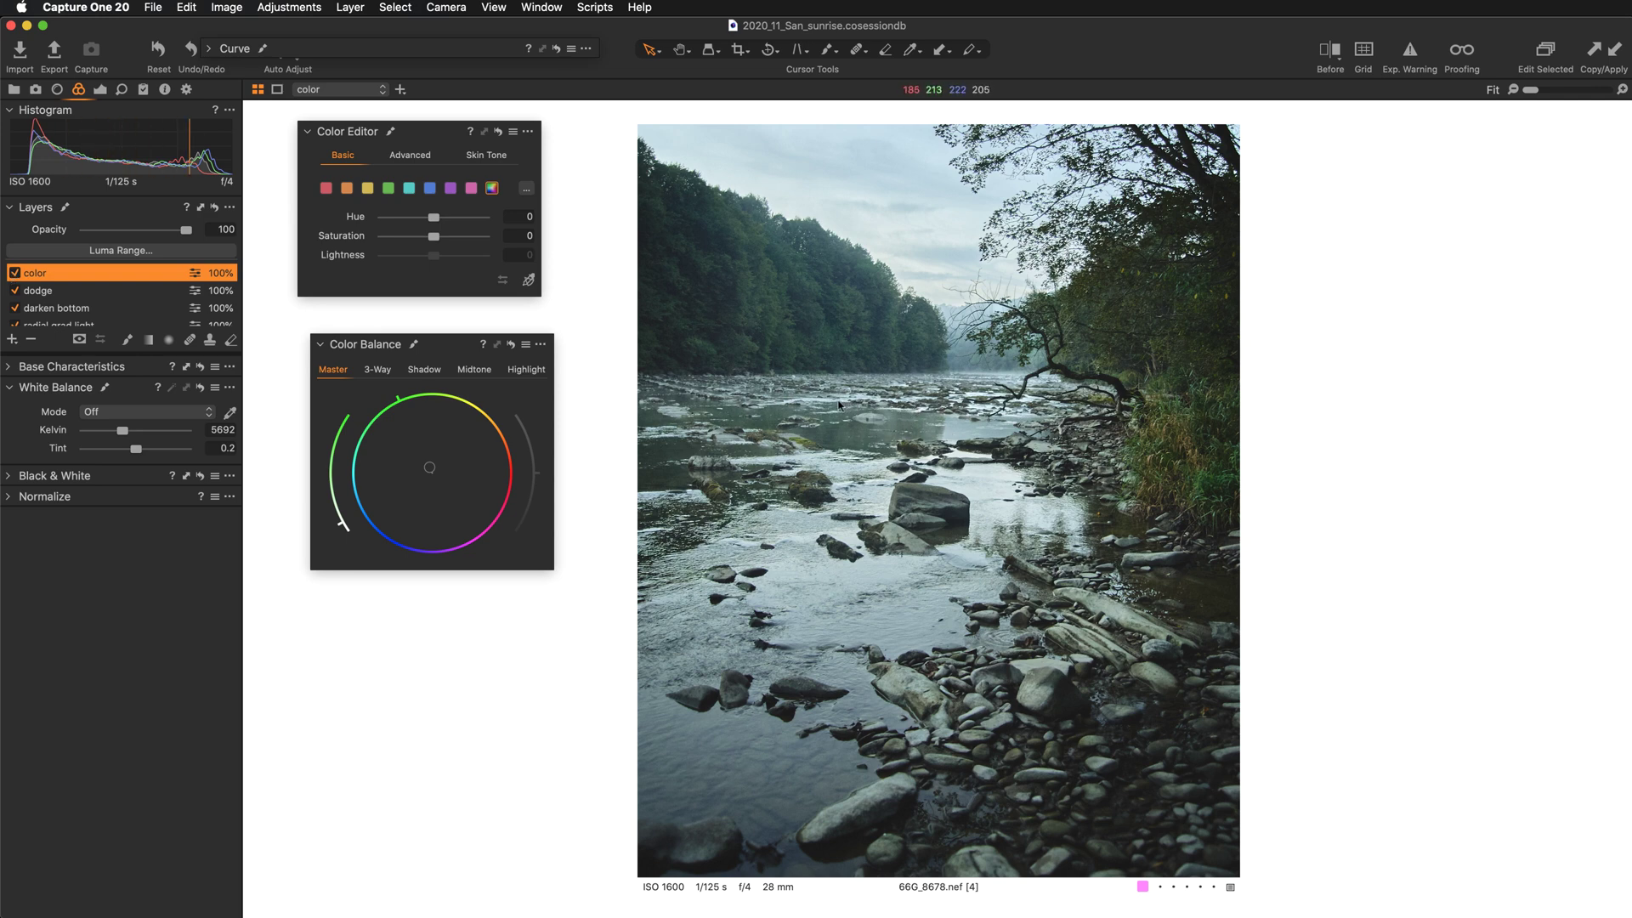
scroll(918, 436, "up", 1)
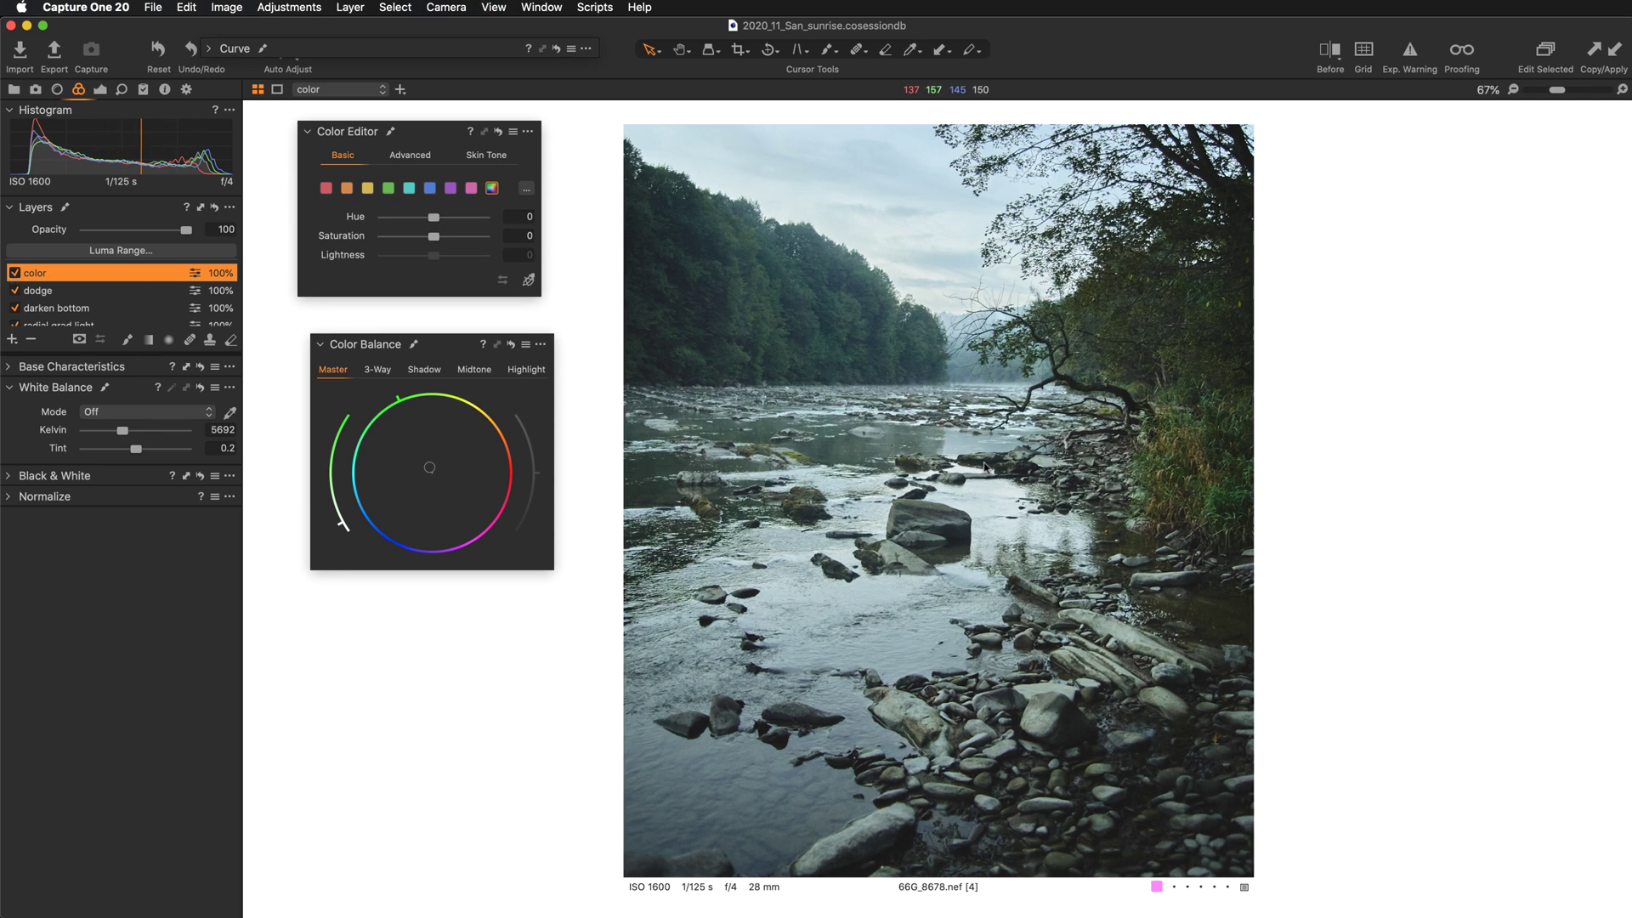
left_click(14, 273)
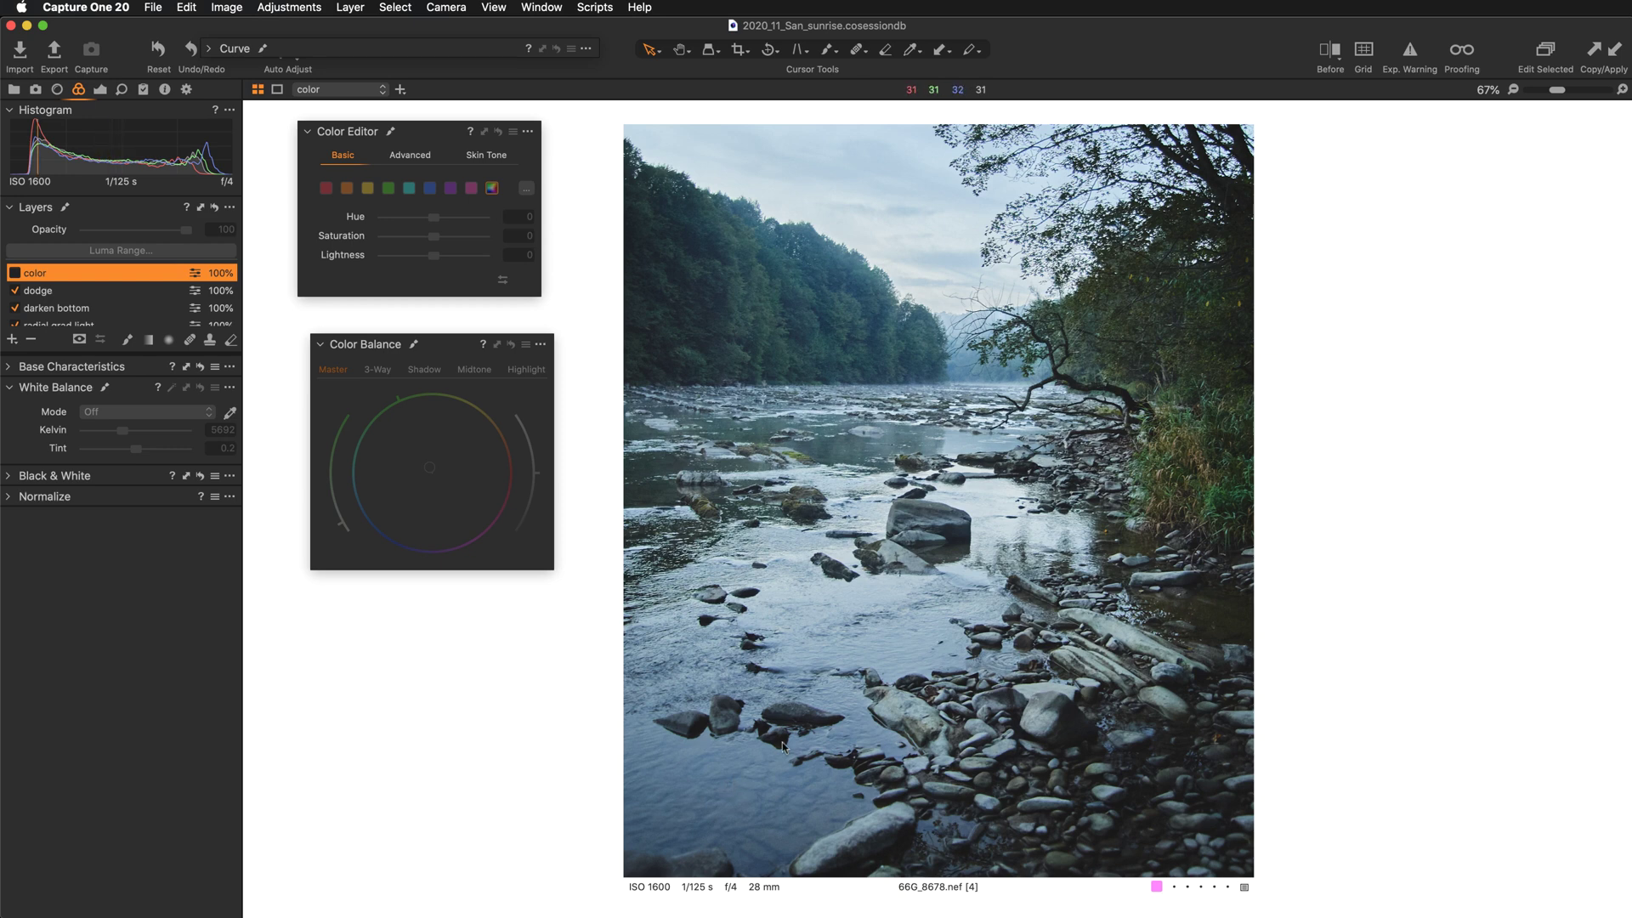
left_click(14, 273)
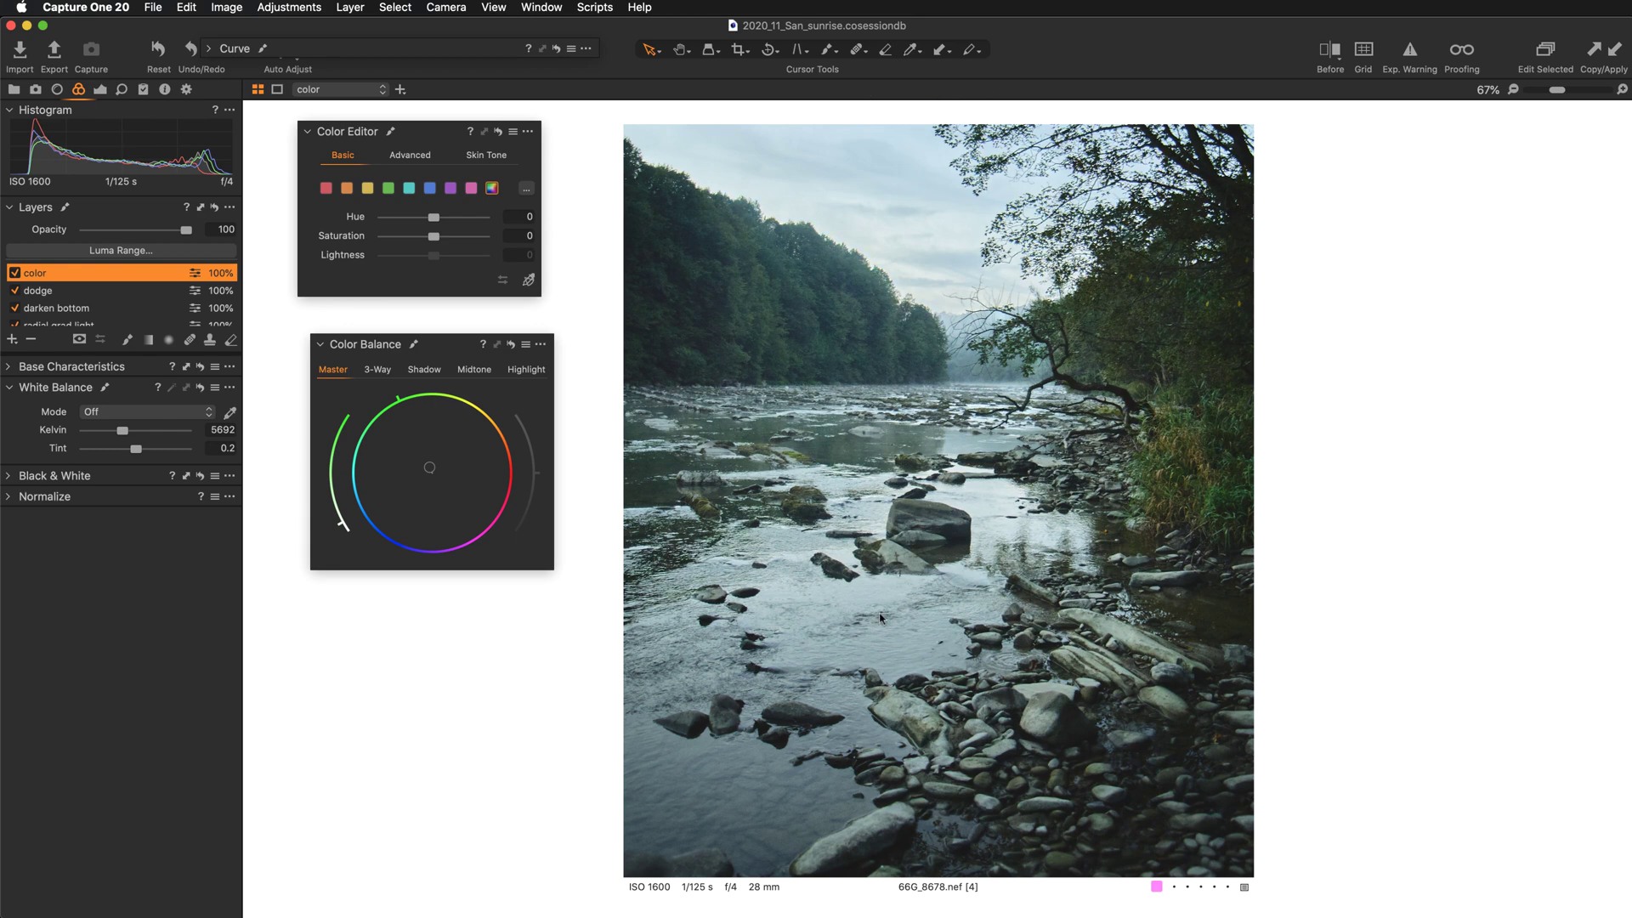
key("super+0")
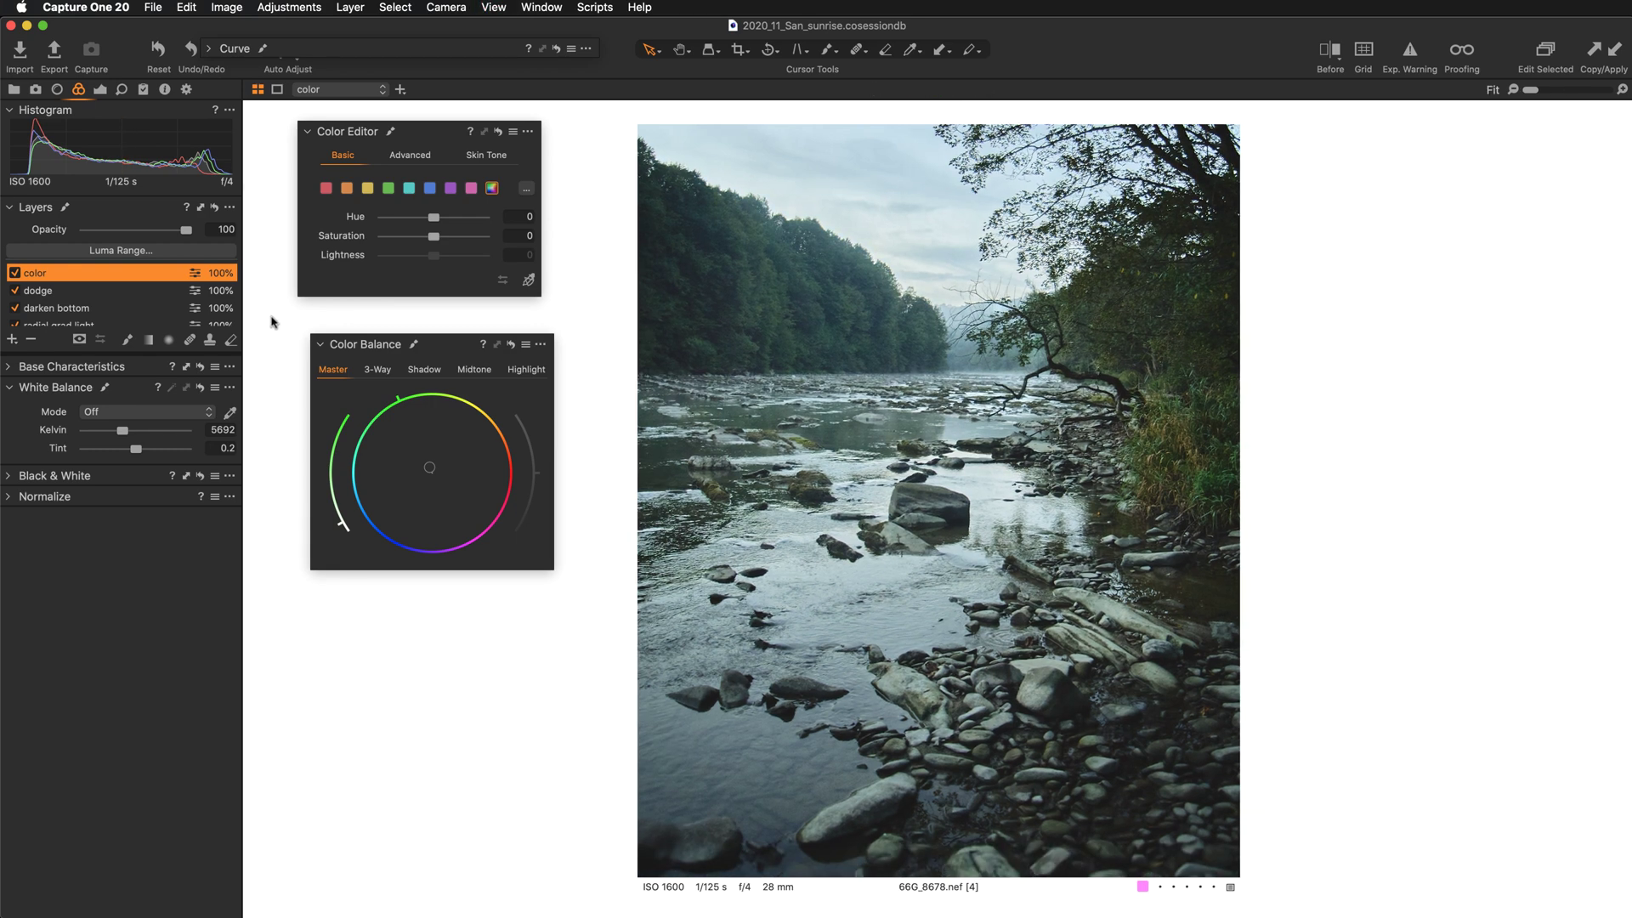
Return Color Balance to the sidebar and sample the riverbank grass in the Color Editor's Skin Tone mode.
left_click_drag(451, 351, 119, 476)
left_click(487, 155)
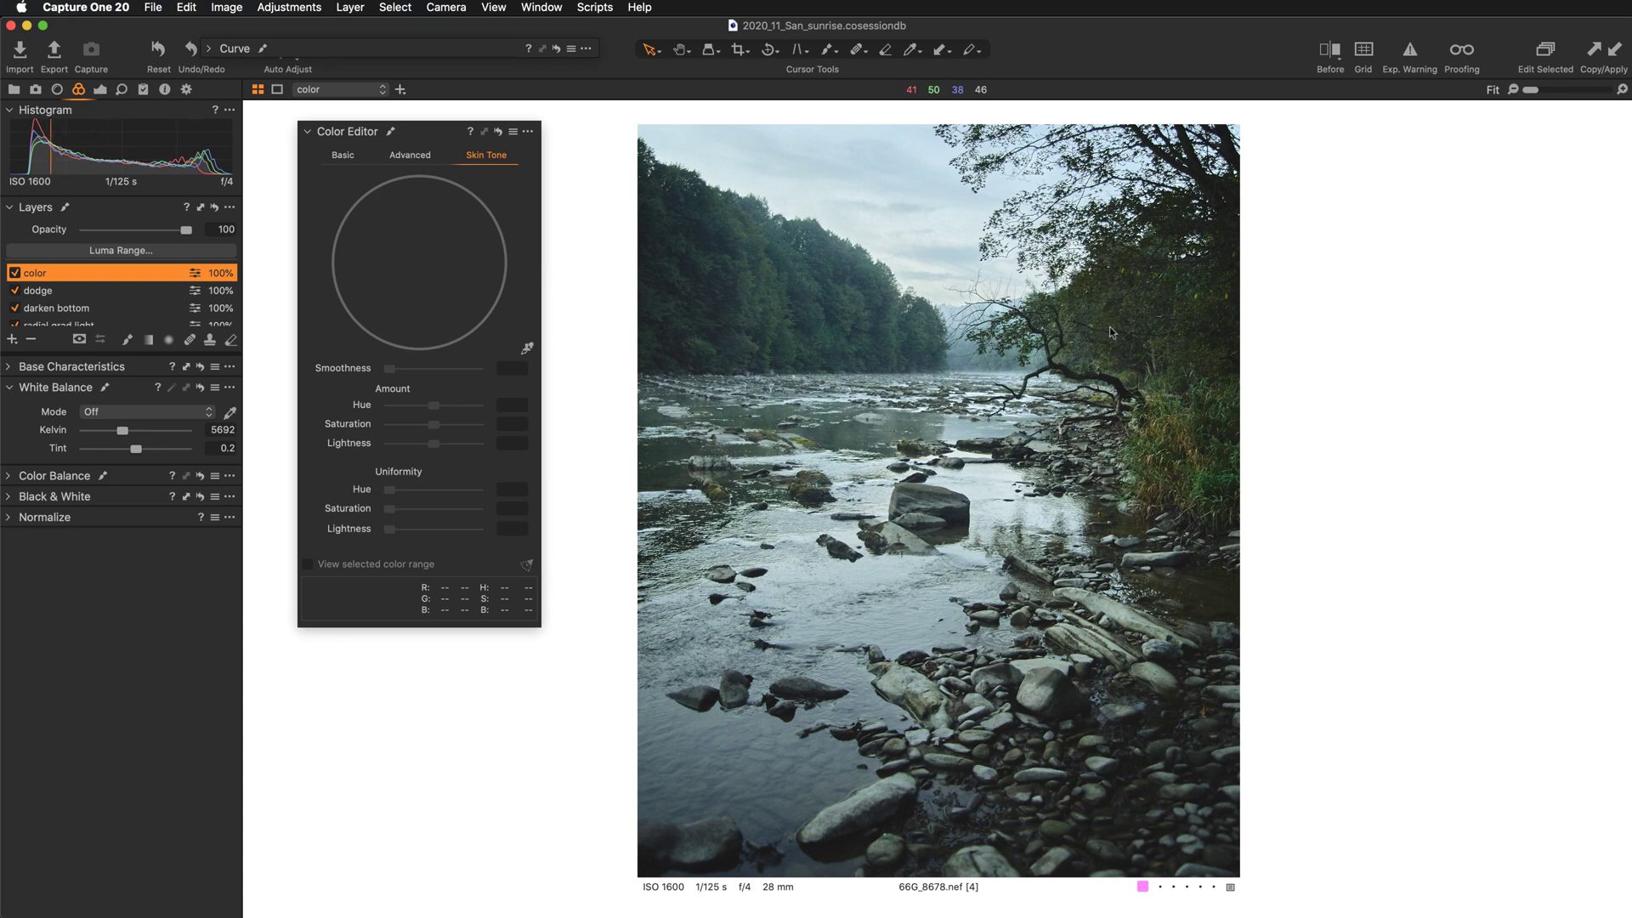
left_click(527, 350)
left_click(1172, 420)
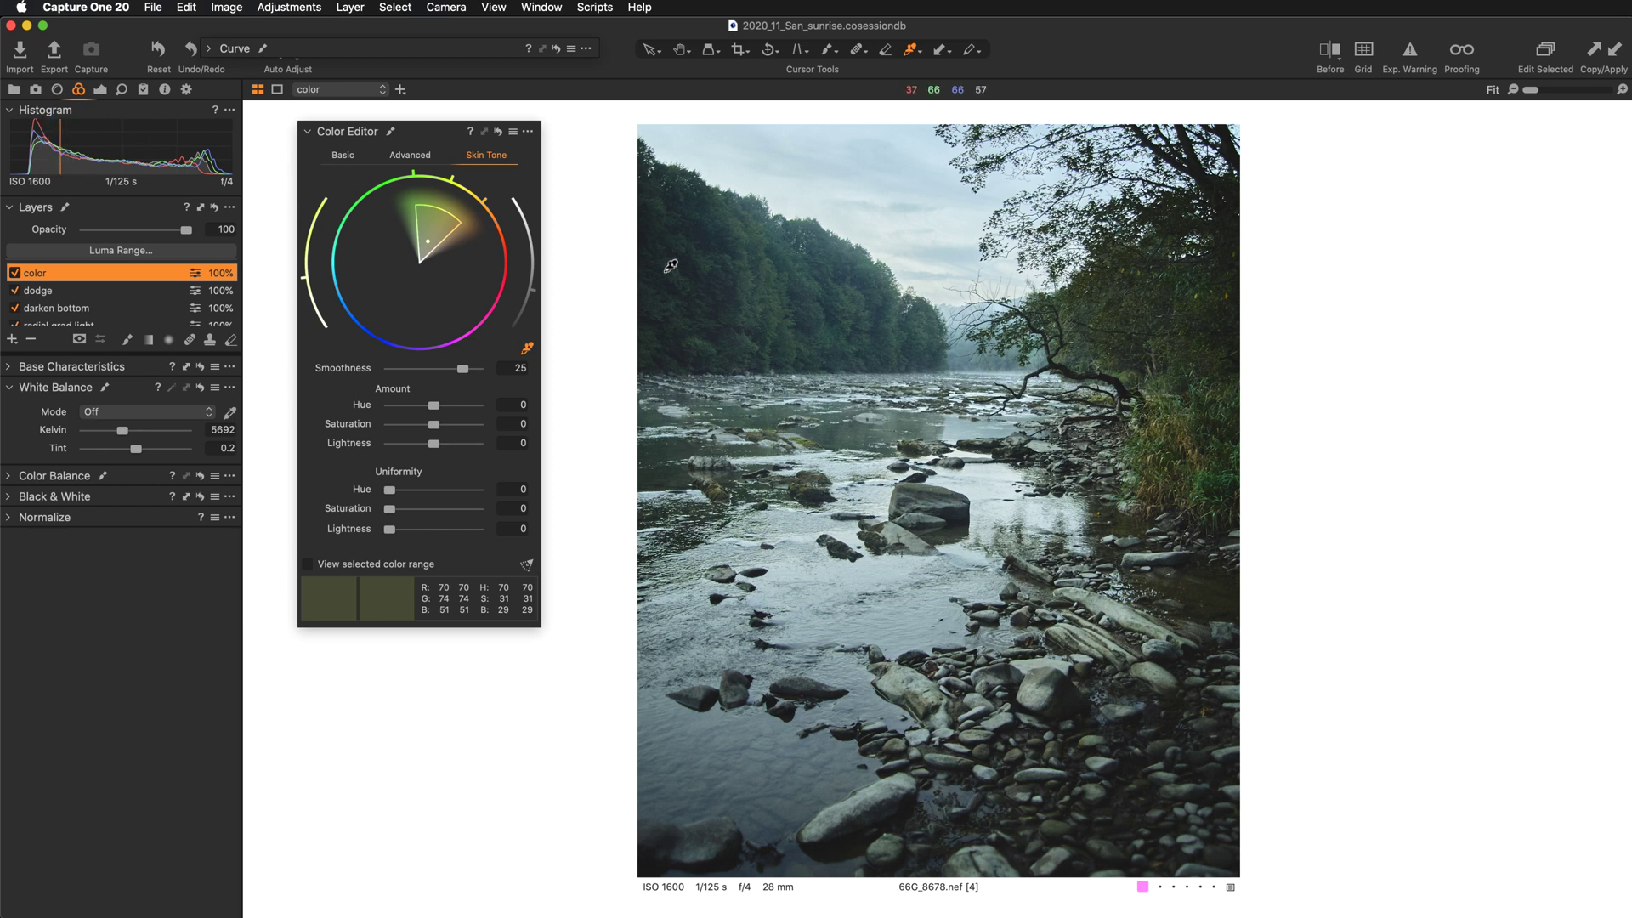
Extend the sampled color range across all saturations and widen its hues from green to orange.
left_click_drag(441, 212, 450, 214)
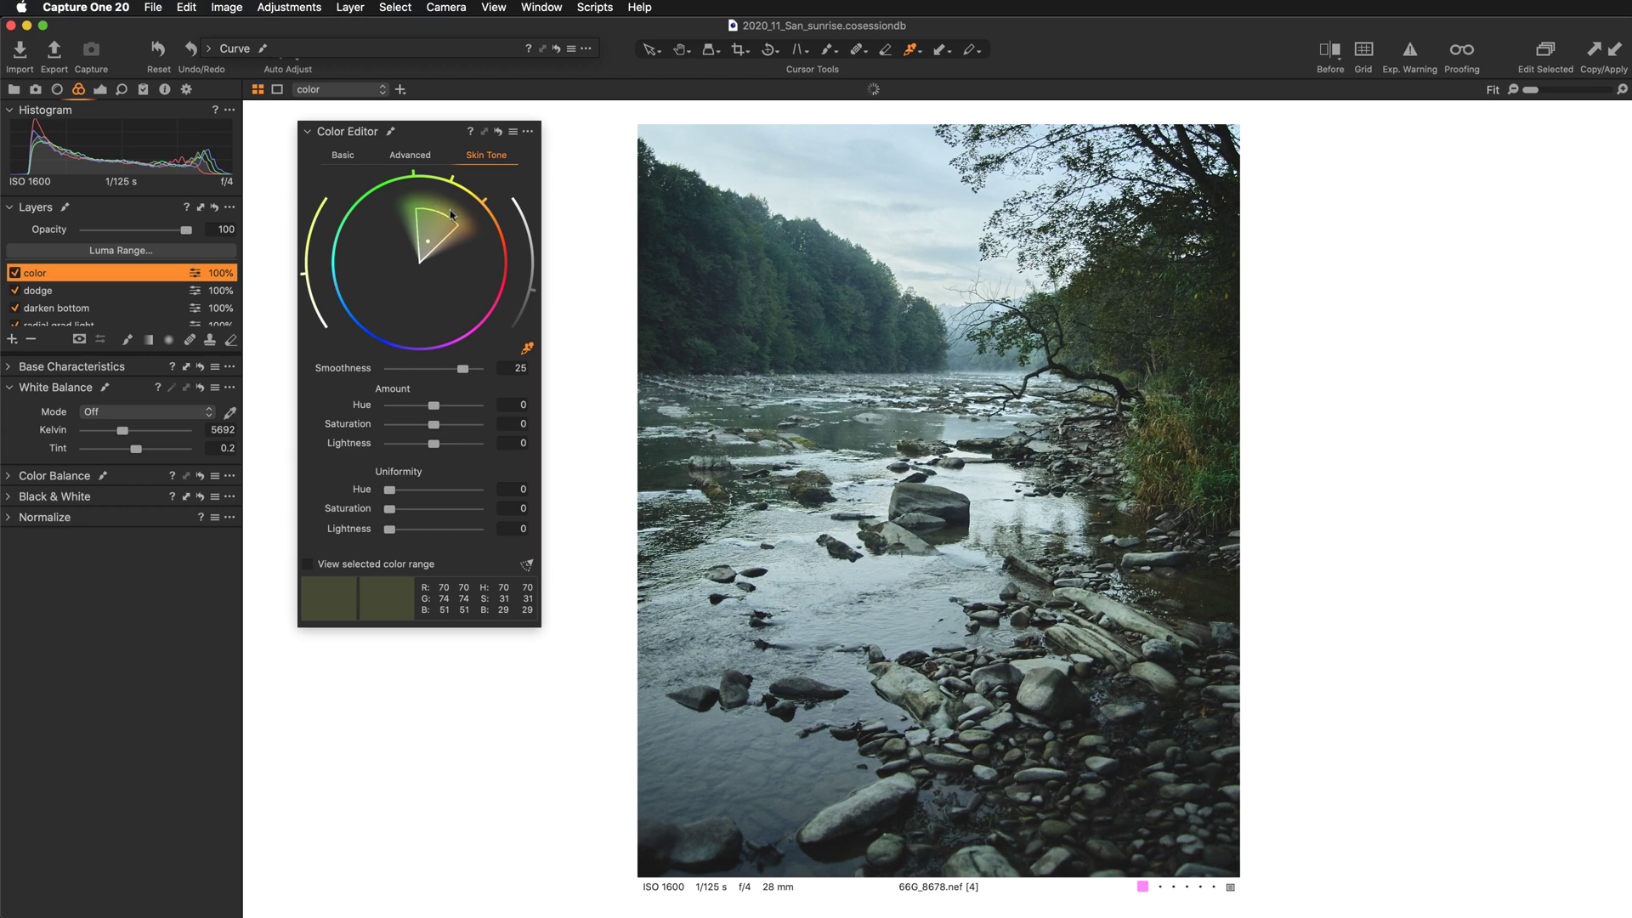
left_click(528, 564)
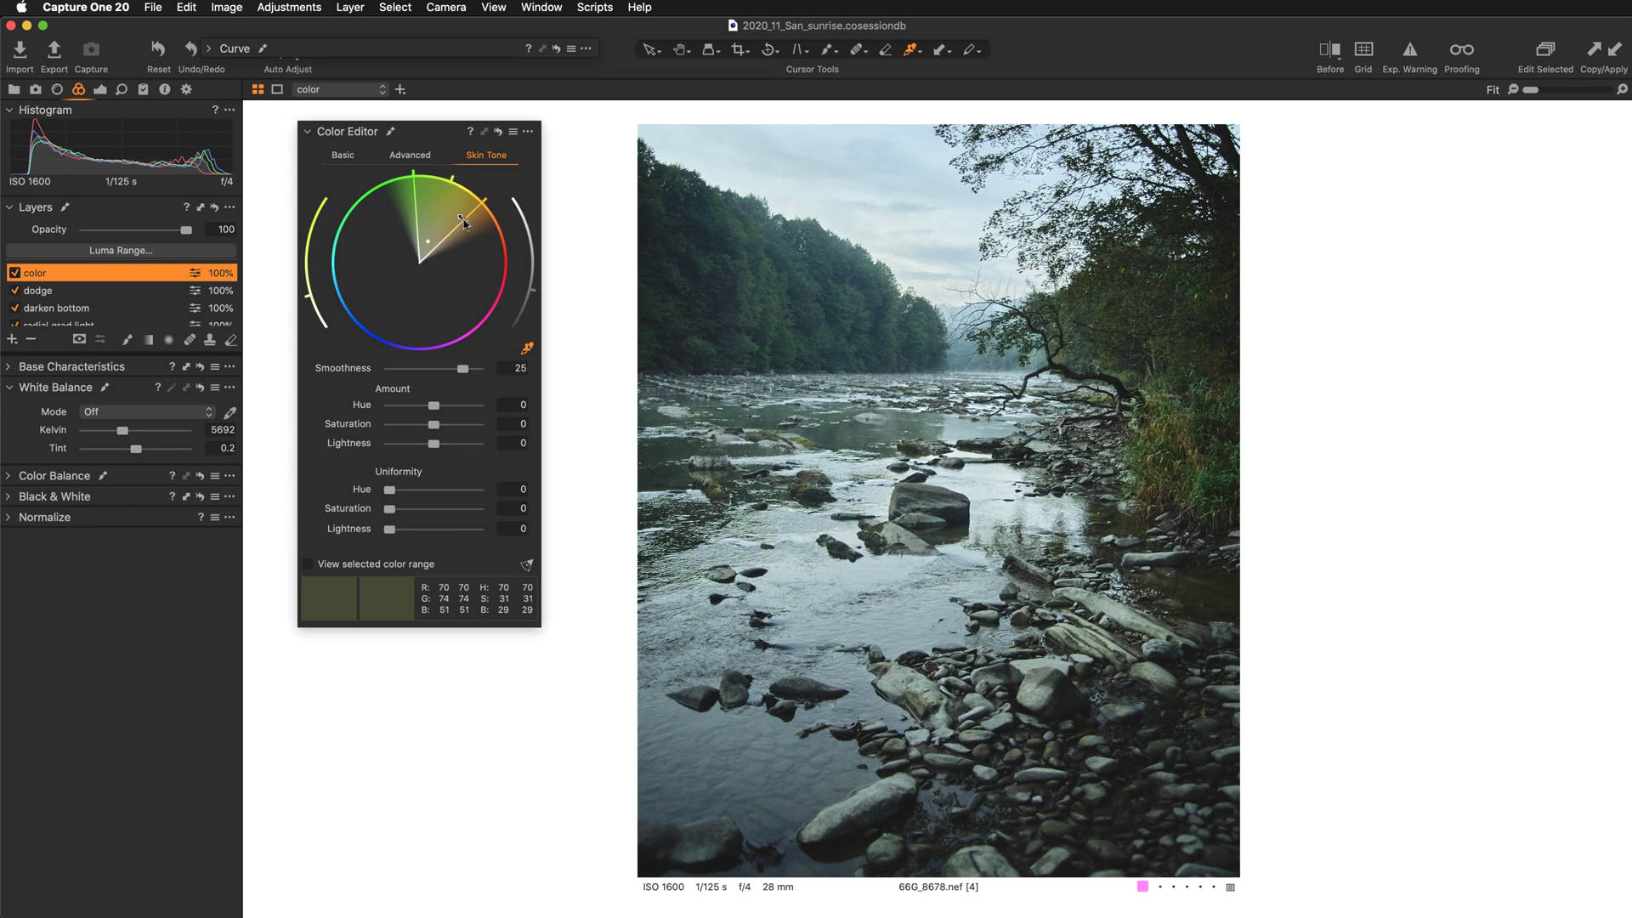
left_click_drag(473, 224, 496, 223)
left_click_drag(414, 194, 378, 207)
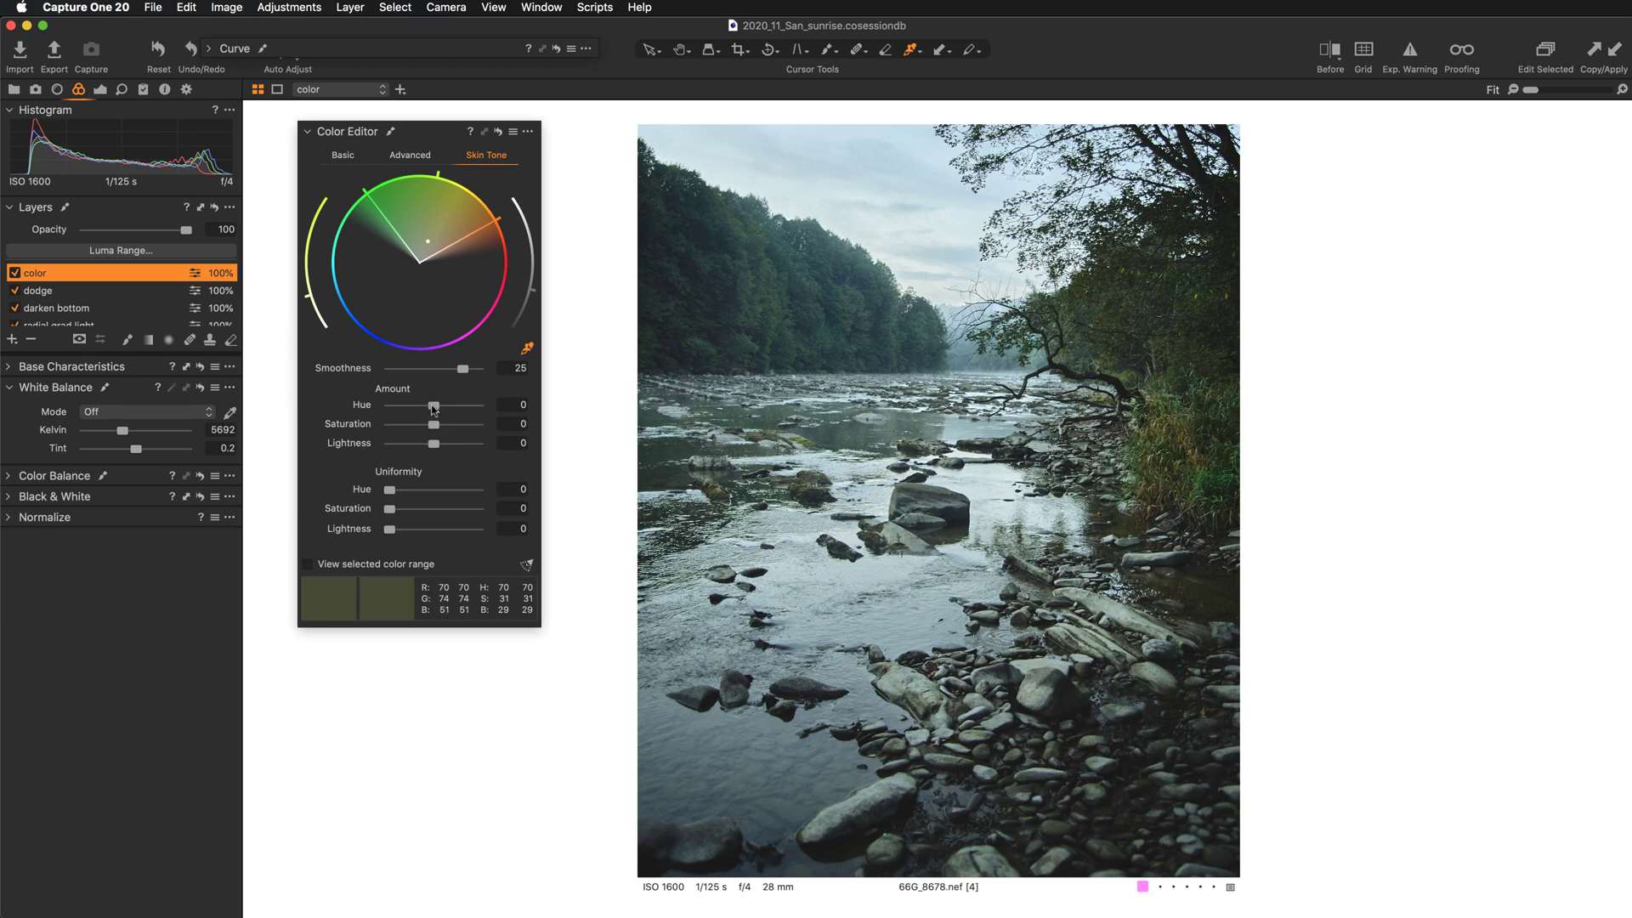
Set the sampled range's Amount Hue to -4 and Lightness to 3.5, keeping Saturation at 0.
left_click_drag(434, 409, 487, 409)
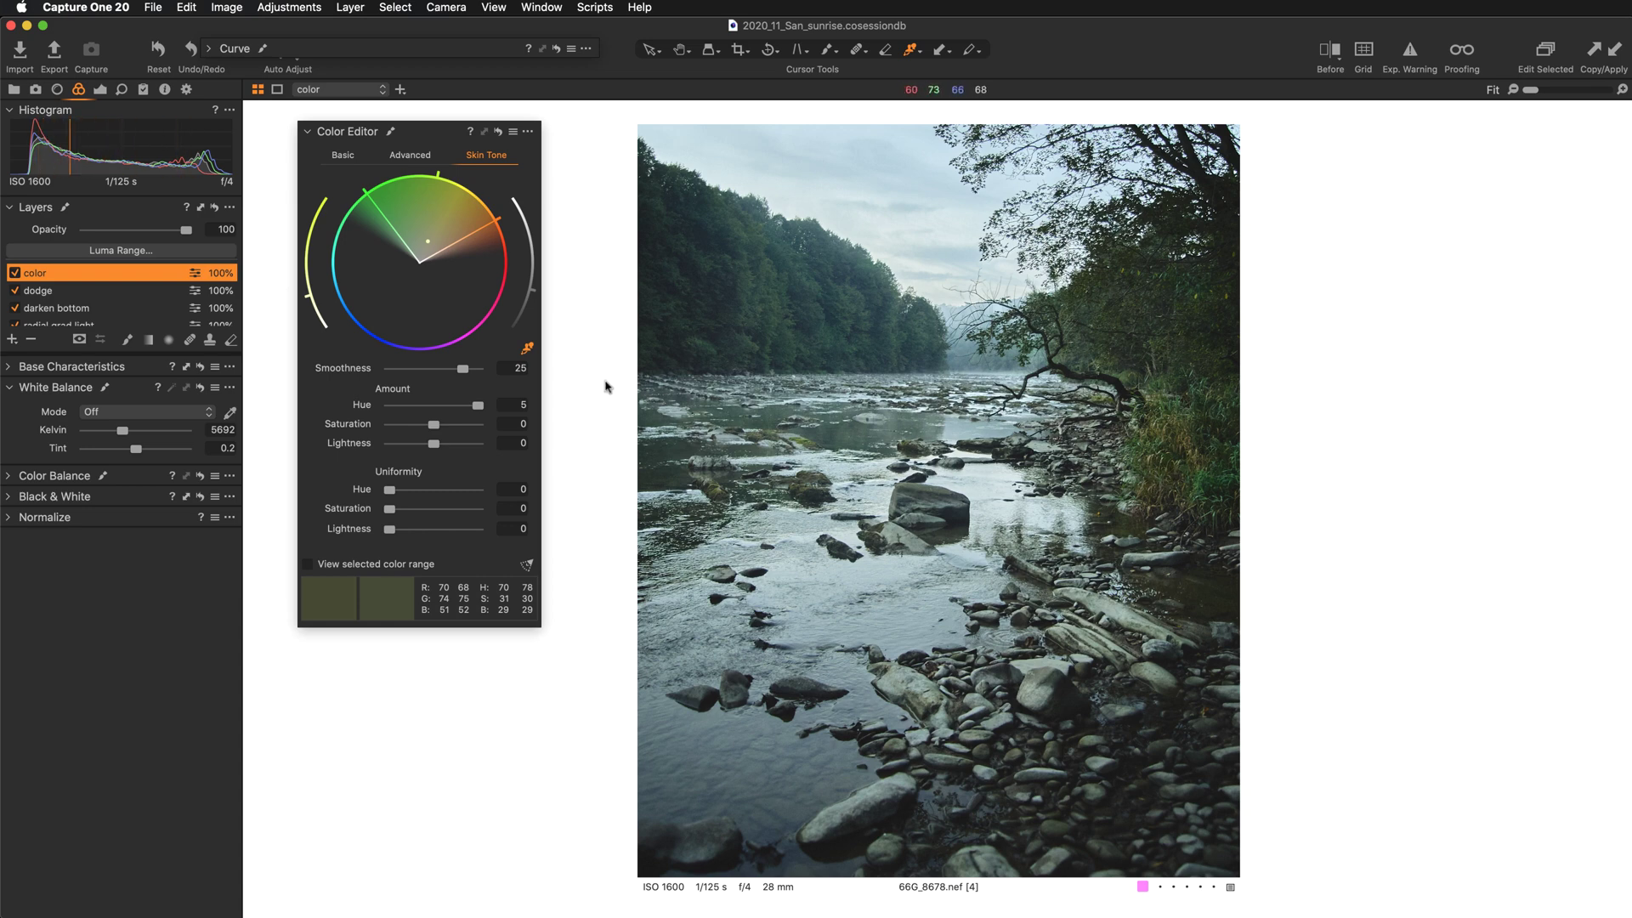
left_click_drag(481, 408, 405, 413)
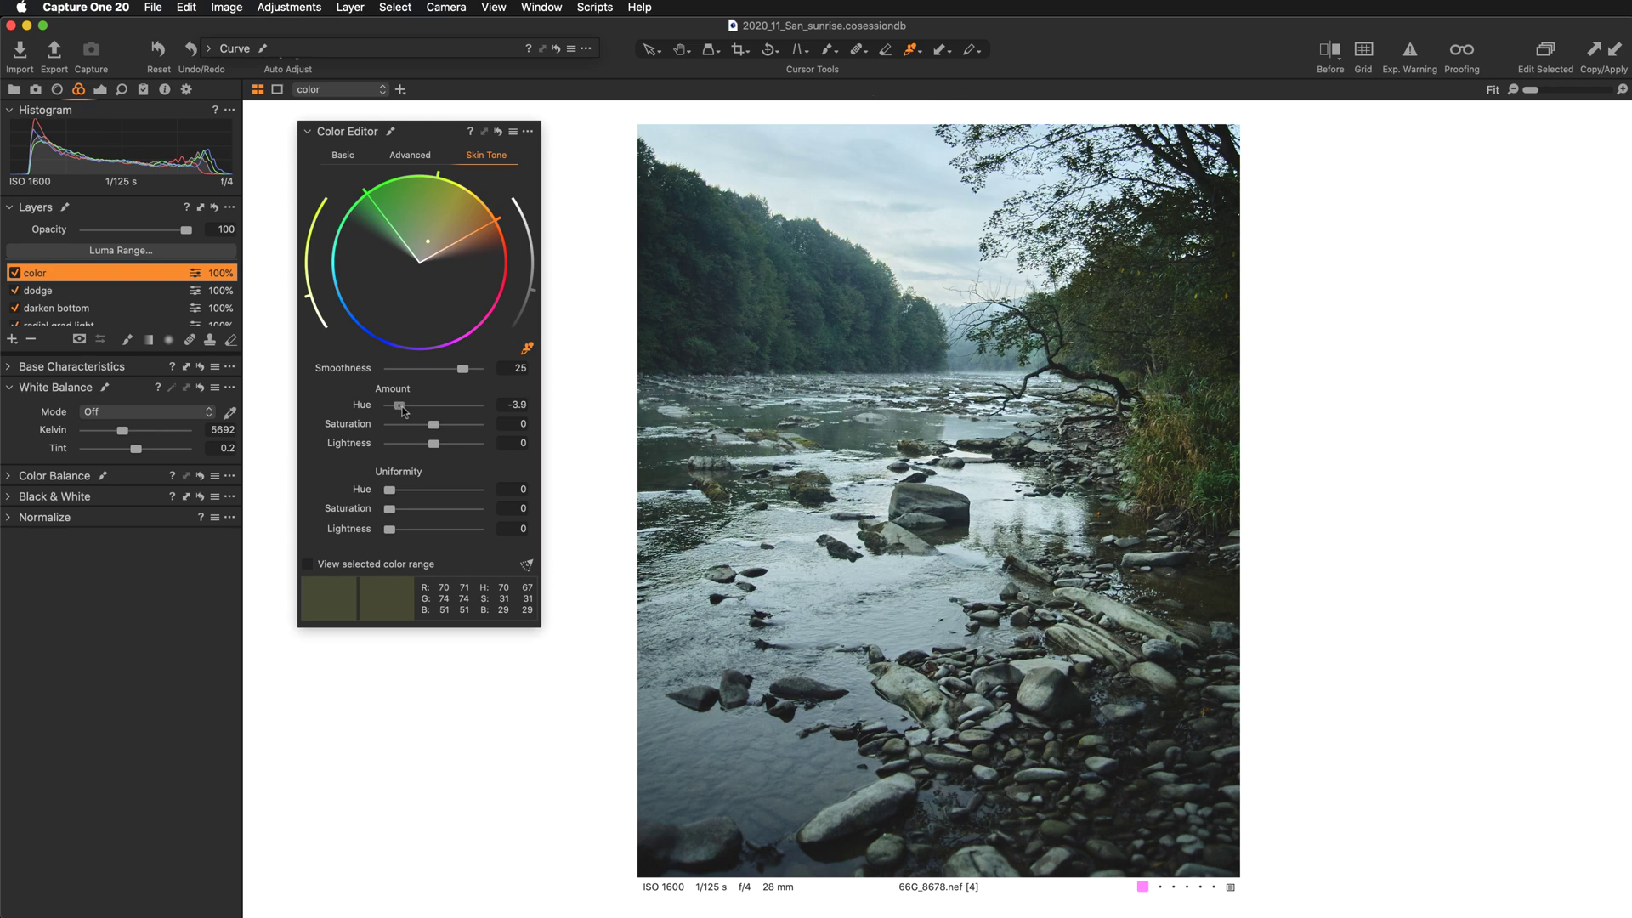
left_click_drag(404, 413, 402, 413)
mouse_move(433, 424)
left_mouse_down()
mouse_move(459, 428)
mouse_move(425, 430)
left_mouse_up()
double_click(426, 426)
left_click_drag(435, 446, 446, 445)
Try Uniformity values of Hue 59.1 and Saturation 30.9 with the target color moved to yellow and to green.
mouse_move(388, 497)
left_mouse_down()
mouse_move(440, 499)
mouse_move(412, 510)
left_mouse_up()
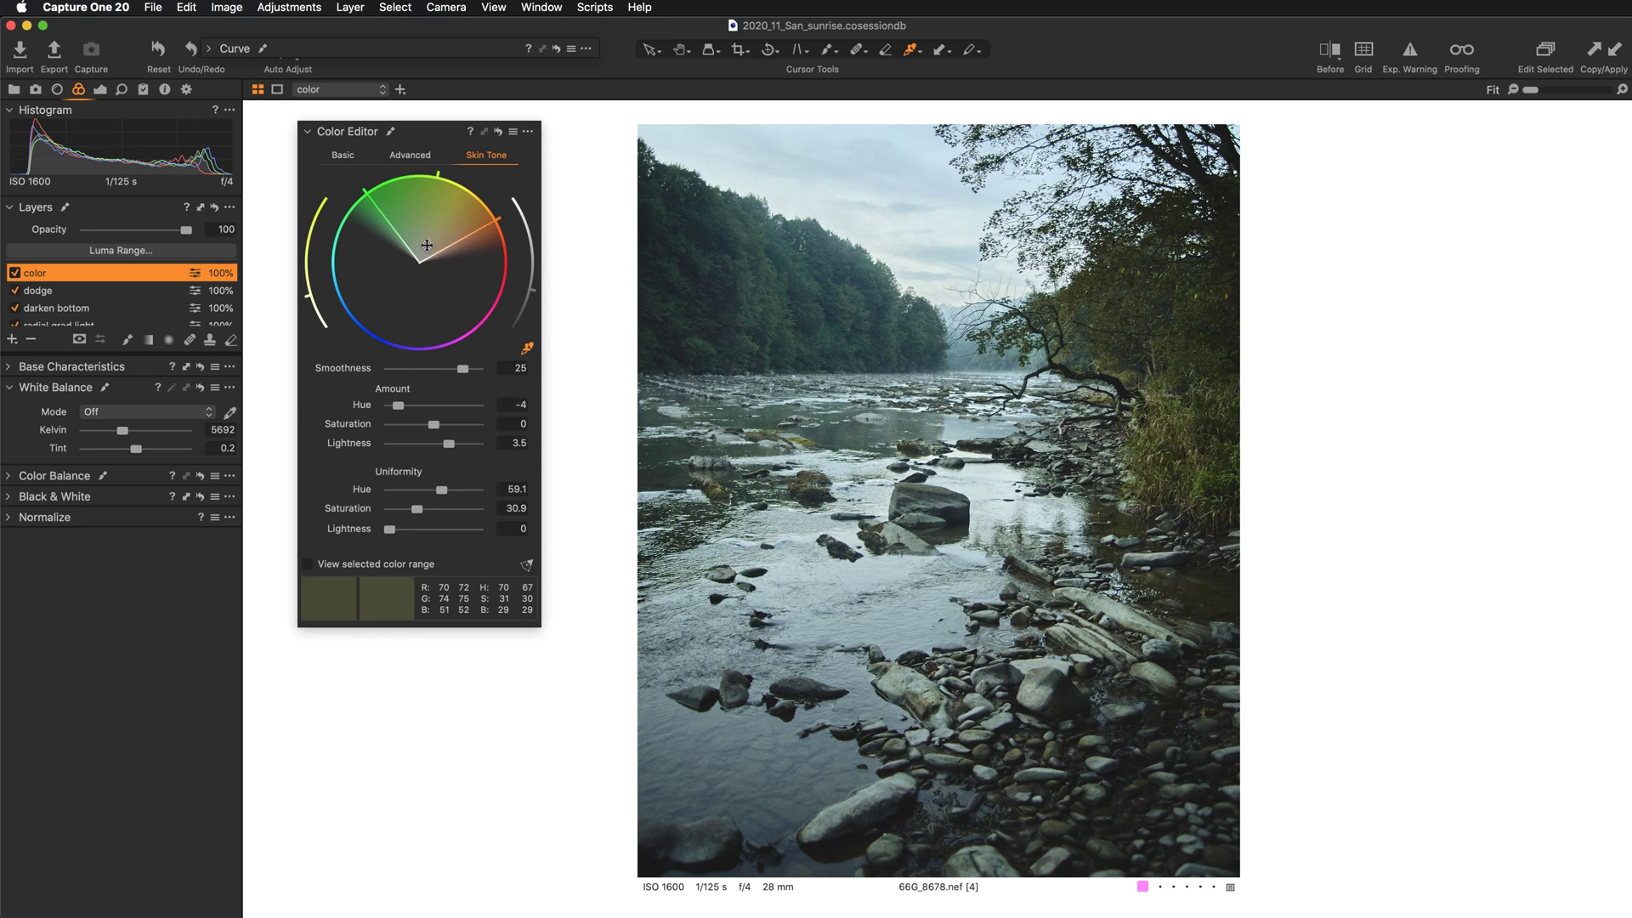
left_click_drag(432, 239, 466, 200)
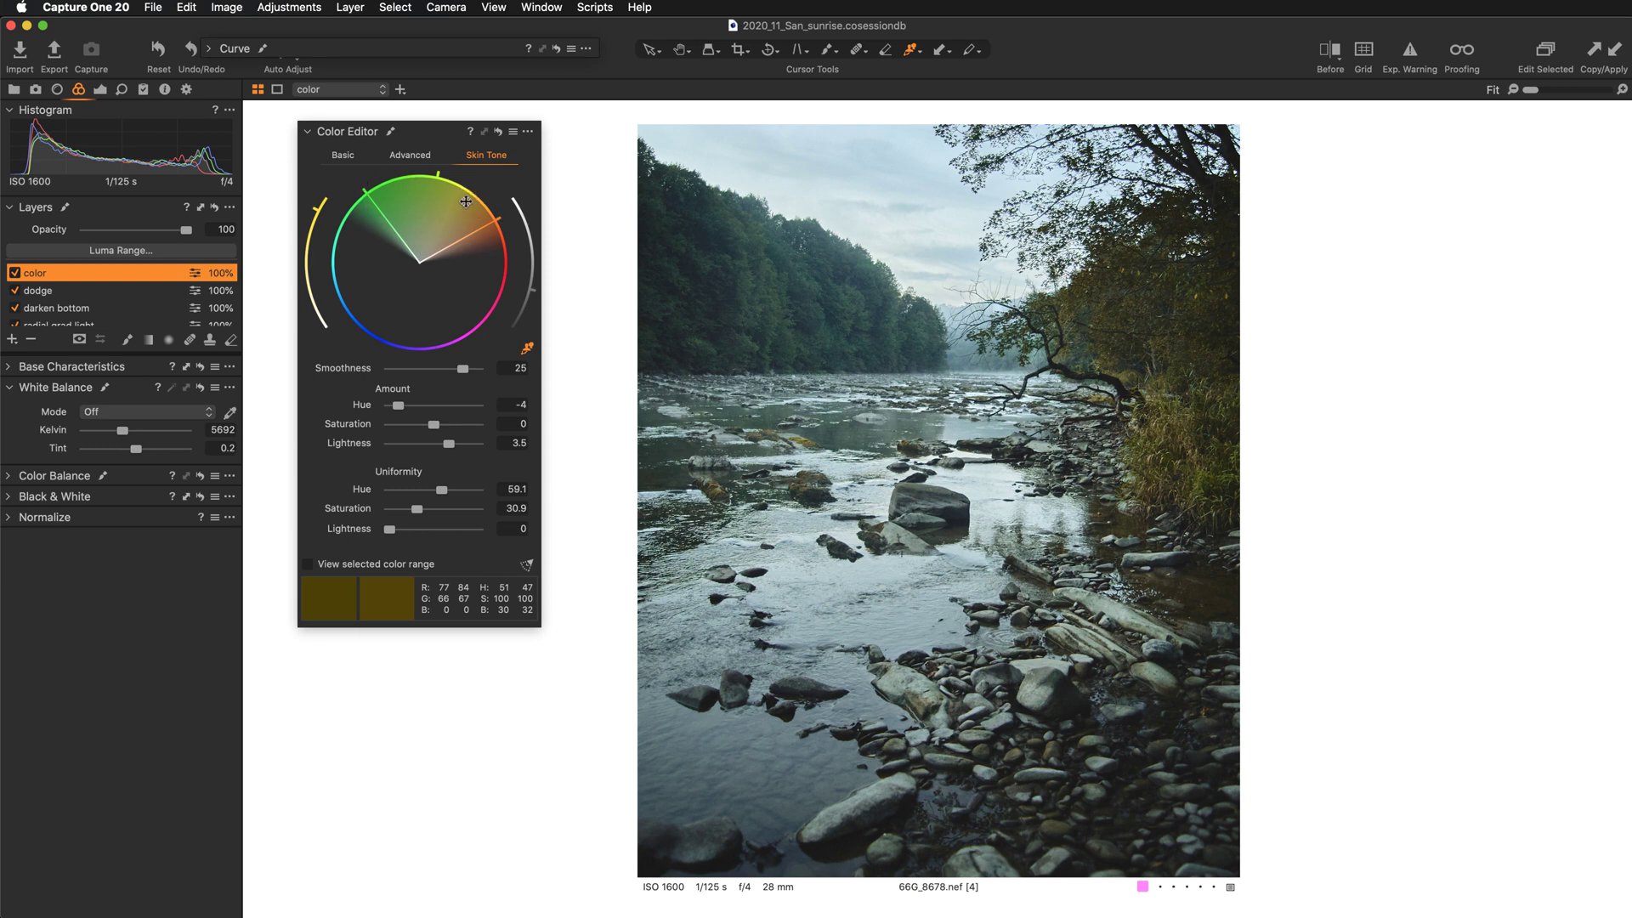
left_click_drag(466, 202, 385, 197)
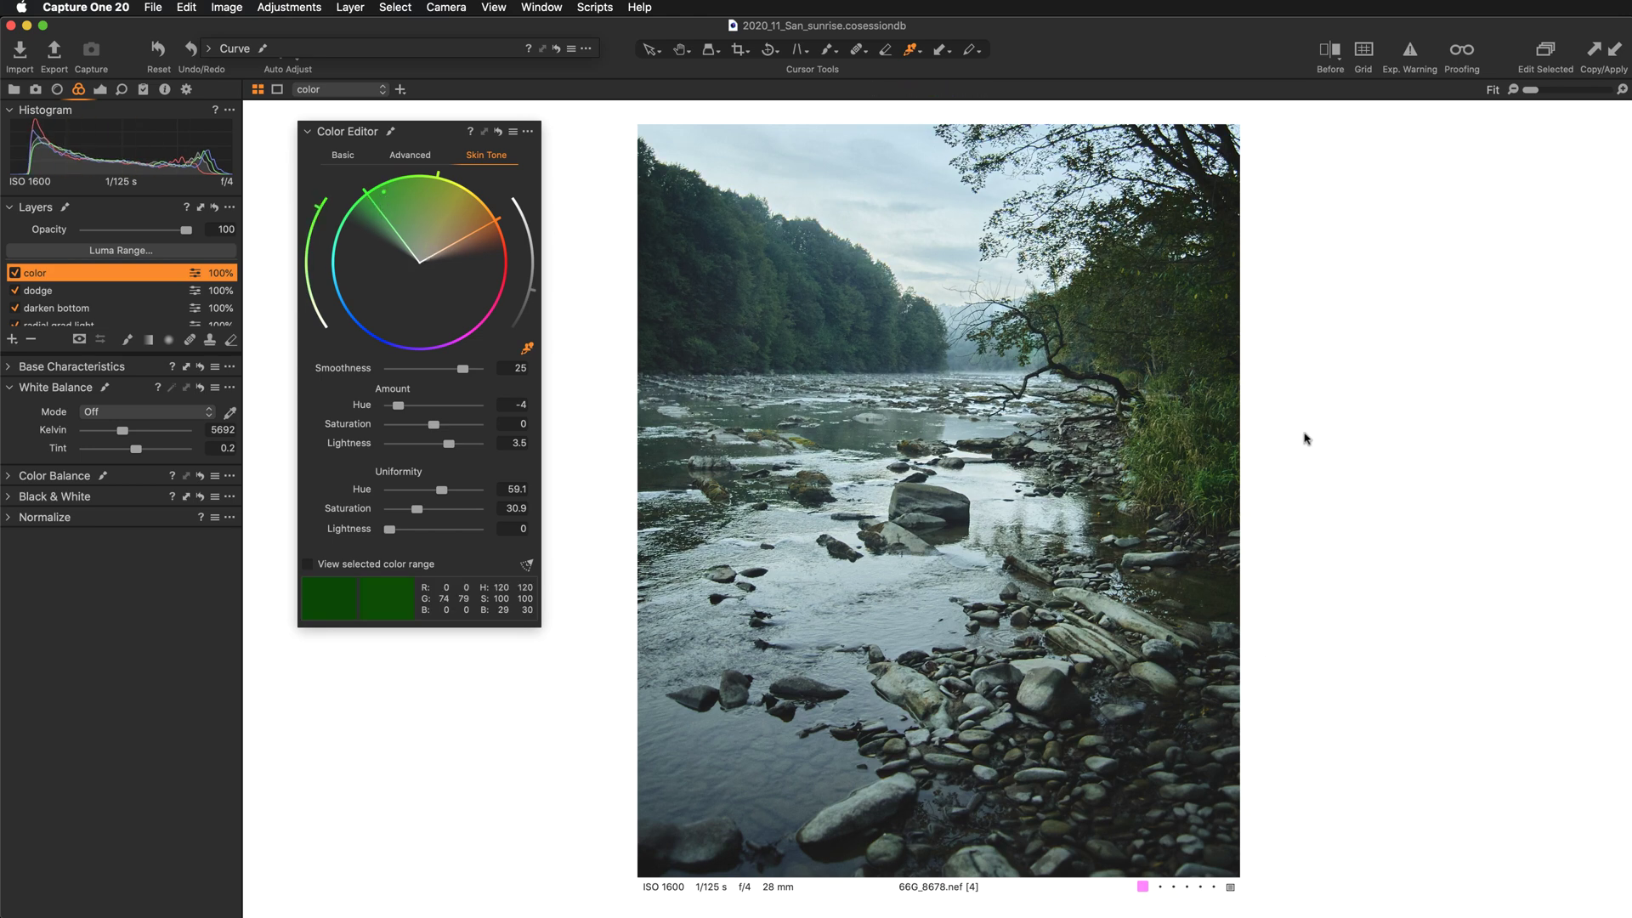
Move the target color to orange-brown and reset the Hue and Saturation Uniformity to 0.
left_click_drag(384, 193, 474, 216)
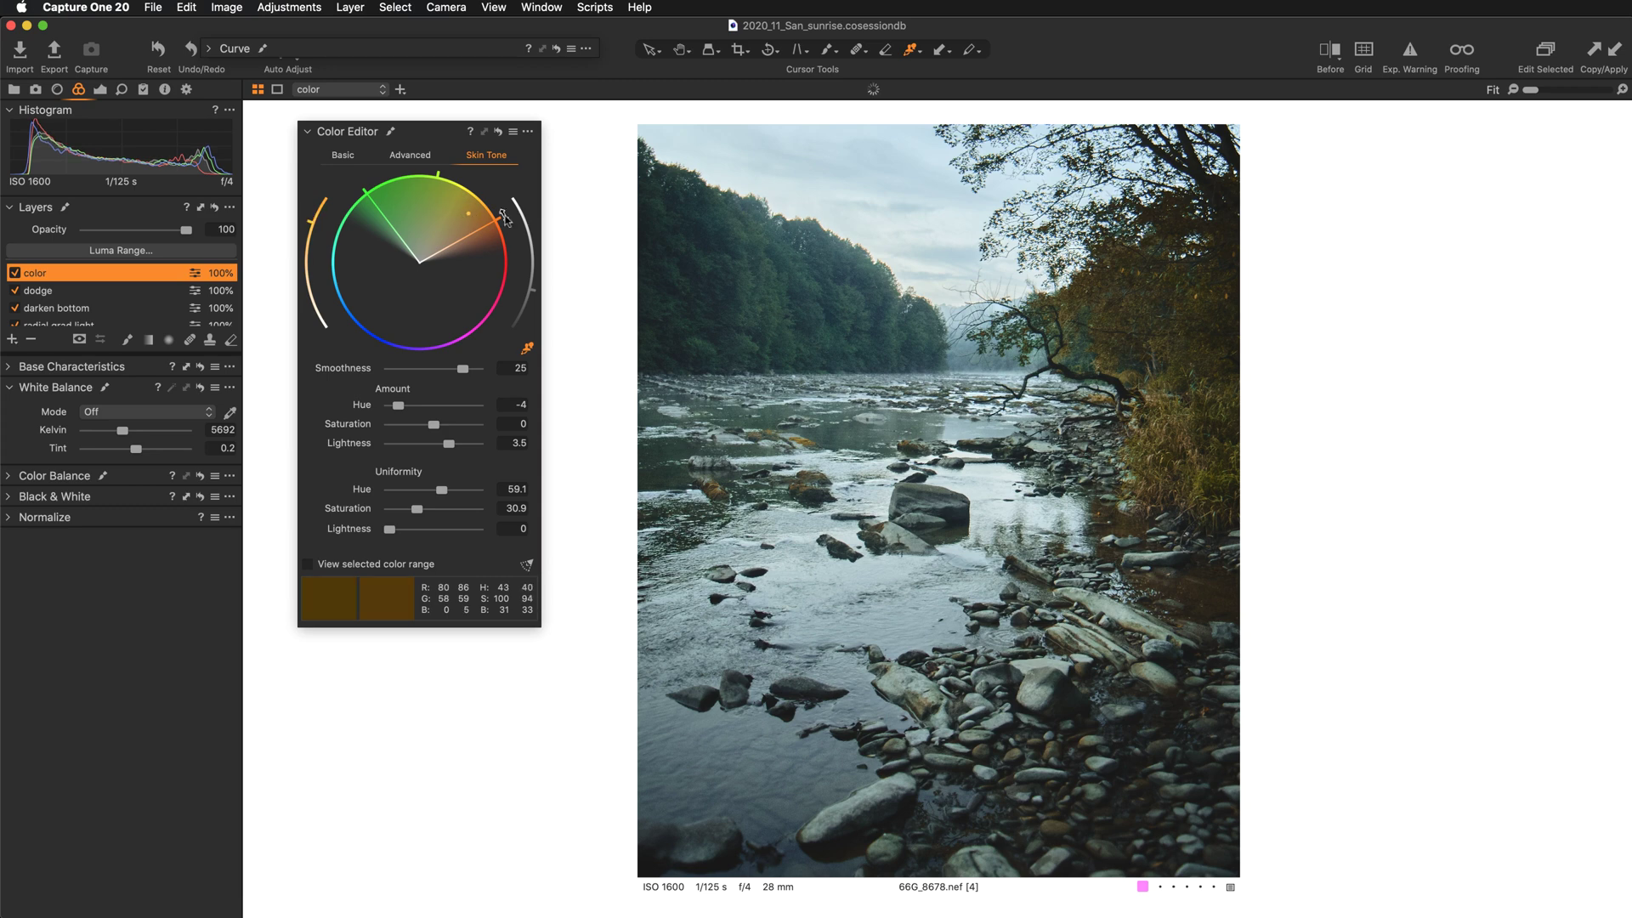
left_click_drag(500, 216, 498, 217)
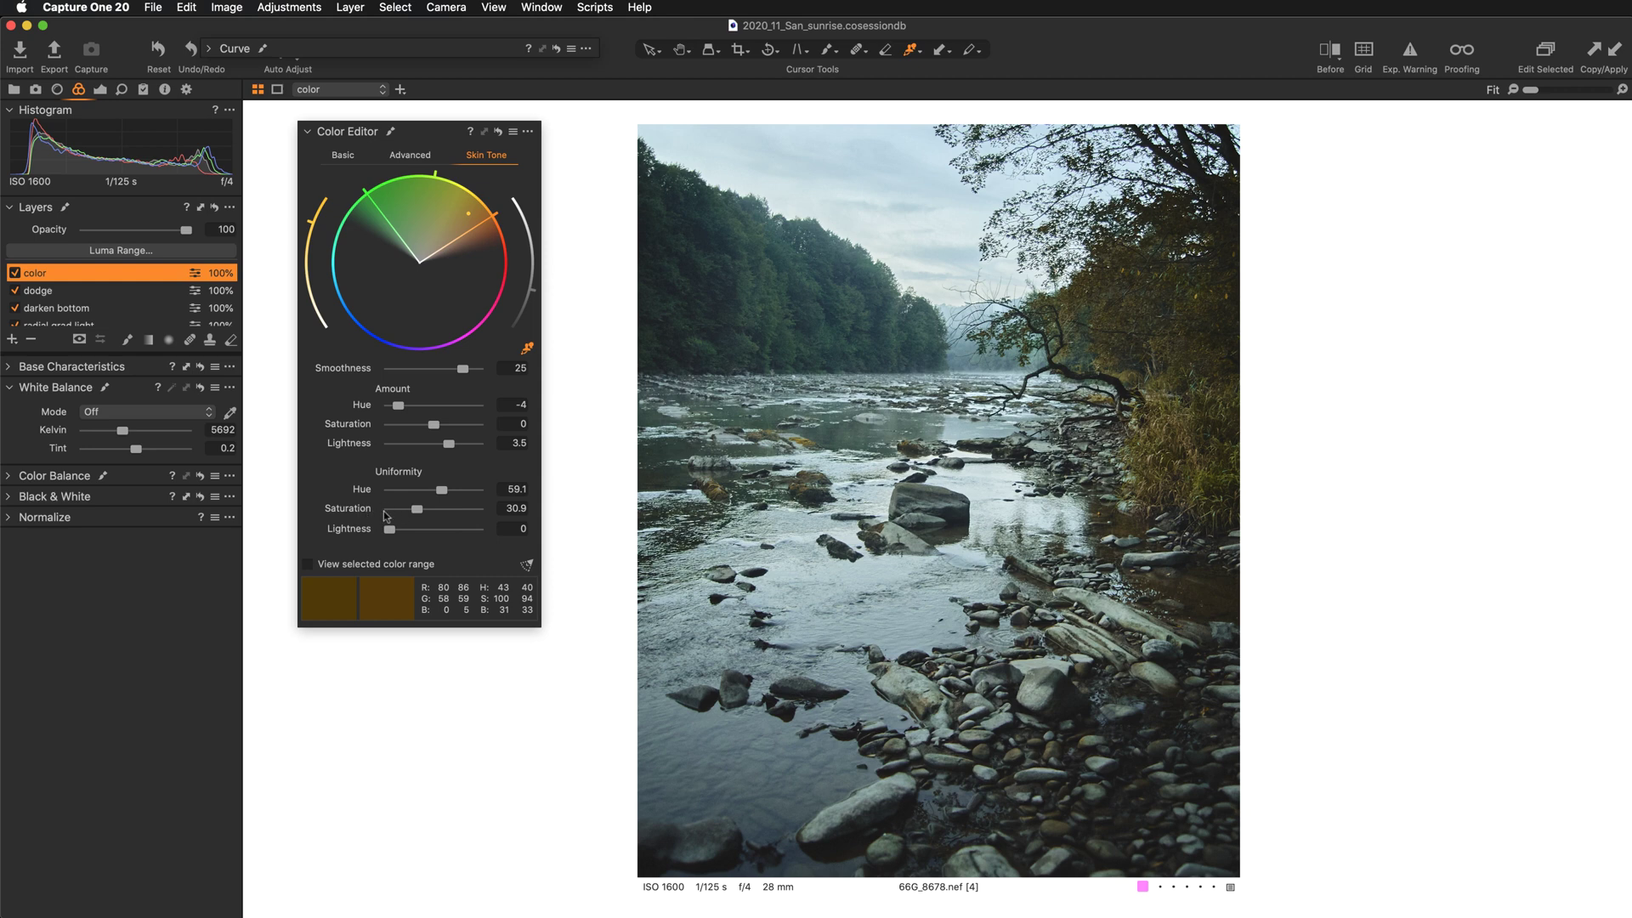
double_click(415, 508)
double_click(442, 491)
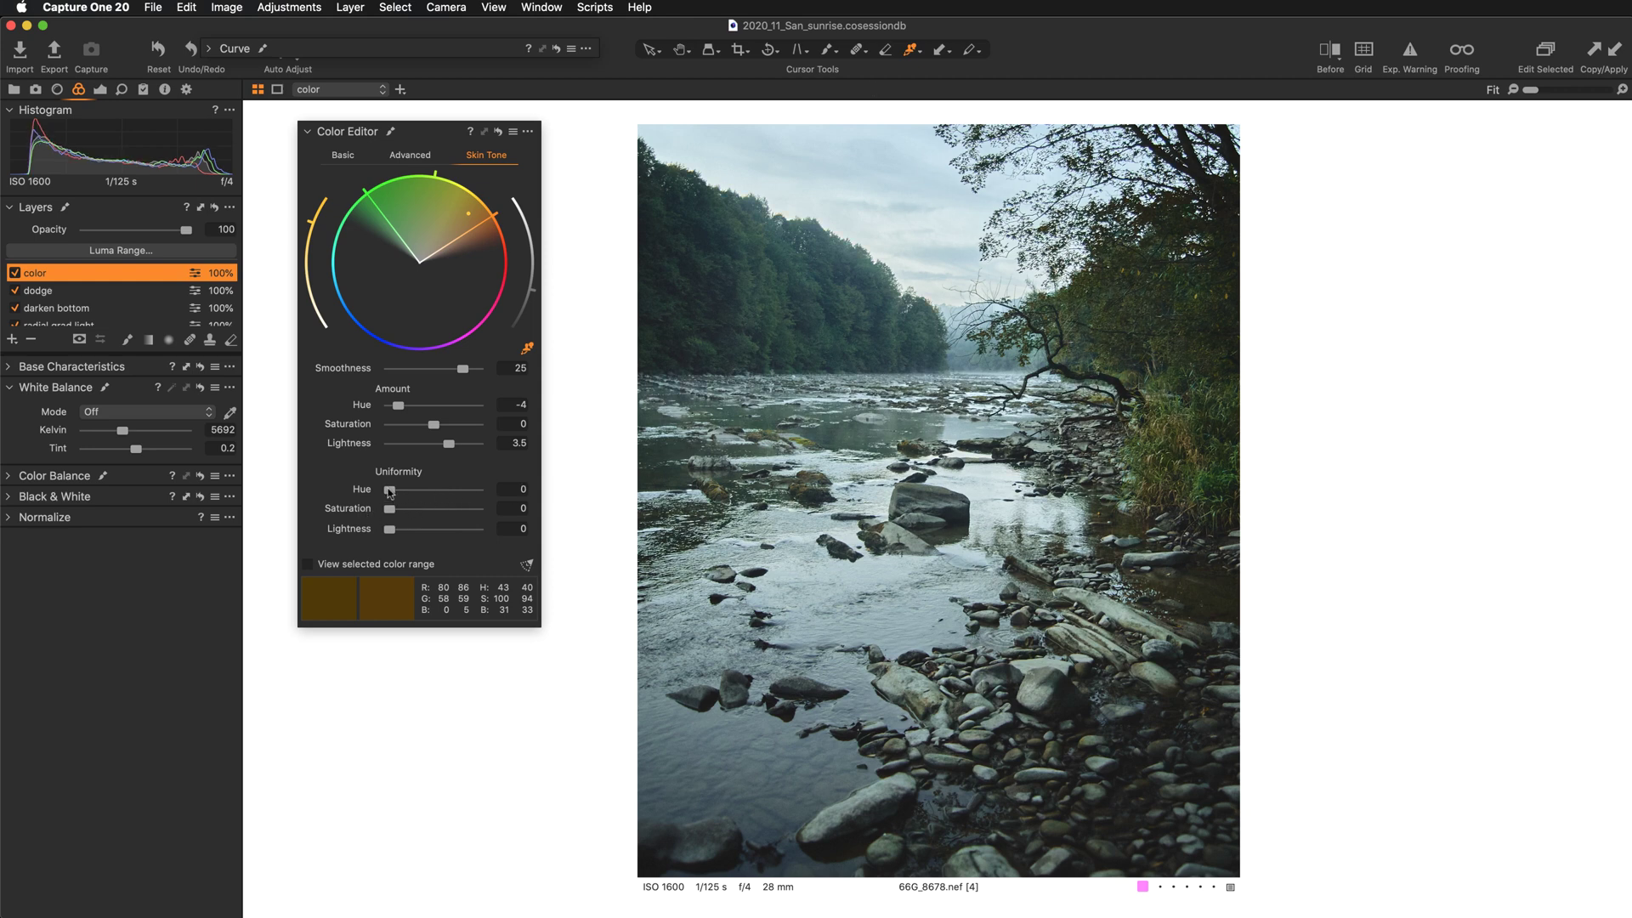
Set the skin tone Uniformity Hue to 55.5 for the foliage range, keeping Uniformity Saturation at 0.
left_click_drag(390, 491, 475, 497)
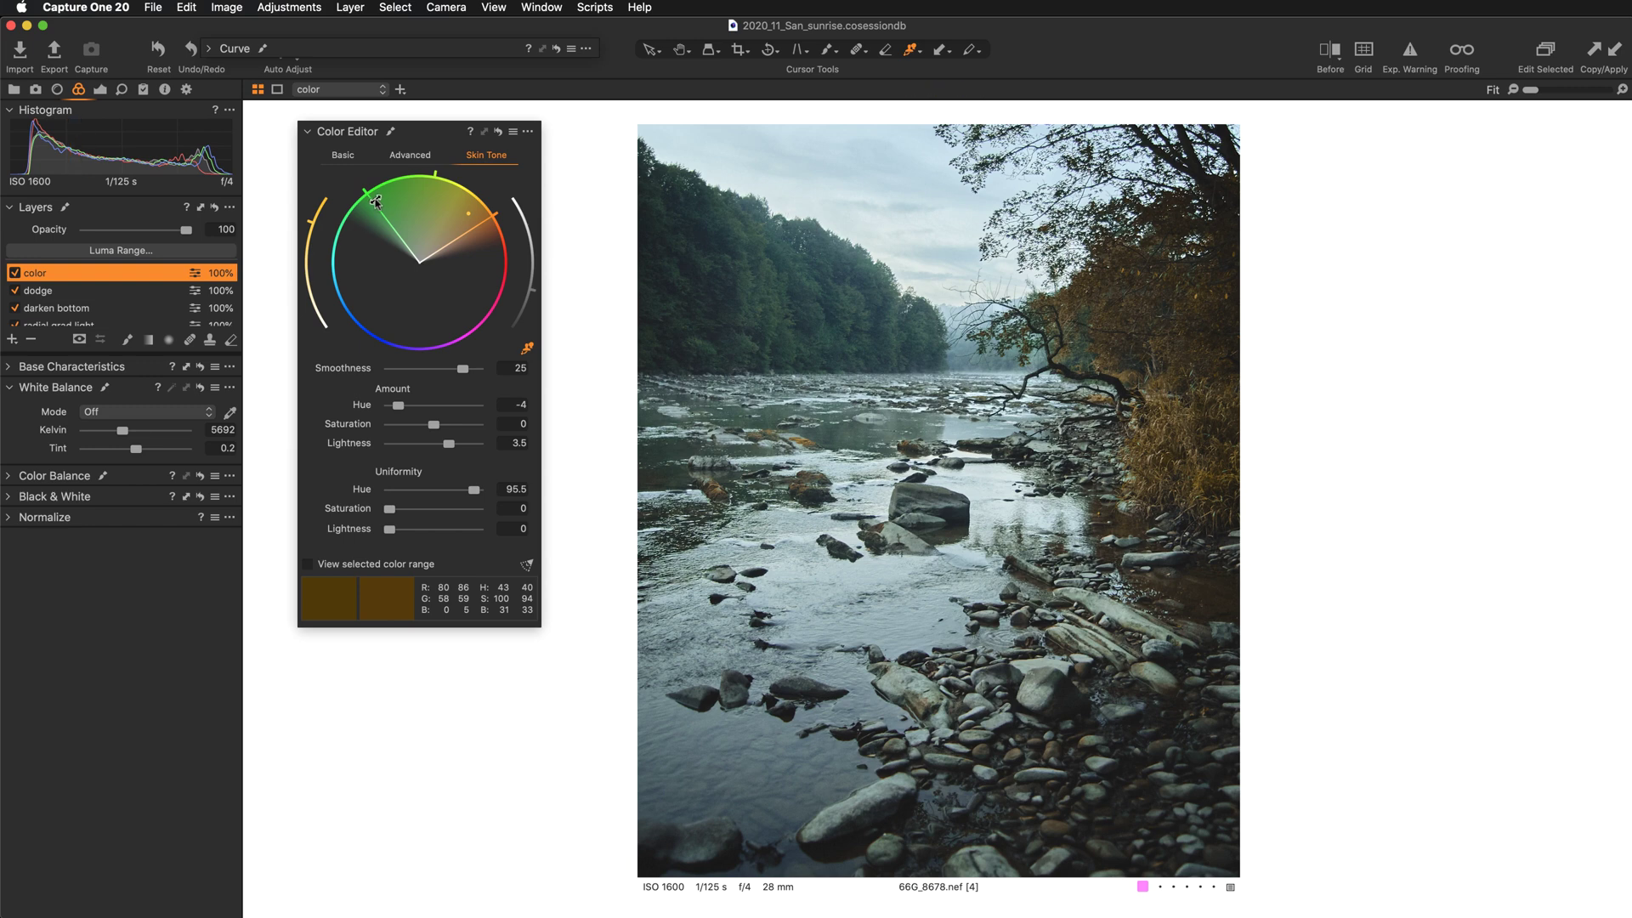
mouse_move(374, 204)
left_mouse_down()
mouse_move(353, 256)
mouse_move(382, 223)
left_mouse_up()
left_click_drag(475, 492, 440, 497)
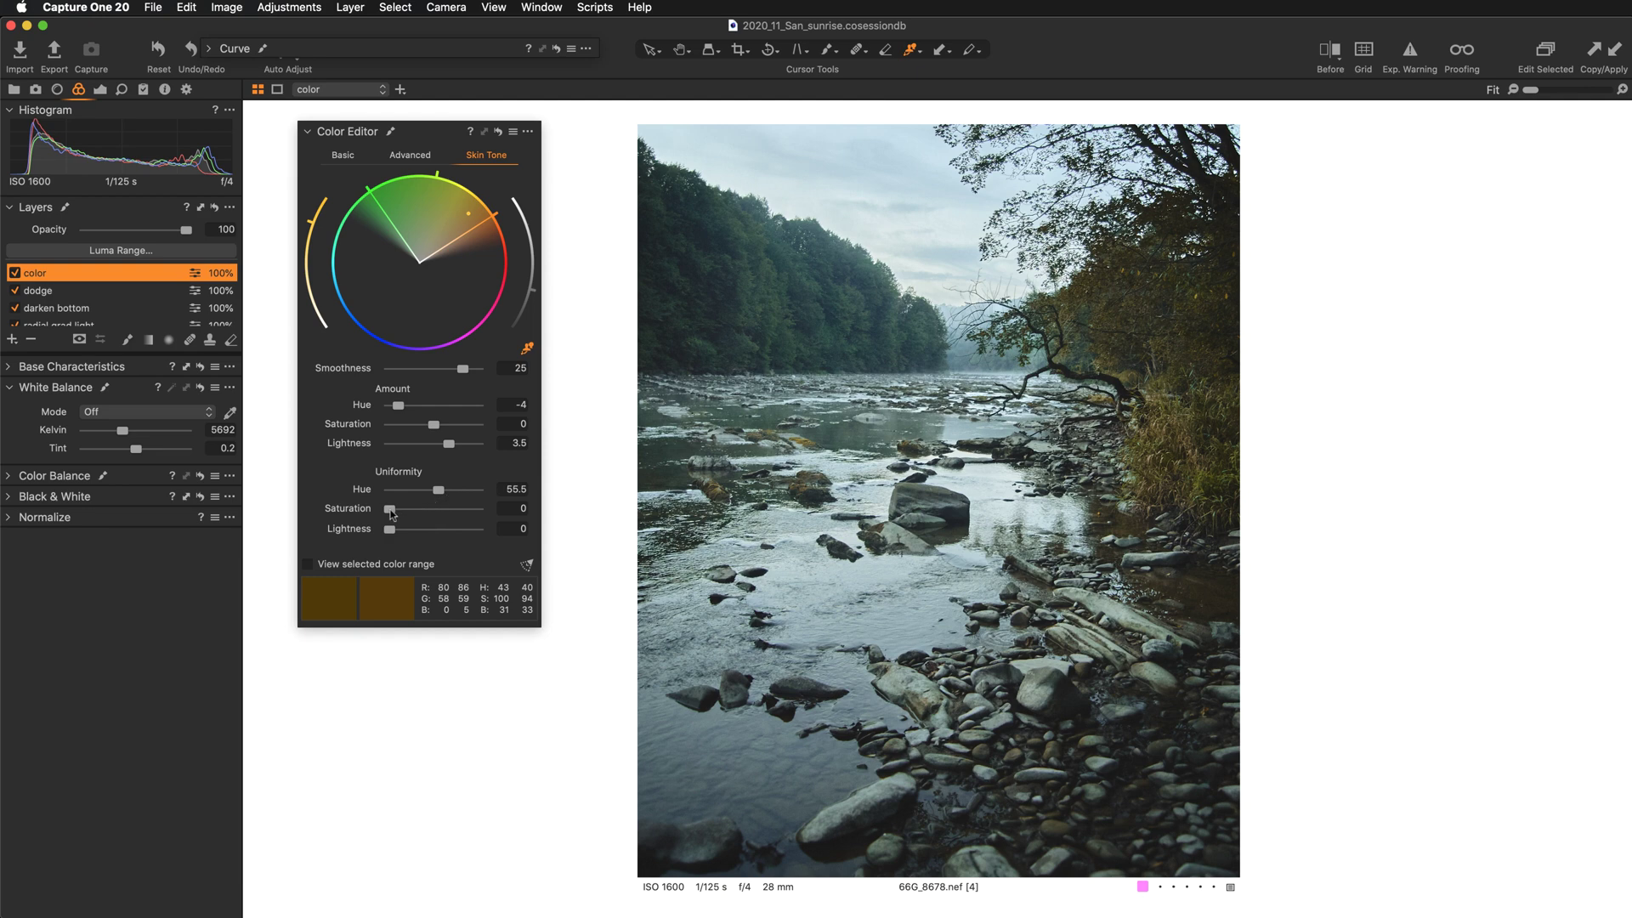
mouse_move(396, 511)
left_mouse_down()
mouse_move(499, 519)
mouse_move(386, 513)
left_mouse_up()
Compare the photo with the color layer off and on, and set the Layers tool to Large Size.
left_click(14, 274)
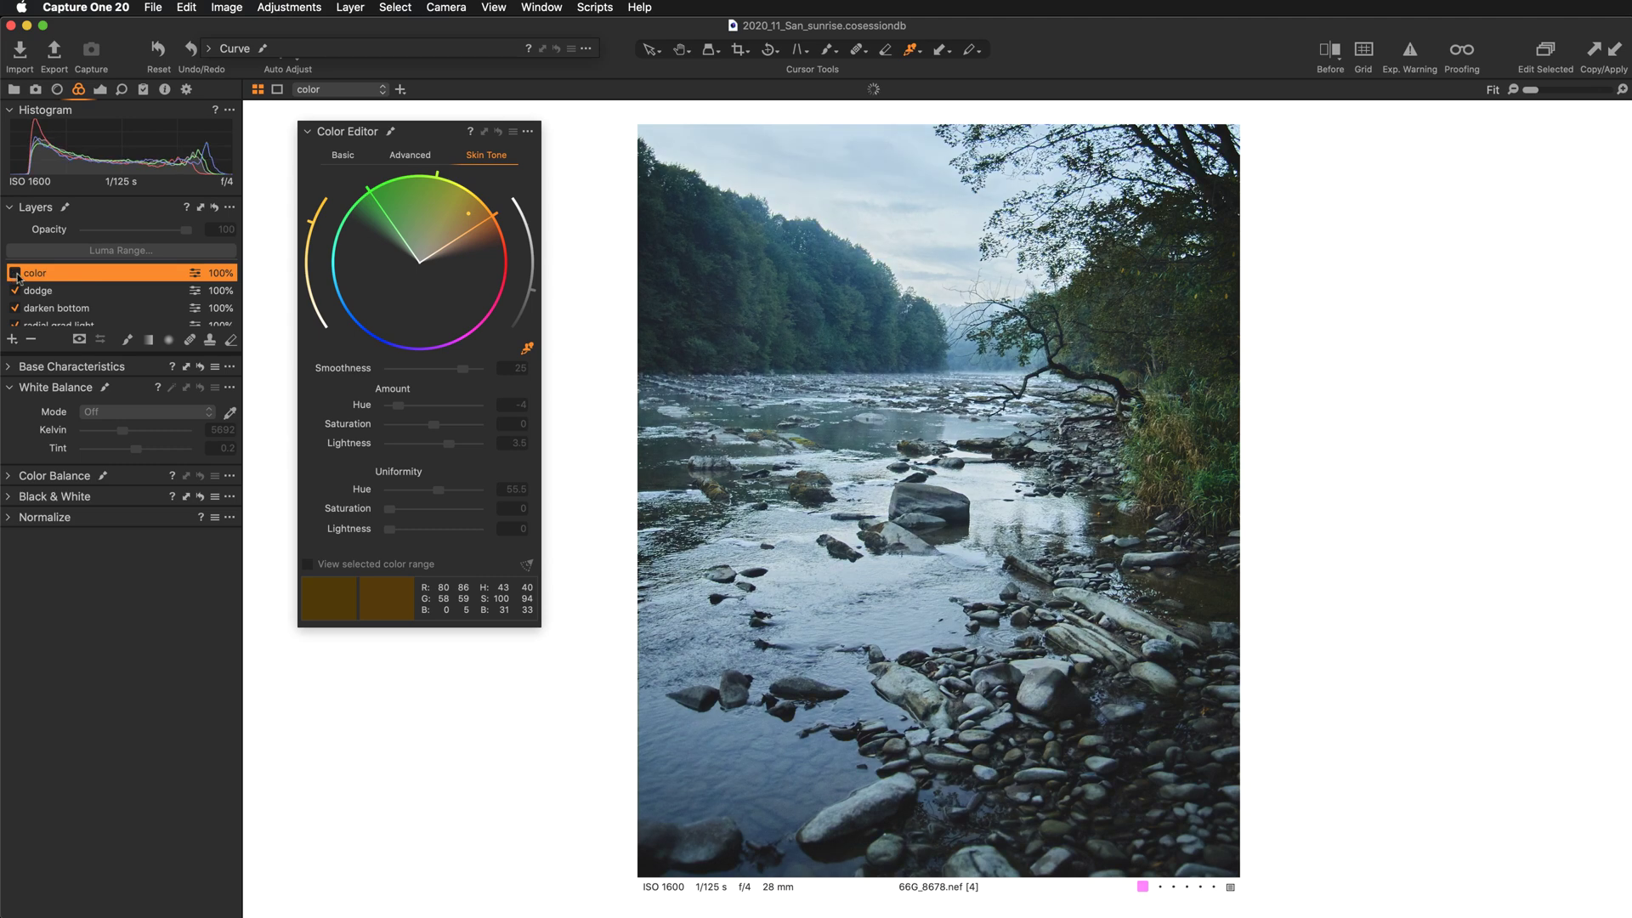
left_click(14, 274)
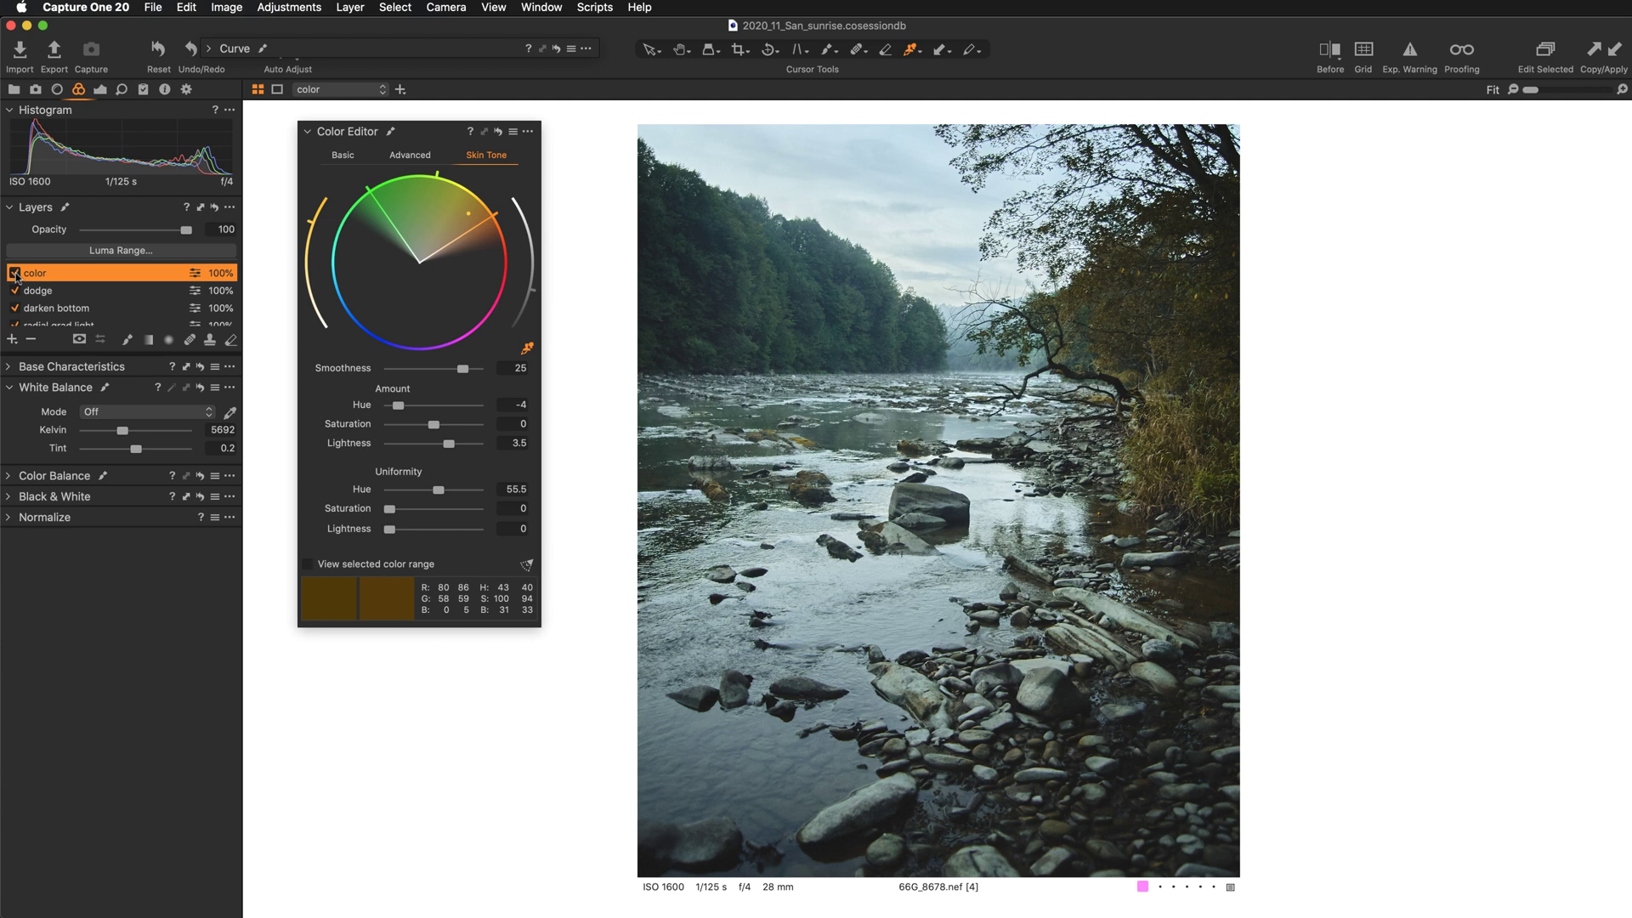
left_click(14, 274)
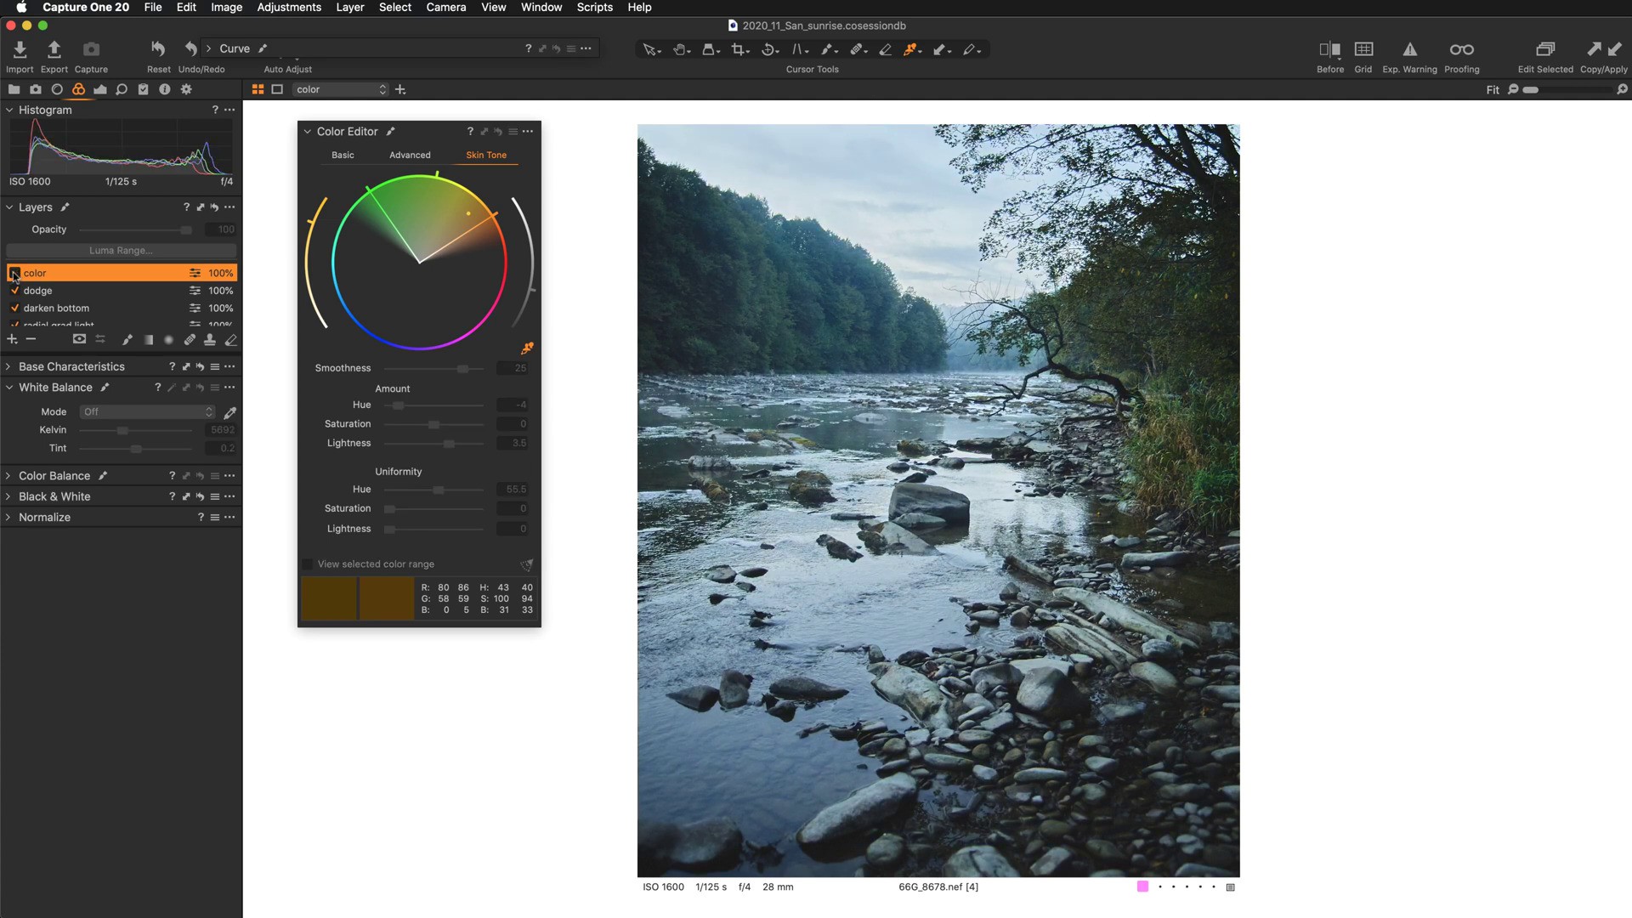
left_click(15, 274)
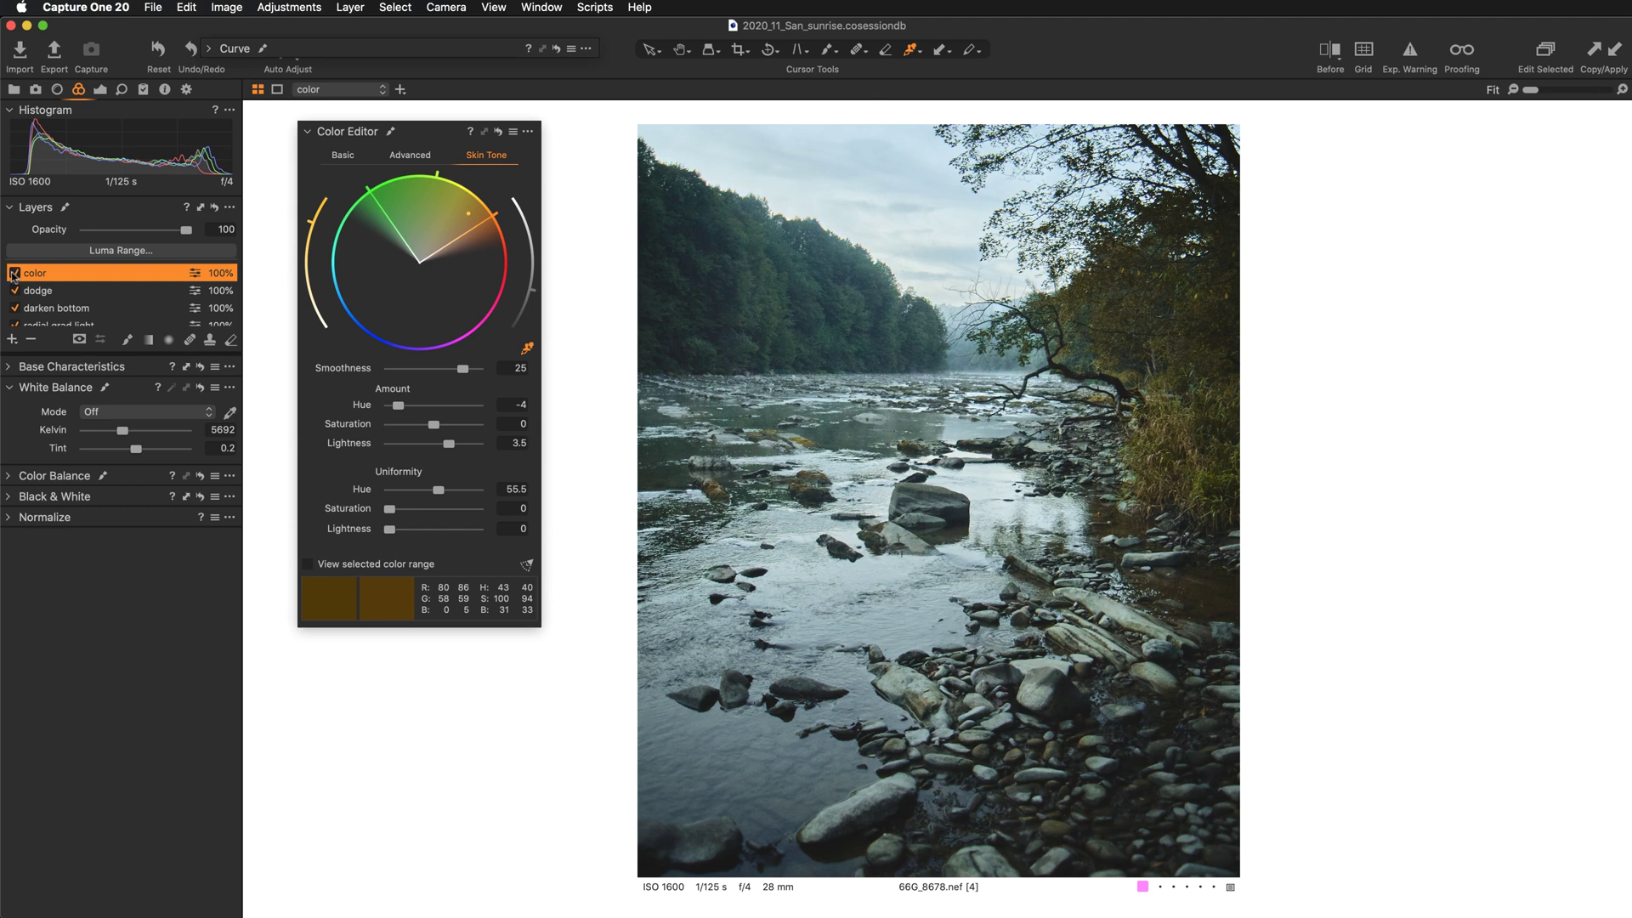
left_click(229, 207)
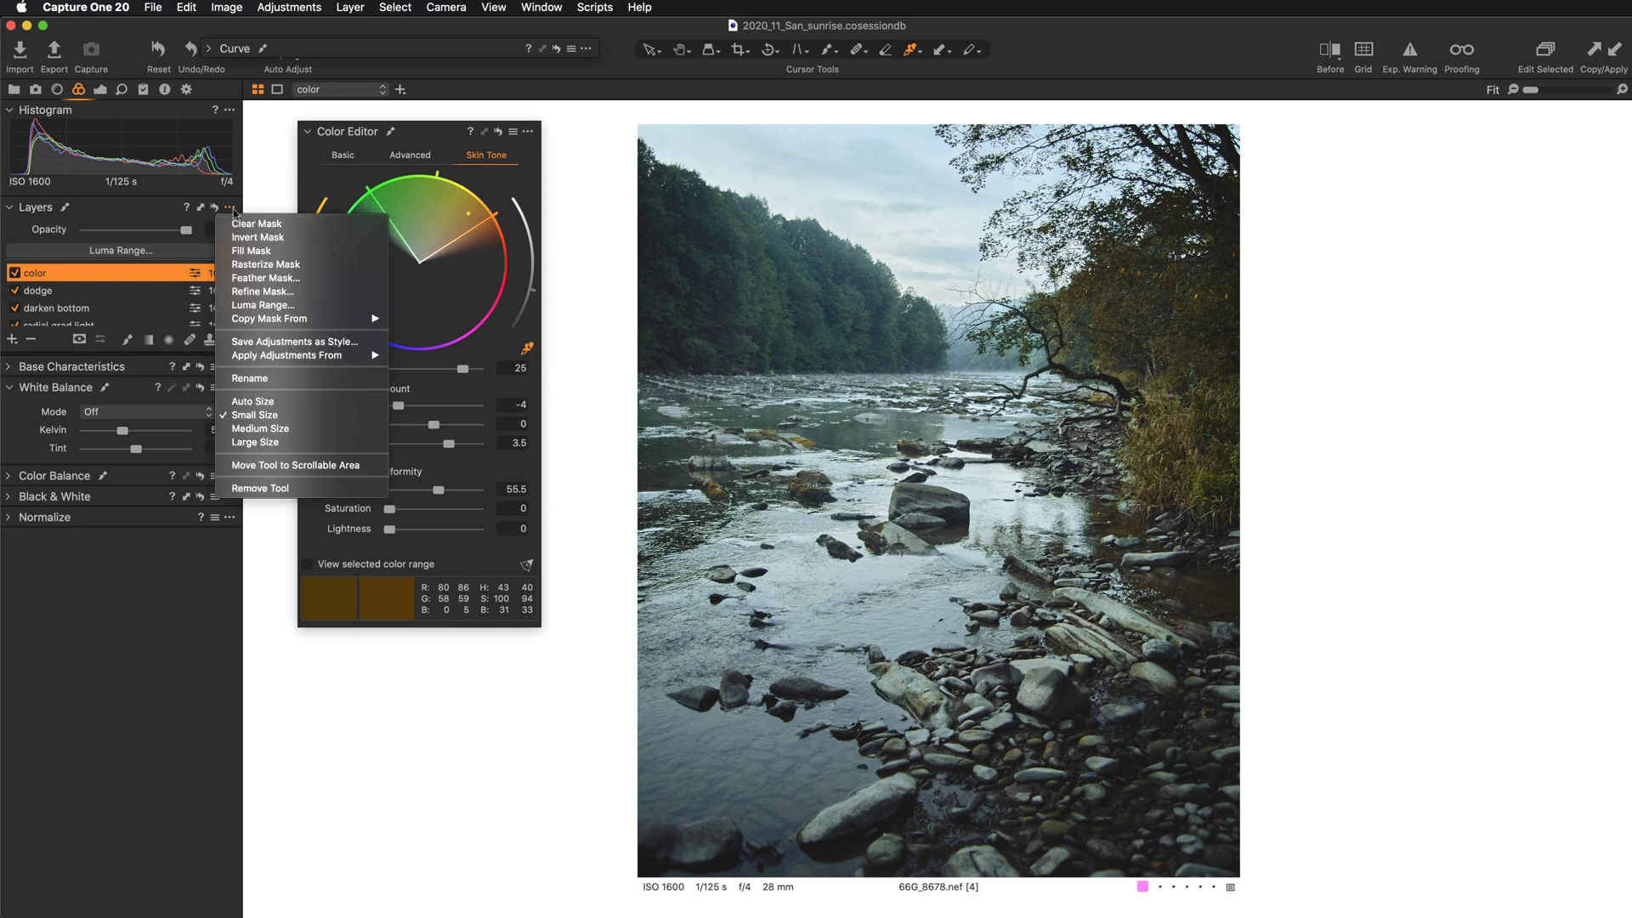
left_click(255, 442)
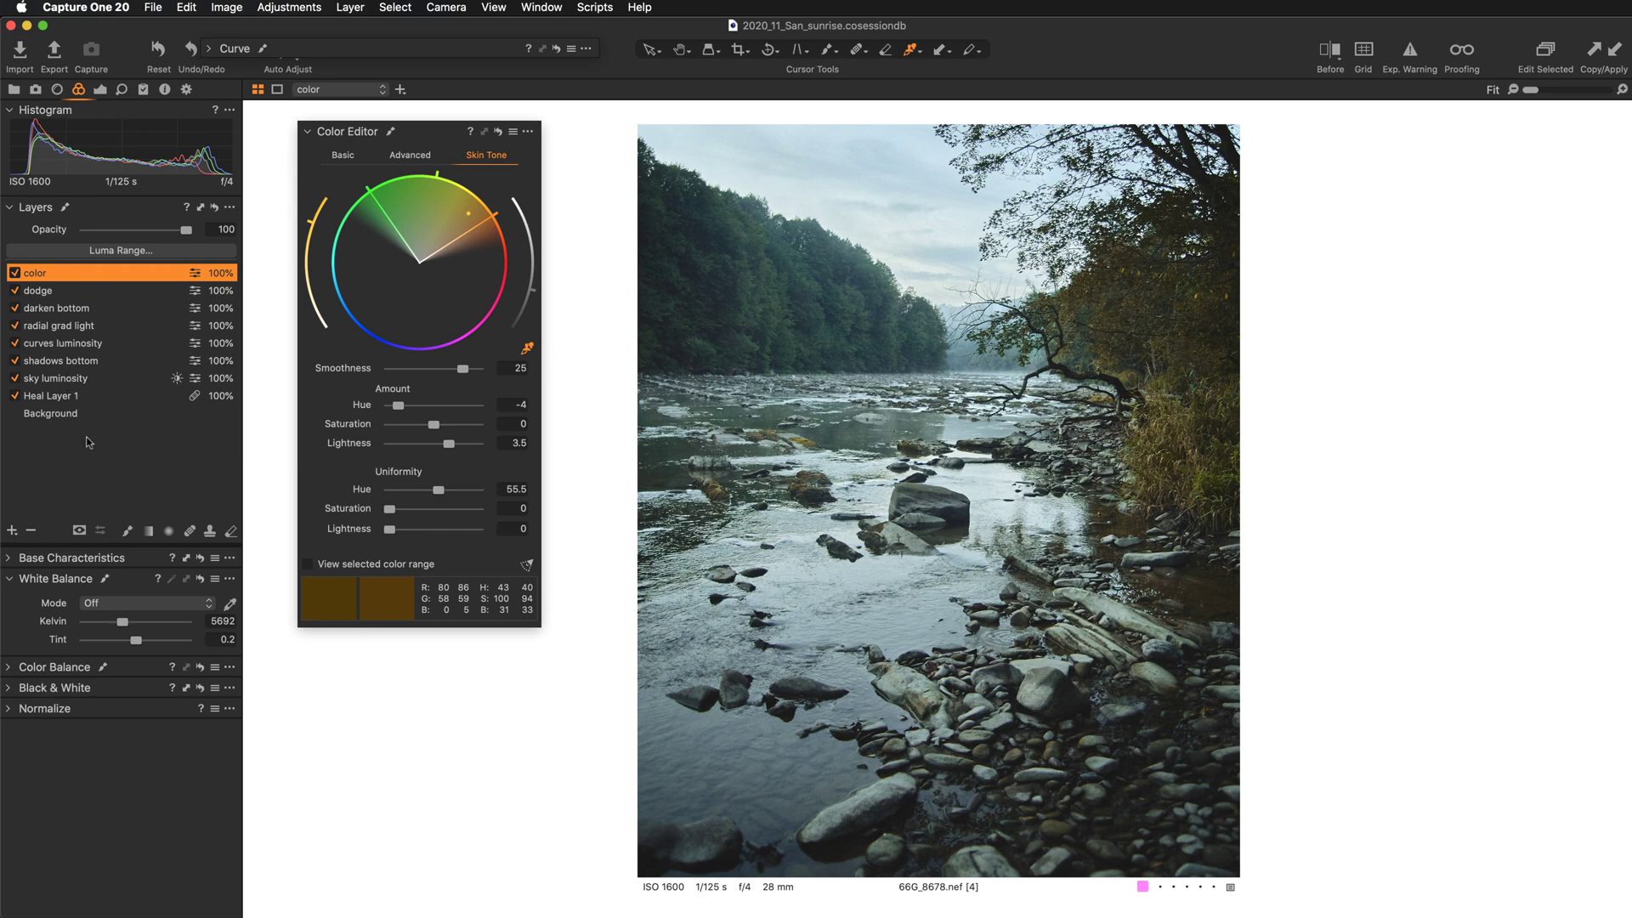
Compare the graded photo with the original and with the color layer off, and collapse the Color Editor.
key("y")
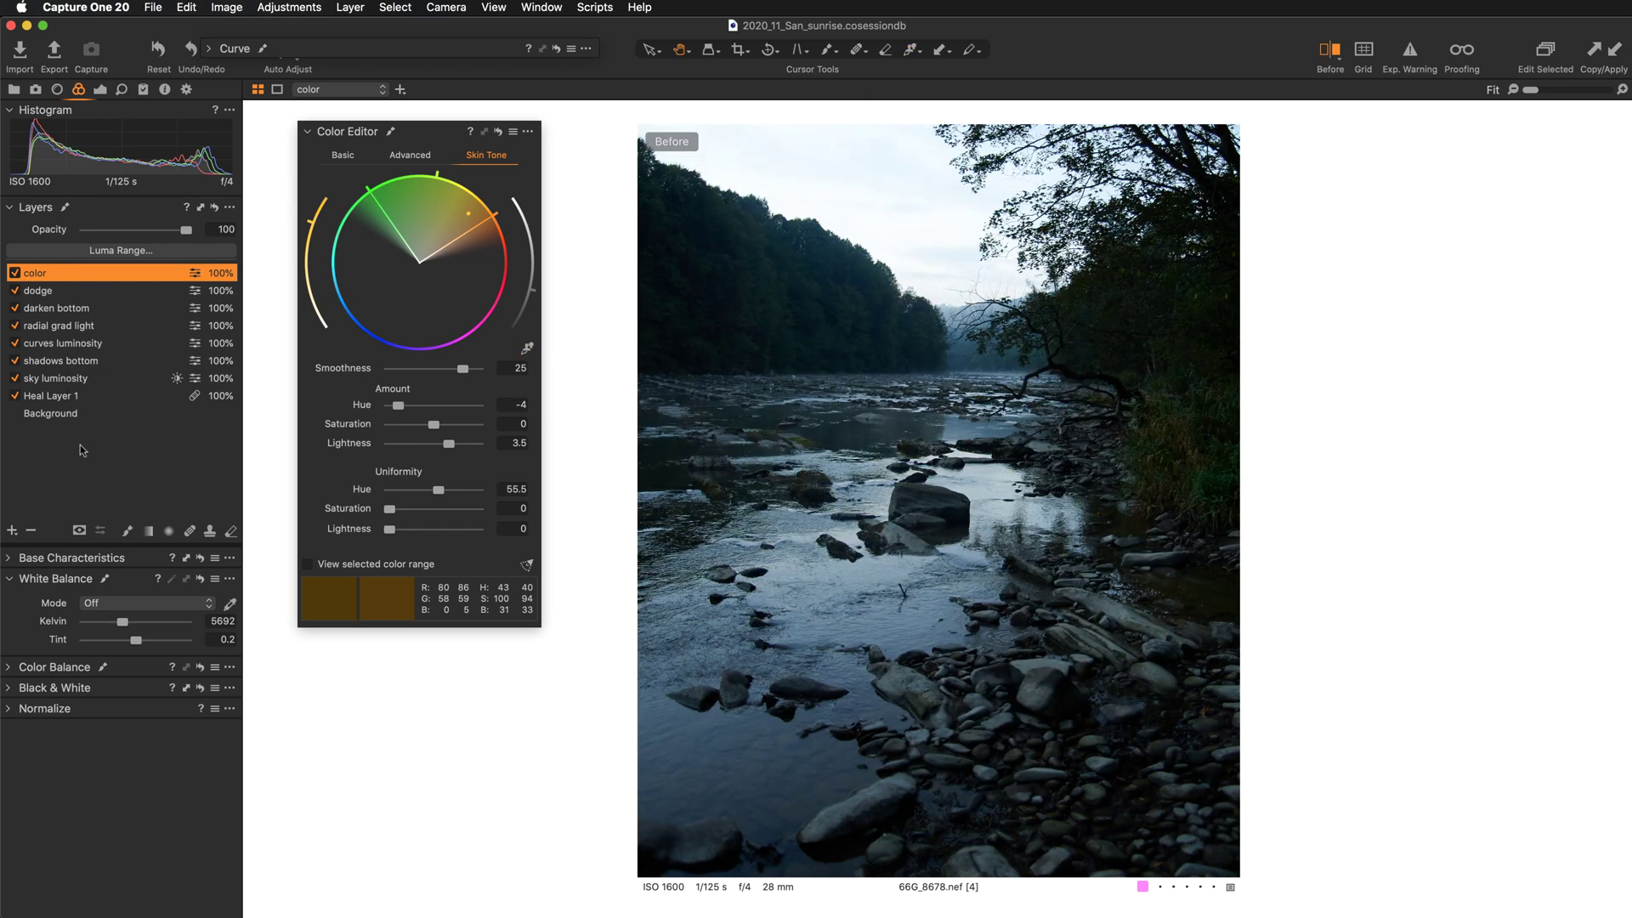
left_click(14, 273)
key("y")
key("y")
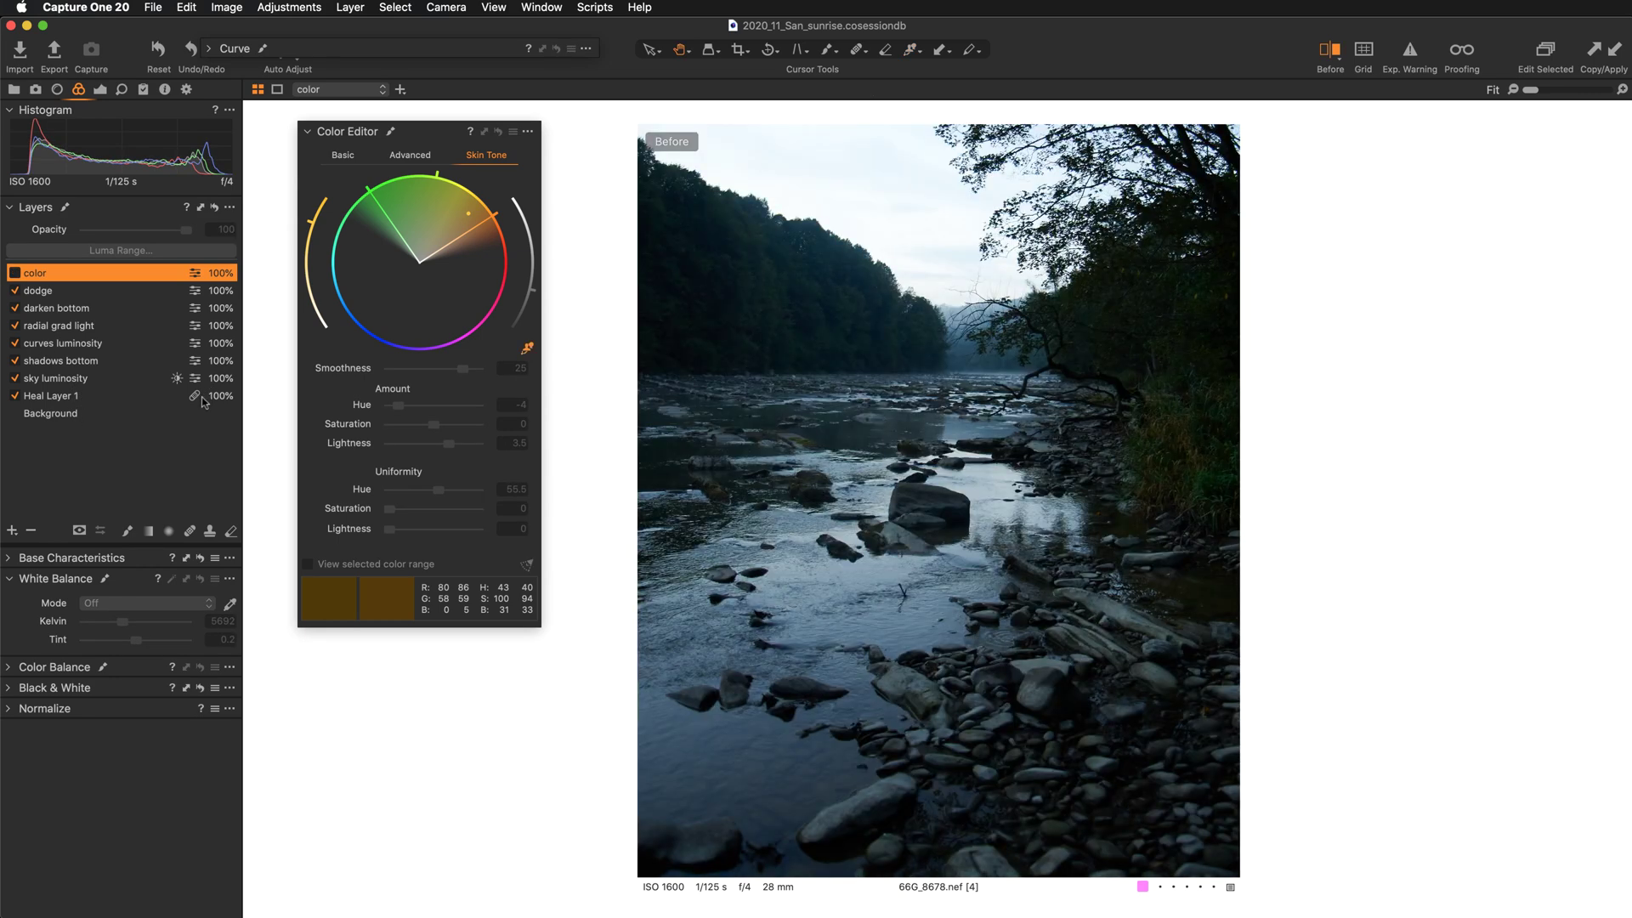
key("y")
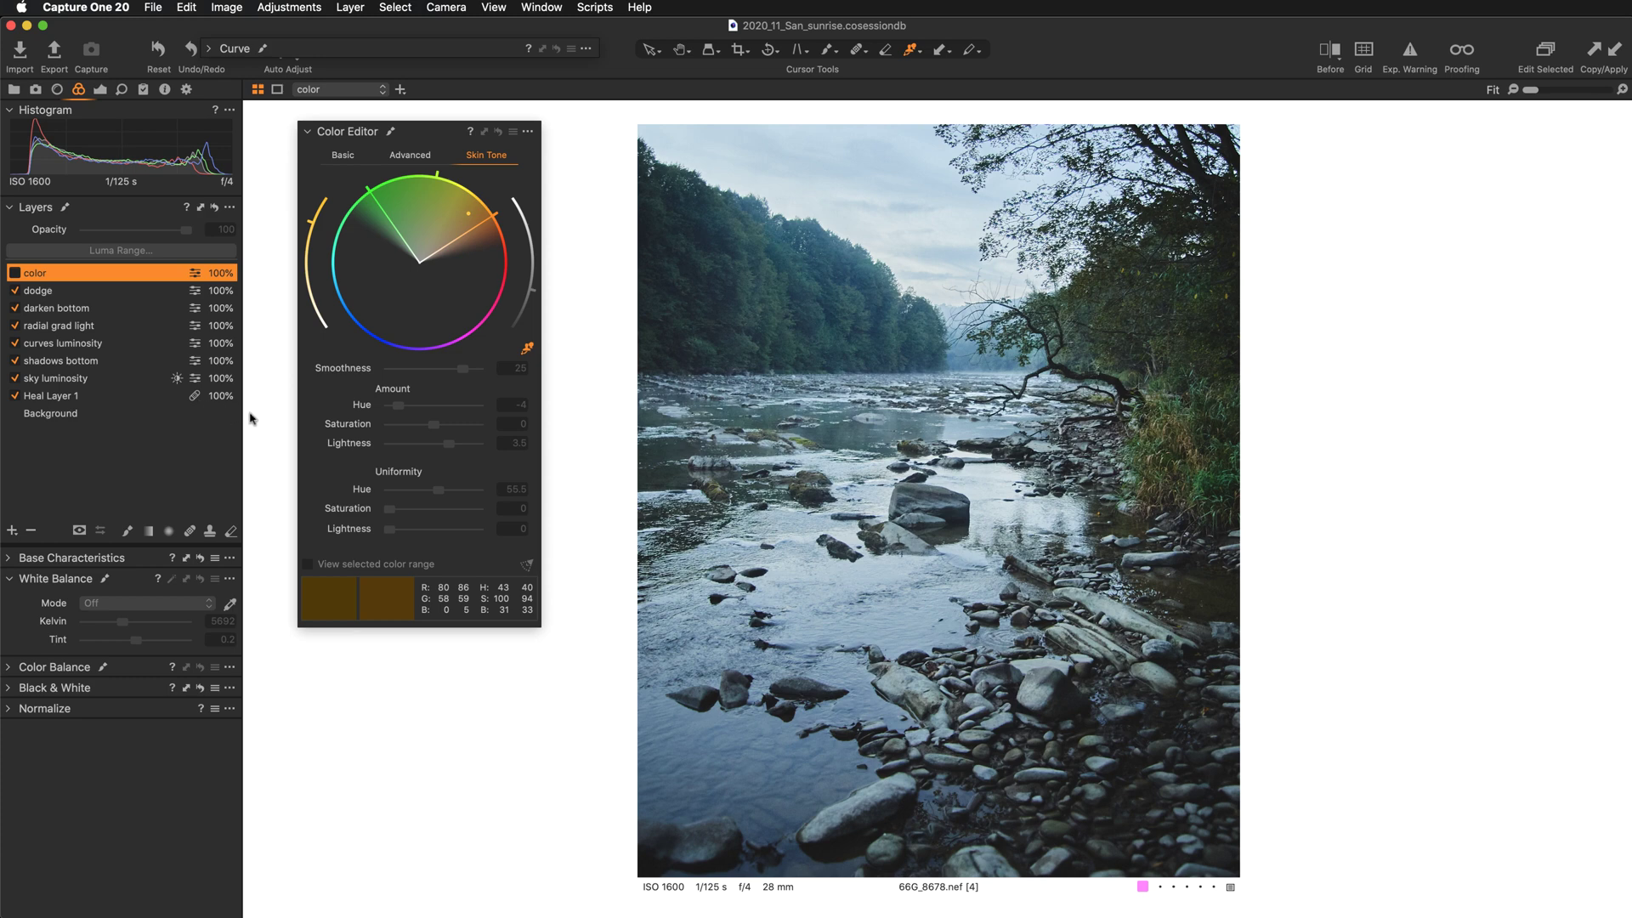
left_click(13, 274)
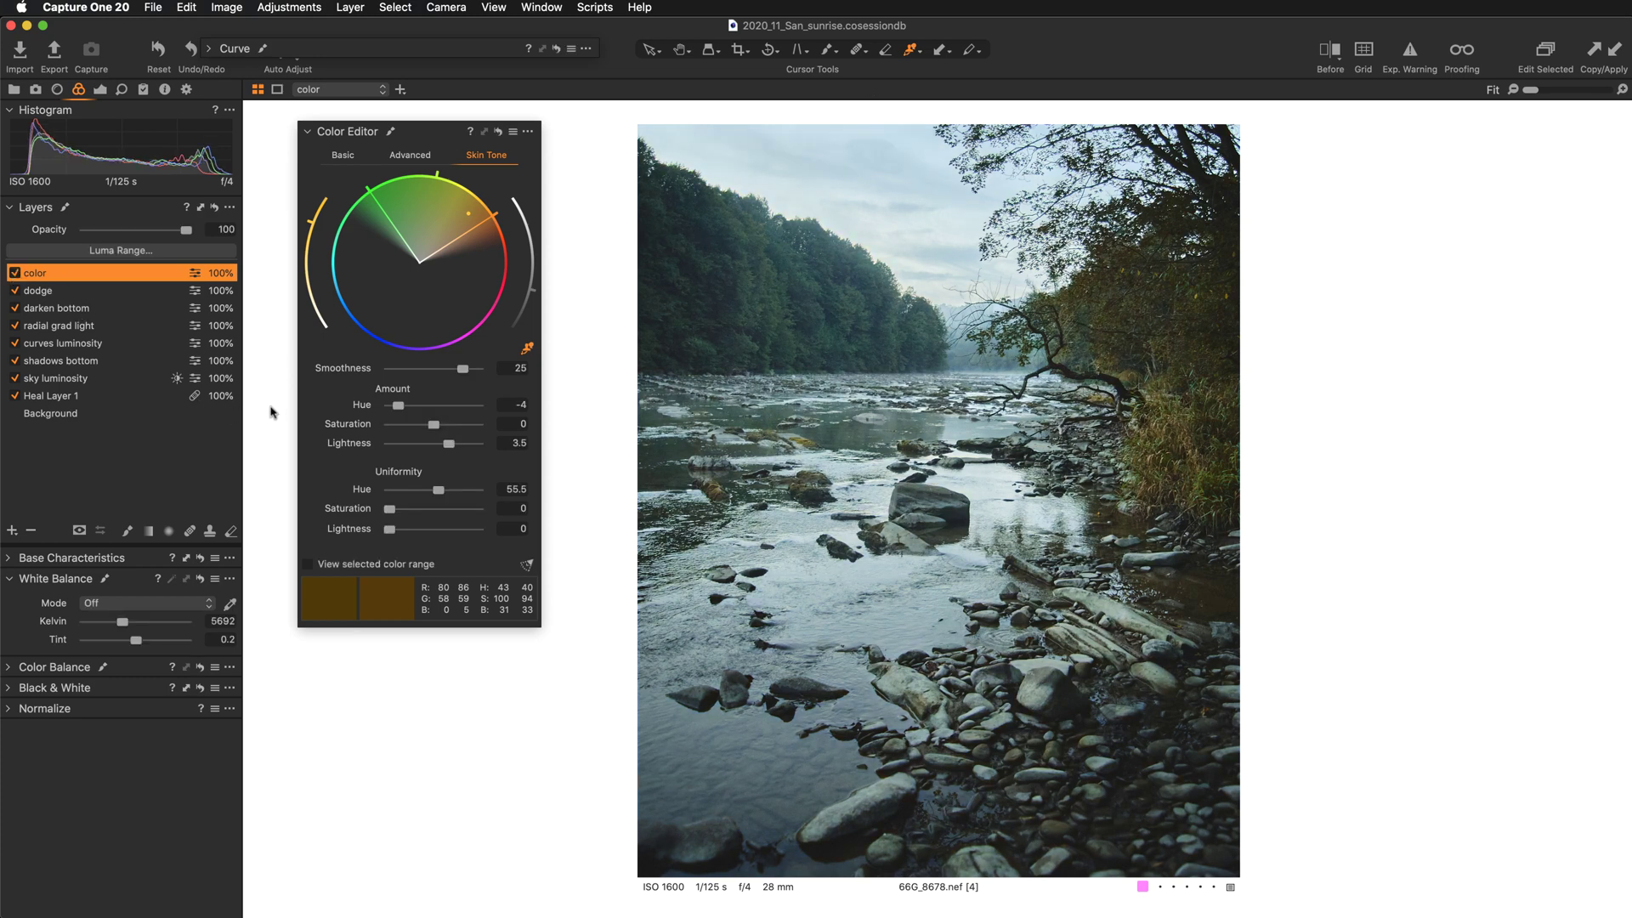
left_click(309, 132)
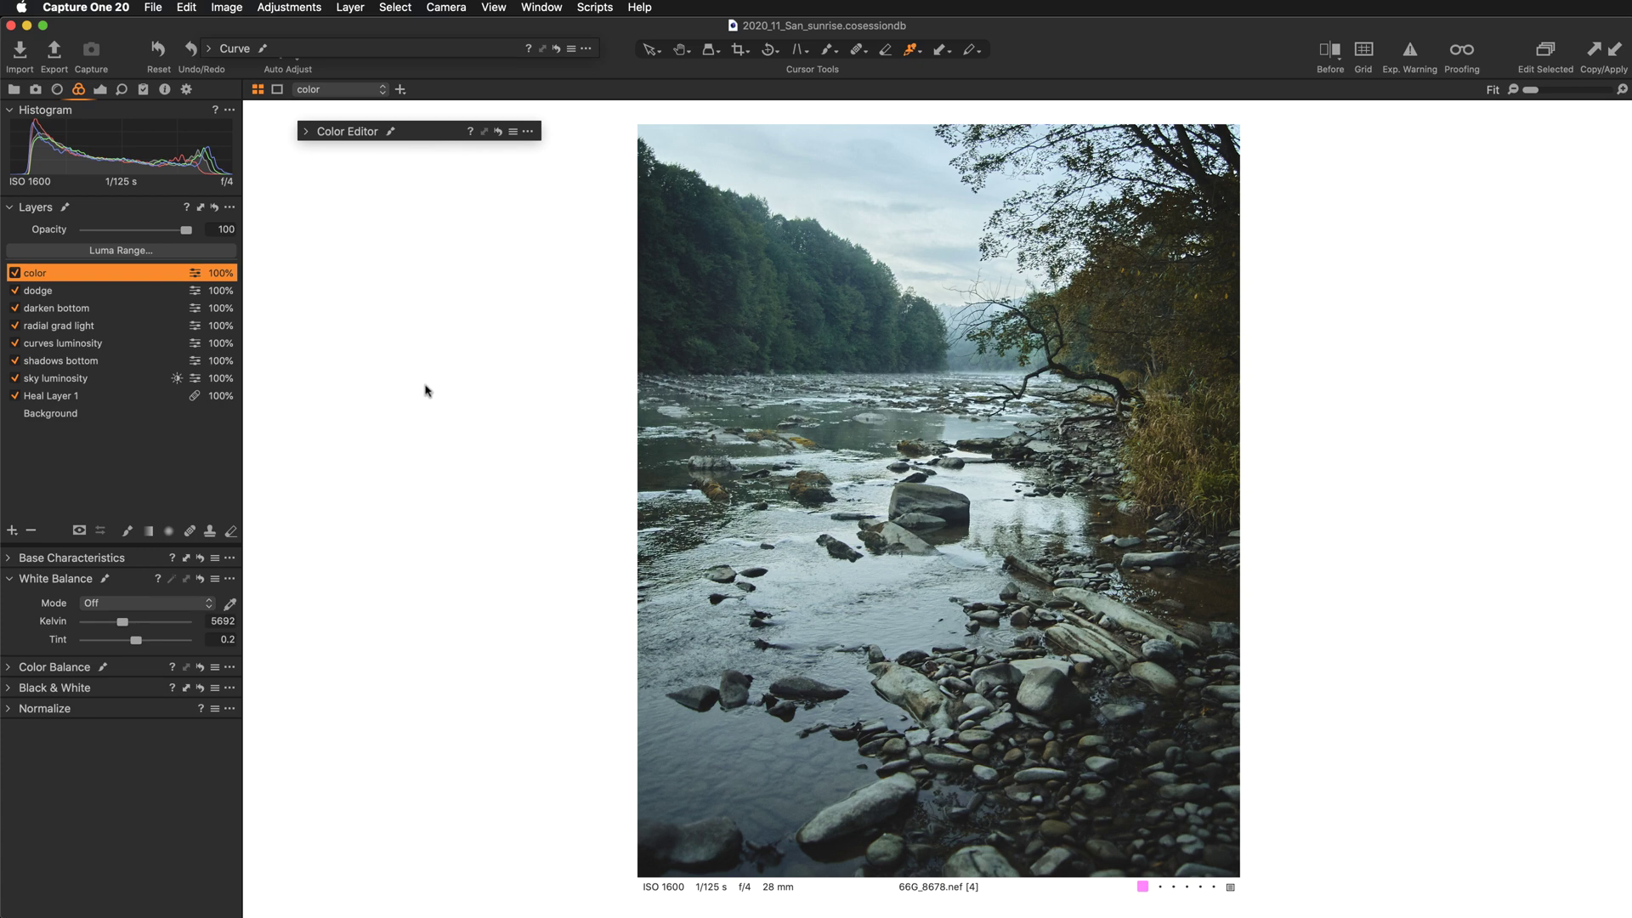
key("y")
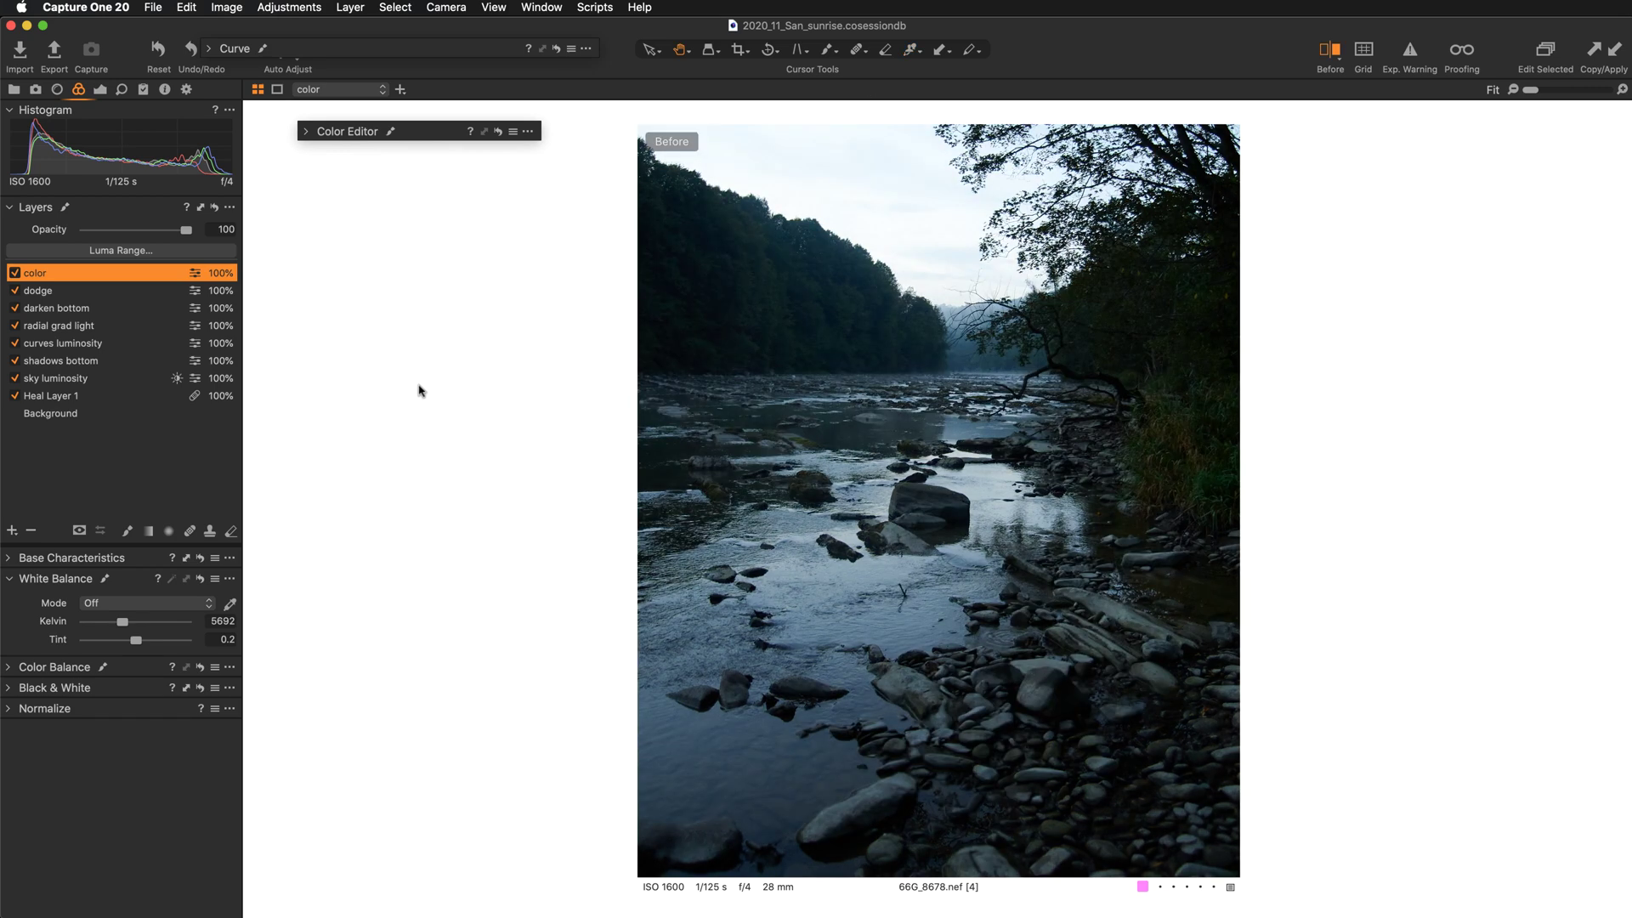
key("y")
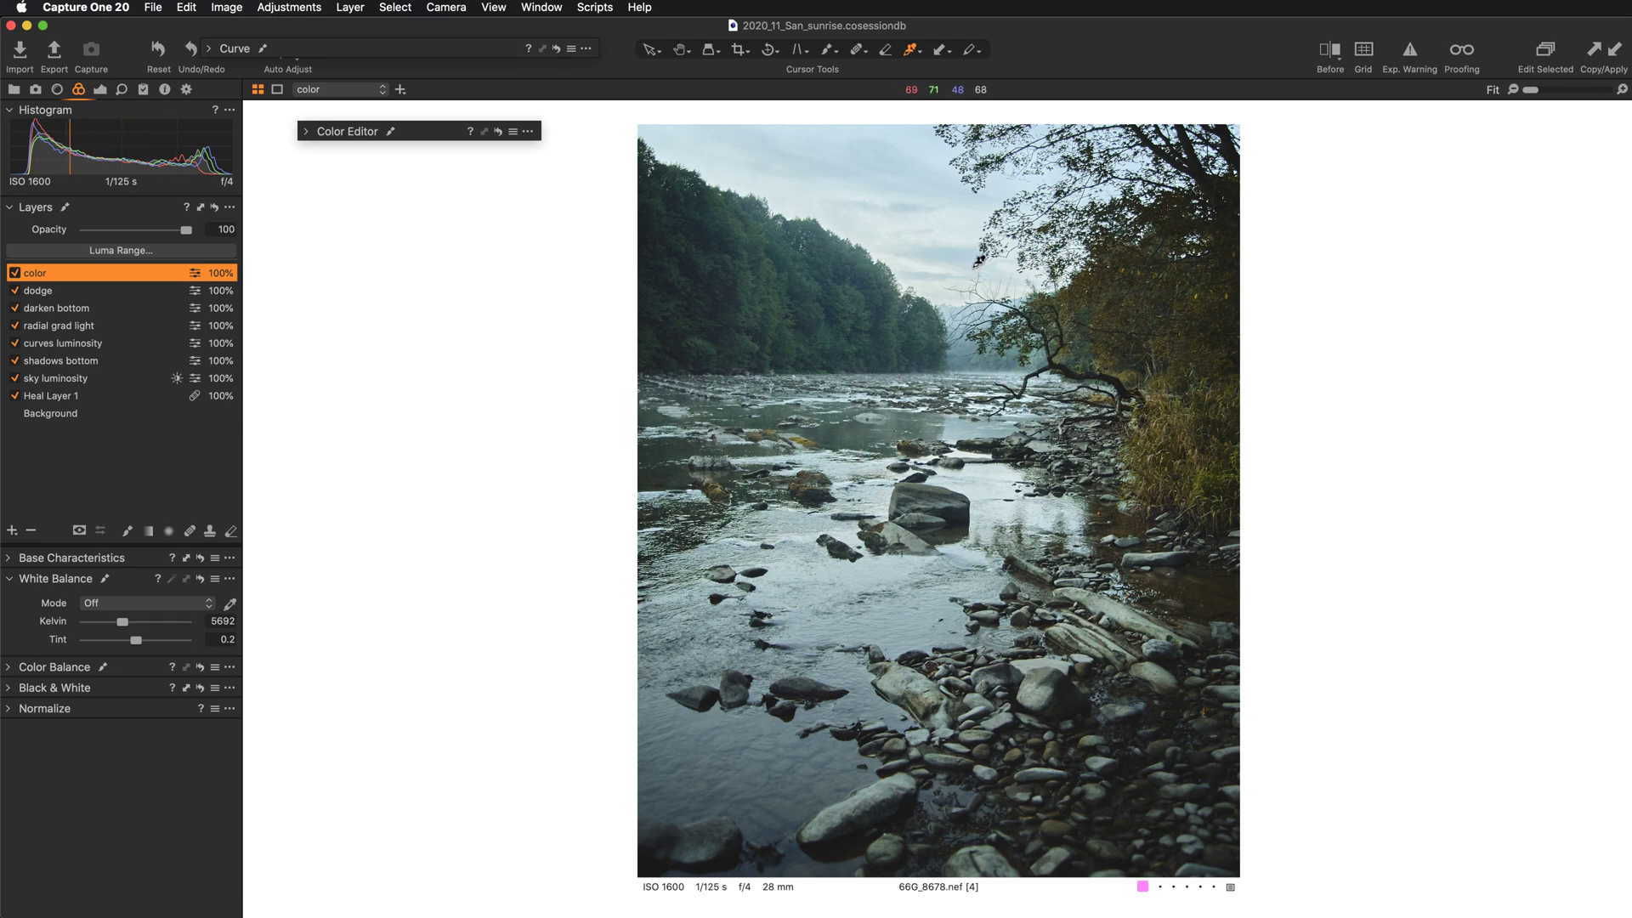
Create a new filled adjustment layer above the color layer and name it "sharpening center".
left_click(655, 52)
left_click(10, 531)
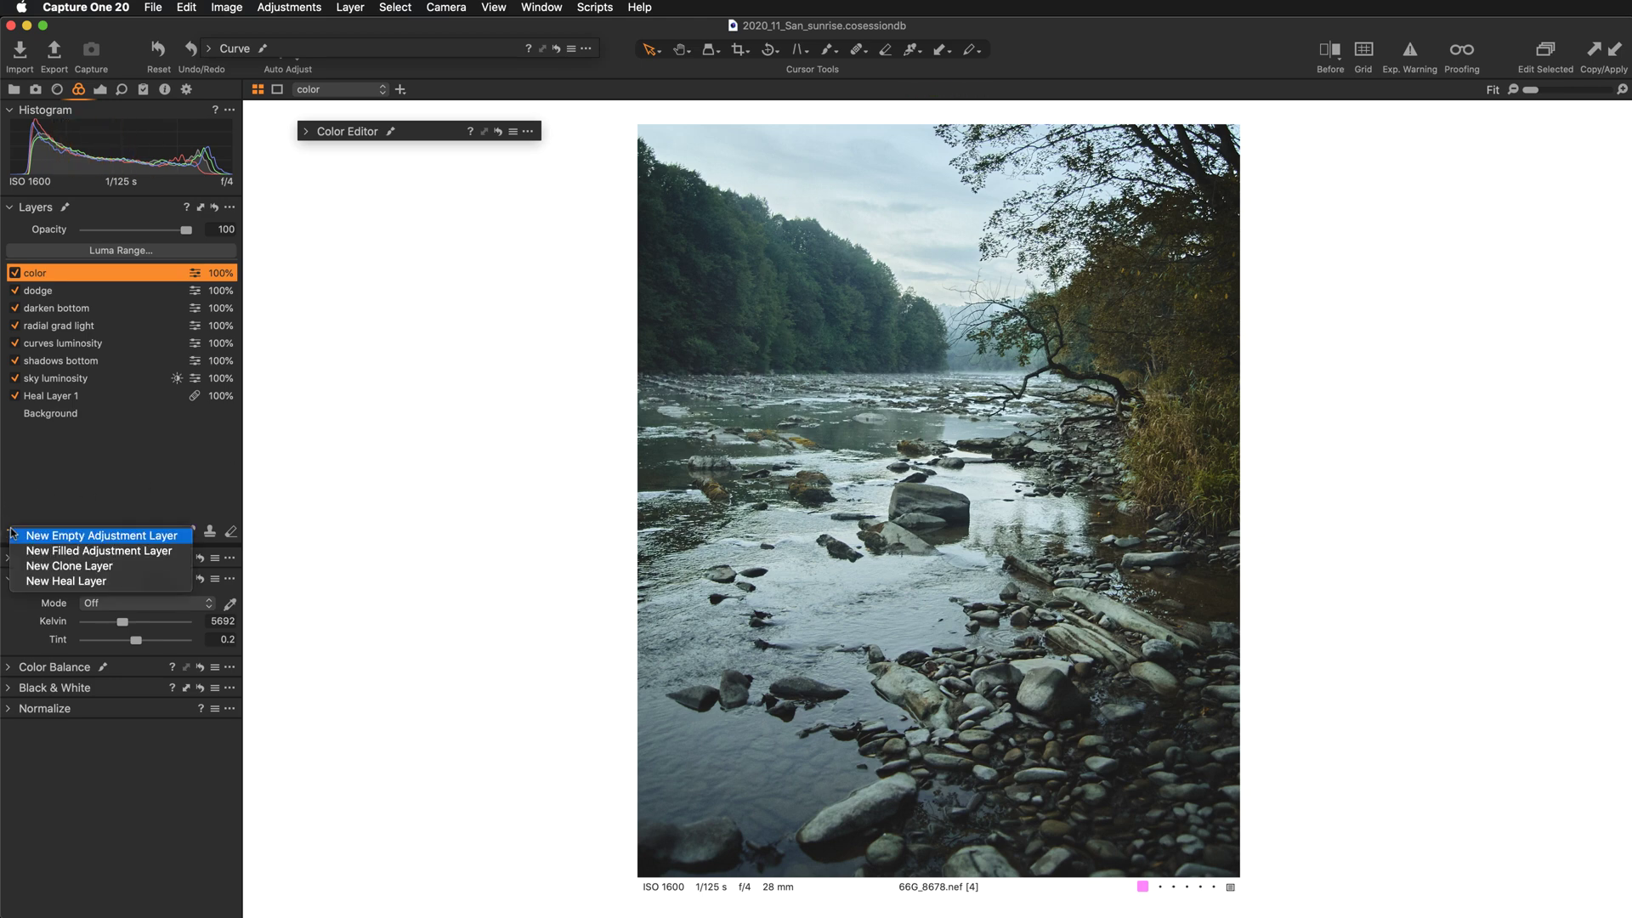
left_click(48, 550)
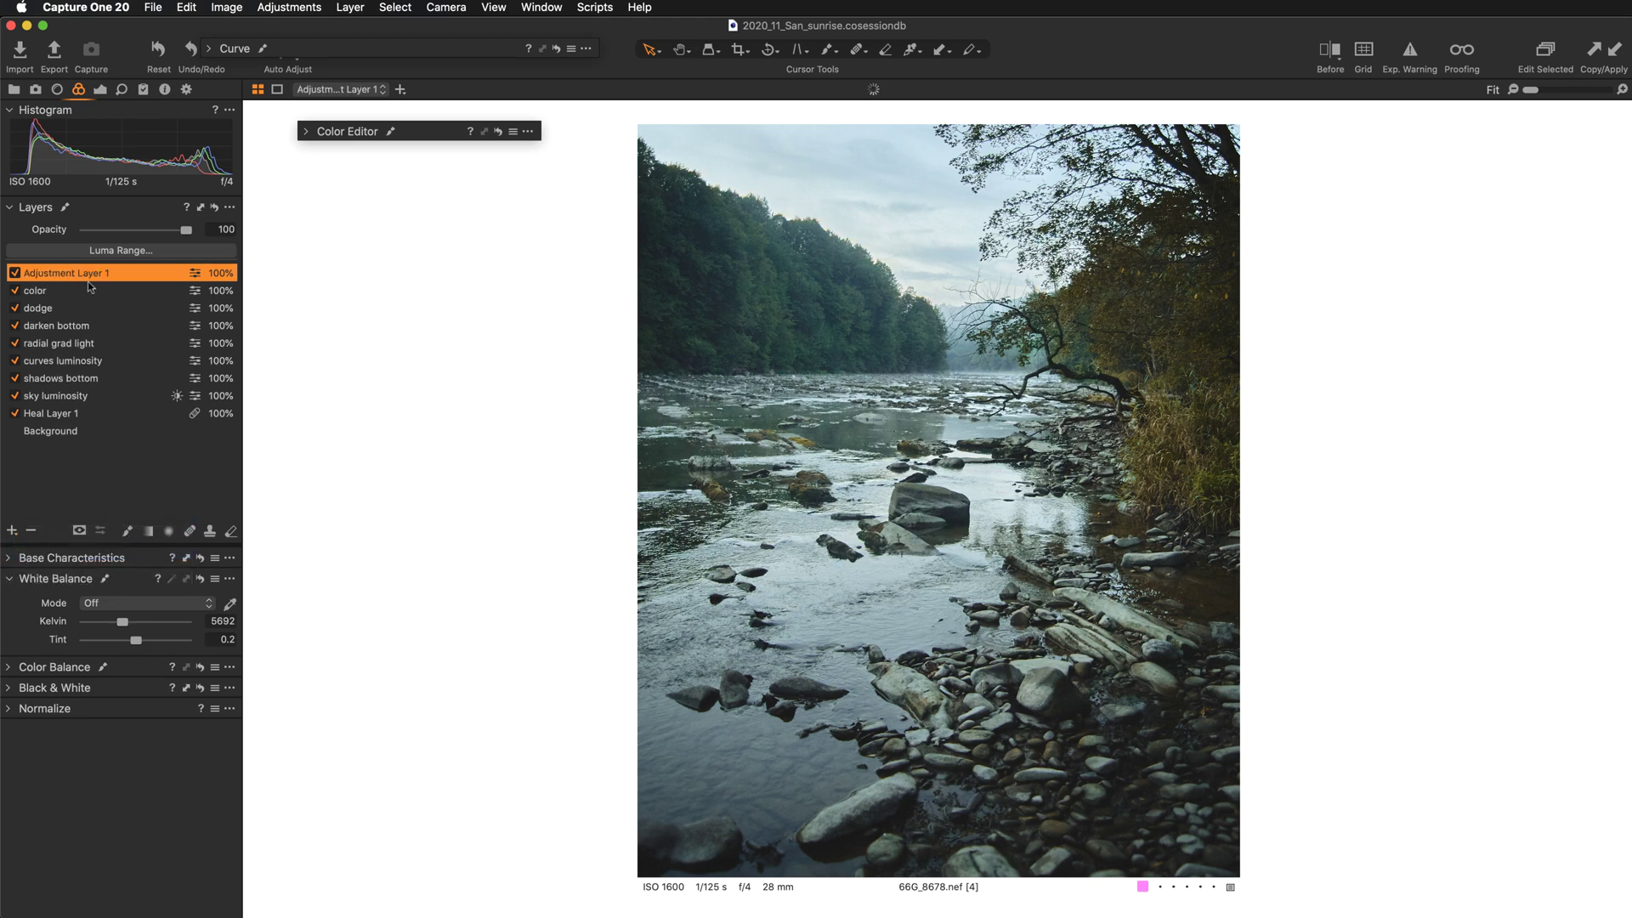
double_click(85, 271)
type("s")
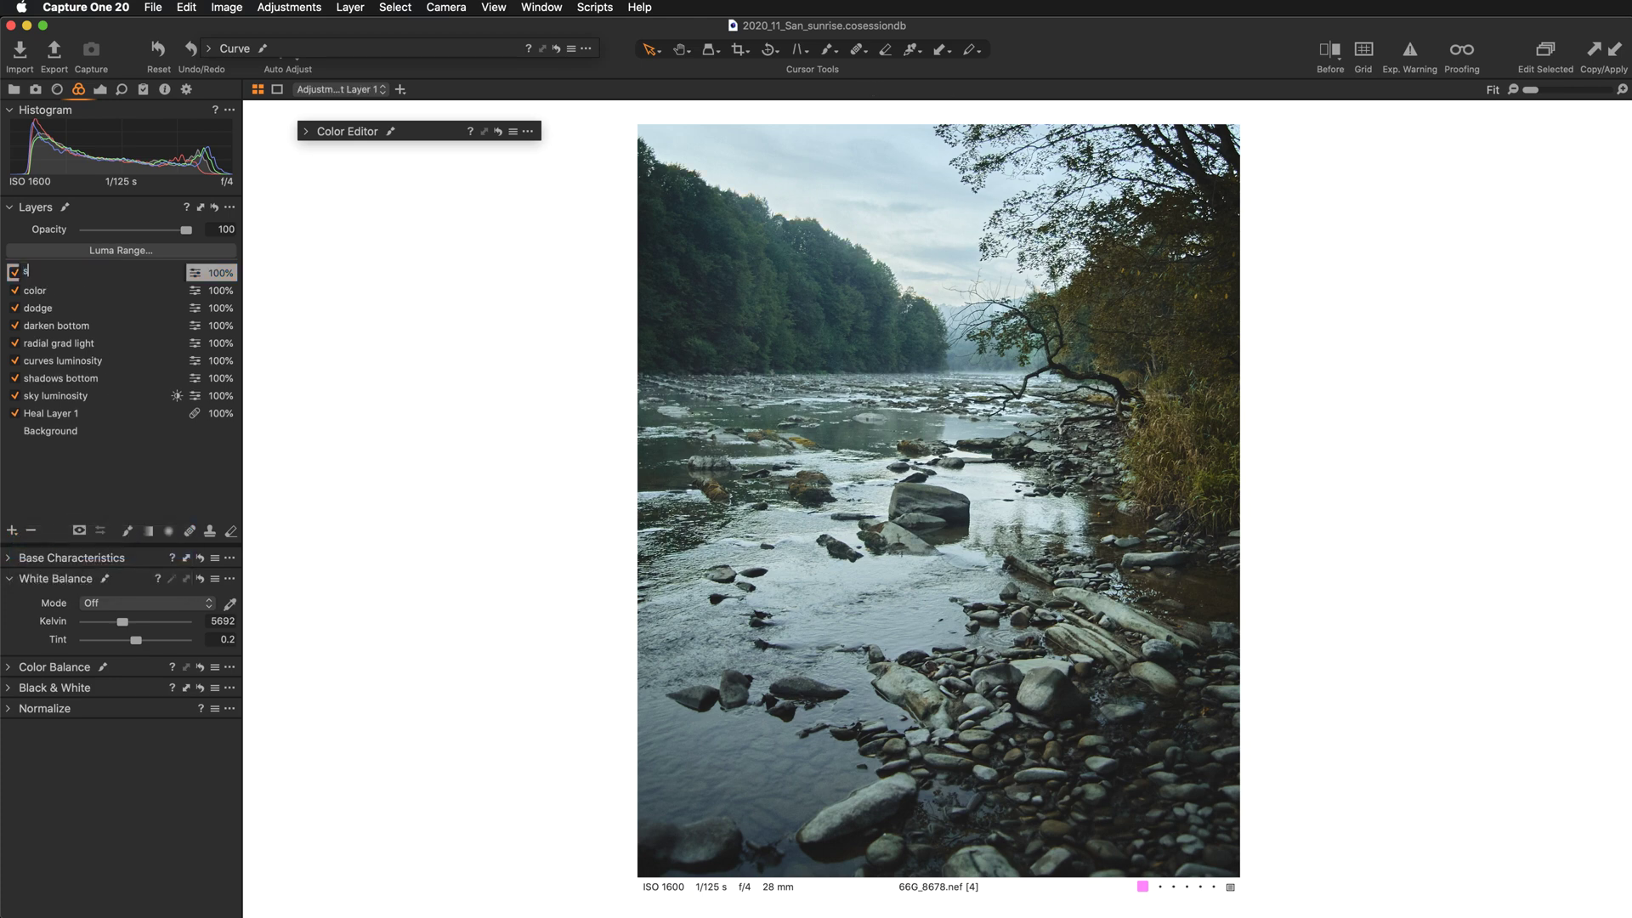
type("harpening center")
key("Return")
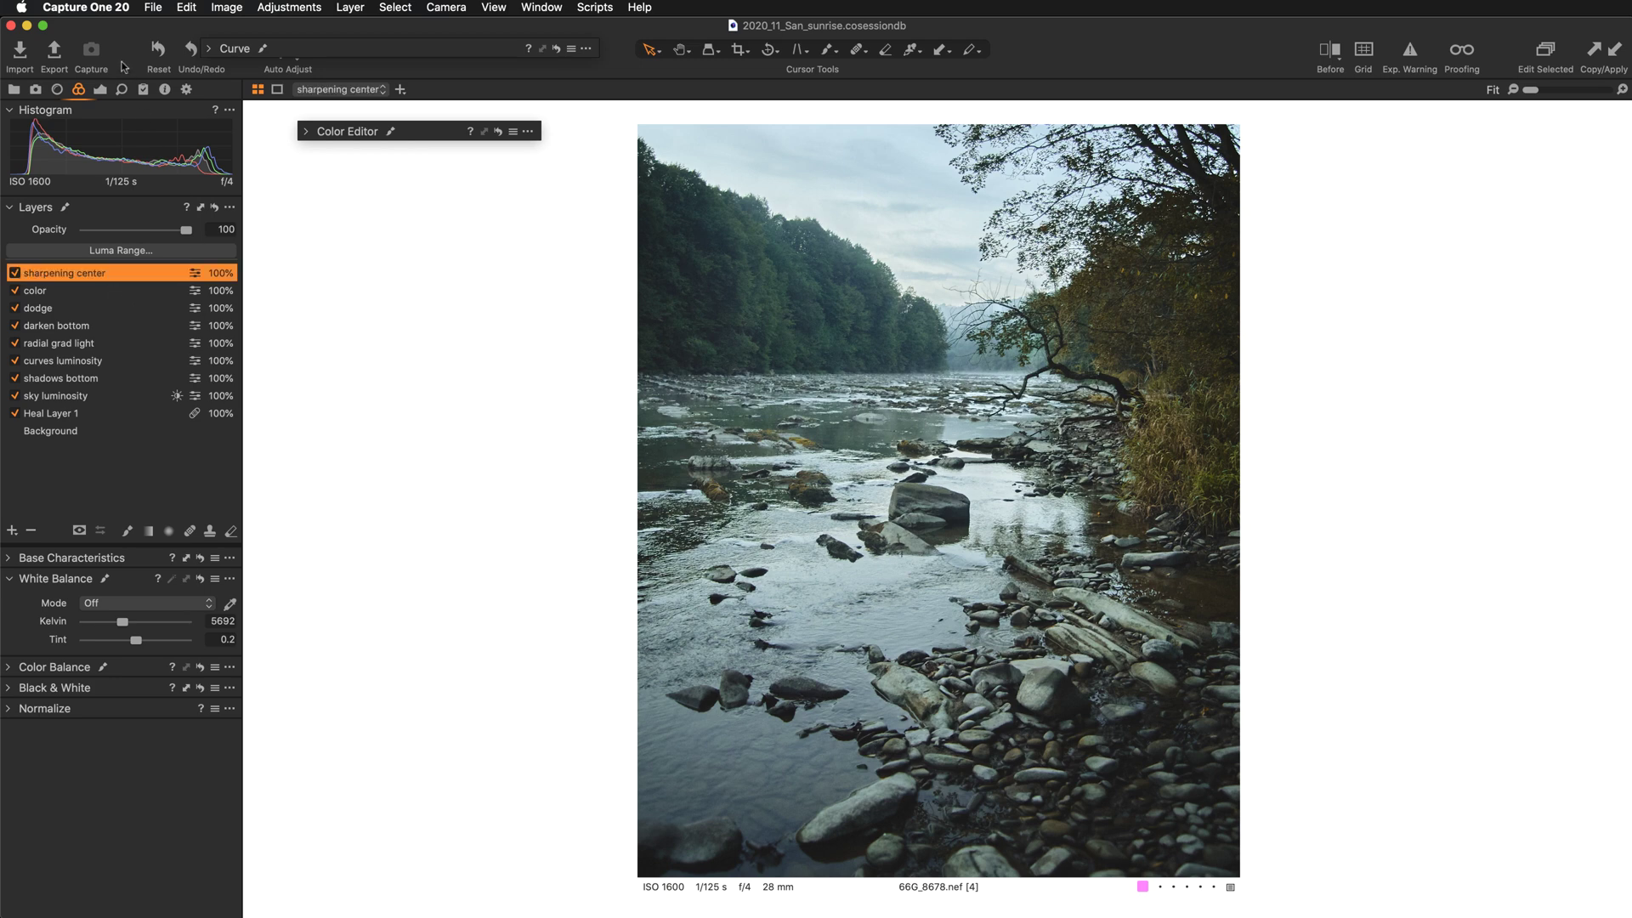
Set the Sharpening Amount to 309 on the sharpening center layer, judging the effect at 100% zoom.
left_click(121, 90)
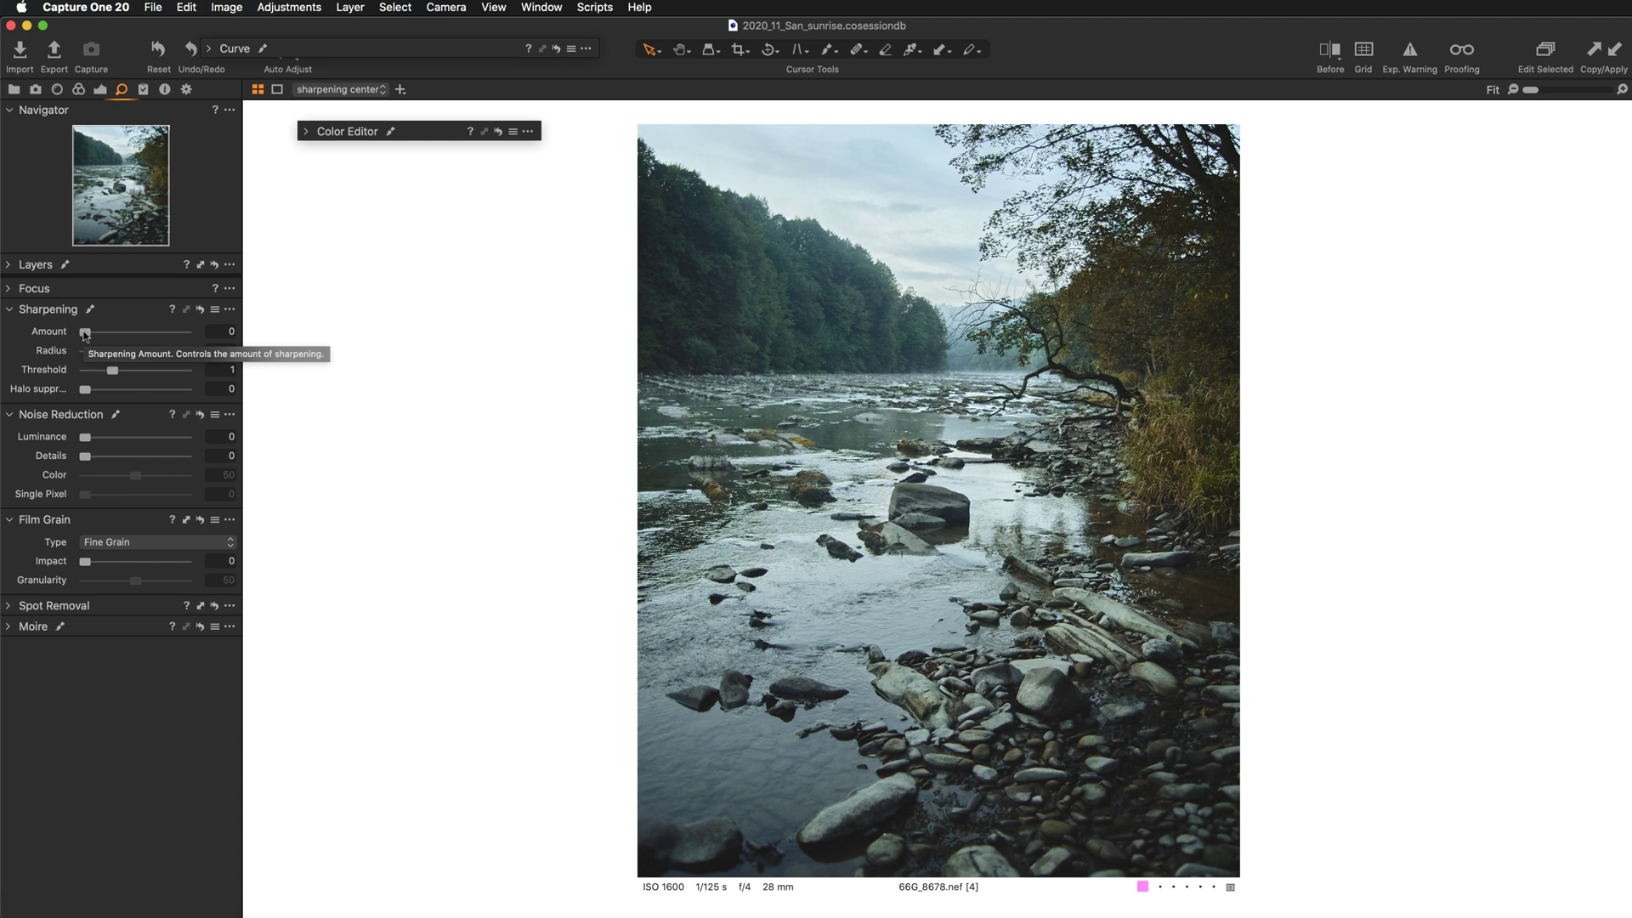
key("super+alt+0")
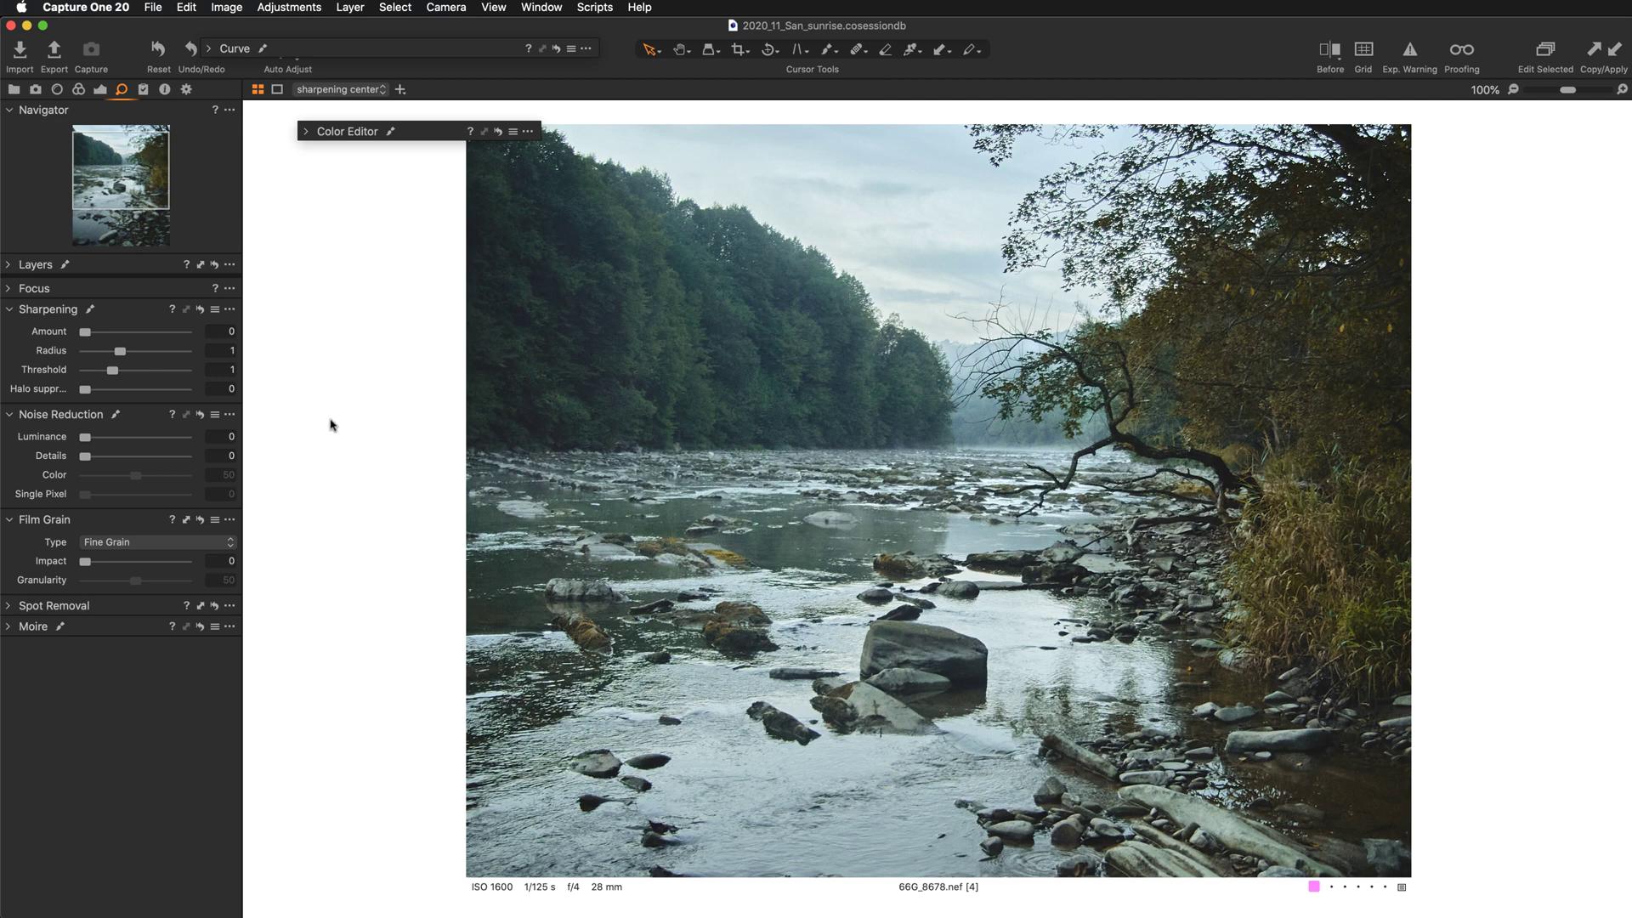
scroll(606, 580, "down", 5)
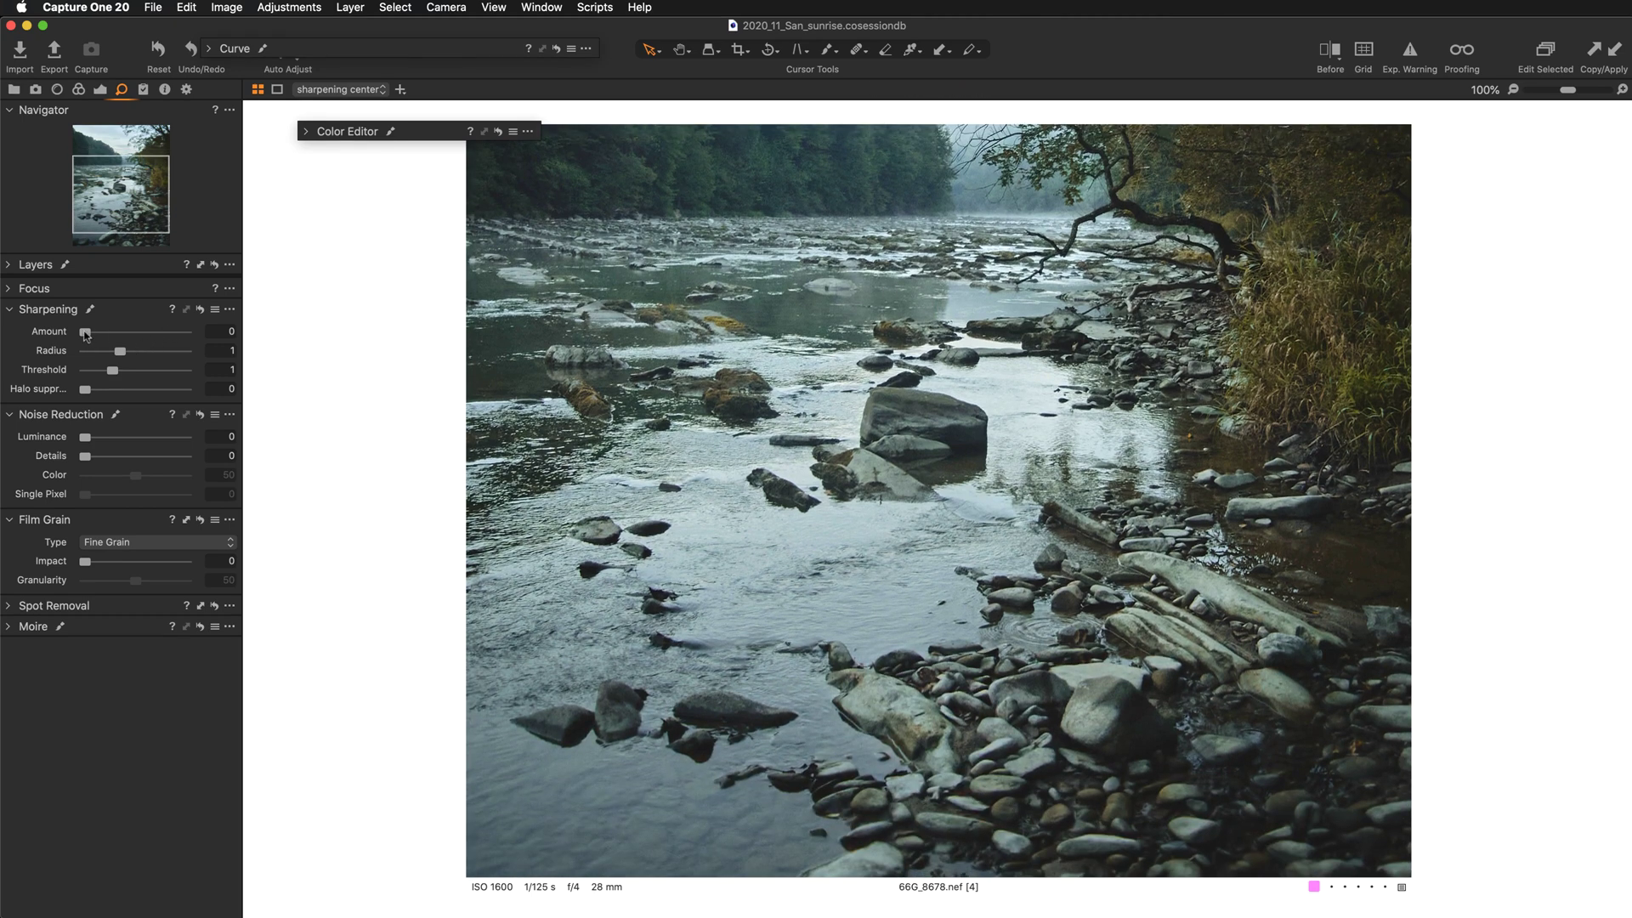
left_click_drag(85, 334, 117, 334)
double_click(39, 332)
left_click(39, 332)
key("super+0")
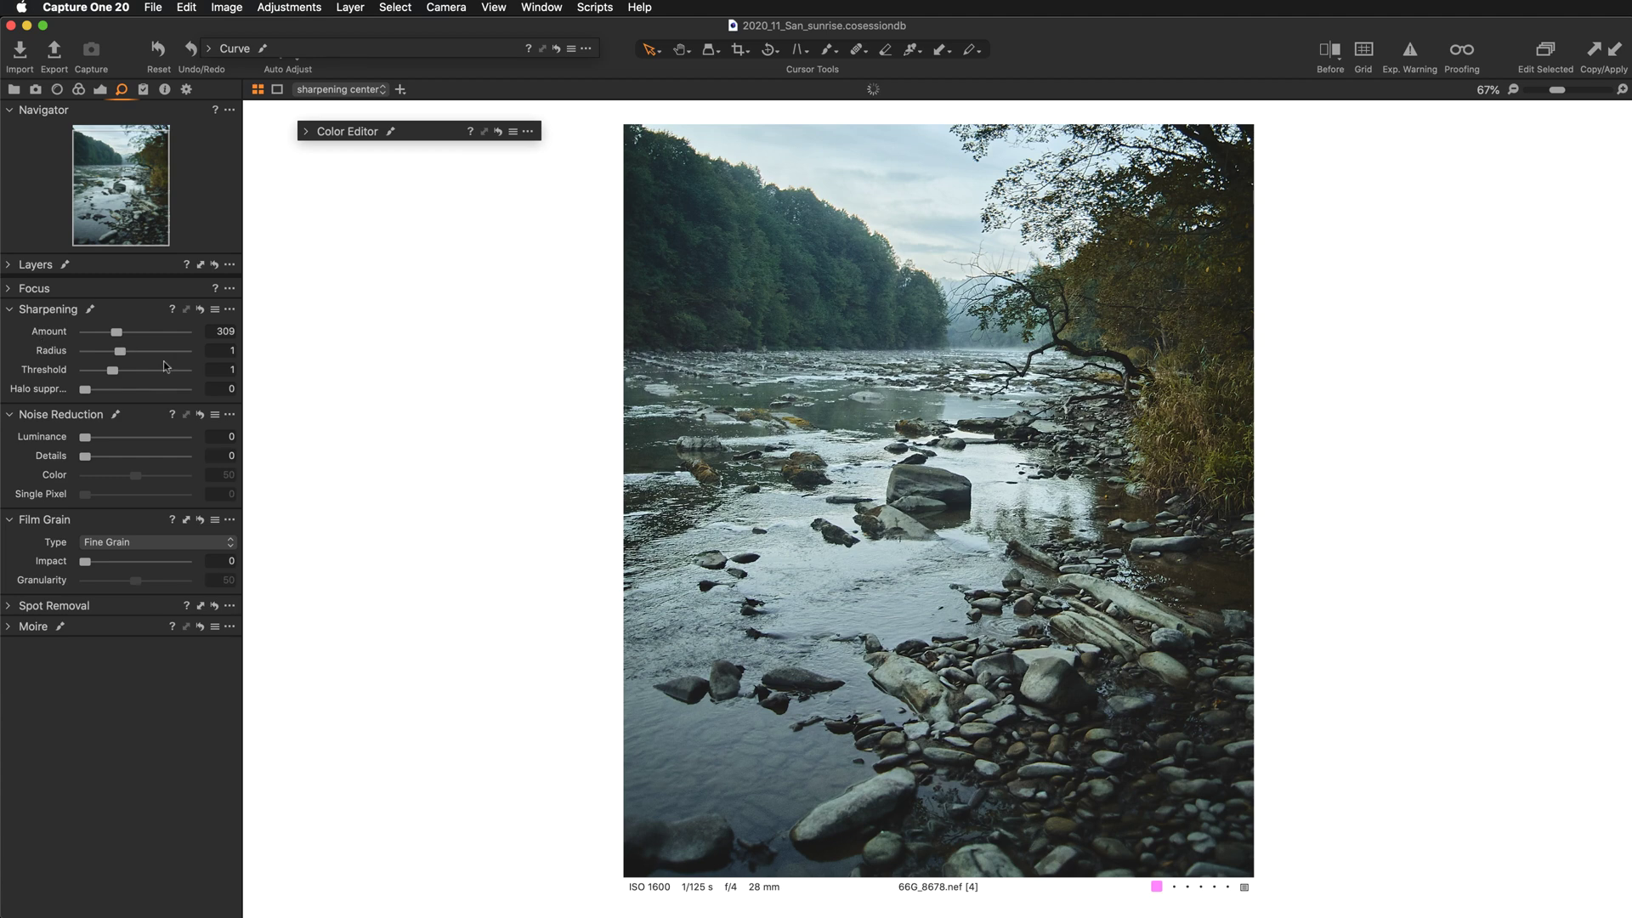
Set Clarity to 47 with the Natural method on the sharpening center layer.
left_click(100, 89)
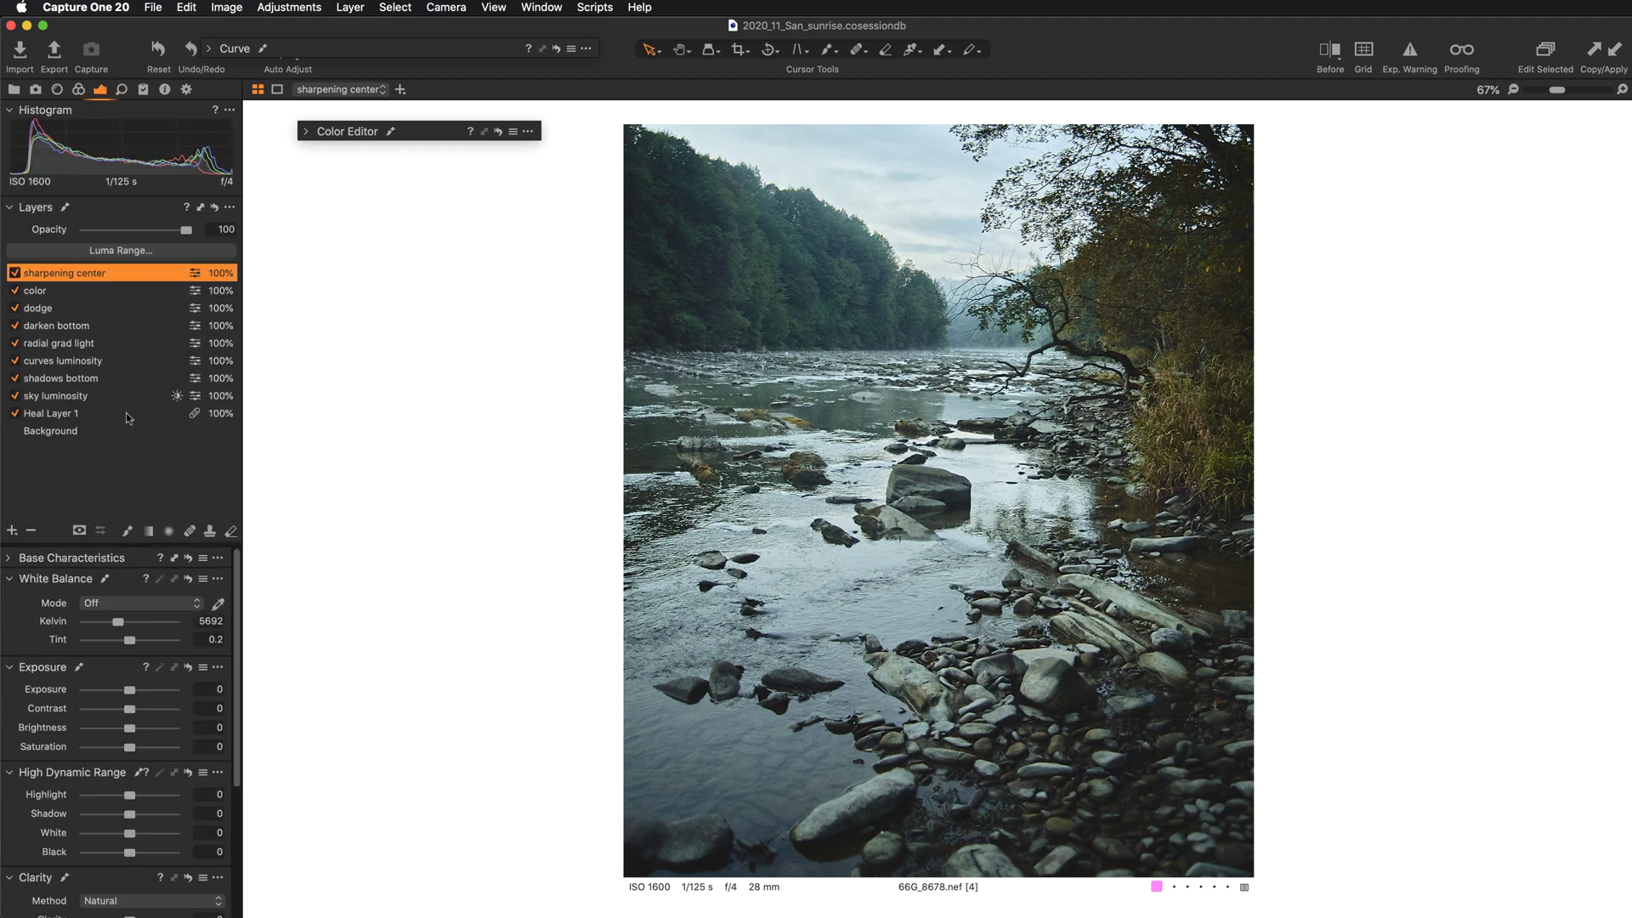
scroll(123, 799, "down", 5)
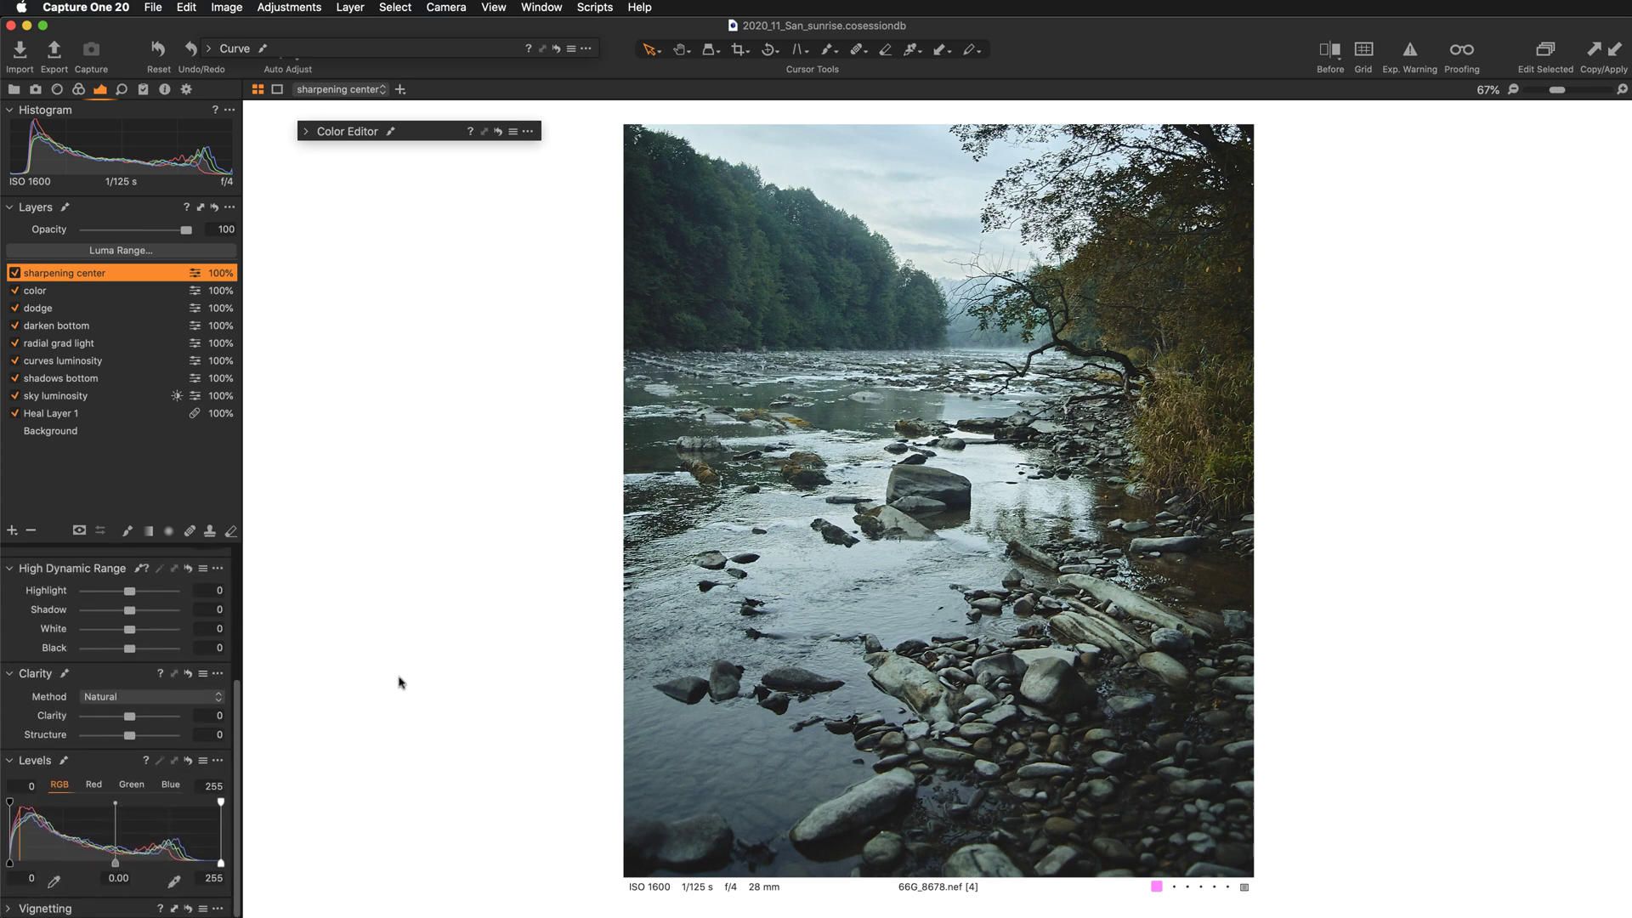
key("super+alt+0")
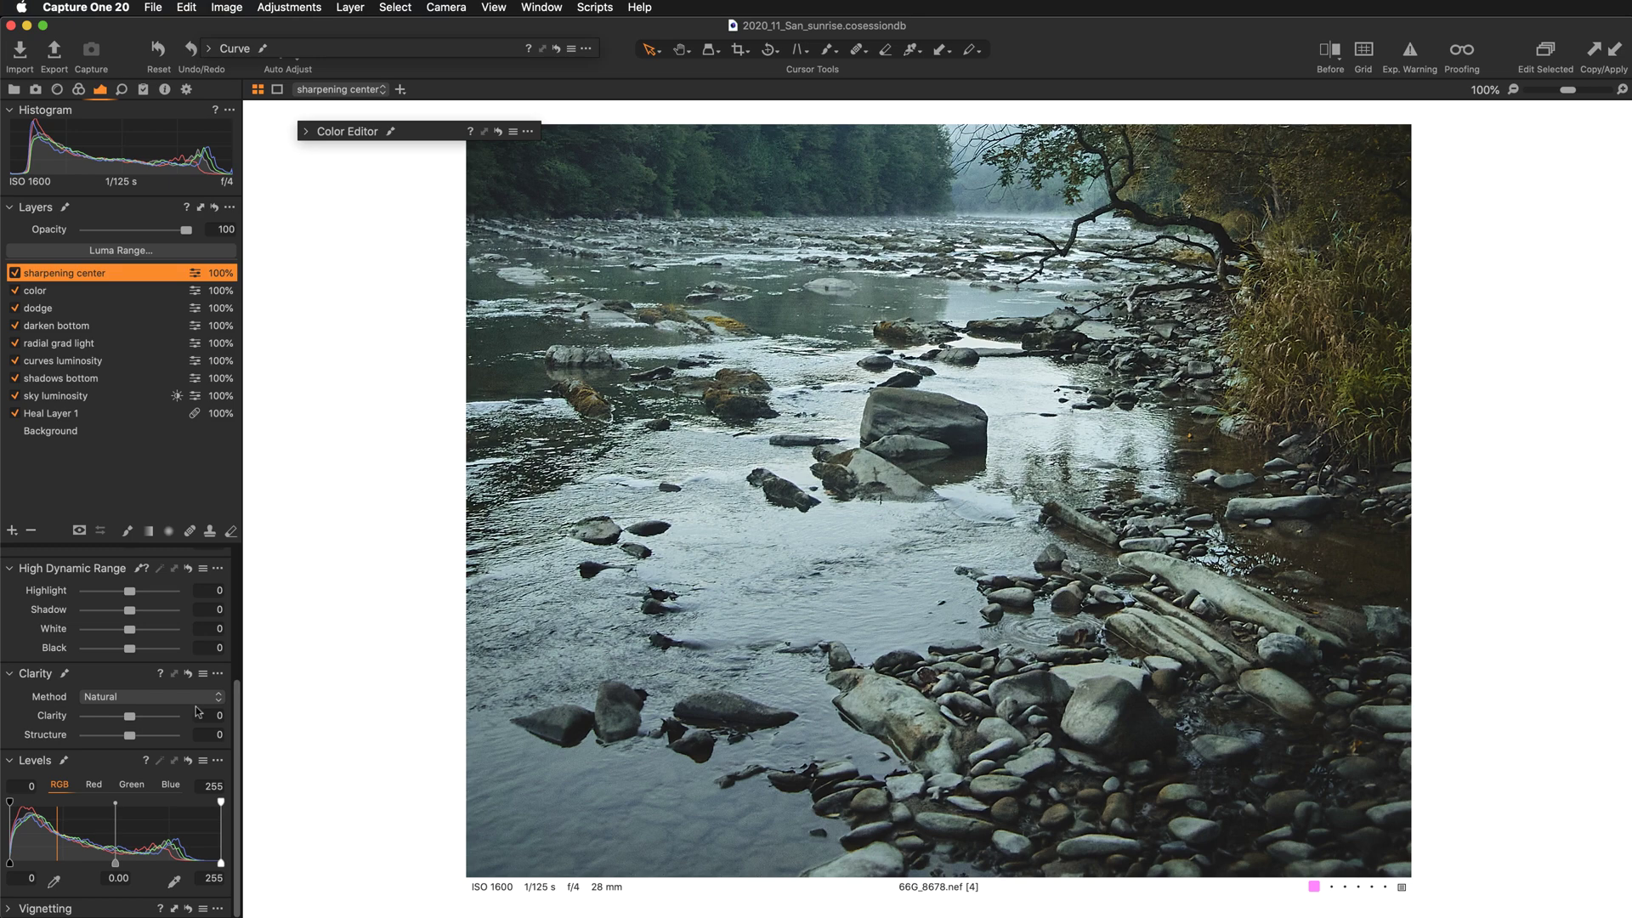
left_click_drag(126, 719, 140, 719)
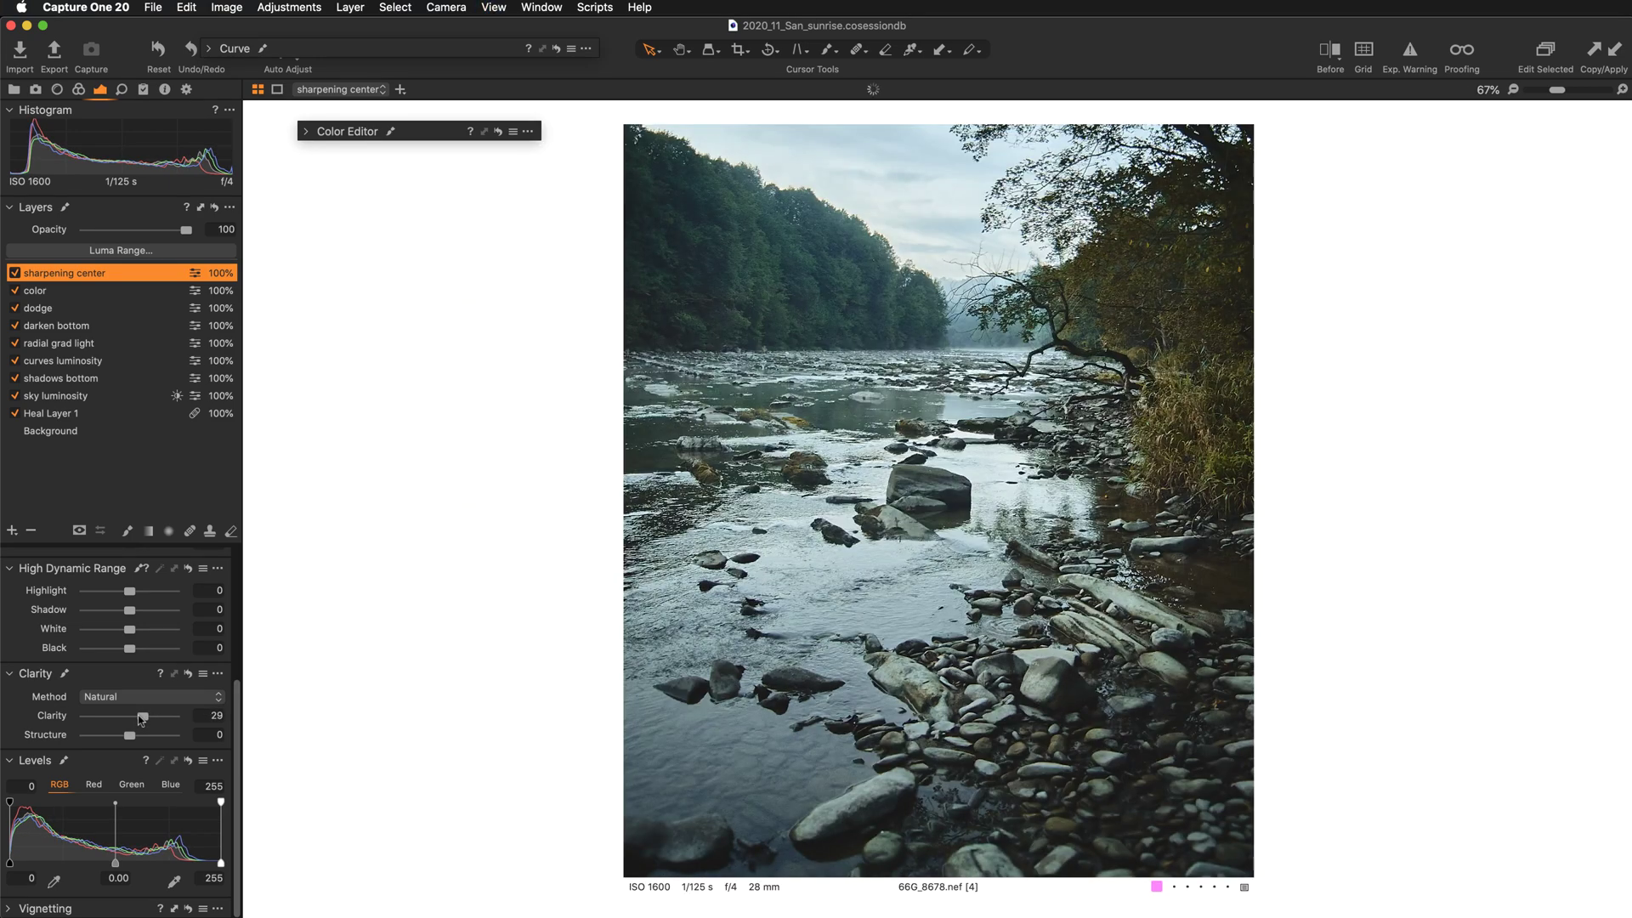
double_click(49, 720)
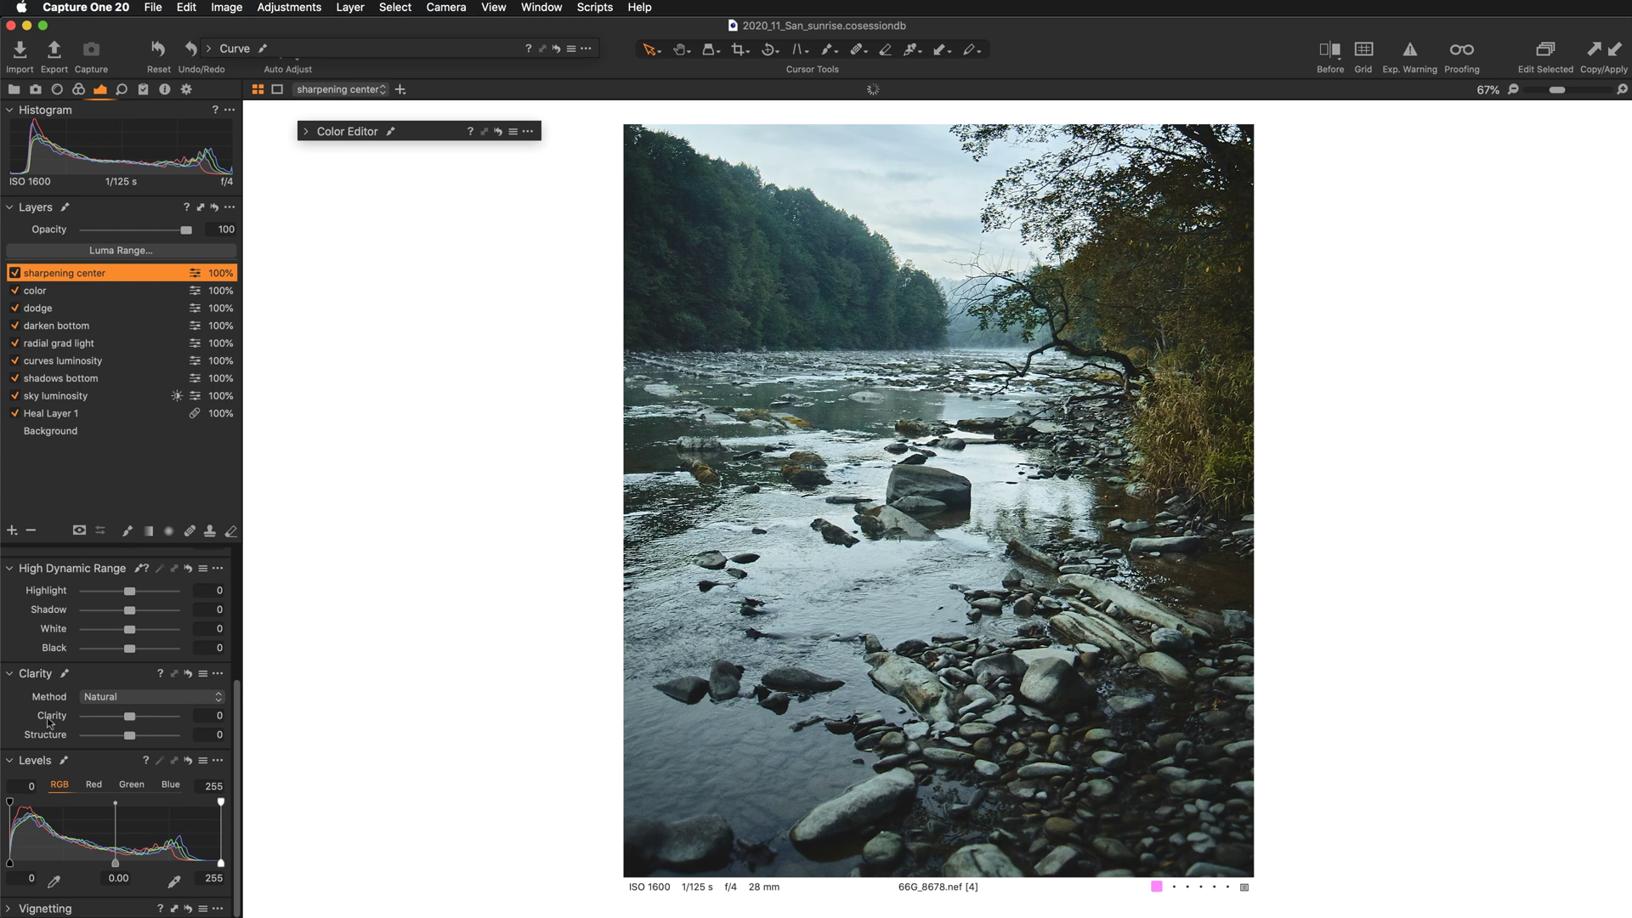
key("super+z")
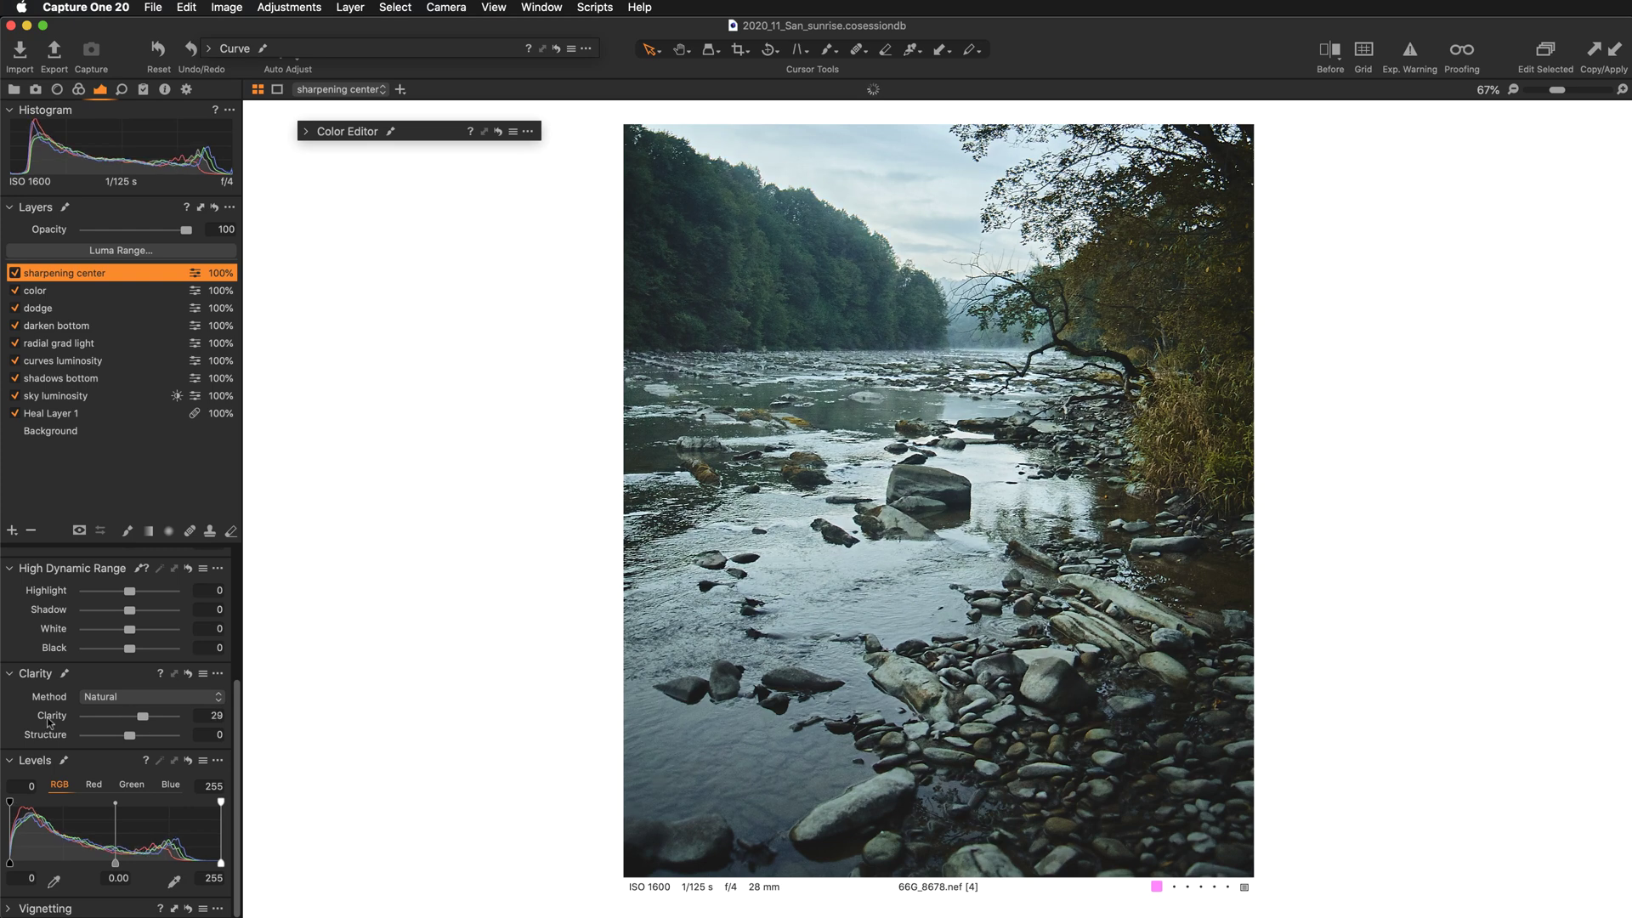
left_click_drag(142, 720, 148, 720)
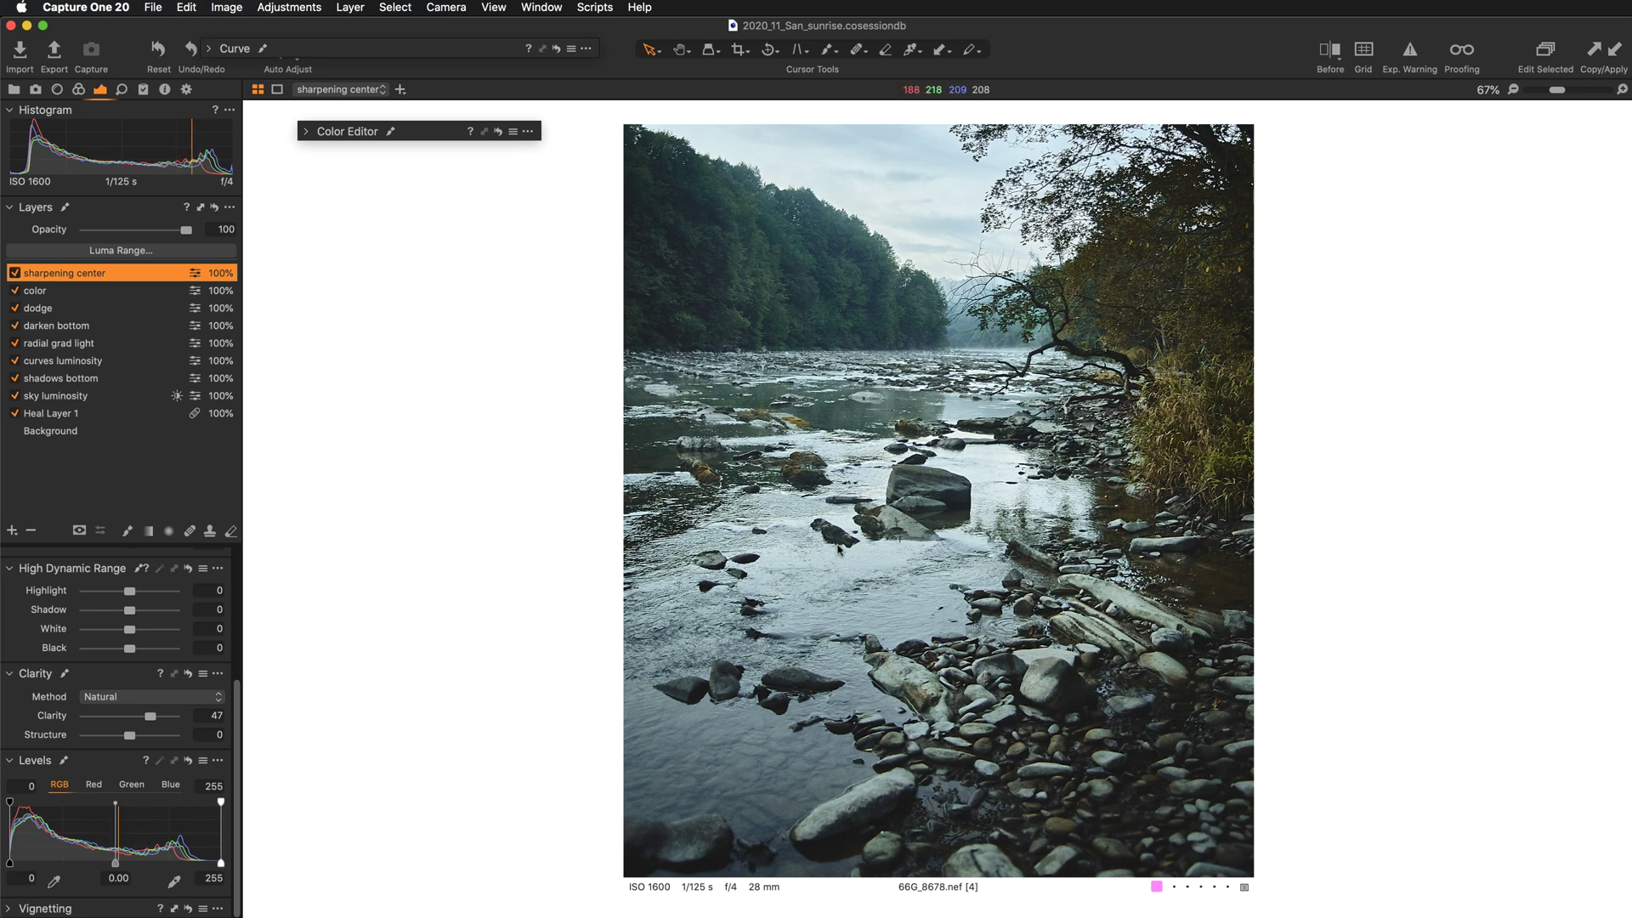
Invert the sharpening center layer's mask and set the mask brush to size 337 and flow 62.
right_click(88, 278)
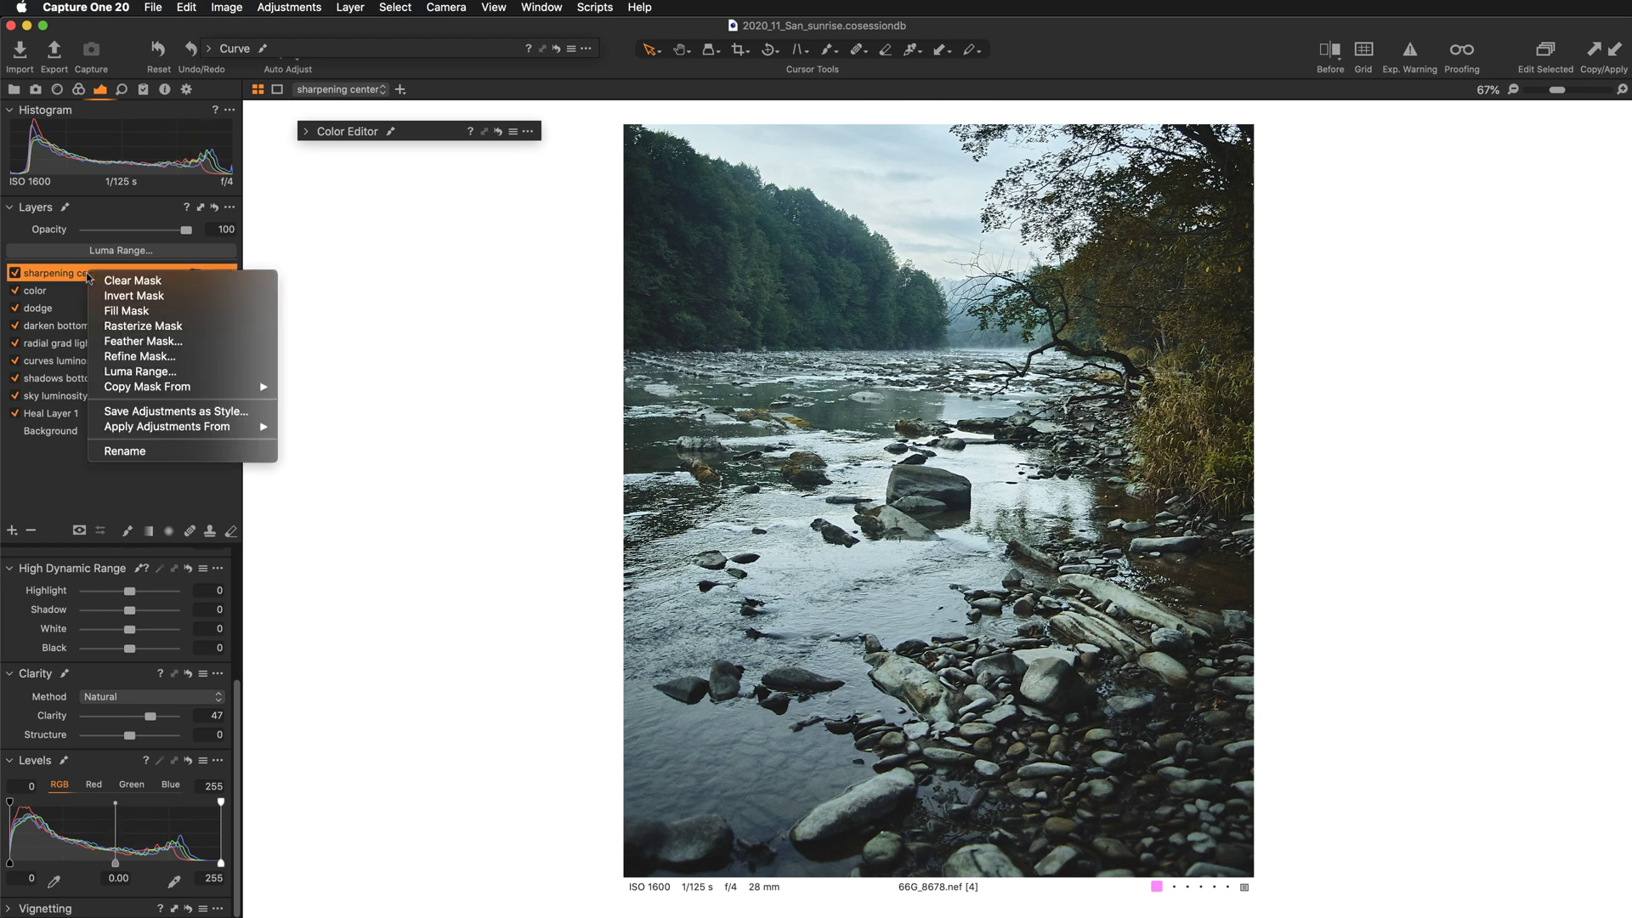
left_click(132, 299)
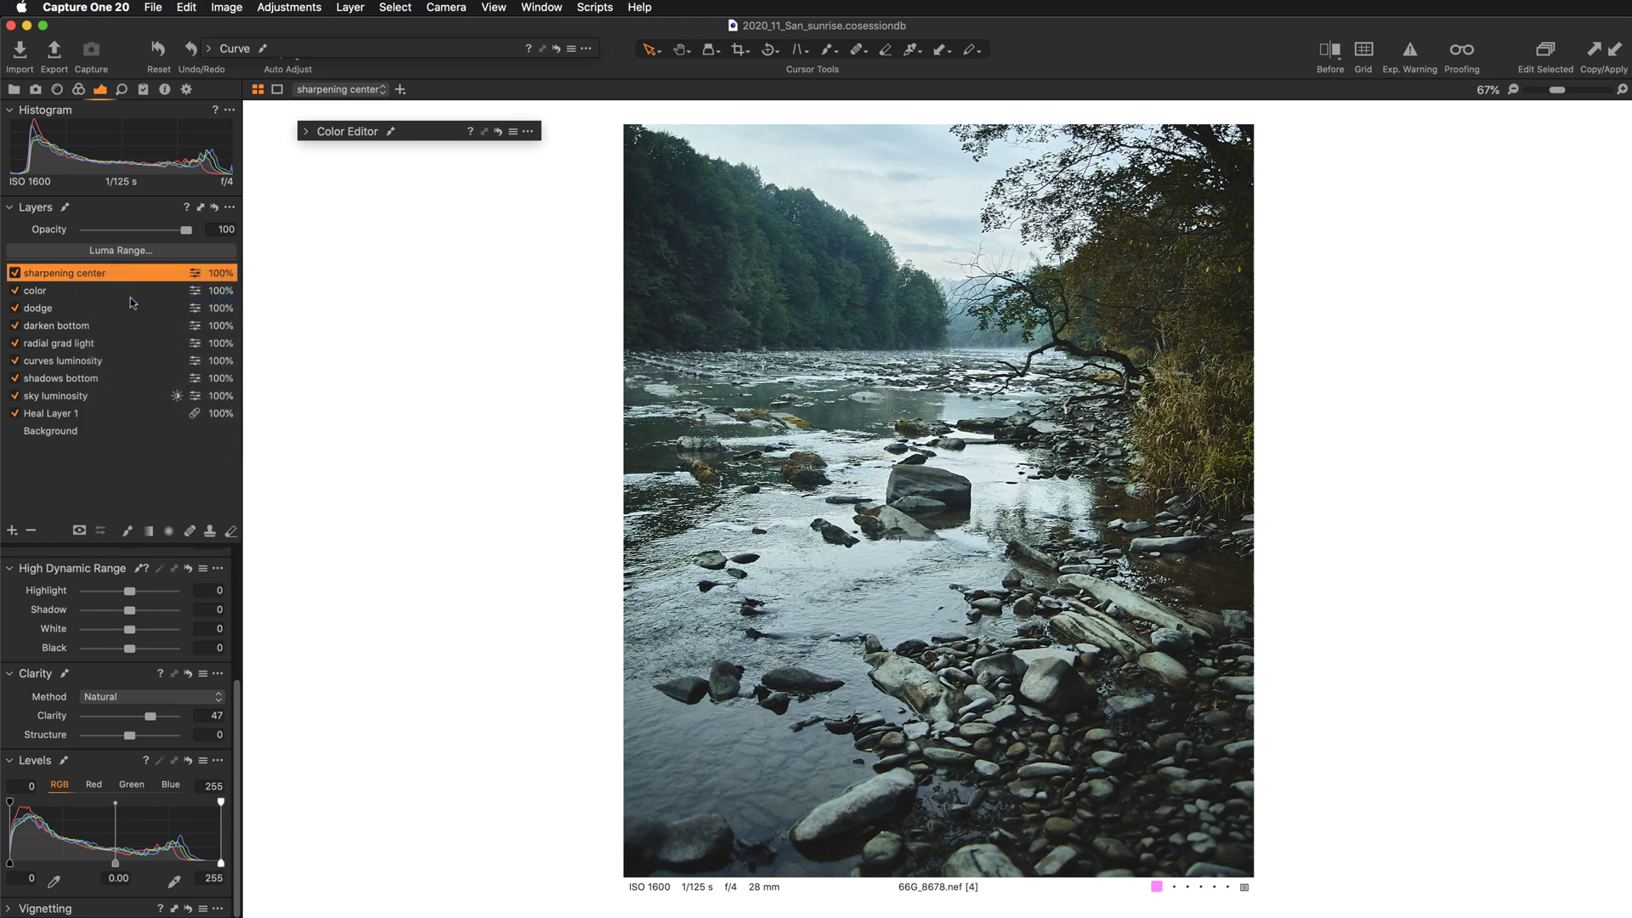
key("b")
right_click(728, 553)
mouse_move(730, 552)
left_mouse_down()
mouse_move(777, 553)
mouse_move(760, 553)
left_mouse_up()
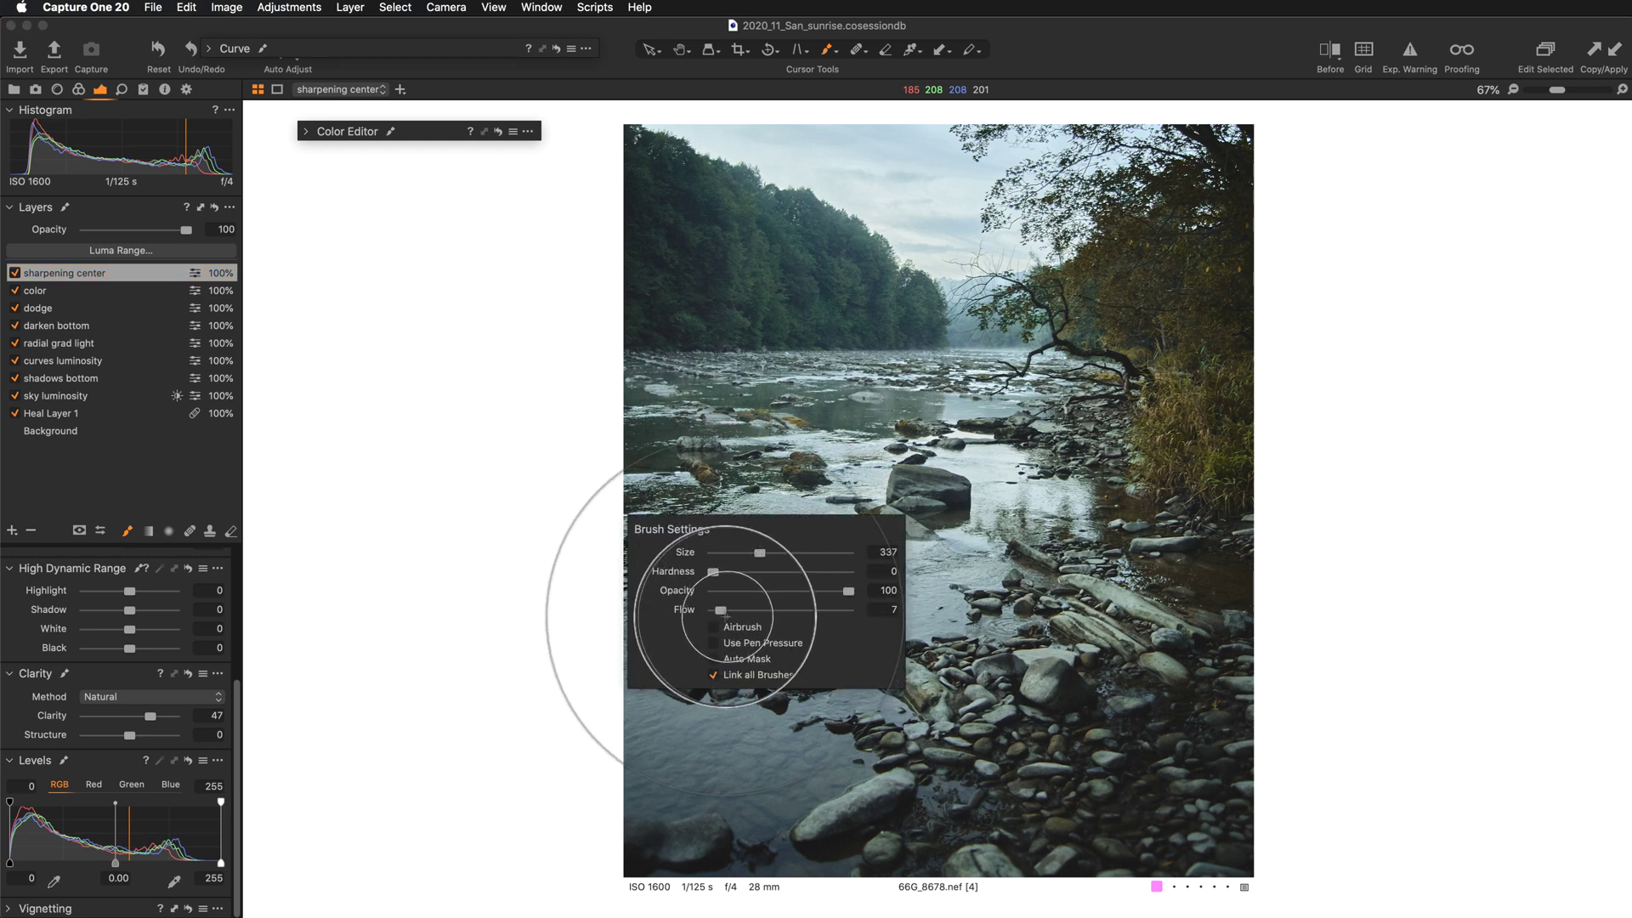
left_click_drag(720, 610, 800, 610)
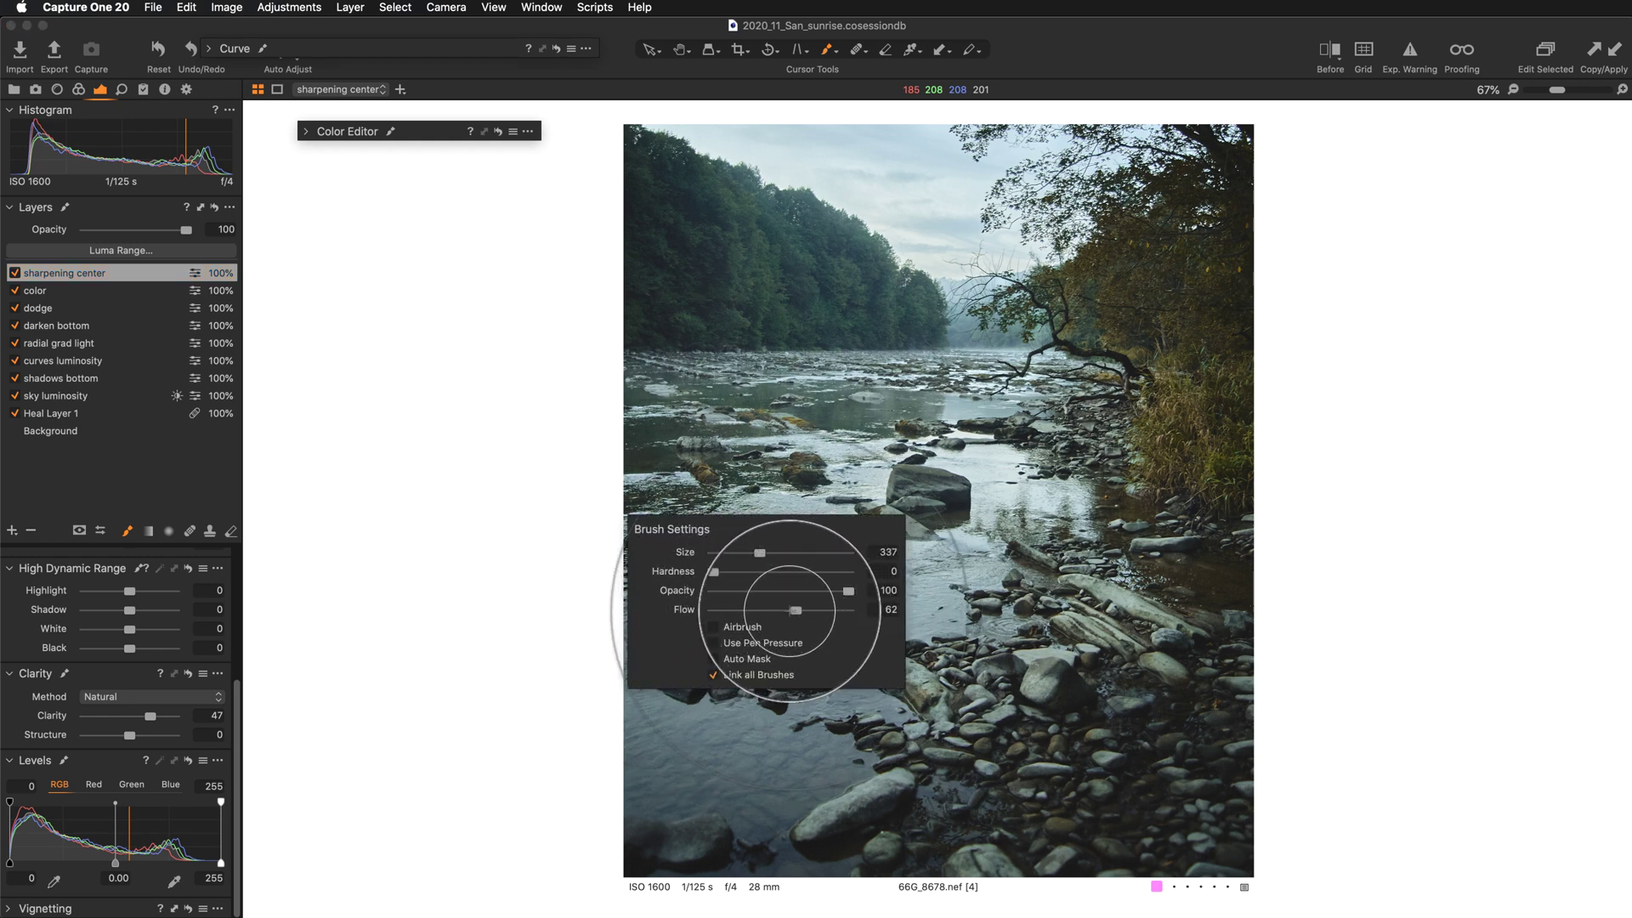
Paint the sharpening center mask over the rocks and water in the middle of the river.
mouse_move(783, 489)
left_mouse_down()
mouse_move(847, 446)
mouse_move(931, 463)
mouse_move(899, 526)
mouse_move(890, 467)
mouse_move(946, 482)
mouse_move(915, 481)
mouse_move(939, 434)
left_mouse_up()
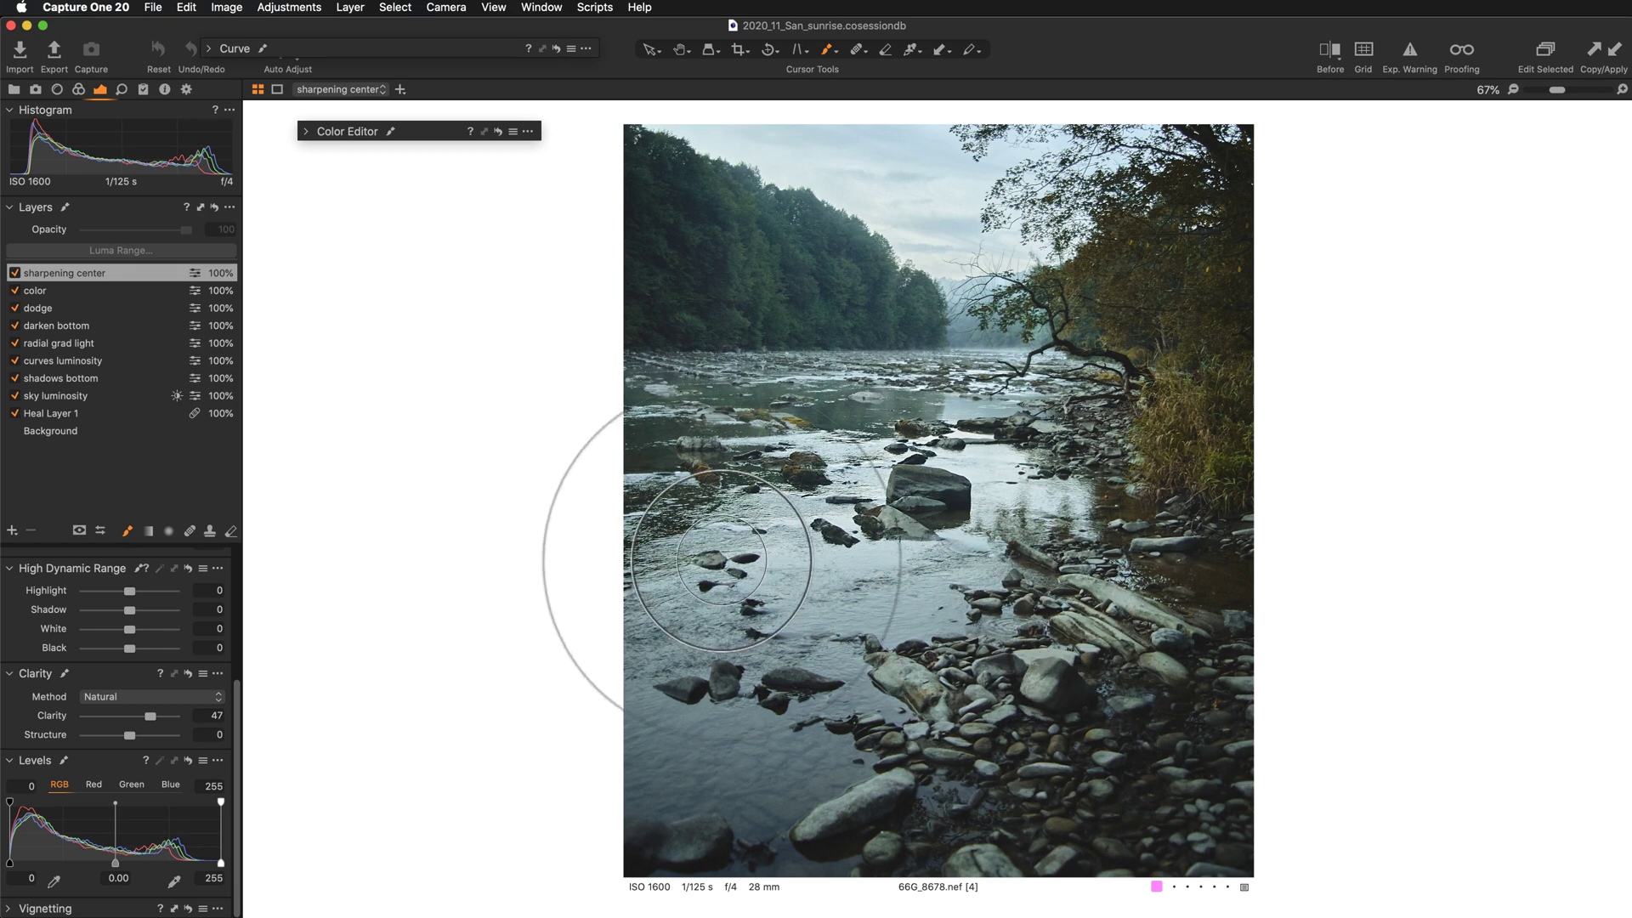
mouse_move(674, 547)
left_mouse_down()
mouse_move(728, 510)
mouse_move(829, 652)
mouse_move(747, 638)
mouse_move(856, 601)
mouse_move(680, 655)
mouse_move(935, 687)
mouse_move(1056, 674)
mouse_move(1097, 629)
left_mouse_up()
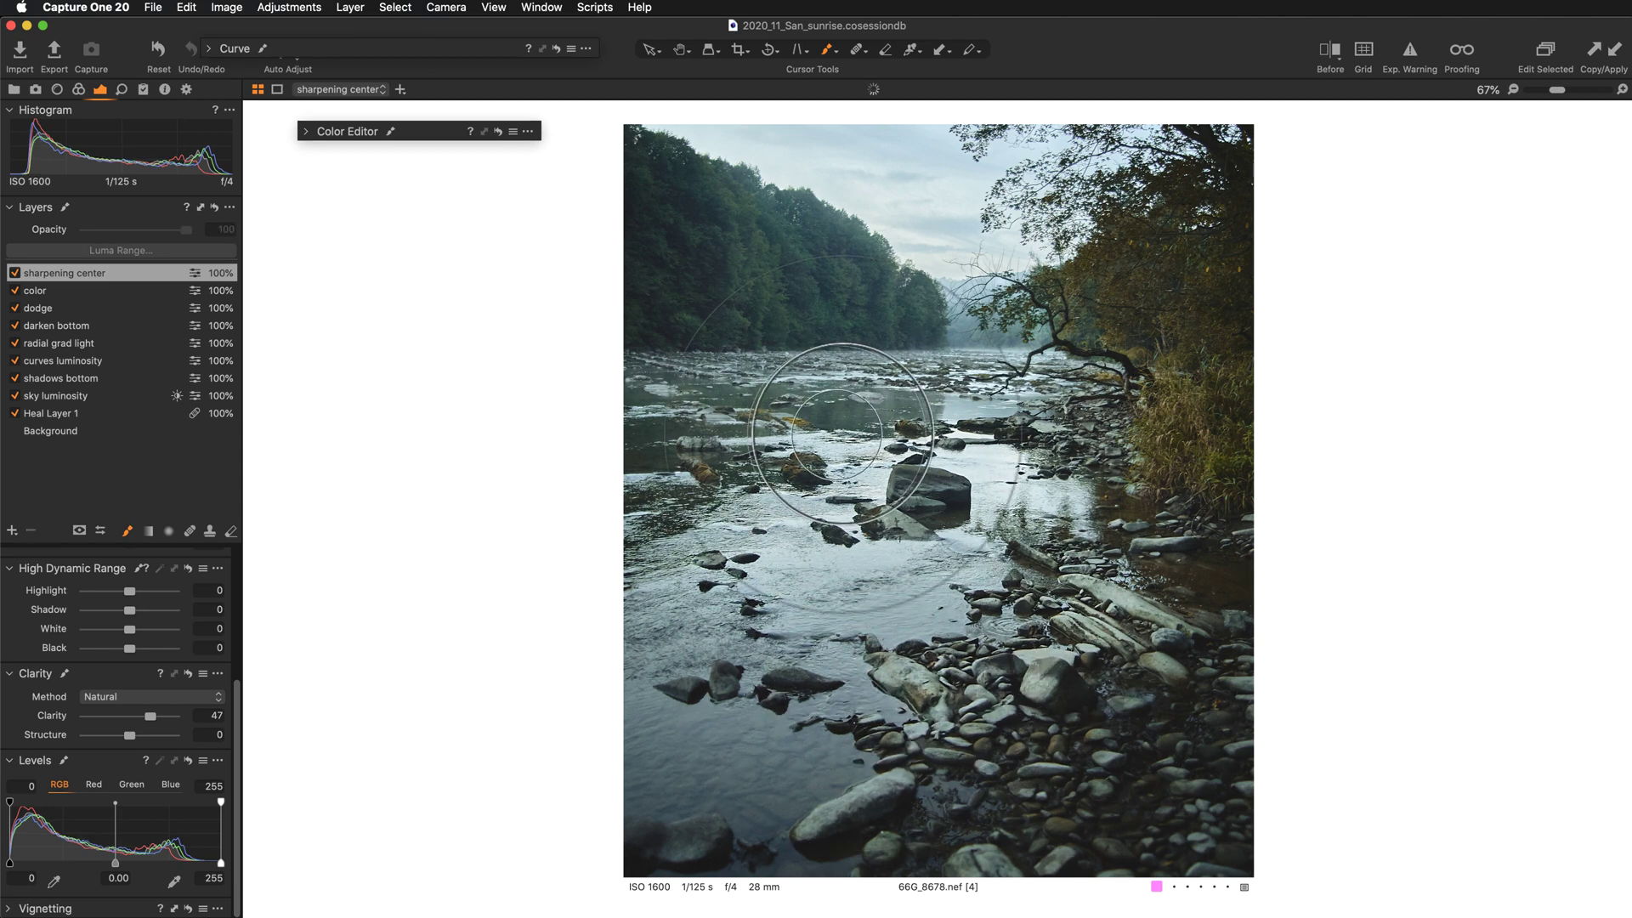
right_click(986, 501)
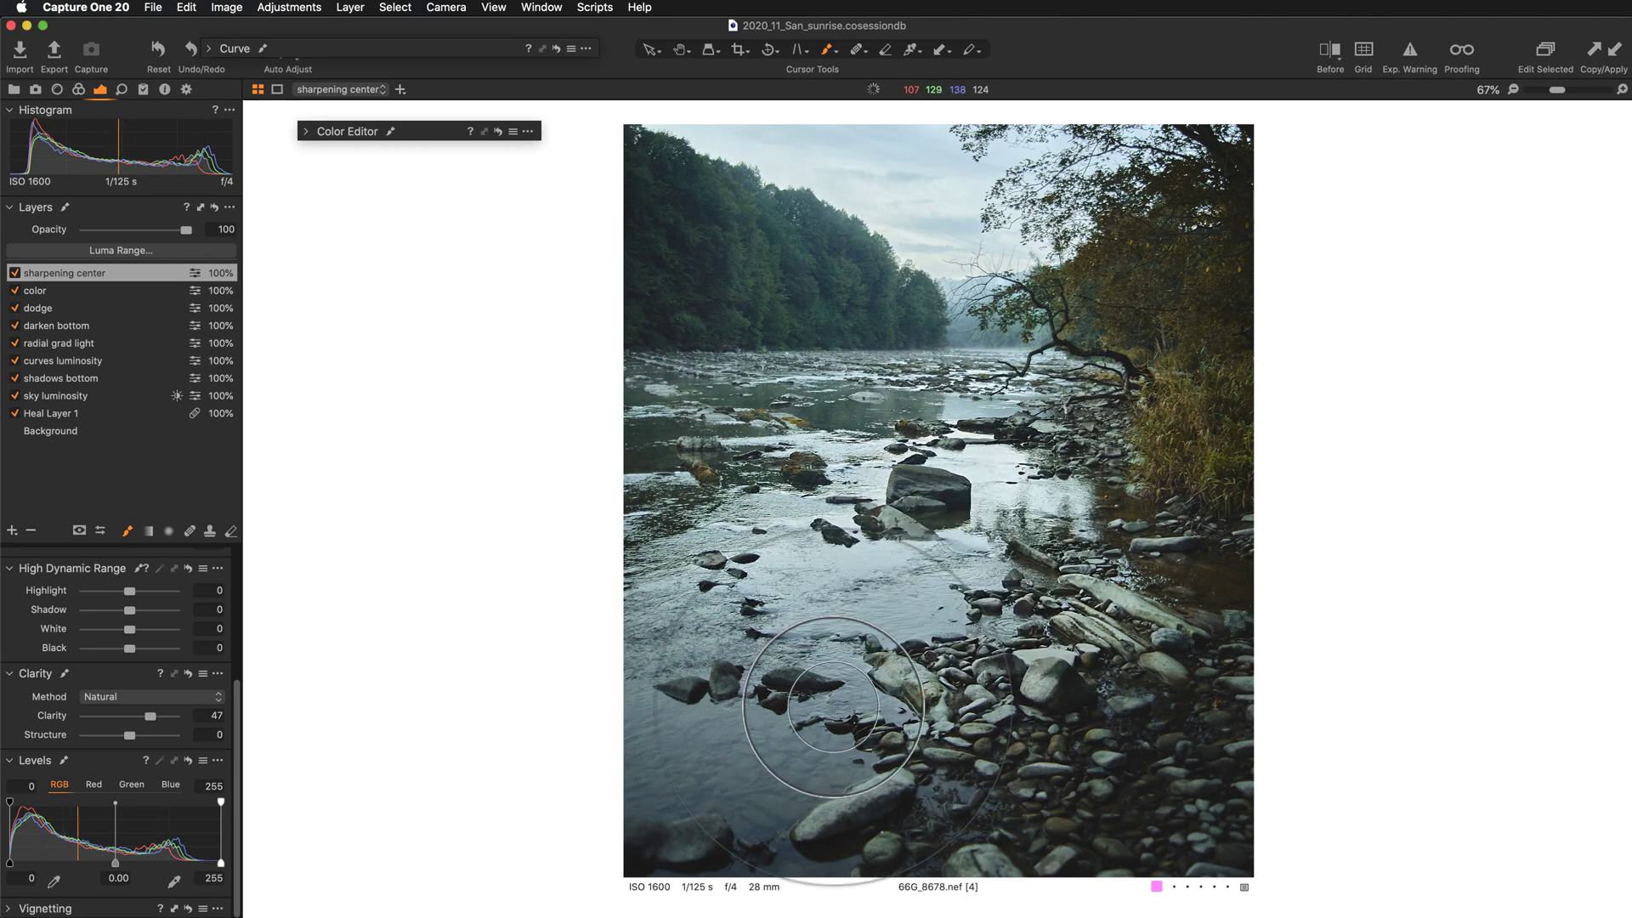
left_click(833, 706)
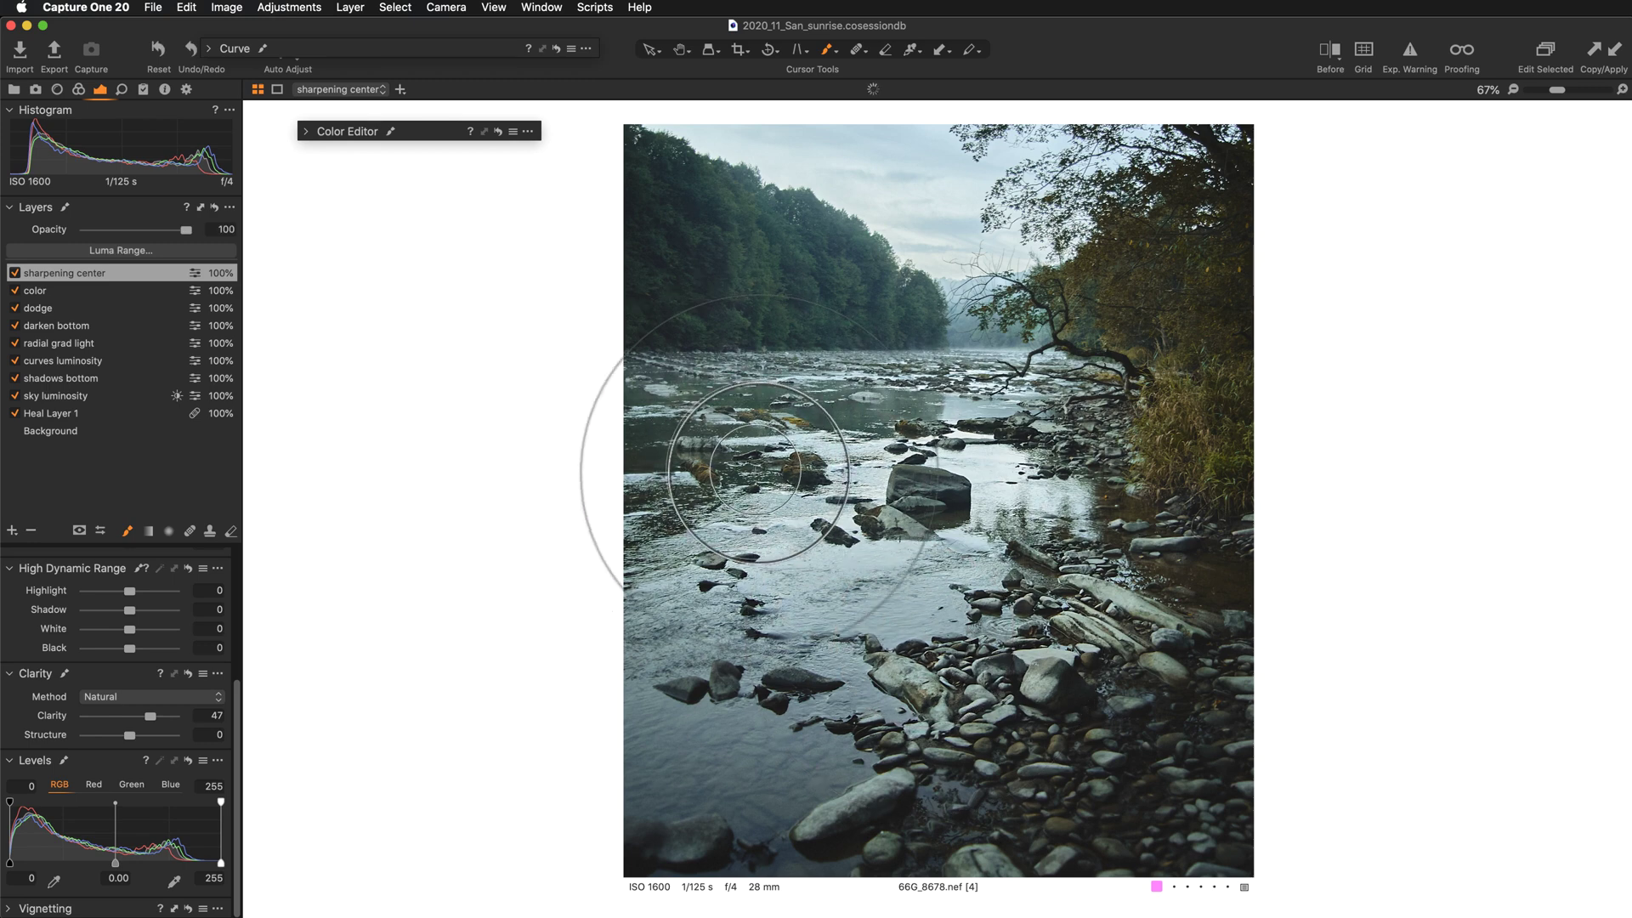
mouse_move(806, 487)
left_mouse_down()
mouse_move(672, 459)
mouse_move(812, 499)
left_mouse_up()
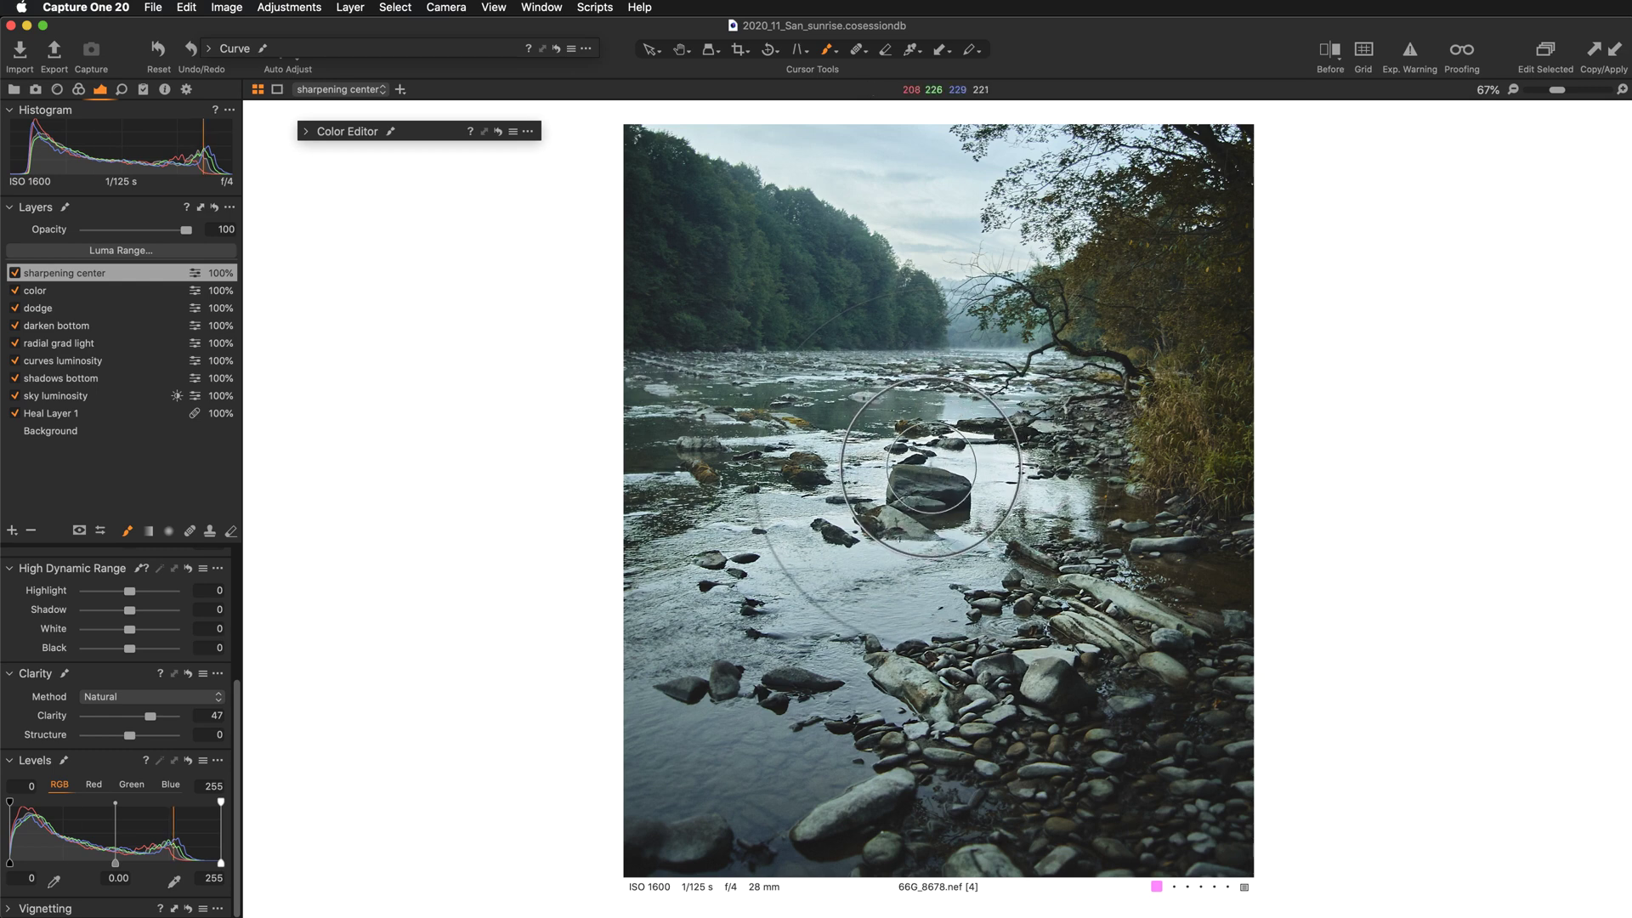
mouse_move(931, 468)
left_mouse_down()
mouse_move(857, 463)
mouse_move(816, 510)
mouse_move(970, 431)
mouse_move(1022, 428)
mouse_move(1105, 451)
mouse_move(1139, 493)
mouse_move(1100, 536)
left_mouse_up()
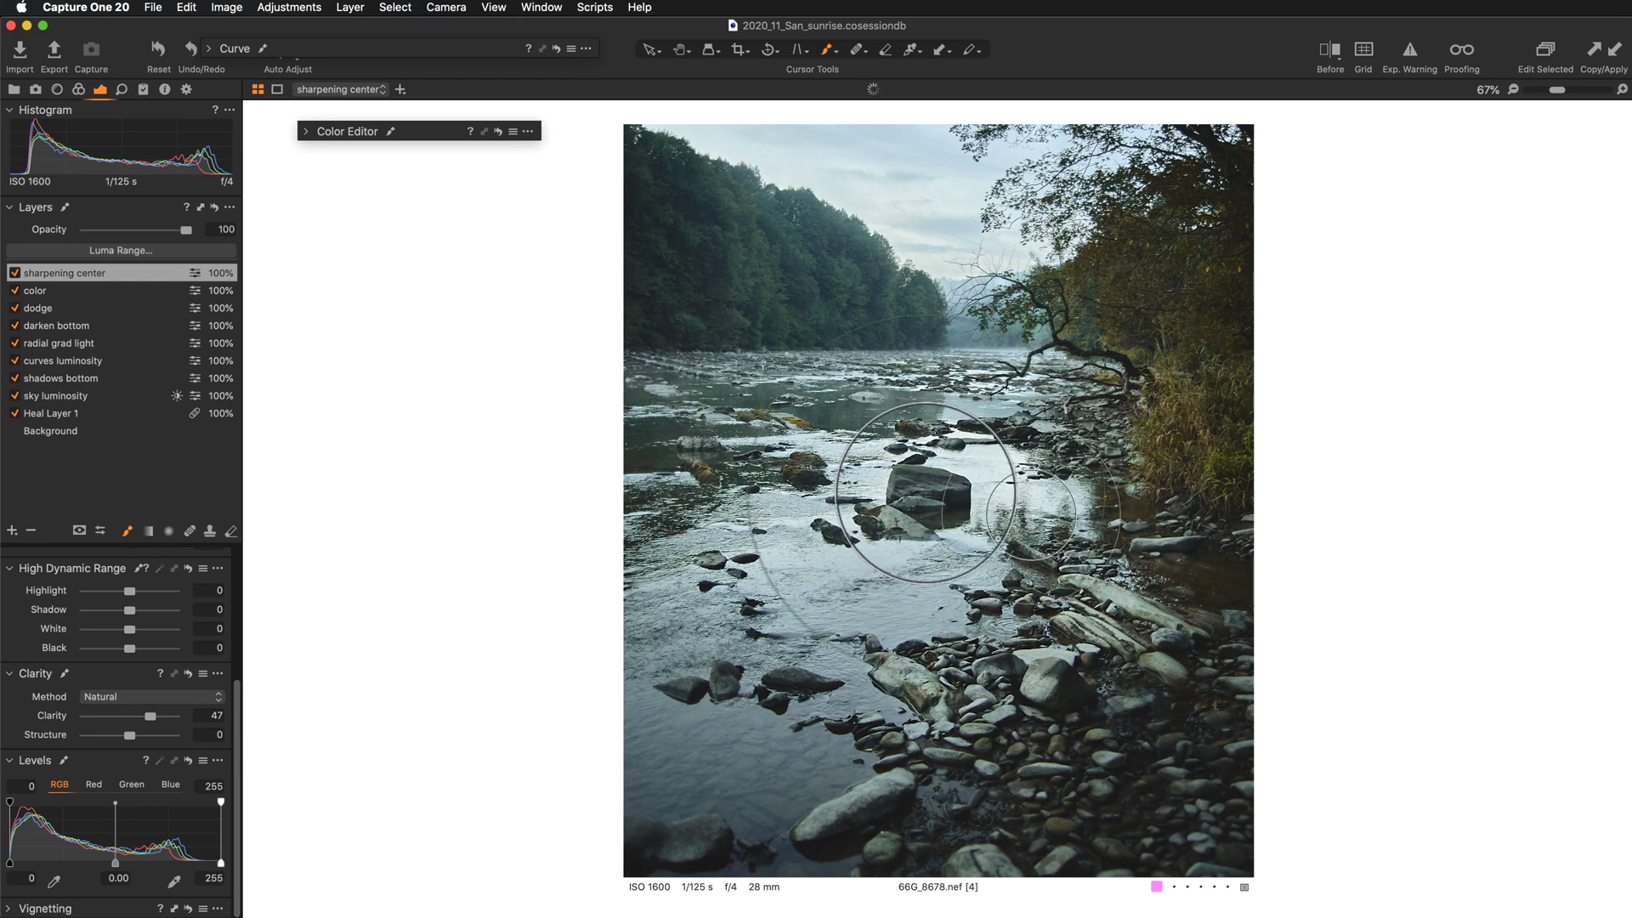
Compare the photo with the sharpening center layer off and on, then view the whole image fitted to the viewer.
left_click(14, 273)
left_click(15, 273)
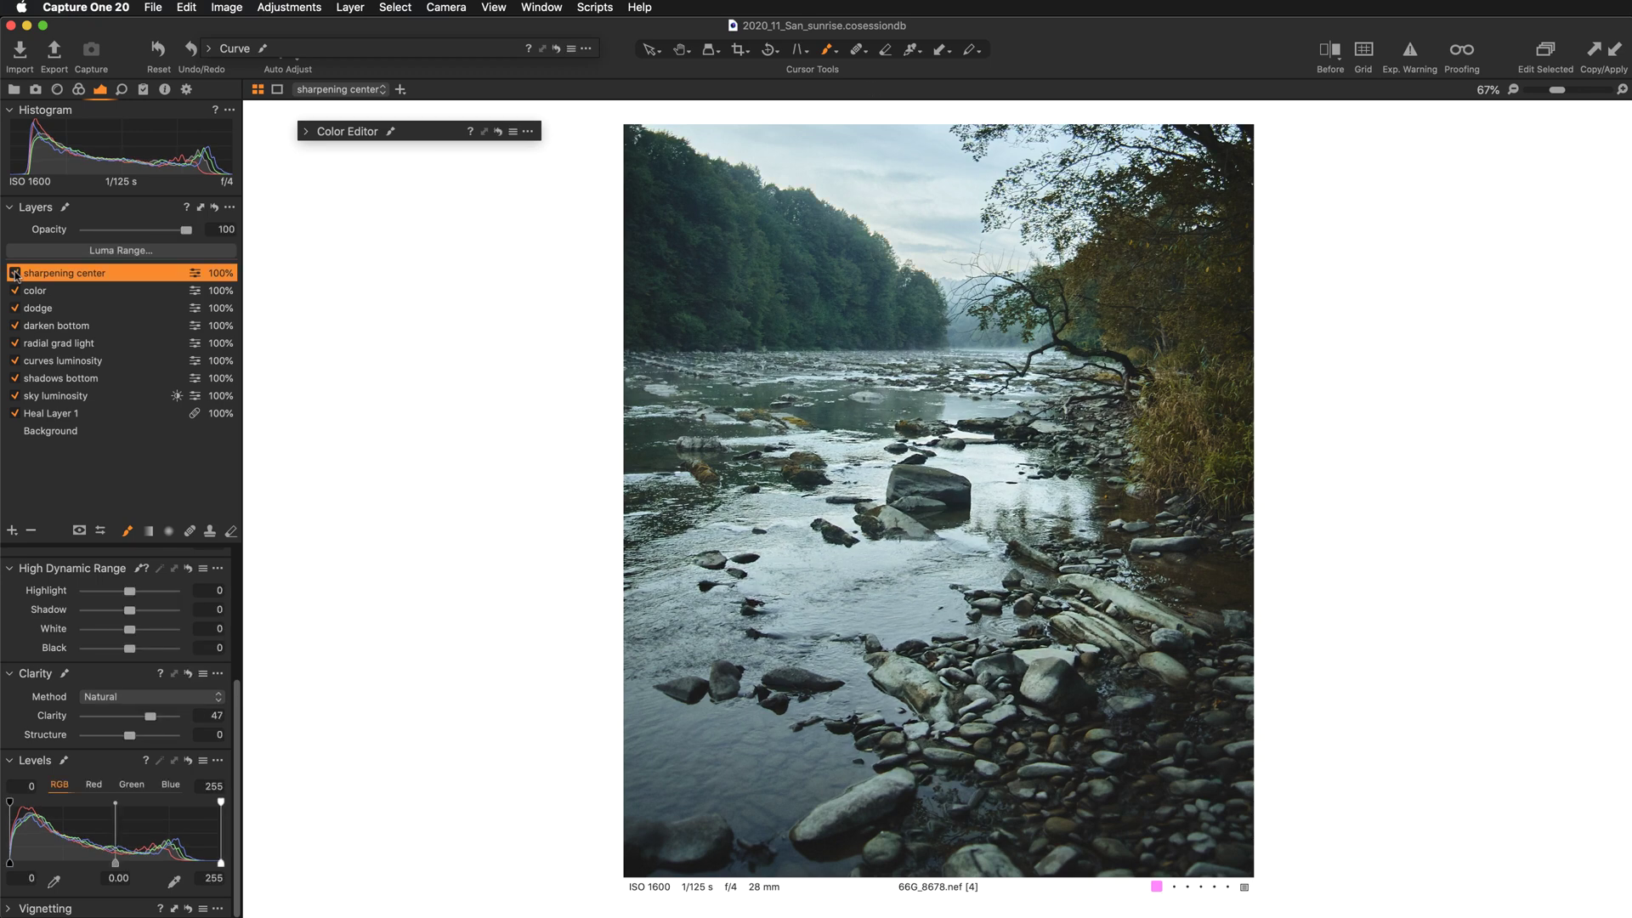
left_click(14, 273)
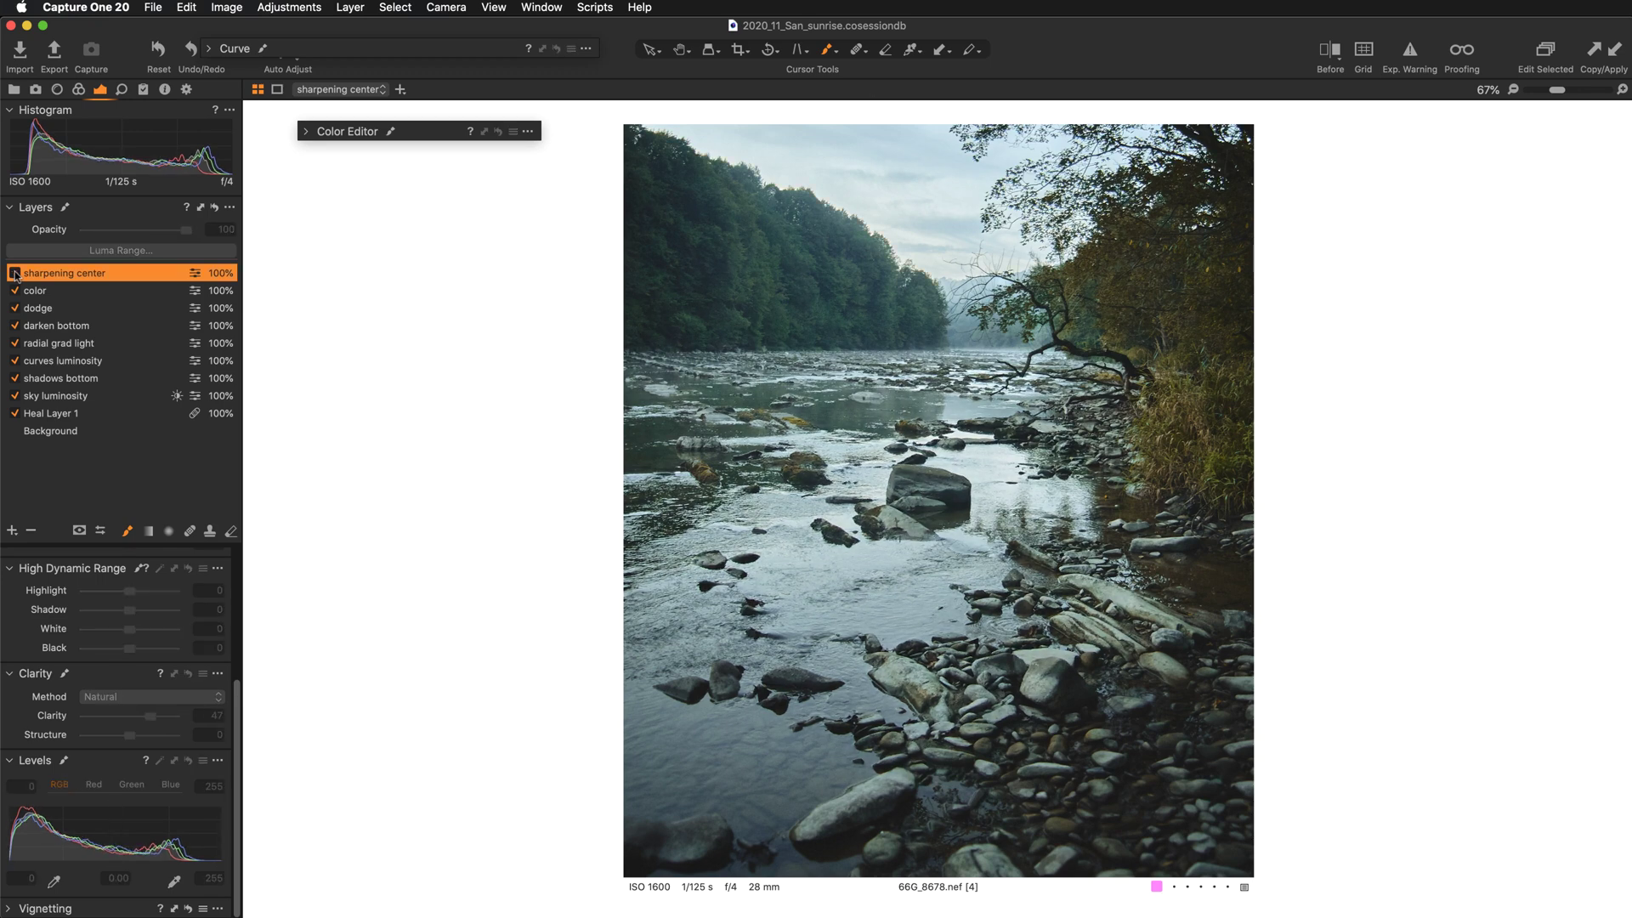
left_click(15, 272)
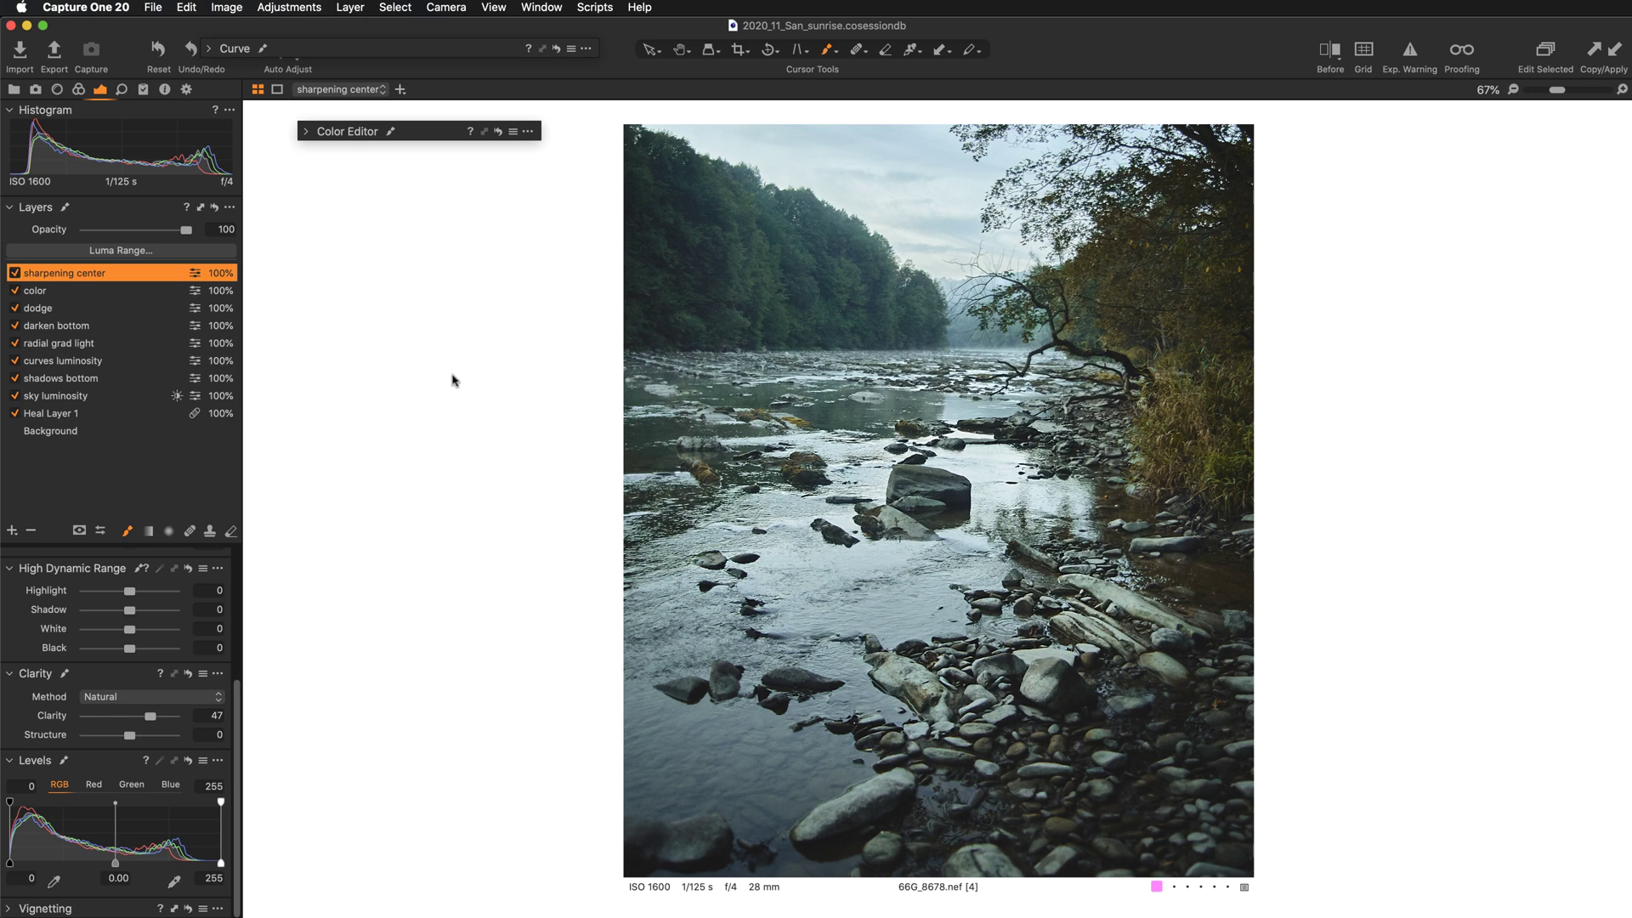
left_click(650, 49)
key("super+0")
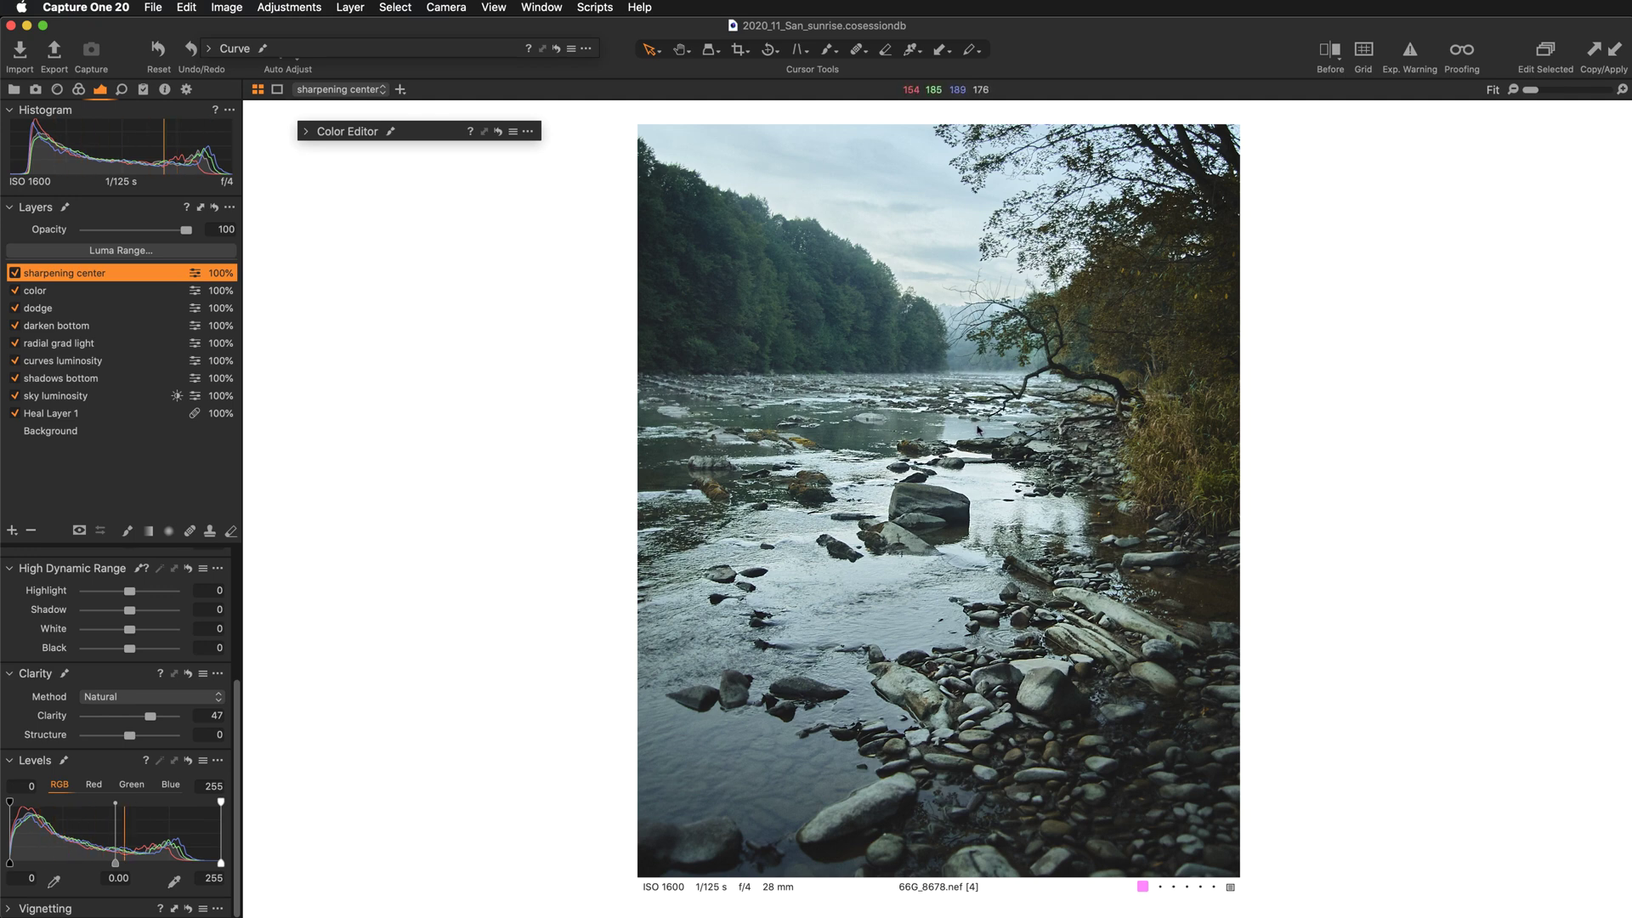
Create a new filled adjustment layer at the top of the stack and name it "warm light".
left_click(12, 531)
left_click(32, 552)
double_click(76, 276)
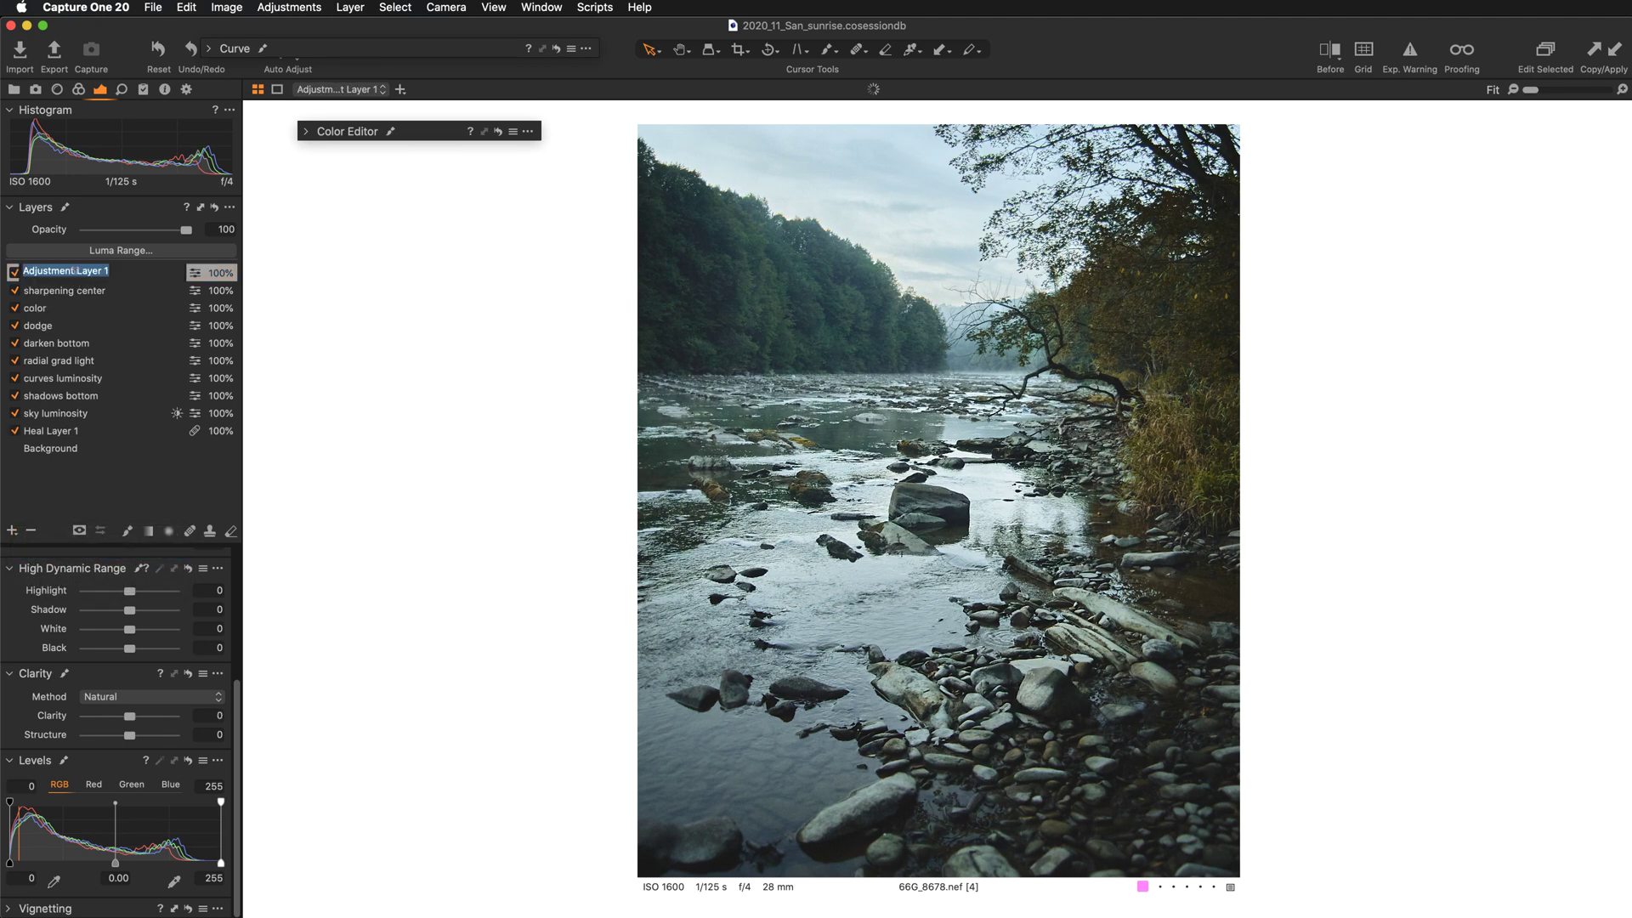
type("warm light")
key("Return")
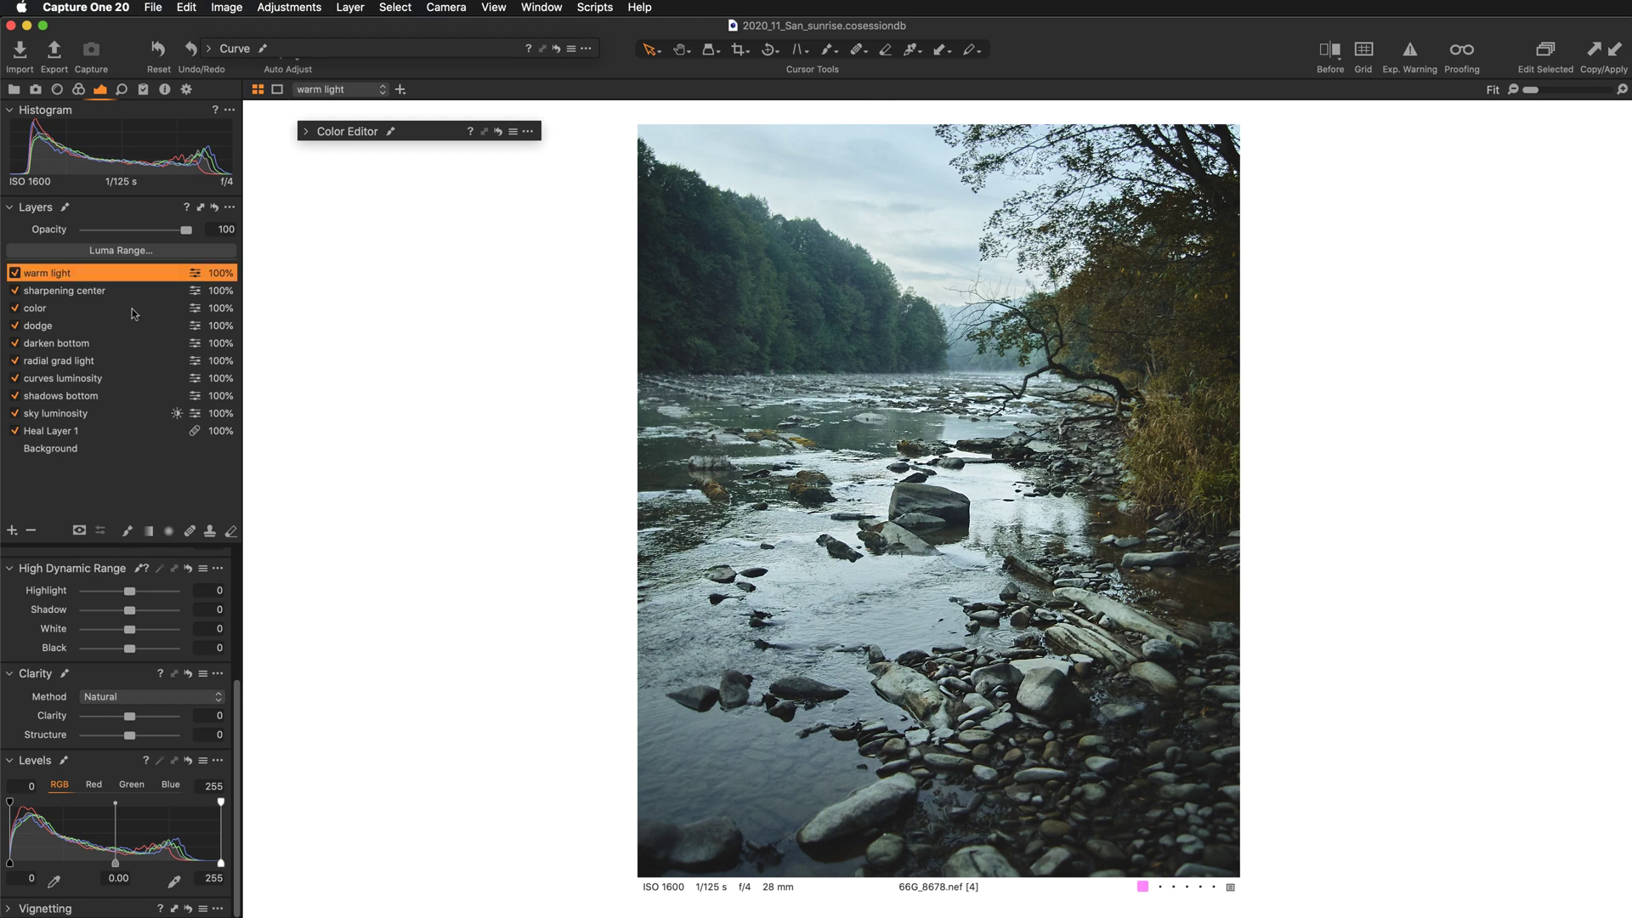
Limit the warm light layer to the bright tones with a Luma Range of 207–255 and a lower falloff of 116.
left_click(155, 253)
left_click_drag(488, 468, 507, 469)
left_click(294, 603)
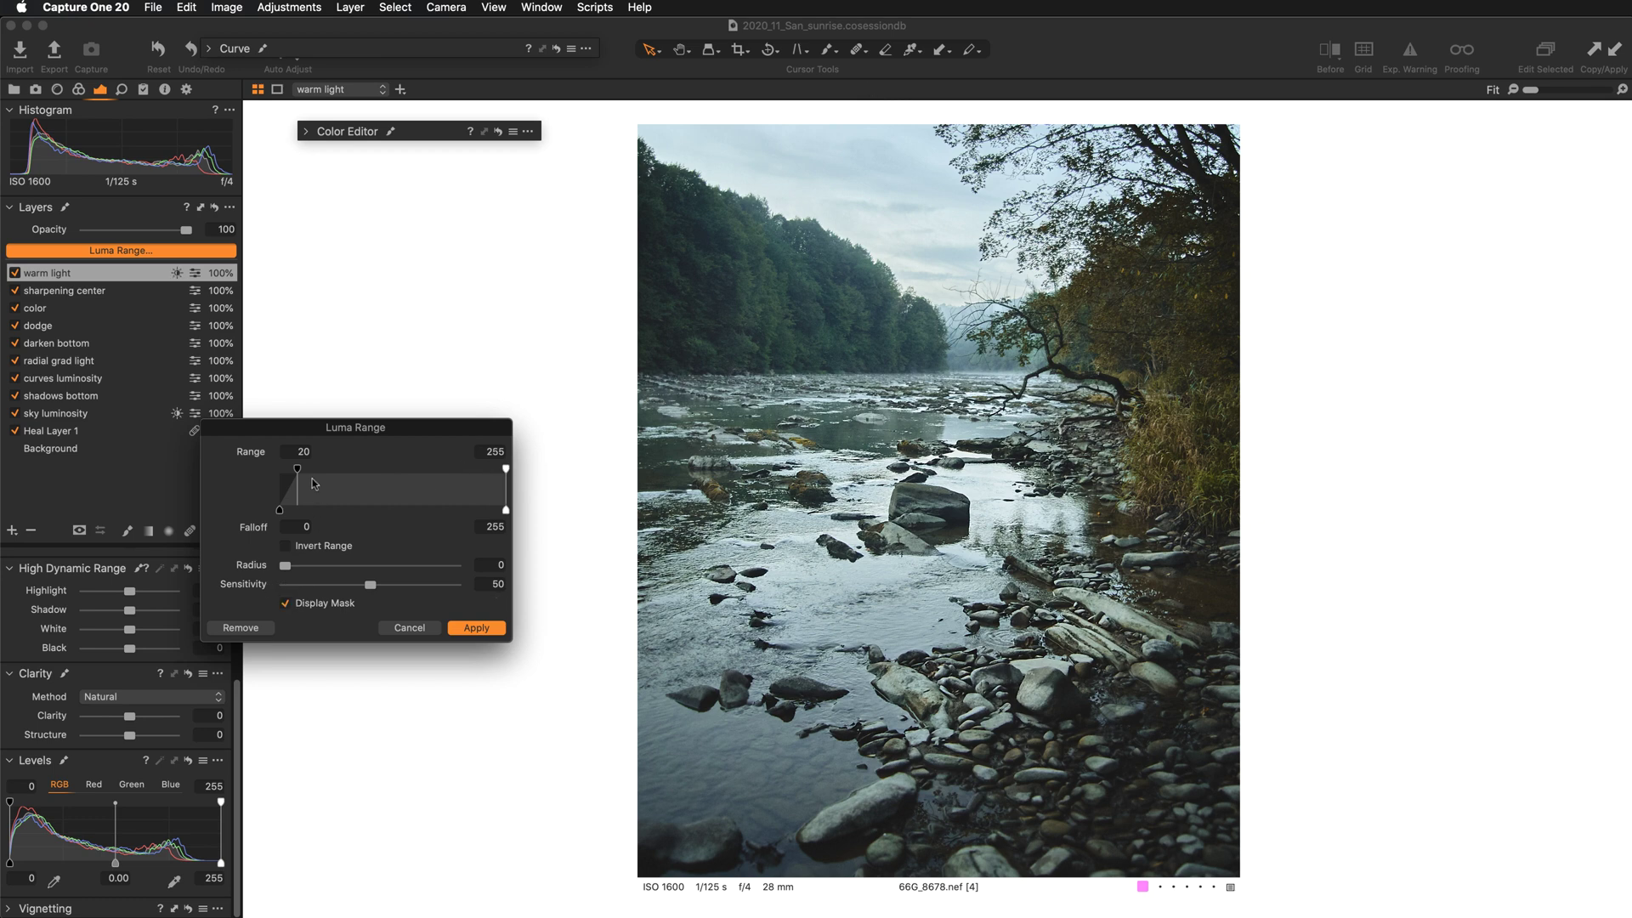
left_click_drag(297, 468, 465, 472)
left_click_drag(445, 515, 409, 515)
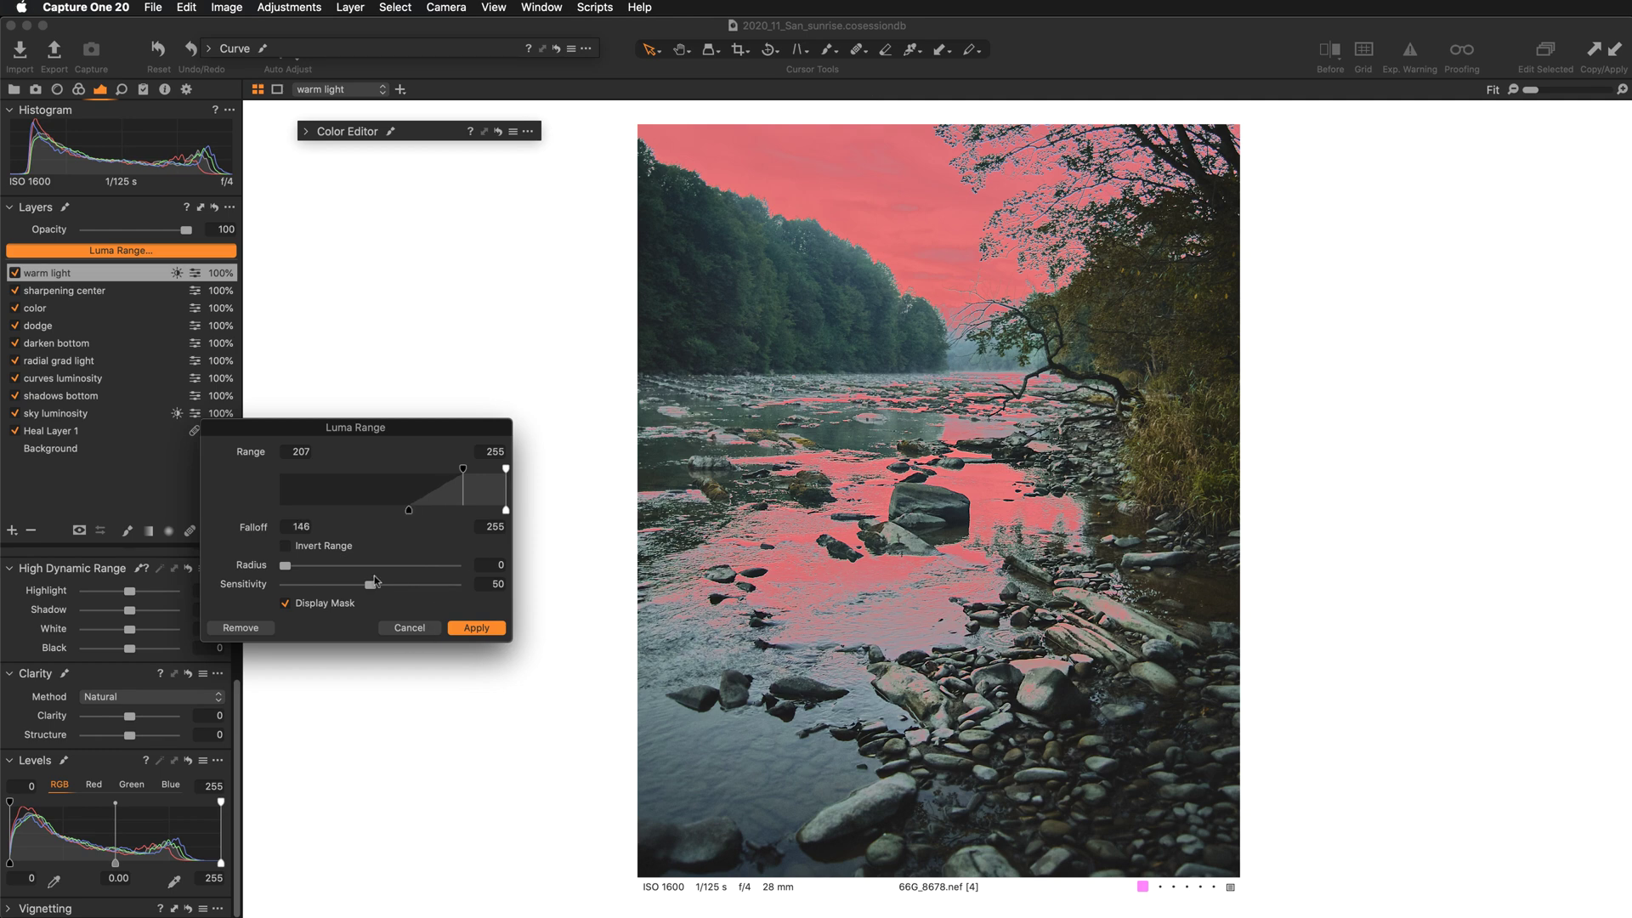
left_click_drag(412, 510, 390, 513)
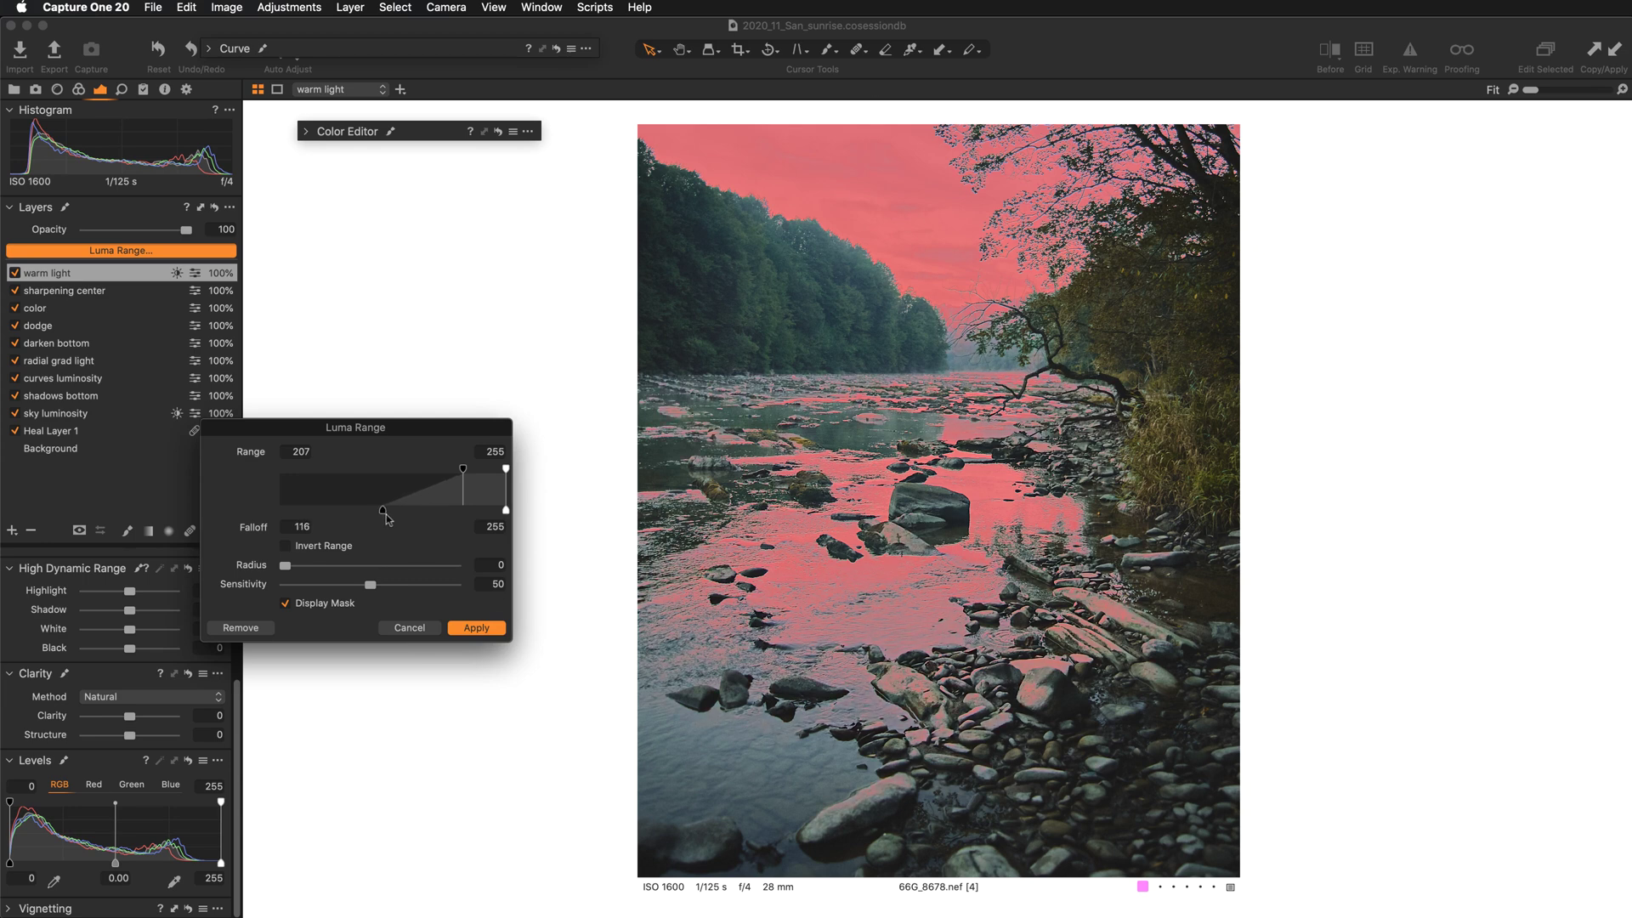
left_click(476, 629)
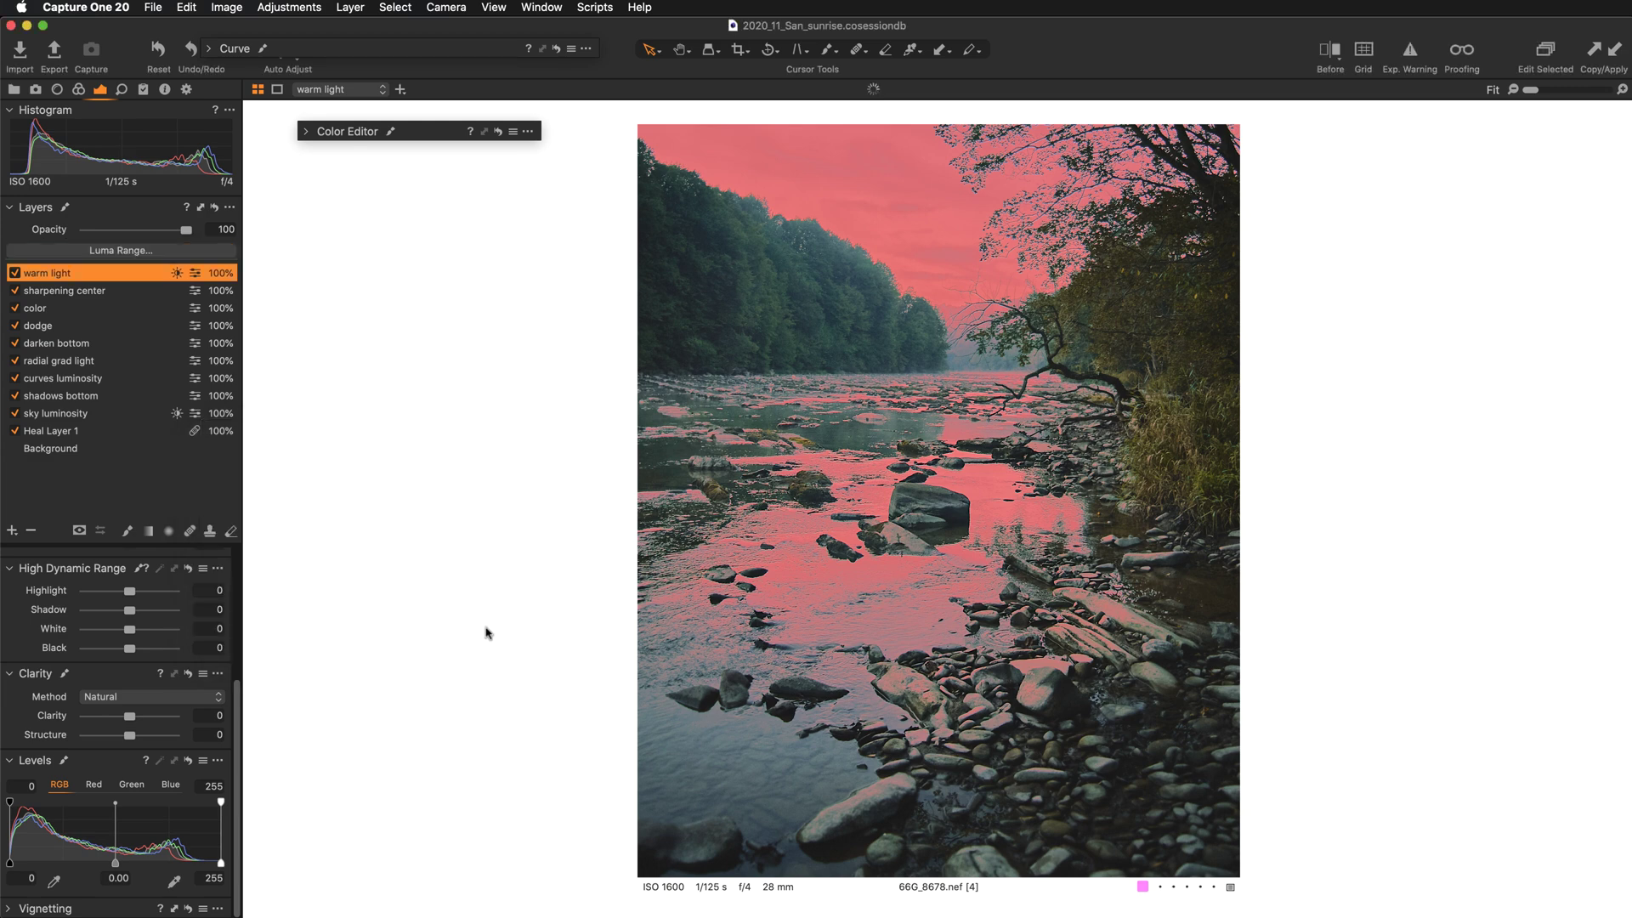
Detach Color Balance as an expanded floating tool below the Color Editor and return to the exposure tools.
left_click(79, 91)
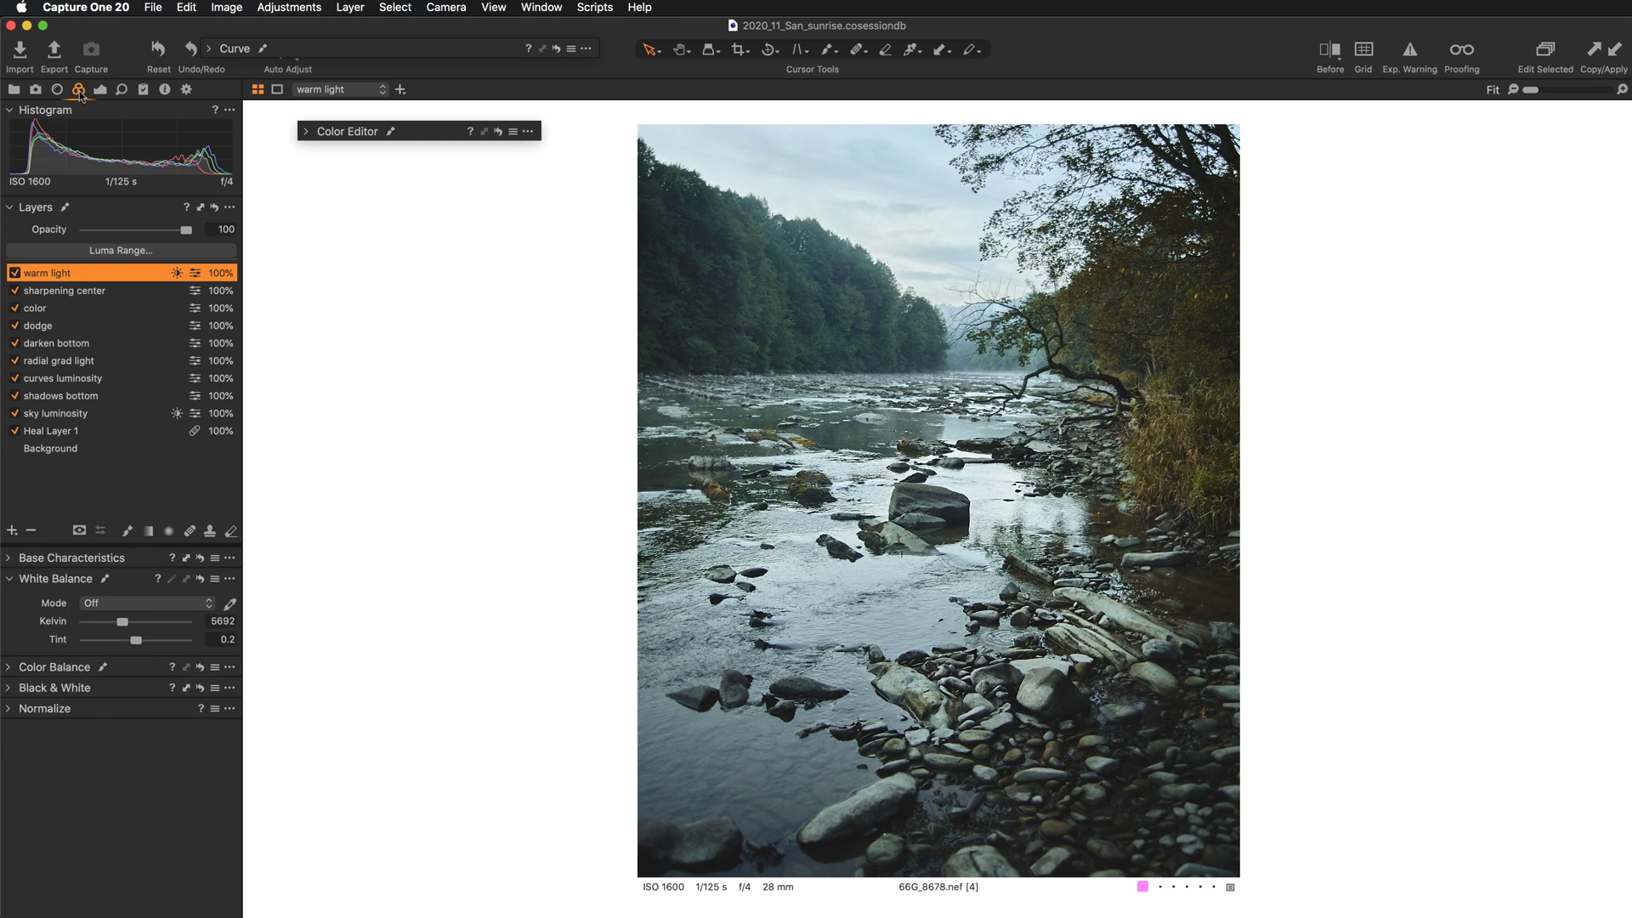
left_click_drag(87, 669, 381, 190)
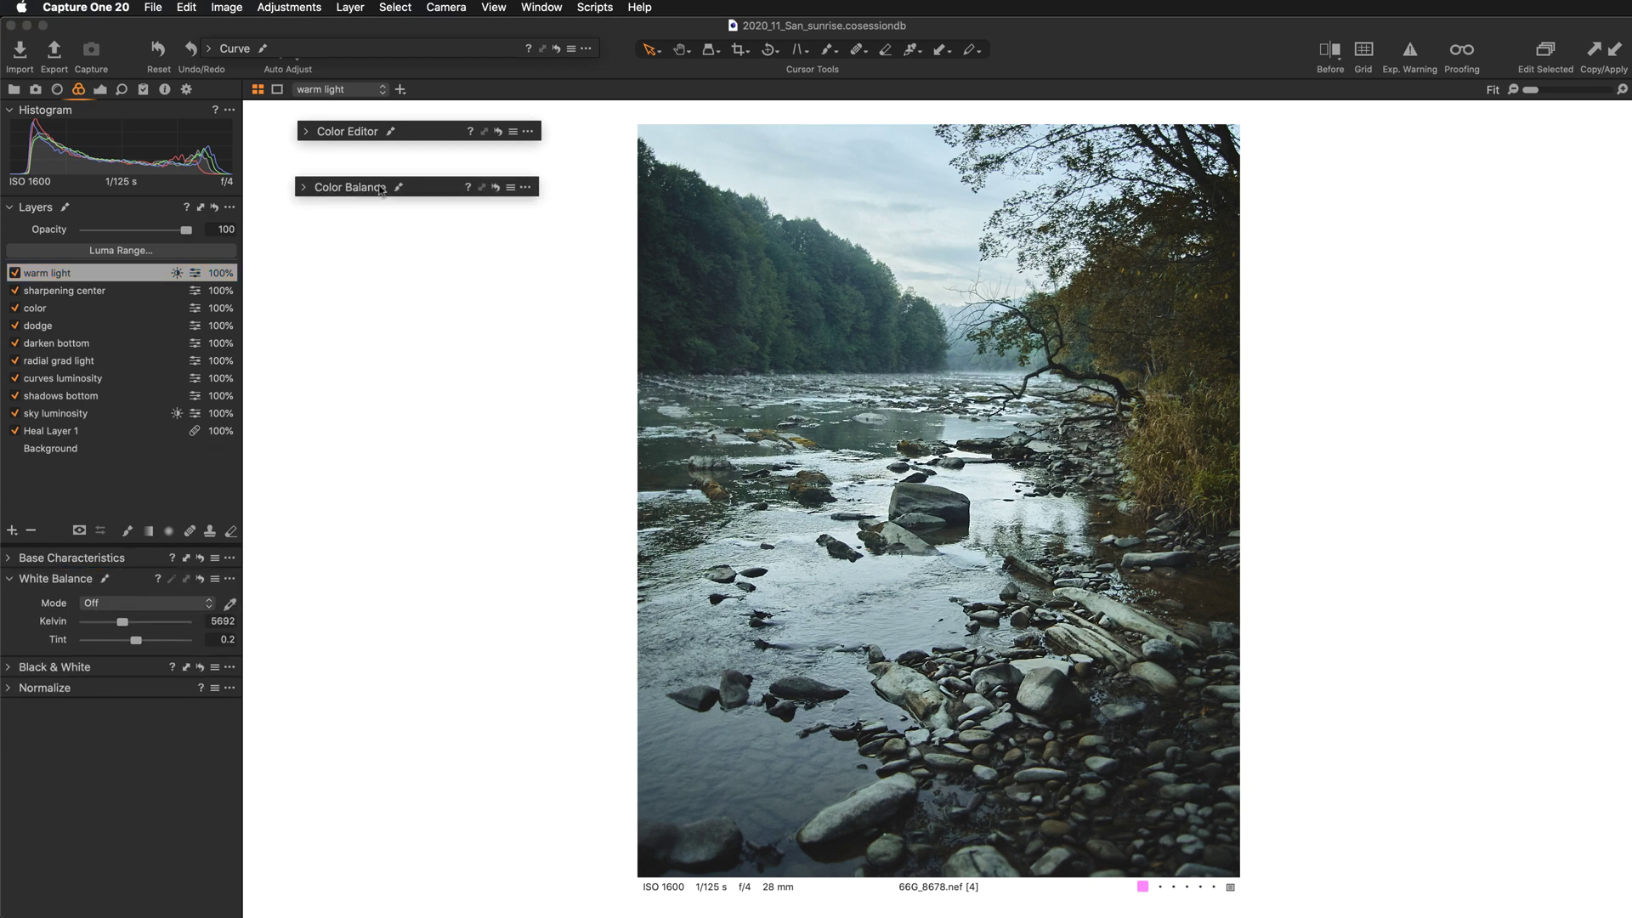
left_click(381, 191)
left_click(100, 90)
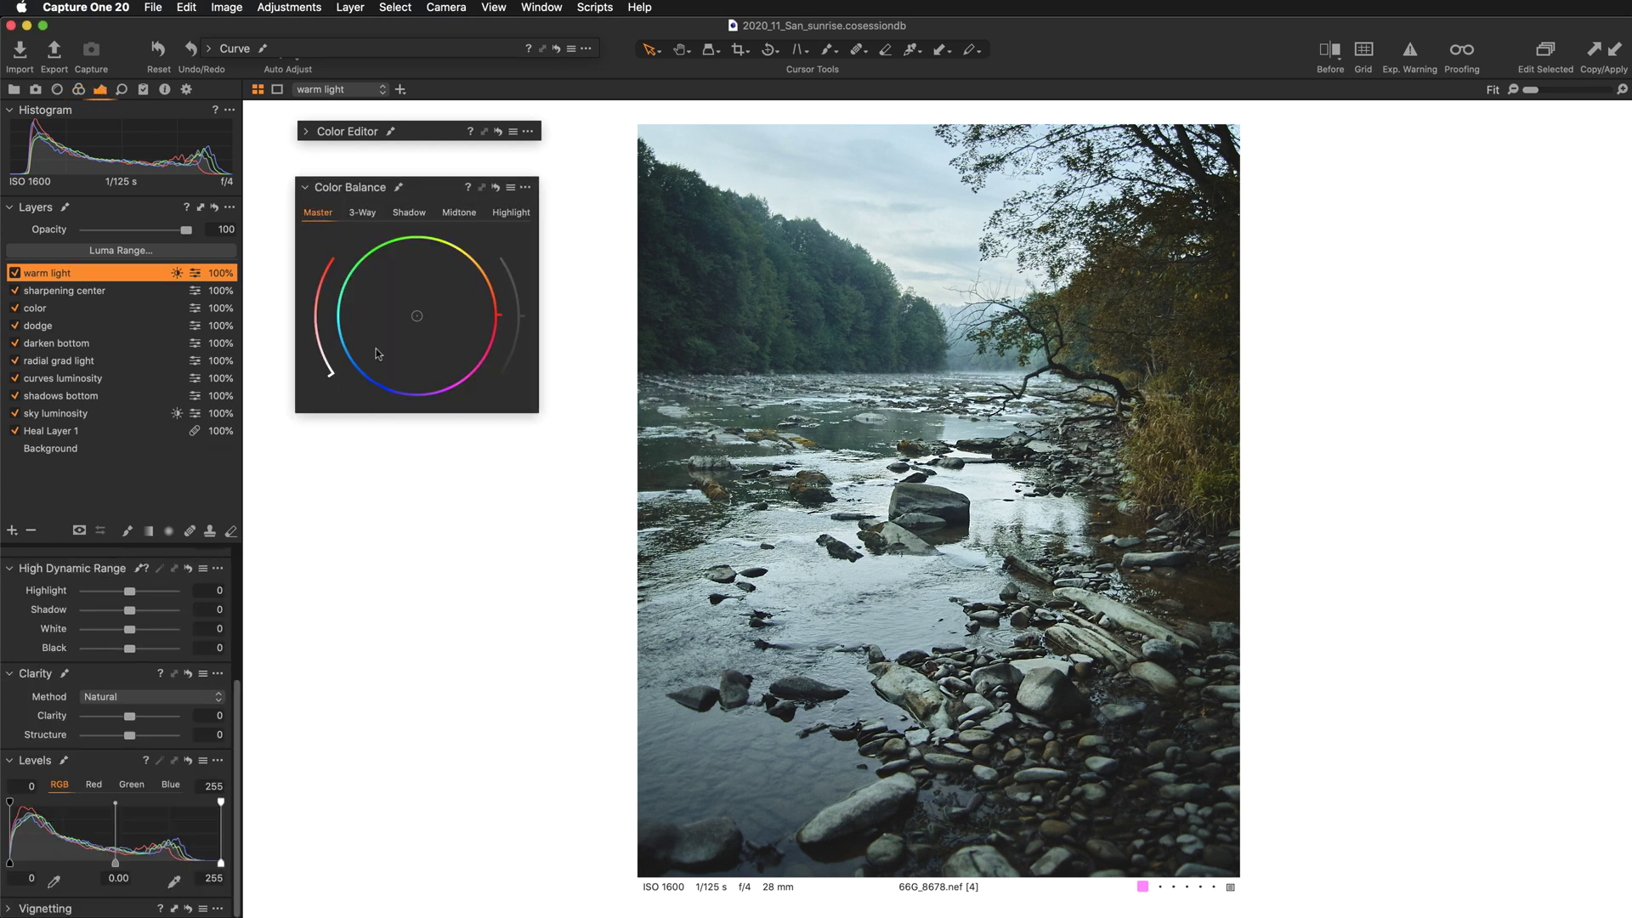
Shift the warm light layer's highlights toward orange in Color Balance and compare the result with the layer off.
left_click(519, 218)
left_click_drag(419, 318, 436, 303)
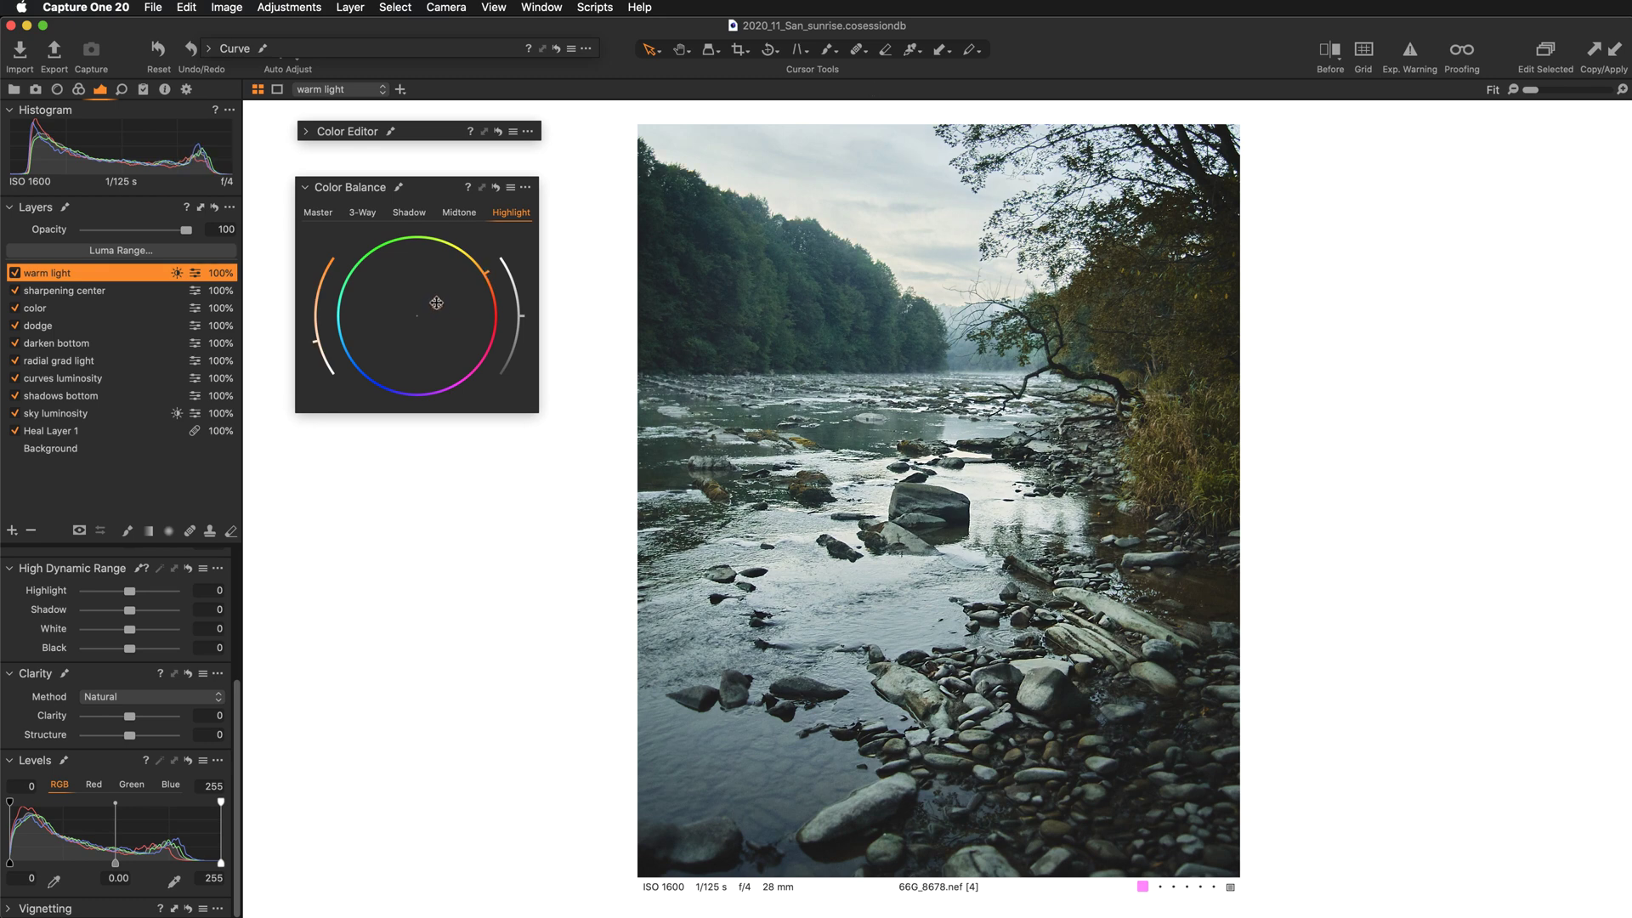
left_click_drag(437, 302, 433, 302)
left_click(15, 273)
left_click(14, 273)
Shift the warm light layer's master color balance slightly toward yellow-orange and compare with the layer off.
left_click(318, 213)
mouse_move(417, 318)
left_mouse_down()
mouse_move(441, 299)
mouse_move(422, 311)
left_mouse_up()
left_click(15, 273)
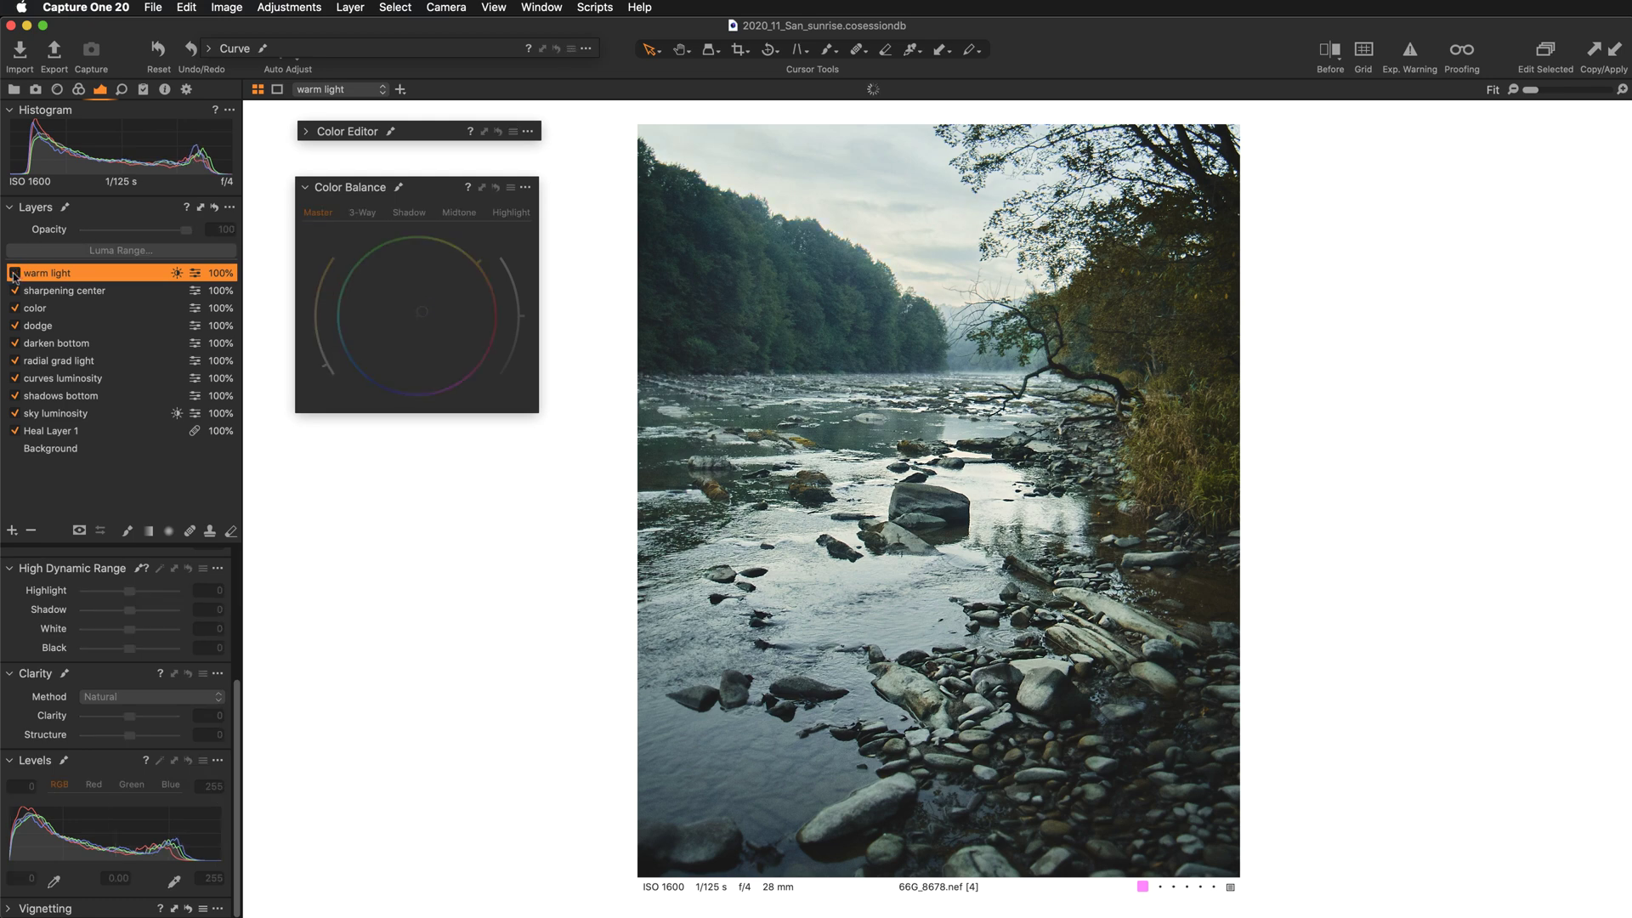
left_click(15, 273)
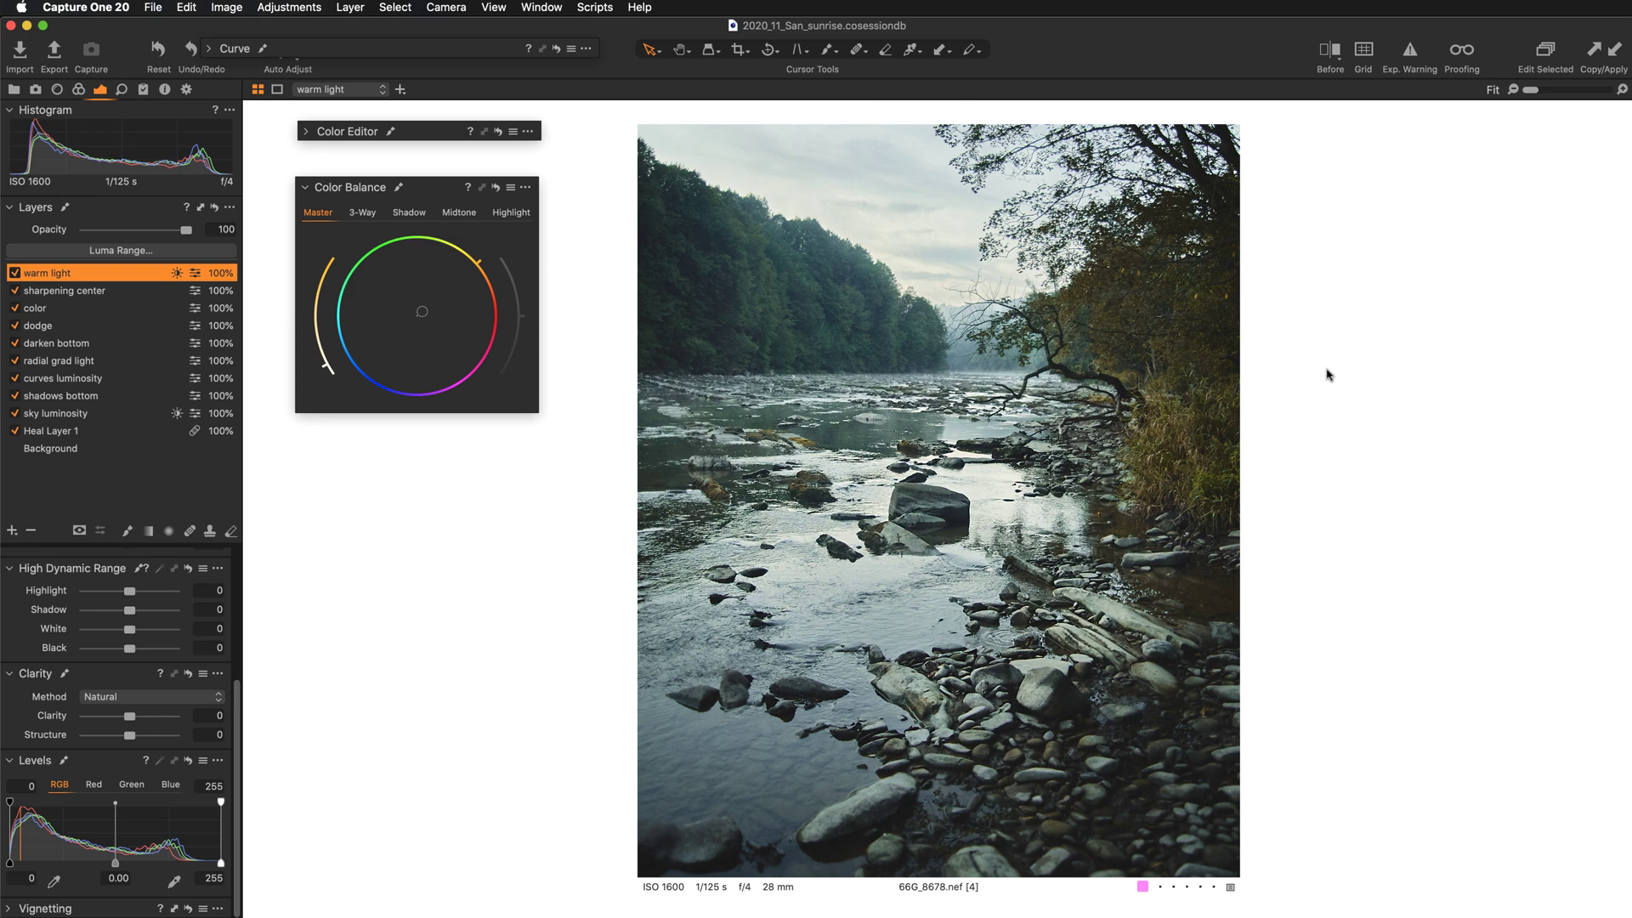
Judge the photo against a black viewer background, then restore the white one.
right_click(579, 297)
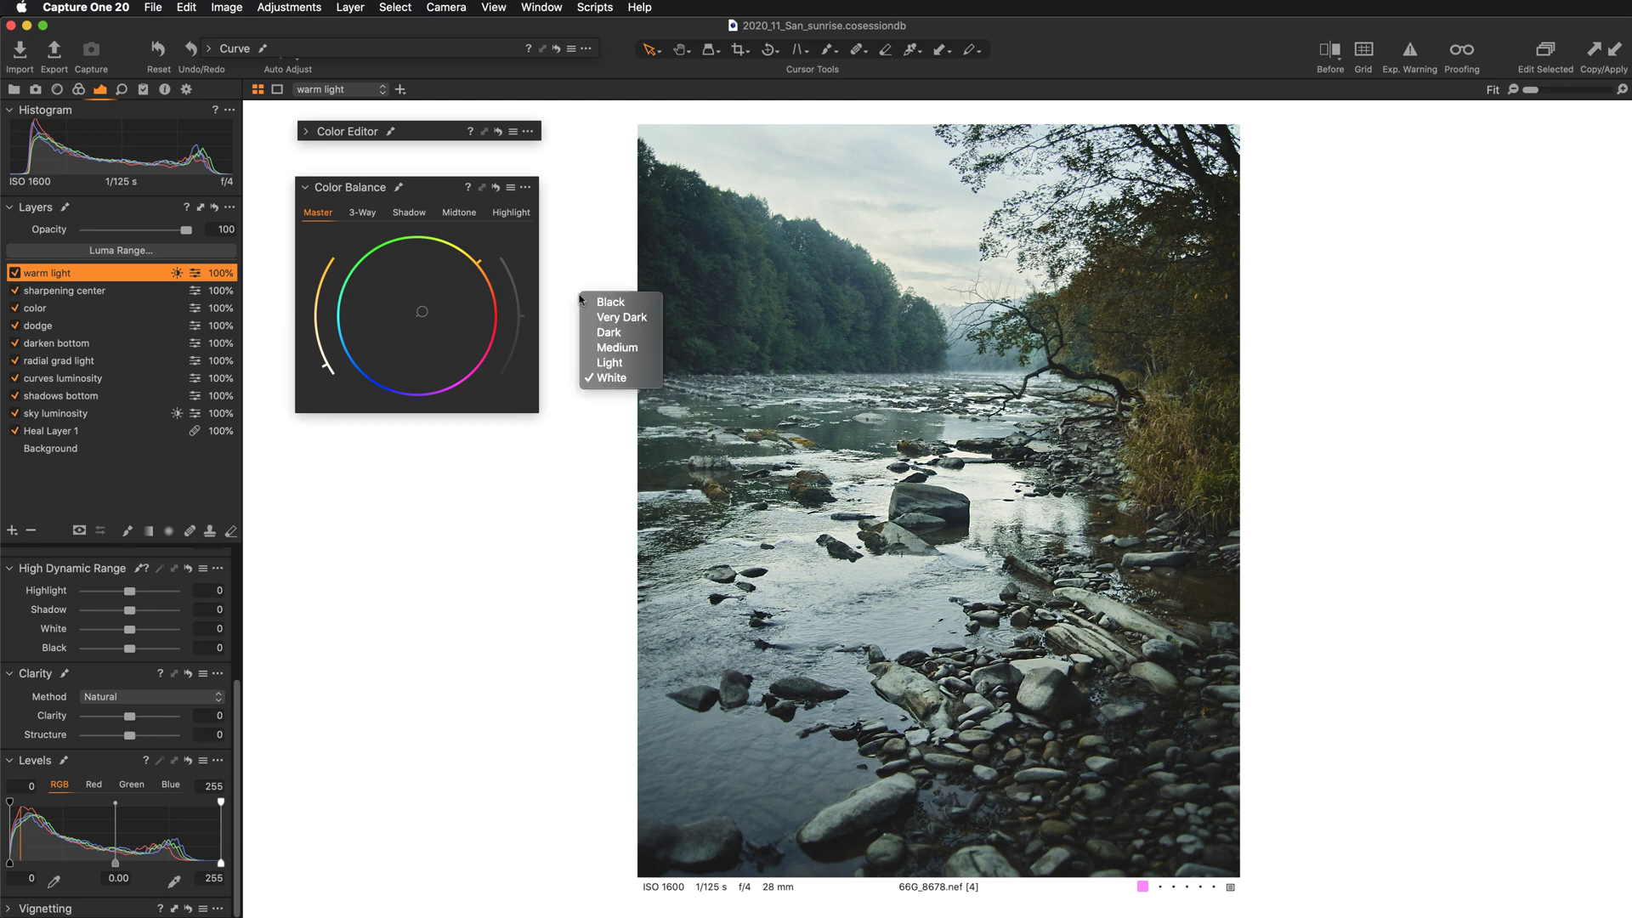
left_click(598, 303)
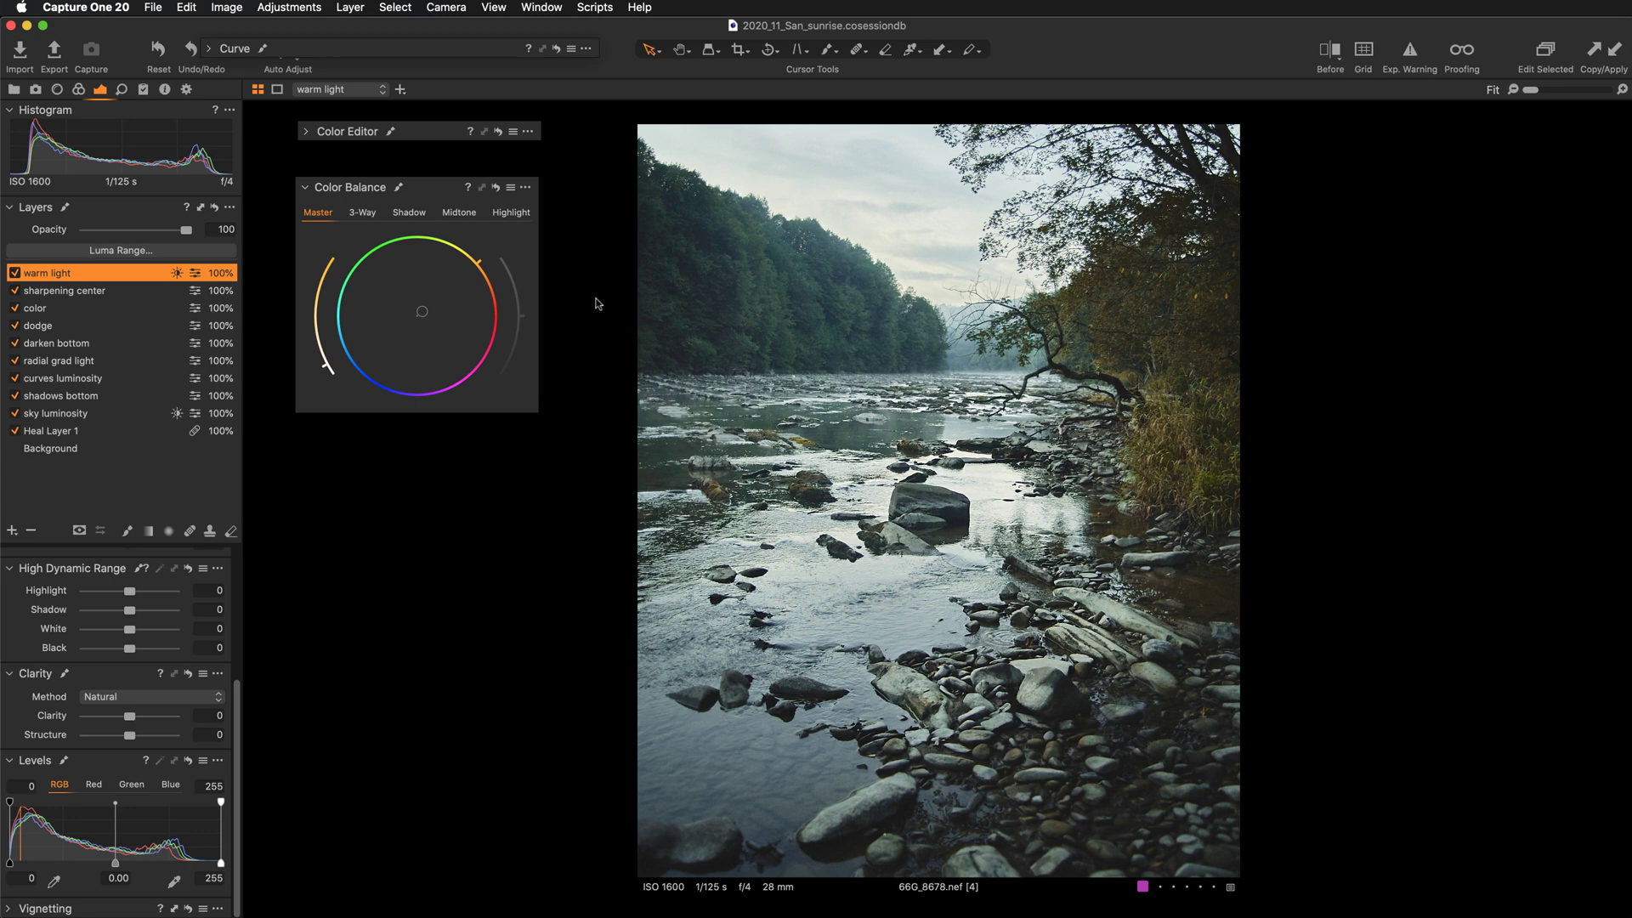
right_click(598, 303)
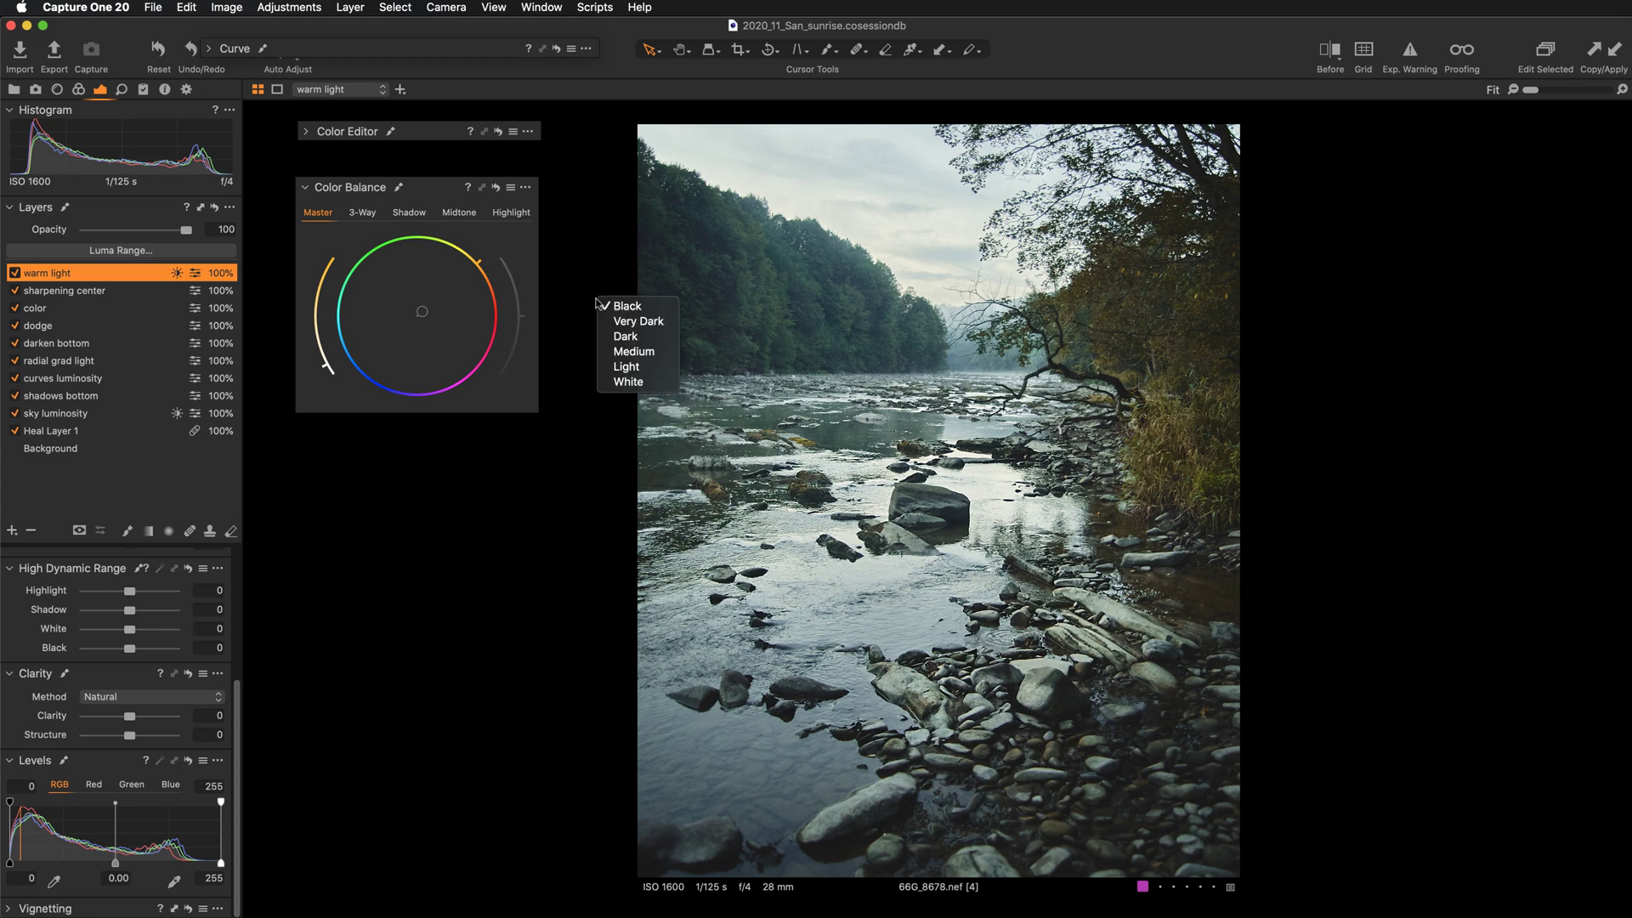
left_click(629, 382)
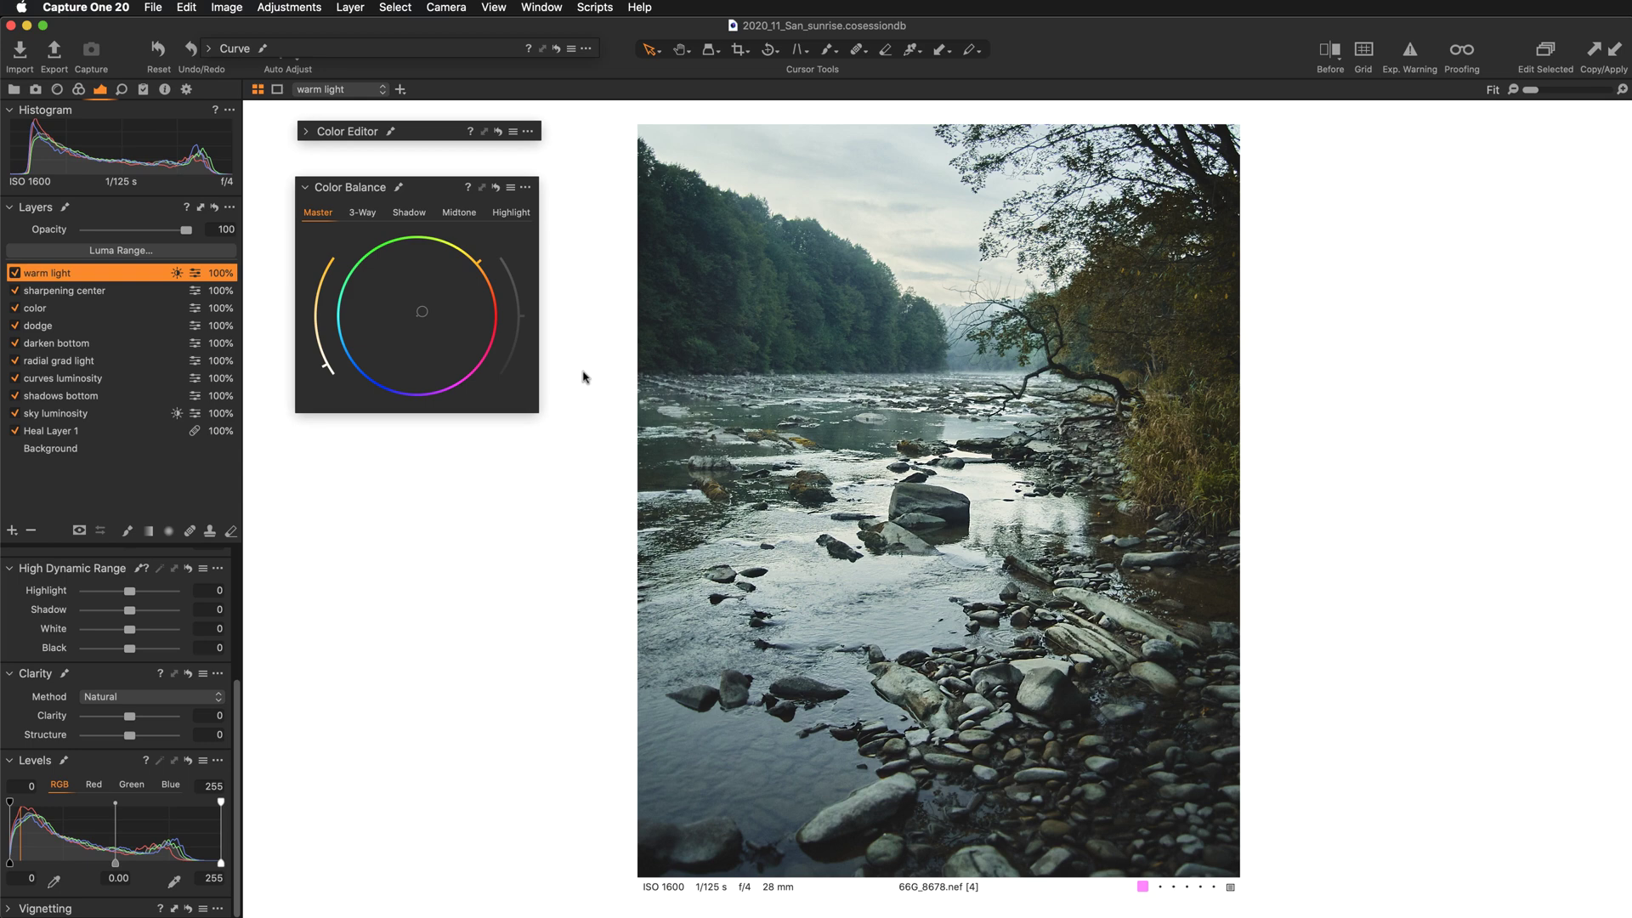
Raise the highlight lightness in Color Balance on the warm light layer, comparing the photo with the layer off.
left_click(15, 273)
left_click(14, 273)
left_click(511, 213)
mouse_move(523, 315)
left_mouse_down()
mouse_move(531, 270)
mouse_move(534, 302)
left_mouse_up()
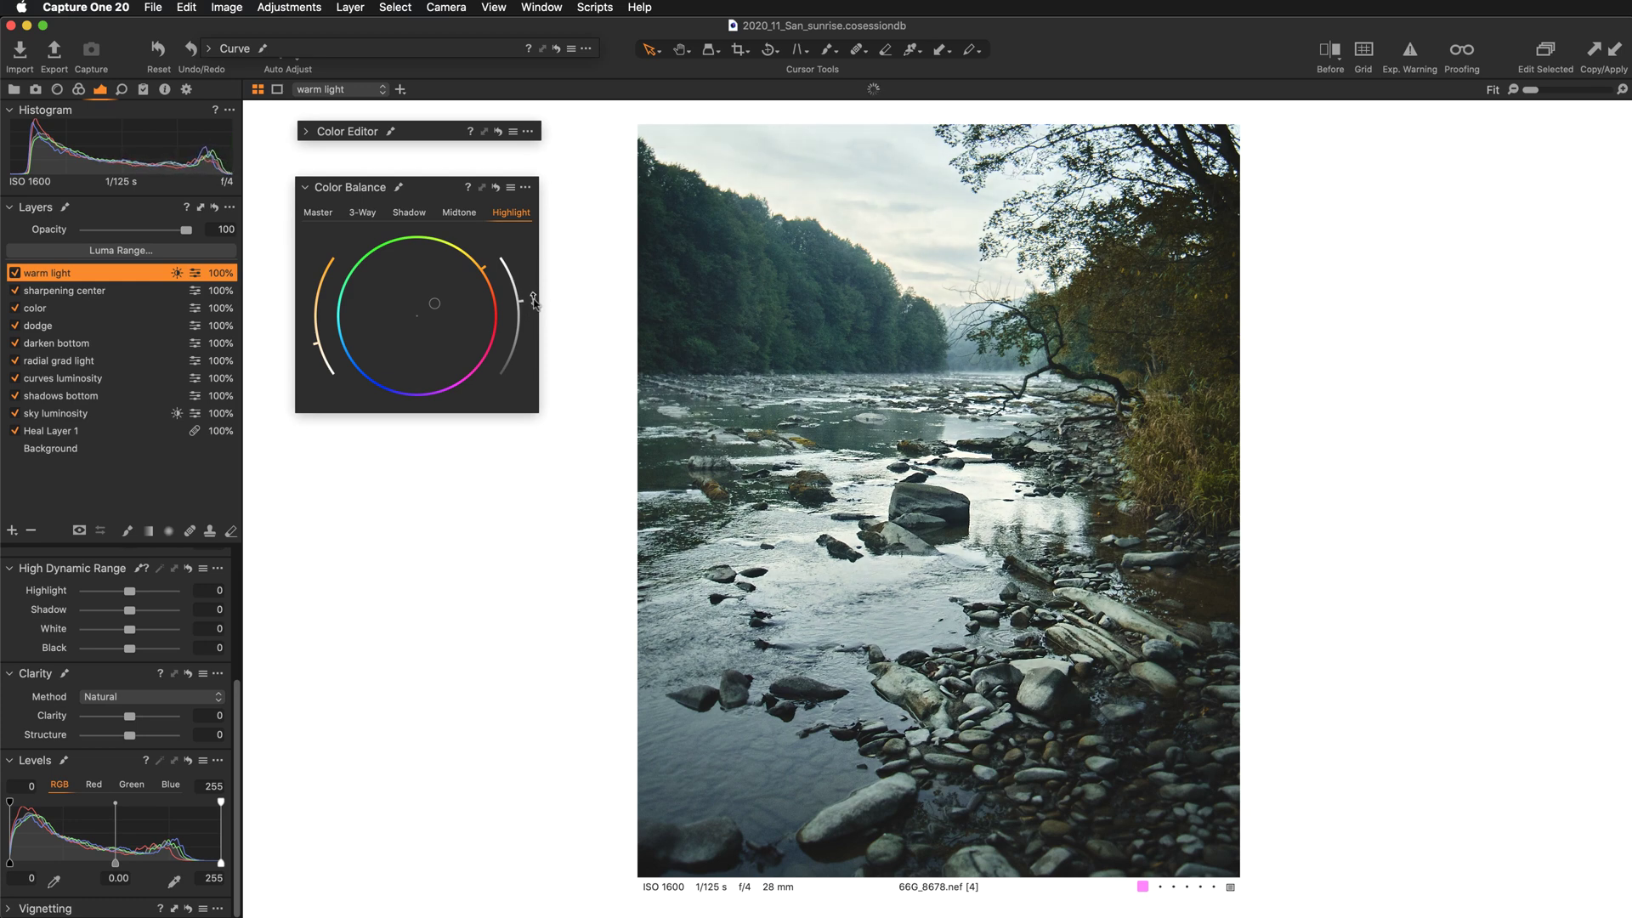
left_click(14, 273)
left_click(14, 273)
Brighten the Background layer by lowering its white input point in Levels.
left_click(83, 449)
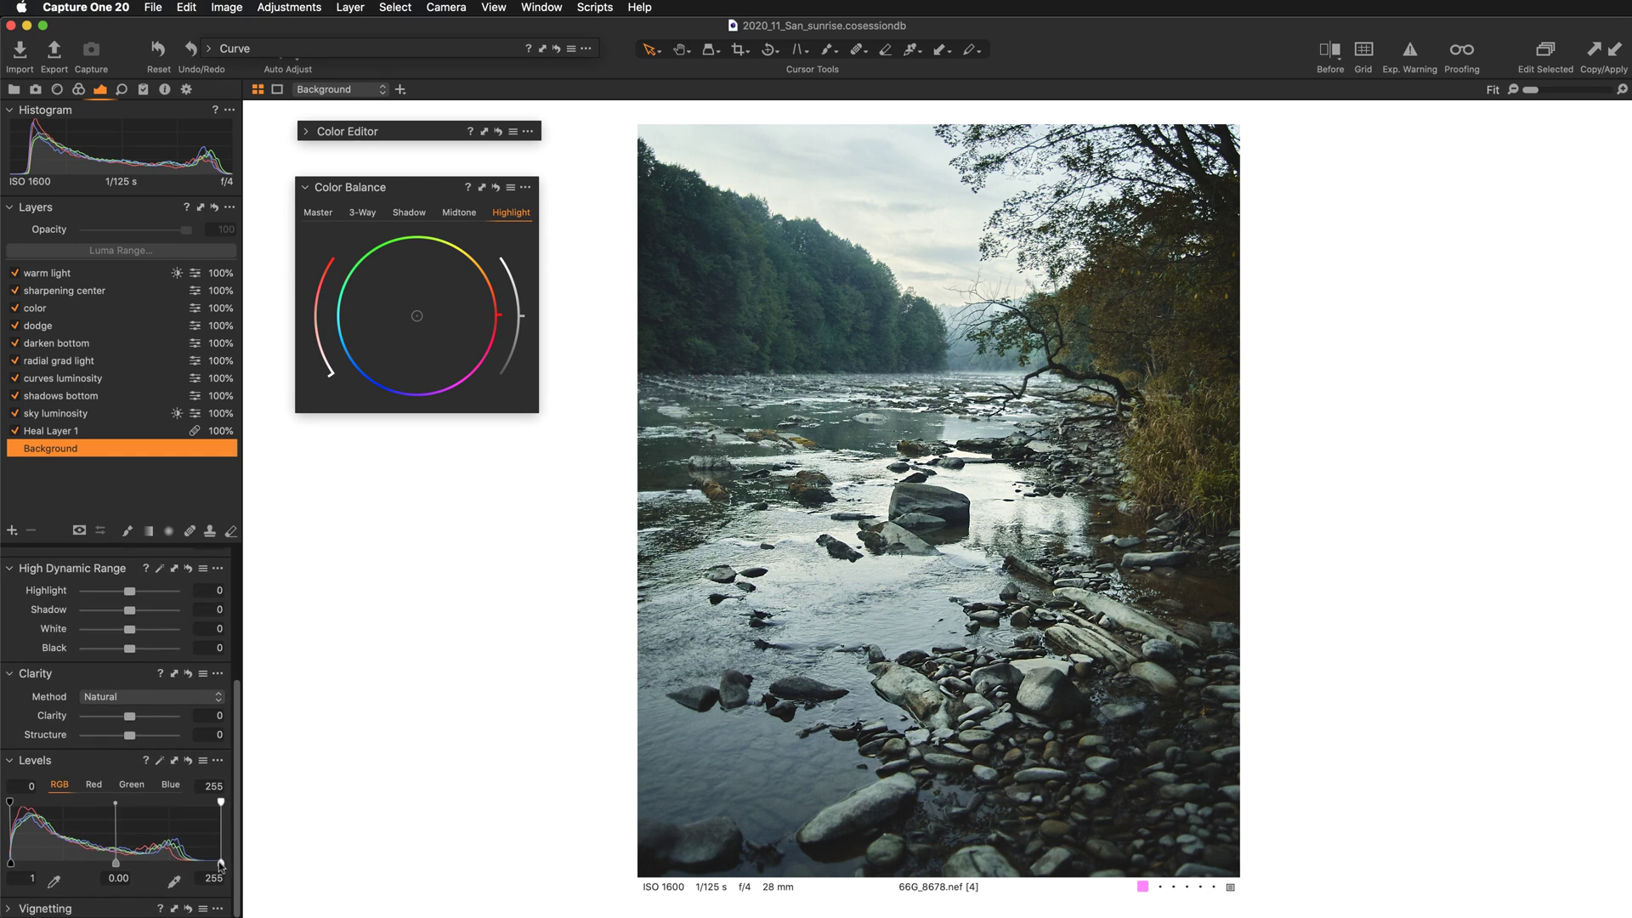
left_click_drag(221, 863, 207, 865)
Fine-tune the warm light layer's highlight lightness in Color Balance and compare the photo with the layer off.
left_click(82, 272)
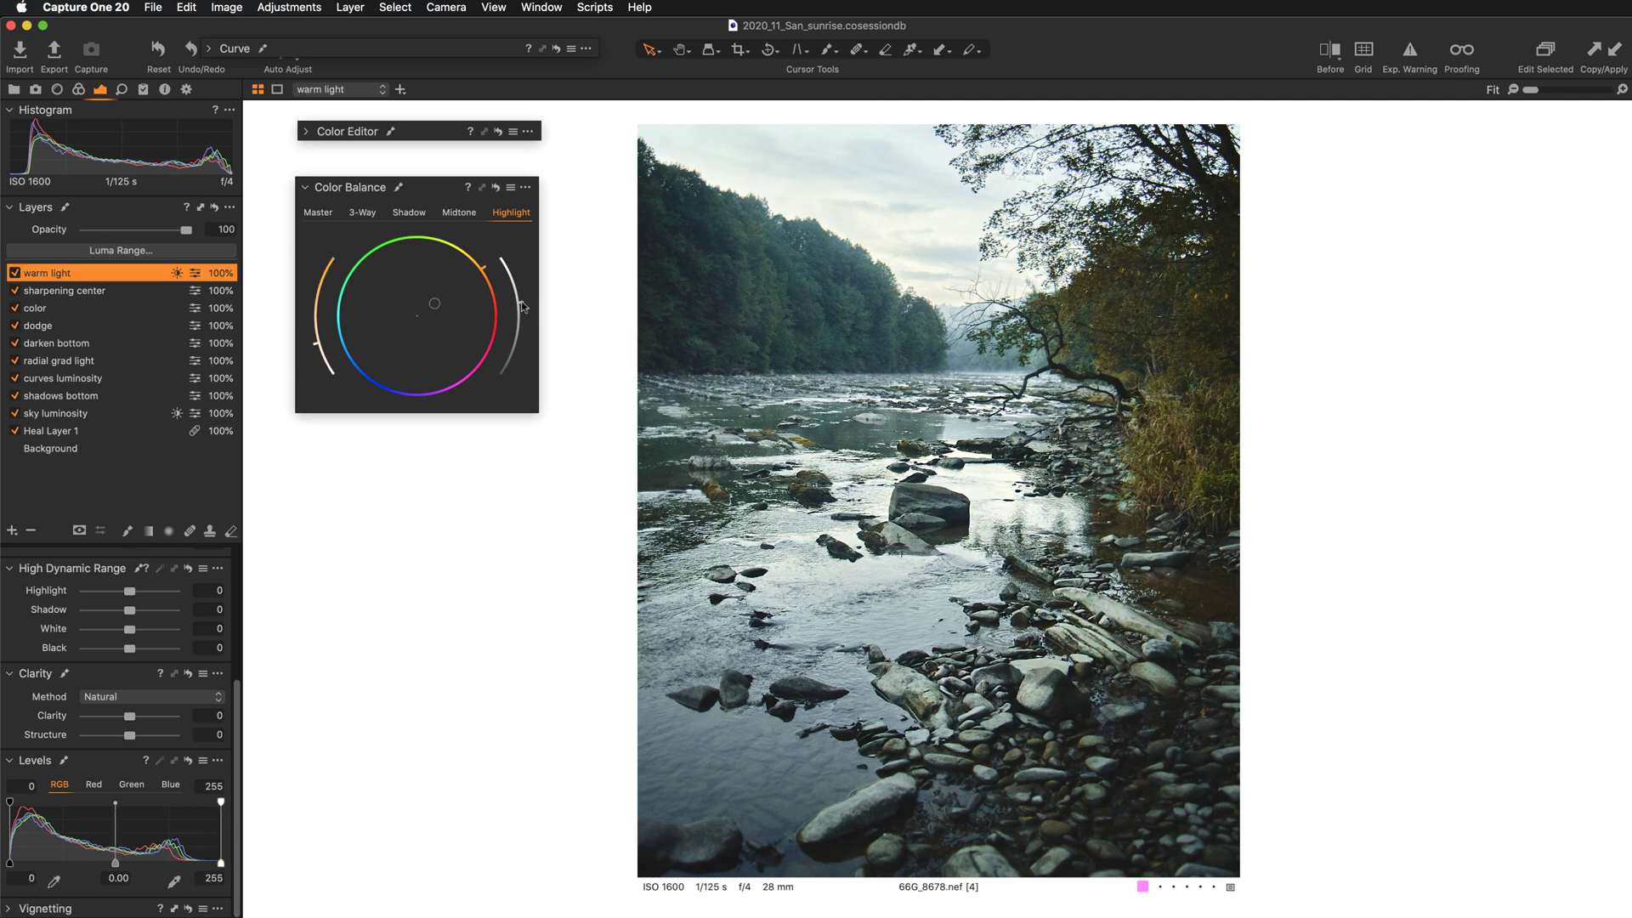
left_click_drag(522, 305, 527, 300)
left_click(314, 219)
left_click(15, 273)
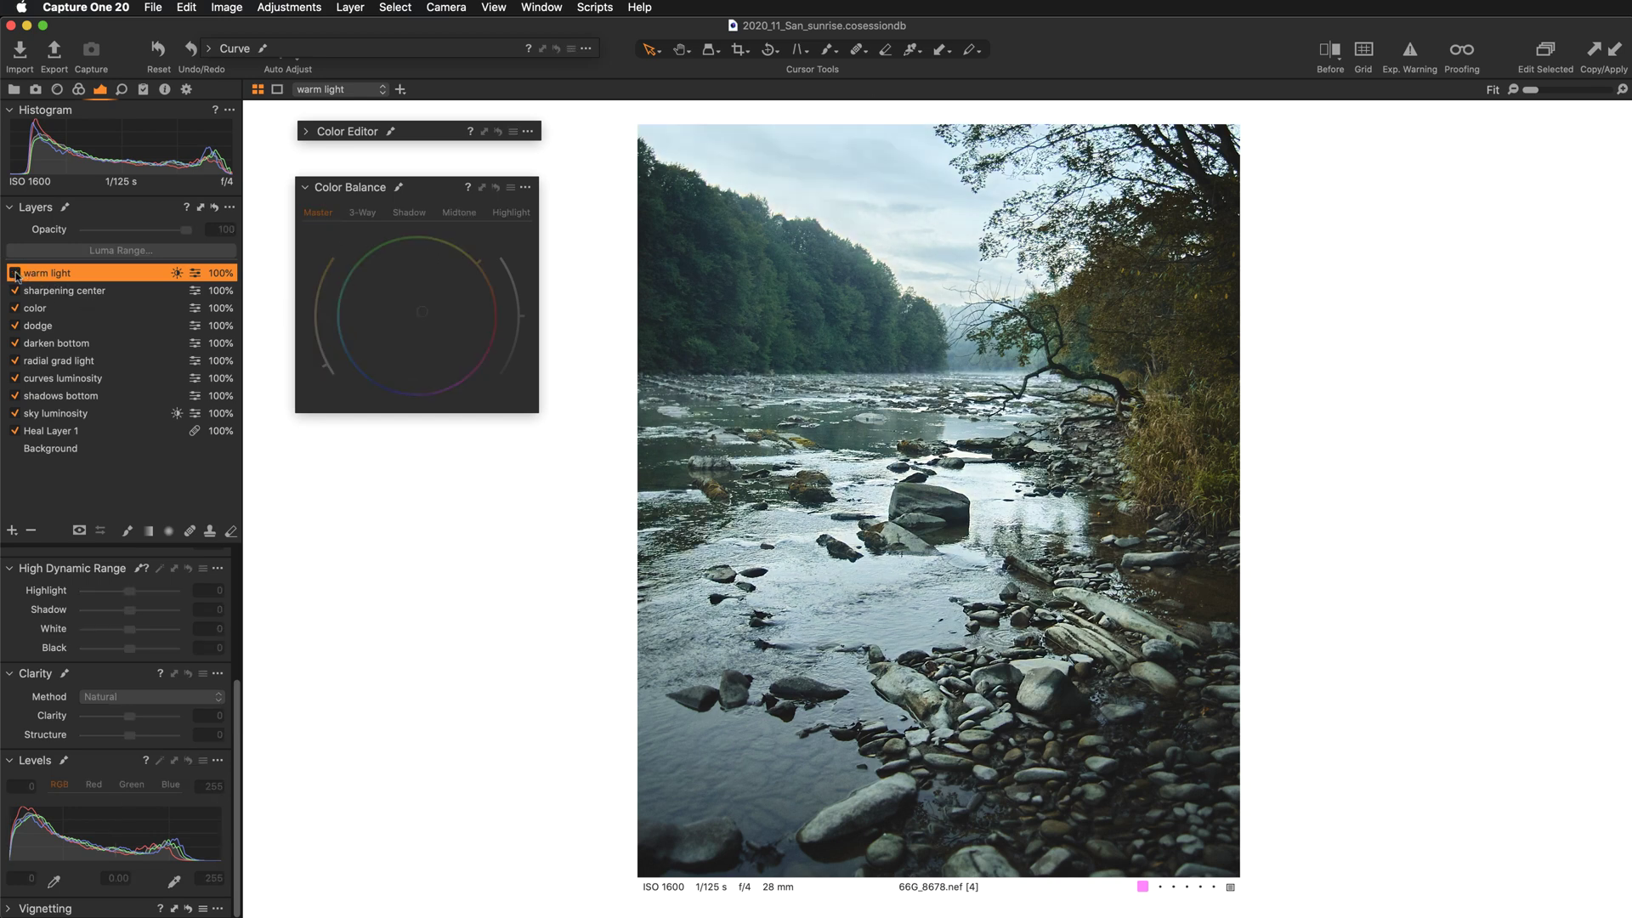
left_click(16, 273)
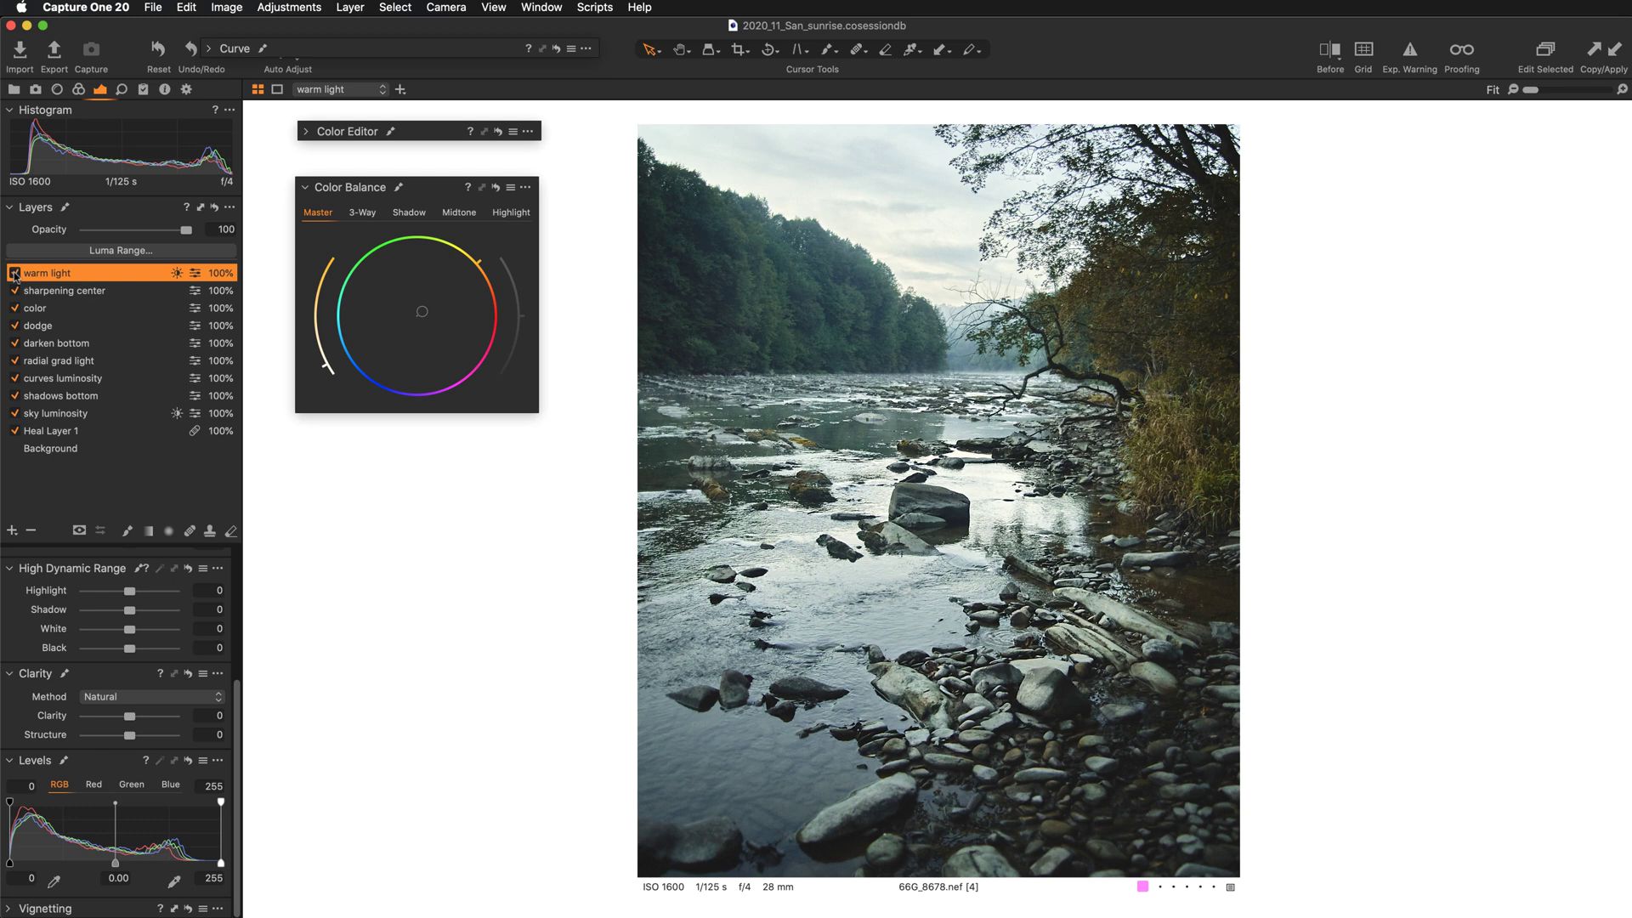
Compare the photo with the warm light layer off, restore it, and add a filled adjustment layer named "sharpening".
left_click(14, 273)
left_click(15, 274)
left_click(13, 533)
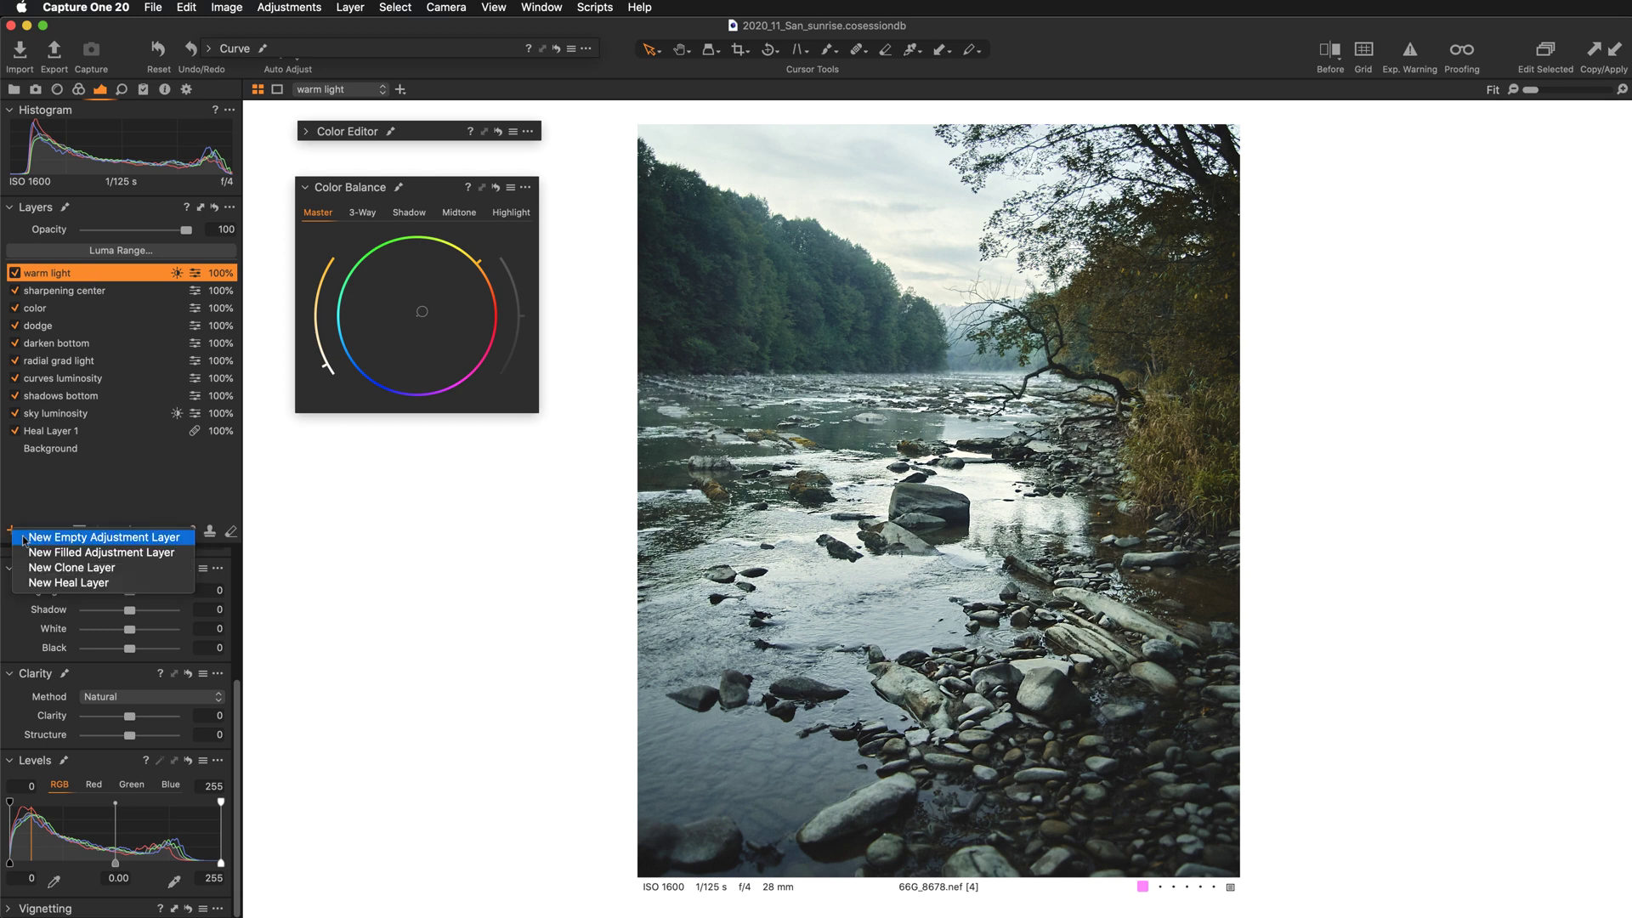
left_click(35, 552)
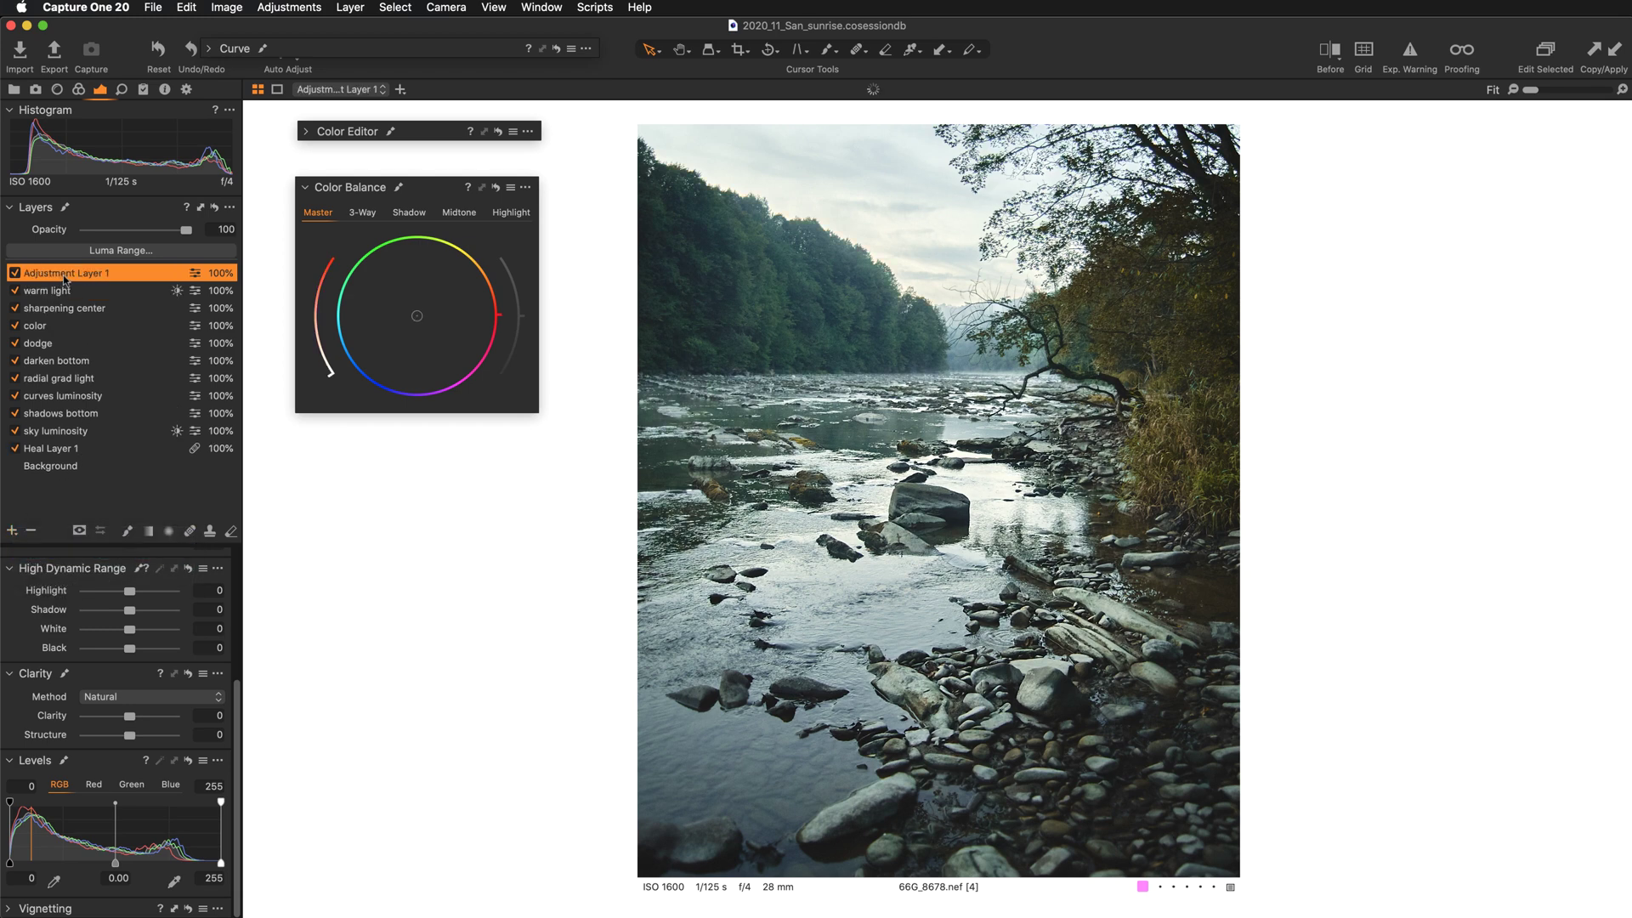
double_click(68, 274)
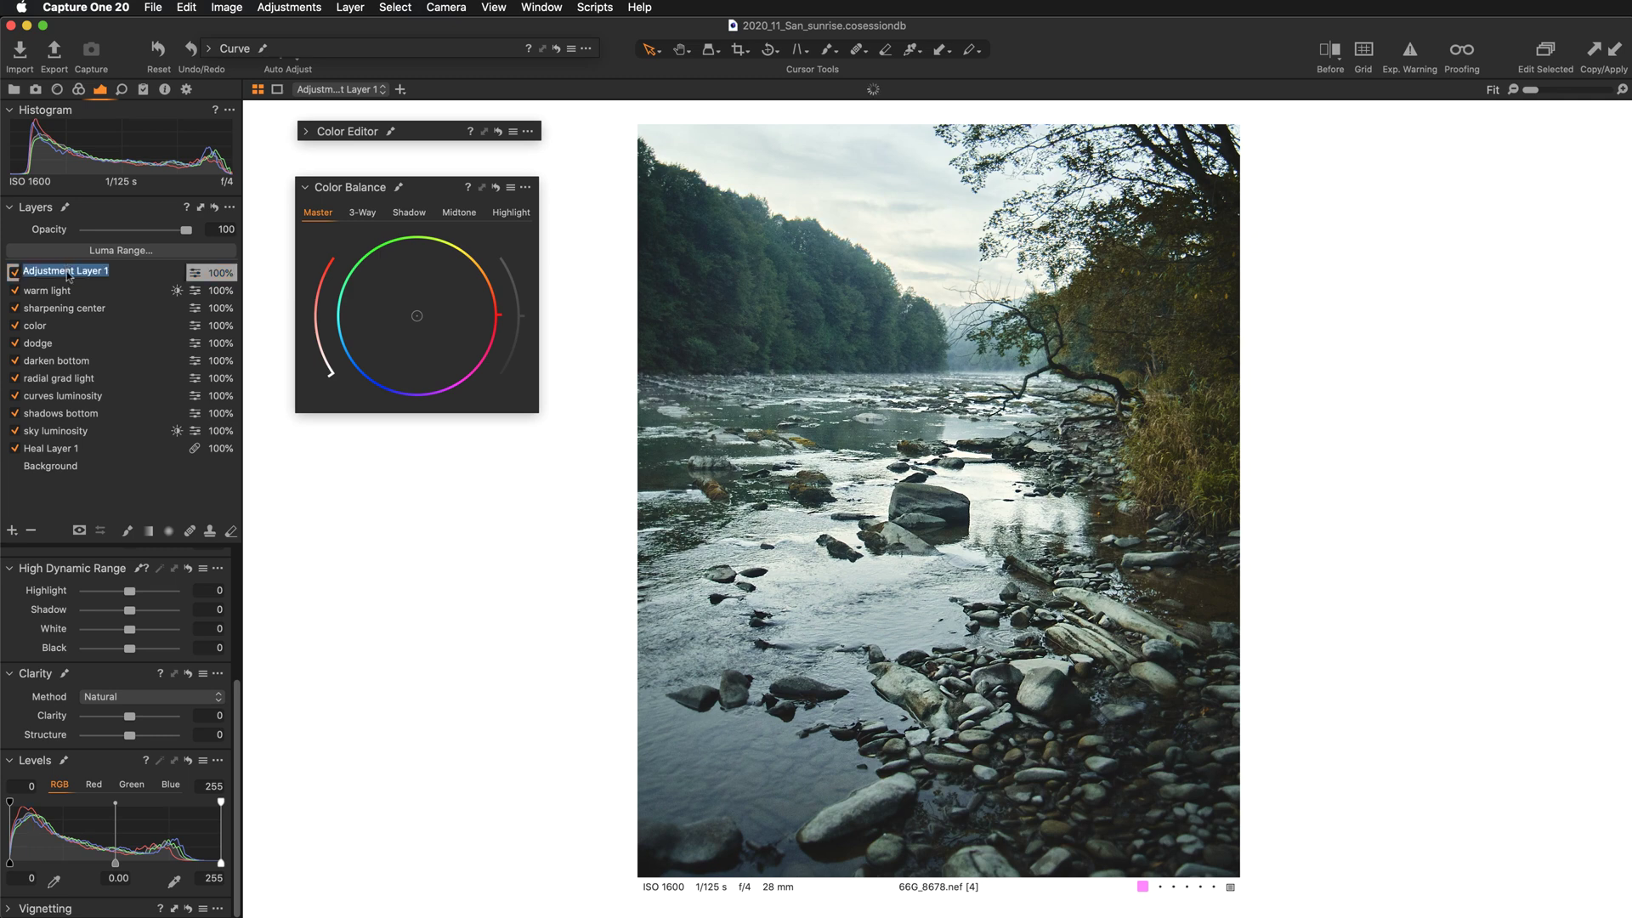
type("sharpening")
key("Return")
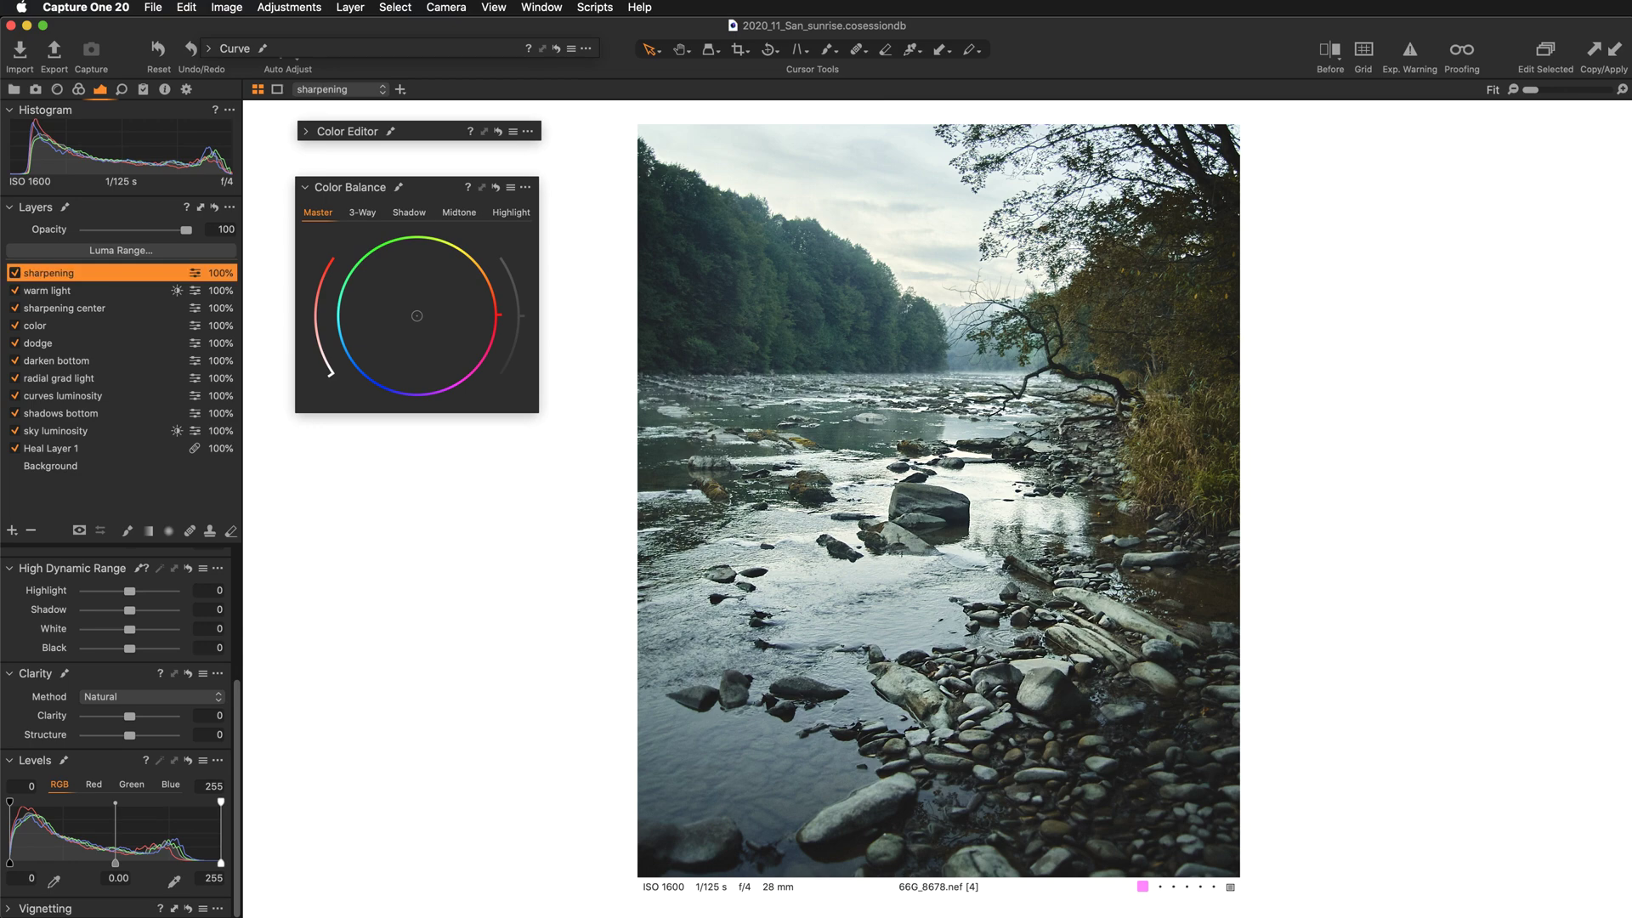
Collapse the floating Color Balance tool and dock it together with the Color Editor above the Layers tool.
key("super+equal")
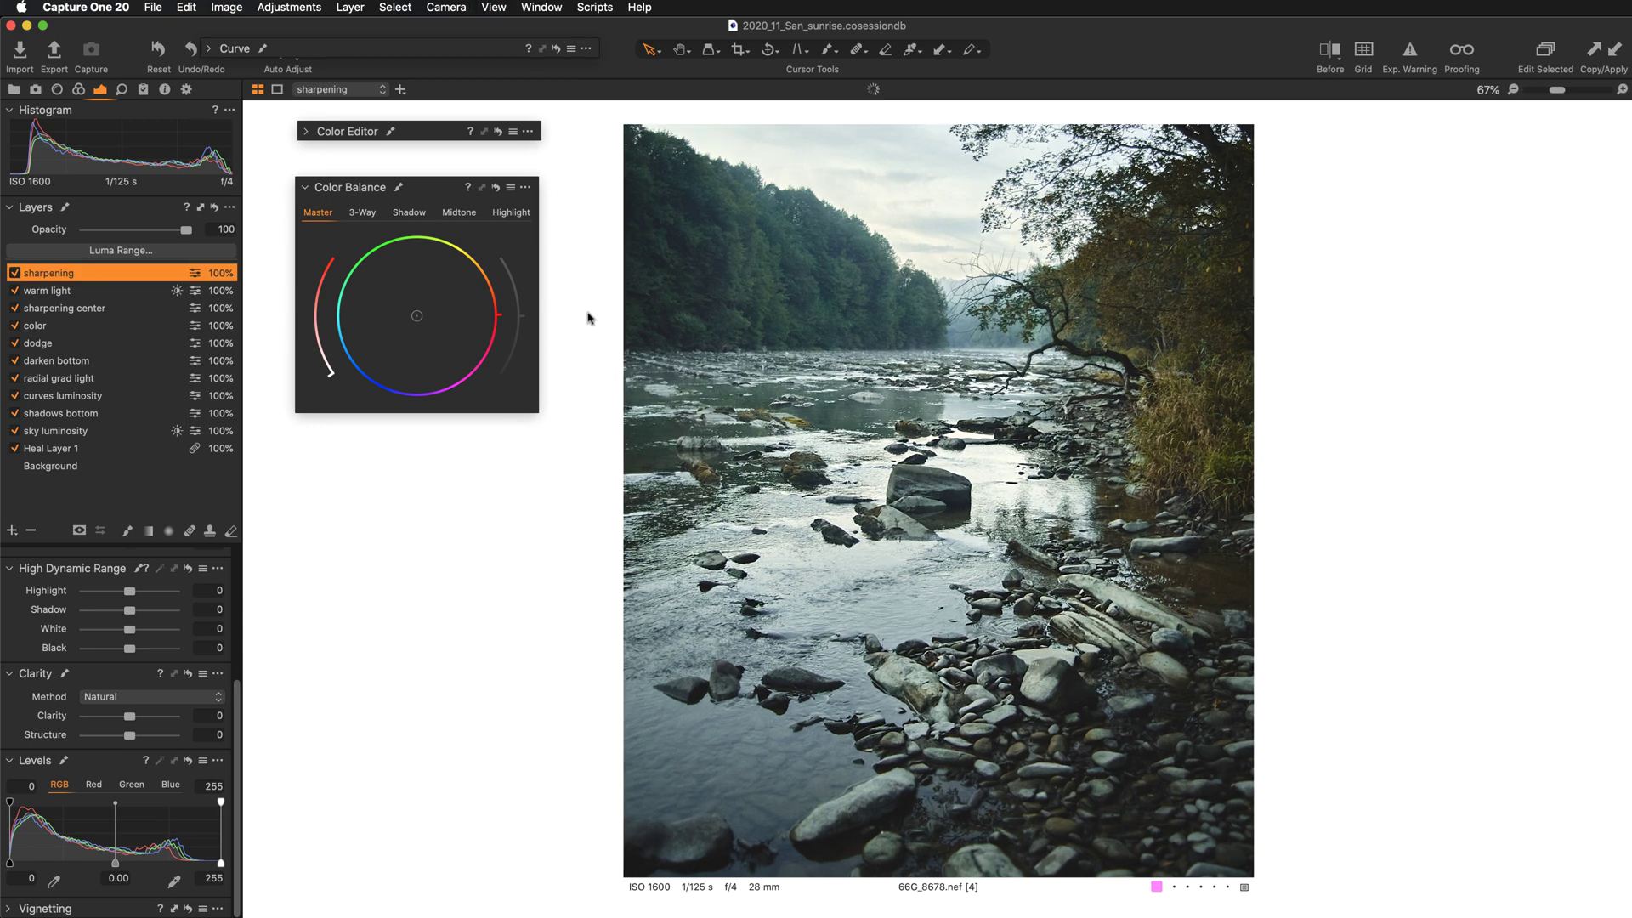
key("super+equal")
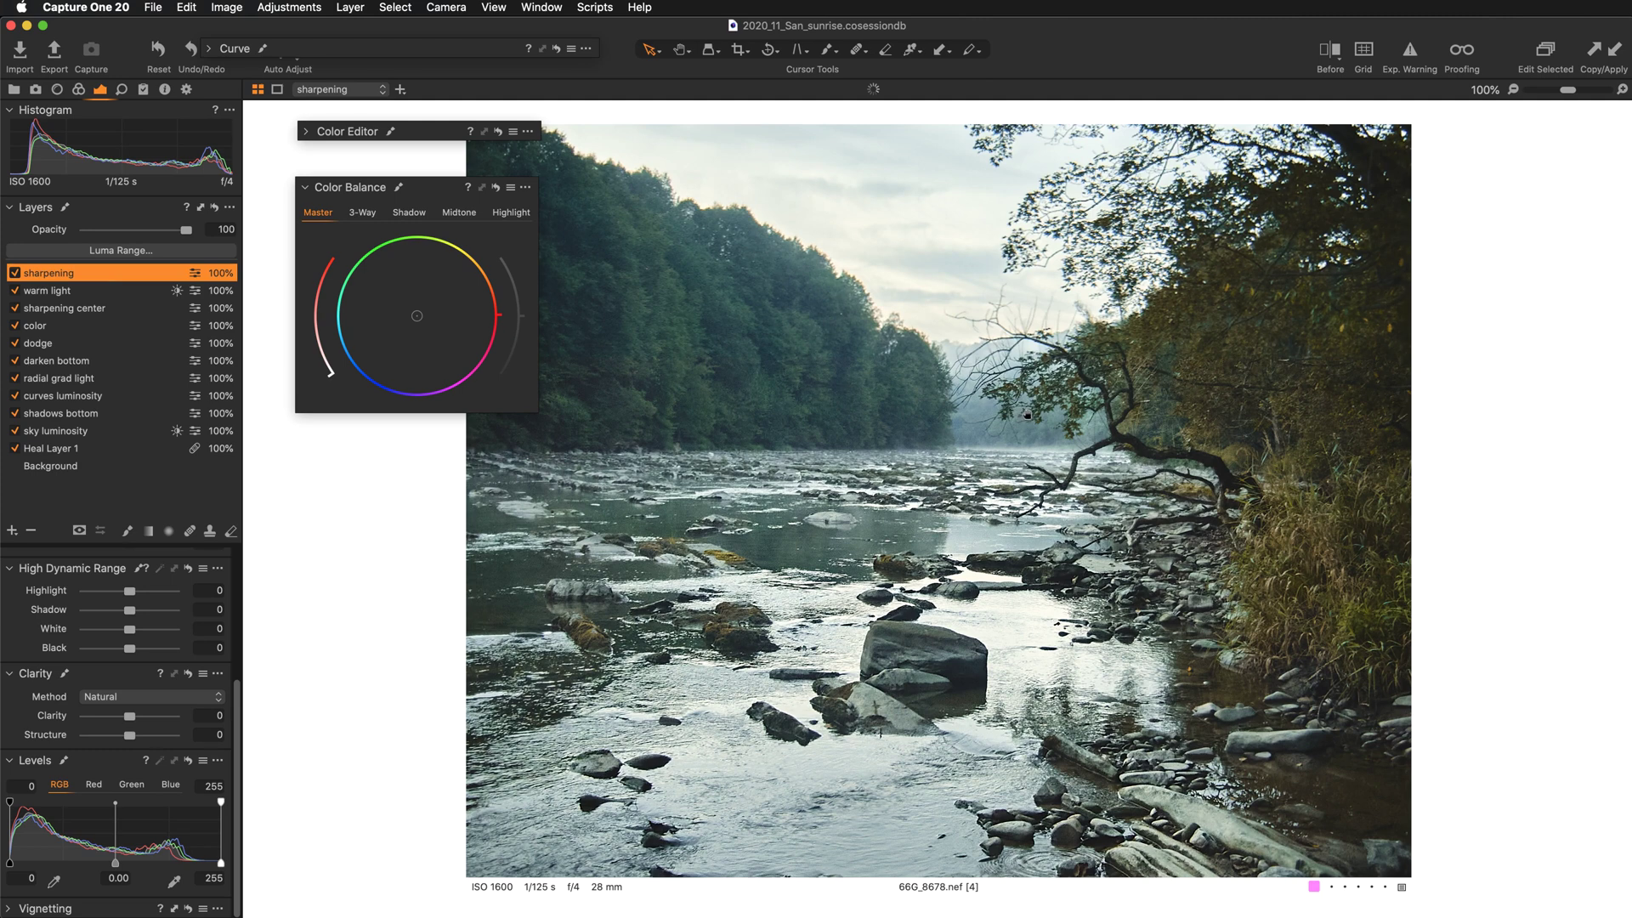
left_click(304, 187)
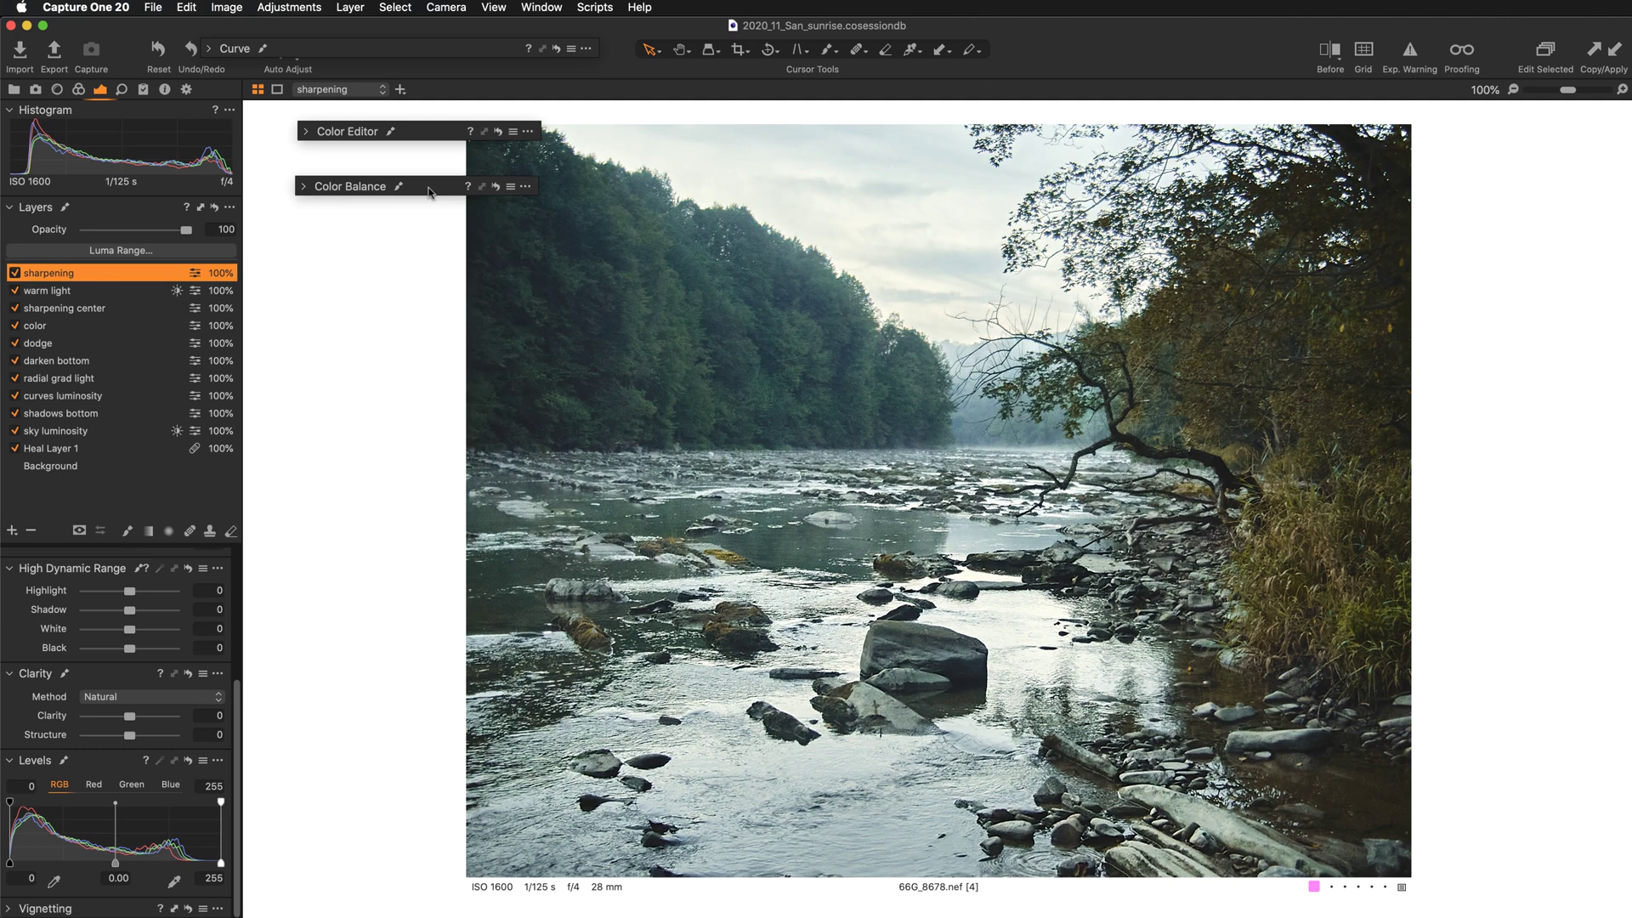
left_click_drag(350, 187, 126, 219)
left_click_drag(348, 131, 119, 207)
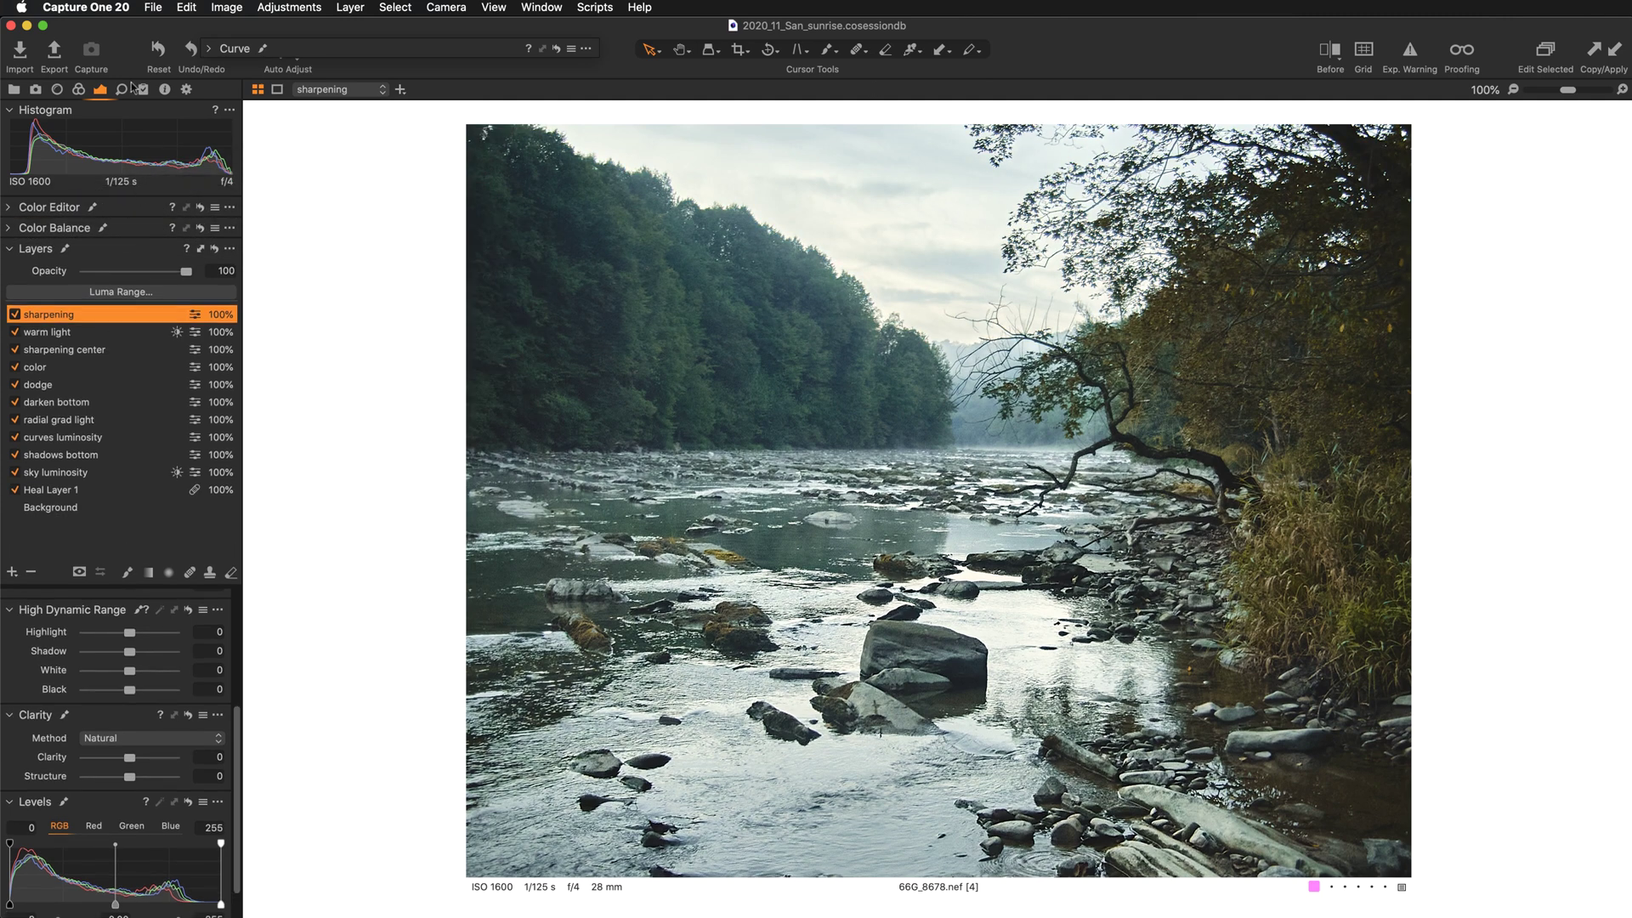
Set the sharpening amount to 138 on the sharpening layer and compare the photo with the amount reset.
left_click(122, 89)
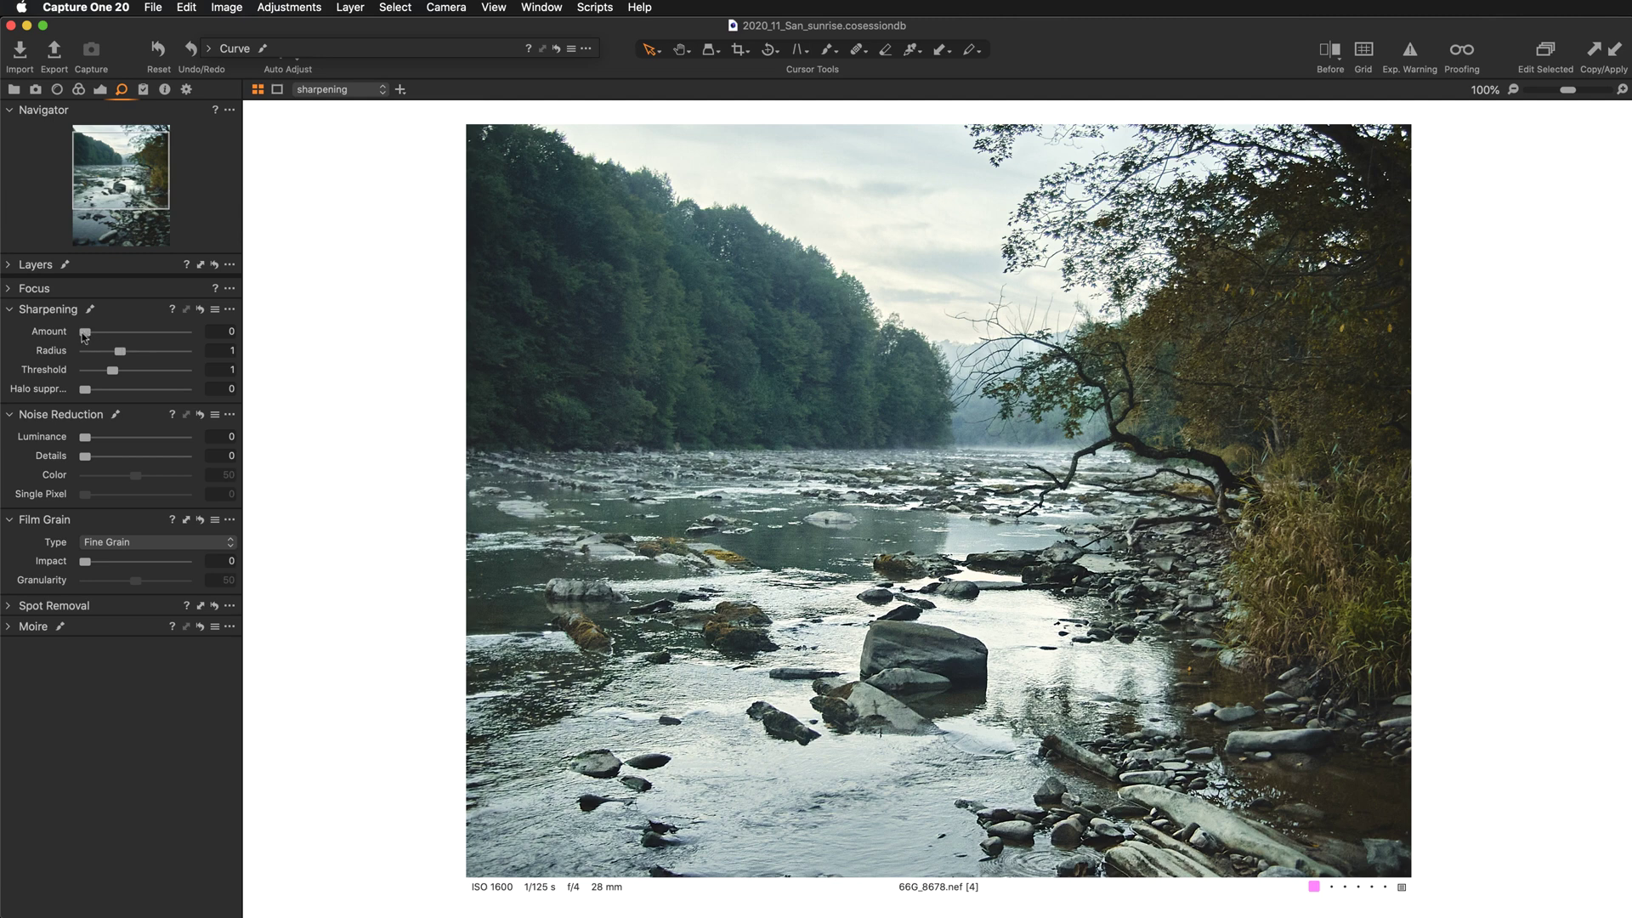
left_click_drag(85, 332, 100, 334)
scroll(345, 472, "down", 5)
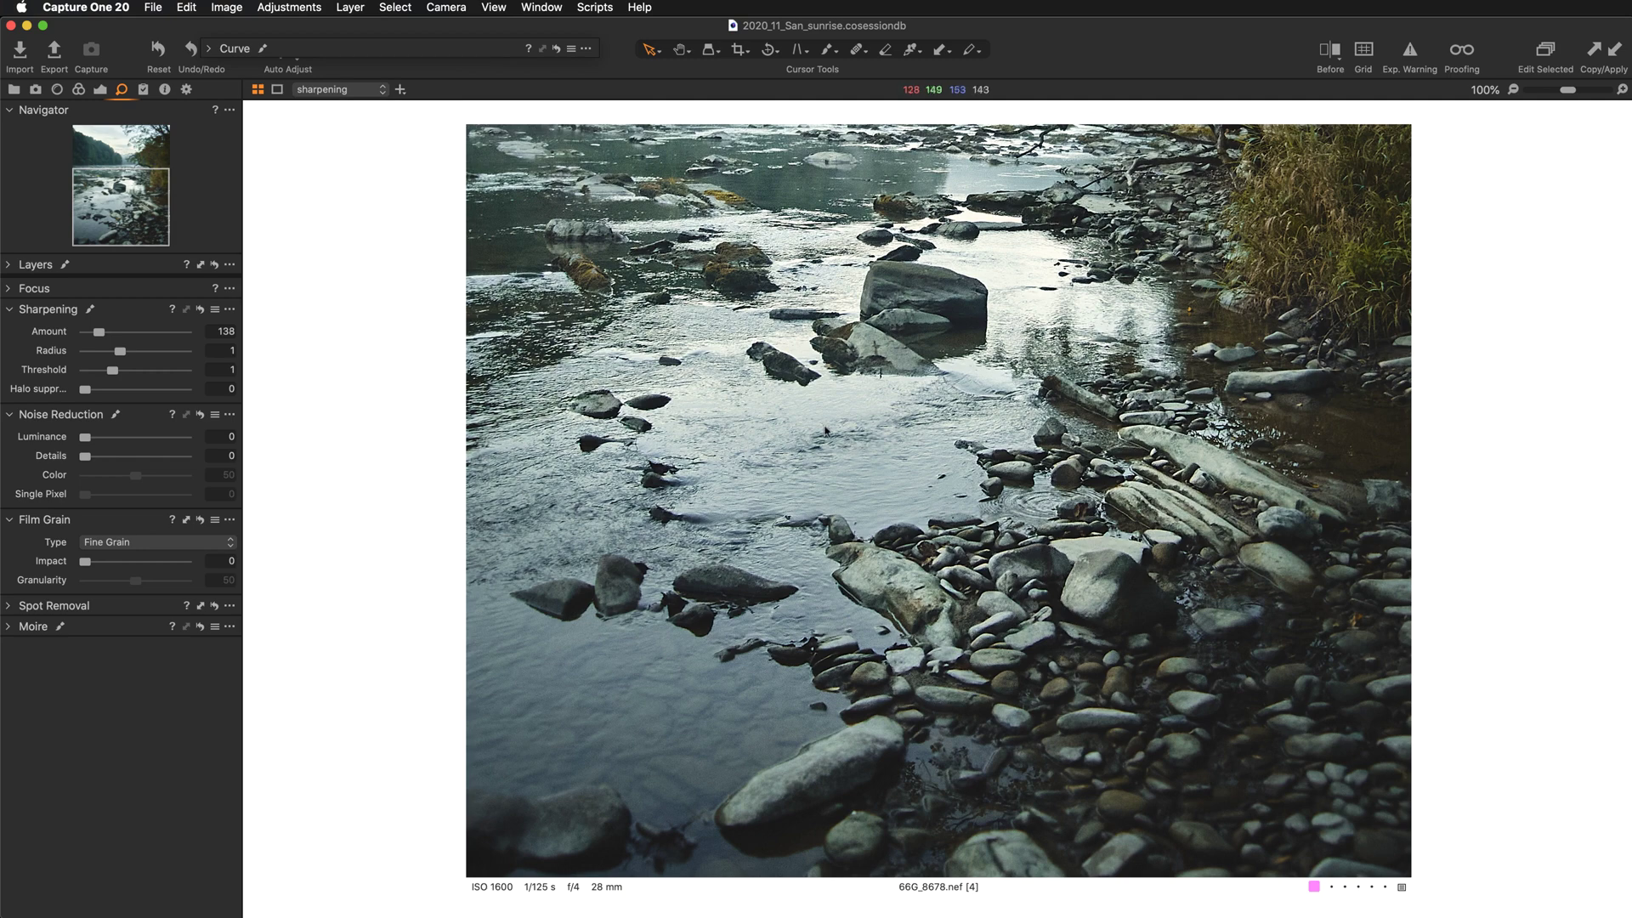
left_click_drag(800, 361, 790, 448)
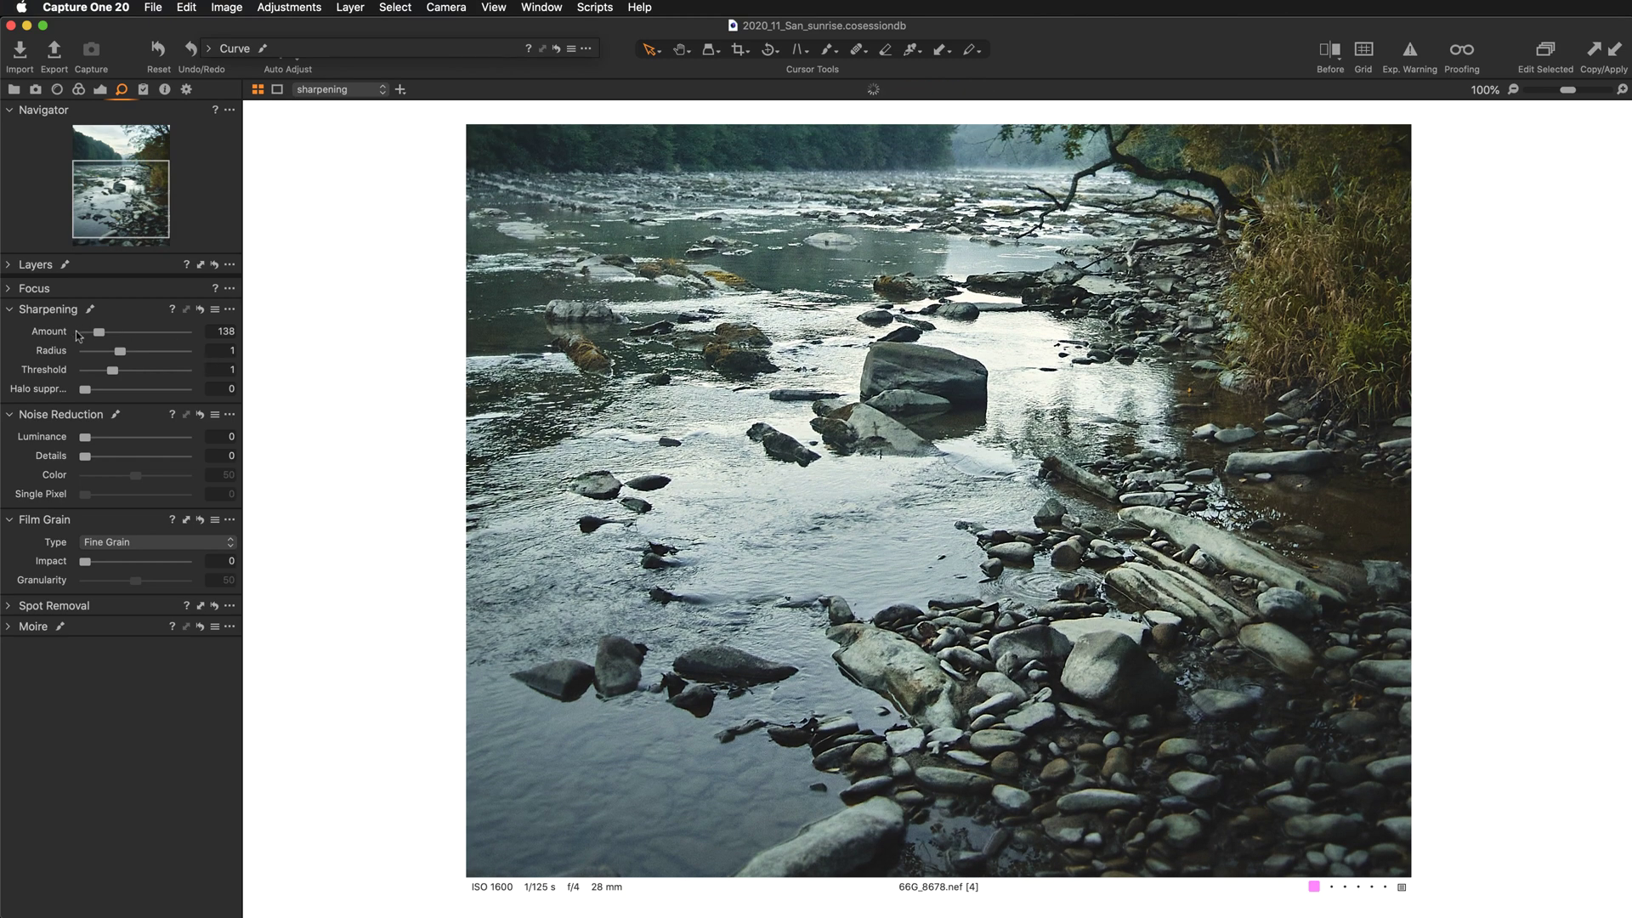
double_click(42, 332)
key("super+z")
Inspect the forest and sky at 200%, then apply Silver Rich film grain with an impact of 38.
scroll(1016, 378, "up", 5)
scroll(965, 387, "up", 1)
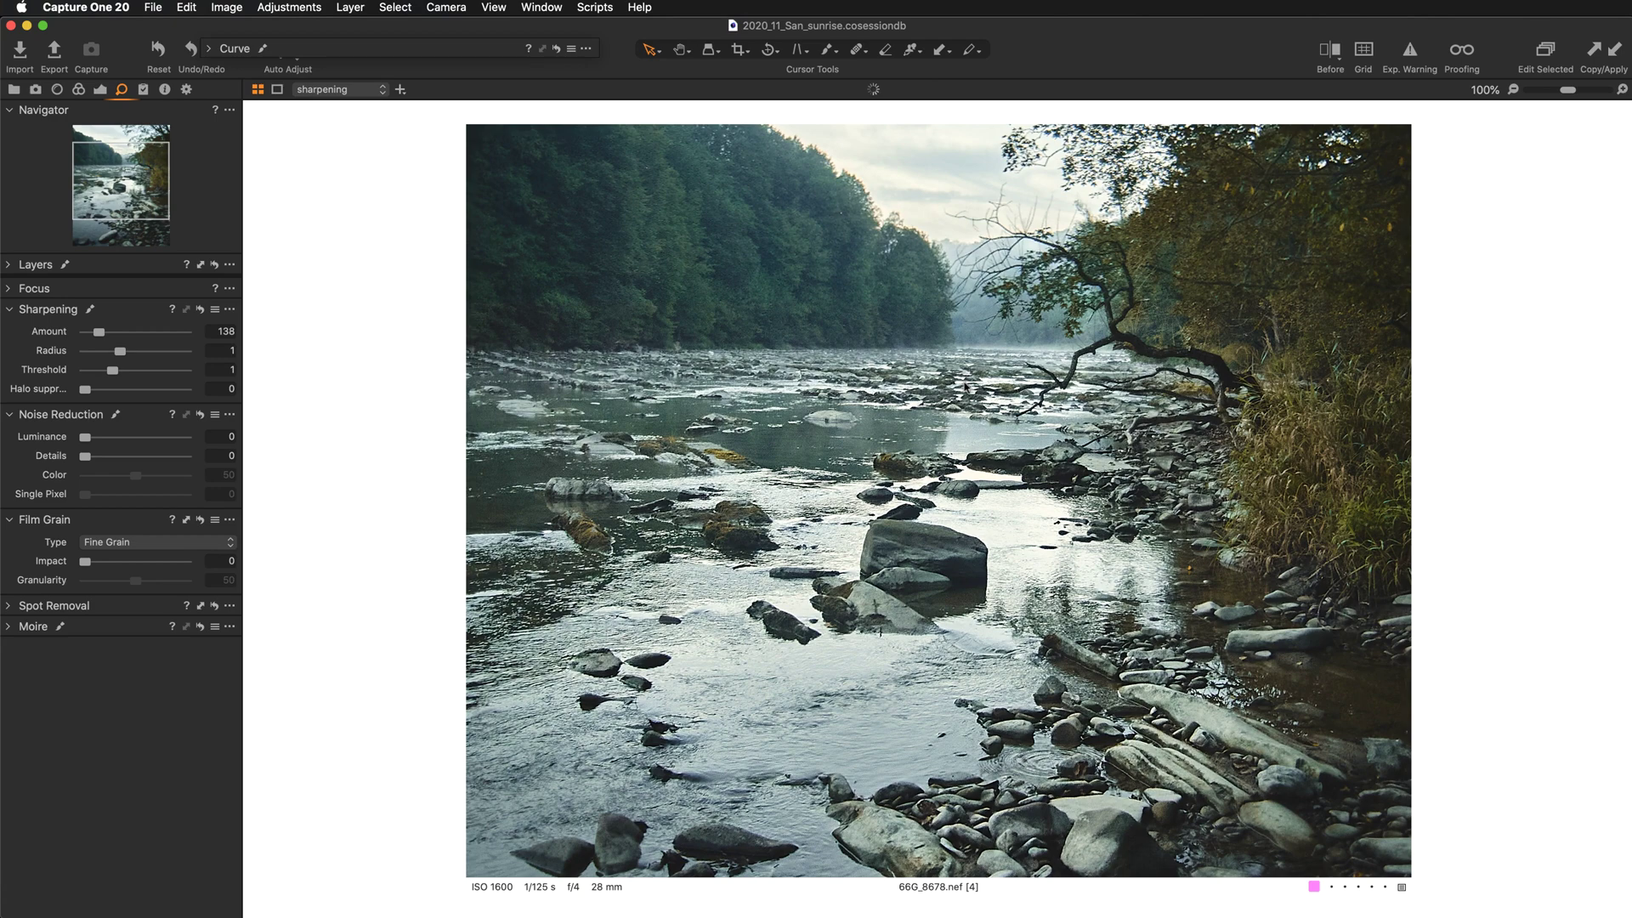
scroll(883, 416, "up", 4)
scroll(883, 416, "up", 5)
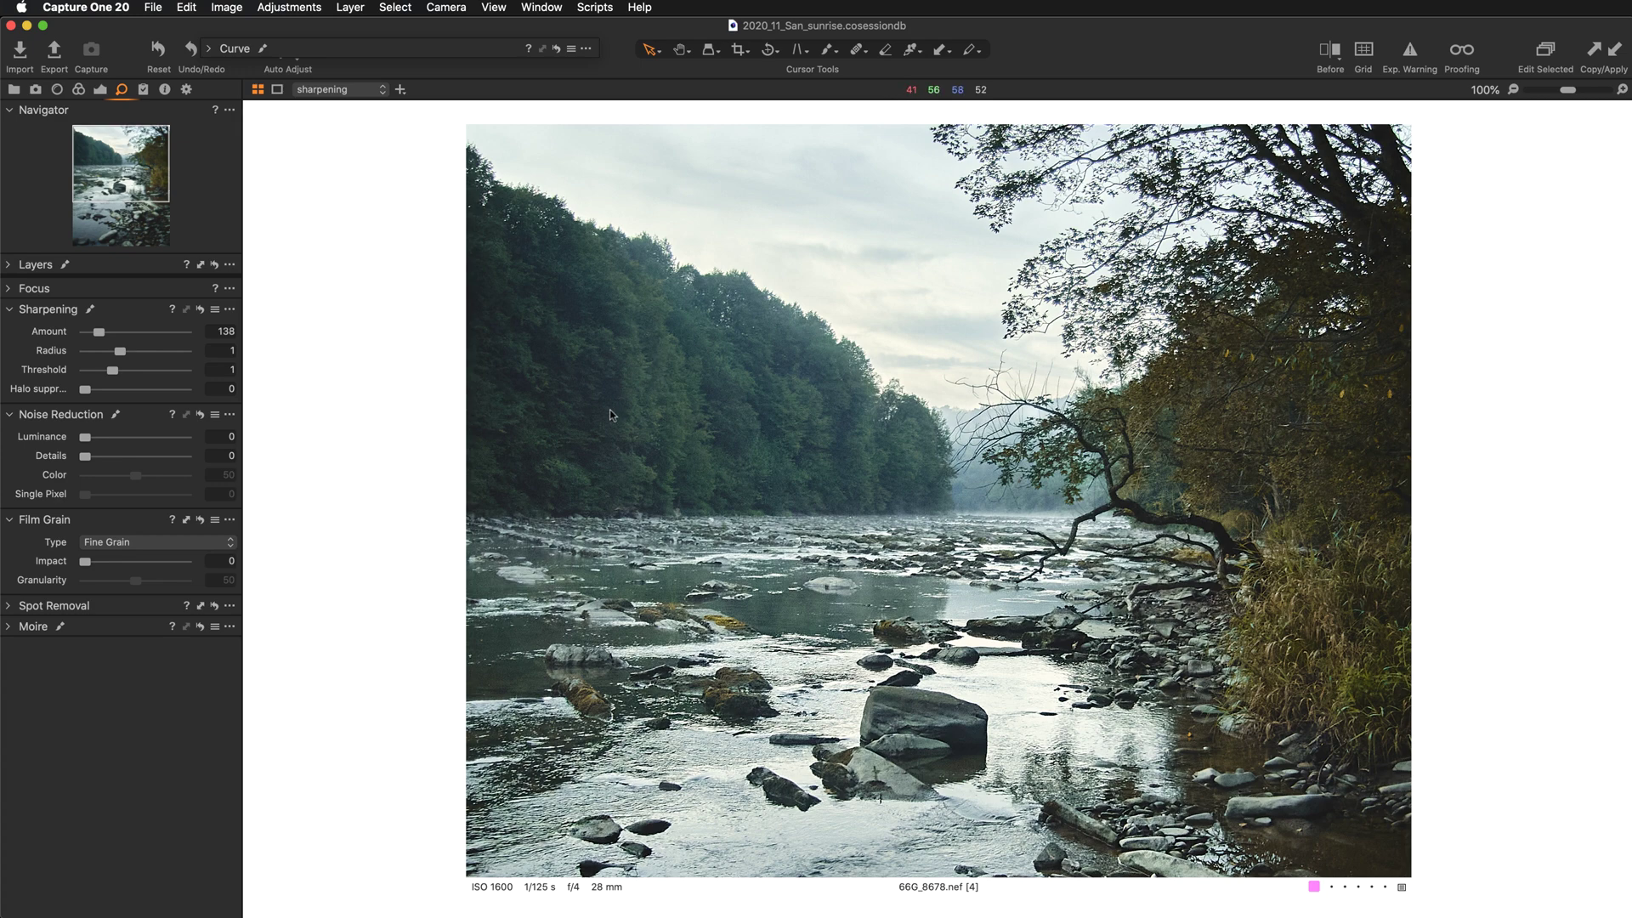
scroll(624, 410, "up", 3)
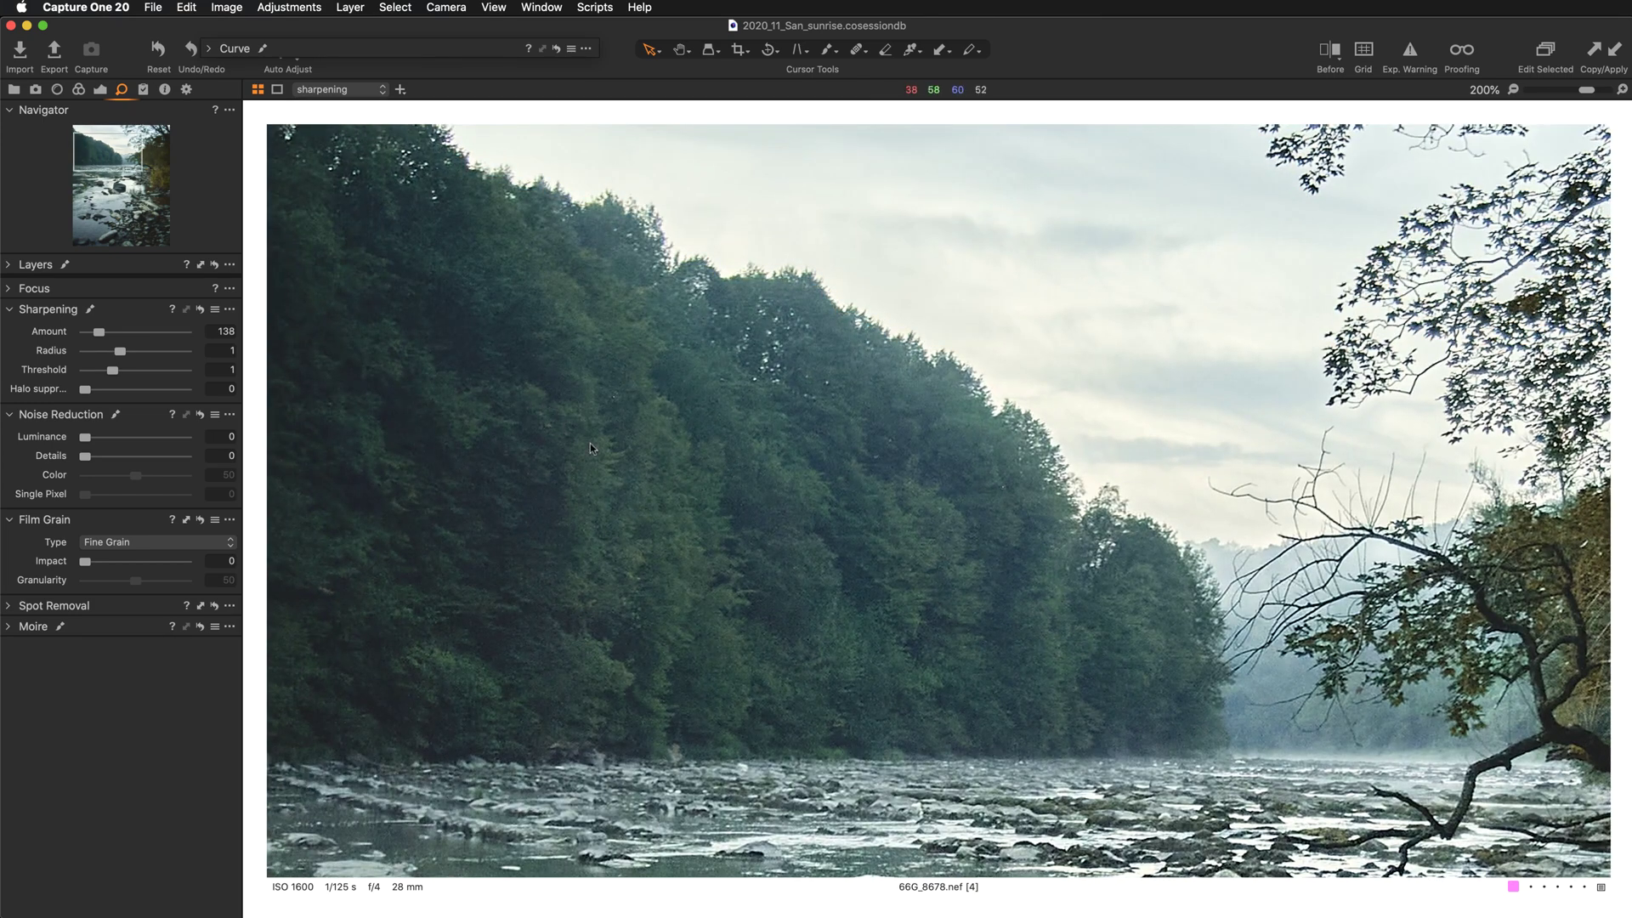
scroll(675, 494, "down", 3)
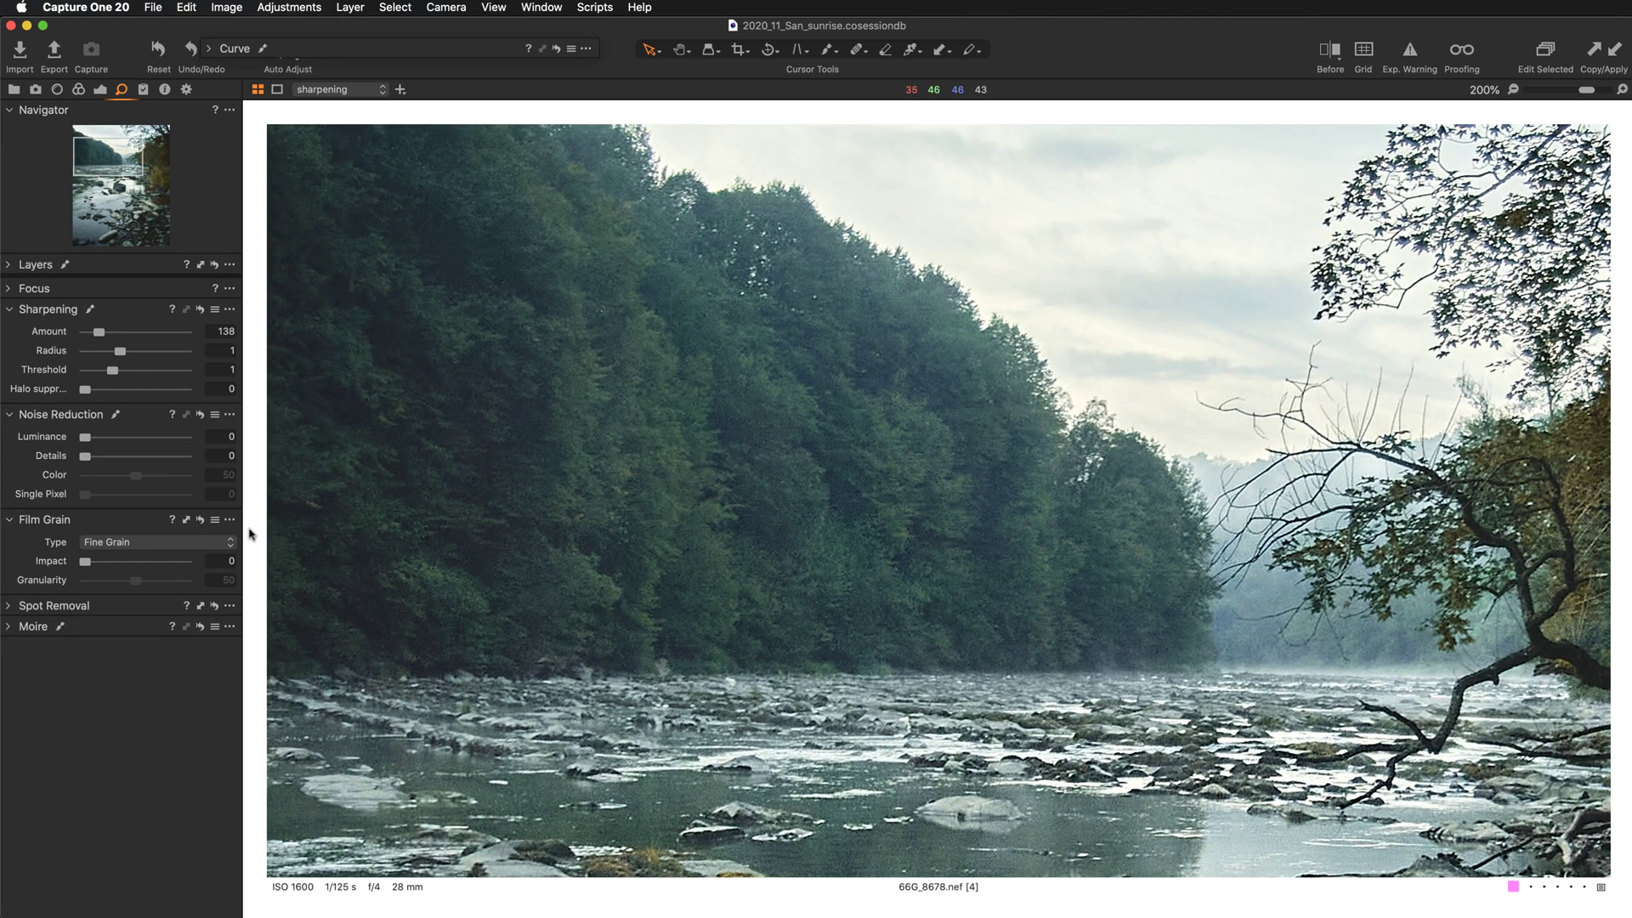
left_click(104, 544)
left_click(104, 553)
left_click_drag(85, 563, 124, 562)
Compare the photo with and without film grain at 100% and 200%, and lower the grain impact to 33.
key("super+minus")
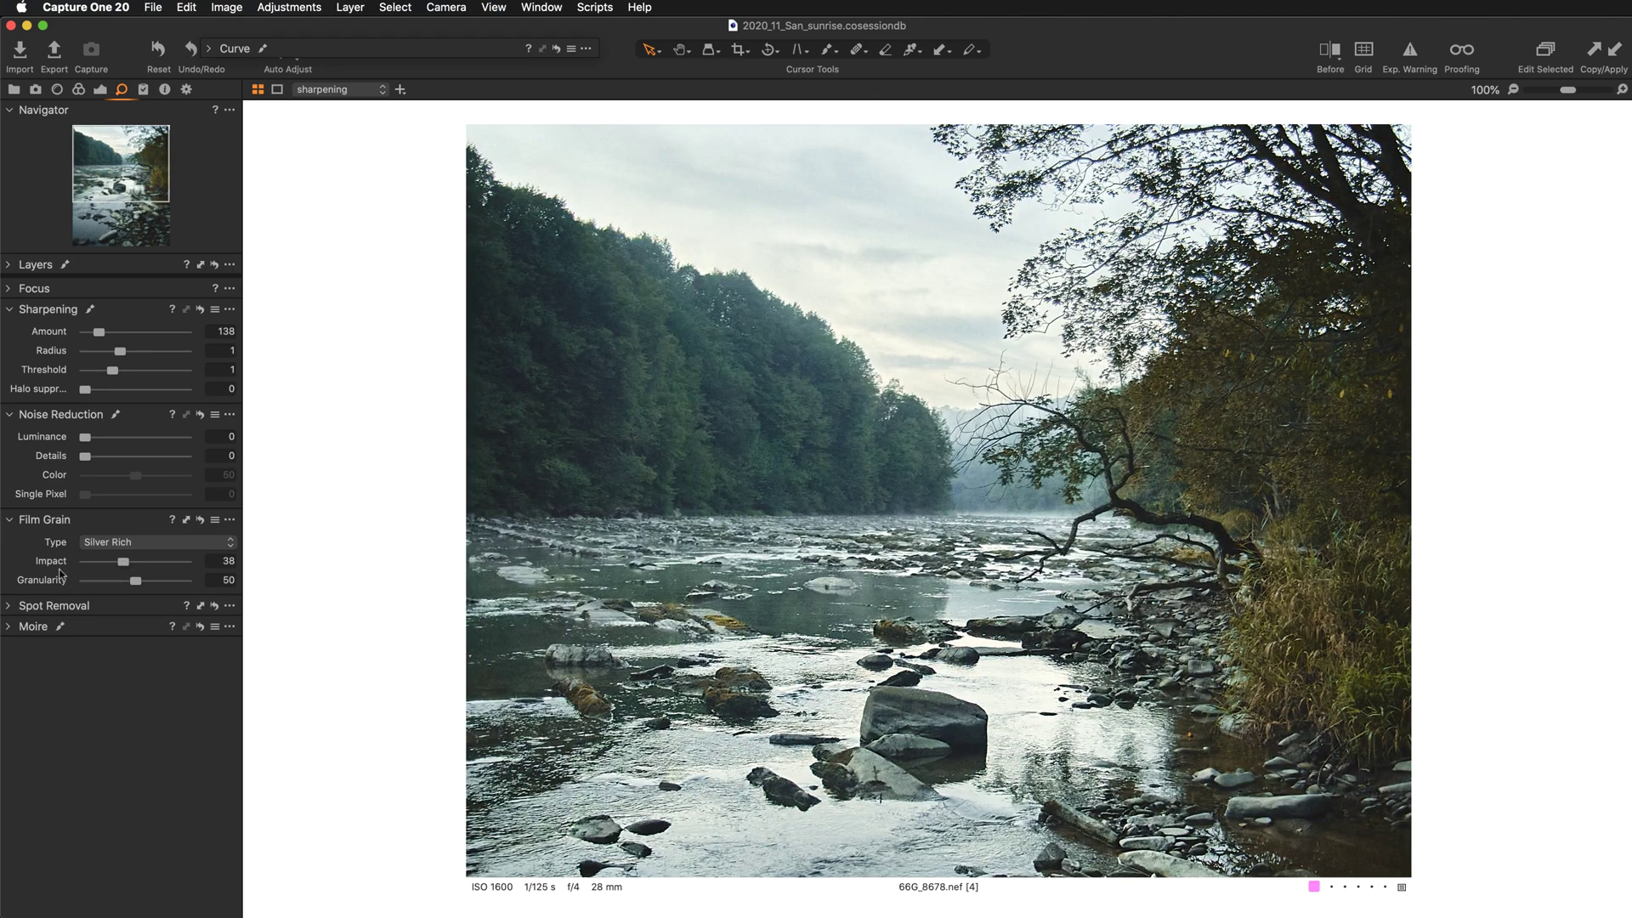
double_click(58, 565)
key("super+z")
key("super+plus")
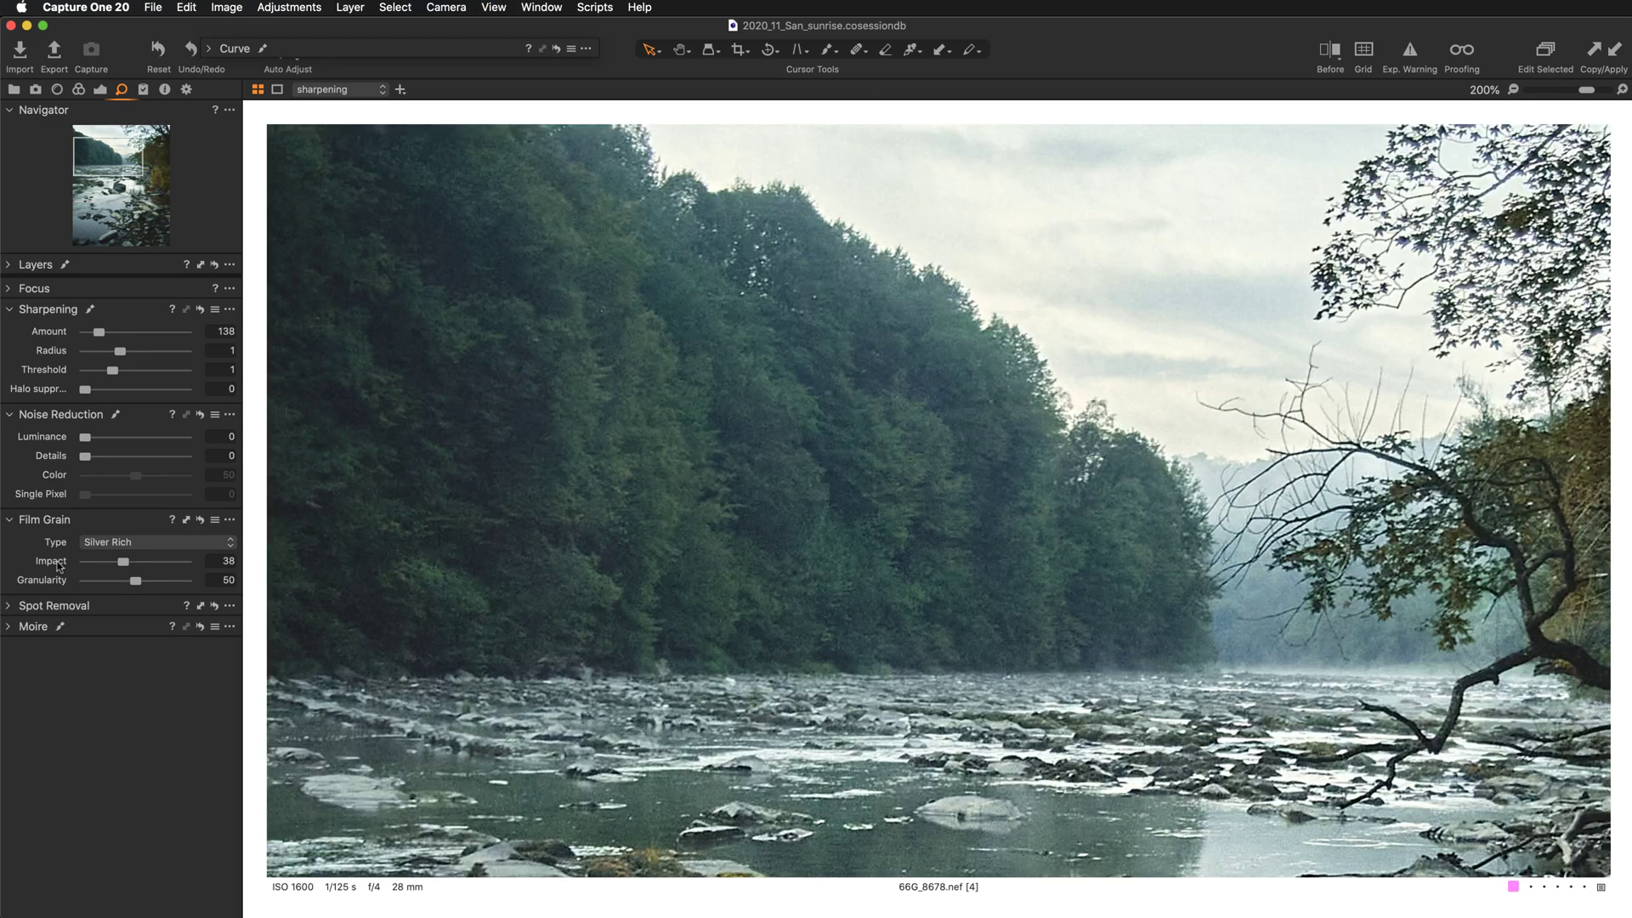
scroll(918, 725, "down", 10)
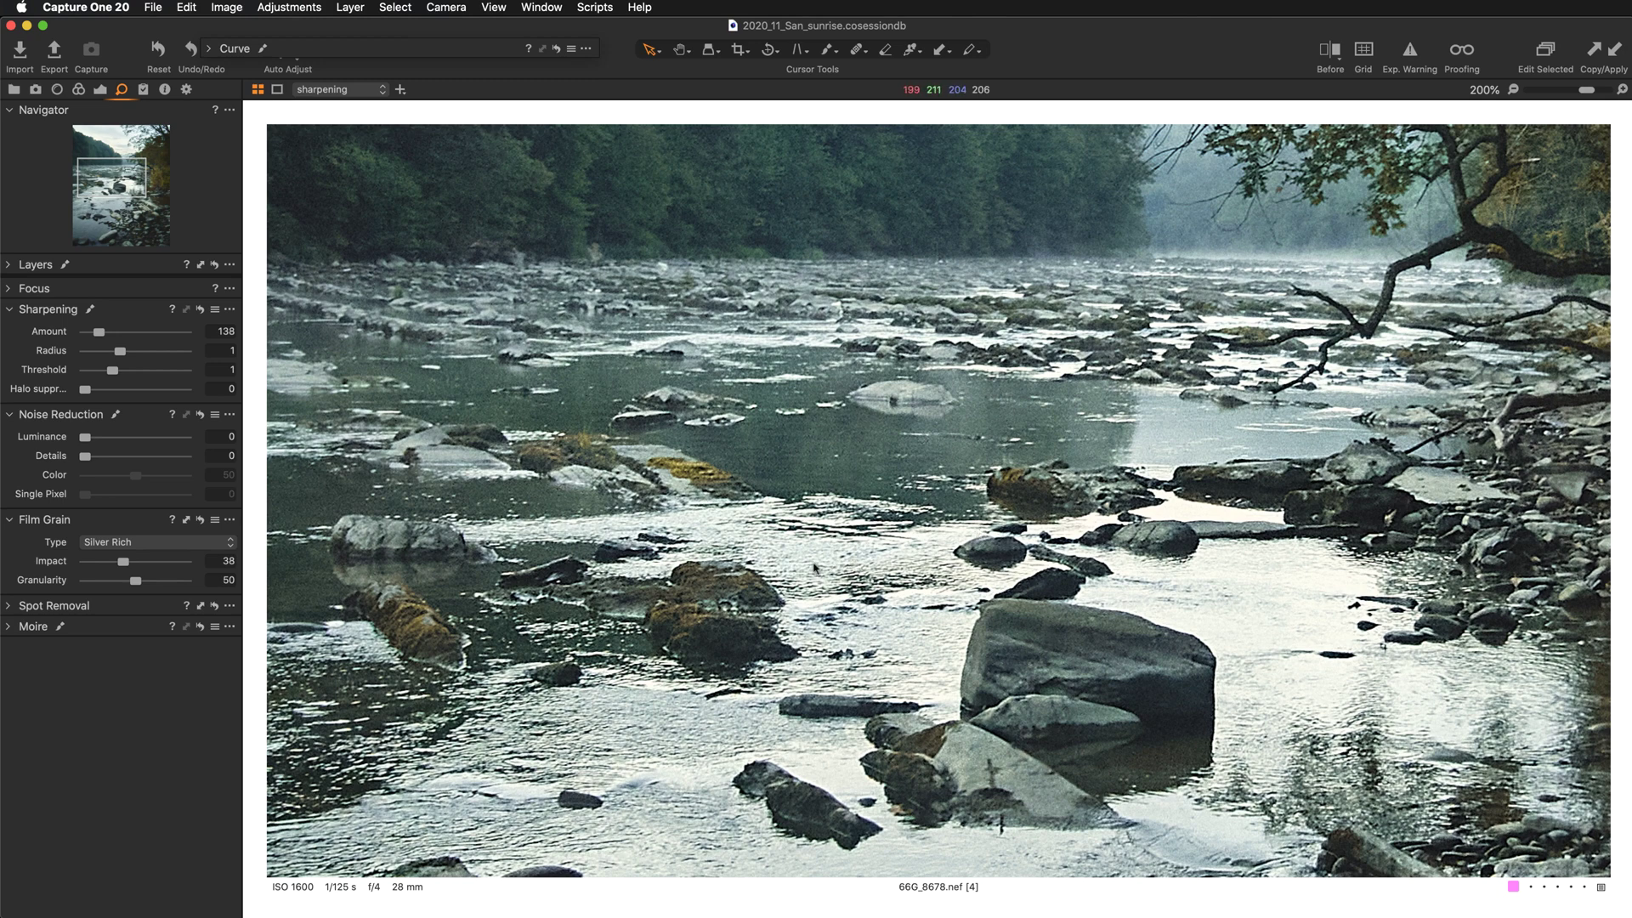
scroll(828, 610, "up", 5)
scroll(828, 611, "up", 5)
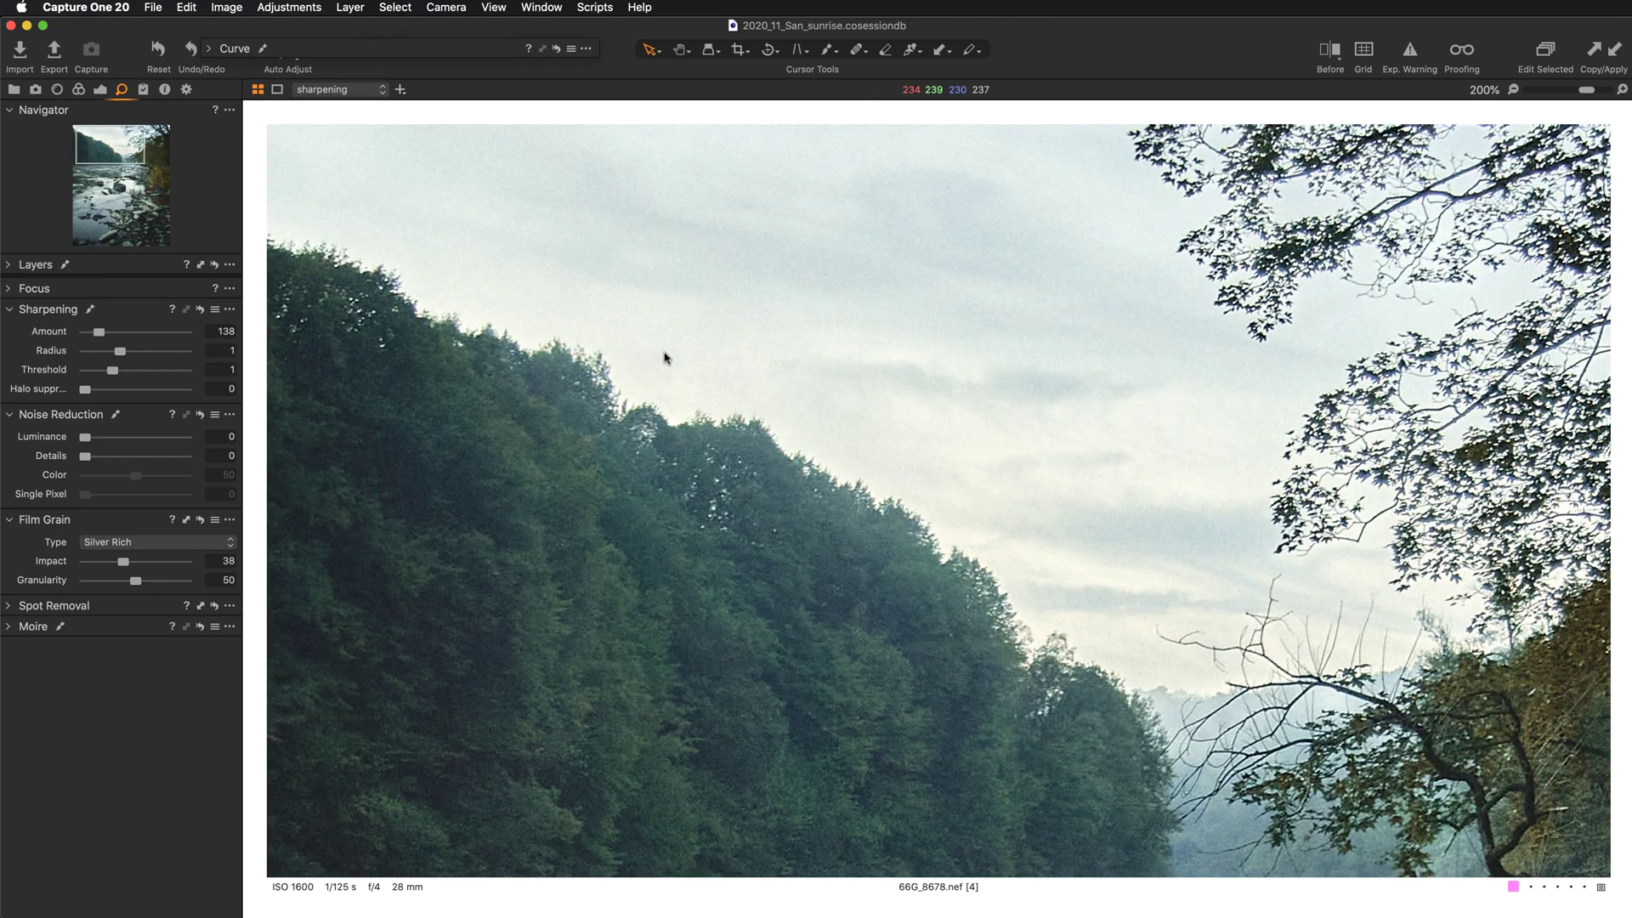
double_click(49, 564)
key("super+z")
left_click_drag(124, 561, 116, 562)
Compare the photo with the sharpening amount reset, restore the amount, and check the whole photo.
double_click(46, 334)
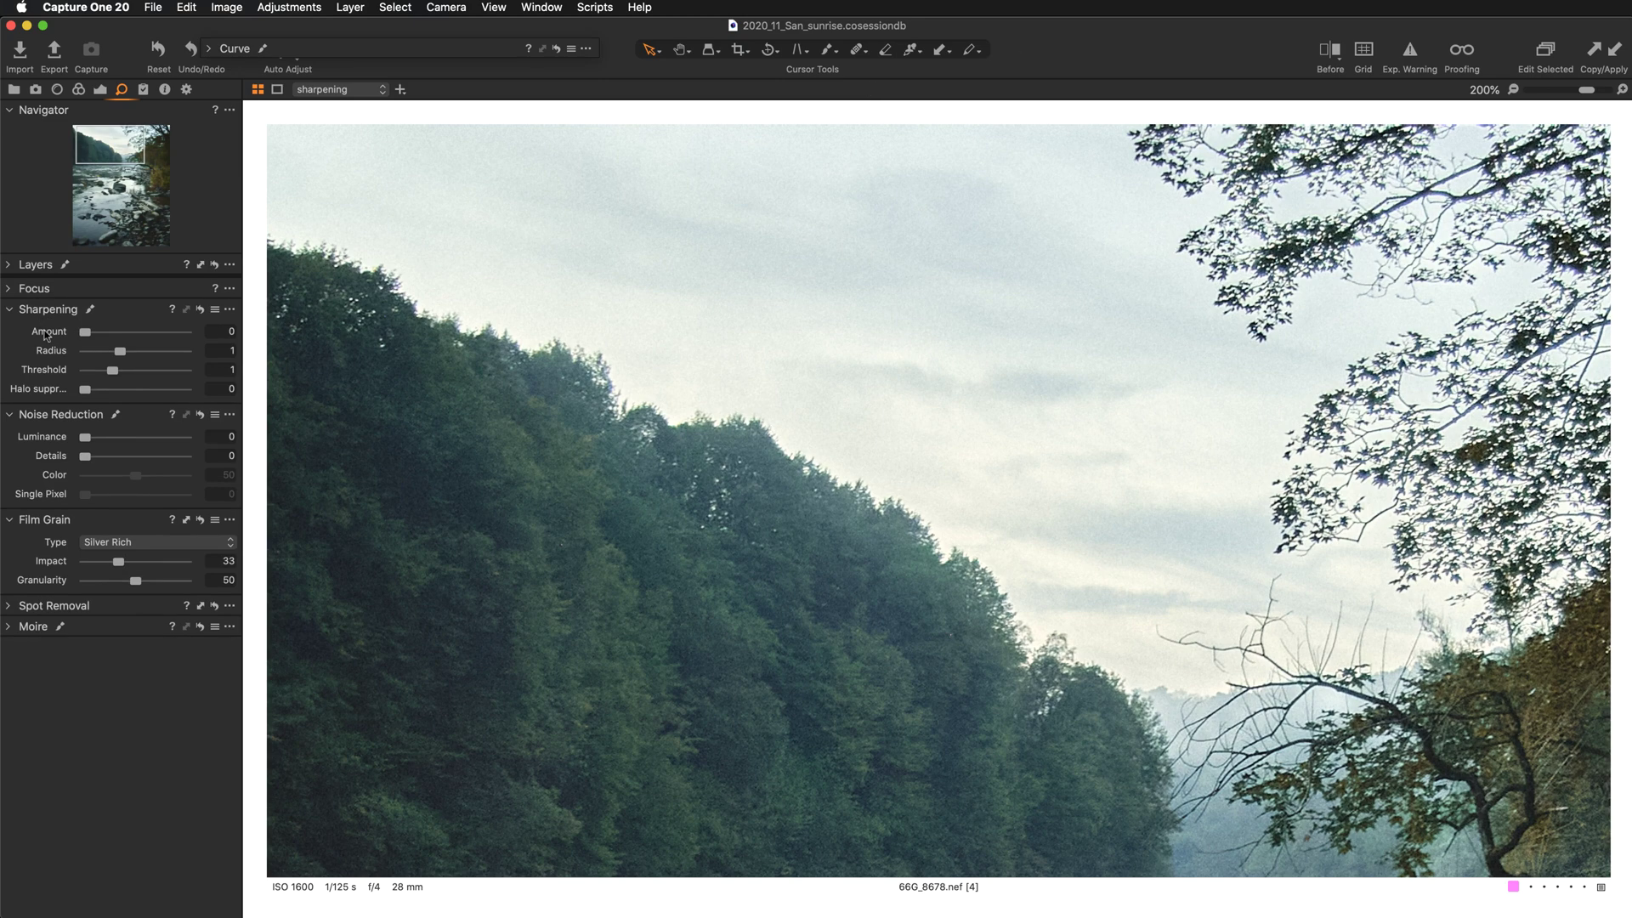
key("super+z")
key("super+0")
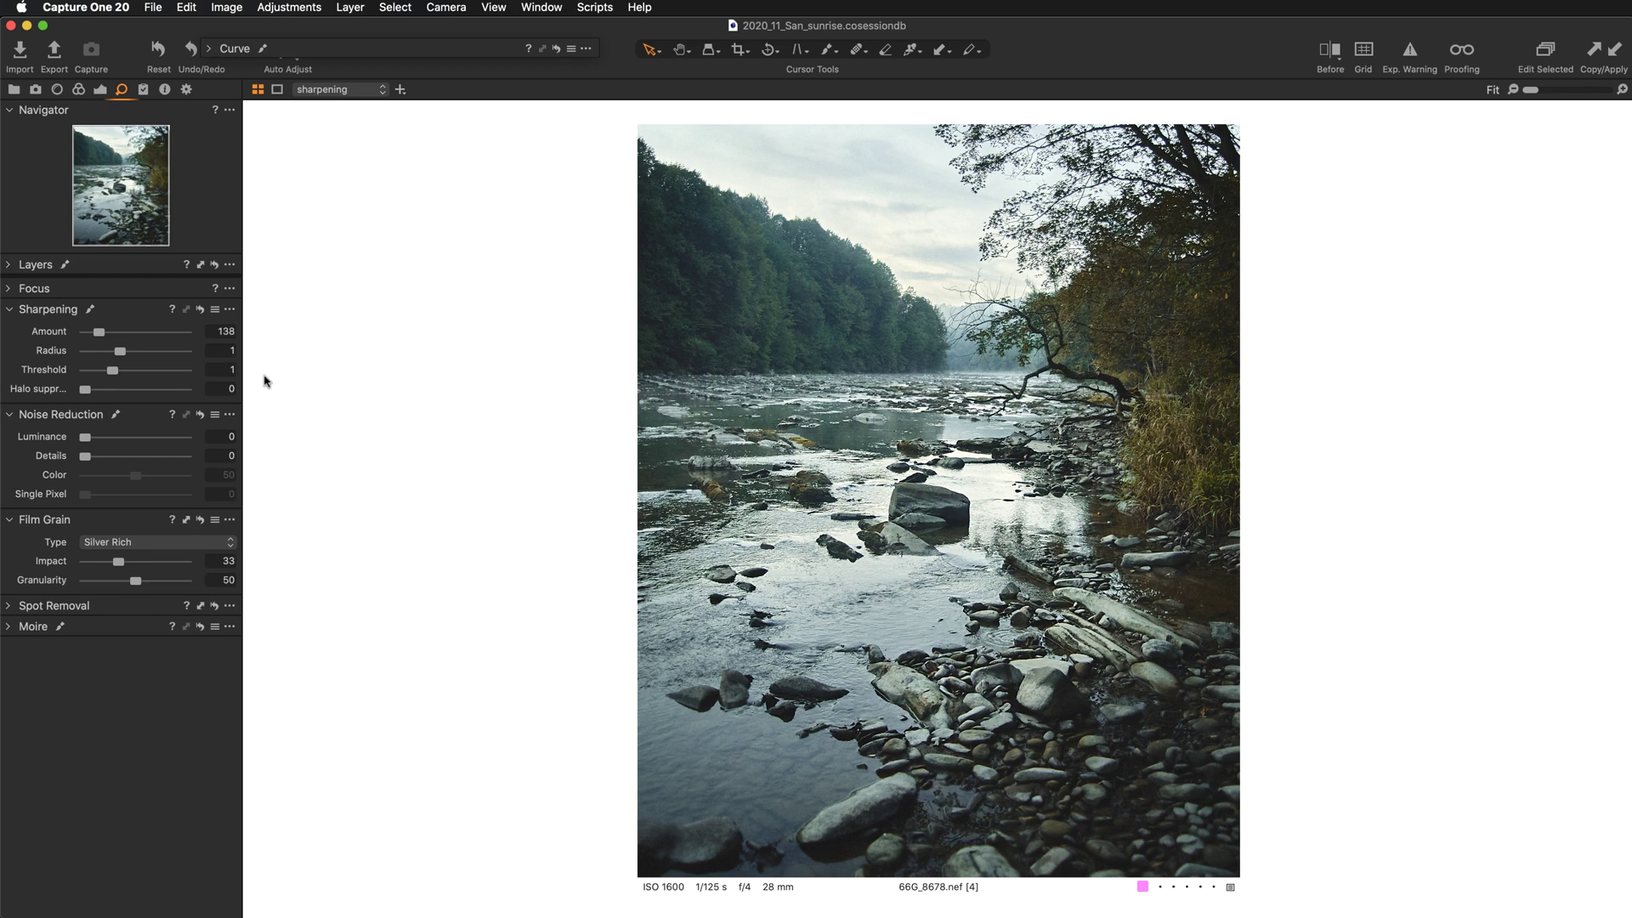
Select the color layer and compare the photo with that layer off, leaving it enabled.
left_click(106, 91)
left_click(66, 372)
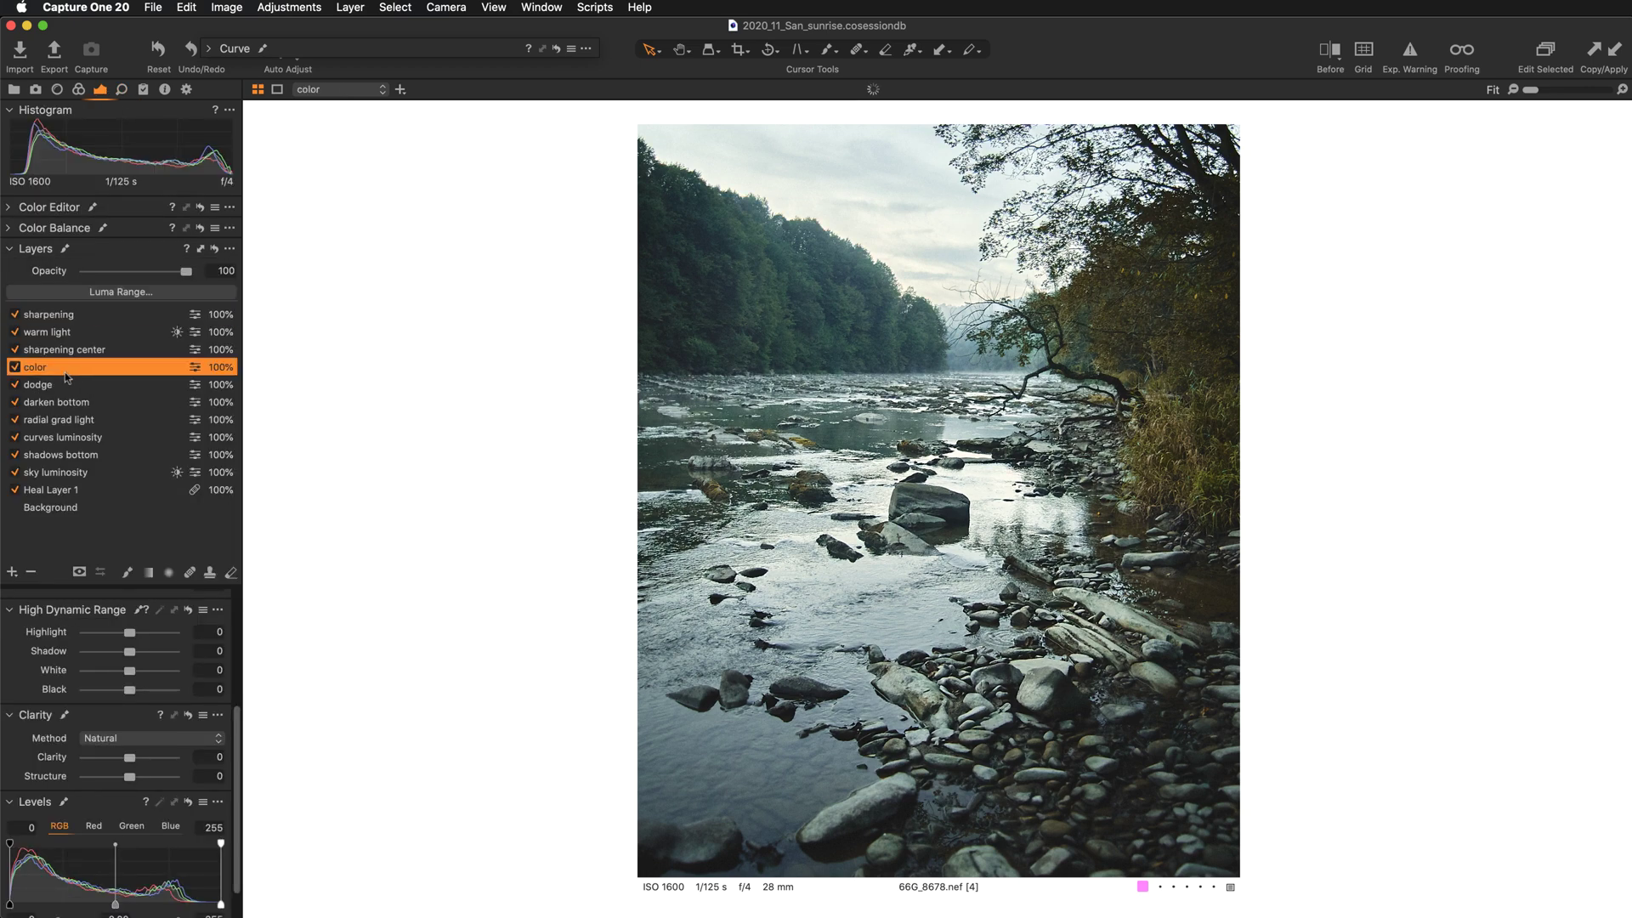
left_click(14, 369)
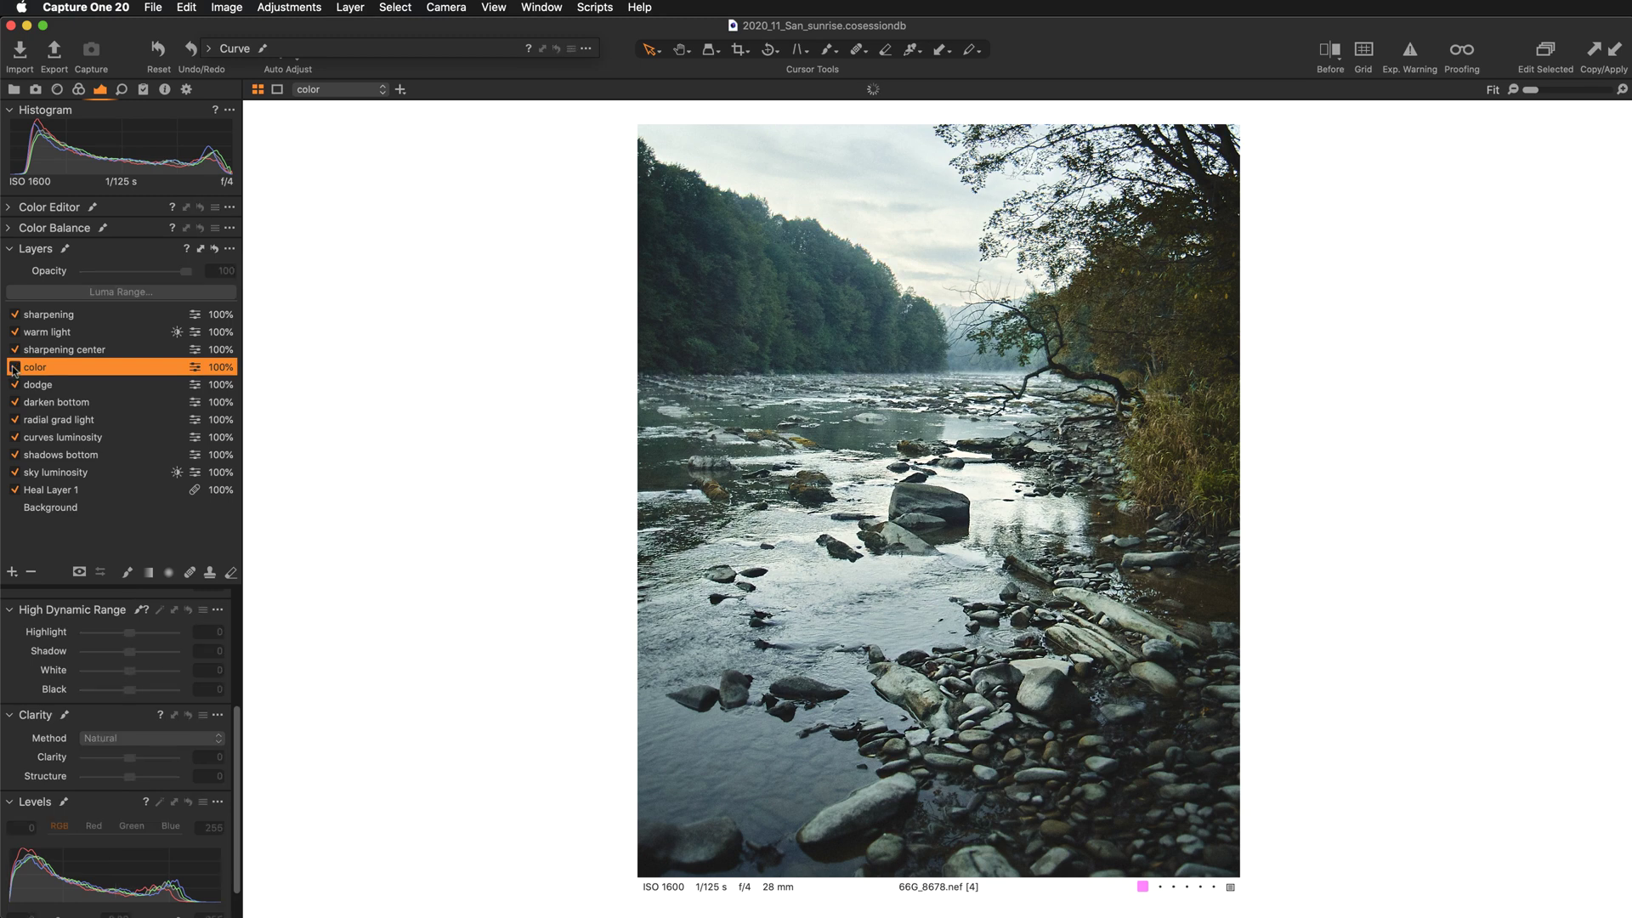
left_click(14, 369)
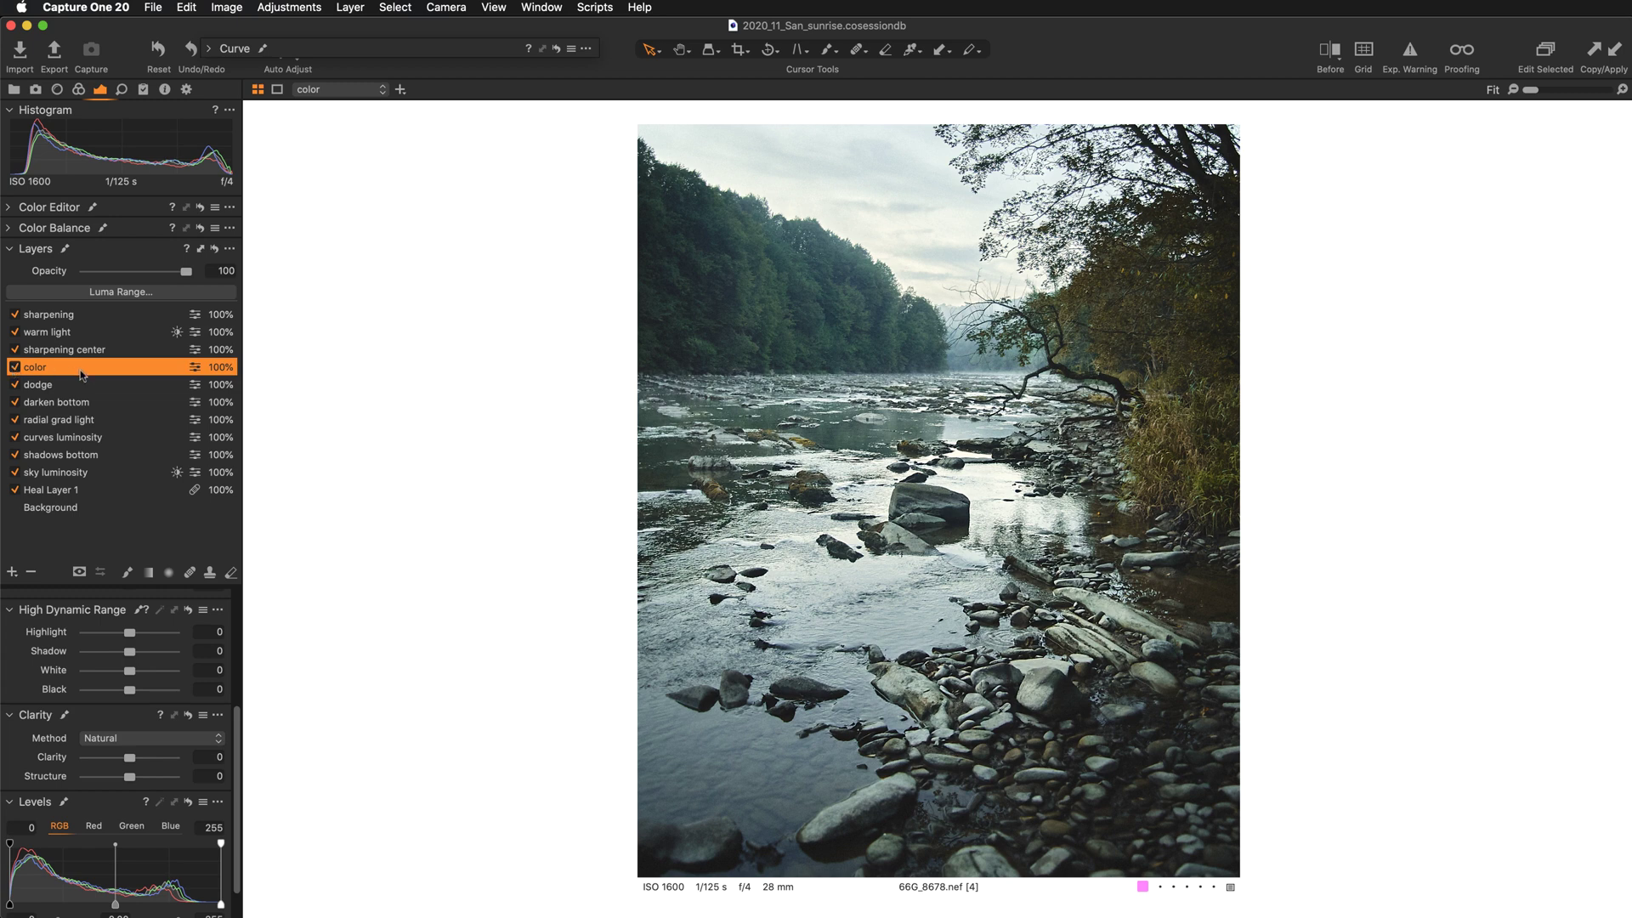
Add the Color Editor to the color tools, float it beside the photo, and switch it to Advanced mode.
left_click(79, 90)
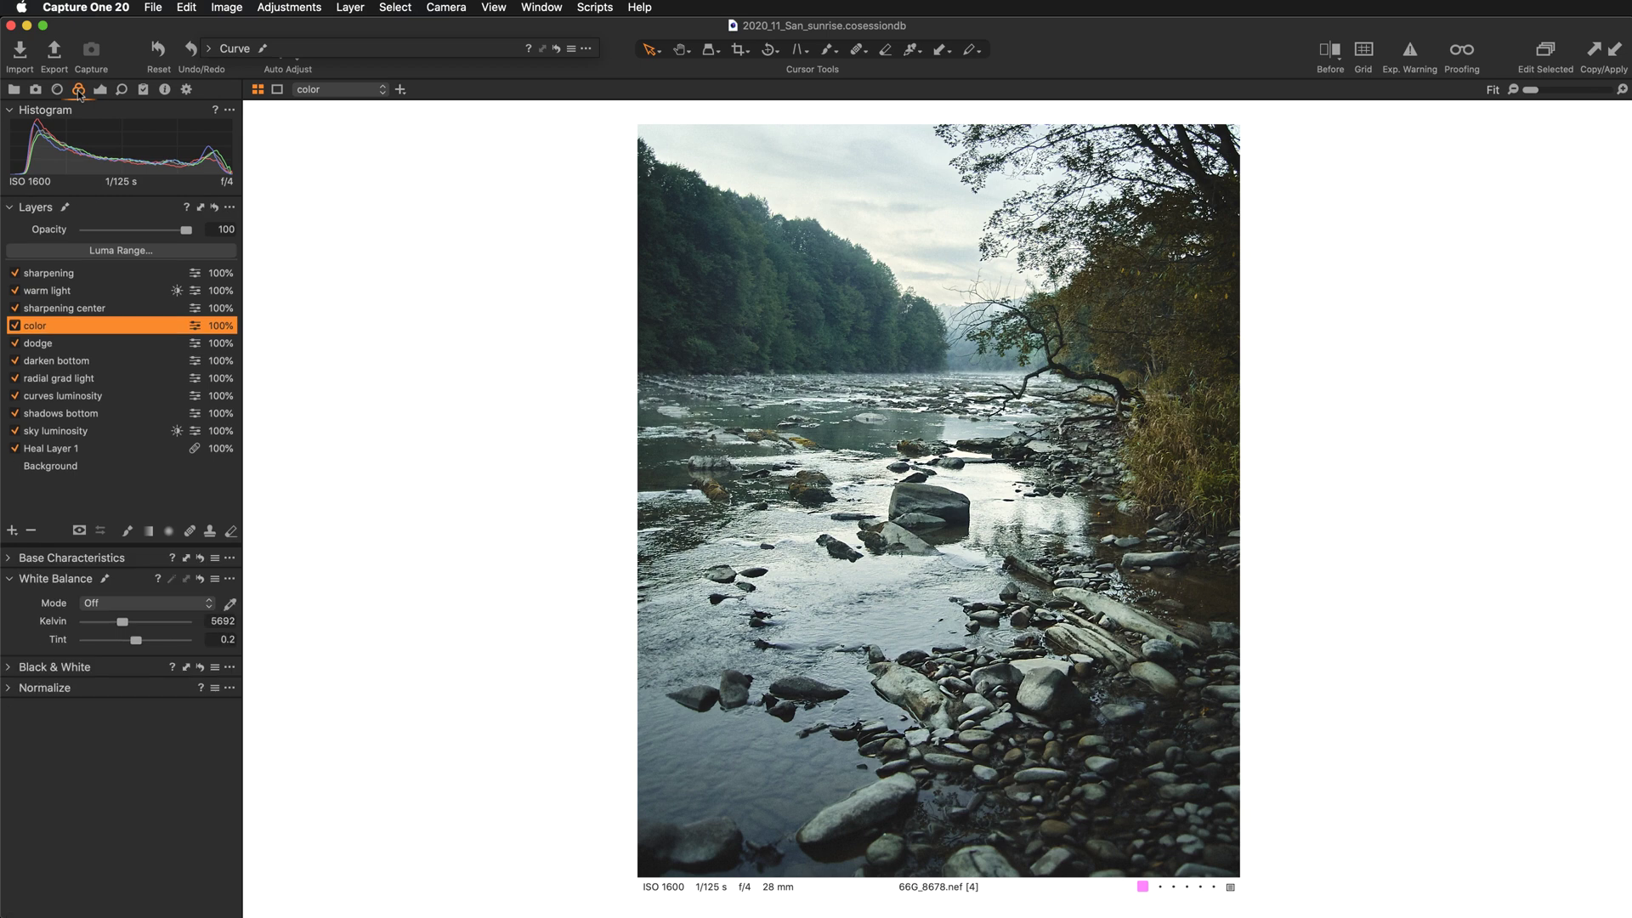
right_click(153, 788)
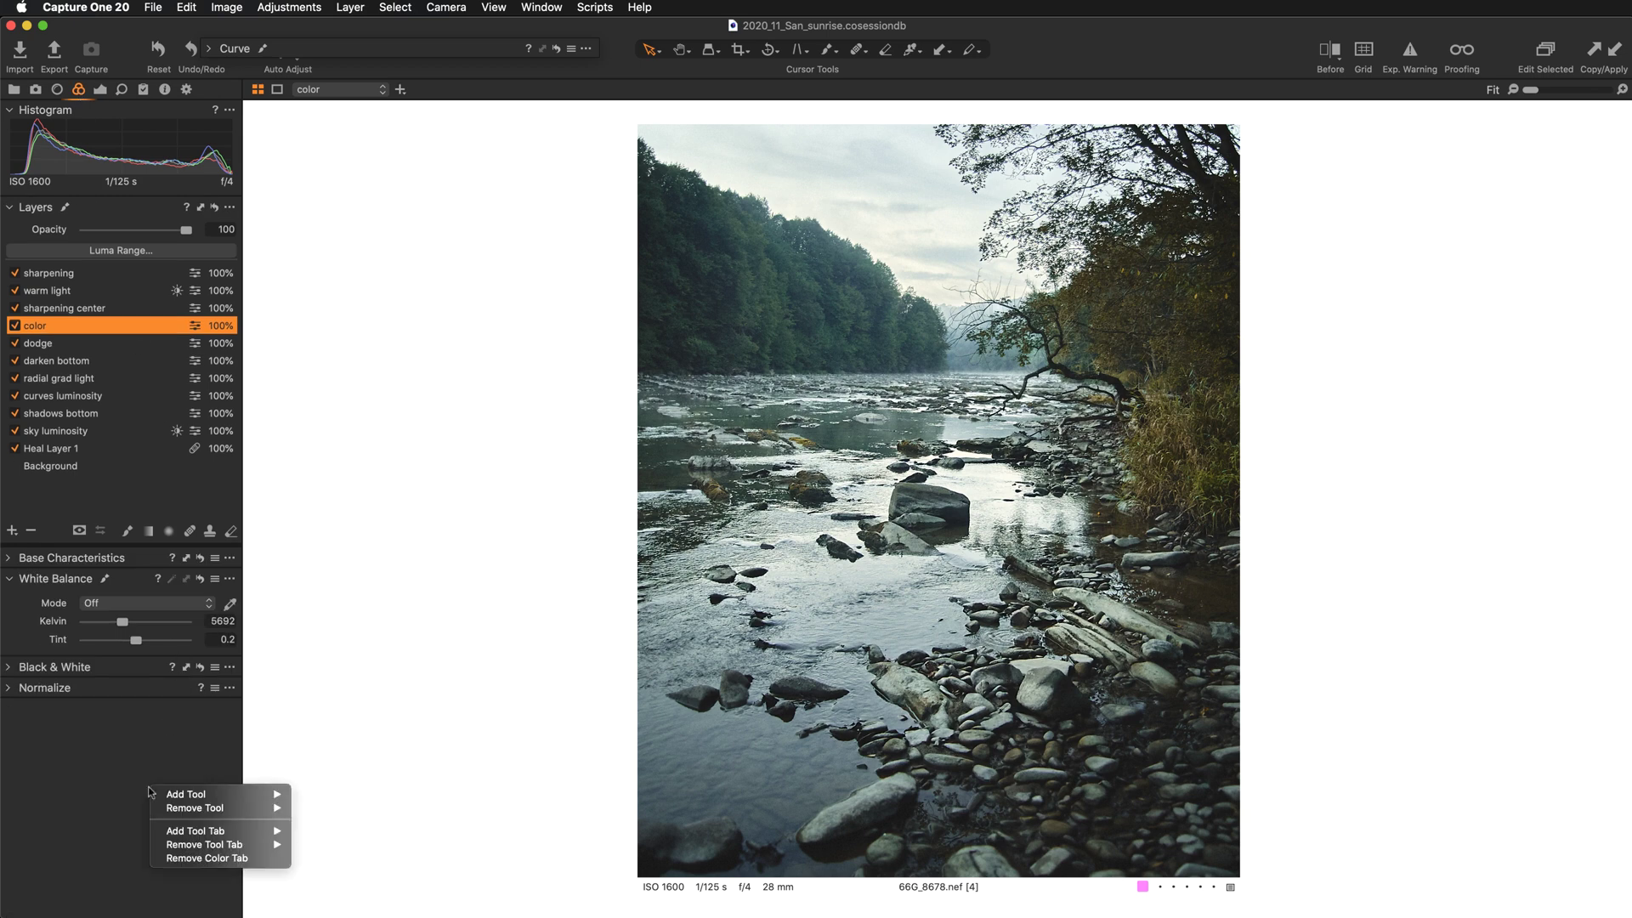
mouse_move(222, 798)
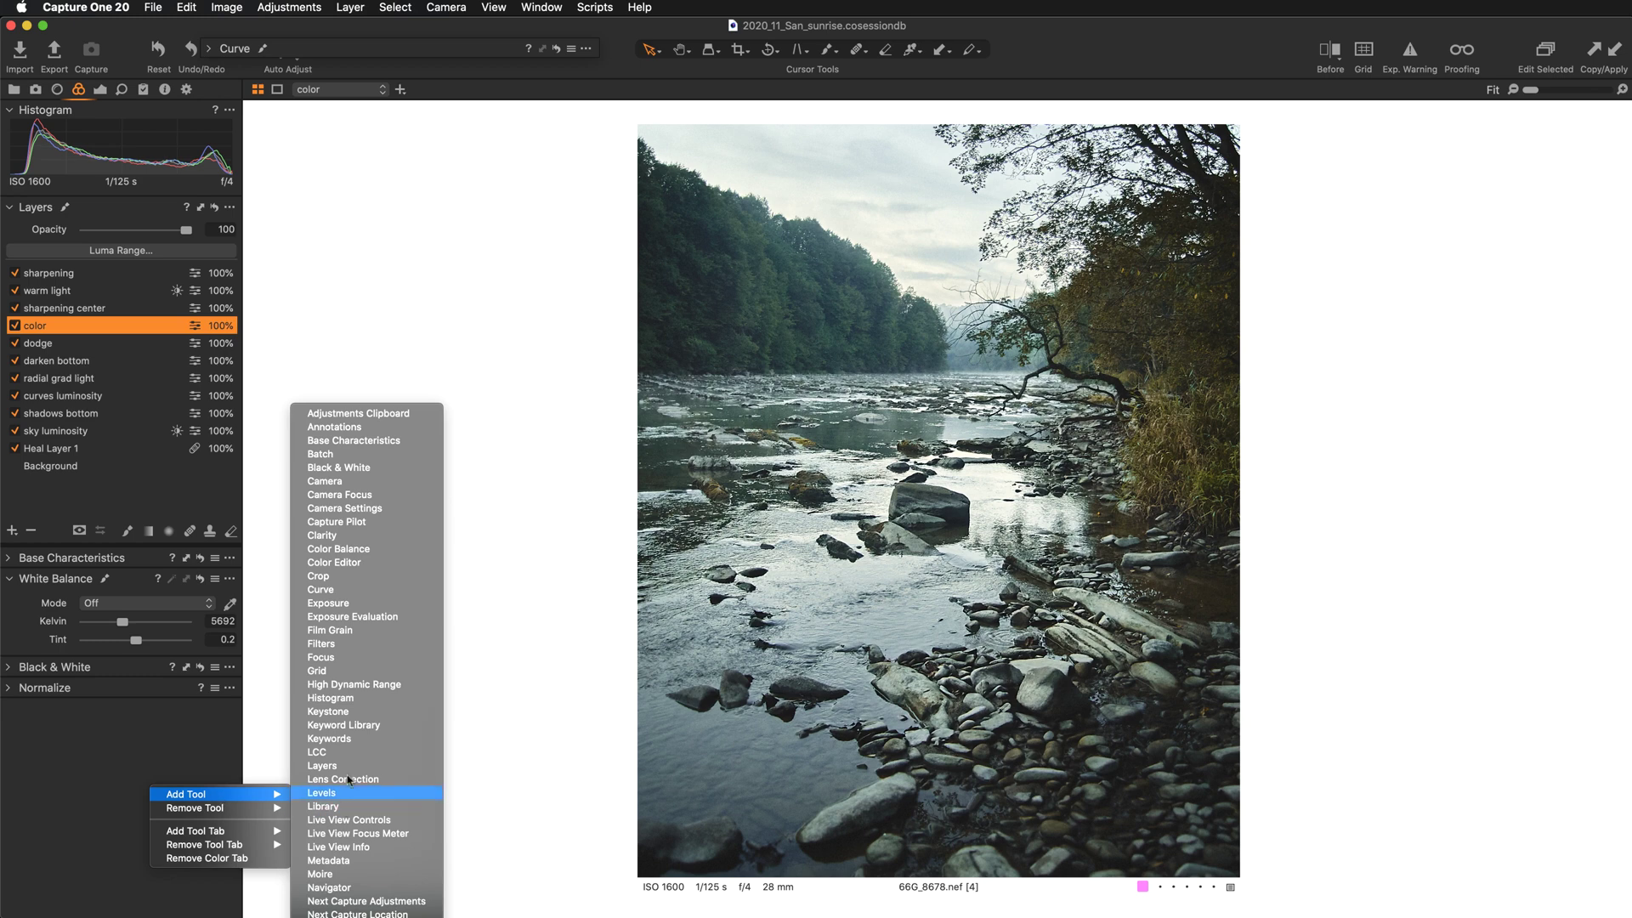
left_click(339, 563)
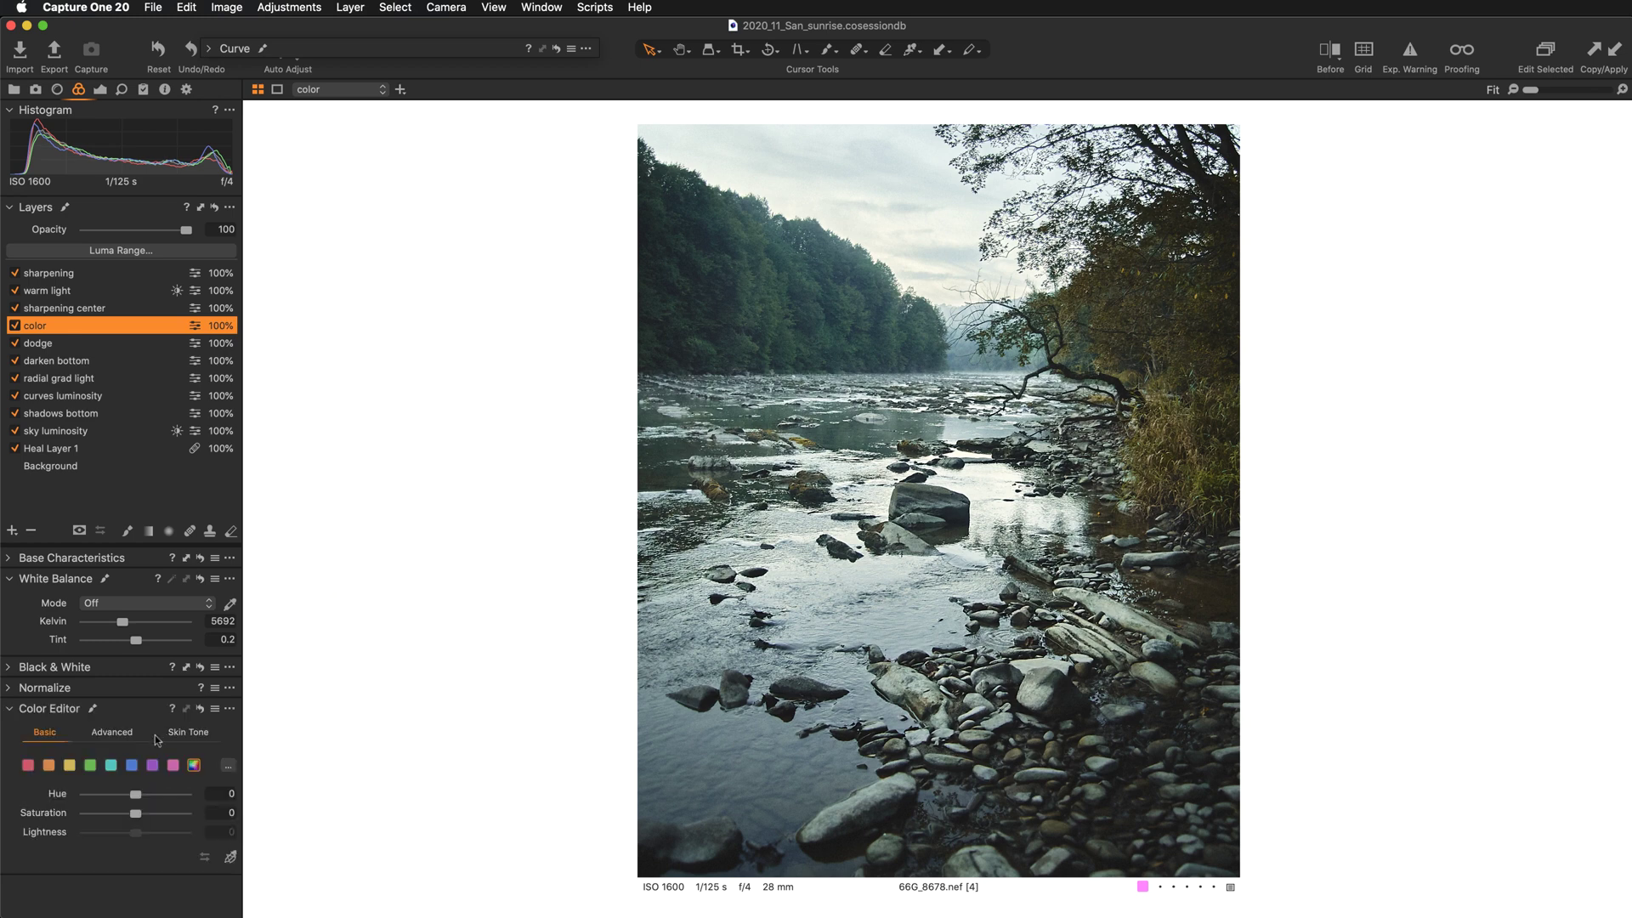
left_click_drag(126, 713, 372, 222)
left_click(357, 245)
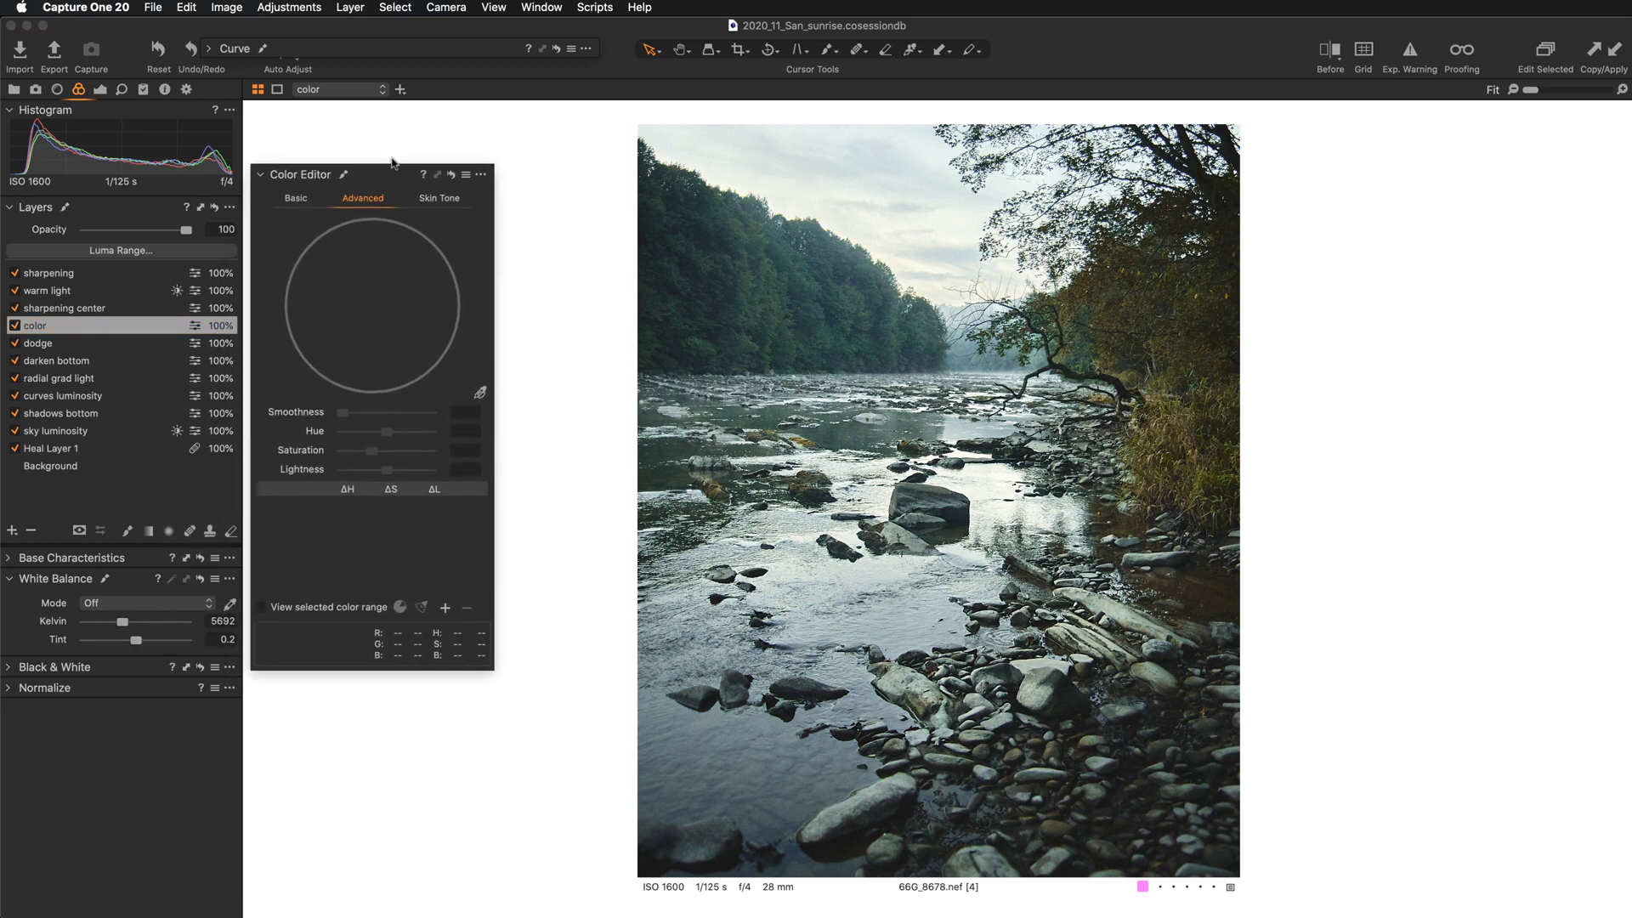
Add a range covering all hues on the color layer, set its saturation to -24.6, and compare with it off.
left_click(450, 577)
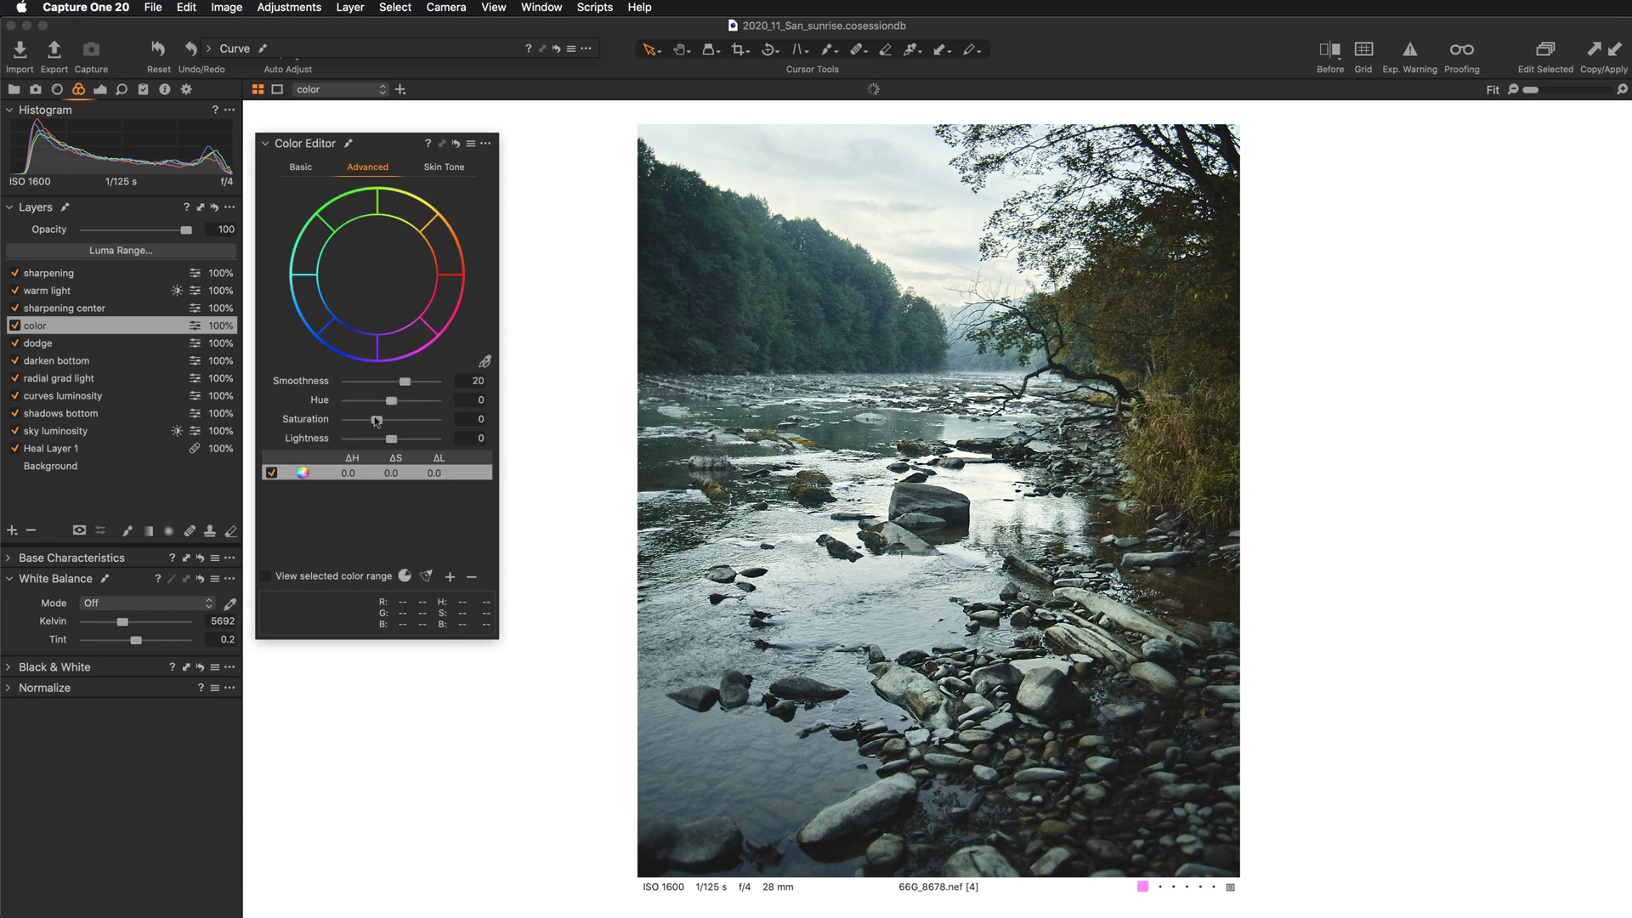
left_click_drag(377, 421, 369, 423)
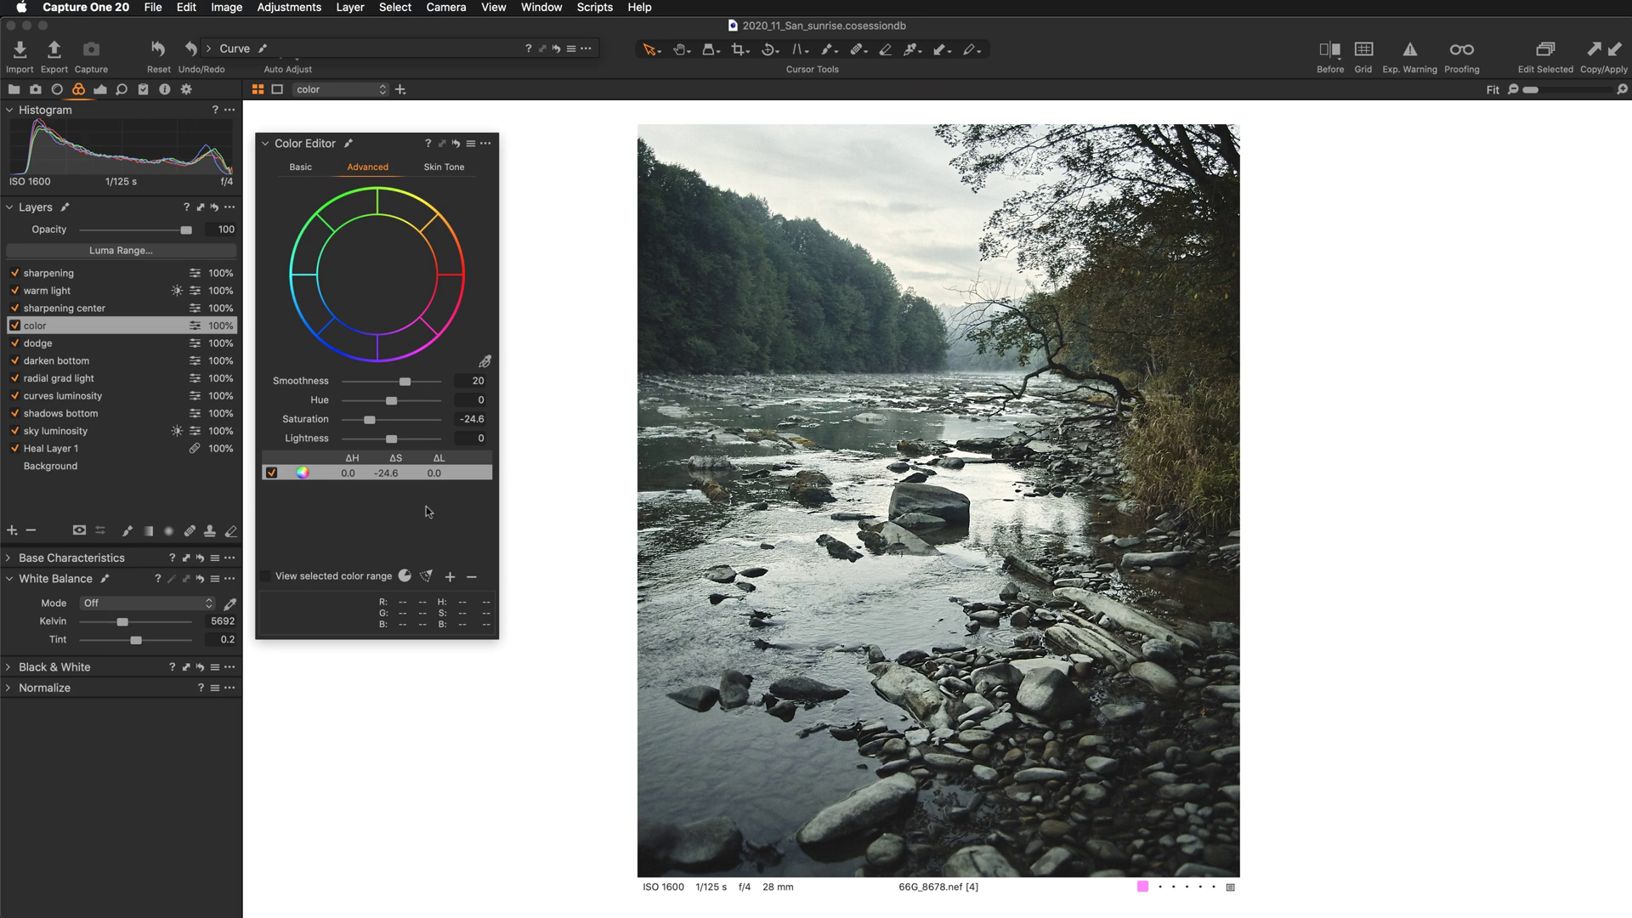
left_click(272, 473)
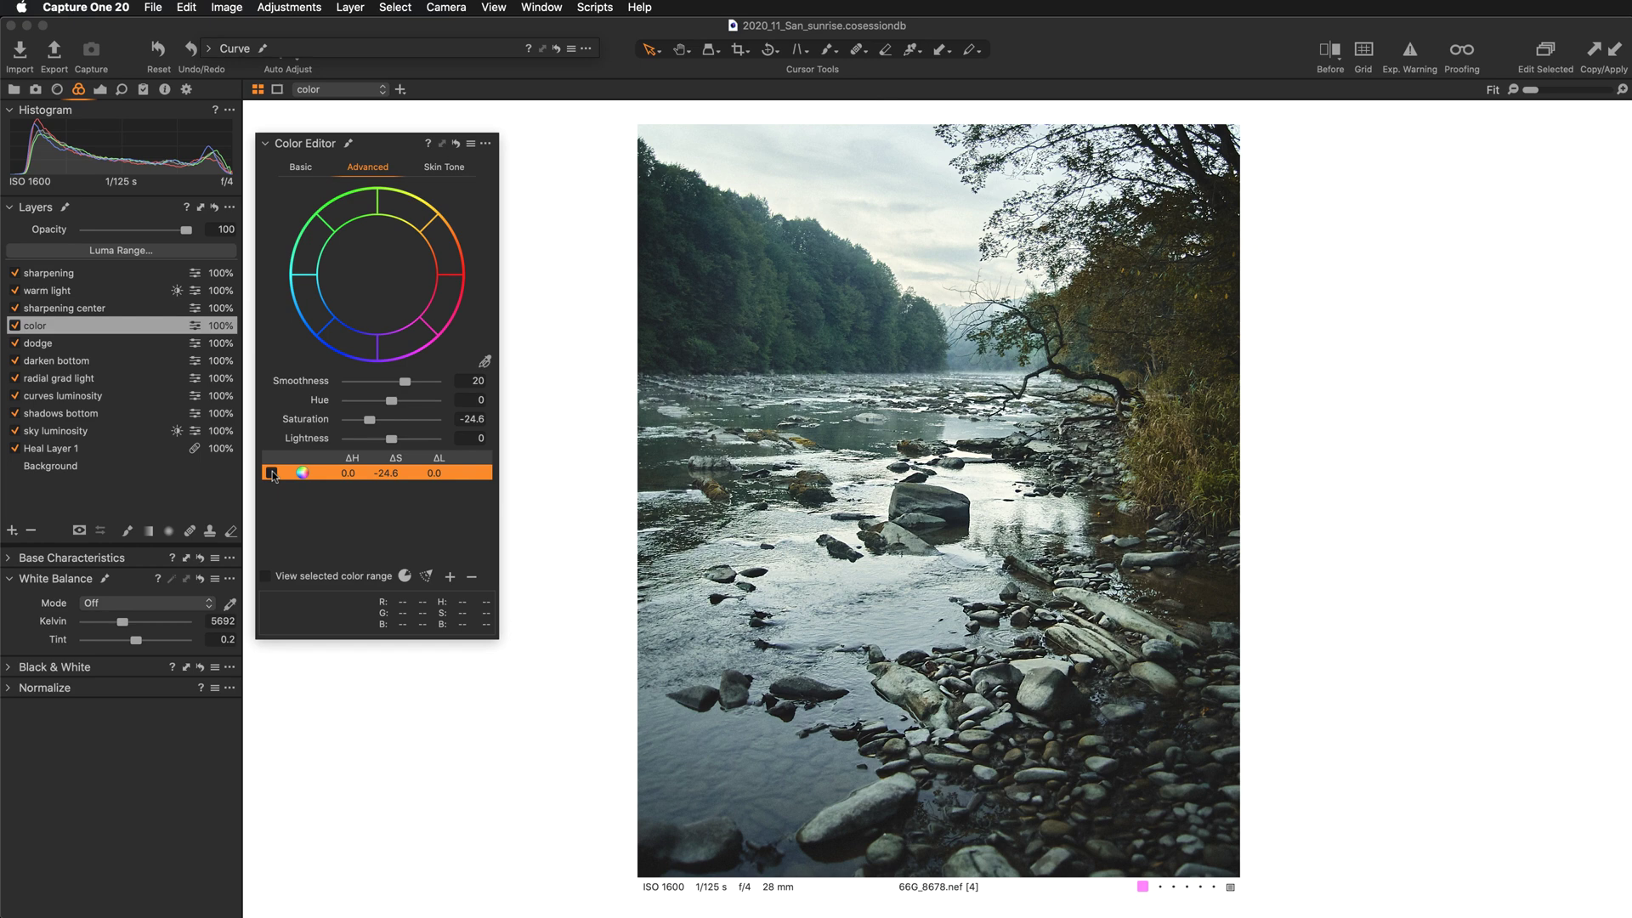
left_click(272, 472)
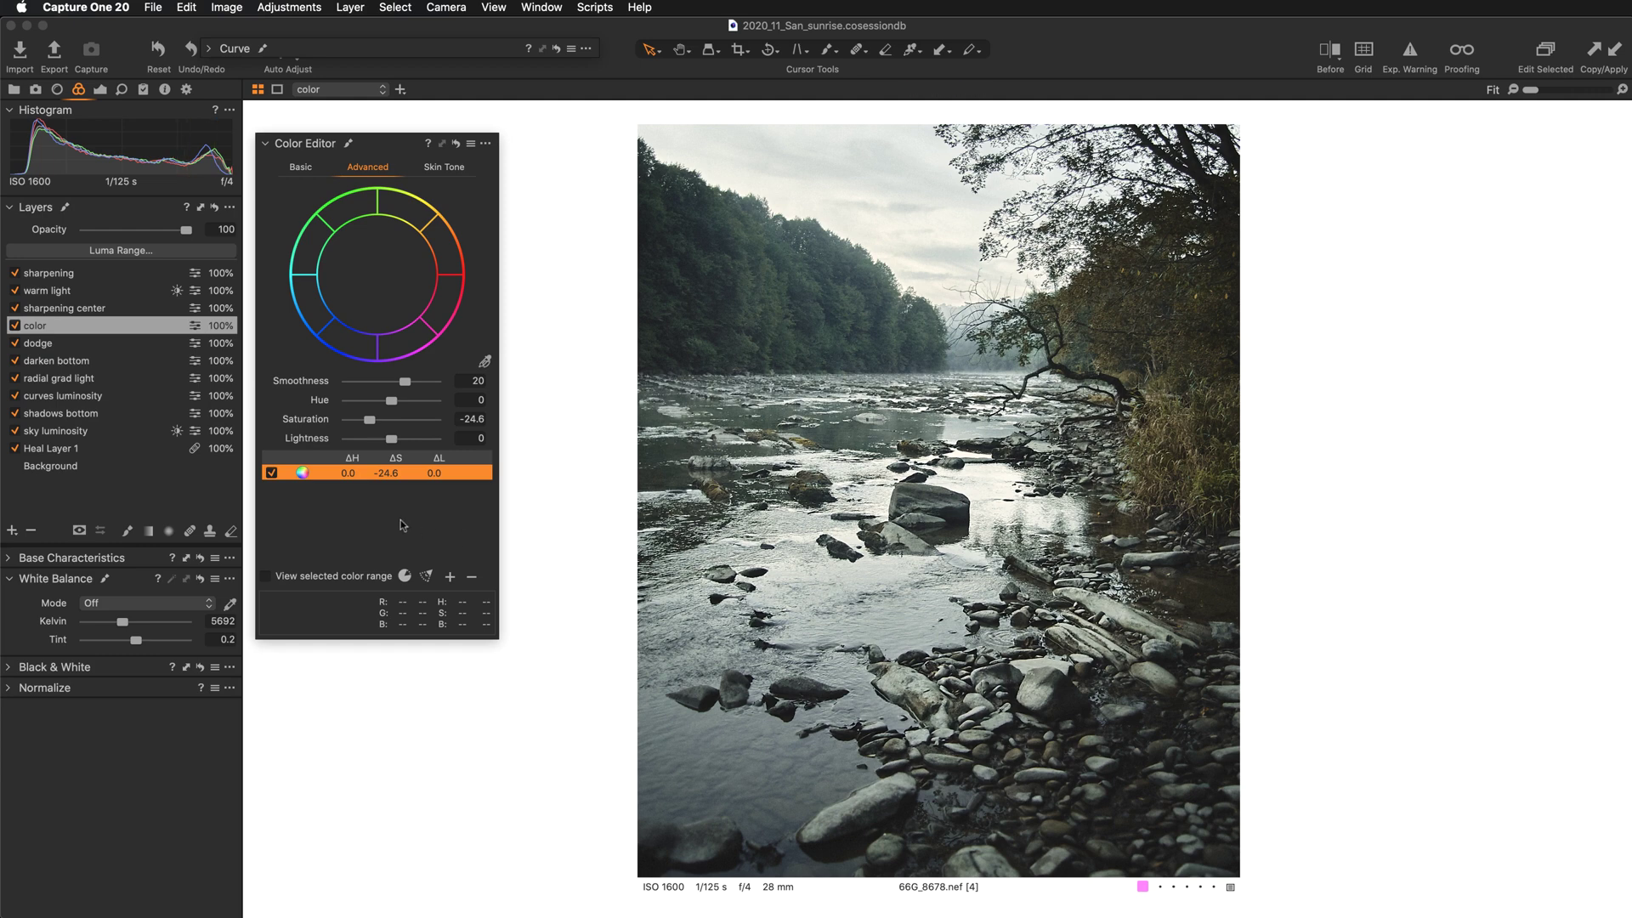
left_click(272, 473)
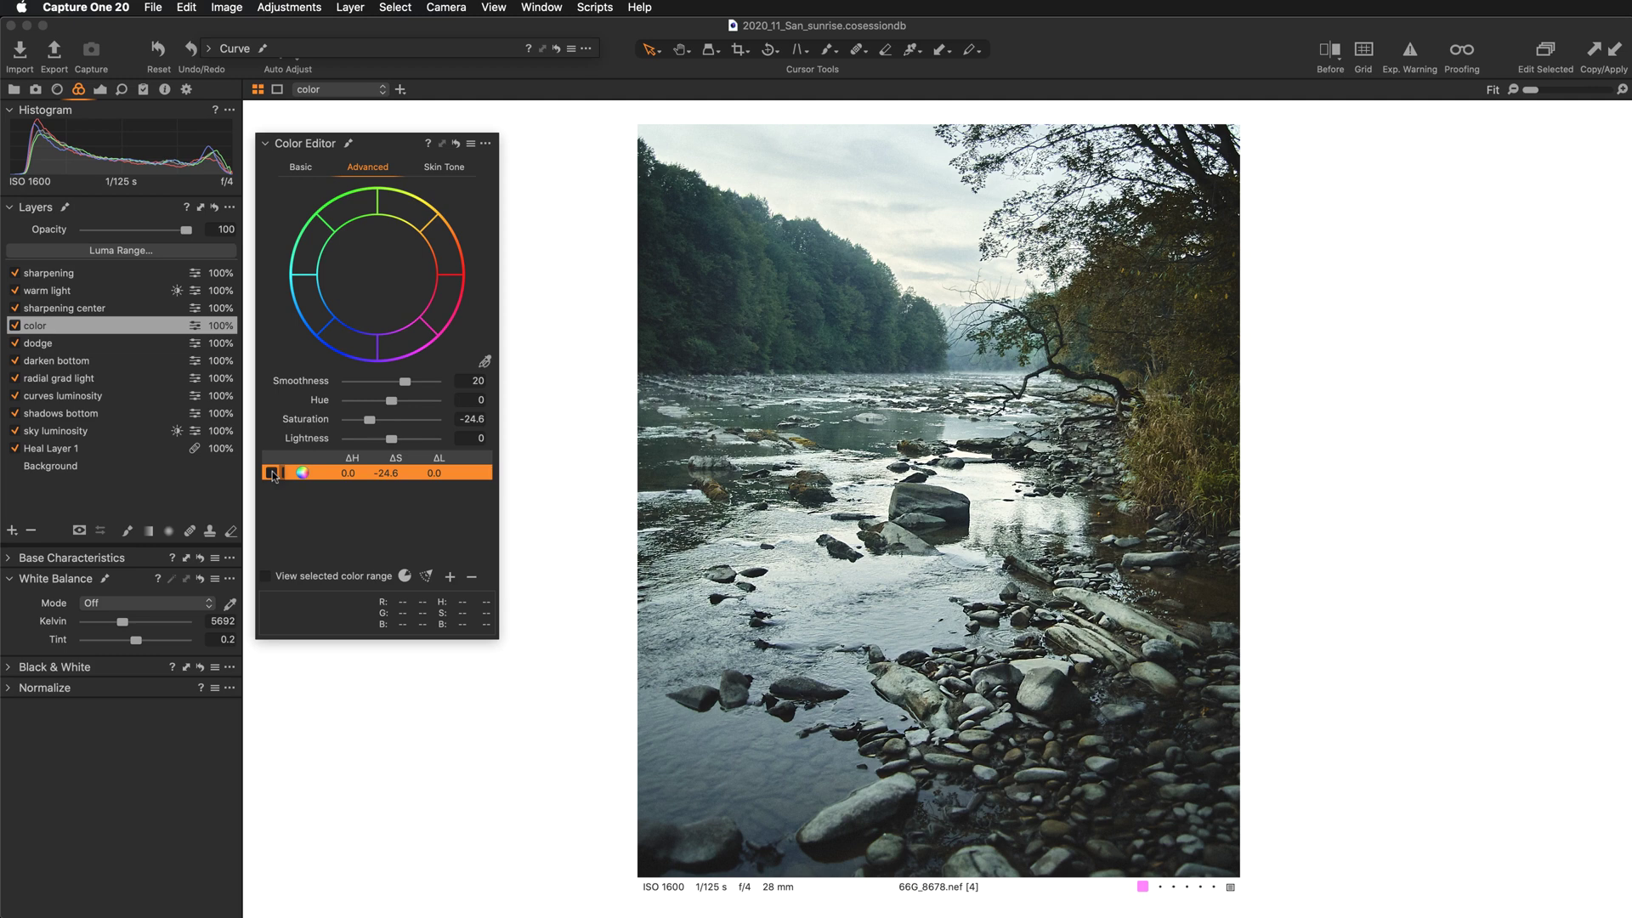
left_click(272, 473)
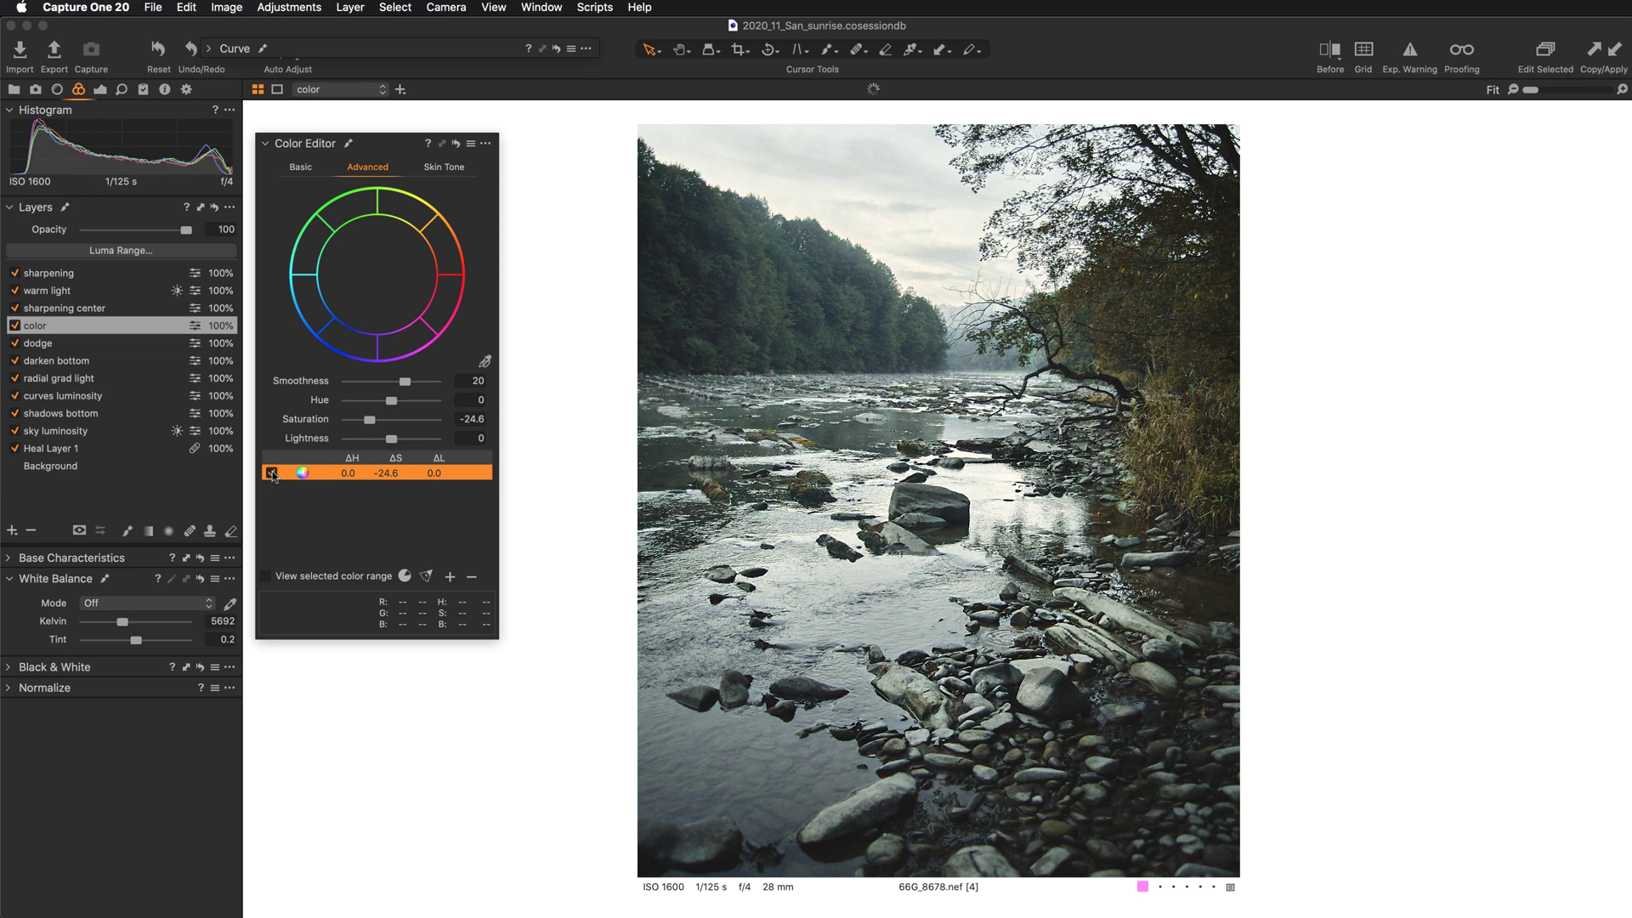
Compare the photo with the color layer's saturation range off, leave it enabled, and clone the variant.
left_click(272, 473)
left_click(272, 473)
key("super+shift+b")
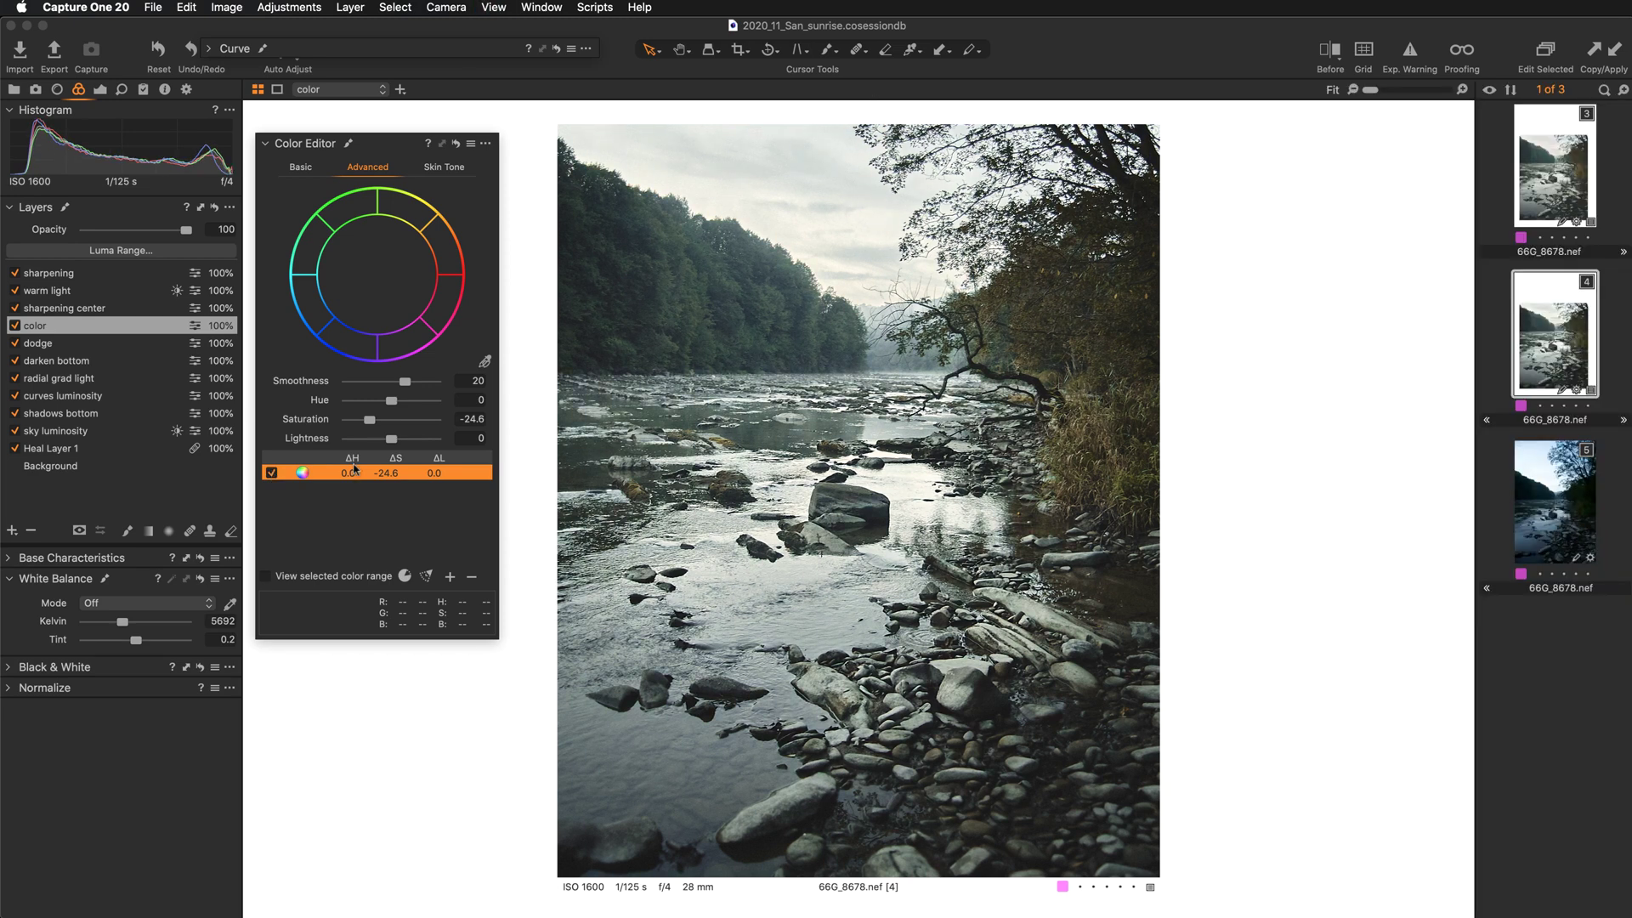
right_click(866, 438)
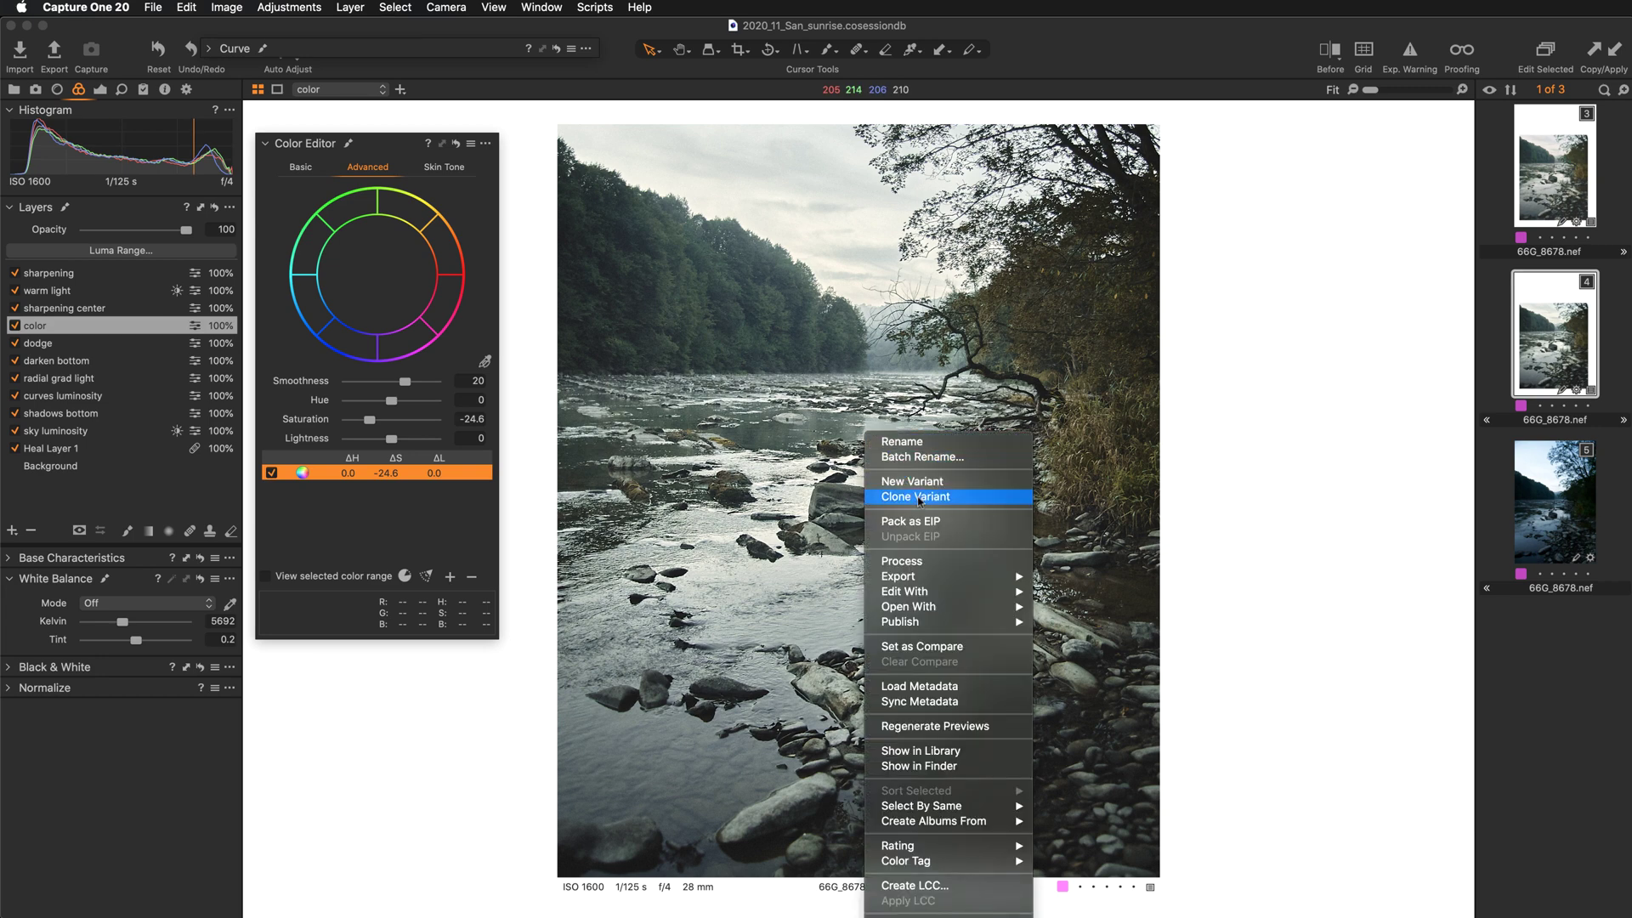
left_click(919, 498)
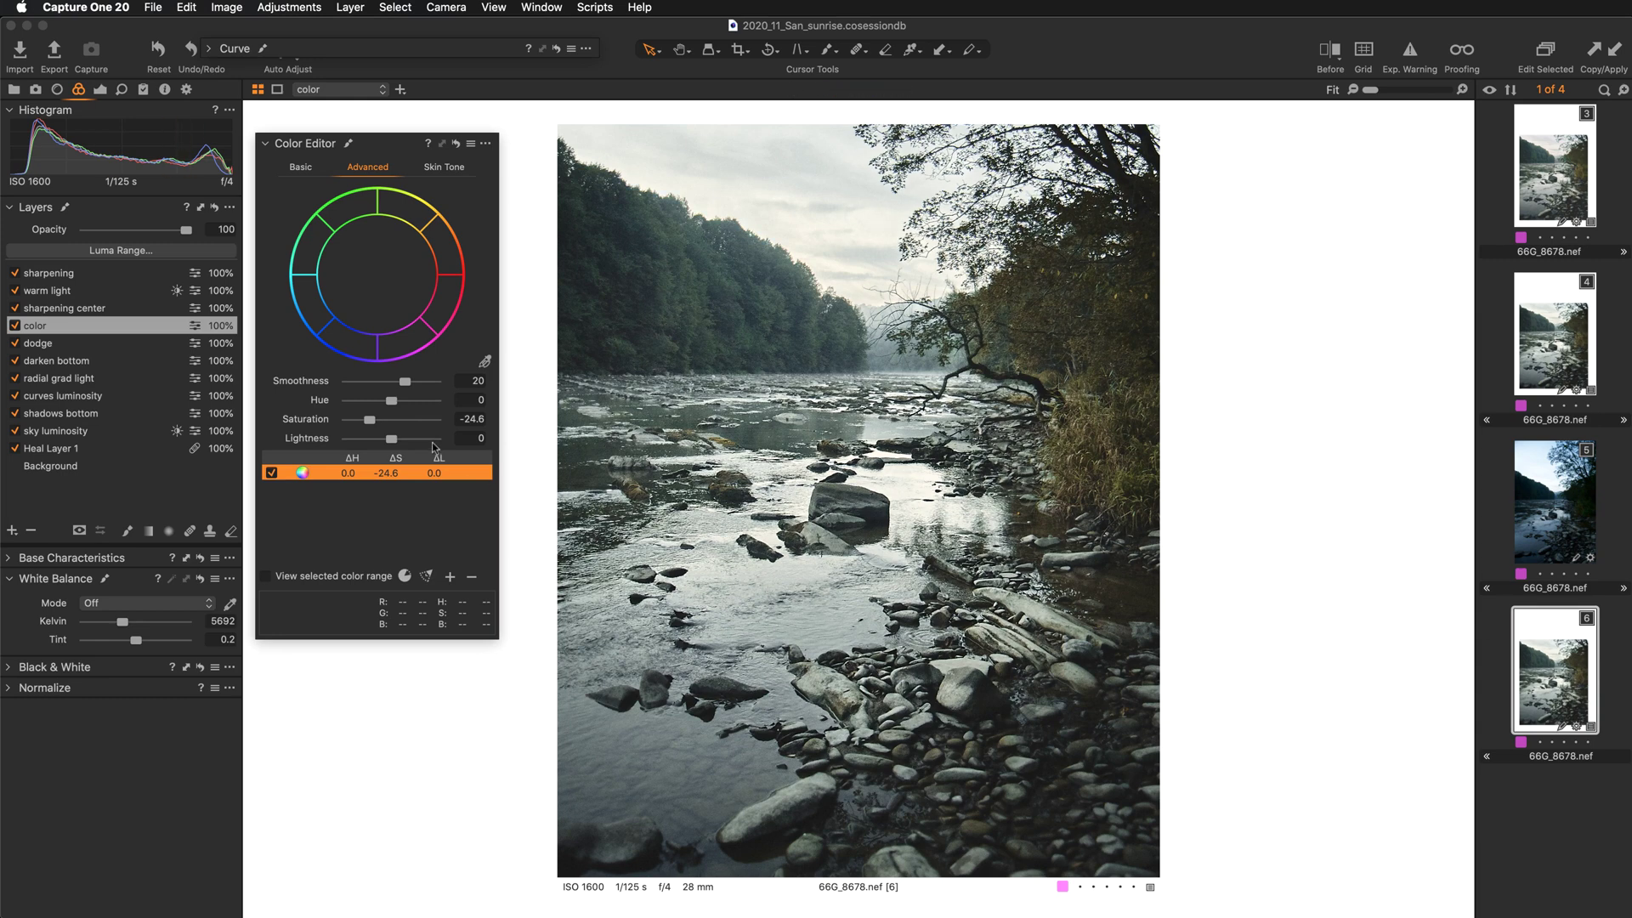
Disable the saturation range on the original variant 4 and show it side by side with the cloned variant 6.
left_click(1559, 343)
left_click(1558, 344)
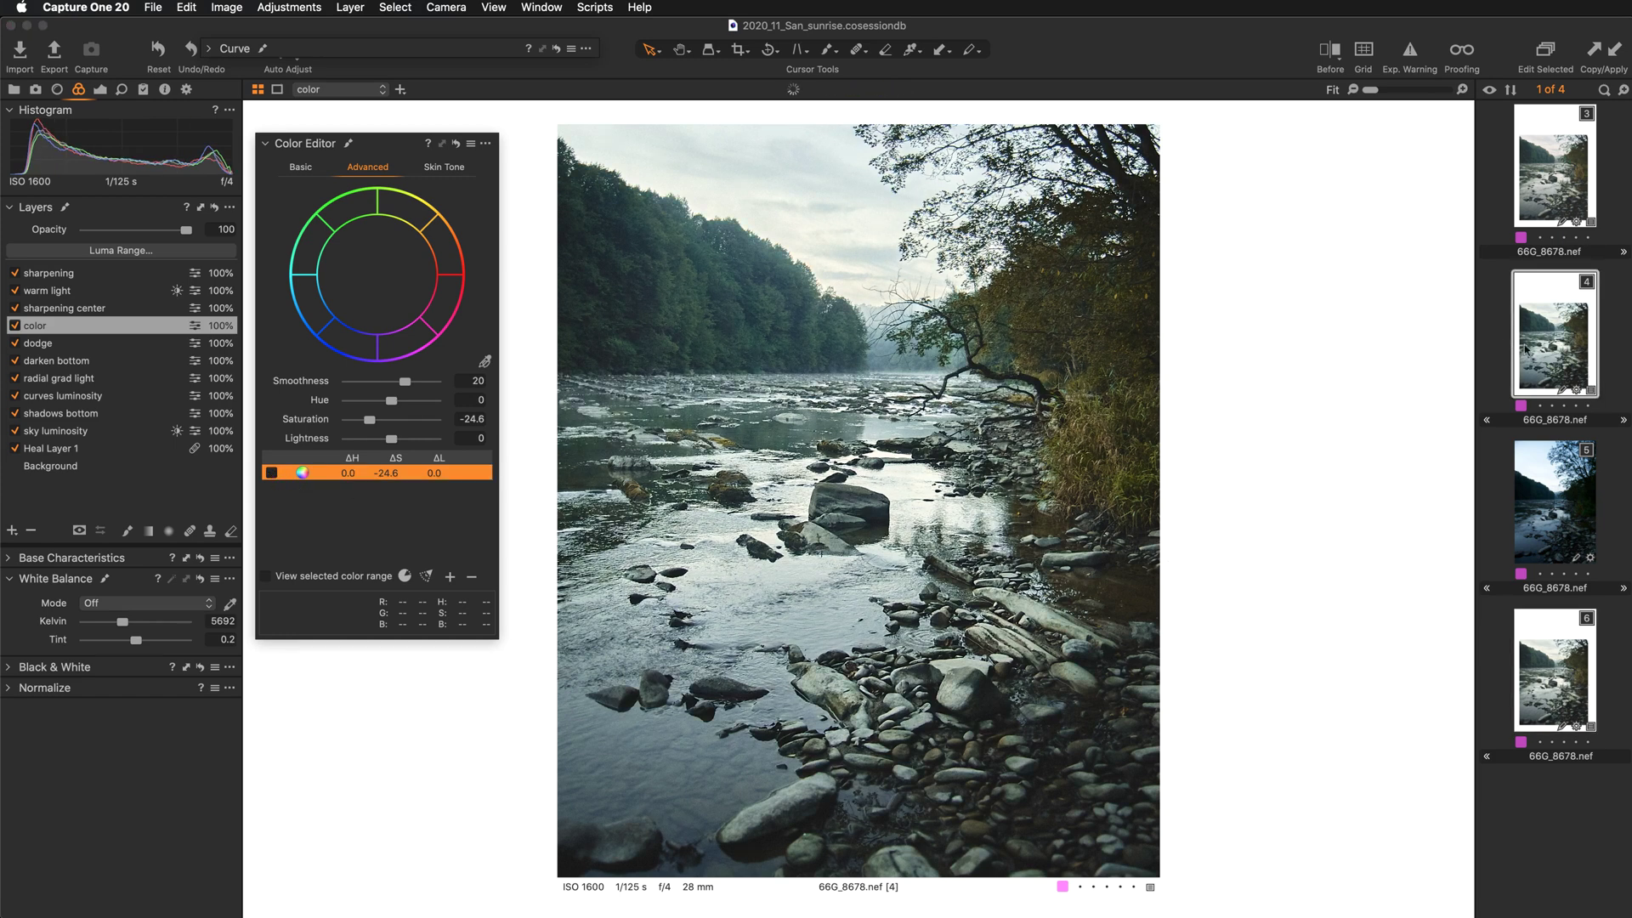
left_click(1579, 693, "super")
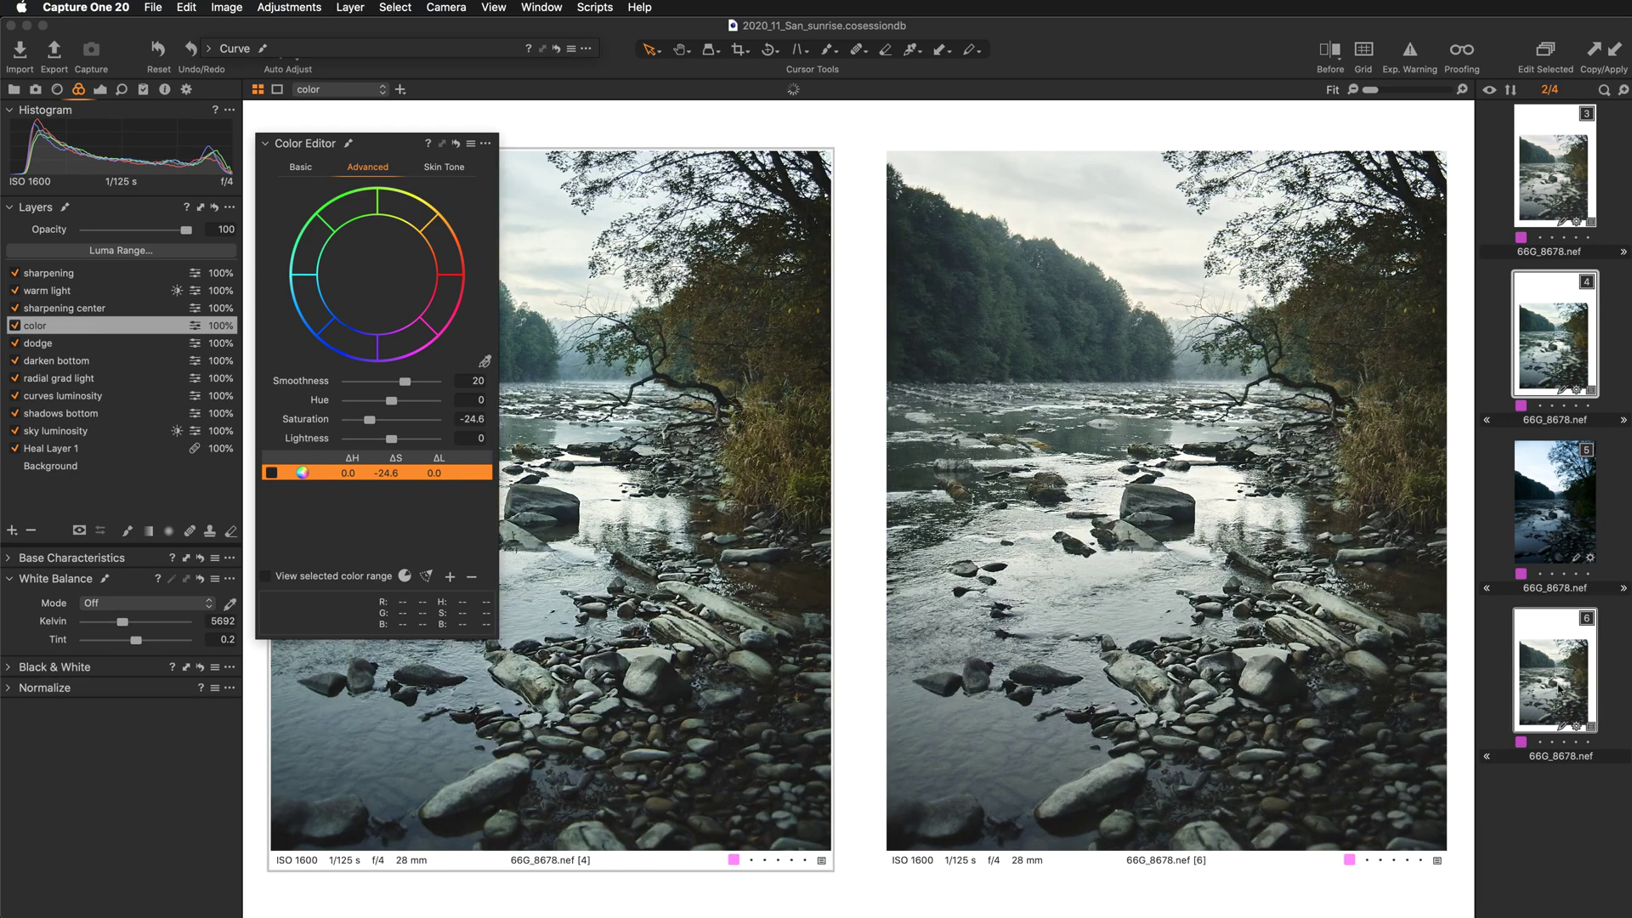
Dock the floating Color Editor above the Histogram and show only variant 6 with the browser hidden.
left_click(396, 145)
left_click_drag(380, 142, 174, 130)
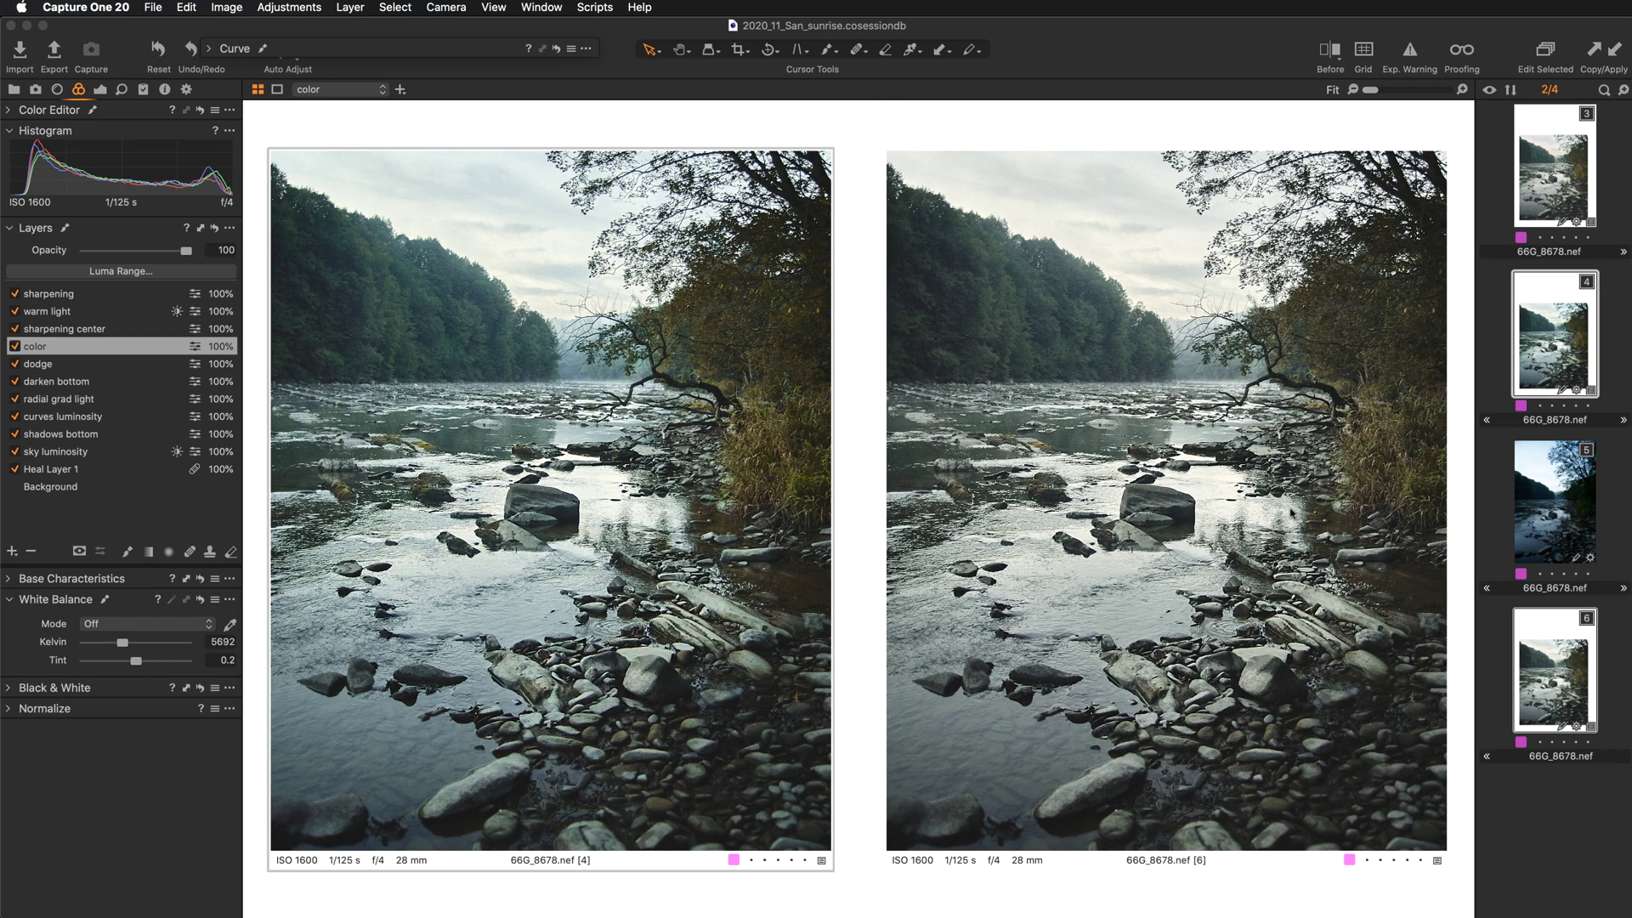
left_click(1501, 637)
left_click(1546, 675)
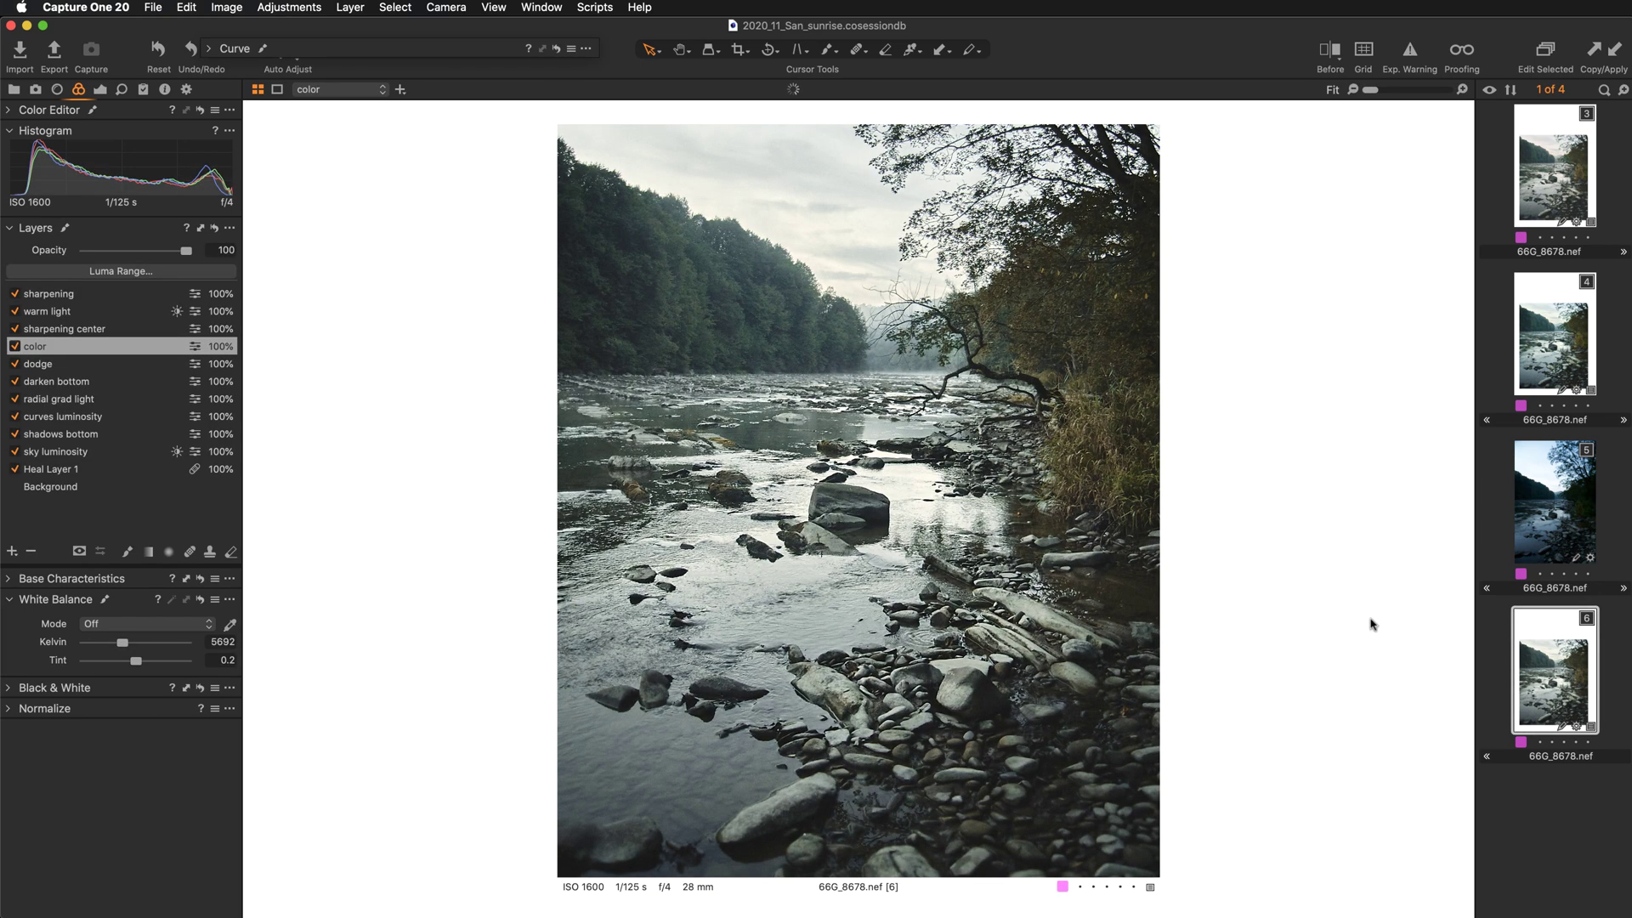
key("super+b")
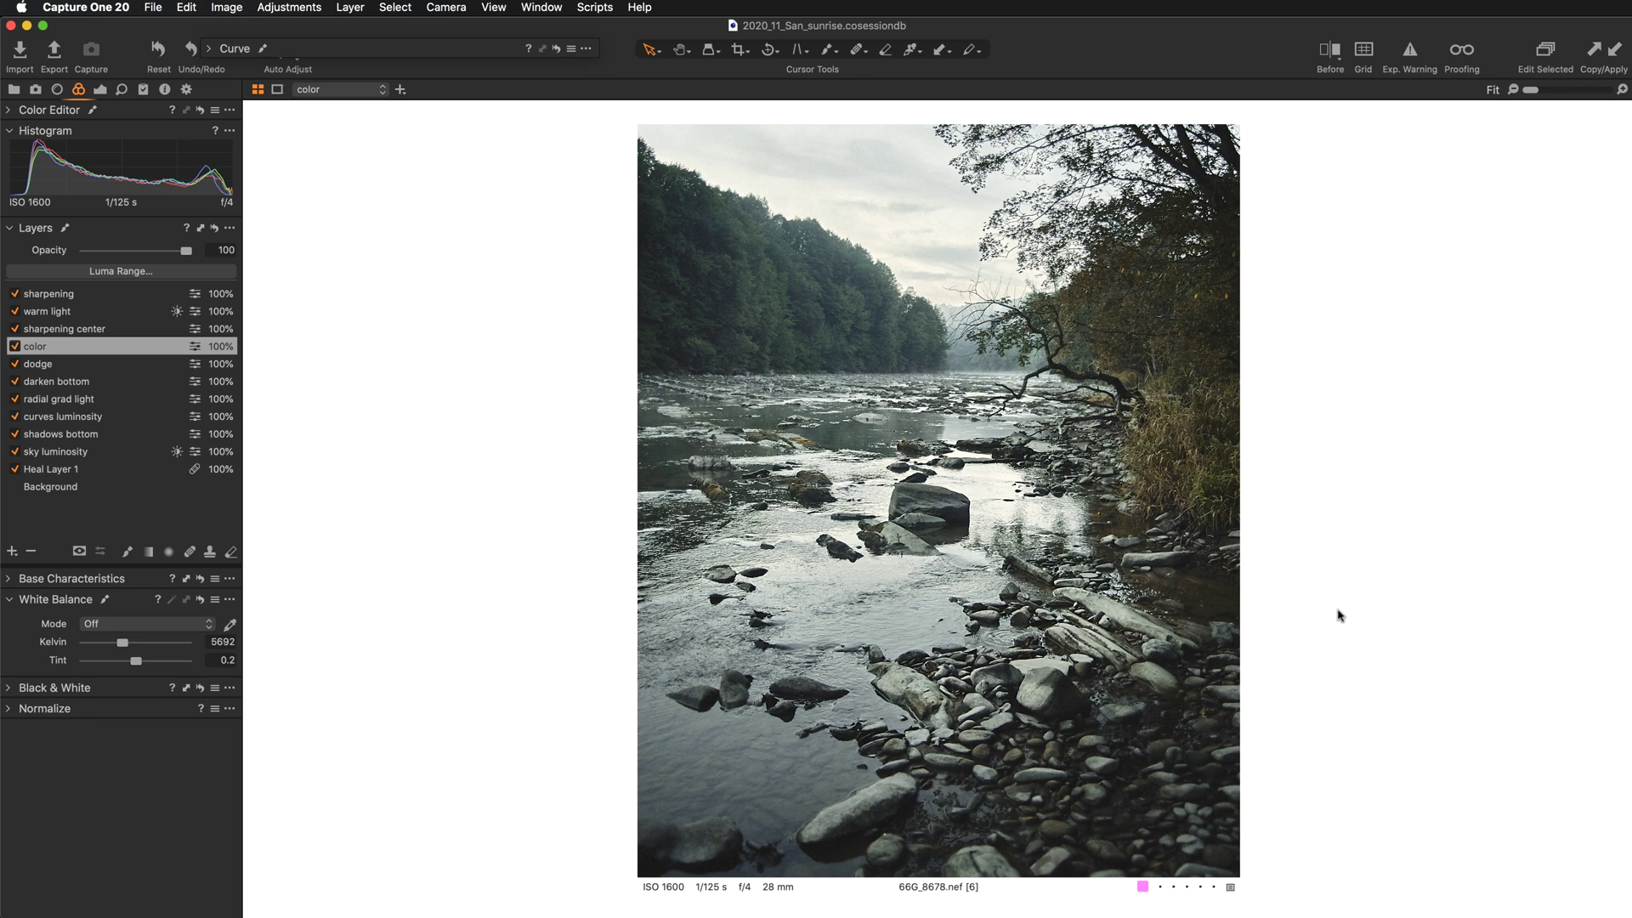
Compare the graded photo with its unedited version and with the color layer off, leaving the layer enabled.
key("y")
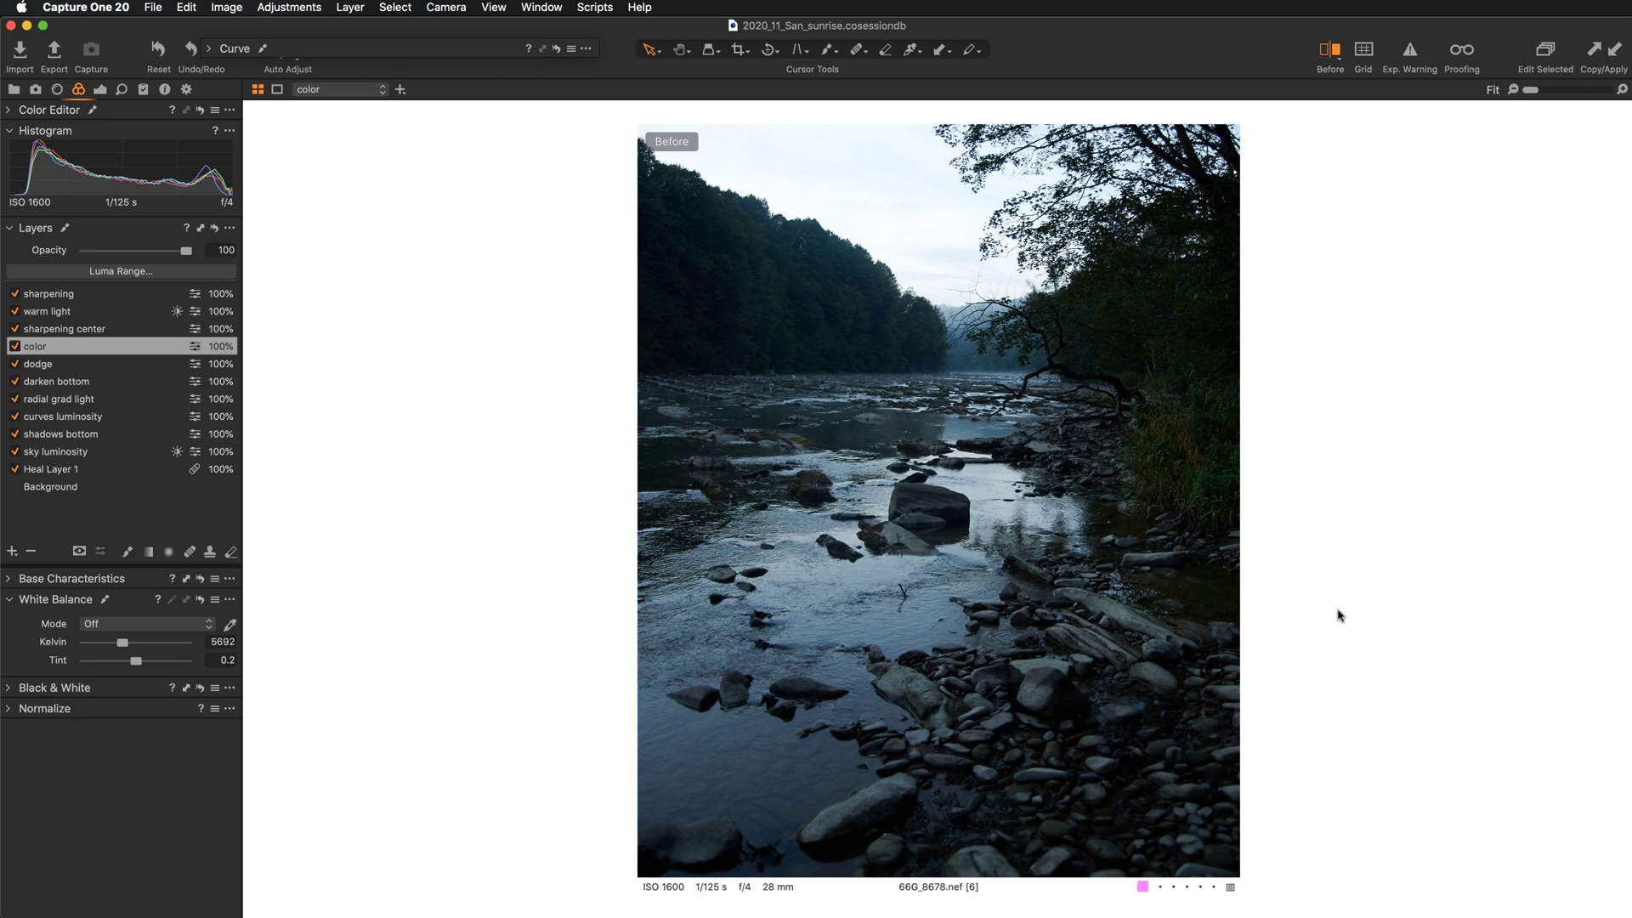
key("y")
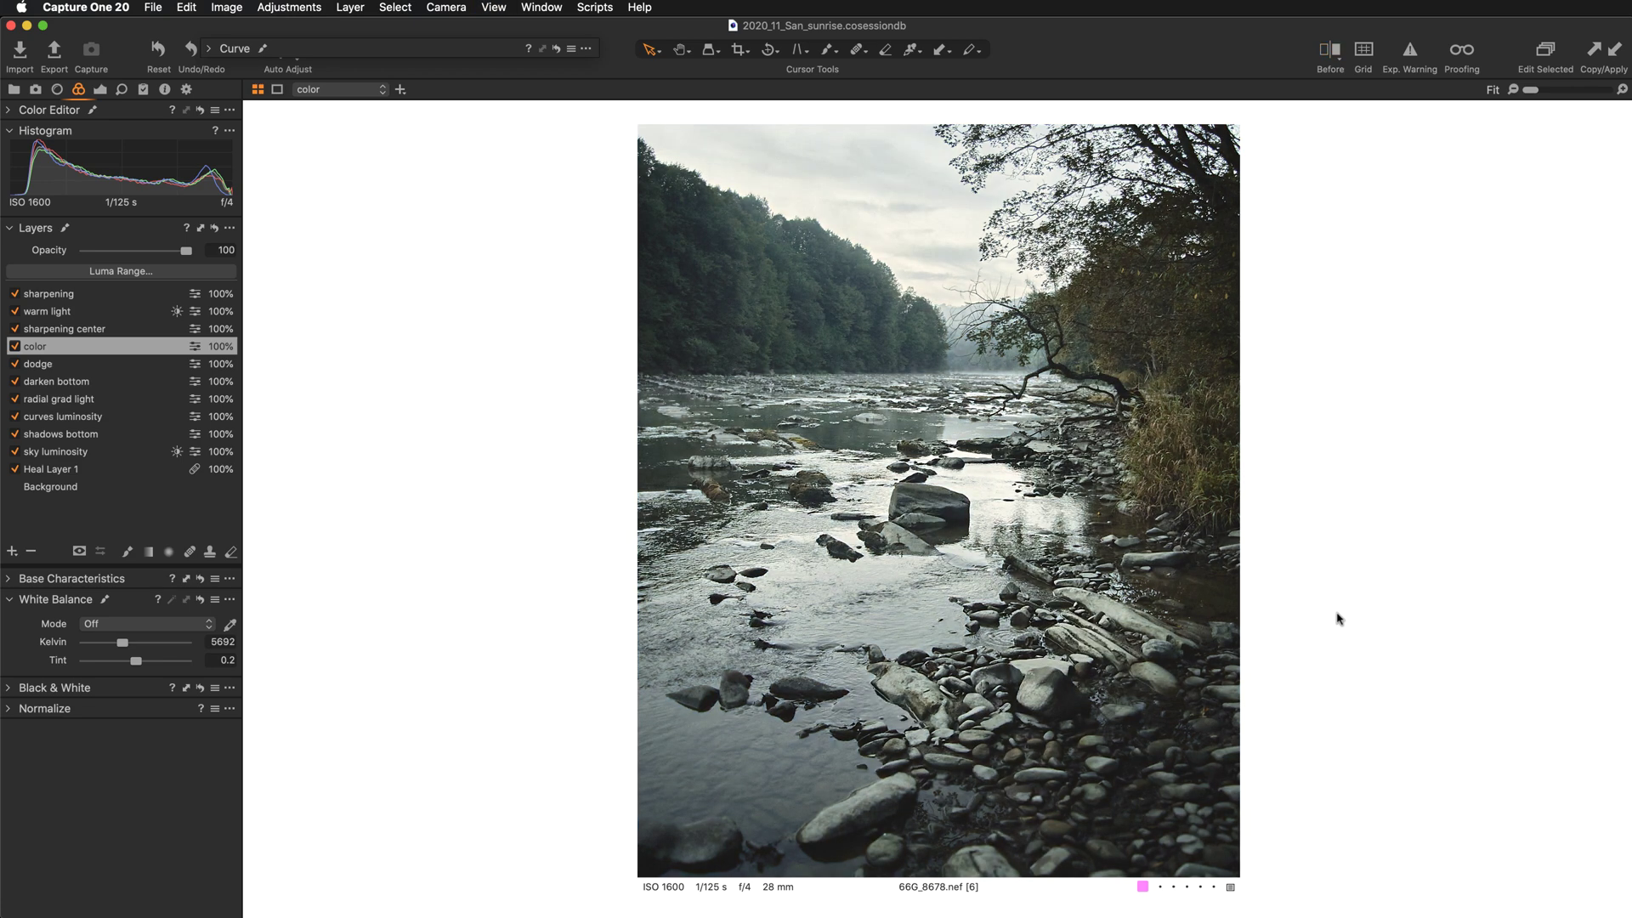
left_click(13, 346)
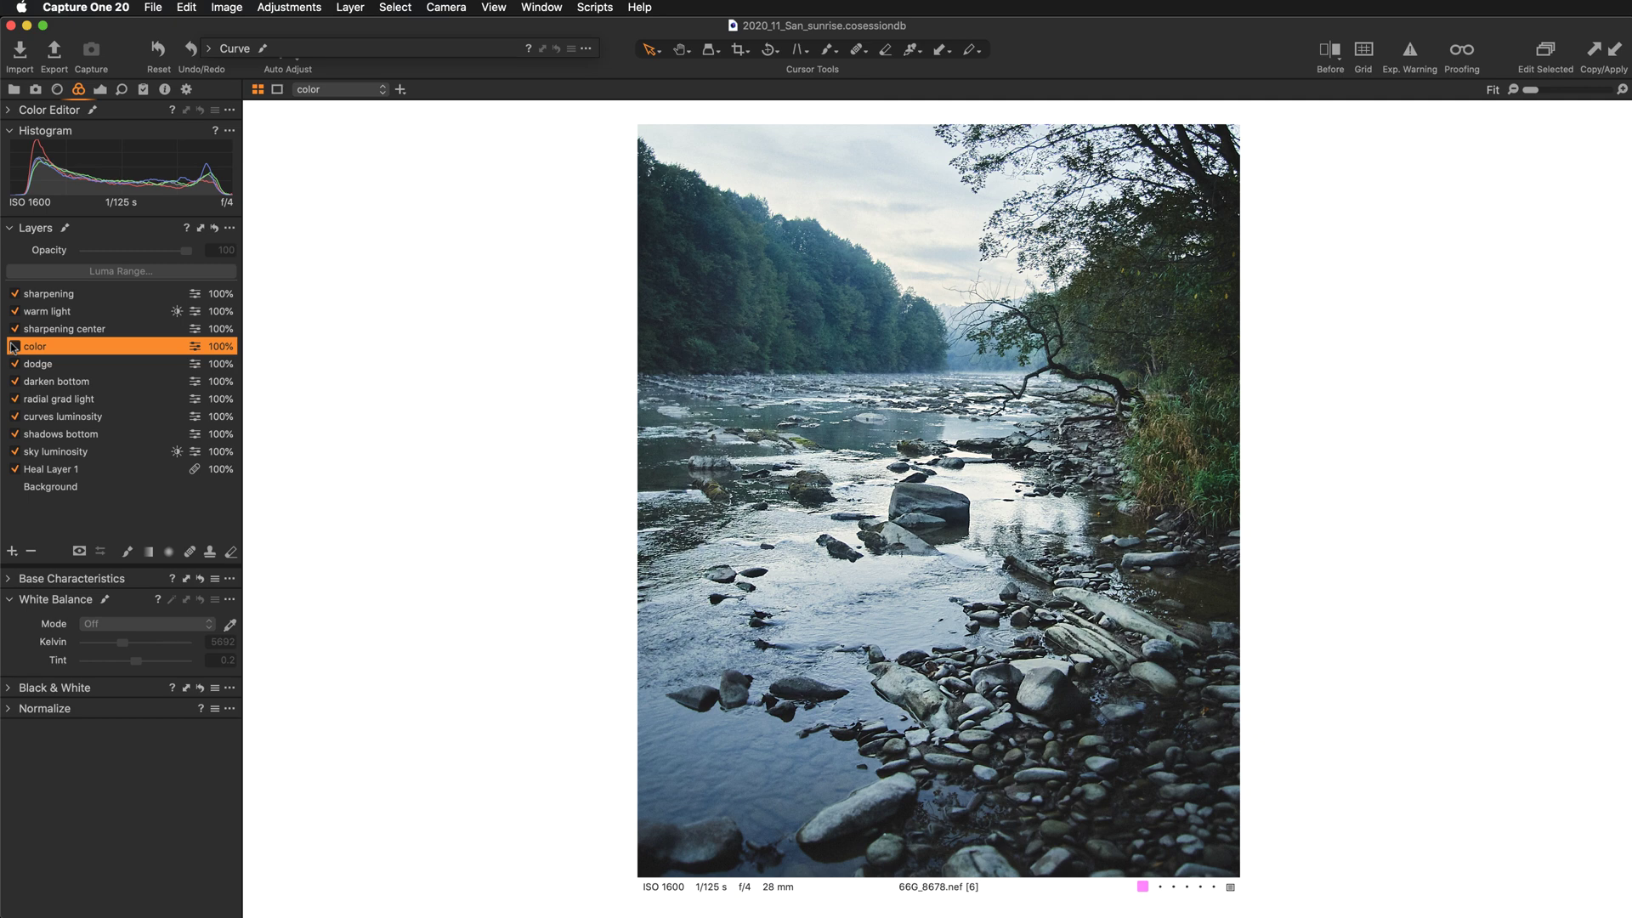
left_click(13, 347)
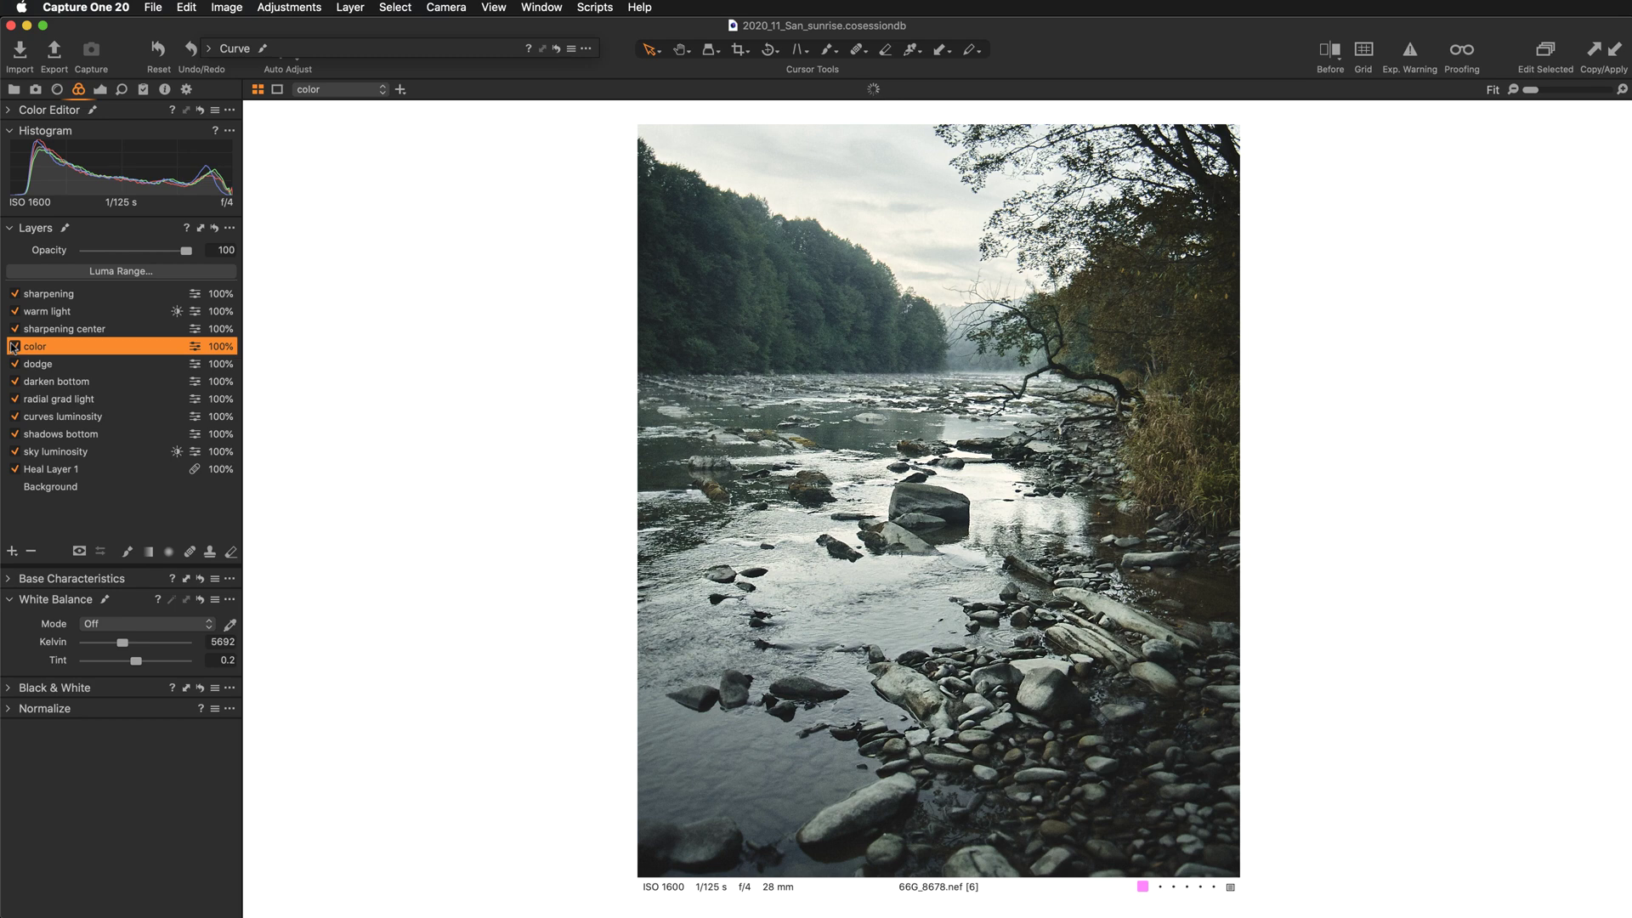